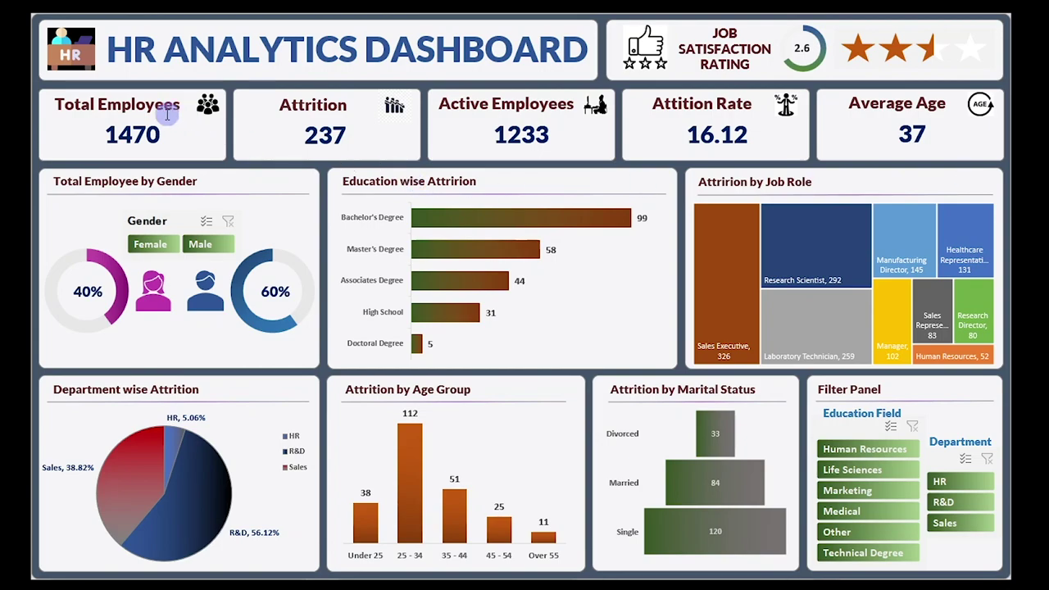
Test the Gender slicer by filtering Female, then Male, then clearing the filter
{"action": "left_click", "coordinate": [150, 244]}
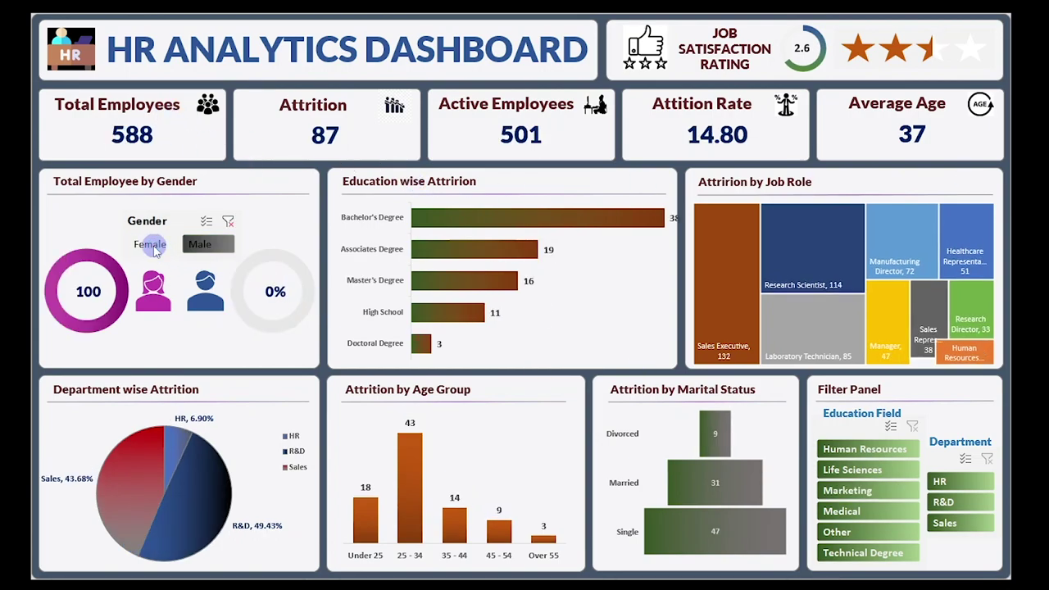
{"action": "left_click", "coordinate": [200, 244]}
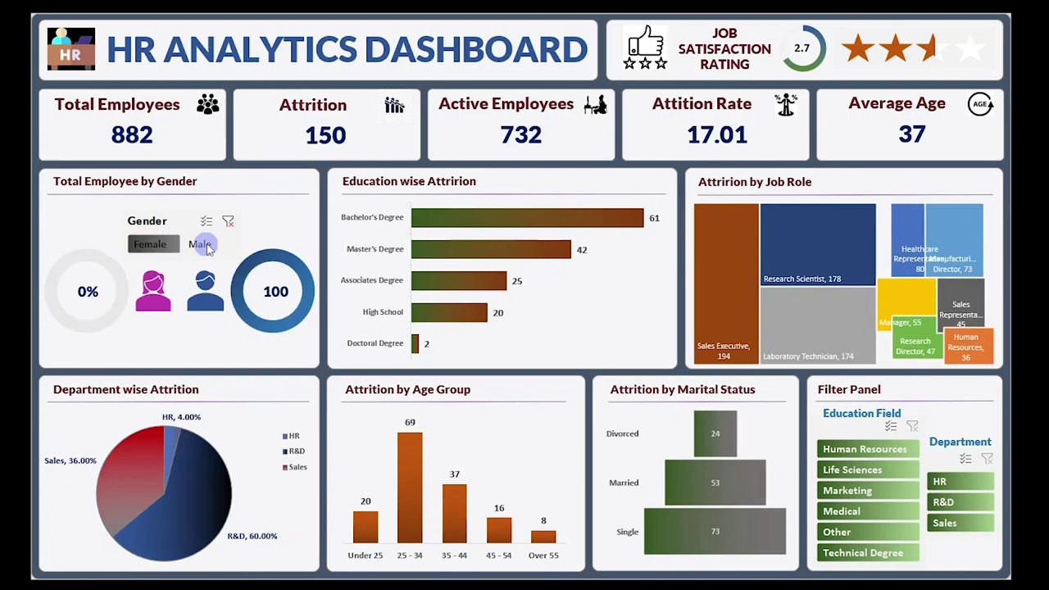
{"action": "left_click", "coordinate": [150, 244]}
{"action": "left_click", "coordinate": [212, 246]}
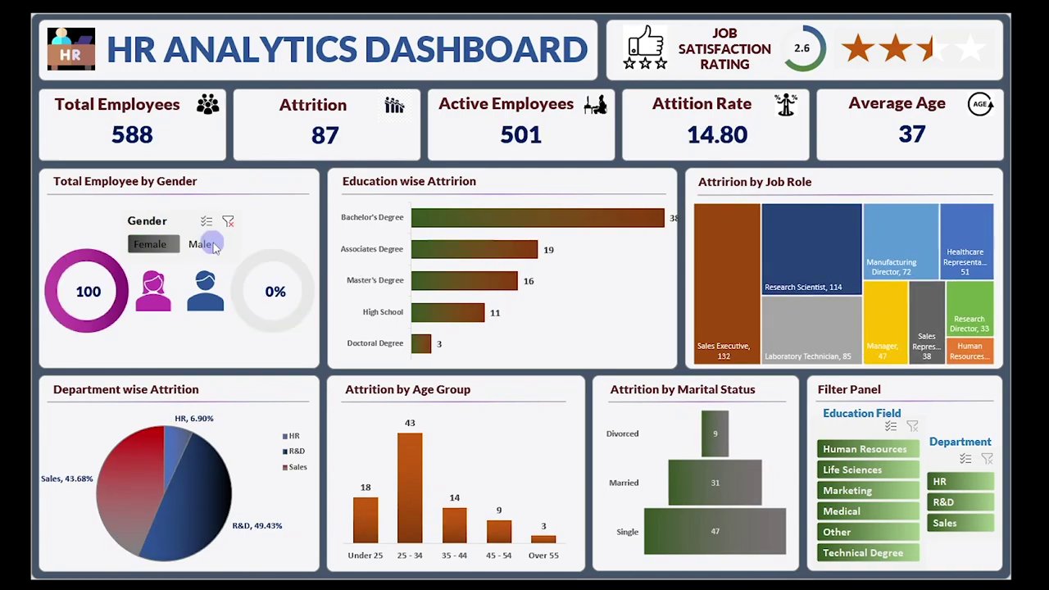
{"action": "left_click", "coordinate": [227, 222]}
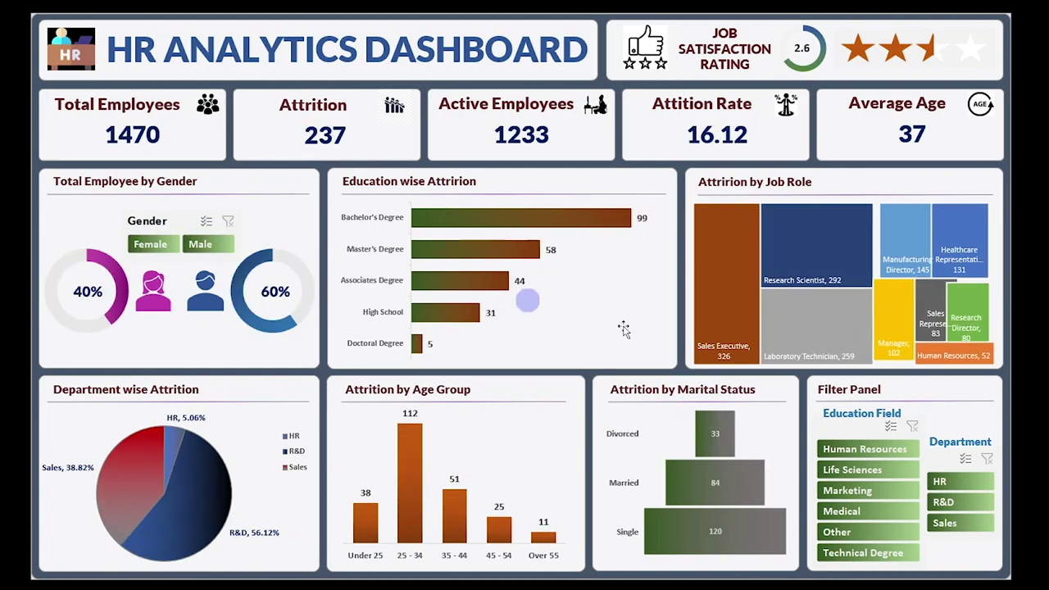
Filter the Education Field slicer through Human Resources, Life Sciences, Marketing, Medical and Other, then clear it
{"action": "left_click", "coordinate": [853, 449]}
{"action": "left_click", "coordinate": [863, 470]}
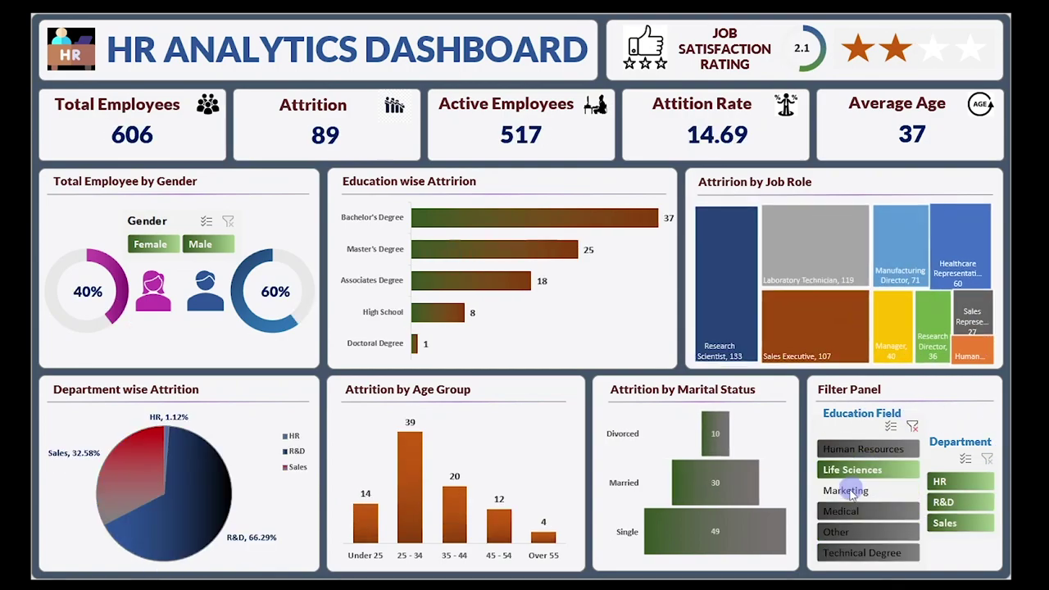
{"action": "left_click", "coordinate": [845, 491]}
{"action": "left_click", "coordinate": [844, 512]}
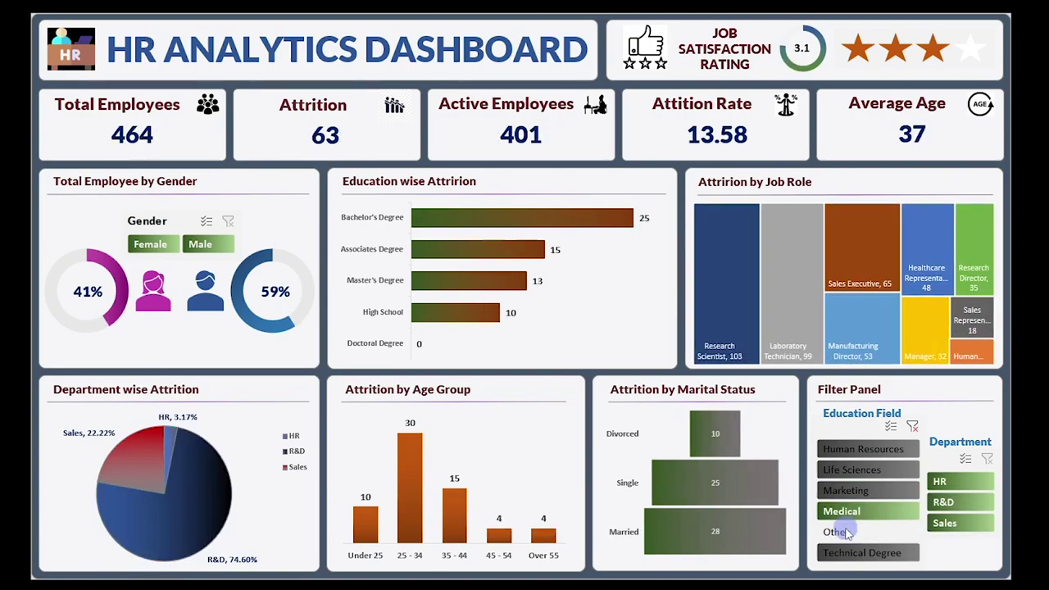
{"action": "left_click", "coordinate": [849, 533]}
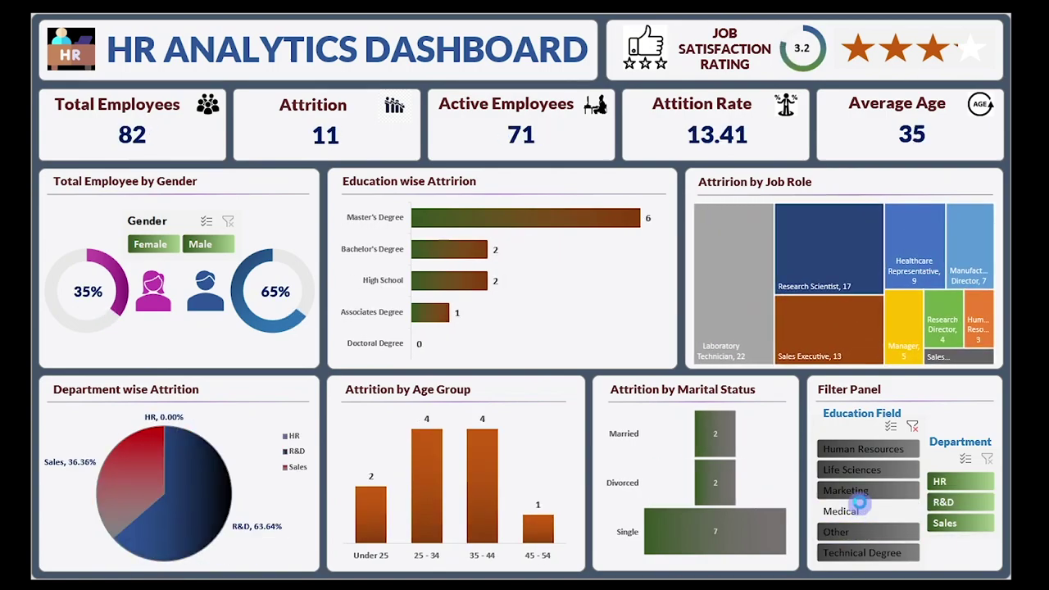
{"action": "left_click", "coordinate": [849, 511]}
{"action": "left_click", "coordinate": [849, 490]}
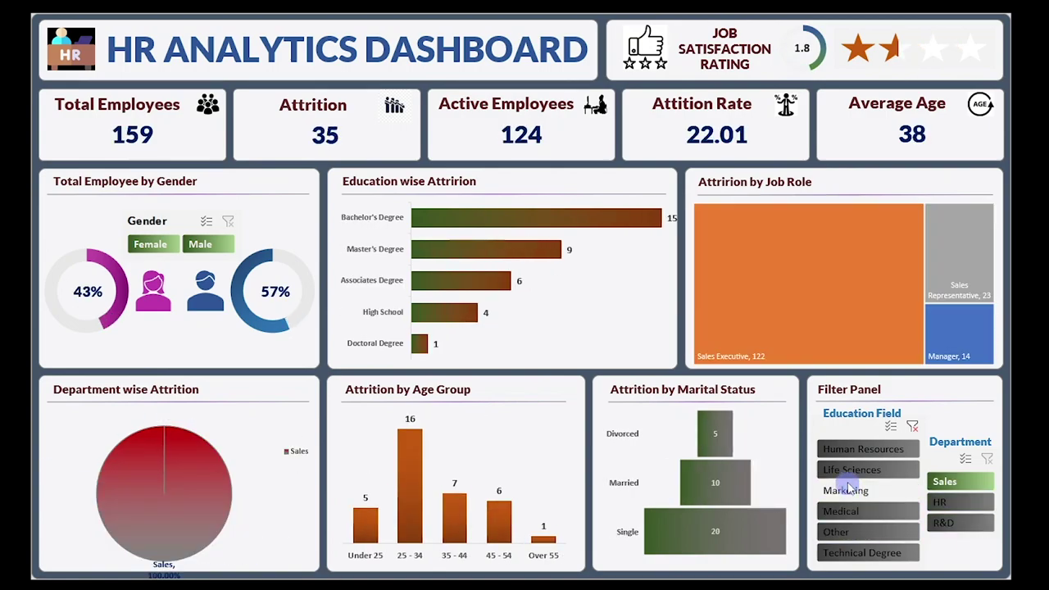
{"action": "left_click", "coordinate": [910, 427]}
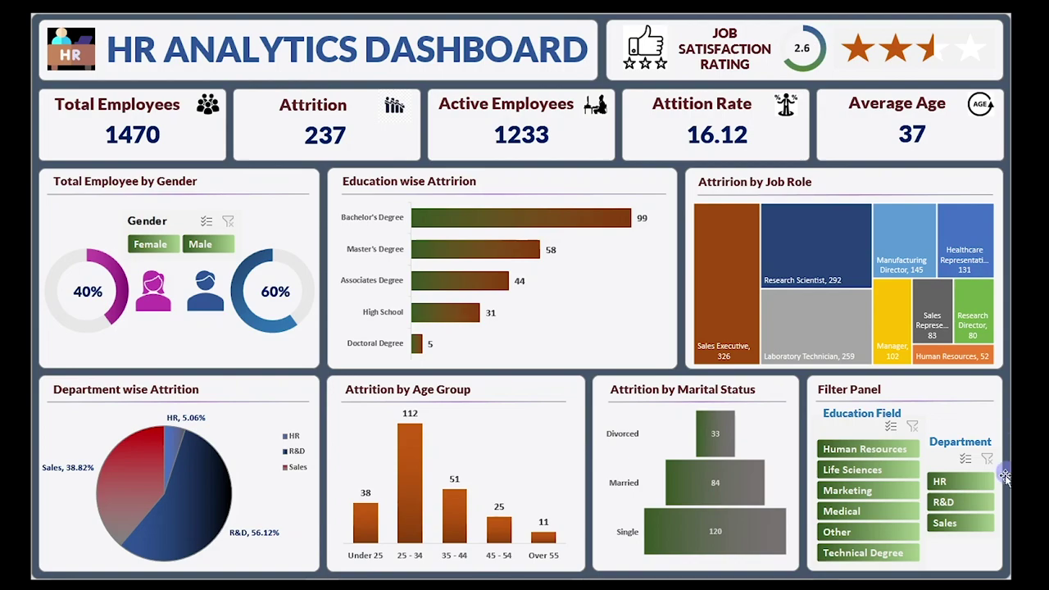
Cycle the Department slicer through HR, R&D and Sales, clearing the filter each round
{"action": "left_click", "coordinate": [957, 482]}
{"action": "left_click", "coordinate": [942, 501]}
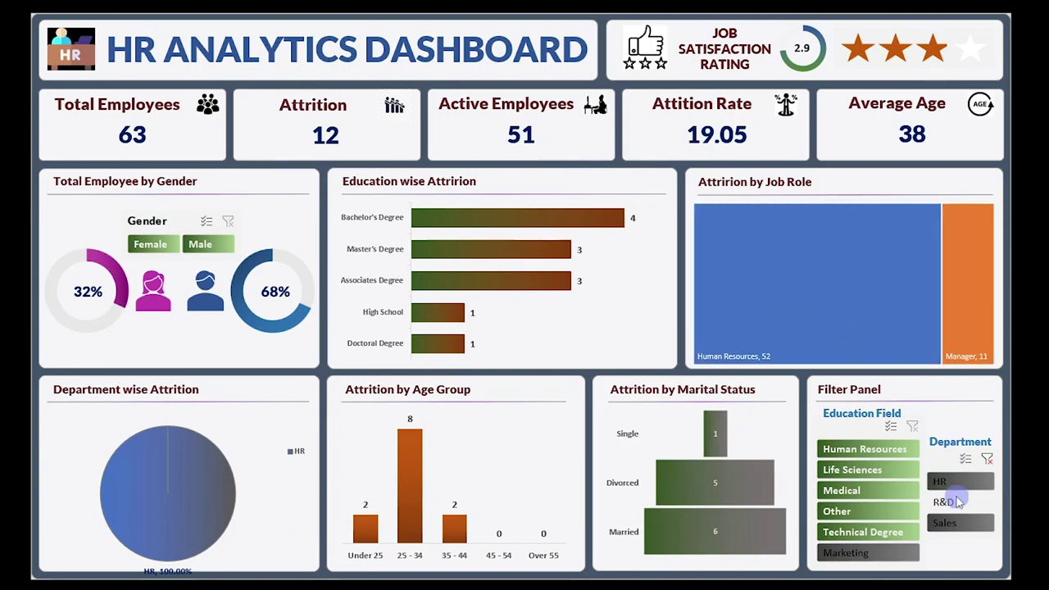
{"action": "left_click", "coordinate": [944, 523]}
{"action": "left_click", "coordinate": [951, 483]}
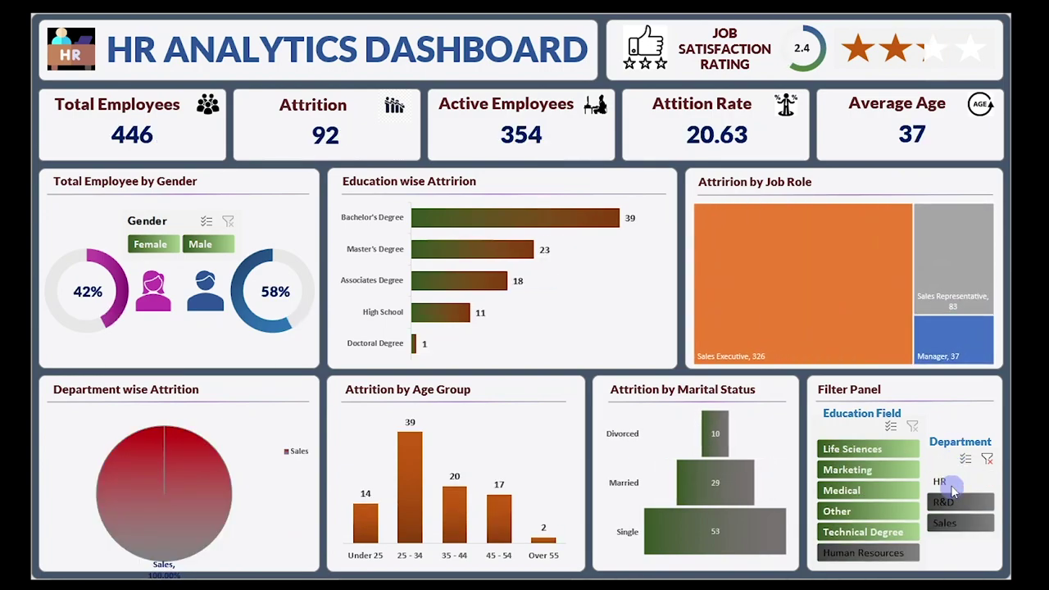
{"action": "left_click", "coordinate": [953, 501]}
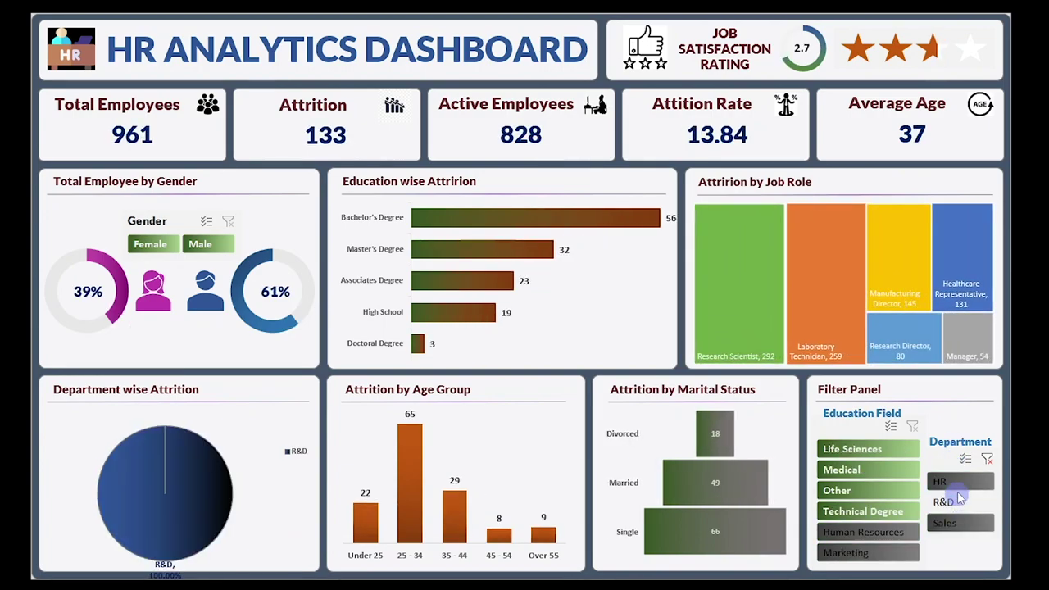
{"action": "left_click", "coordinate": [986, 459]}
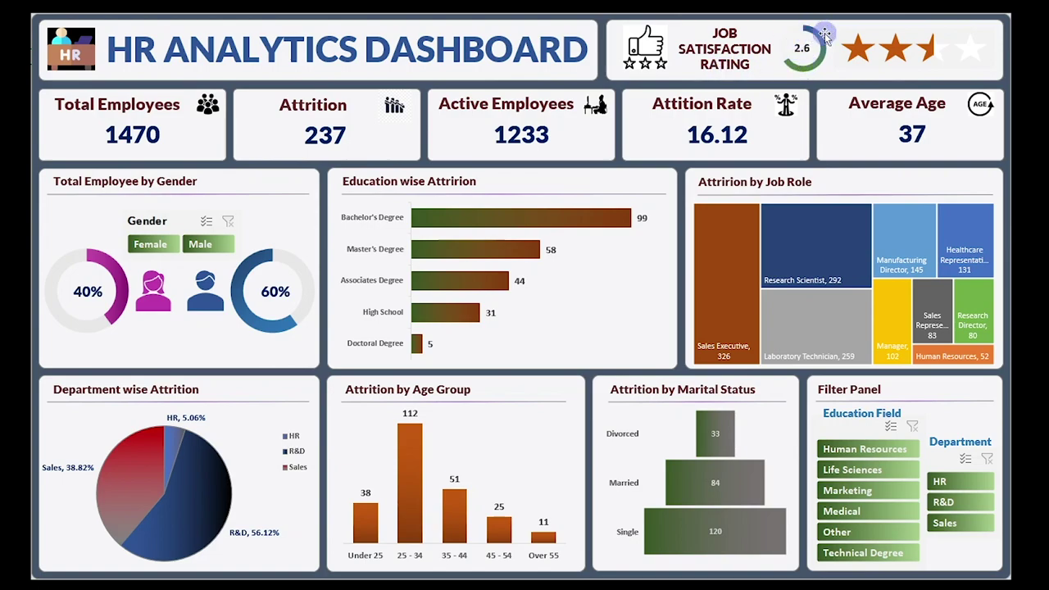
{"action": "left_click", "coordinate": [954, 483]}
{"action": "left_click", "coordinate": [960, 504]}
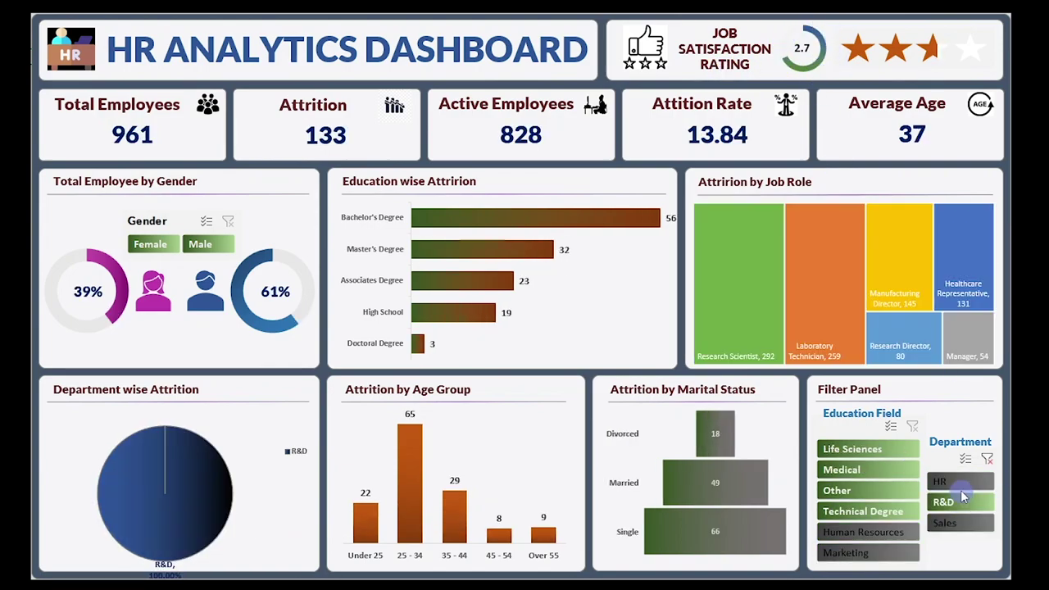
{"action": "left_click", "coordinate": [987, 459]}
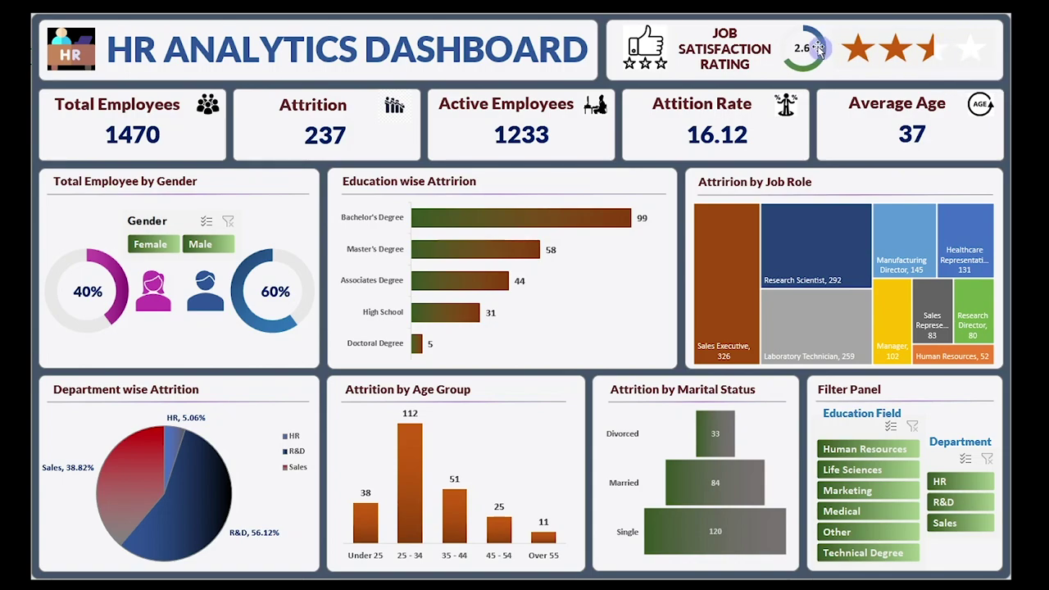
Recheck the Female, Male, Sales and Technical Degree filters, clearing each, then switch to HR ANALYSIS NEW.xlsx
{"action": "left_click", "coordinate": [150, 244]}
{"action": "left_click", "coordinate": [200, 244]}
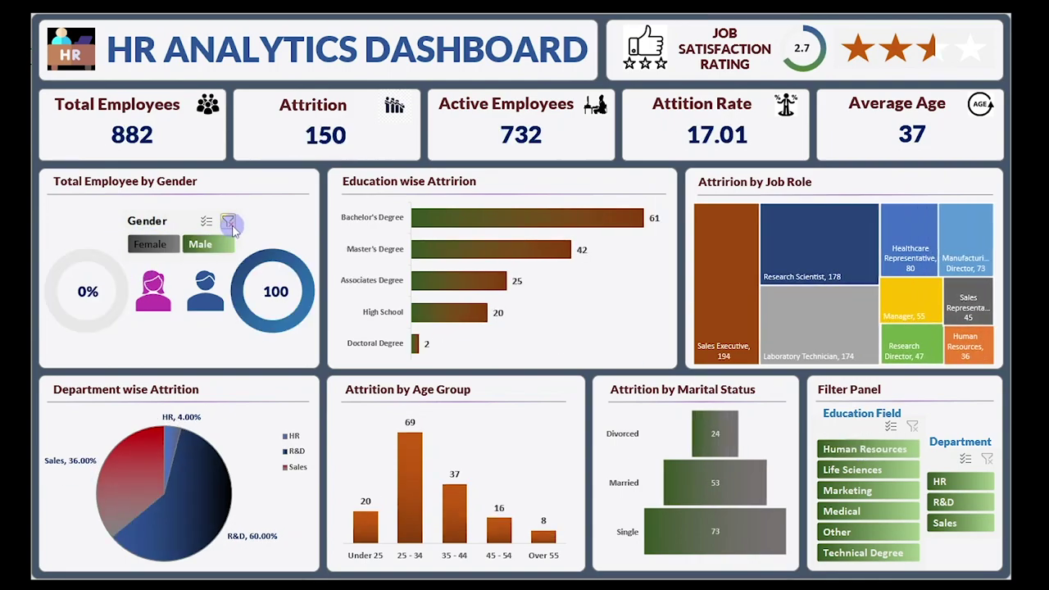
{"action": "left_click", "coordinate": [228, 221]}
{"action": "left_click", "coordinate": [944, 523]}
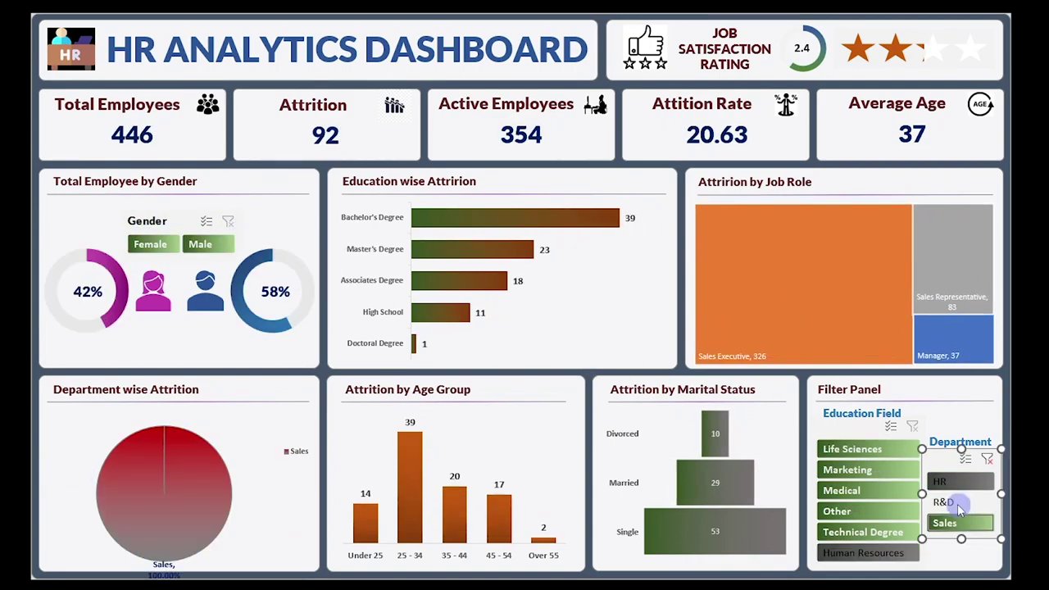
{"action": "left_click", "coordinate": [985, 460]}
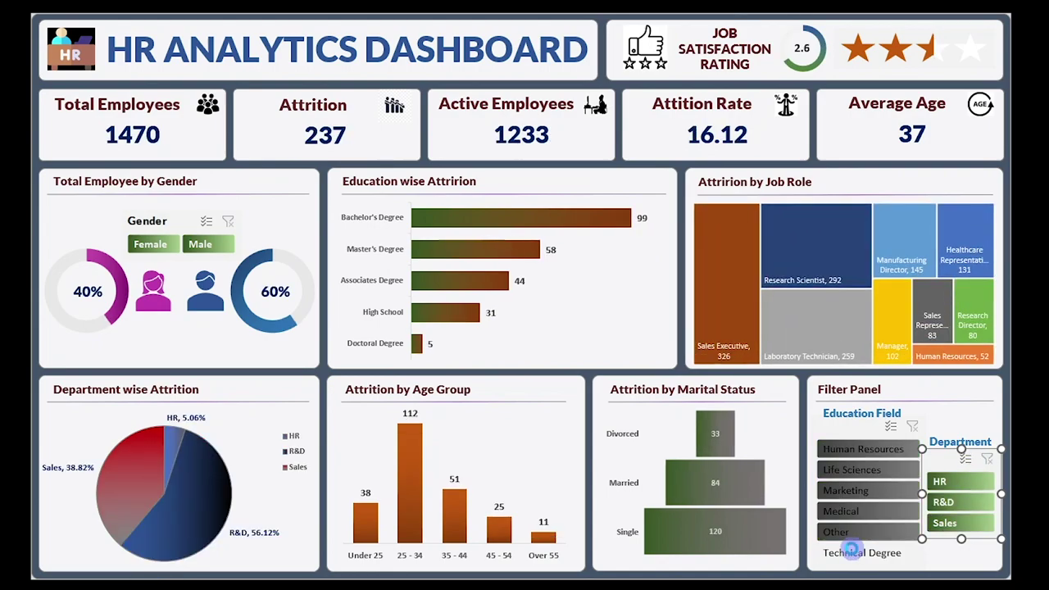
{"action": "left_click", "coordinate": [852, 552]}
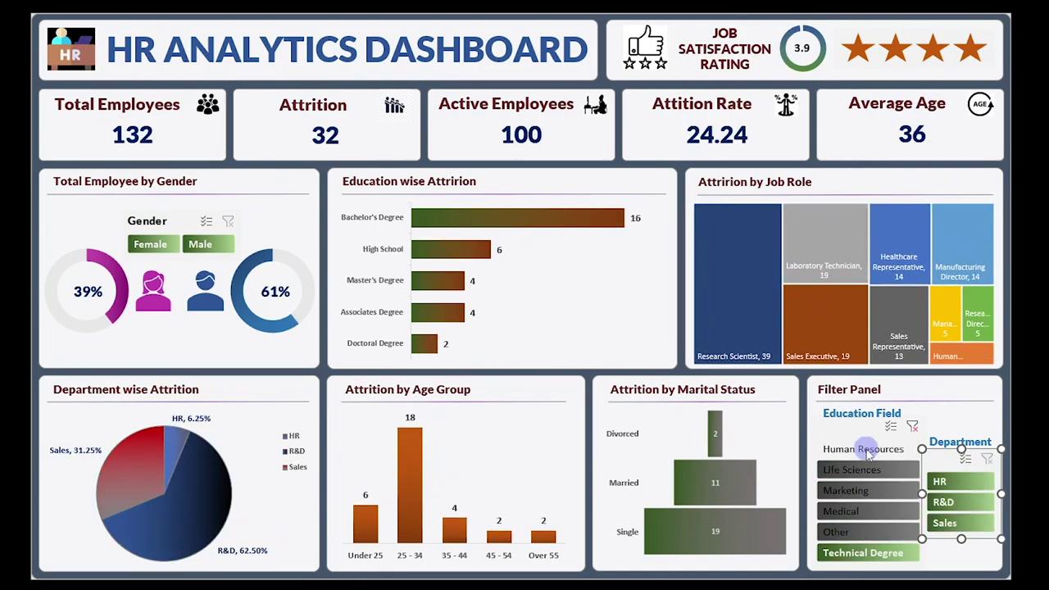
{"action": "left_click", "coordinate": [910, 433]}
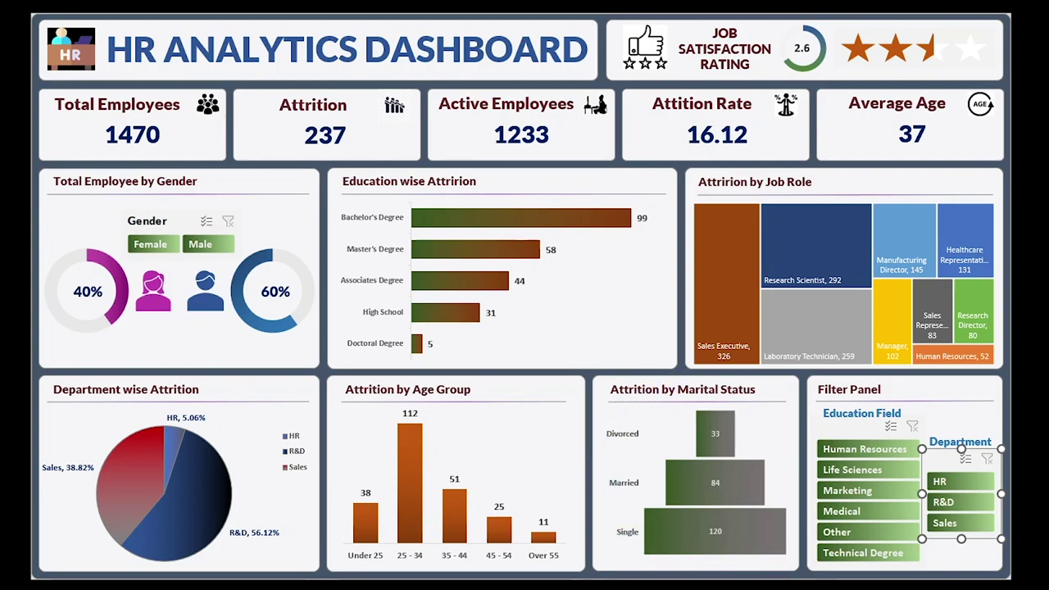
{"action": "left_click", "coordinate": [866, 394]}
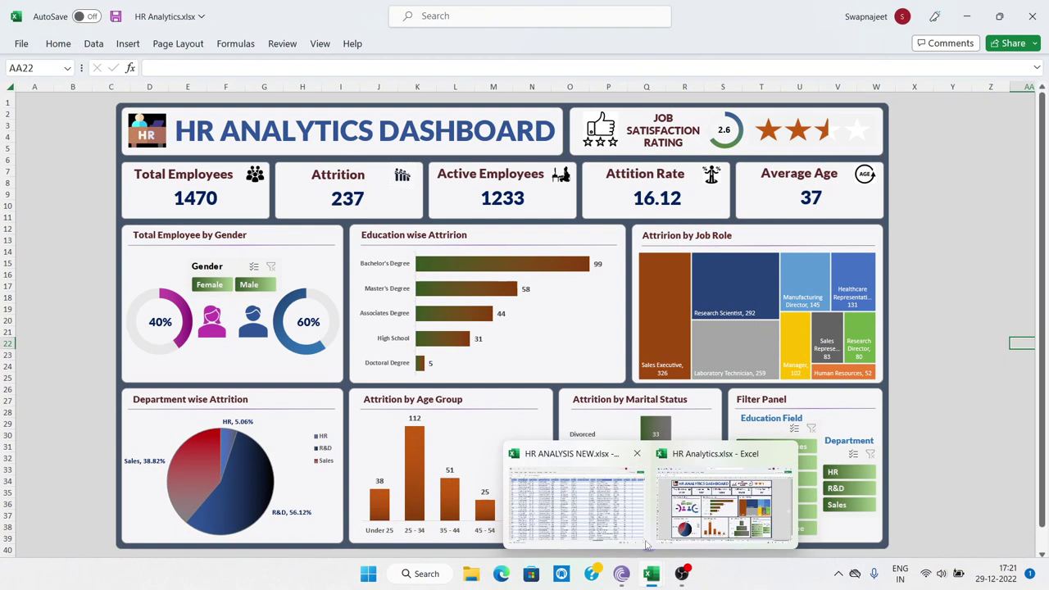
{"action": "left_click", "coordinate": [573, 492]}
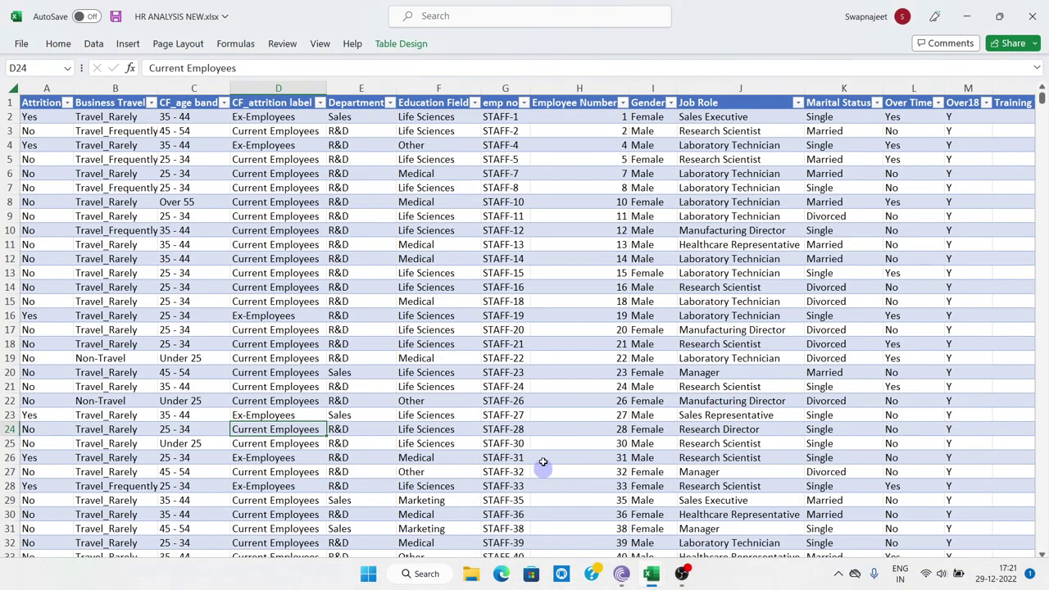
Browse the data table cells H23, G11, J24, J25, column A and header row 1
{"action": "left_click", "coordinate": [547, 412]}
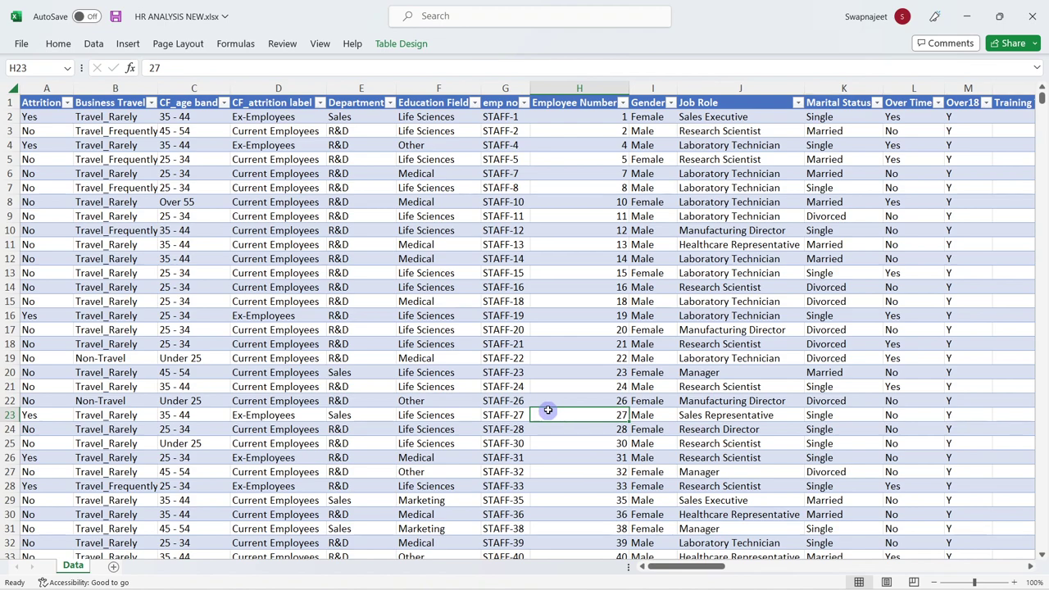
{"action": "scroll", "coordinate": [438, 412], "scroll_direction": "down", "scroll_amount": 6}
{"action": "scroll", "coordinate": [439, 415], "scroll_direction": "up", "scroll_amount": 6}
{"action": "left_click", "coordinate": [500, 245]}
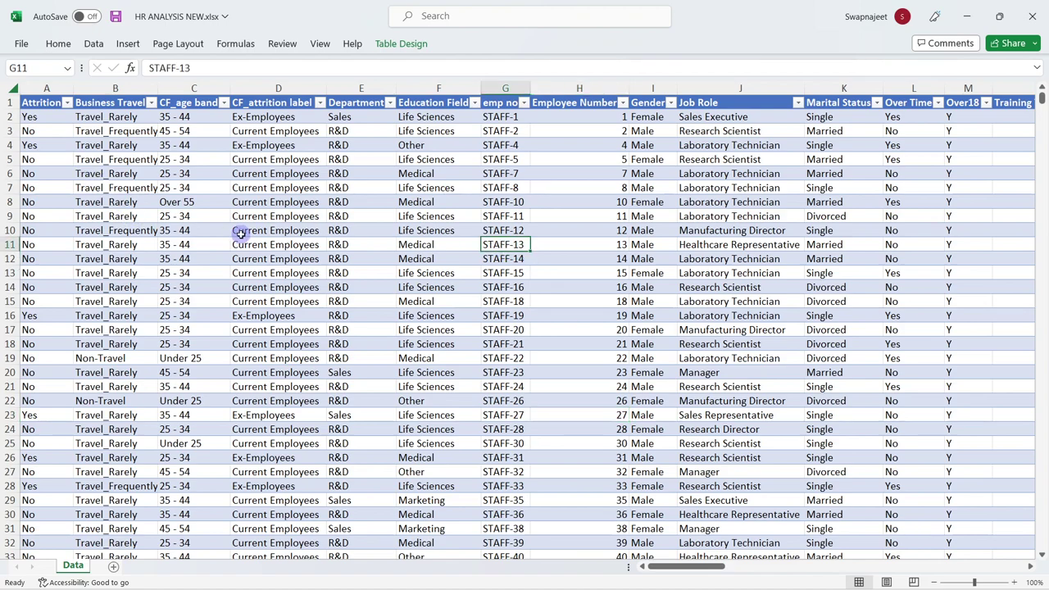
{"action": "left_click", "coordinate": [46, 87]}
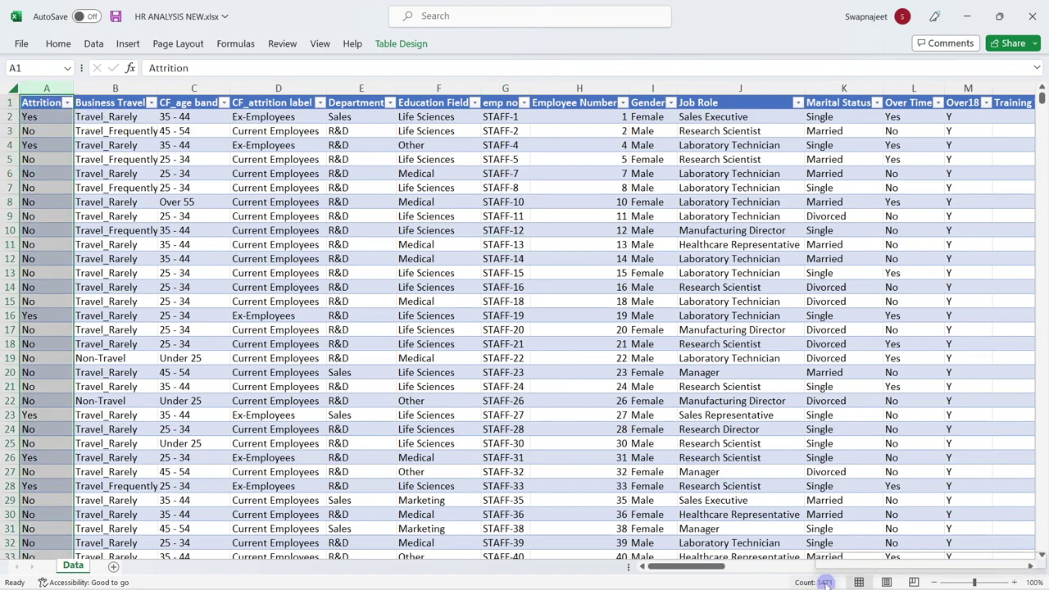
{"action": "left_click", "coordinate": [696, 429]}
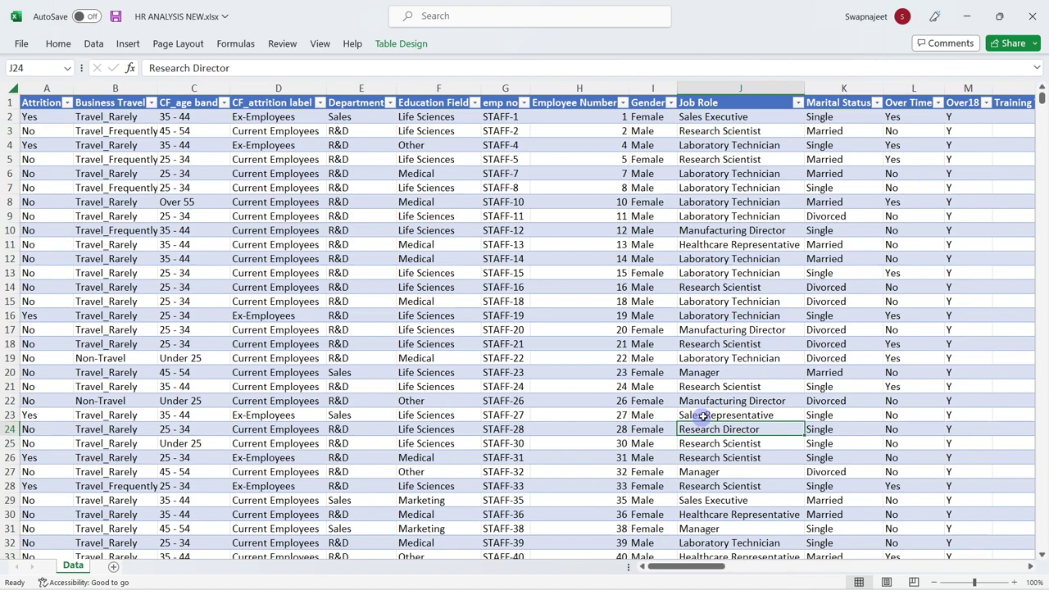
{"action": "left_click", "coordinate": [8, 103]}
{"action": "left_click", "coordinate": [741, 442]}
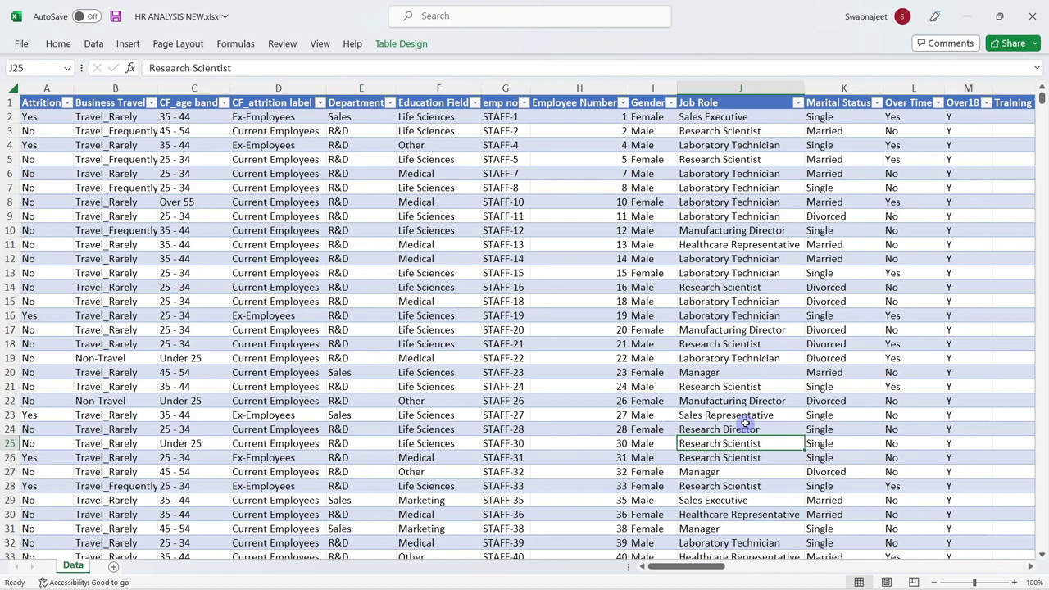
Inspect the status and age band cells D15 (Current Employees), C12 (35 - 44), C17 (25 - 34) and D19
{"action": "left_click", "coordinate": [255, 303]}
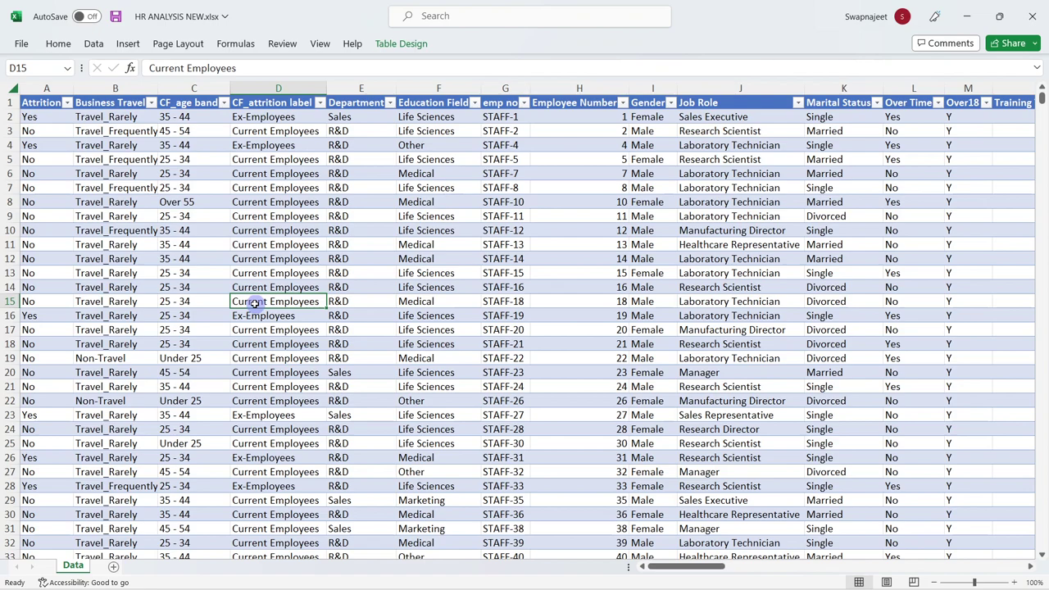
{"action": "left_click", "coordinate": [213, 254]}
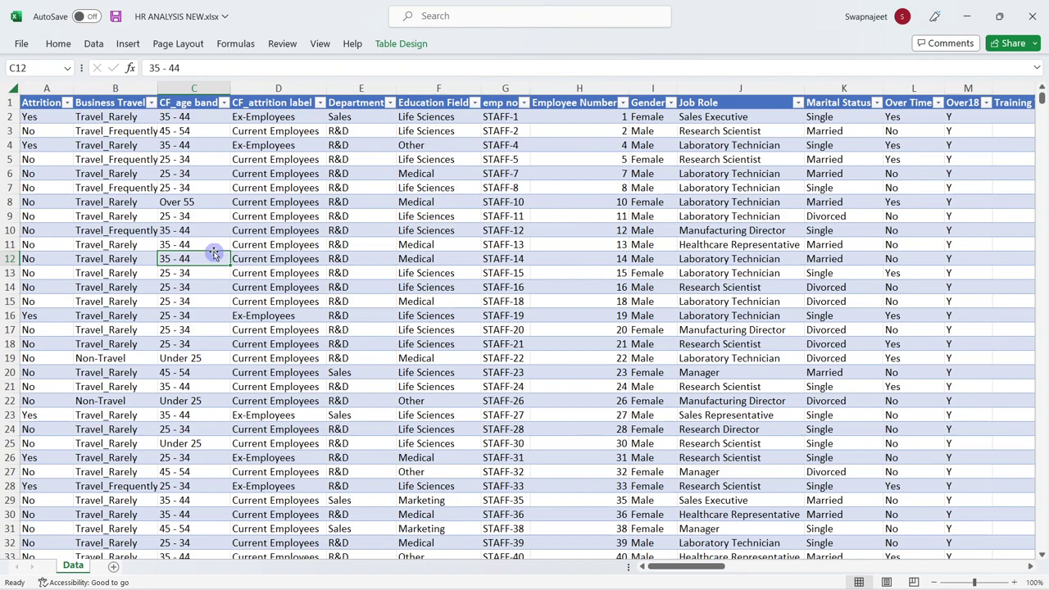
{"action": "left_click", "coordinate": [225, 328]}
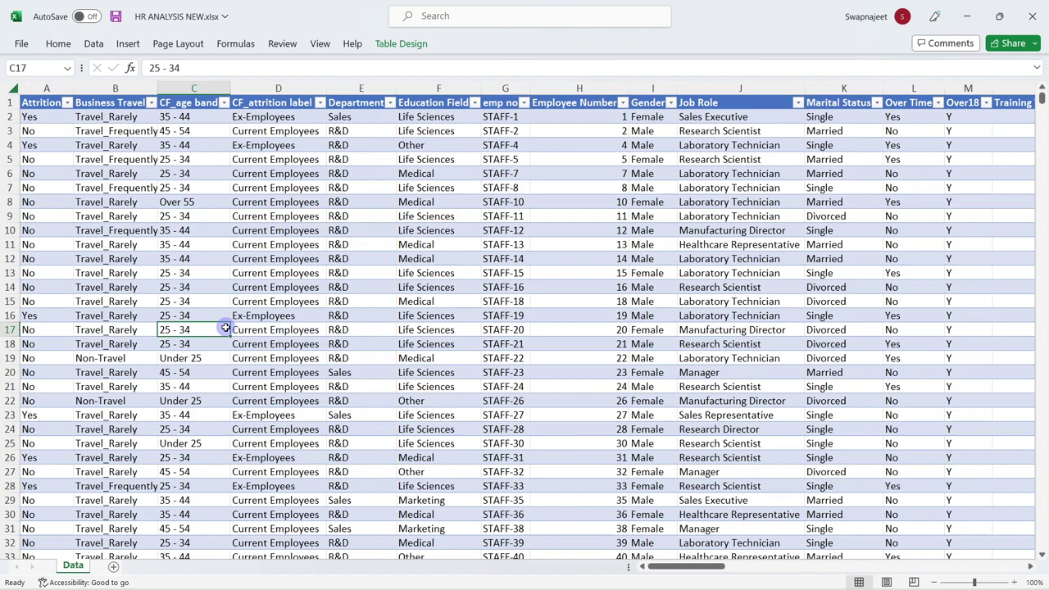
{"action": "left_click", "coordinate": [279, 360]}
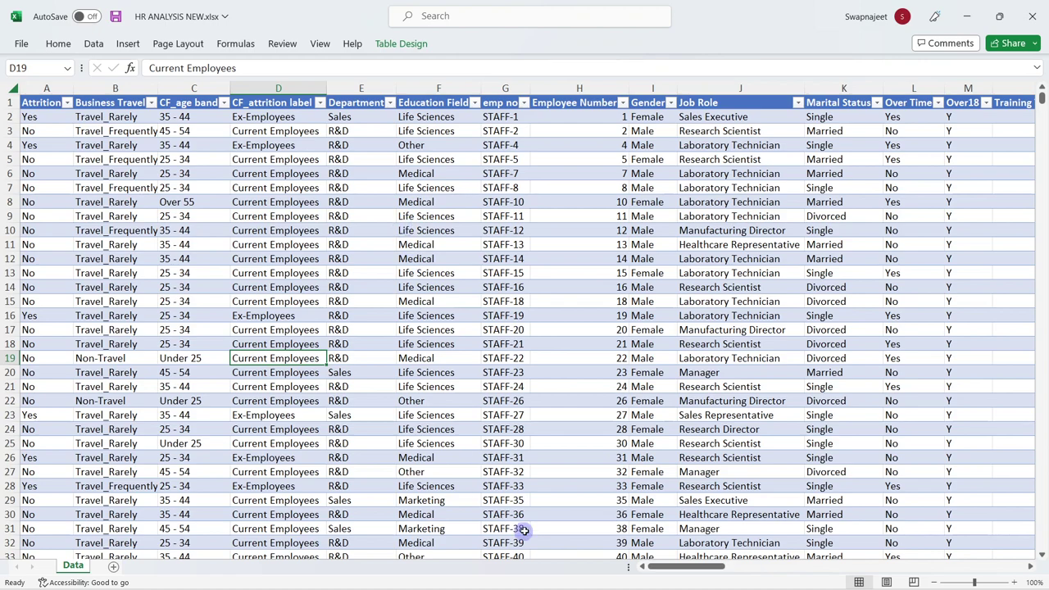
{"action": "mouse_move", "coordinate": [652, 573]}
{"action": "left_click", "coordinate": [637, 452]}
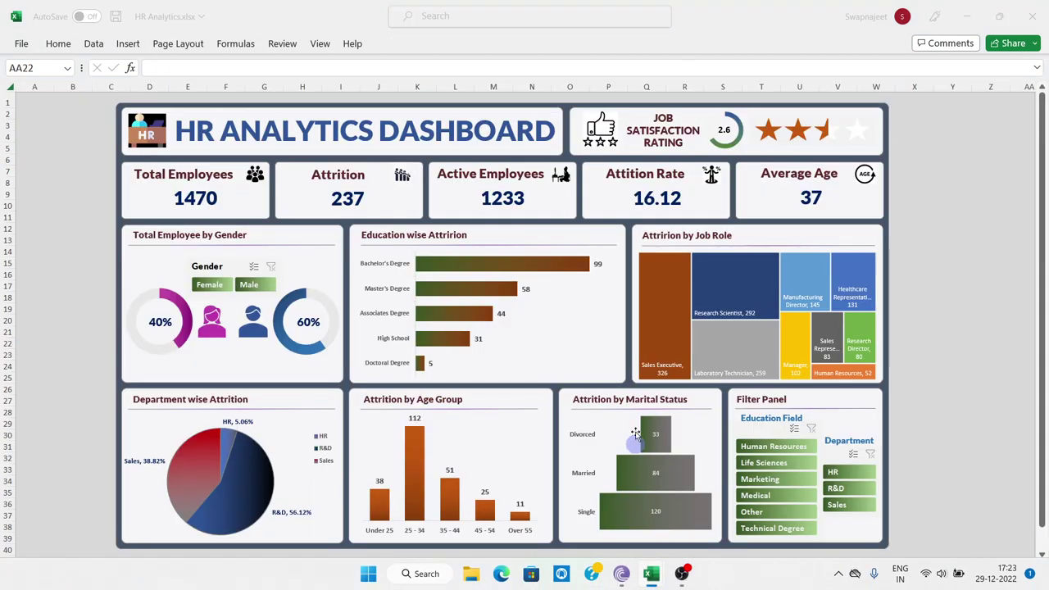
{"action": "left_click", "coordinate": [47, 242]}
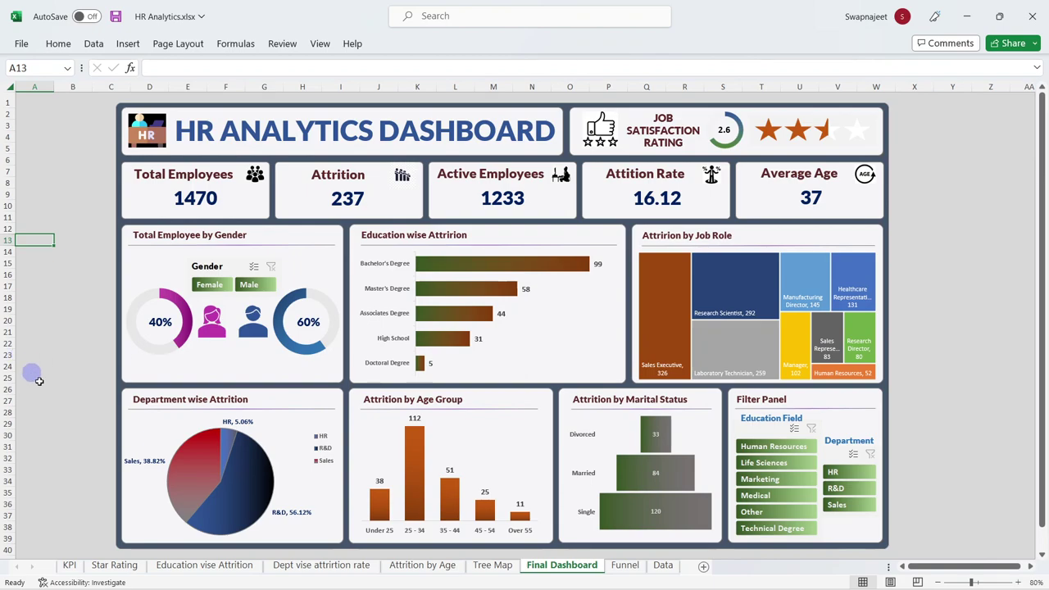
{"action": "mouse_move", "coordinate": [645, 580]}
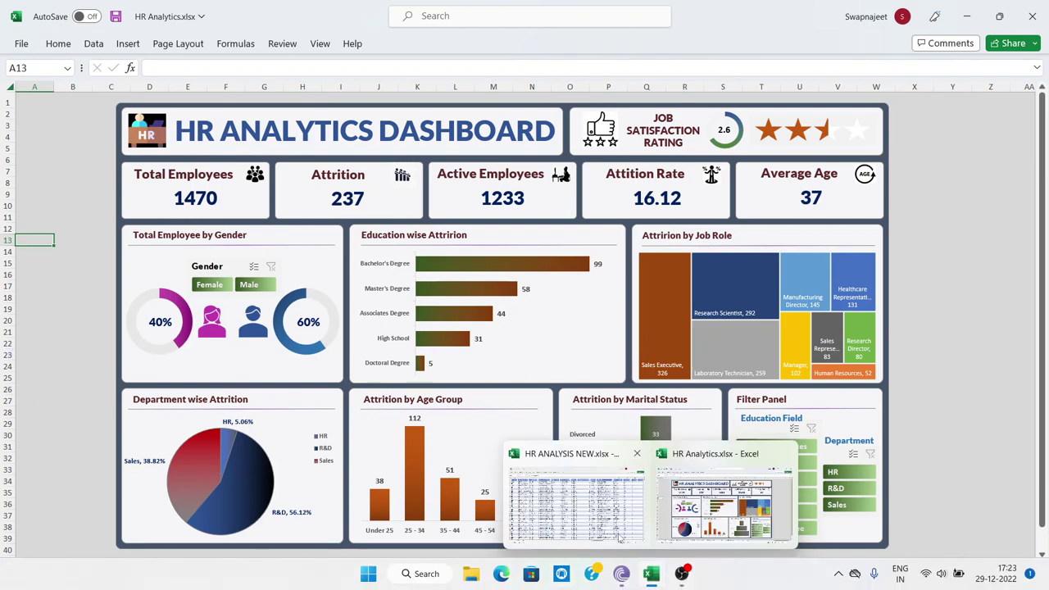
Switch to the HR ANALYSIS NEW.xlsx workbook and select cell F13 in the data table
{"action": "left_click", "coordinate": [622, 537]}
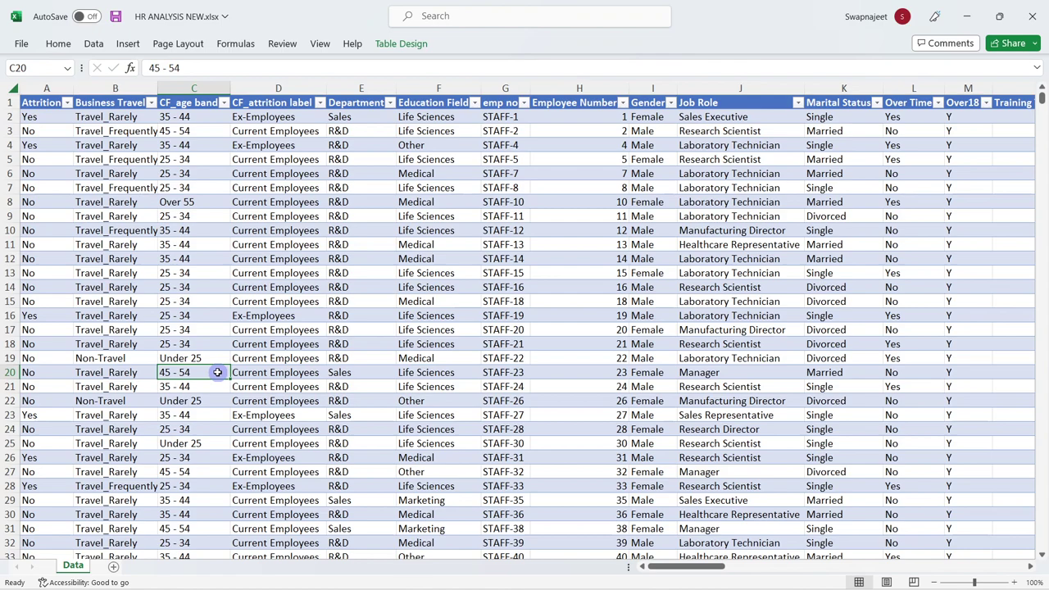
{"action": "left_click", "coordinate": [465, 272]}
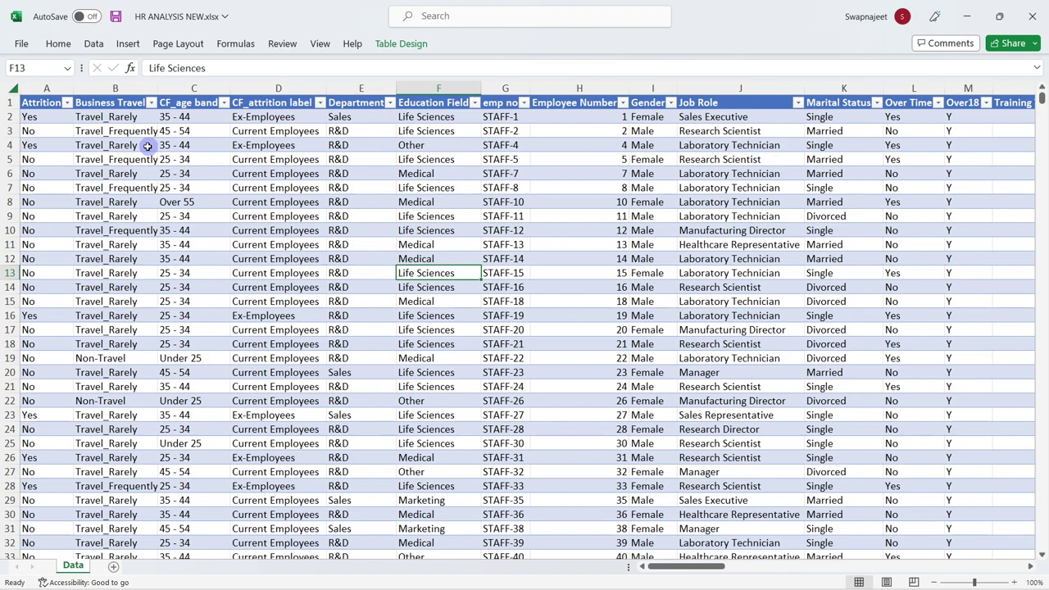
Insert a PivotTable from Table1 on a new worksheet
{"action": "left_click", "coordinate": [128, 46]}
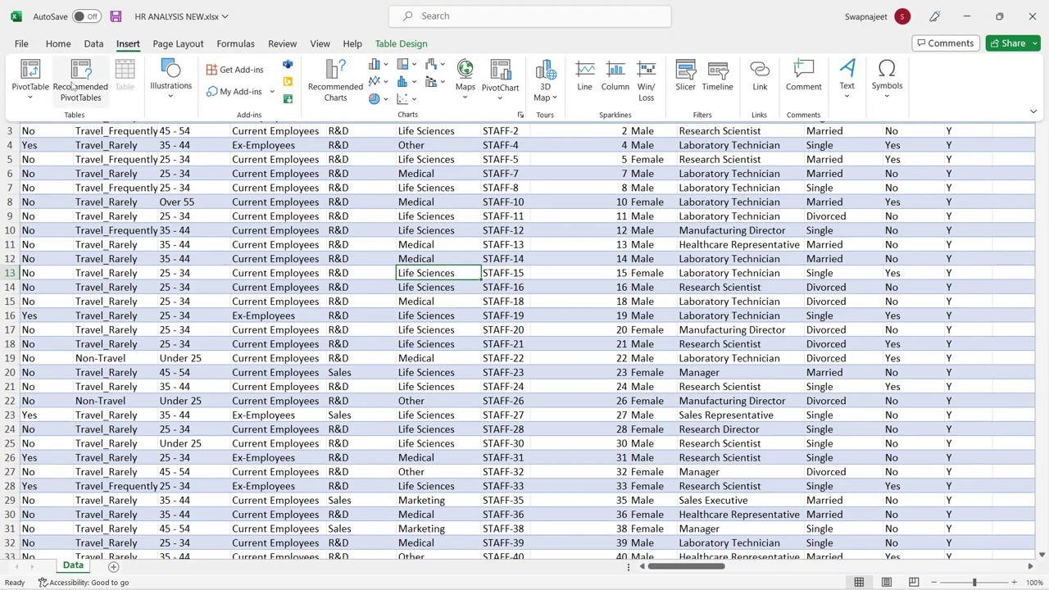
{"action": "left_click", "coordinate": [30, 74]}
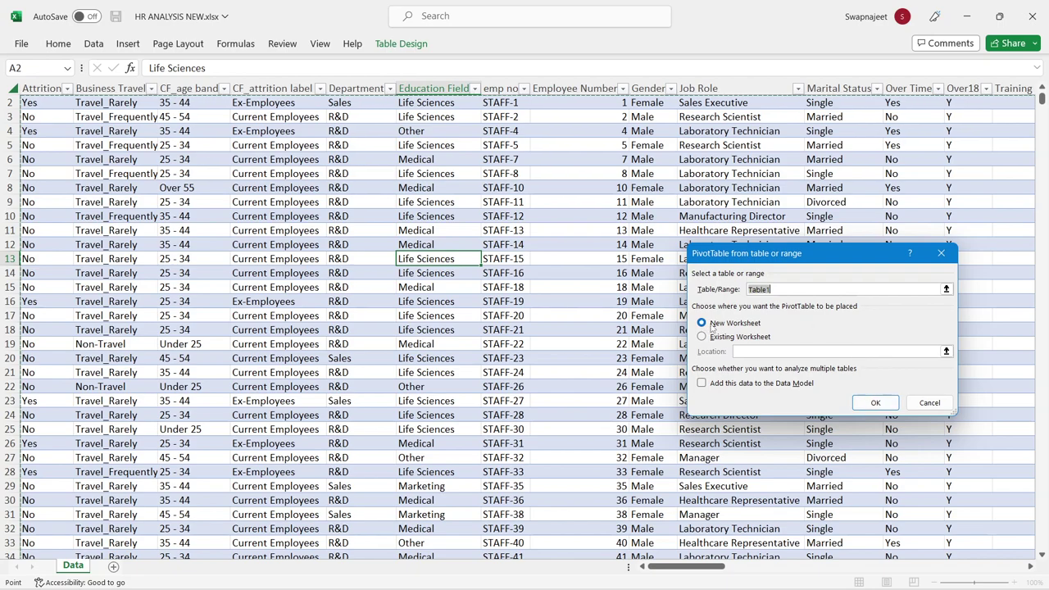
{"action": "left_click", "coordinate": [860, 402]}
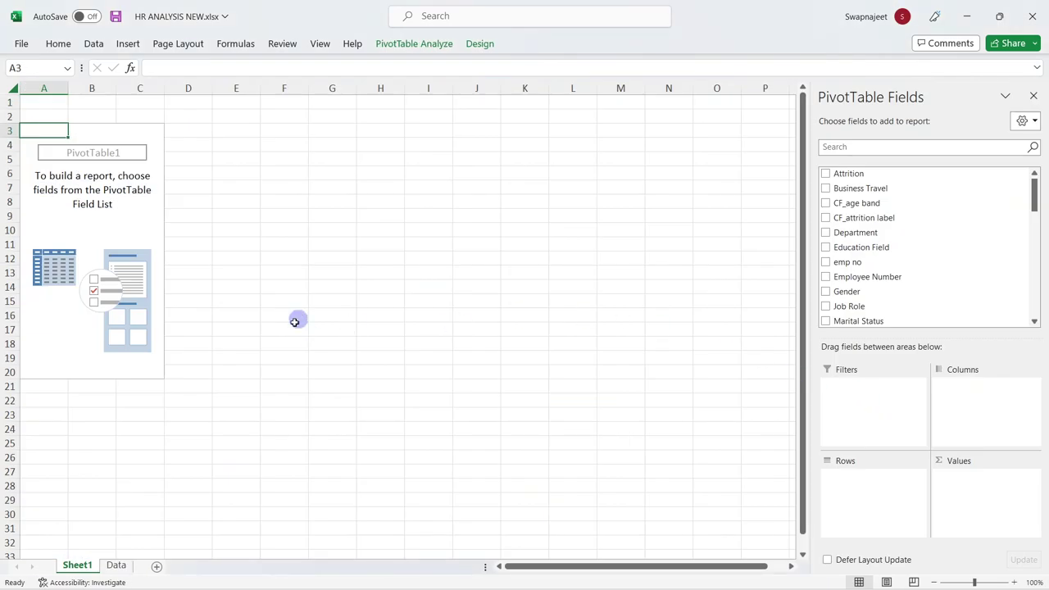
Set the ribbon display to Always show Ribbon and select the pivot table to show its field list
{"action": "left_click", "coordinate": [59, 46]}
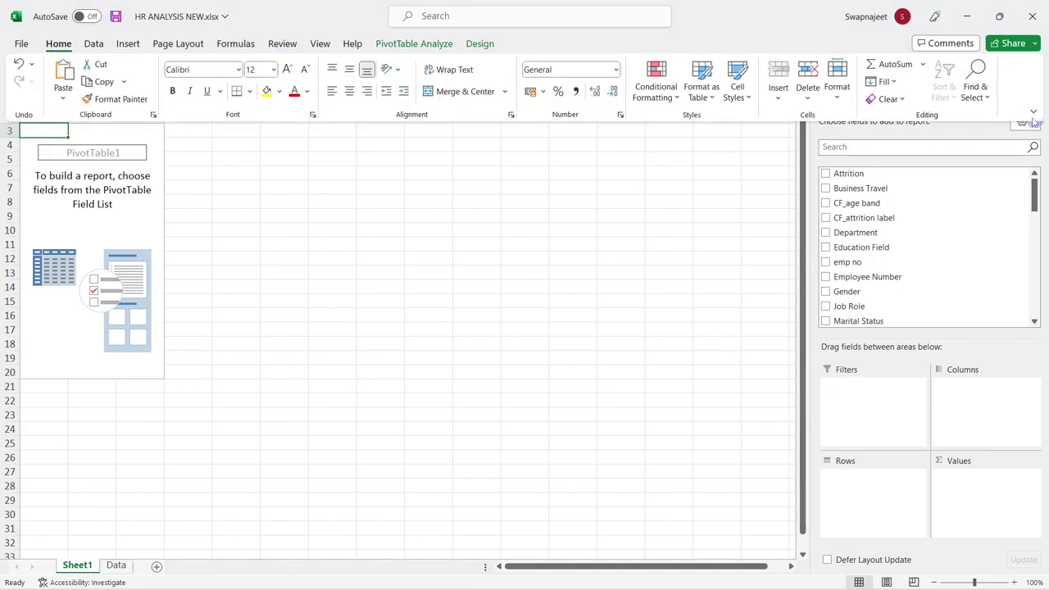
{"action": "left_click", "coordinate": [1034, 113]}
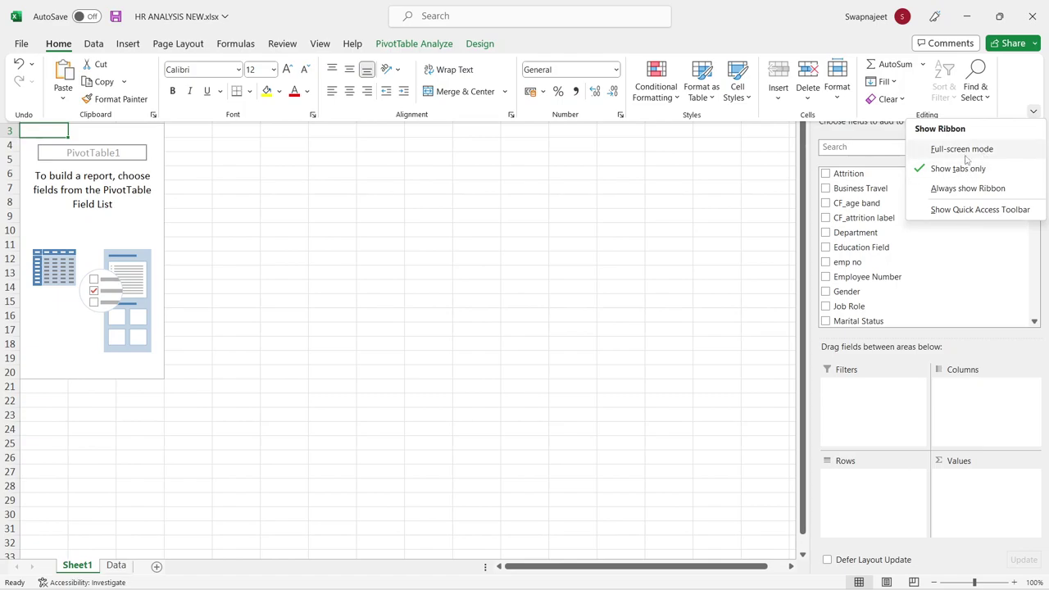
{"action": "left_click", "coordinate": [966, 188]}
{"action": "left_click", "coordinate": [666, 237]}
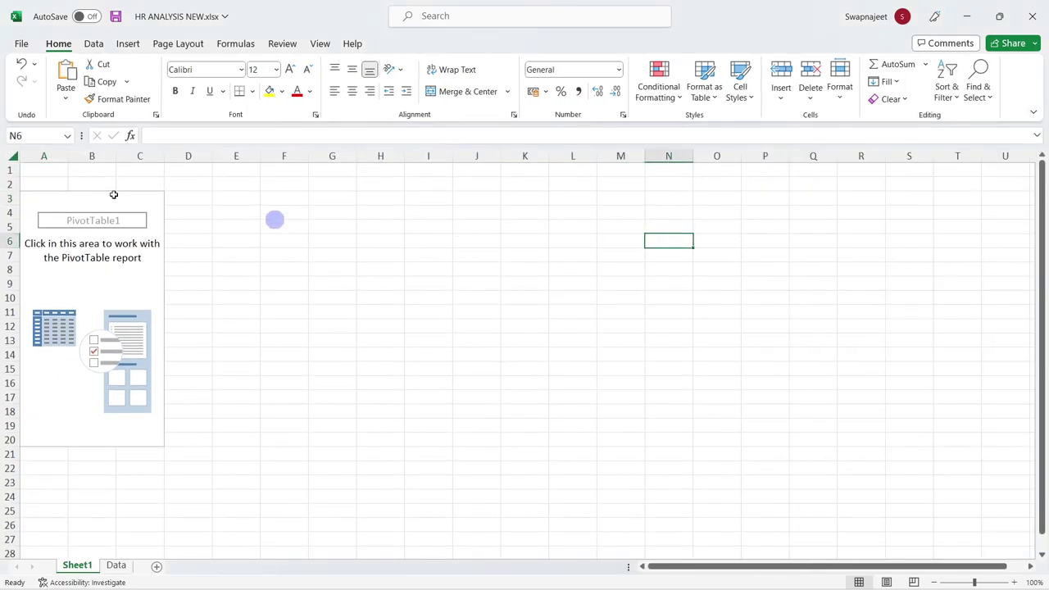
{"action": "left_click", "coordinate": [390, 357]}
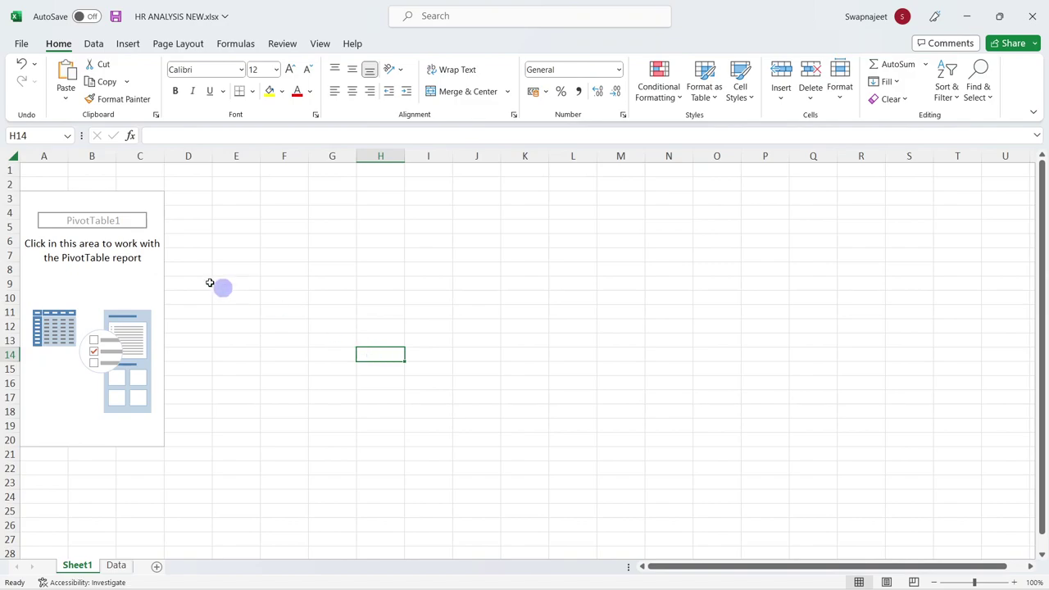
{"action": "left_click", "coordinate": [88, 252]}
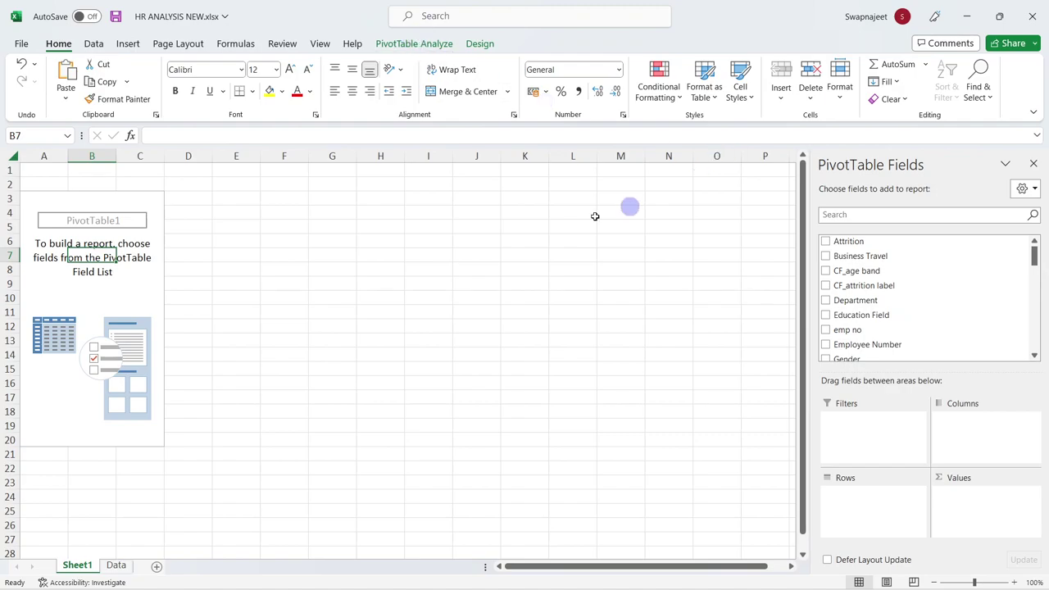
Enter KPI in the PivotTable Name box on the PivotTable Analyze tab
{"action": "left_click", "coordinate": [416, 51]}
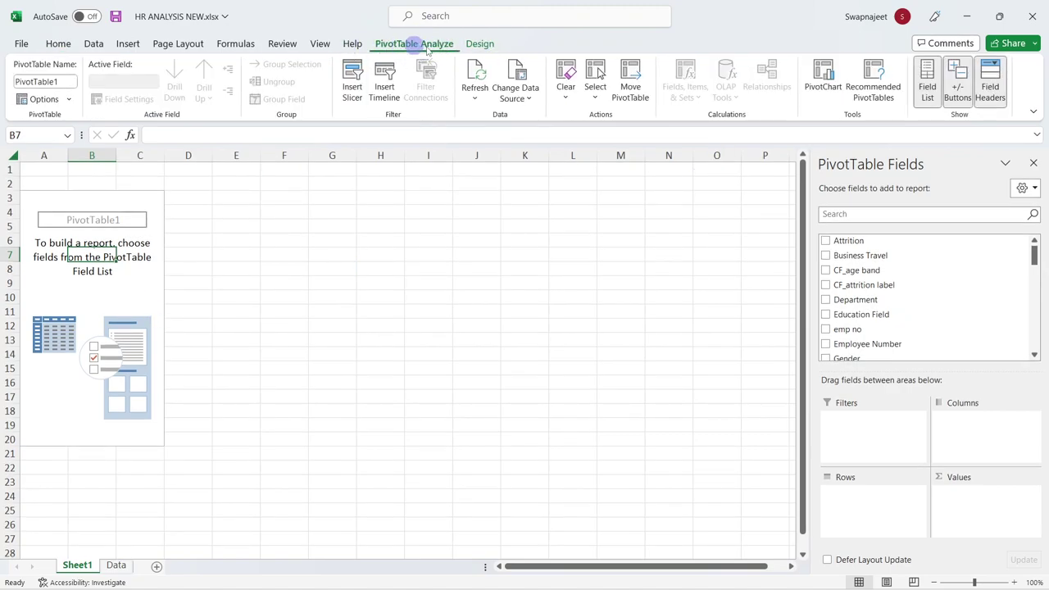
{"action": "left_click", "coordinate": [490, 315]}
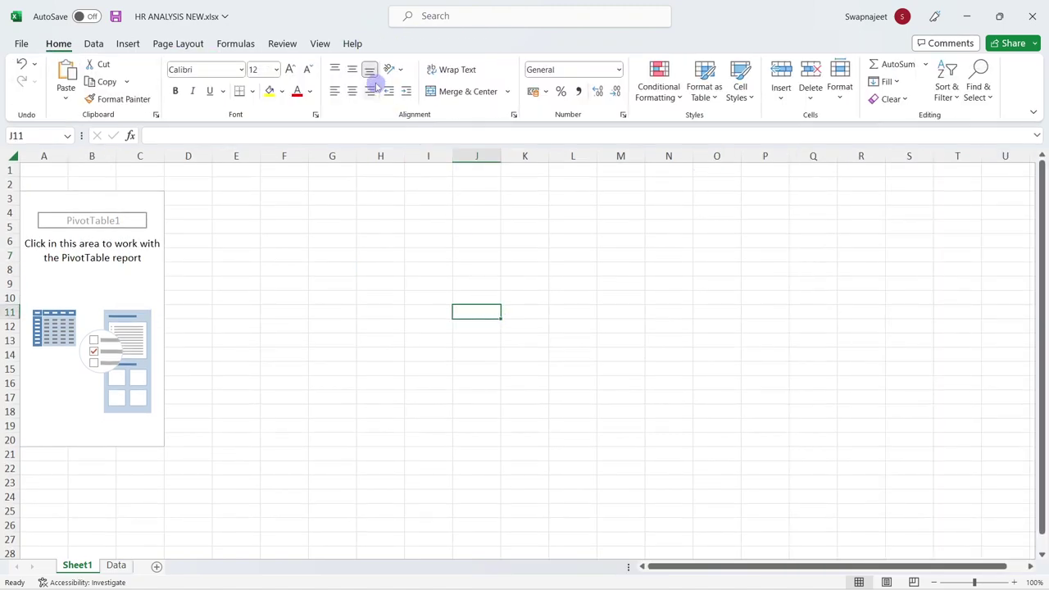
{"action": "left_click", "coordinate": [73, 287]}
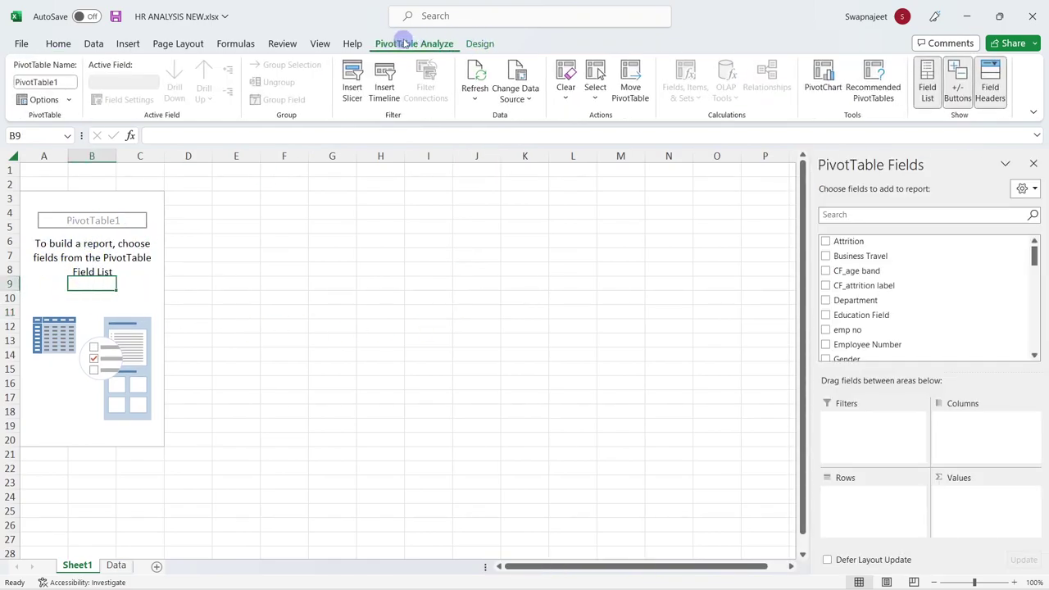
{"action": "left_click", "coordinate": [61, 80]}
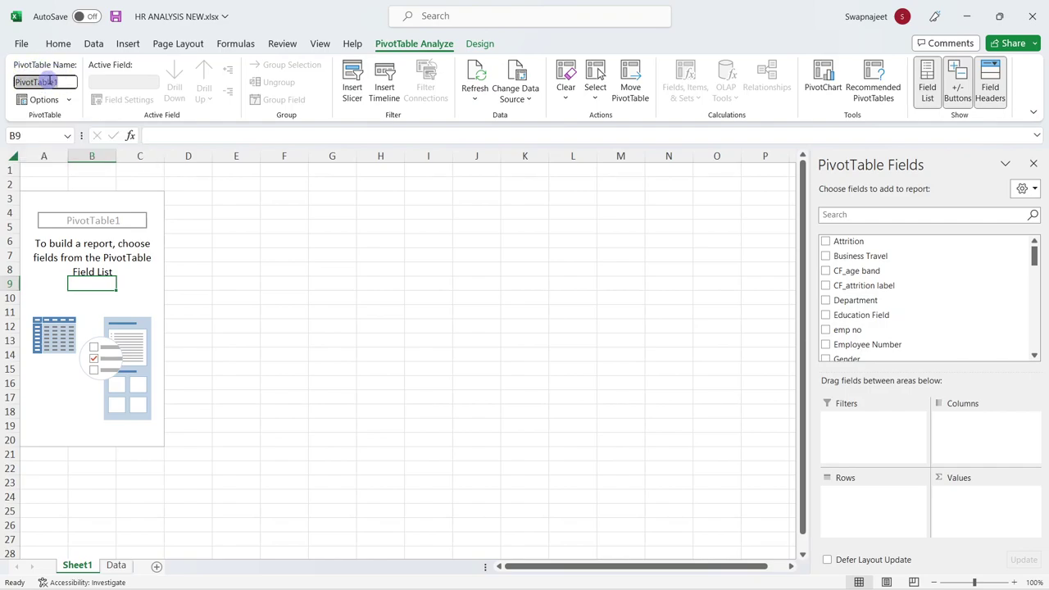
{"action": "type", "text": "KPI"}
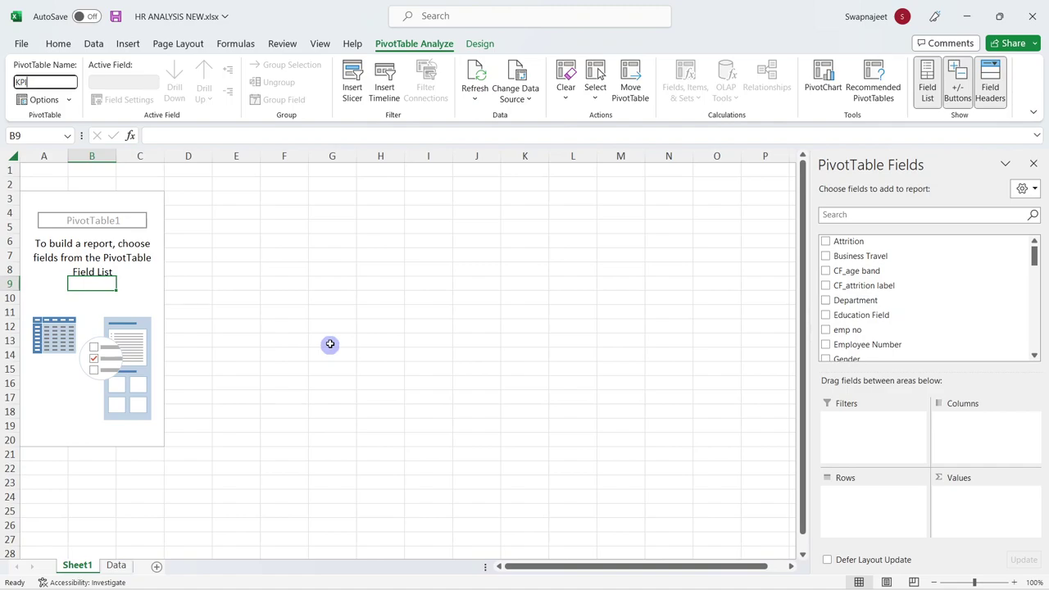
{"action": "left_click", "coordinate": [134, 282]}
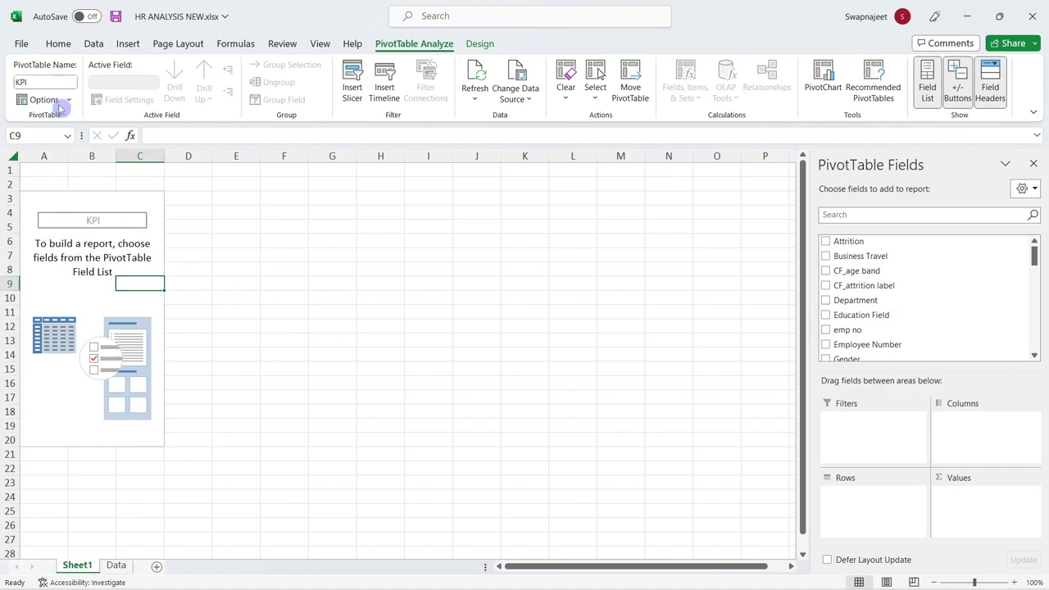
Change the name on the pivot table's worksheet tab from Sheet1 to KPI
{"action": "double_click", "coordinate": [26, 80]}
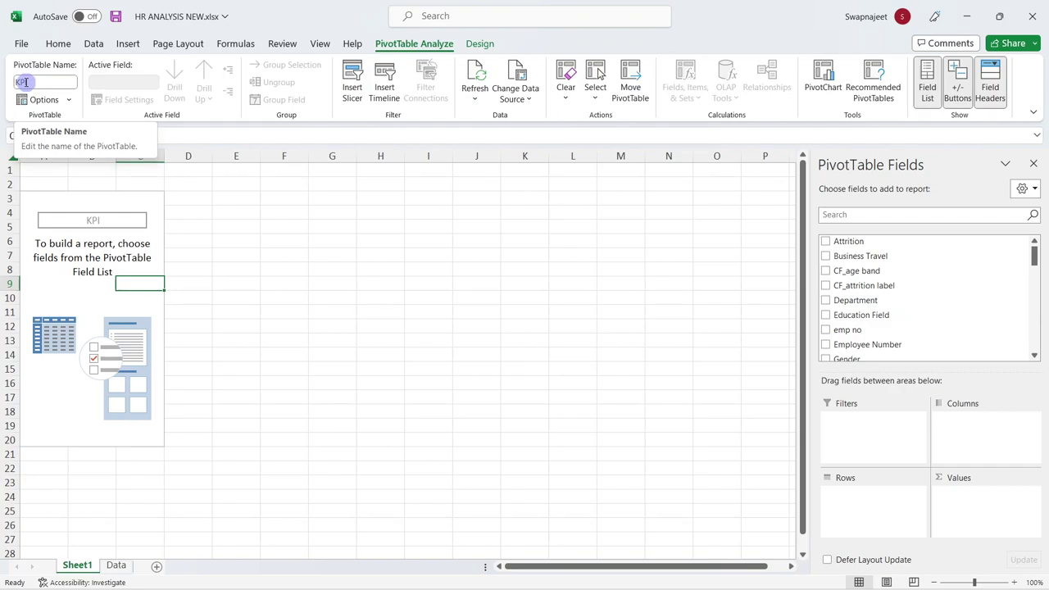
{"action": "left_click", "coordinate": [82, 564]}
{"action": "type", "text": "KPI"}
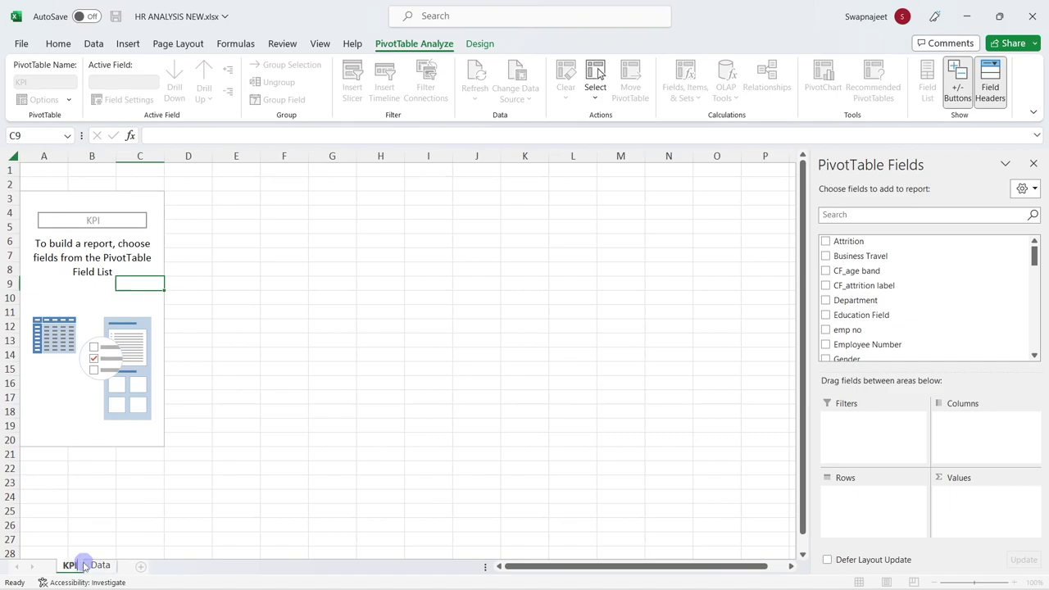
{"action": "key", "text": "Return"}
{"action": "left_click", "coordinate": [113, 302]}
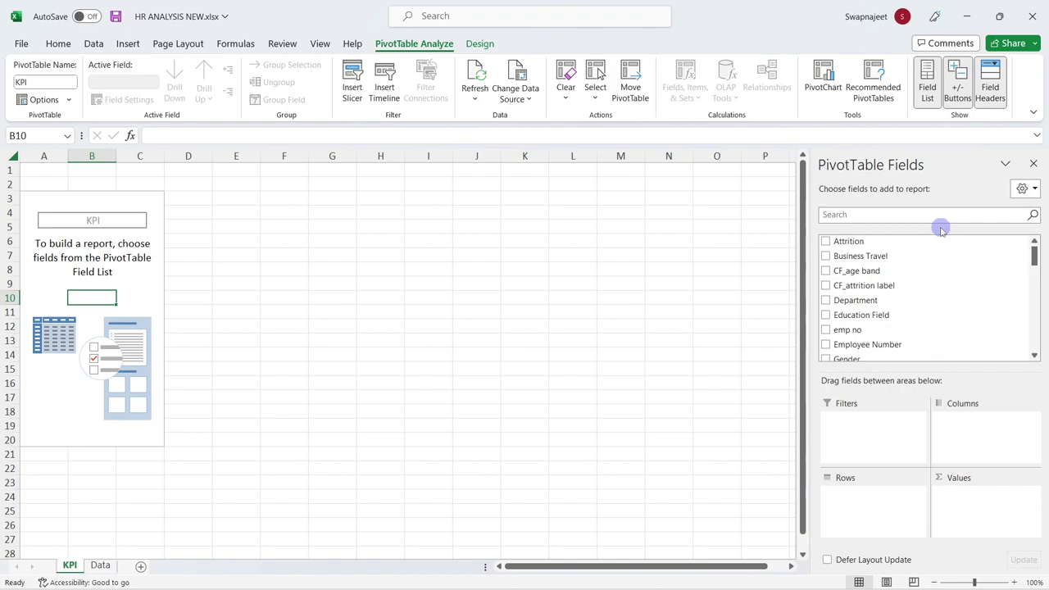
Scroll through the Data sheet's employee table across the Education Field, Gender and Job Role columns
{"action": "scroll", "coordinate": [937, 271], "scroll_direction": "down", "scroll_amount": 1}
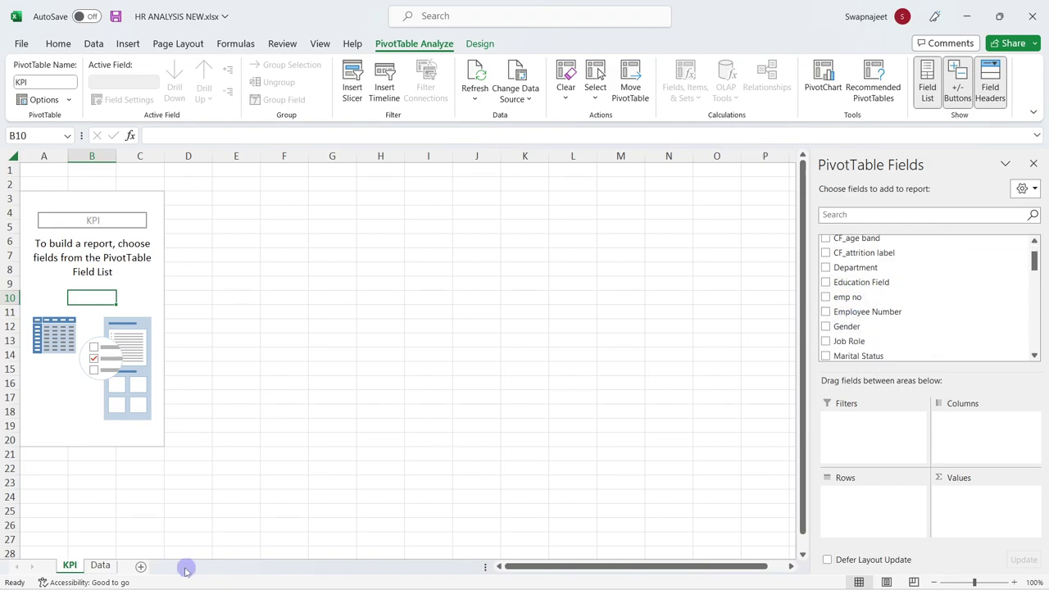
{"action": "left_click", "coordinate": [99, 565]}
{"action": "scroll", "coordinate": [400, 417], "scroll_direction": "right", "scroll_amount": 2}
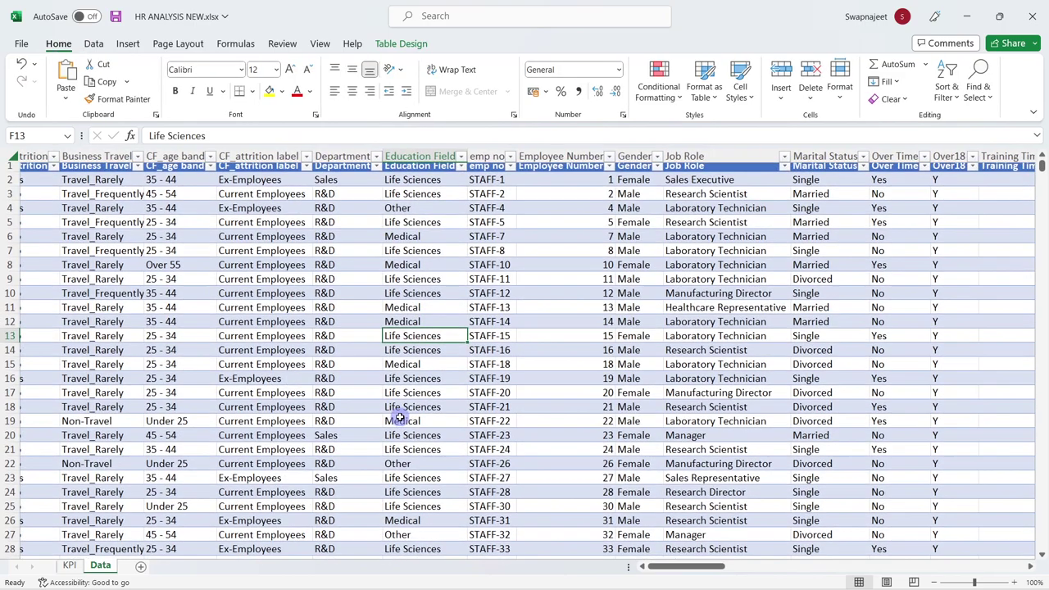
{"action": "scroll", "coordinate": [525, 327], "scroll_direction": "down", "scroll_amount": 3}
{"action": "scroll", "coordinate": [531, 340], "scroll_direction": "down", "scroll_amount": 3}
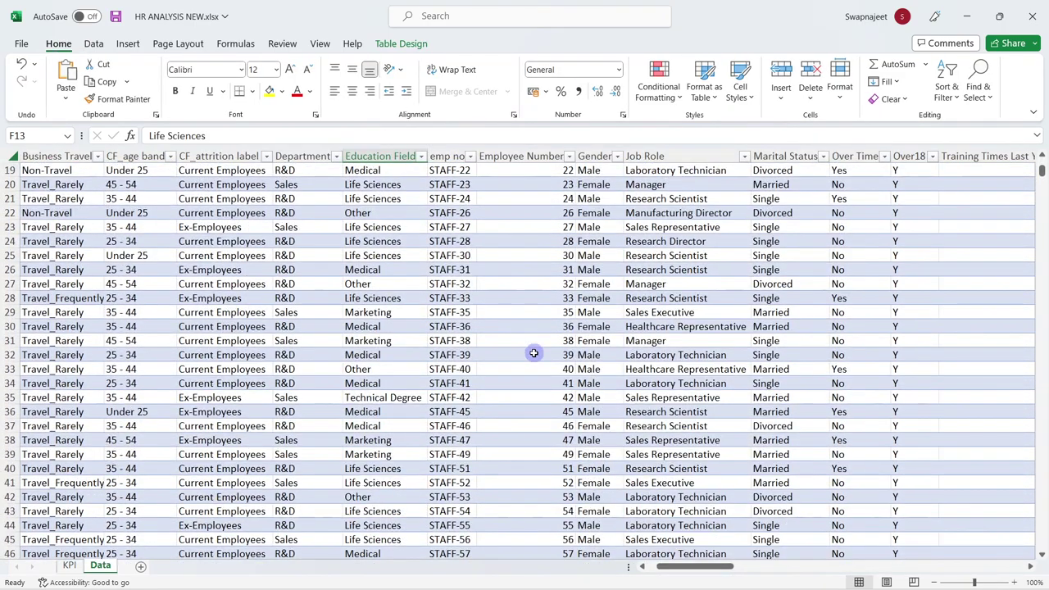
{"action": "scroll", "coordinate": [534, 316], "scroll_direction": "up", "scroll_amount": 6}
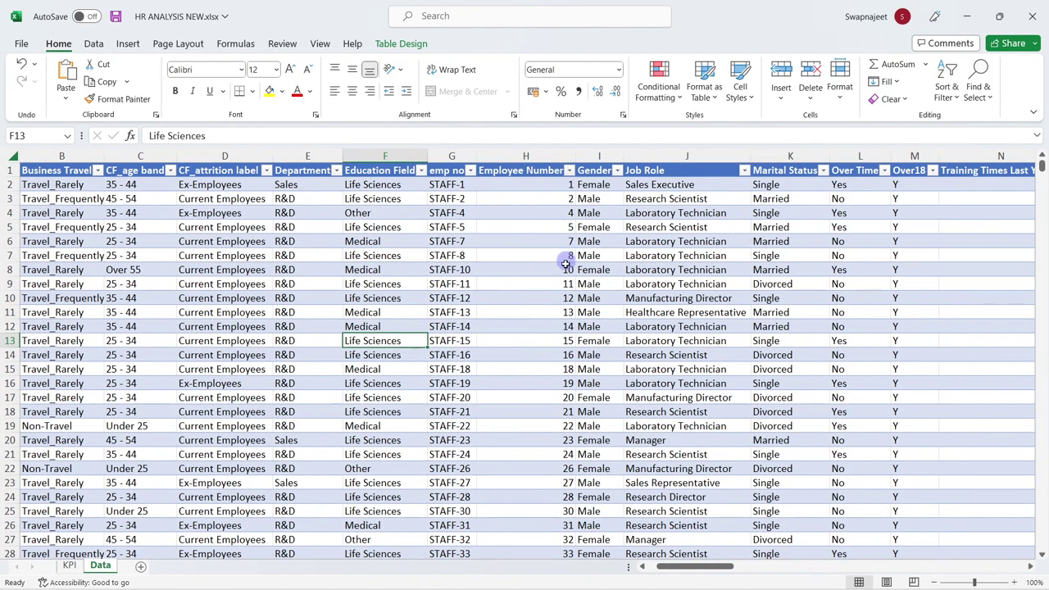
{"action": "scroll", "coordinate": [566, 270], "scroll_direction": "down", "scroll_amount": 6}
{"action": "scroll", "coordinate": [565, 272], "scroll_direction": "up", "scroll_amount": 6}
{"action": "scroll", "coordinate": [569, 291], "scroll_direction": "down", "scroll_amount": 3}
{"action": "scroll", "coordinate": [572, 293], "scroll_direction": "up", "scroll_amount": 3}
{"action": "mouse_move", "coordinate": [692, 584]}
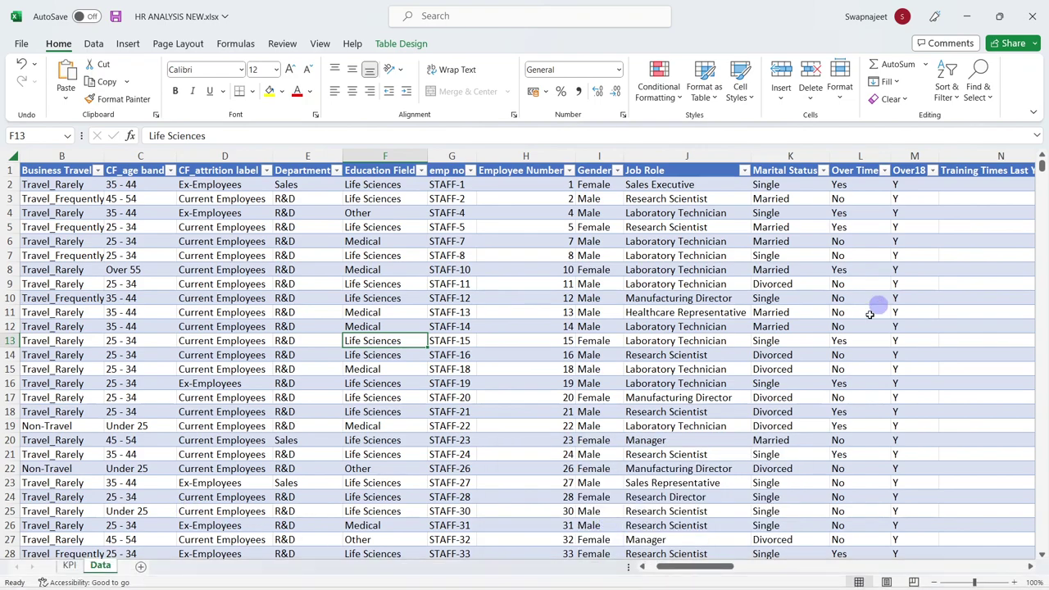
Add Employee Number to the pivot Values (sum 1506552) and compare with column H on Data
{"action": "left_click", "coordinate": [68, 564]}
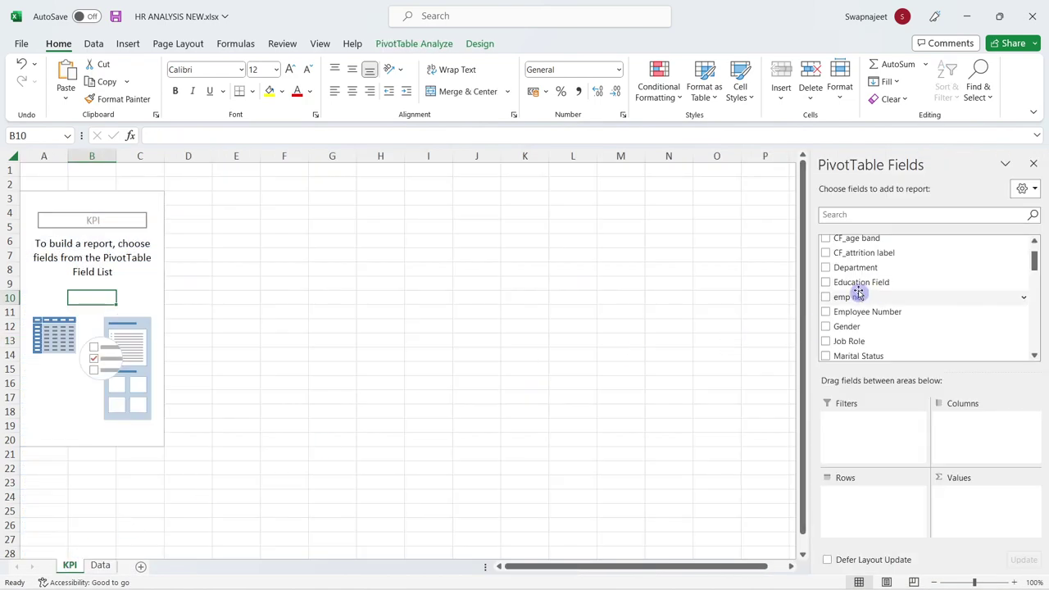
{"action": "left_click_drag", "start_coordinate": [892, 310], "coordinate": [981, 496]}
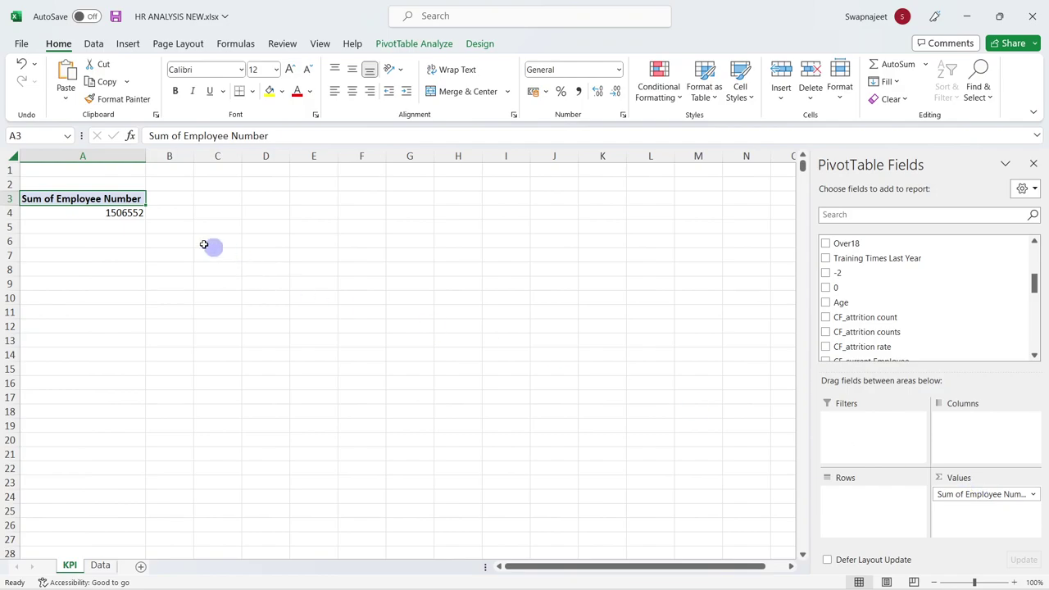
{"action": "left_click", "coordinate": [100, 565]}
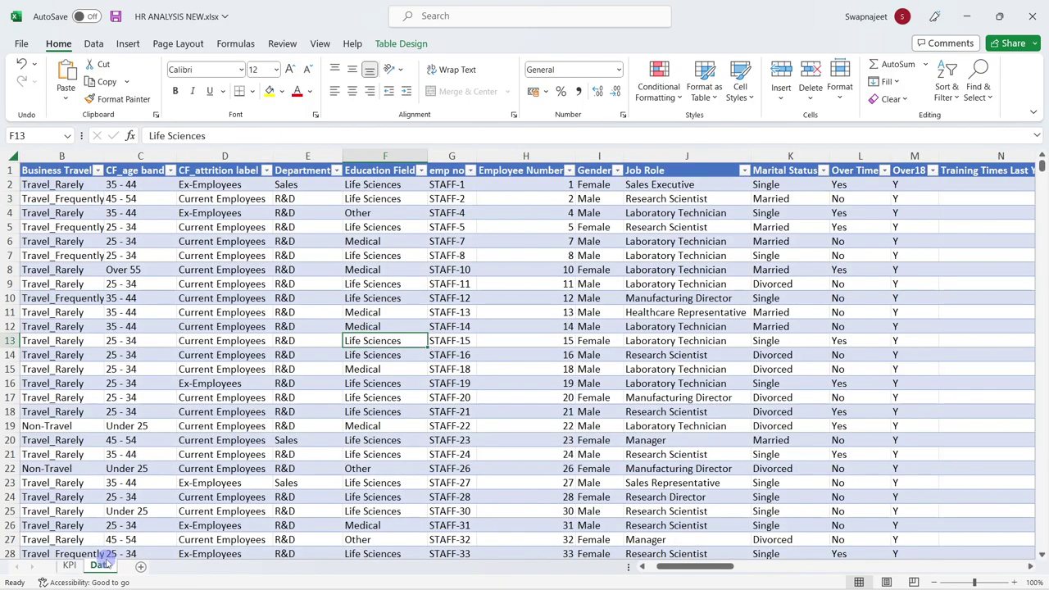
{"action": "left_click_drag", "start_coordinate": [562, 187], "coordinate": [565, 213]}
Check individual Employee Number values in H3, H5, H6 and H10, then return to the KPI sheet
{"action": "left_click", "coordinate": [564, 200]}
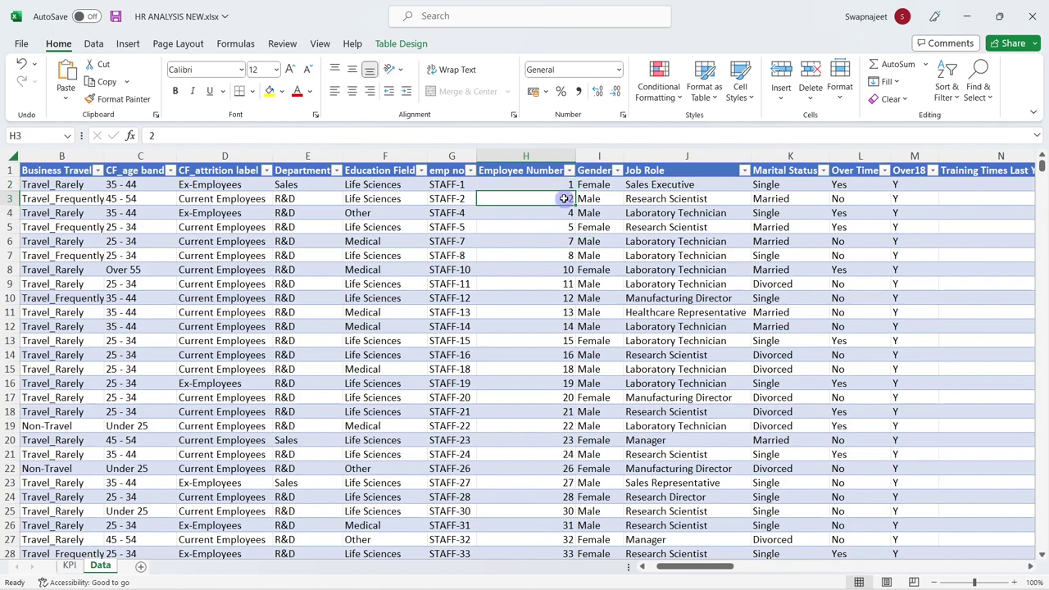
{"action": "left_click", "coordinate": [556, 171]}
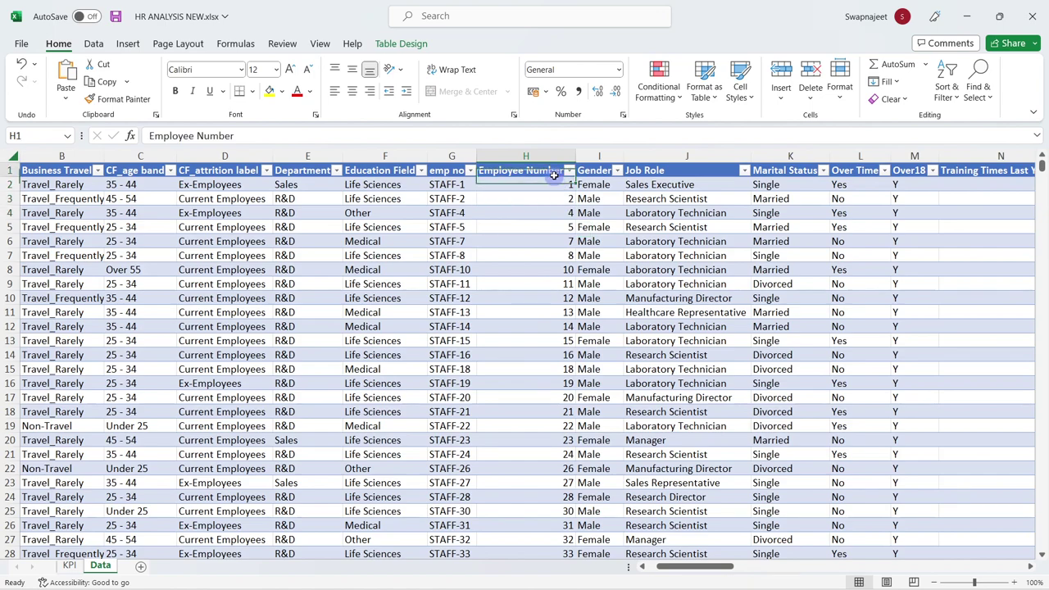
{"action": "left_click", "coordinate": [560, 199]}
{"action": "left_click", "coordinate": [559, 236]}
{"action": "left_click", "coordinate": [553, 298]}
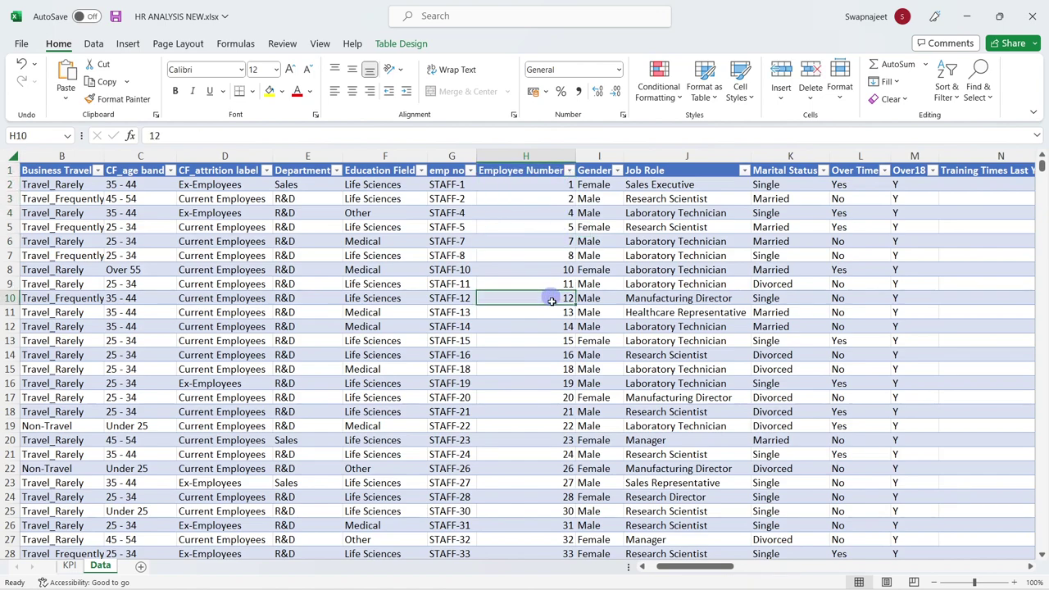
{"action": "left_click_drag", "start_coordinate": [566, 185], "coordinate": [567, 367]}
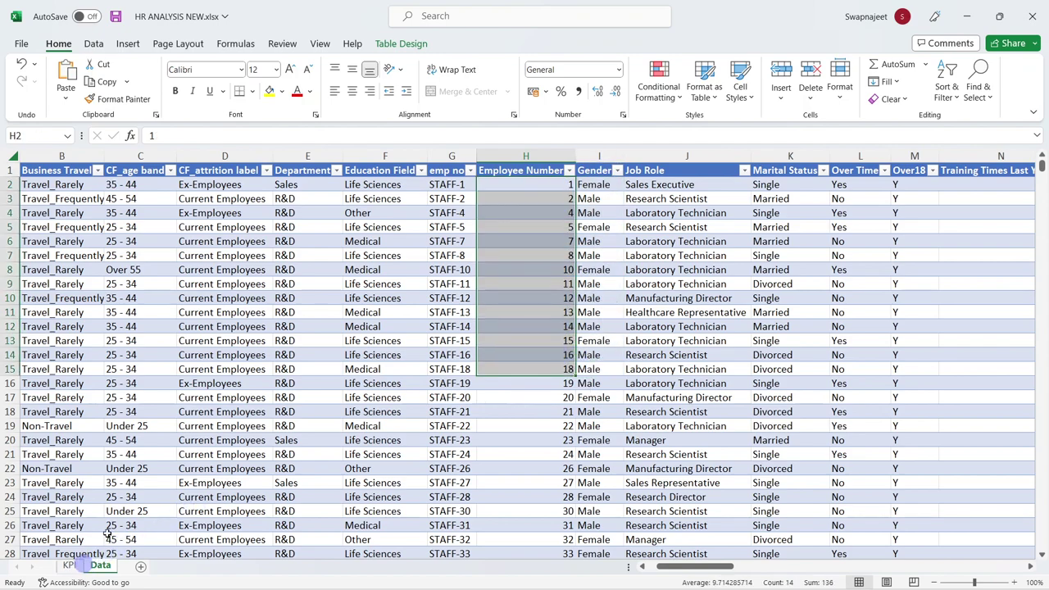
{"action": "left_click", "coordinate": [565, 239]}
{"action": "left_click", "coordinate": [557, 225]}
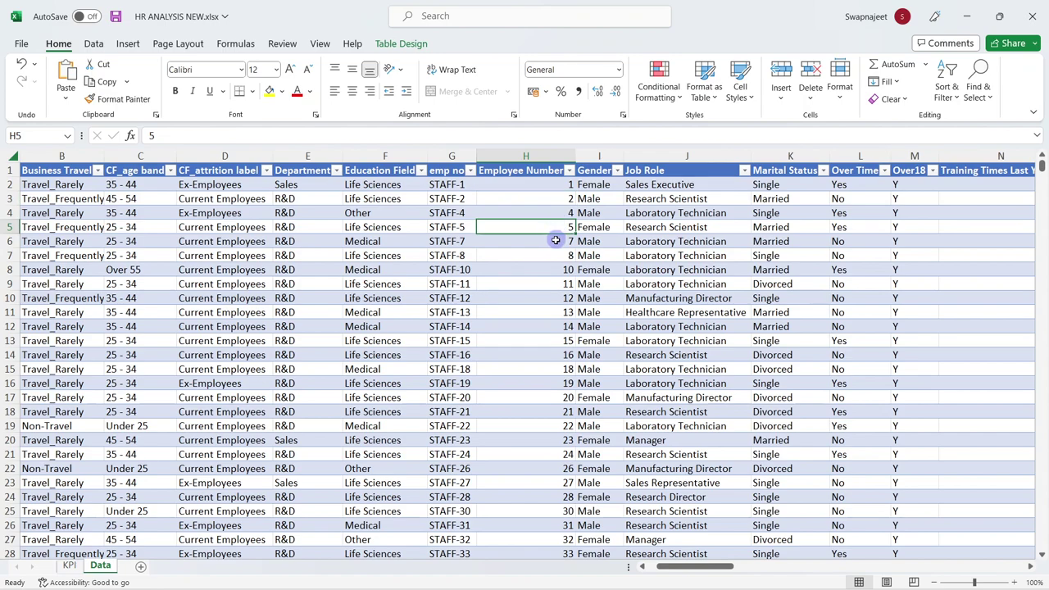
{"action": "left_click", "coordinate": [558, 283]}
{"action": "left_click", "coordinate": [69, 565]}
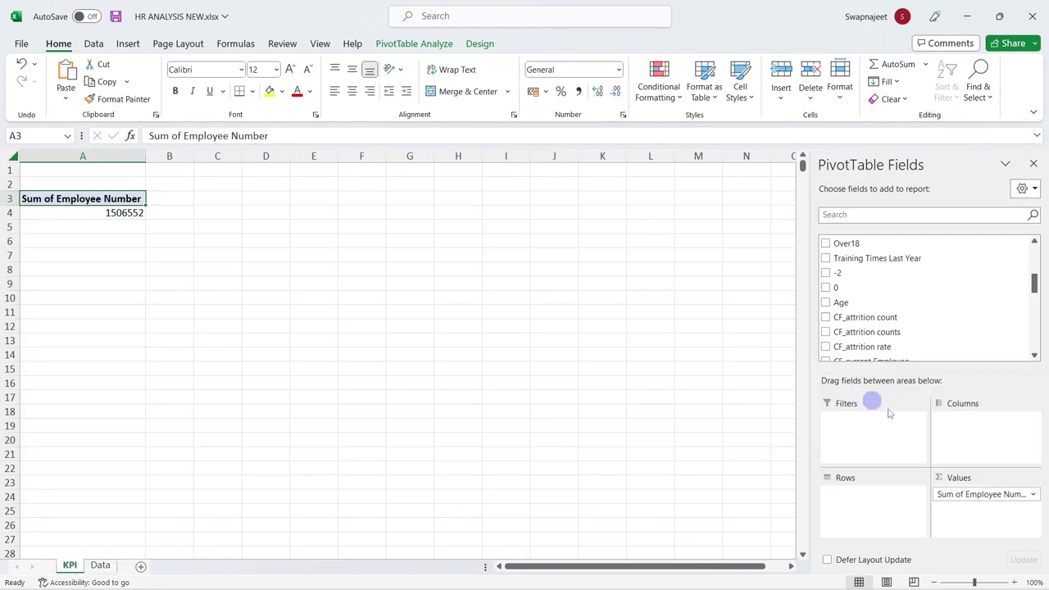
Switch the Employee Number value field from Sum to Count, giving a total of 1470
{"action": "left_click", "coordinate": [1034, 494]}
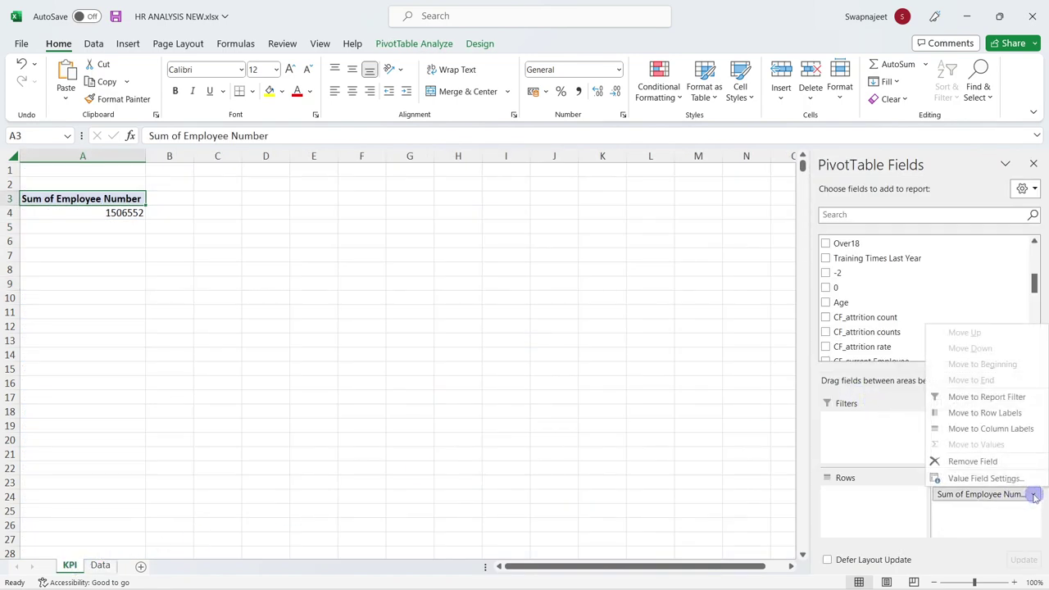
{"action": "left_click", "coordinate": [984, 480]}
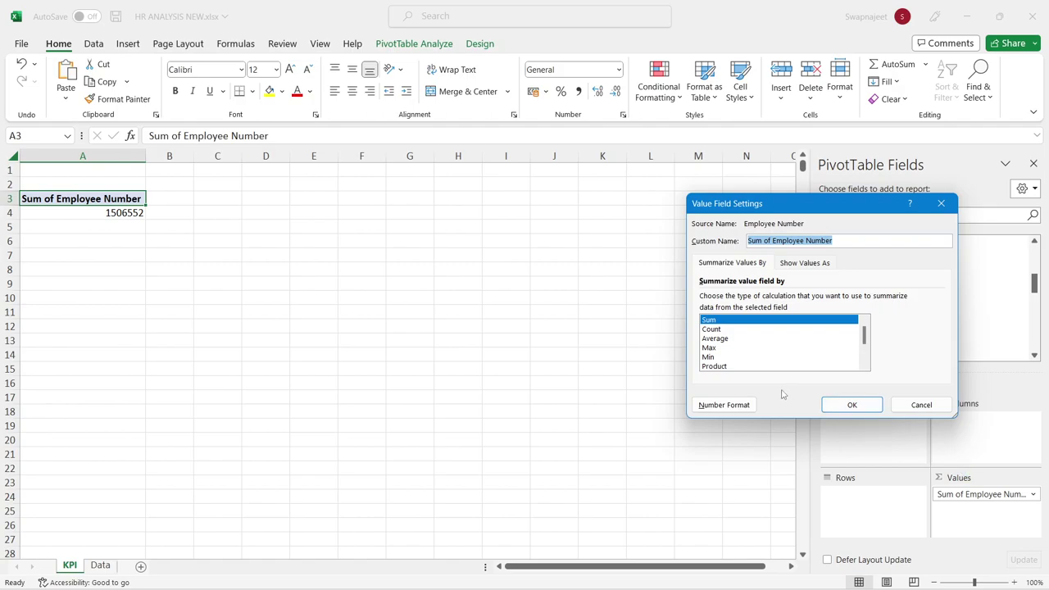
{"action": "left_click", "coordinate": [712, 329]}
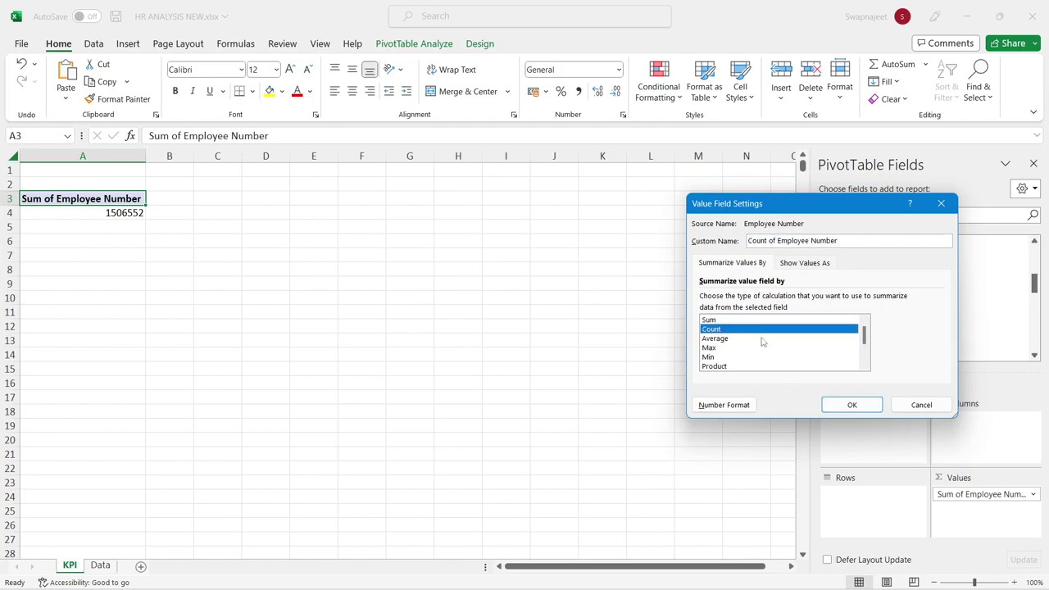
{"action": "left_click", "coordinate": [849, 404]}
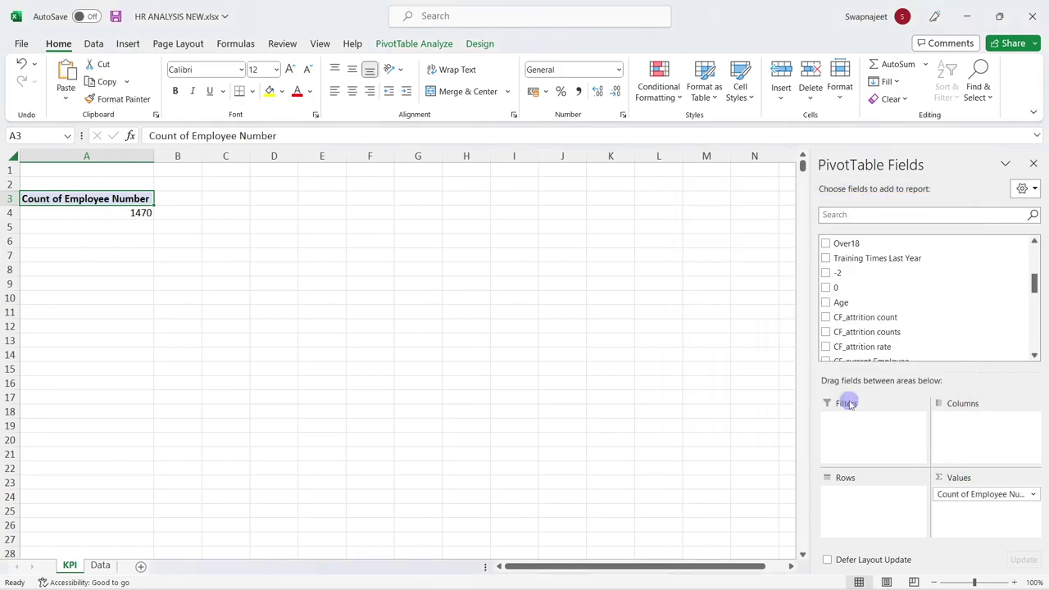
{"action": "left_click", "coordinate": [100, 213]}
{"action": "left_click", "coordinate": [183, 200]}
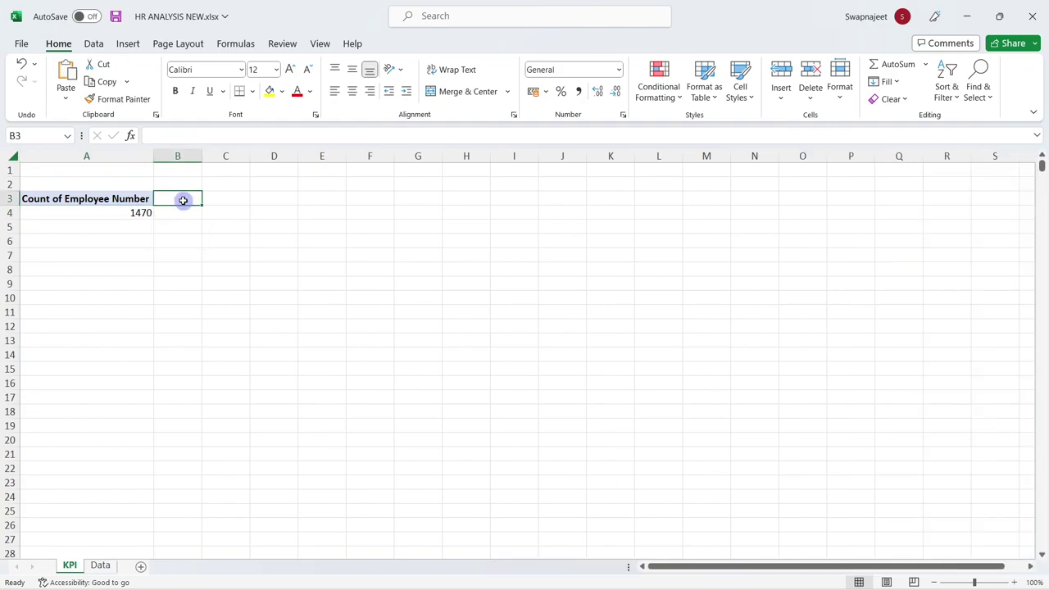
{"action": "left_click", "coordinate": [119, 210]}
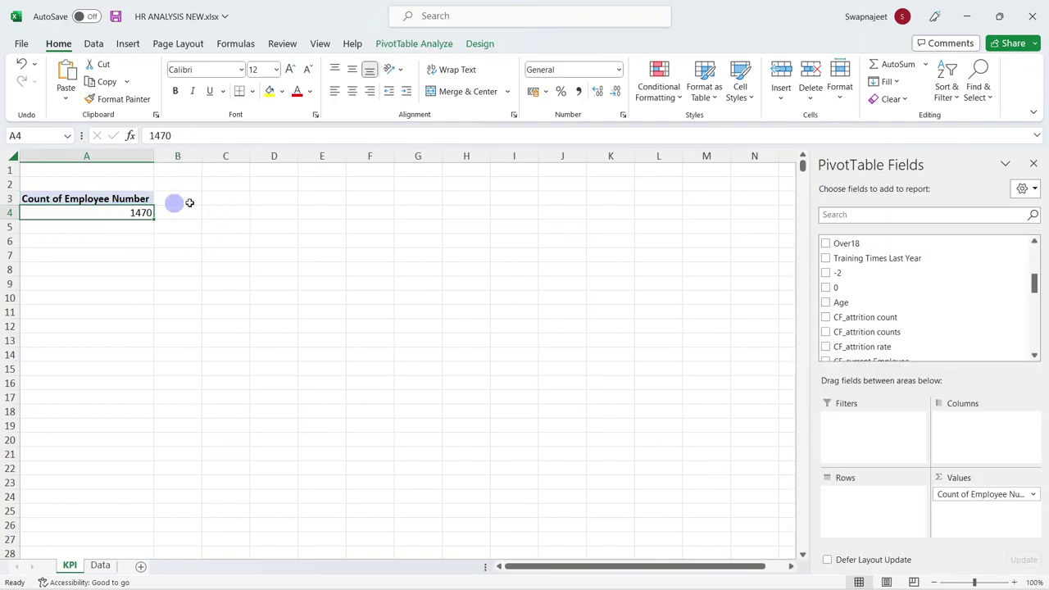
{"action": "left_click", "coordinate": [348, 237]}
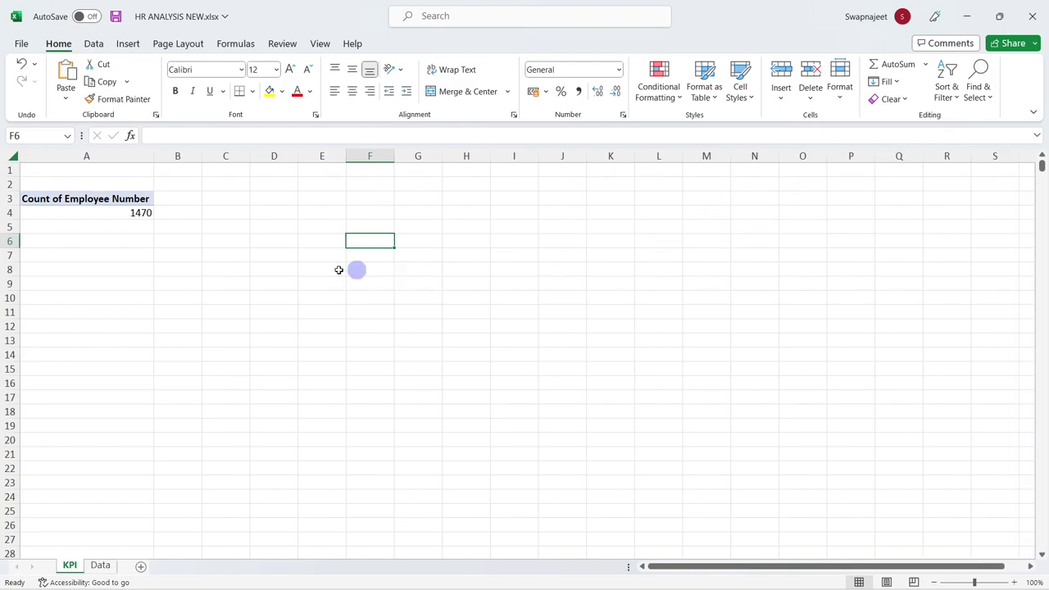
{"action": "left_click", "coordinate": [112, 214]}
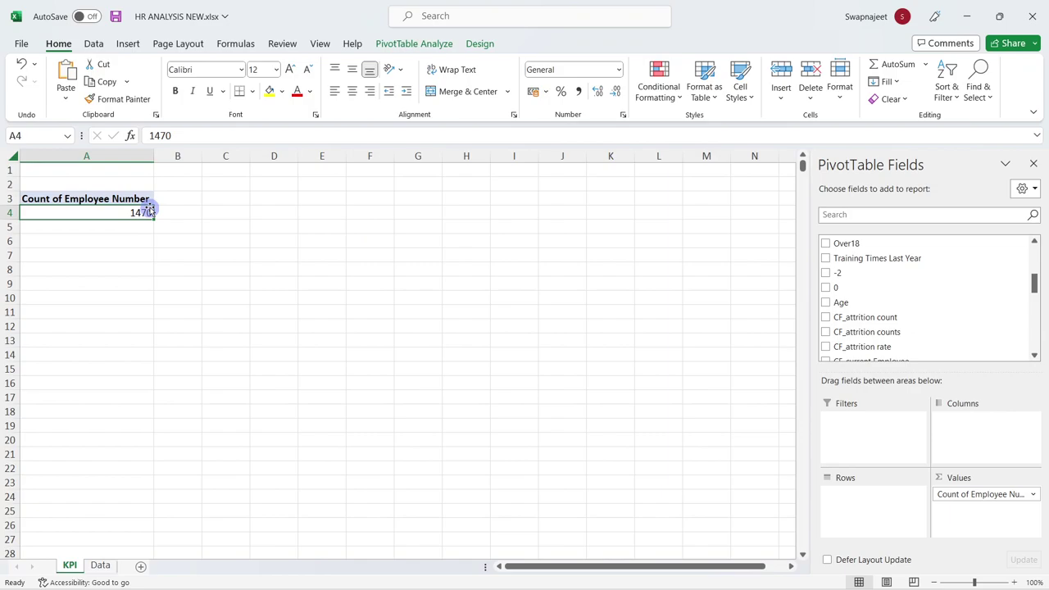
{"action": "left_click", "coordinate": [91, 199]}
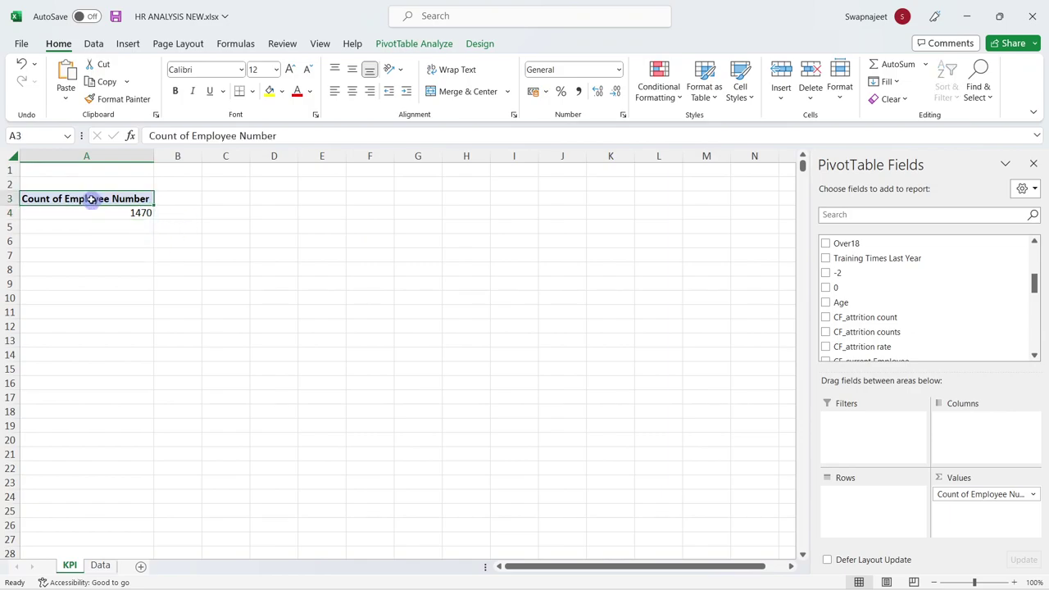
{"action": "left_click", "coordinate": [90, 213]}
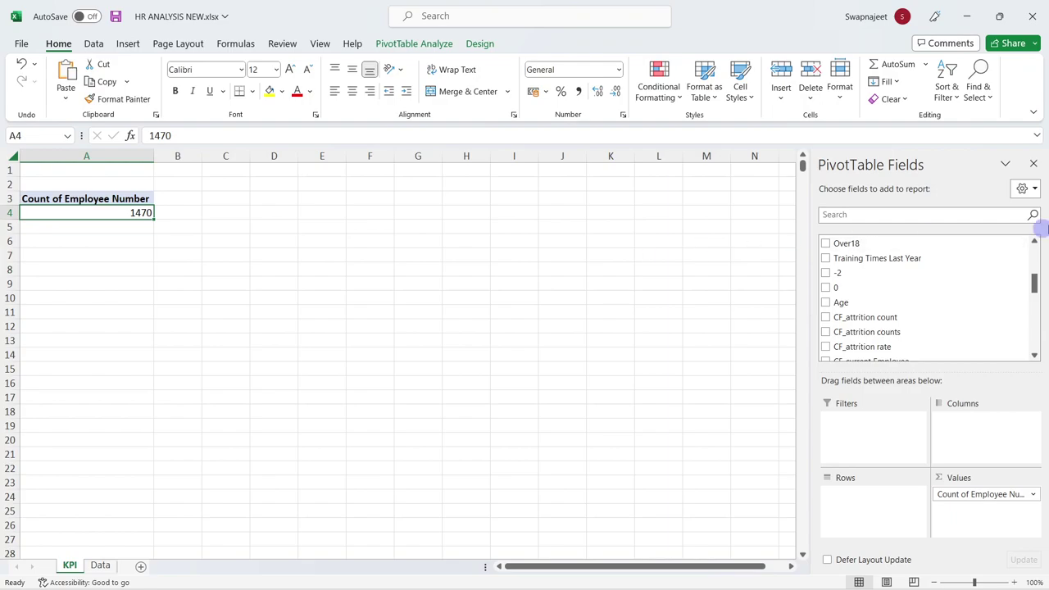
{"action": "left_click", "coordinate": [1033, 164]}
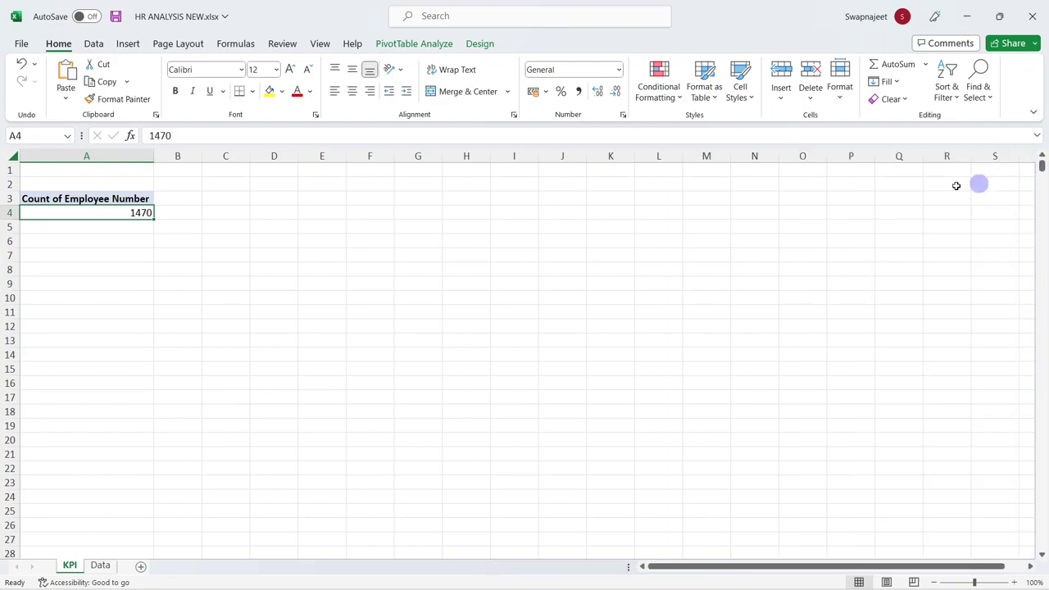
{"action": "left_click", "coordinate": [49, 198]}
{"action": "left_click", "coordinate": [68, 212]}
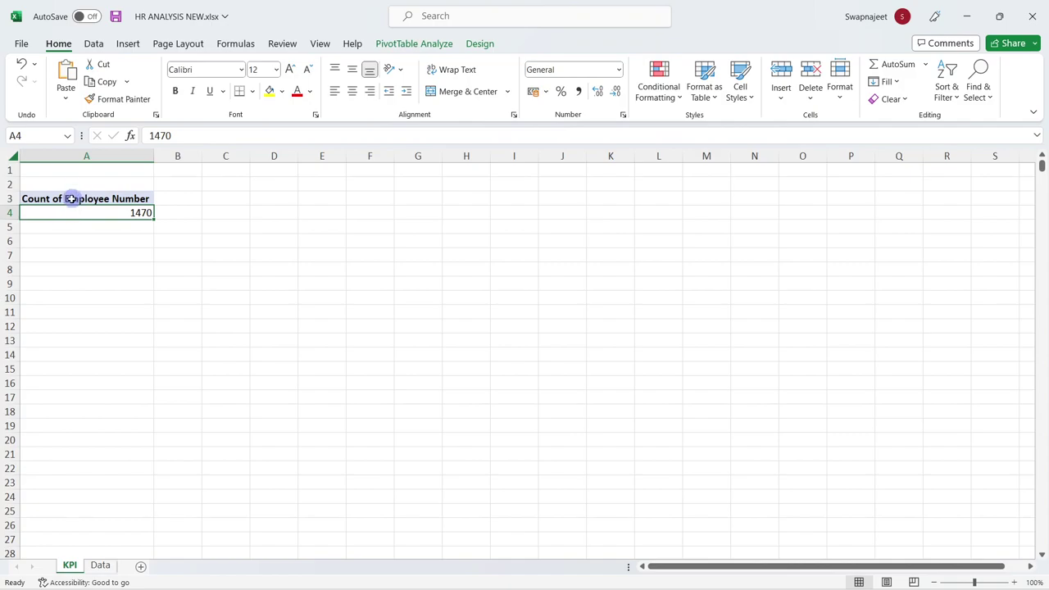
{"action": "left_click", "coordinate": [72, 199]}
{"action": "left_click", "coordinate": [69, 210]}
{"action": "left_click", "coordinate": [68, 200]}
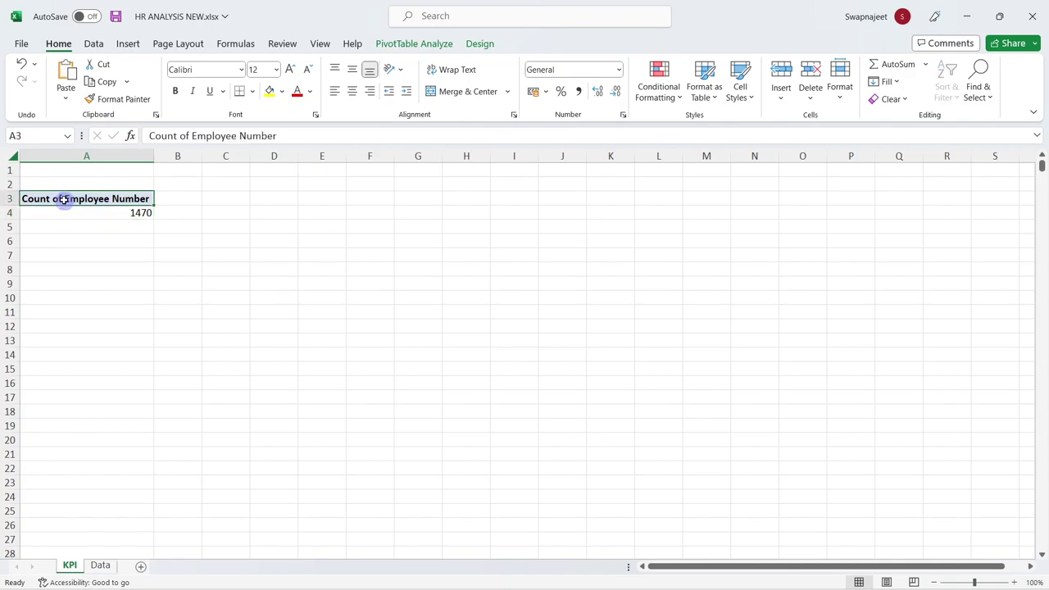
{"action": "left_click", "coordinate": [80, 213]}
{"action": "left_click", "coordinate": [82, 199]}
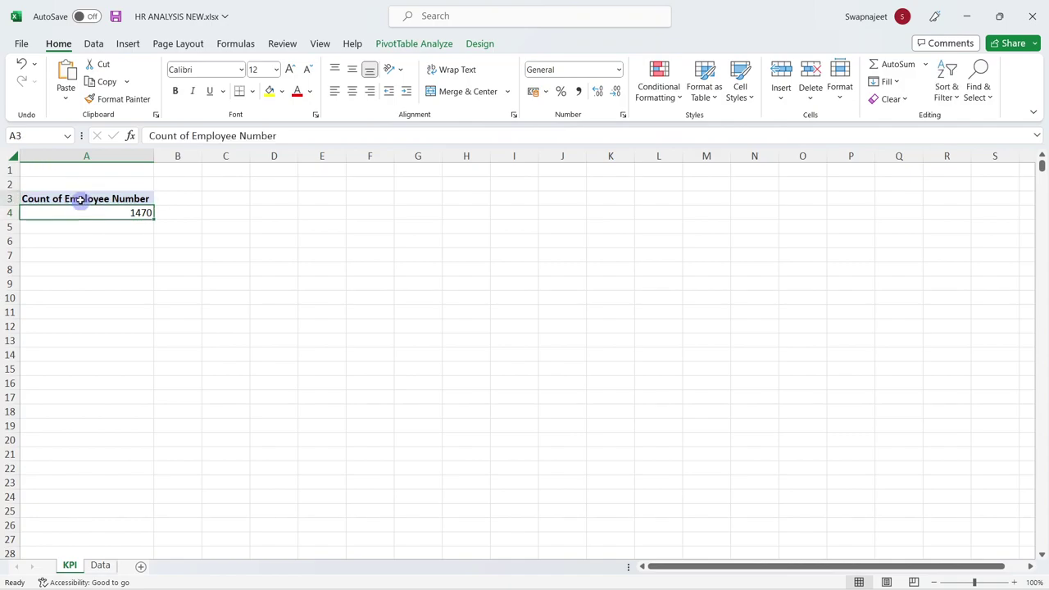
{"action": "left_click", "coordinate": [427, 43]}
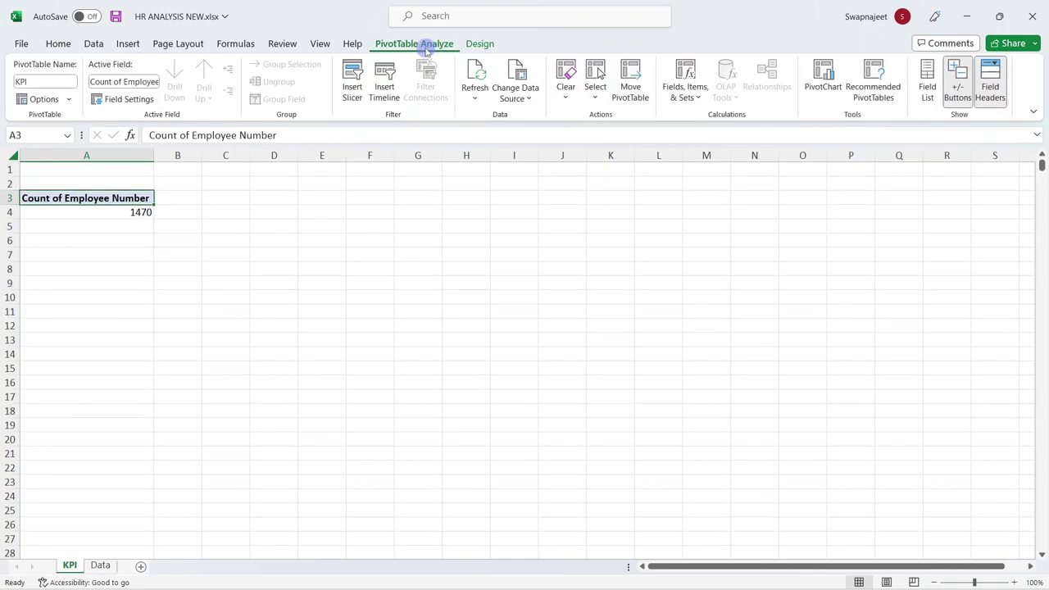
{"action": "left_click", "coordinate": [927, 86]}
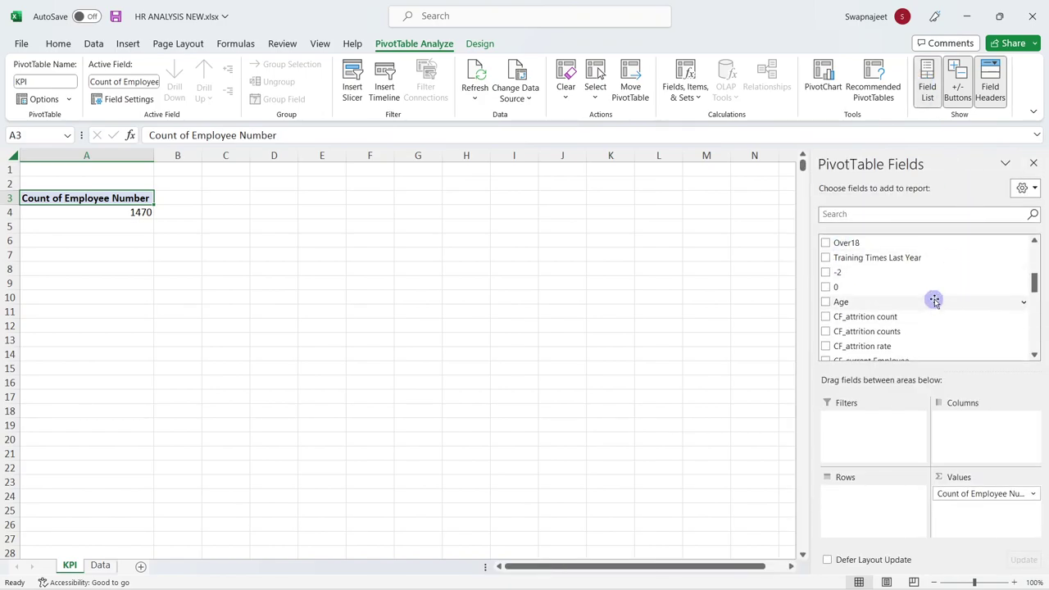
{"action": "scroll", "coordinate": [934, 300], "scroll_direction": "down", "scroll_amount": 2}
{"action": "scroll", "coordinate": [934, 300], "scroll_direction": "up", "scroll_amount": 3}
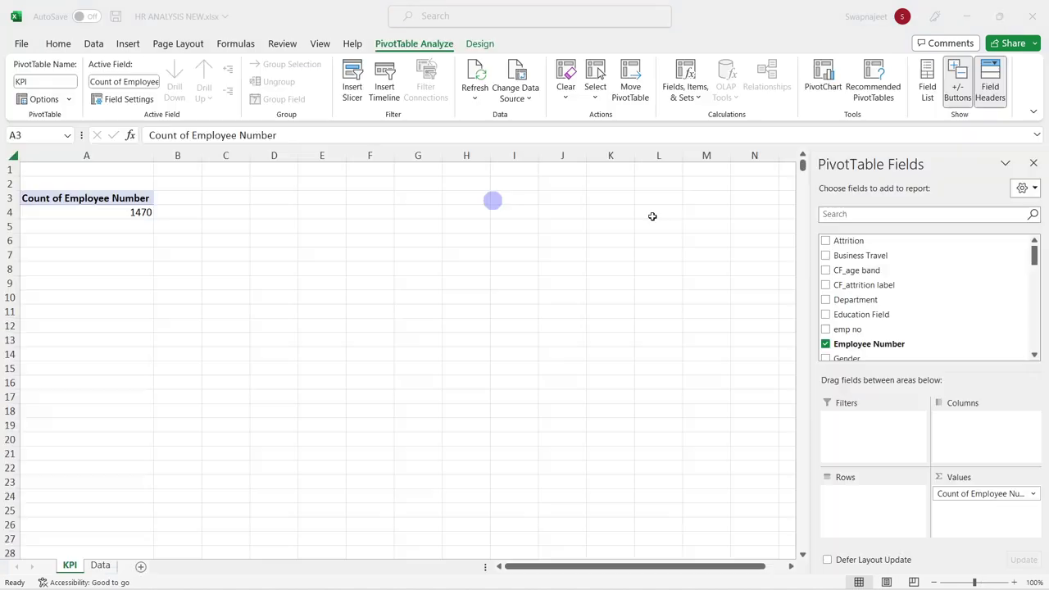
Find and add CF_attrition count (237) and Age (sum 54278) to the pivot Values
{"action": "left_click", "coordinate": [848, 214]}
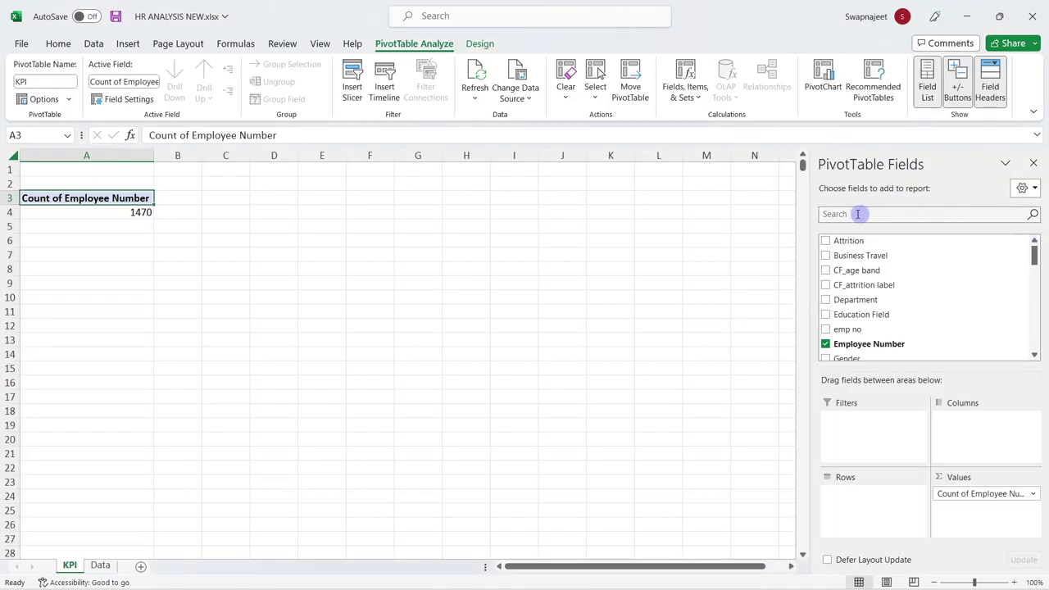
{"action": "type", "text": "attr"}
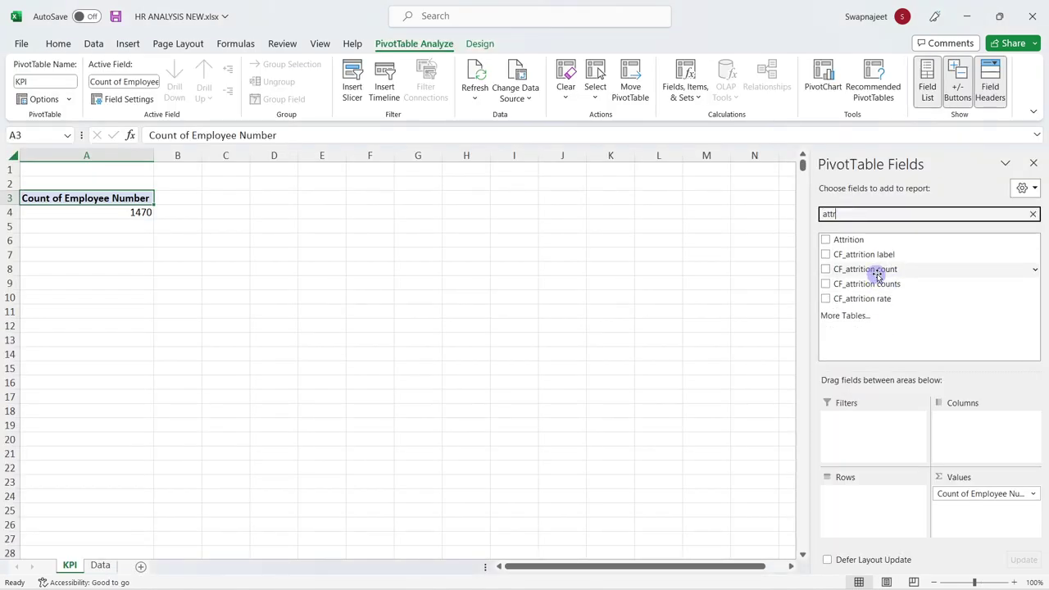
{"action": "left_click_drag", "start_coordinate": [877, 277], "coordinate": [1000, 522]}
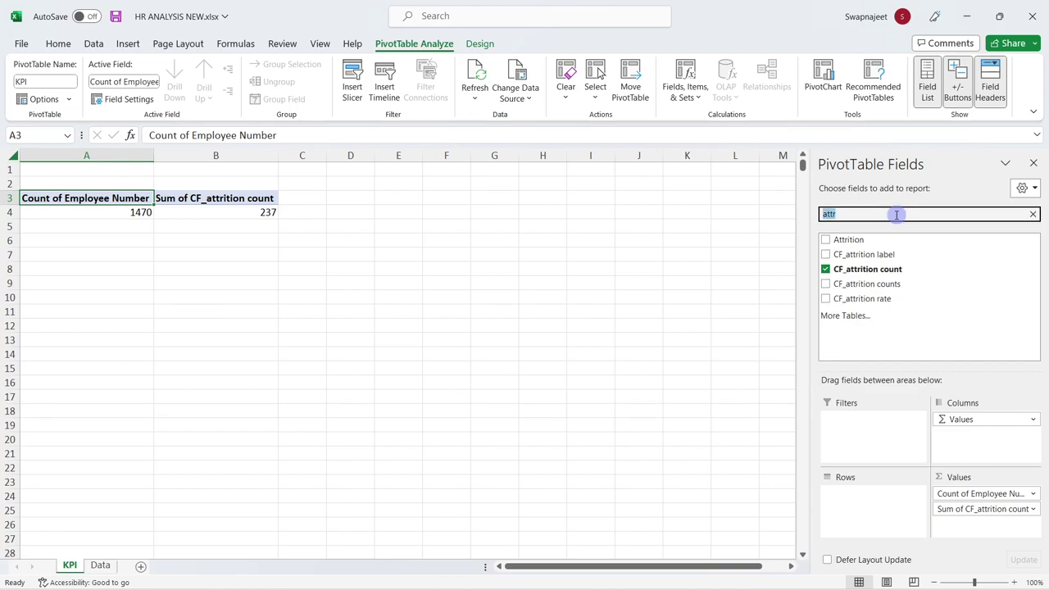
{"action": "type", "text": "age"}
{"action": "left_click_drag", "start_coordinate": [844, 255], "coordinate": [986, 518]}
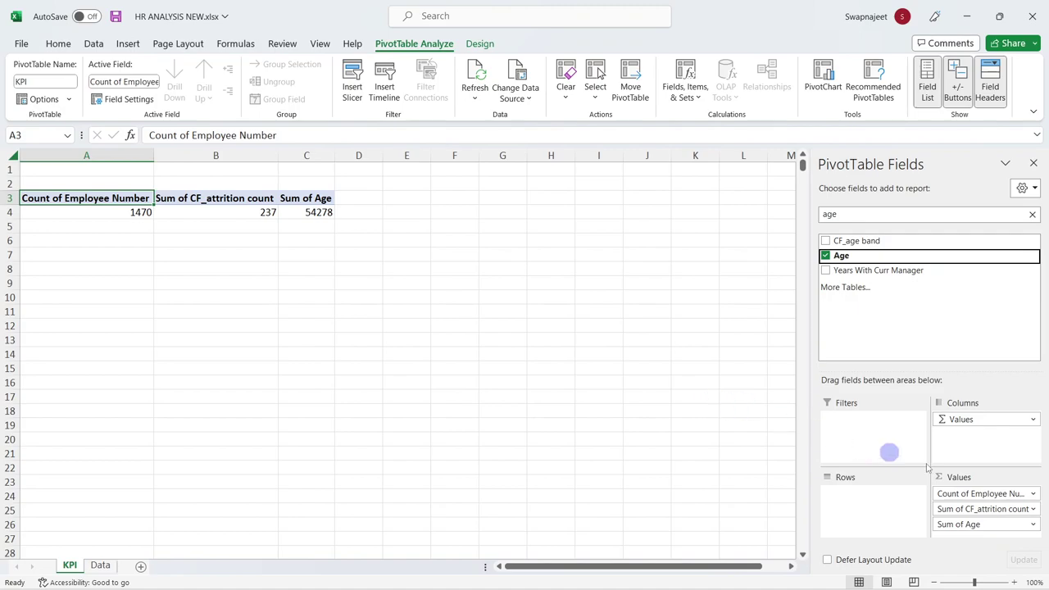
{"action": "left_click", "coordinate": [1034, 525]}
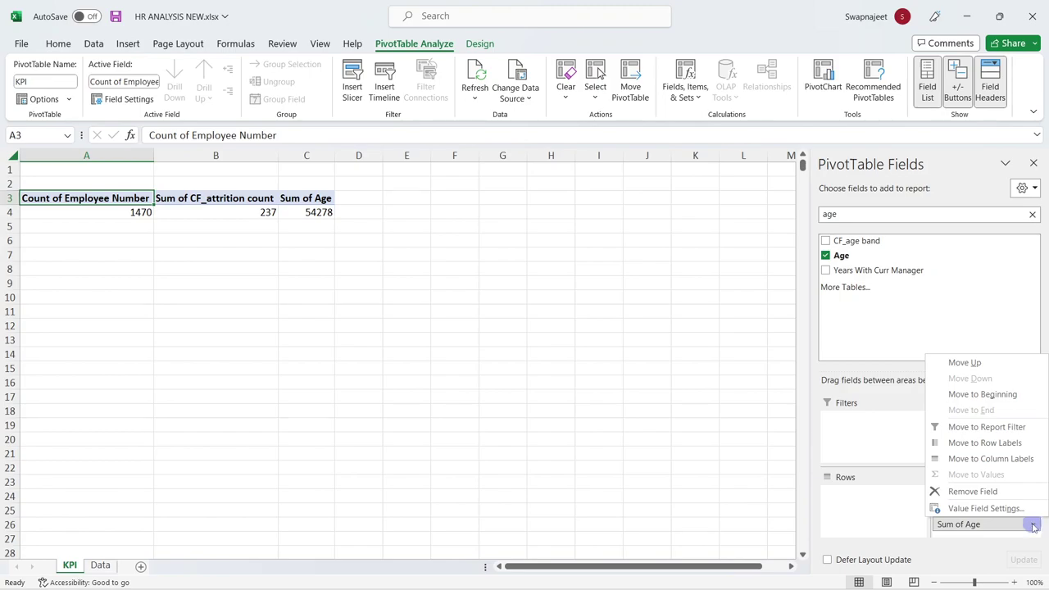
{"action": "left_click", "coordinate": [980, 508]}
{"action": "left_click", "coordinate": [717, 338]}
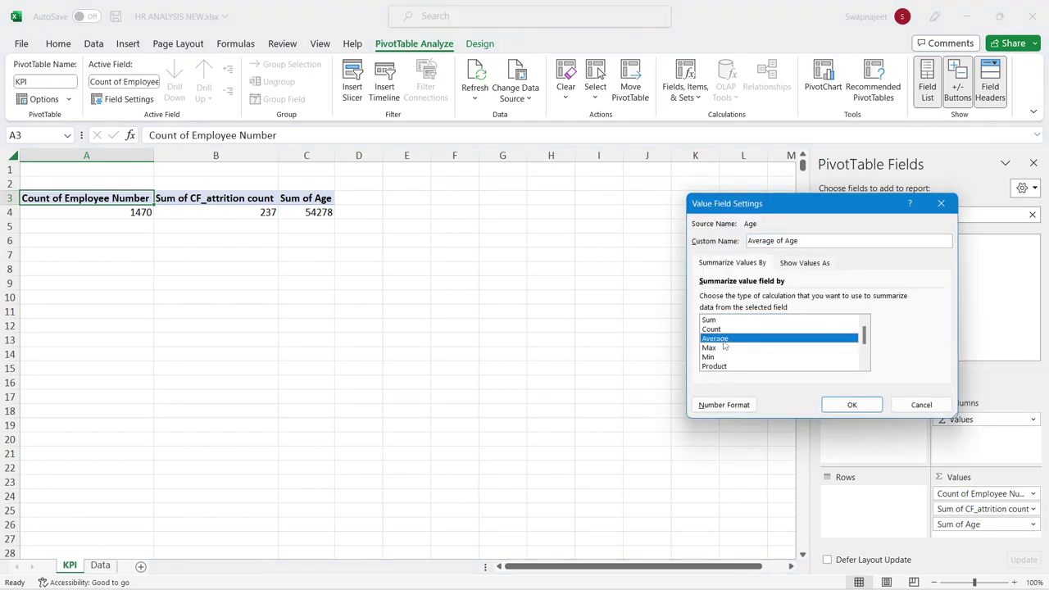
{"action": "left_click", "coordinate": [850, 403]}
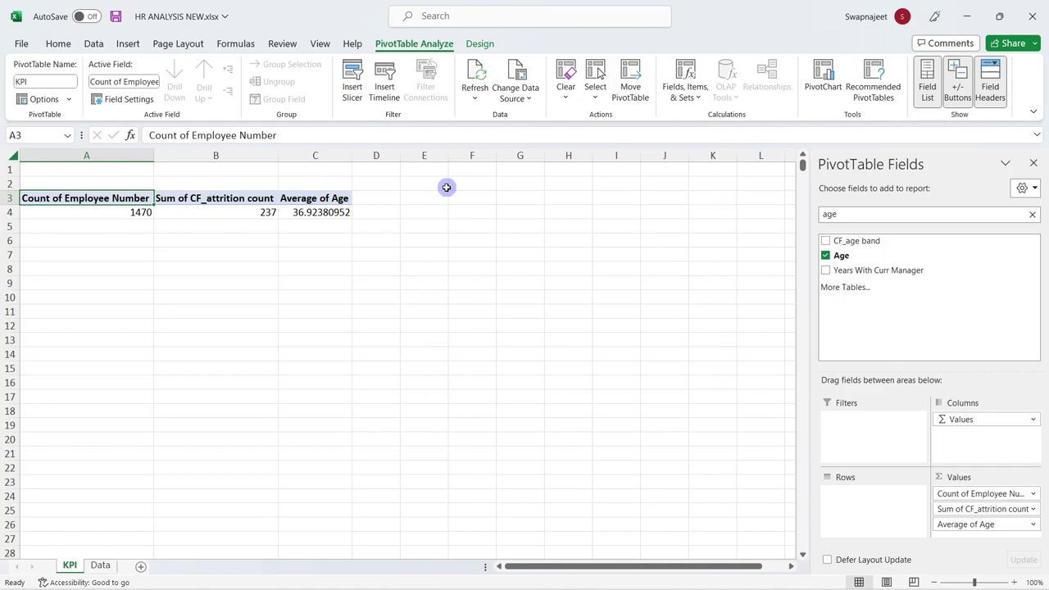
{"action": "left_click", "coordinate": [124, 282]}
{"action": "left_click", "coordinate": [126, 212]}
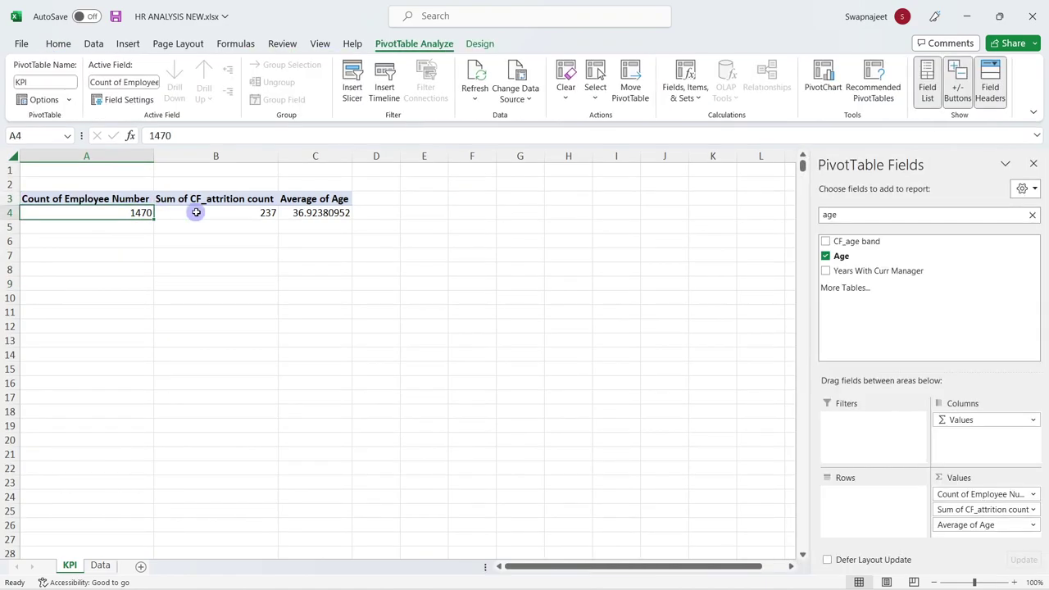
{"action": "left_click", "coordinate": [196, 212]}
{"action": "left_click", "coordinate": [288, 212]}
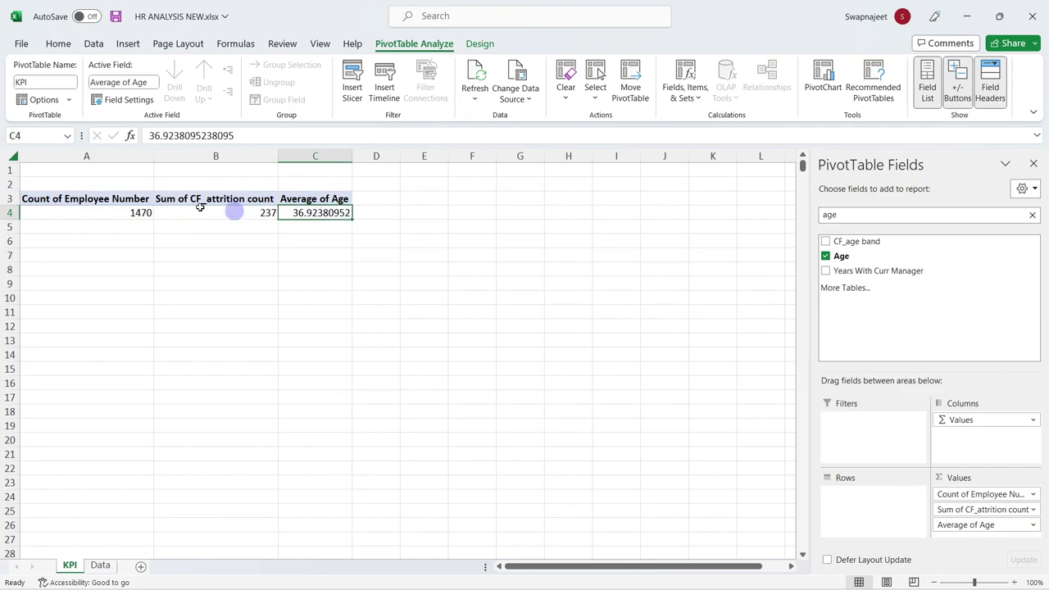
{"action": "left_click", "coordinate": [138, 213]}
{"action": "left_click", "coordinate": [195, 213]}
{"action": "left_click", "coordinate": [328, 214]}
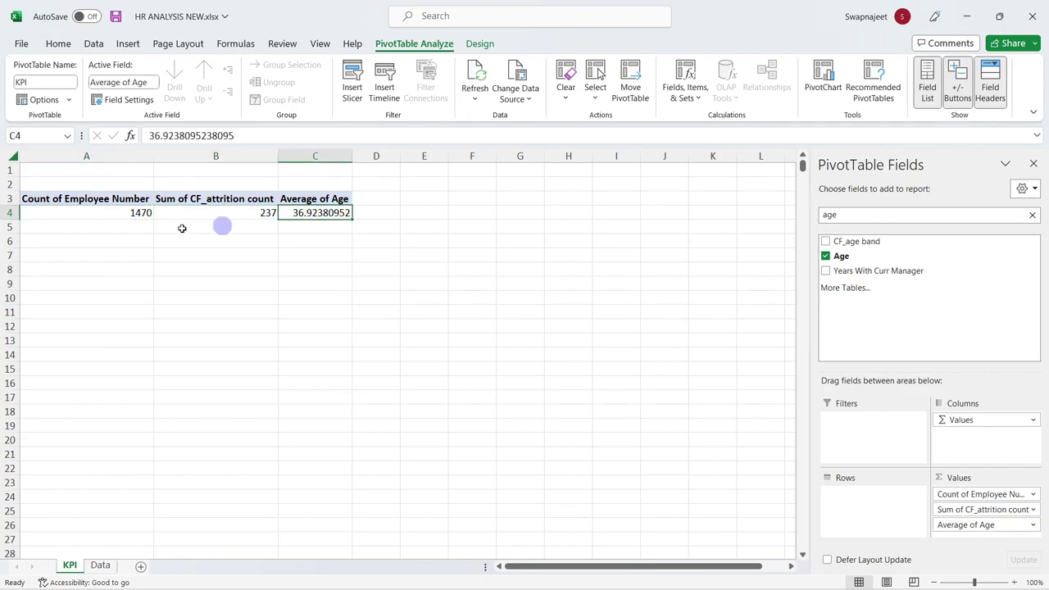
{"action": "left_click", "coordinate": [114, 214]}
{"action": "left_click", "coordinate": [229, 211]}
{"action": "left_click", "coordinate": [319, 211]}
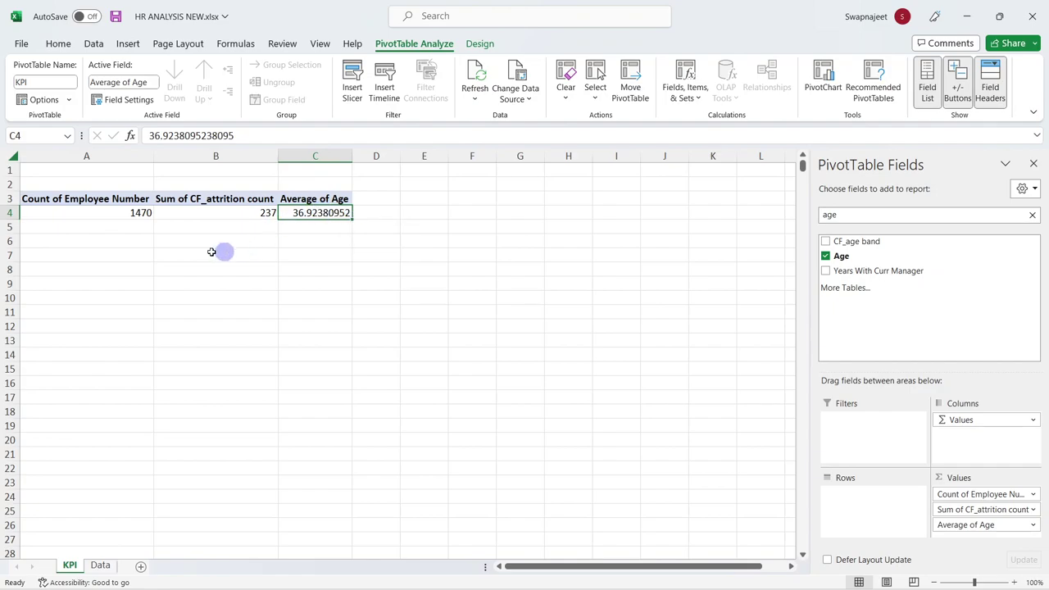
Enter labels Total Employee, Attrition Count, Average Age, Active Employees, Attrition Rate in A7:E7
{"action": "left_click", "coordinate": [116, 254]}
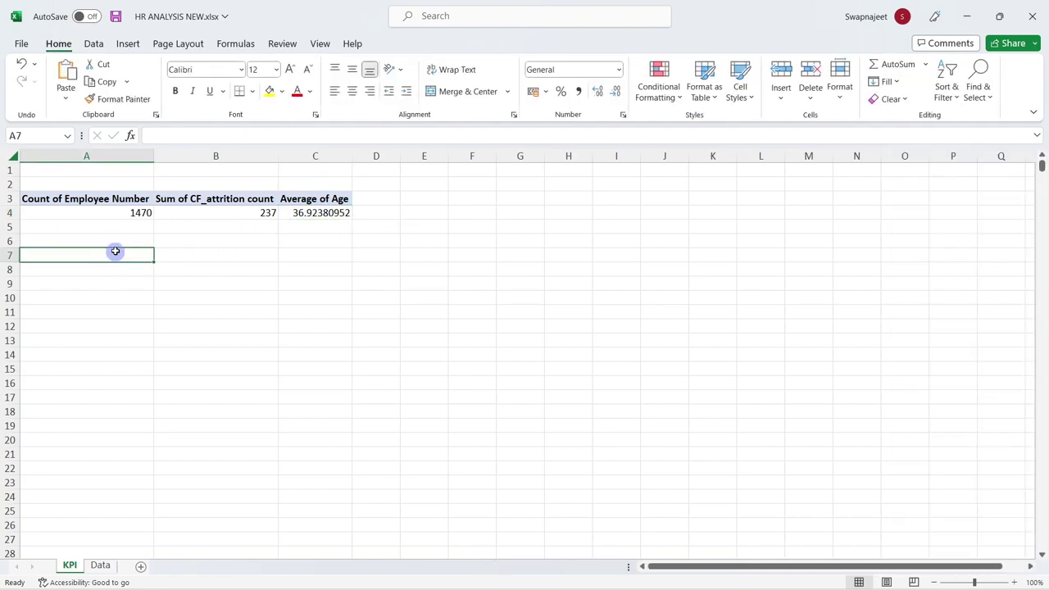
{"action": "type", "text": "Total Employee"}
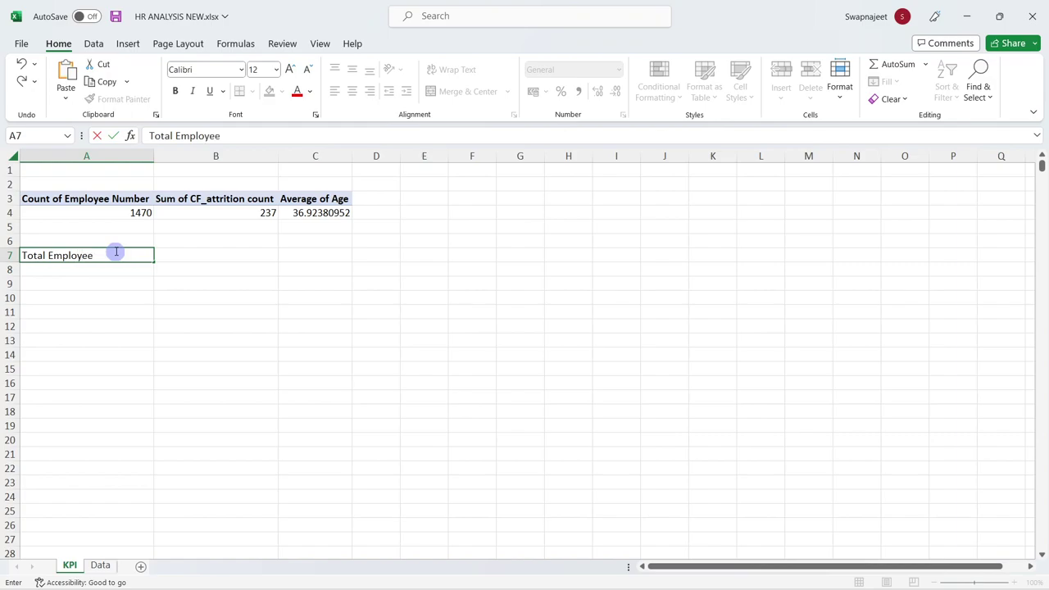
{"action": "key", "text": "Tab"}
{"action": "type", "text": "A"}
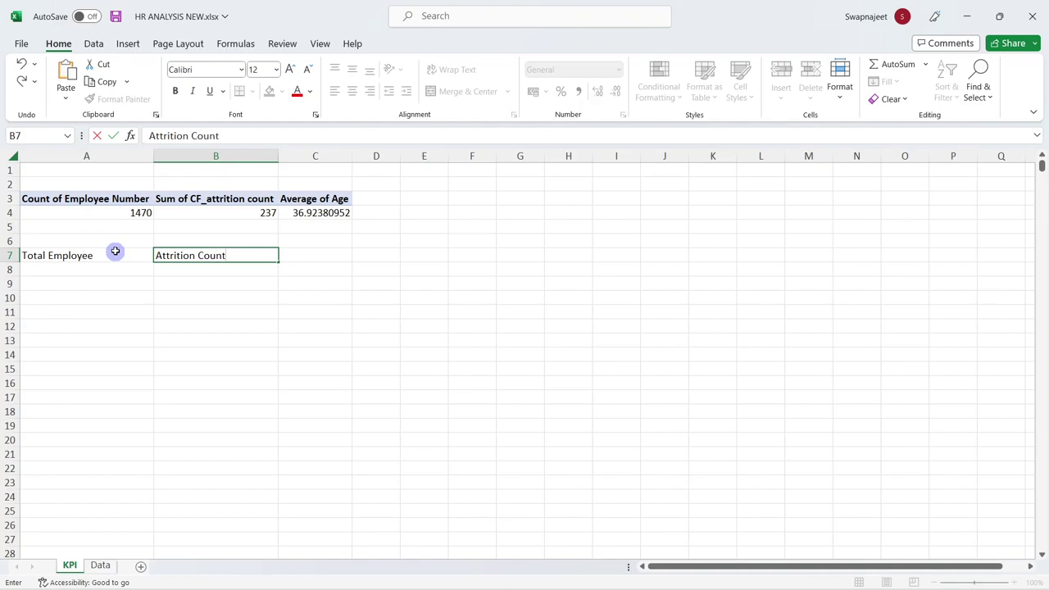
{"action": "key", "text": "Tab"}
{"action": "type", "text": "A"}
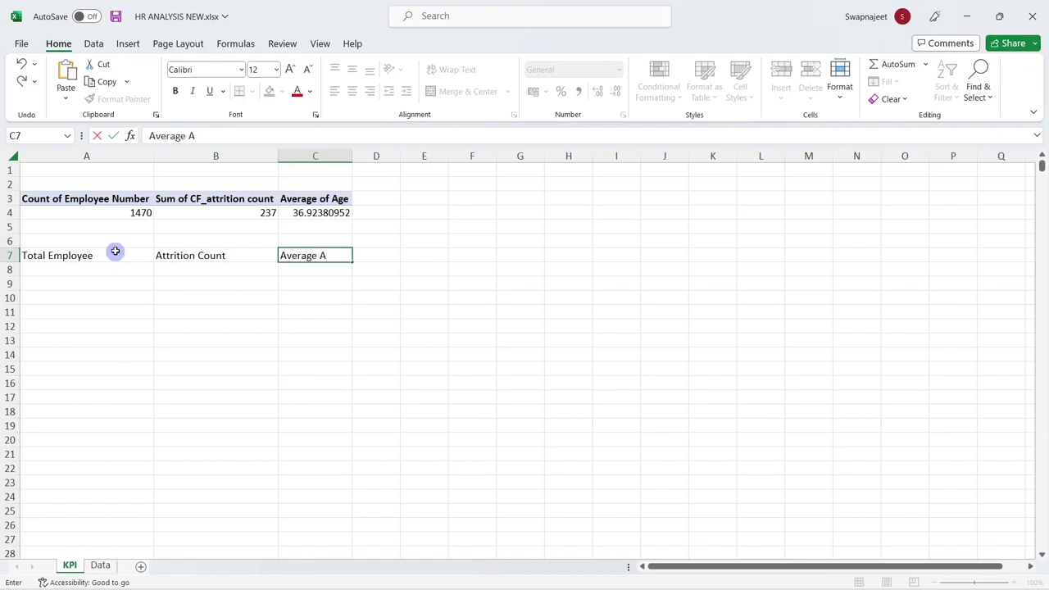
{"action": "key", "text": "Tab"}
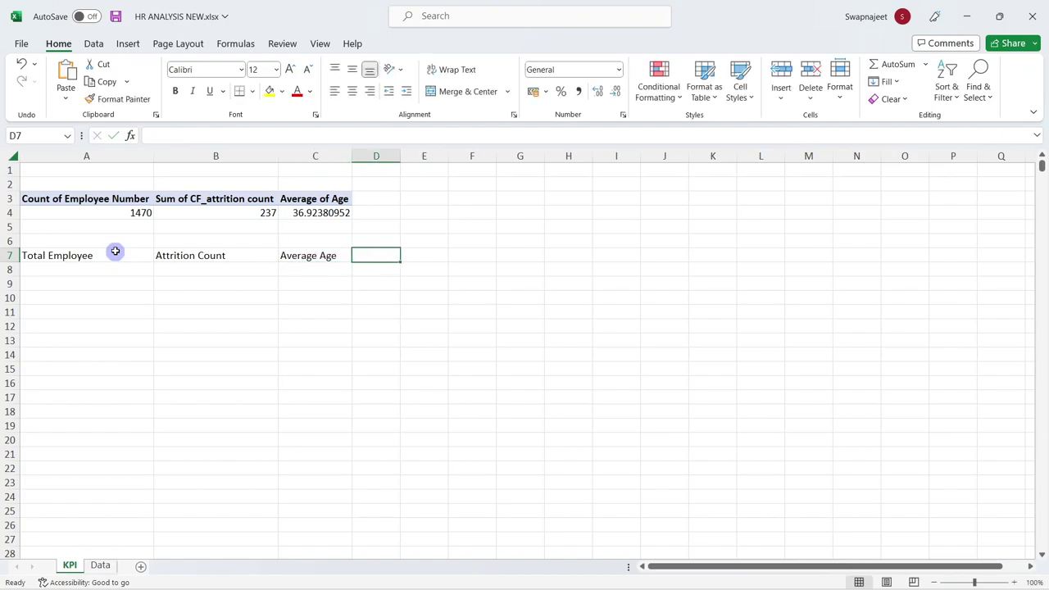
{"action": "type", "text": "Active Emplo"}
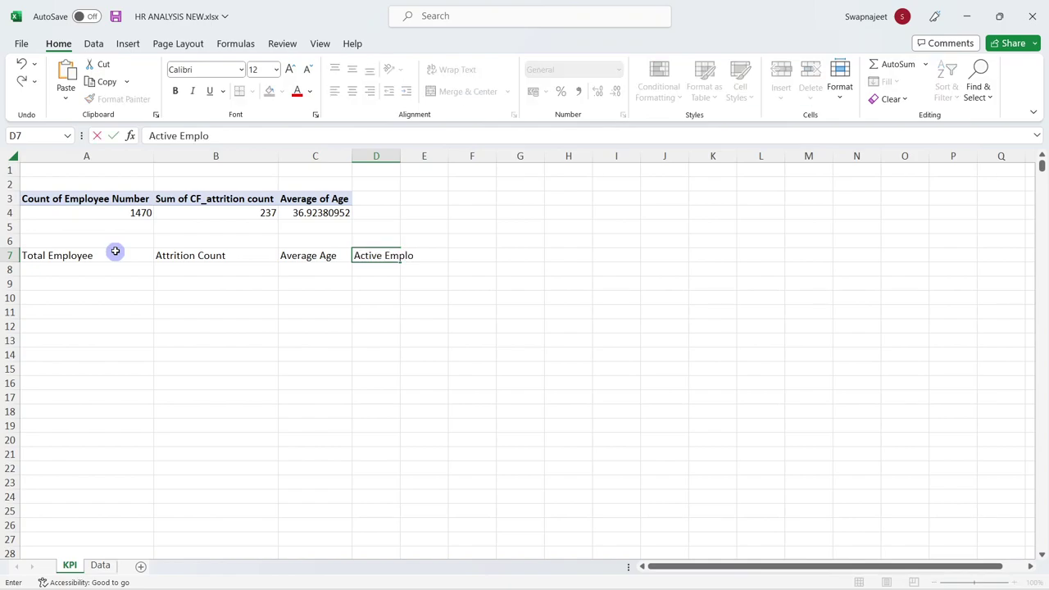
{"action": "type", "text": "yees"}
{"action": "key", "text": "Tab"}
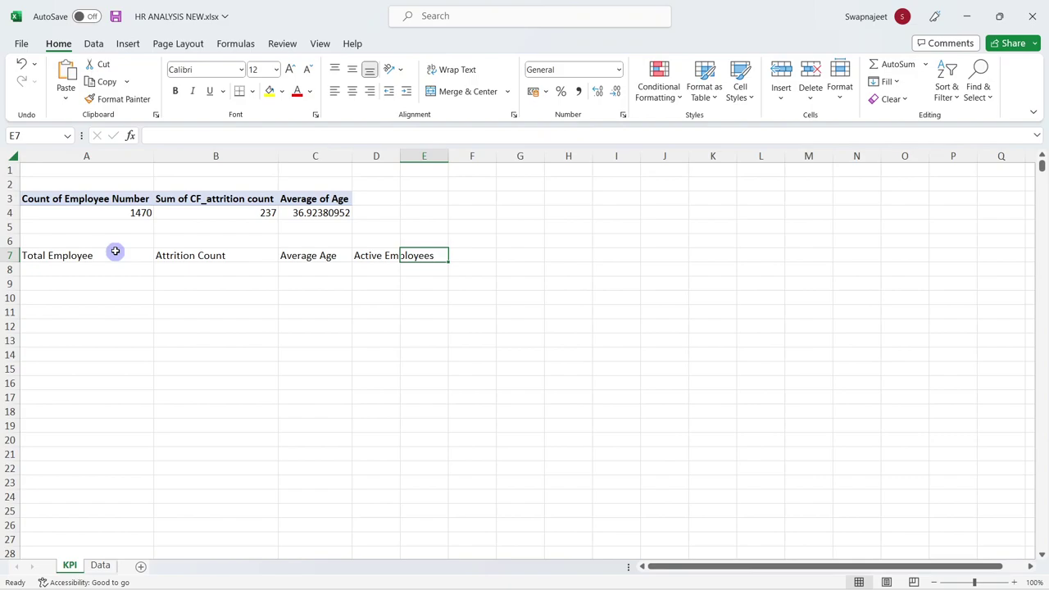
{"action": "type", "text": "Attrition Rate"}
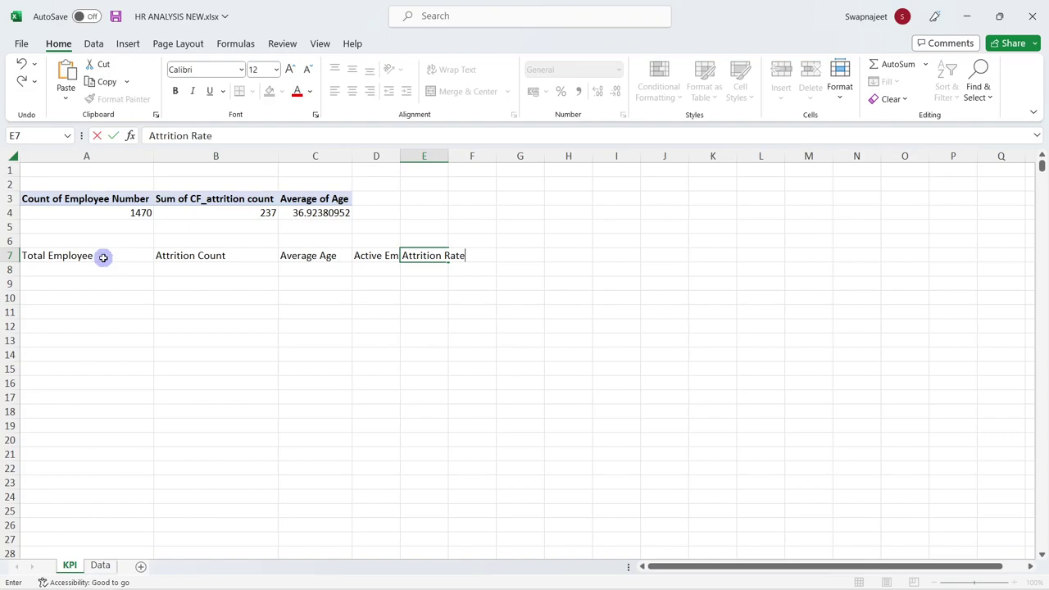
{"action": "left_click", "coordinate": [315, 283]}
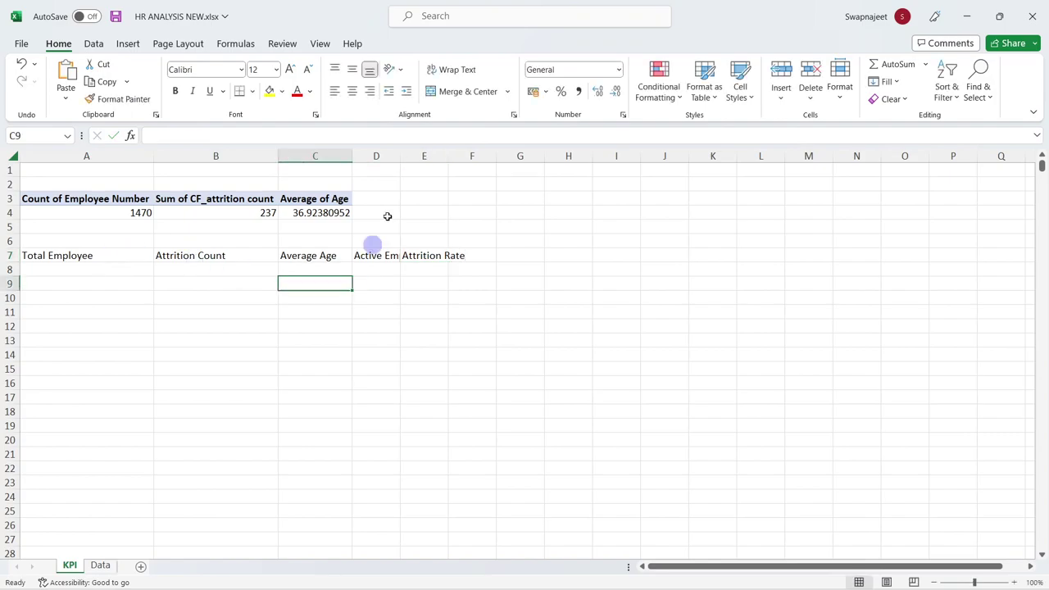
Autofit column D to fit the Active Employees label
{"action": "left_click_drag", "start_coordinate": [401, 156], "coordinate": [406, 155]}
{"action": "double_click", "coordinate": [403, 156]}
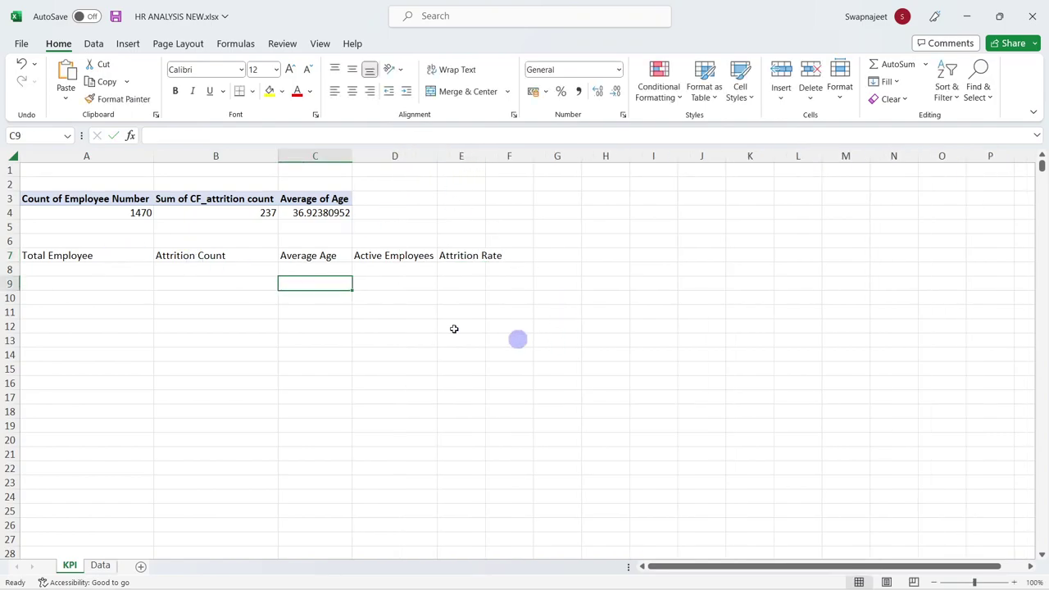
{"action": "left_click", "coordinate": [123, 215]}
{"action": "left_click", "coordinate": [71, 272]}
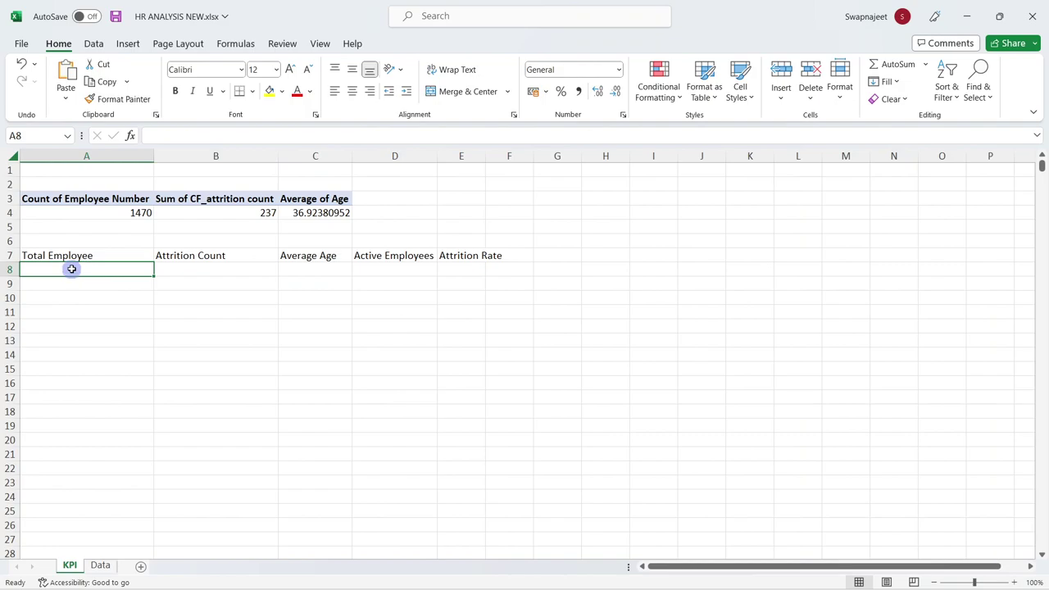
Link A8 to the pivot's employee count with a GETPIVOTDATA formula, showing 1470
{"action": "type", "text": "="}
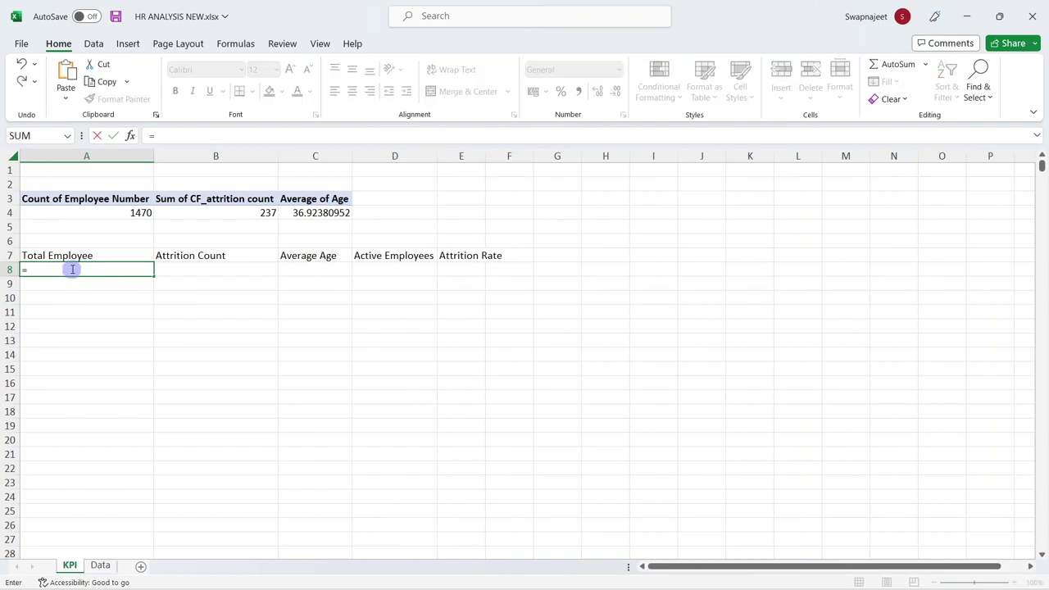
{"action": "left_click", "coordinate": [135, 213]}
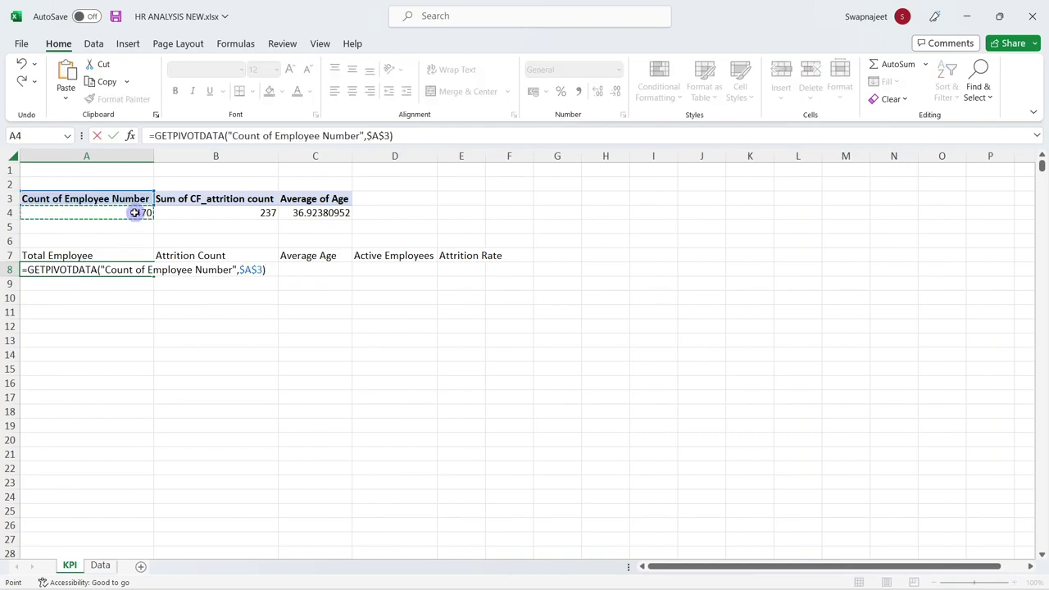
{"action": "key", "text": "Return"}
{"action": "left_click", "coordinate": [174, 268]}
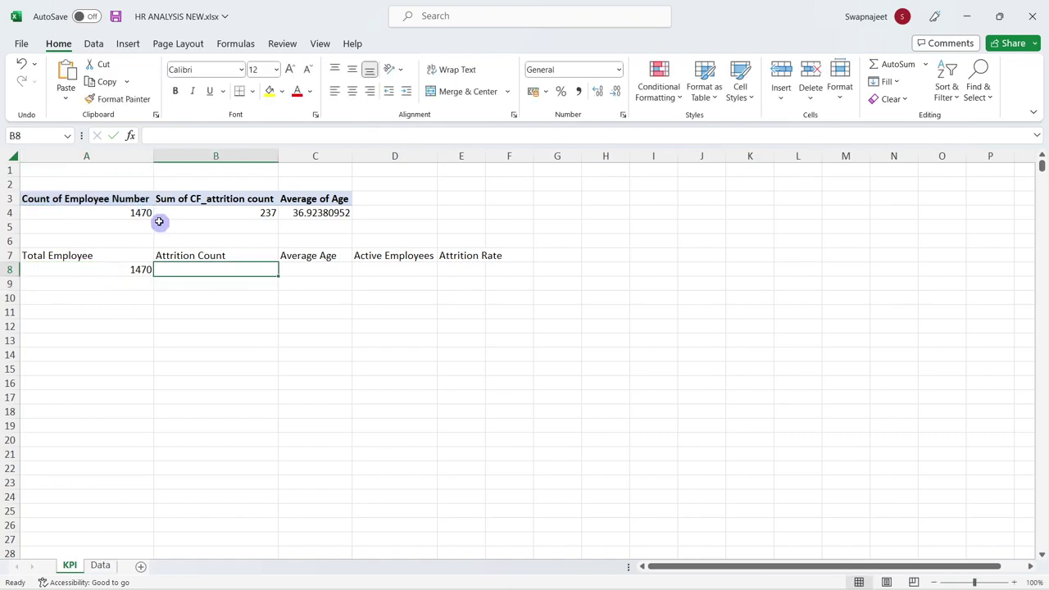
{"action": "left_click", "coordinate": [140, 268]}
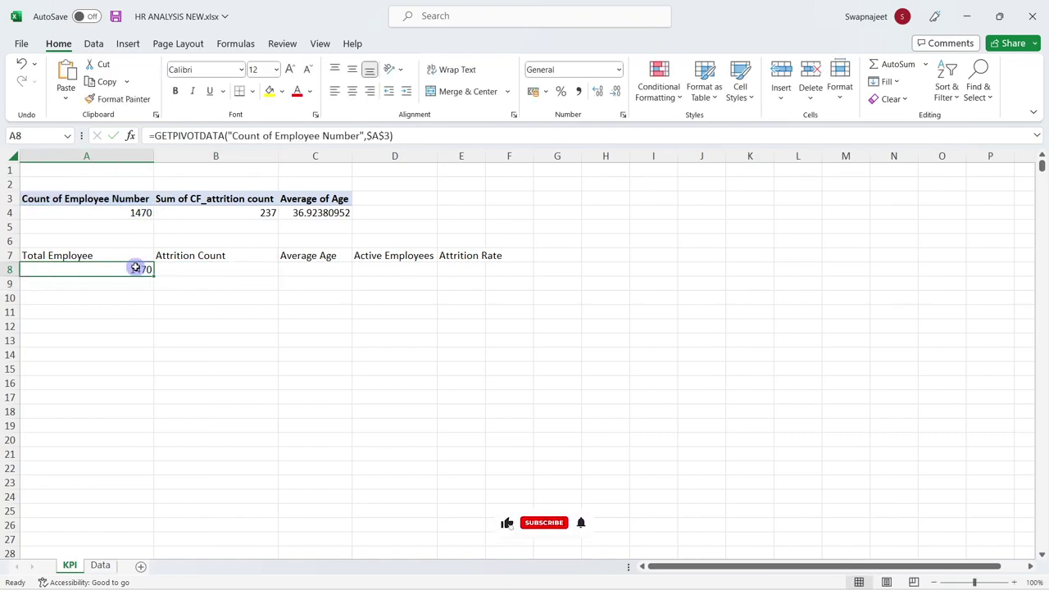
{"action": "left_click", "coordinate": [135, 212]}
Link B8 and C8 to the pivot's attrition sum (237) and average age (36.92380952)
{"action": "left_click", "coordinate": [199, 269]}
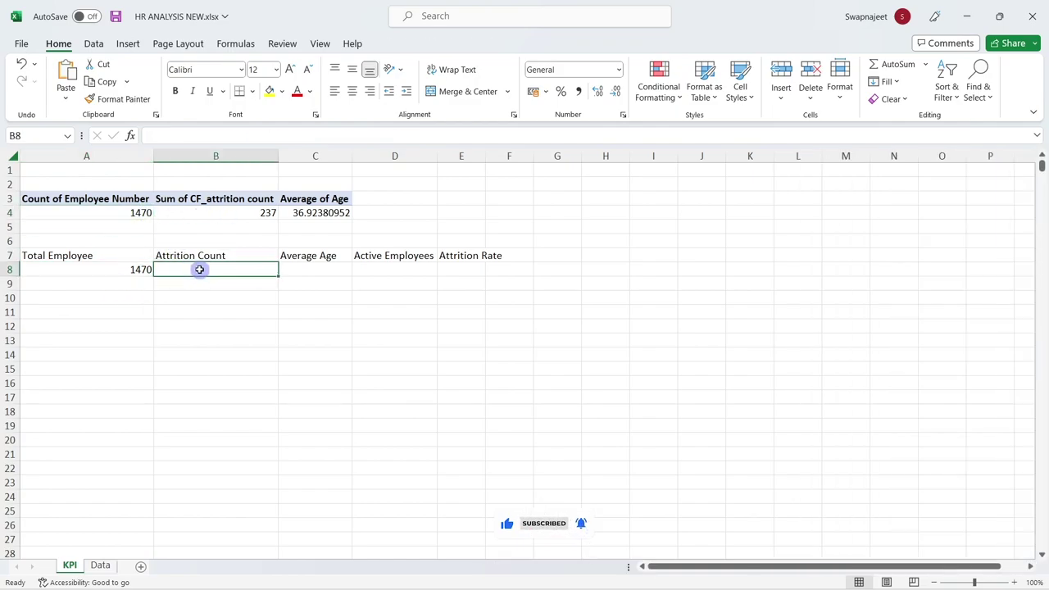
{"action": "type", "text": "="}
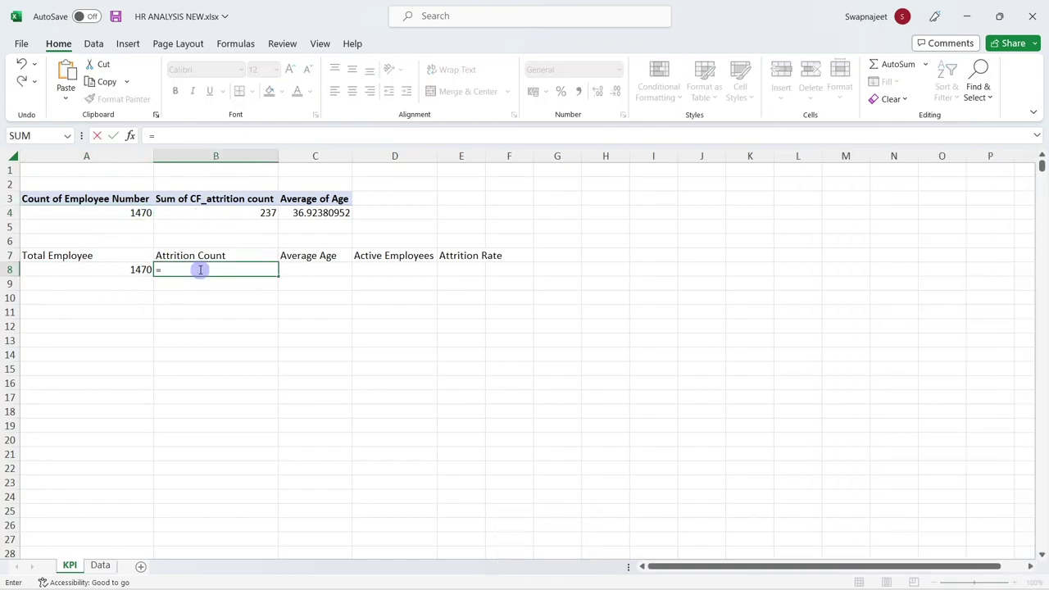
{"action": "left_click", "coordinate": [243, 211]}
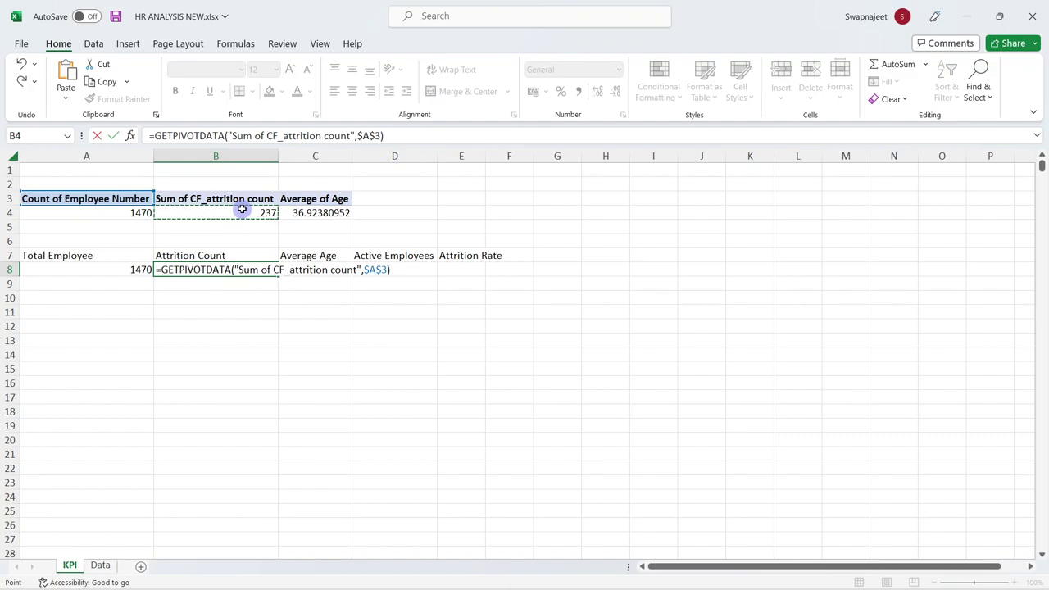
{"action": "key", "text": "Return"}
{"action": "left_click", "coordinate": [309, 264]}
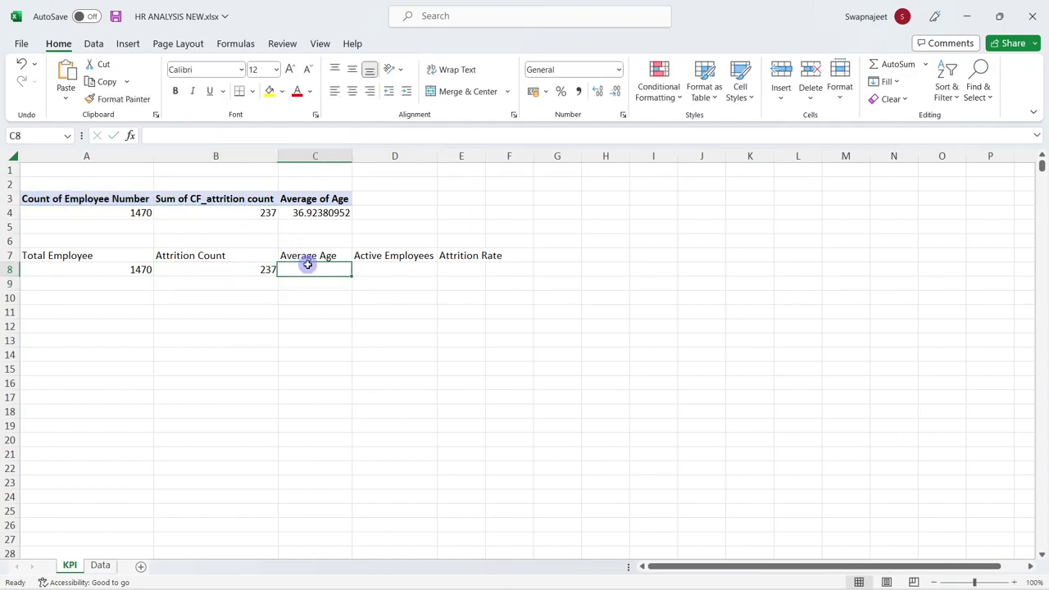
{"action": "type", "text": "="}
{"action": "left_click", "coordinate": [322, 212]}
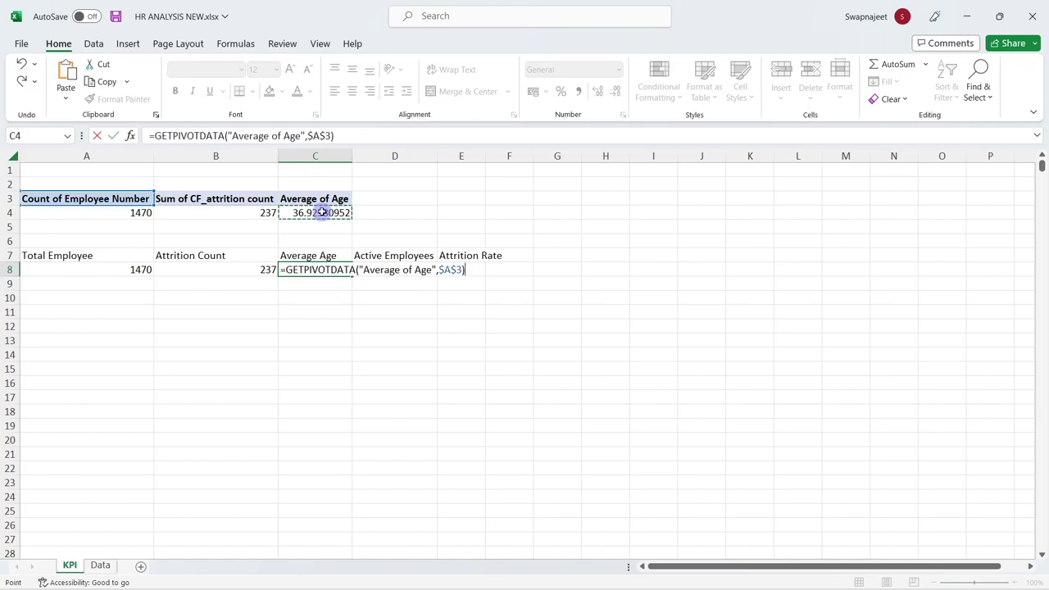
{"action": "key", "text": "Return"}
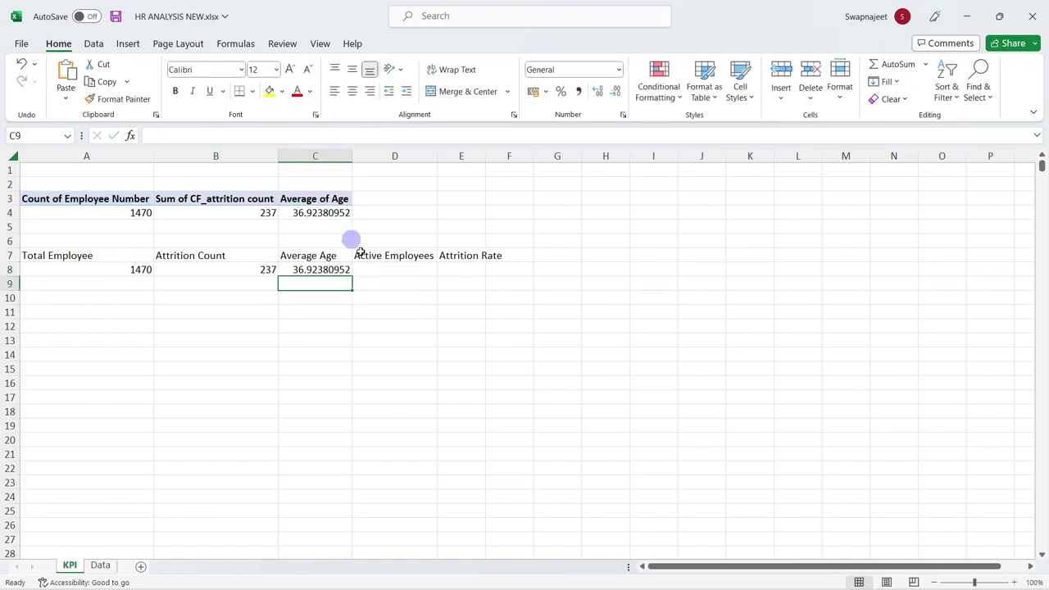
Review the three linked row-8 values and bring up the PivotTable analysis tools
{"action": "left_click", "coordinate": [400, 269]}
{"action": "left_click", "coordinate": [379, 353]}
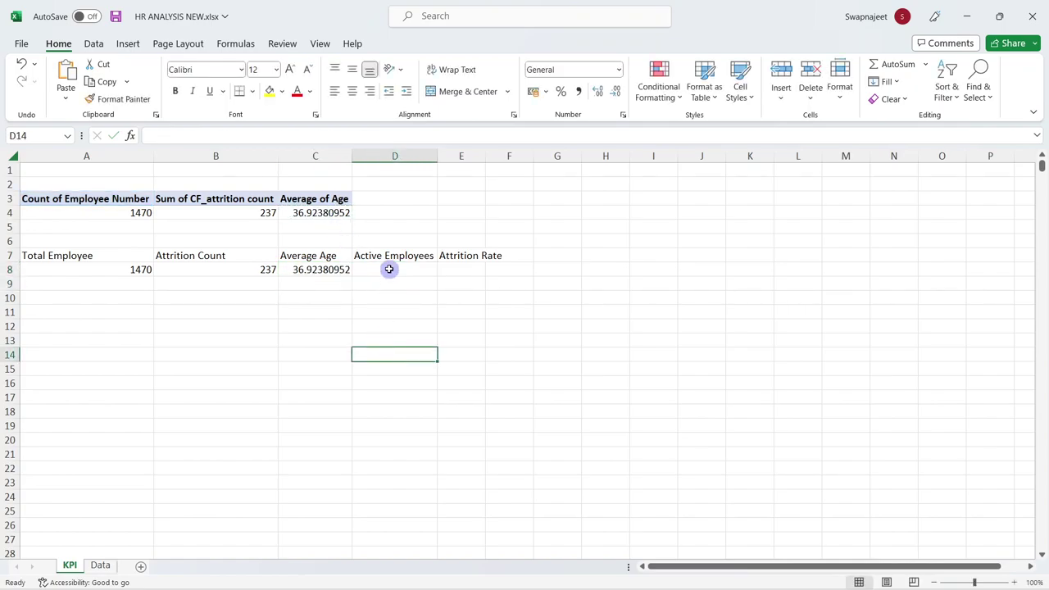
{"action": "left_click_drag", "start_coordinate": [127, 270], "coordinate": [321, 270]}
{"action": "left_click", "coordinate": [295, 282]}
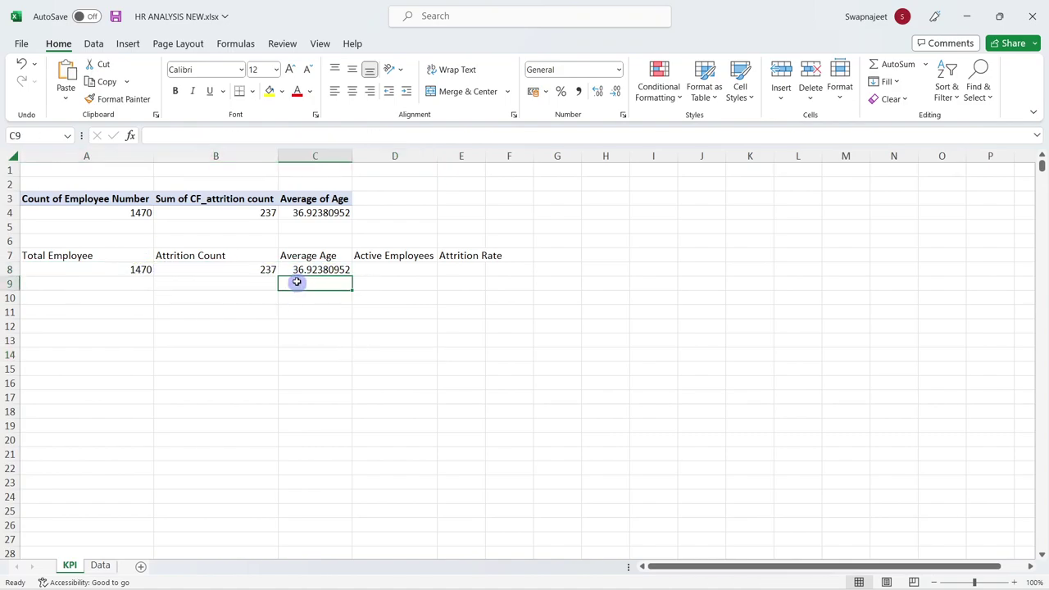
{"action": "left_click", "coordinate": [267, 213]}
{"action": "left_click", "coordinate": [414, 44]}
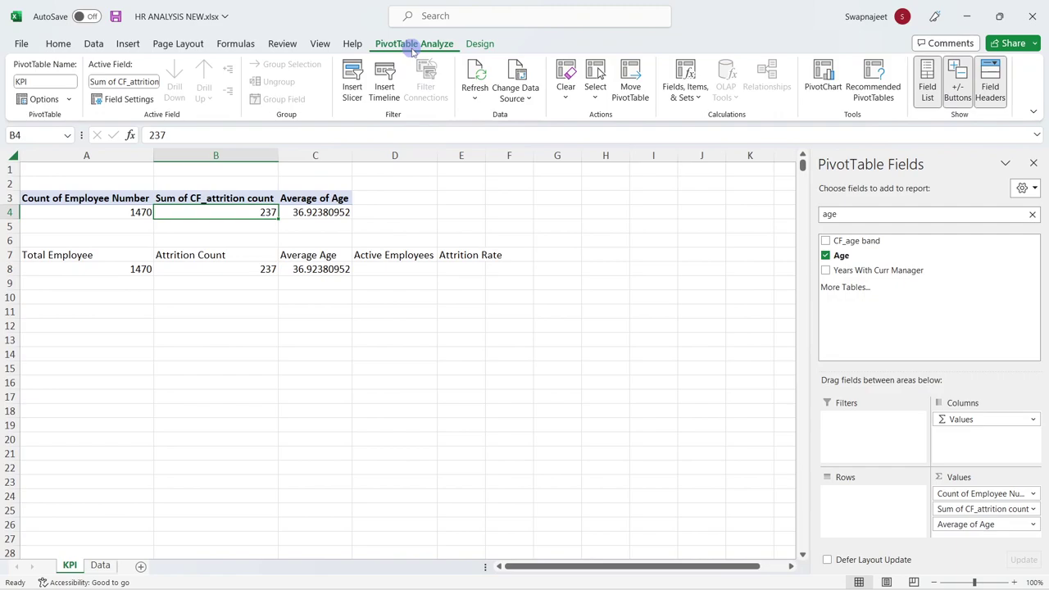
Insert a Gender slicer for the pivot and place it over columns J–L
{"action": "left_click", "coordinate": [353, 77]}
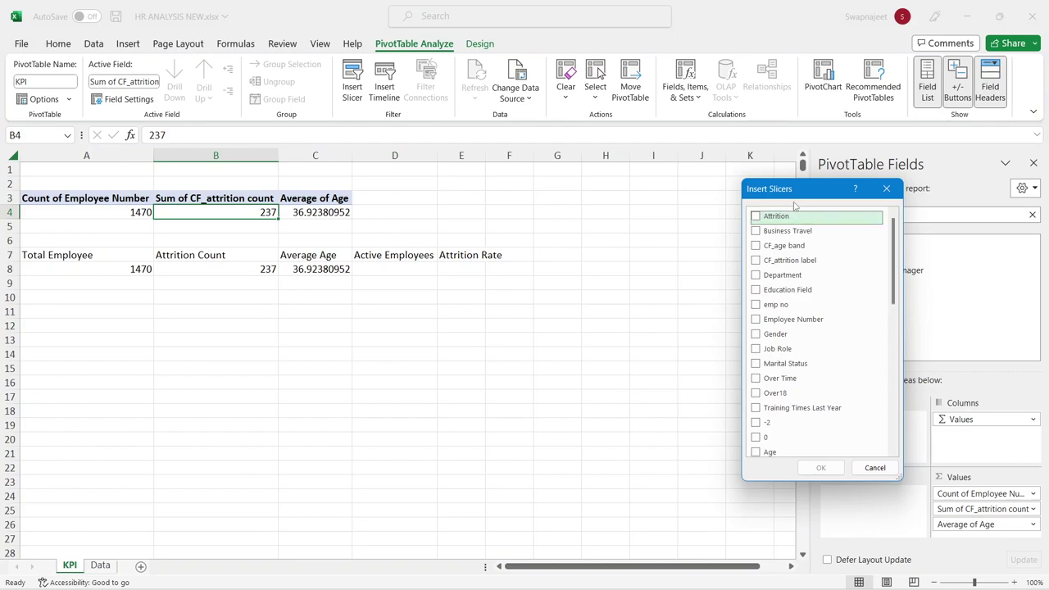
{"action": "left_click", "coordinate": [783, 334]}
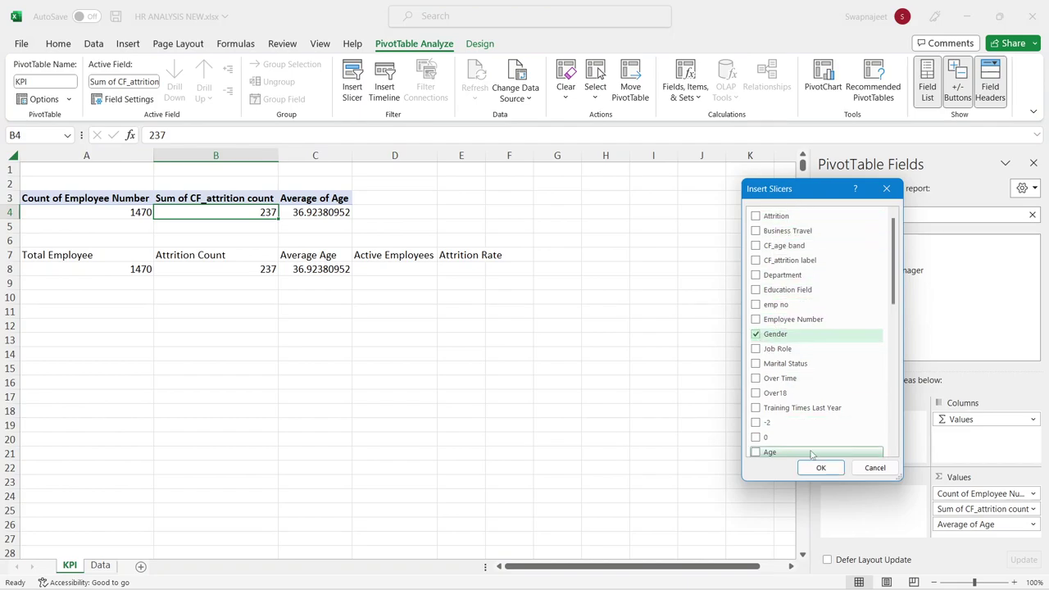
{"action": "left_click", "coordinate": [816, 467]}
{"action": "left_click_drag", "start_coordinate": [413, 293], "coordinate": [758, 226]}
Test the KPIs with Female and Male filters, then clear the Gender filter
{"action": "left_click", "coordinate": [726, 238]}
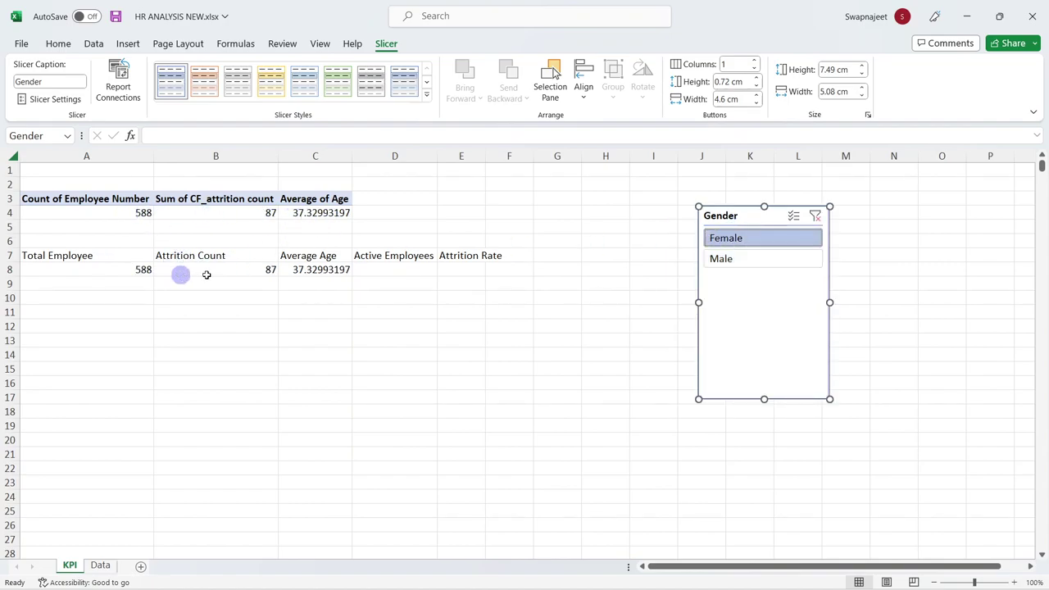
{"action": "left_click", "coordinate": [140, 269]}
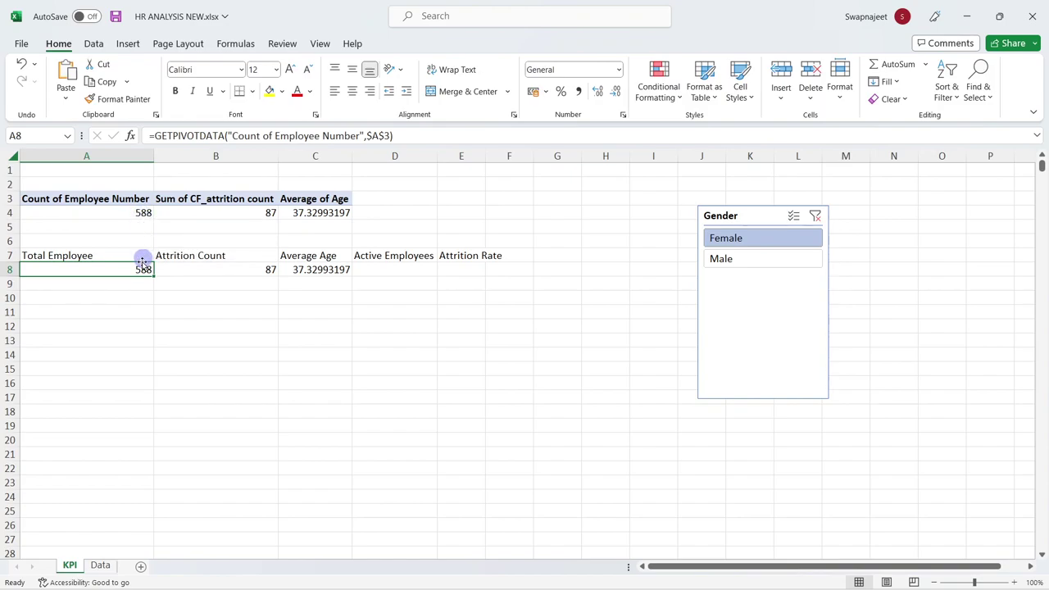
{"action": "left_click", "coordinate": [736, 261]}
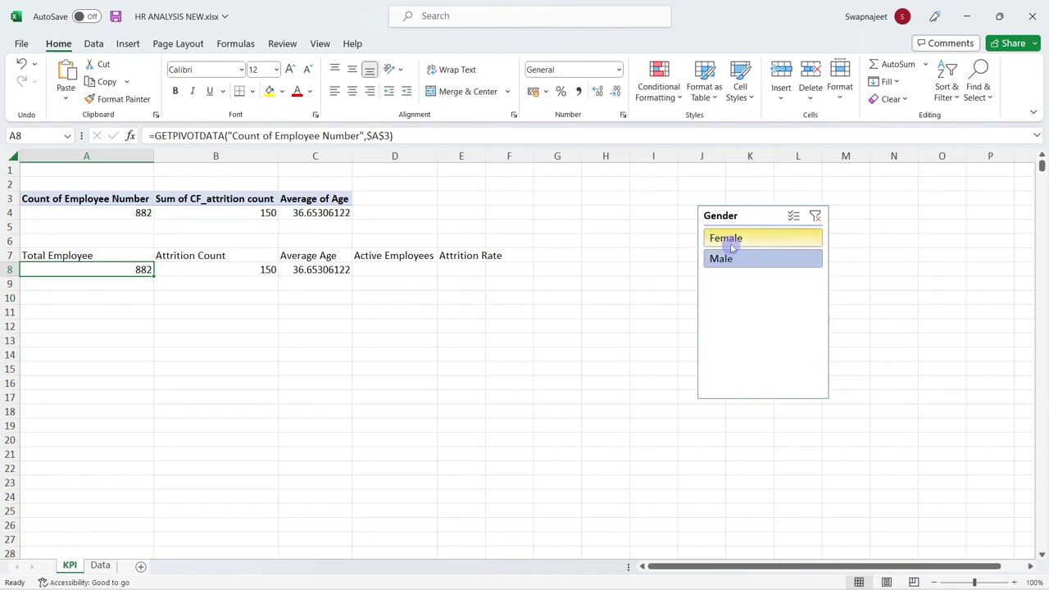
{"action": "left_click", "coordinate": [728, 239]}
{"action": "left_click", "coordinate": [734, 259]}
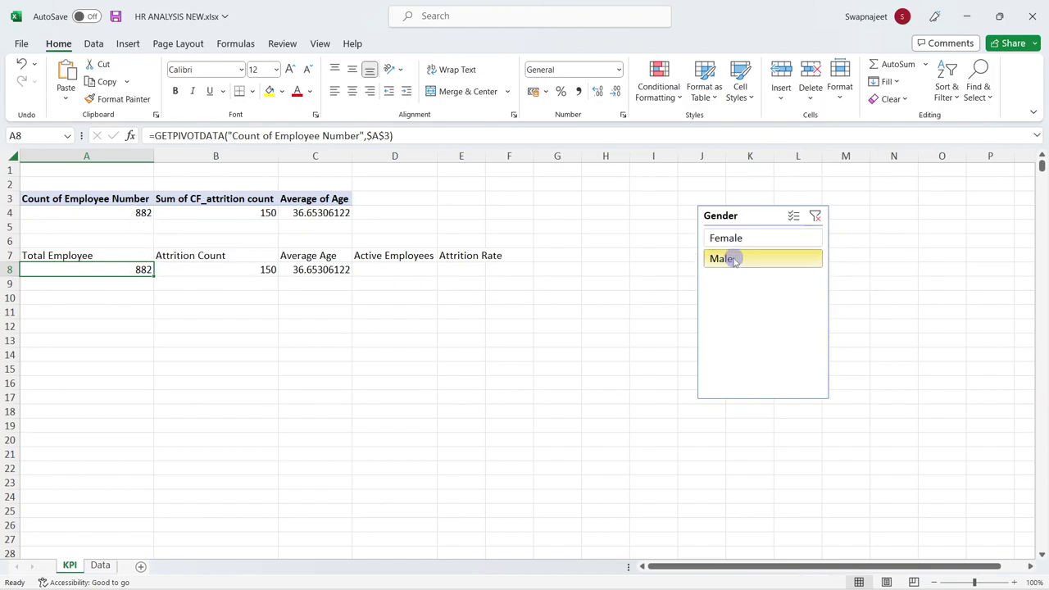
{"action": "left_click", "coordinate": [816, 217]}
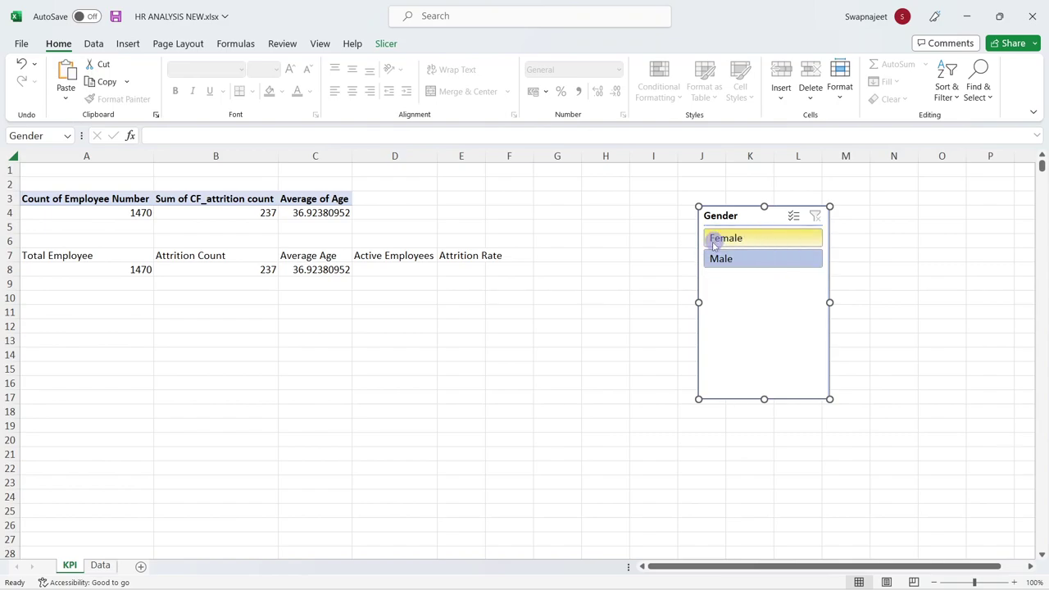
Shrink the Gender slicer to fit its two items
{"action": "left_click_drag", "start_coordinate": [764, 399], "coordinate": [770, 291]}
{"action": "left_click", "coordinate": [540, 318]}
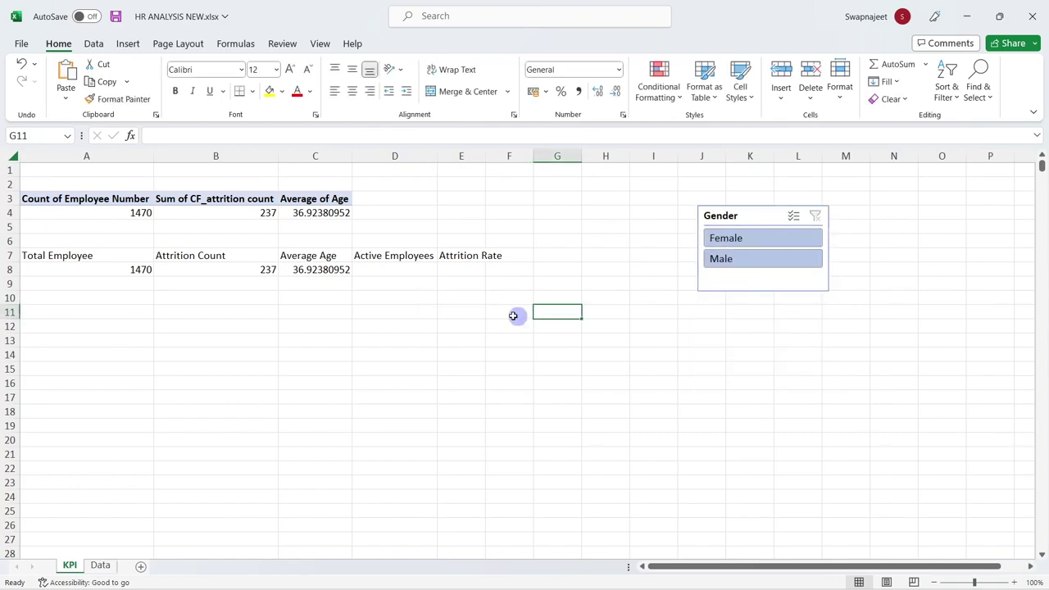
{"action": "left_click", "coordinate": [382, 270]}
Enter =A8-B8 in D8 for Active Employees (1233) and widen column E
{"action": "type", "text": "="}
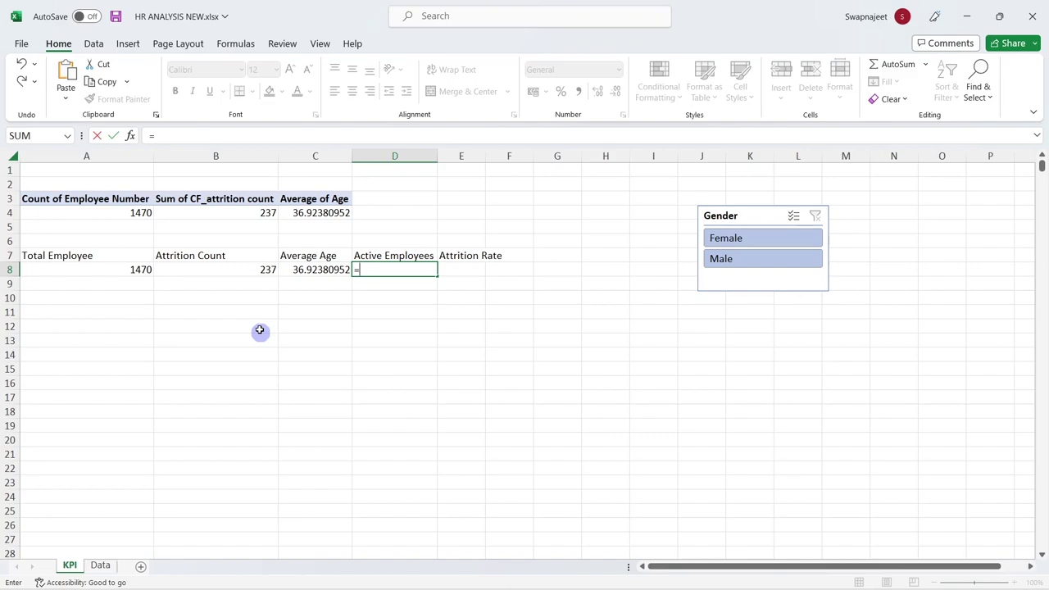
{"action": "left_click", "coordinate": [135, 271]}
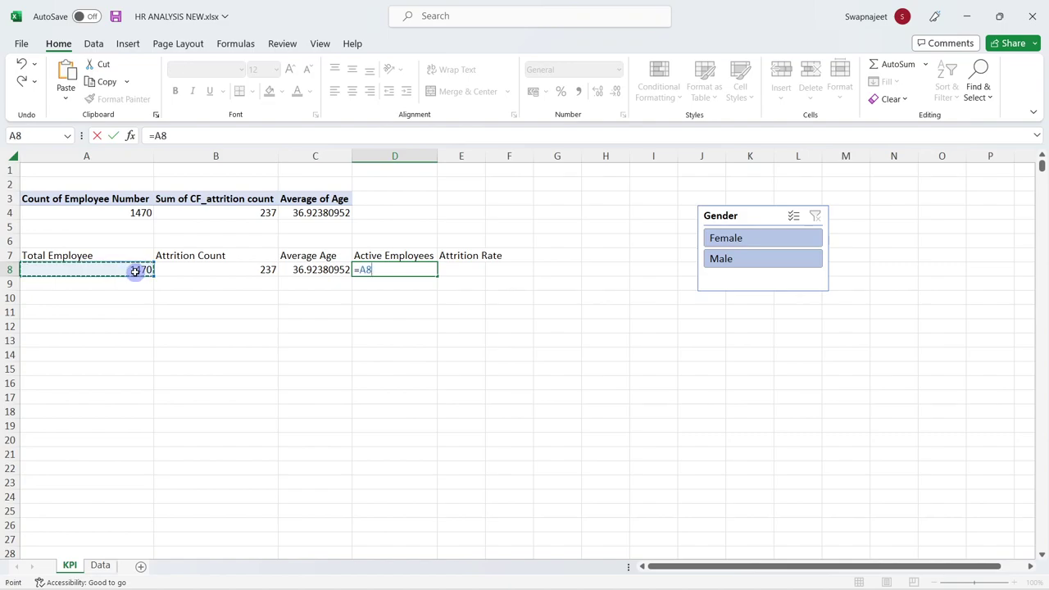
{"action": "type", "text": "-"}
{"action": "left_click", "coordinate": [195, 267]}
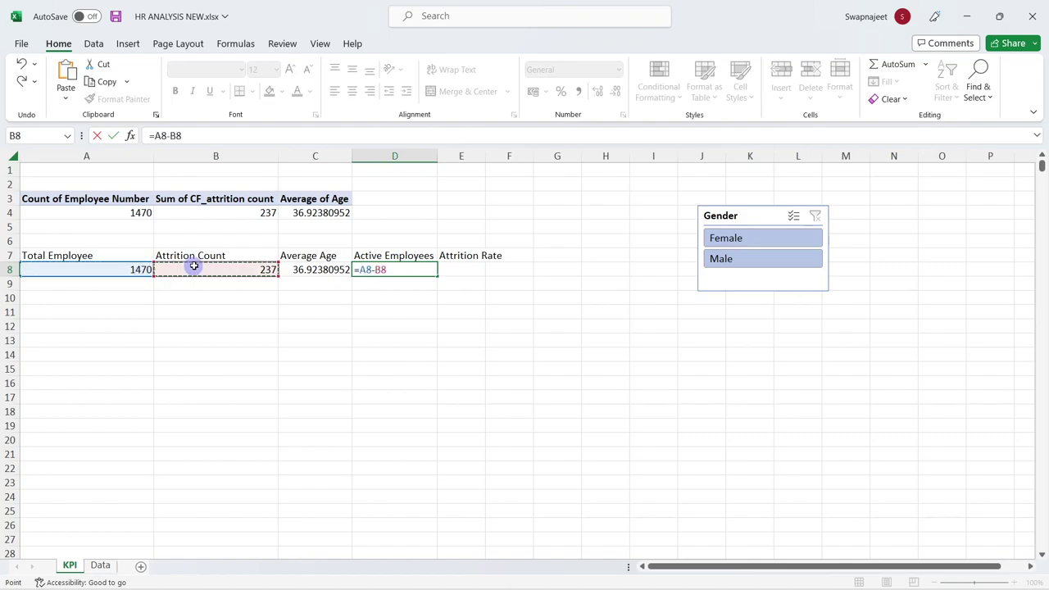
{"action": "key", "text": "Return"}
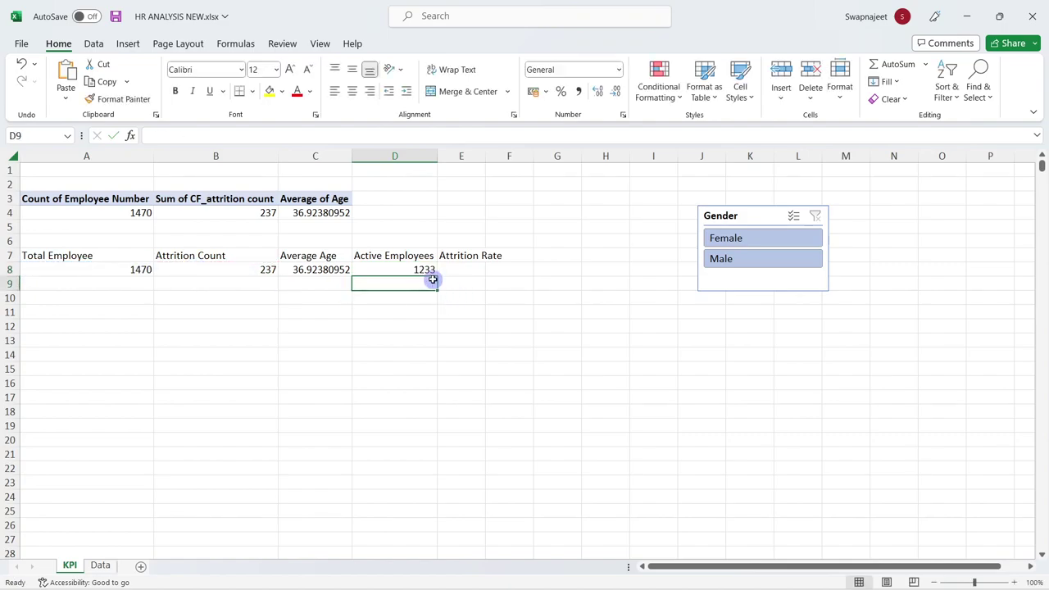
{"action": "left_click_drag", "start_coordinate": [484, 162], "coordinate": [506, 162]}
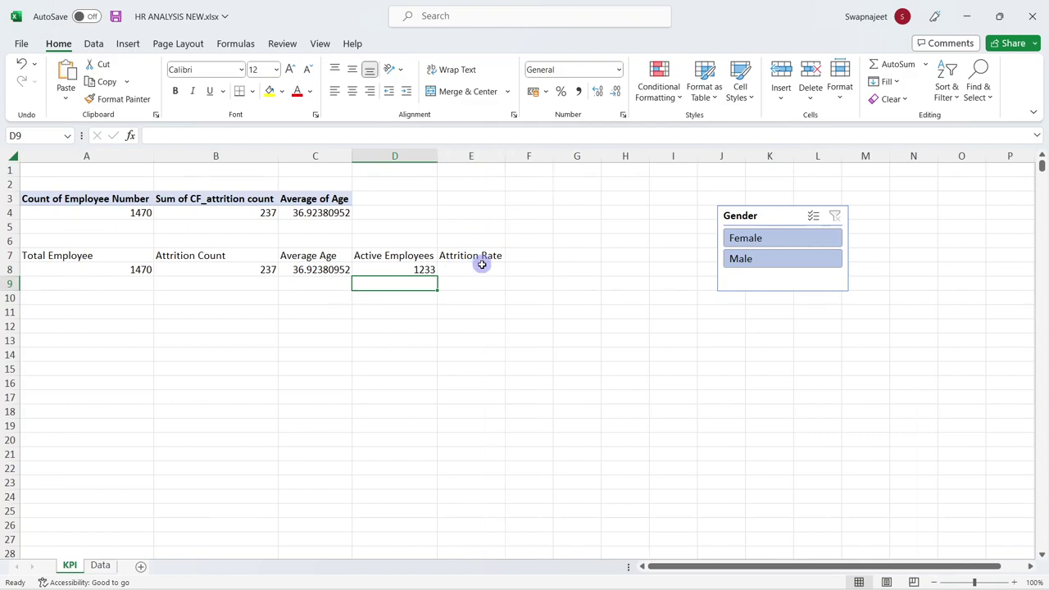
{"action": "left_click", "coordinate": [481, 262]}
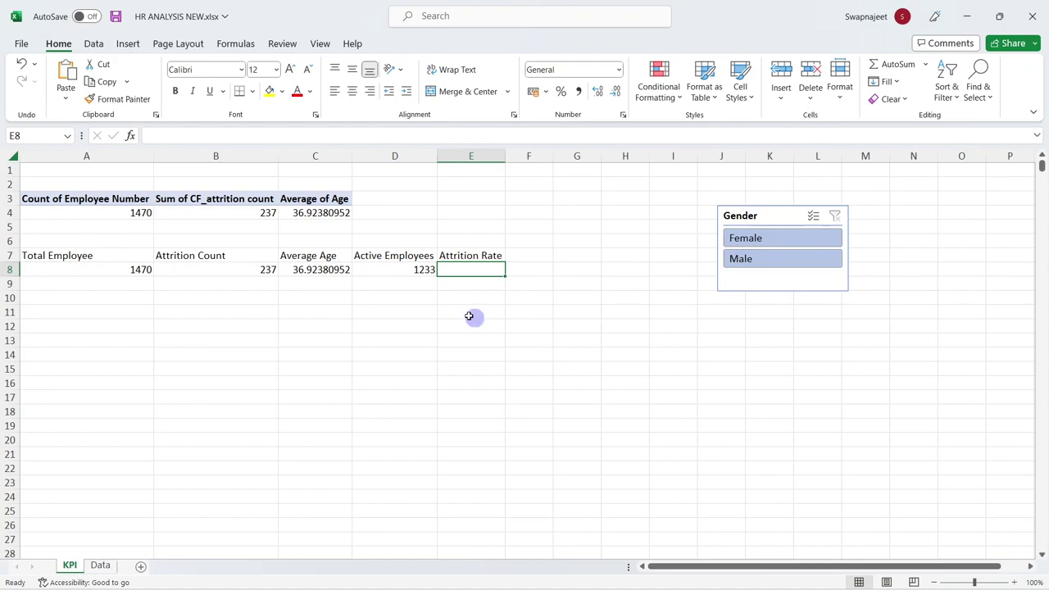
Enter =B8/A8 in E8 for an Attrition Rate of 0.16122449
{"action": "left_click", "coordinate": [210, 270]}
{"action": "left_click", "coordinate": [95, 267]}
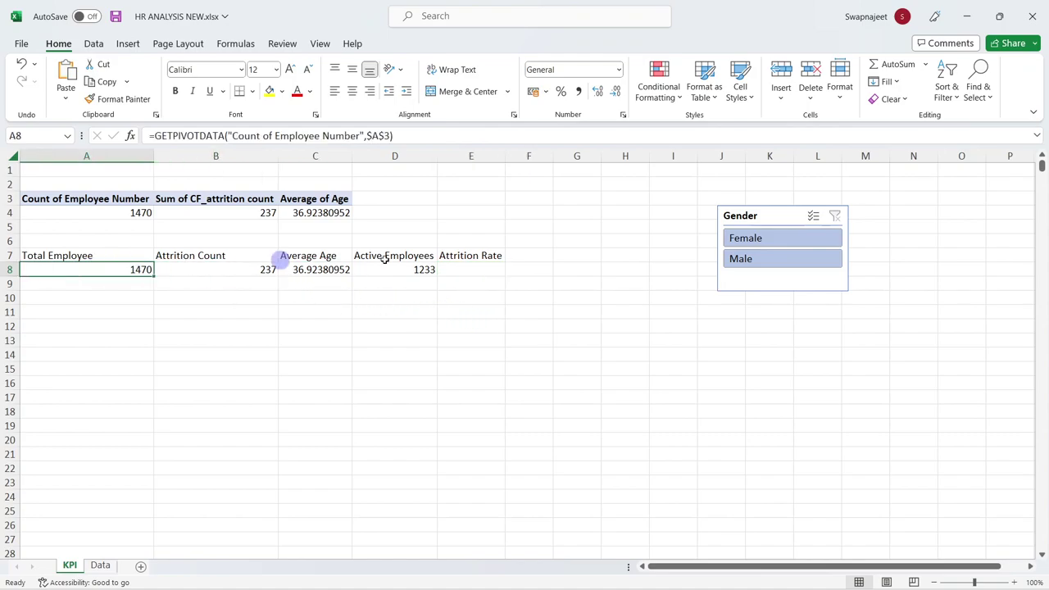
{"action": "left_click", "coordinate": [469, 268]}
{"action": "type", "text": "="}
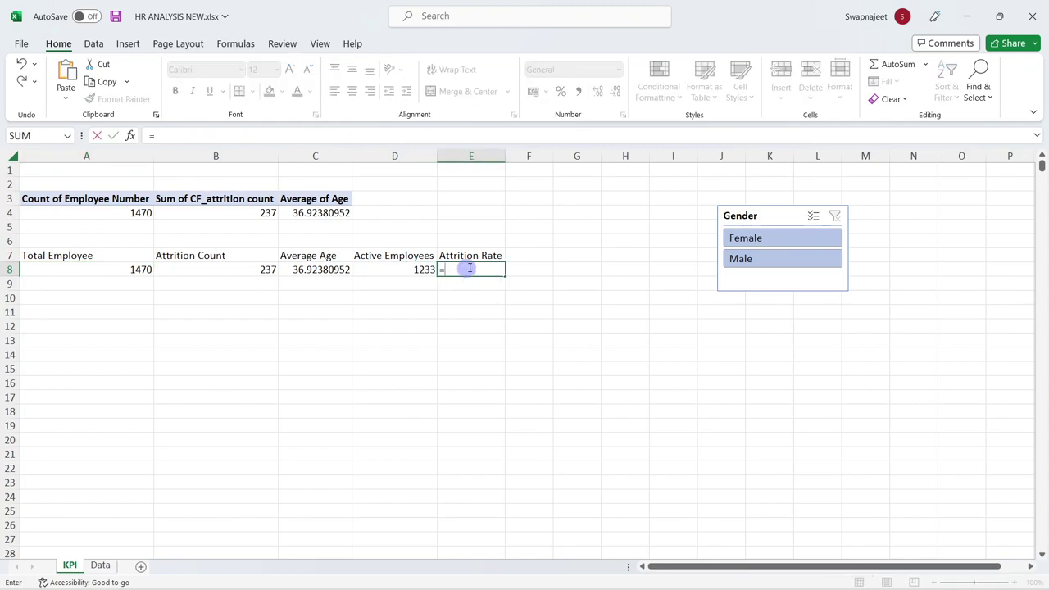
{"action": "left_click", "coordinate": [225, 267]}
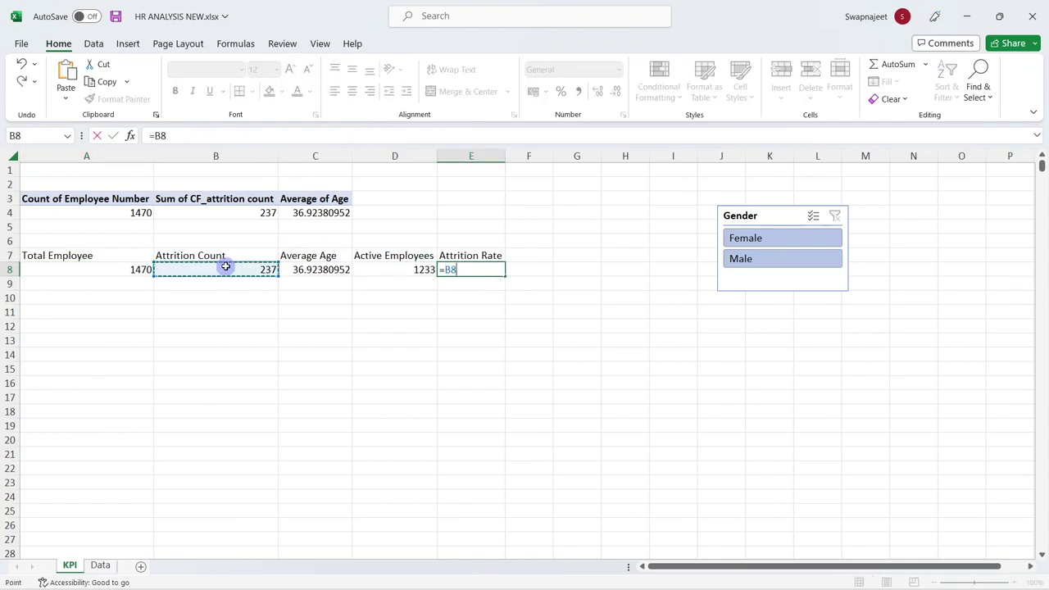
{"action": "type", "text": "/"}
{"action": "left_click", "coordinate": [140, 270]}
{"action": "key", "text": "Return"}
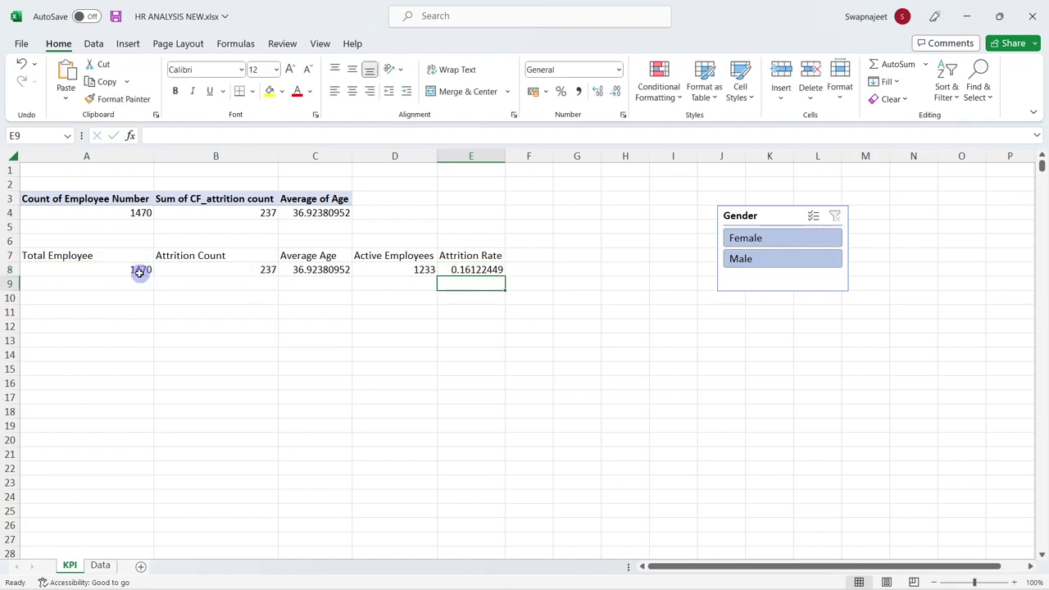
Toggle the Gender slicer between Female and Male to check the rate, then clear it
{"action": "left_click", "coordinate": [766, 239]}
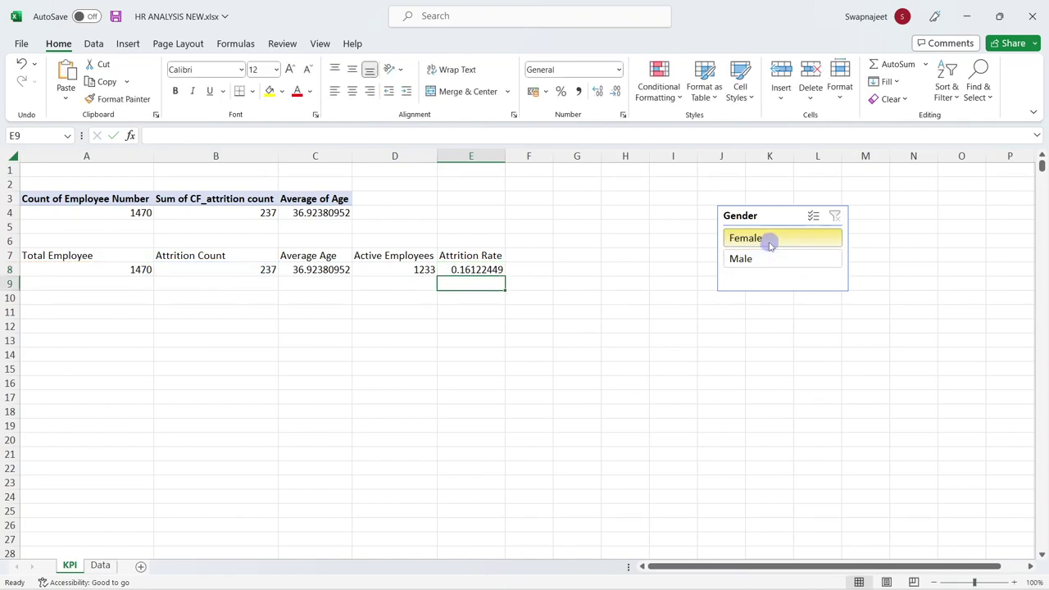
{"action": "left_click", "coordinate": [768, 256]}
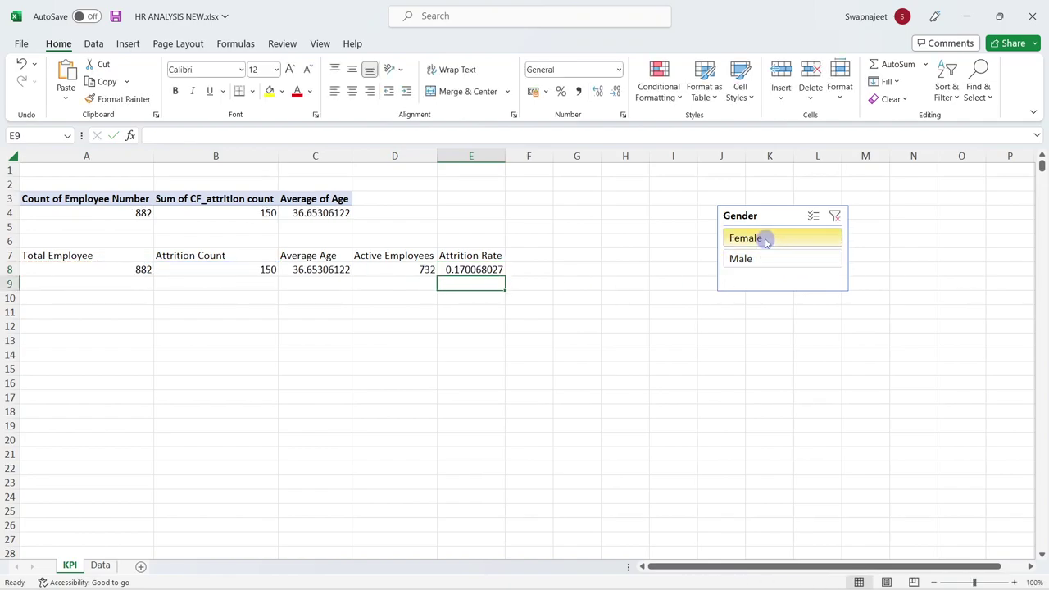
{"action": "left_click", "coordinate": [763, 239]}
{"action": "left_click", "coordinate": [749, 259]}
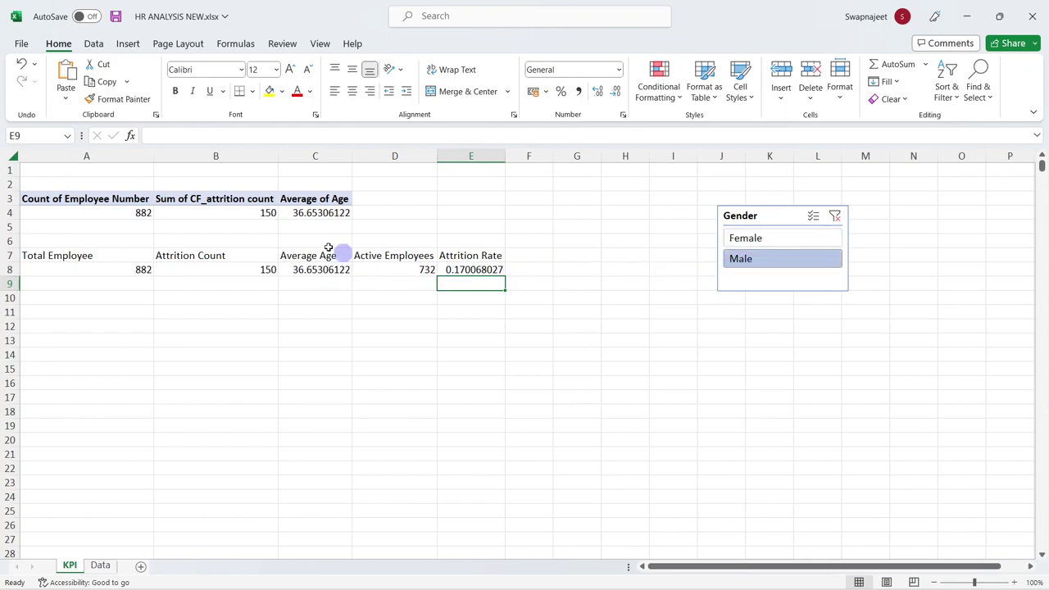
{"action": "left_click", "coordinate": [791, 239]}
{"action": "left_click", "coordinate": [792, 258]}
{"action": "left_click", "coordinate": [792, 239]}
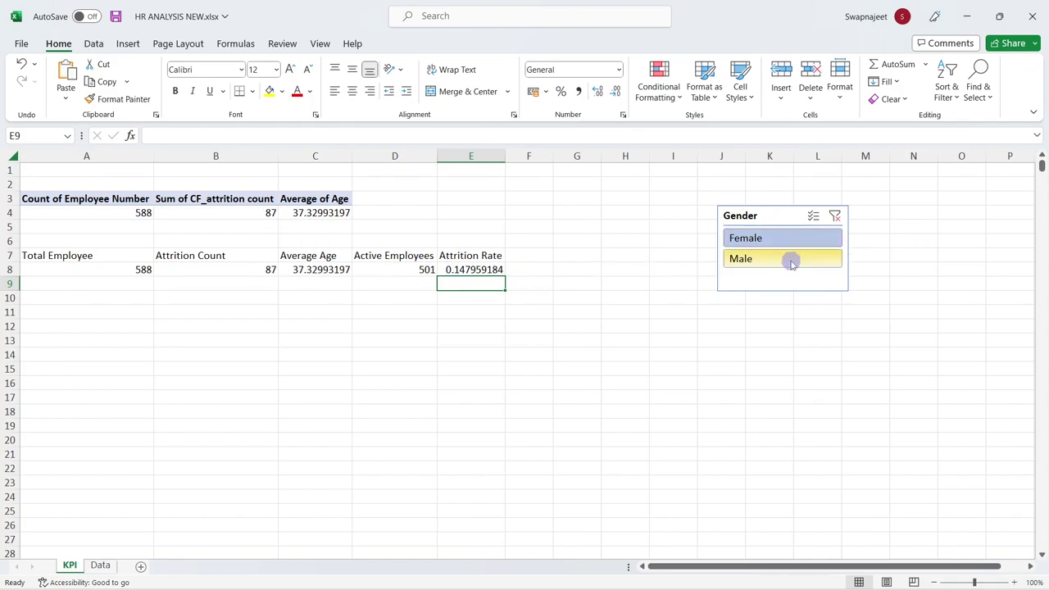
{"action": "left_click", "coordinate": [792, 259]}
{"action": "left_click", "coordinate": [837, 217]}
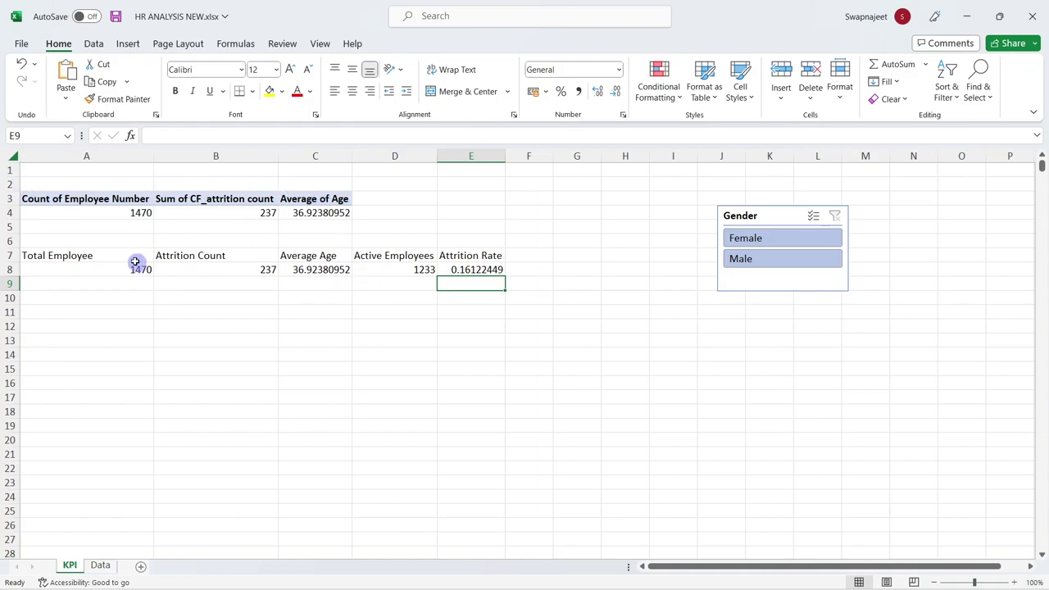
Format E8 as a percentage (16.12%) and round Average Age in C8 to 37
{"action": "left_click", "coordinate": [459, 270]}
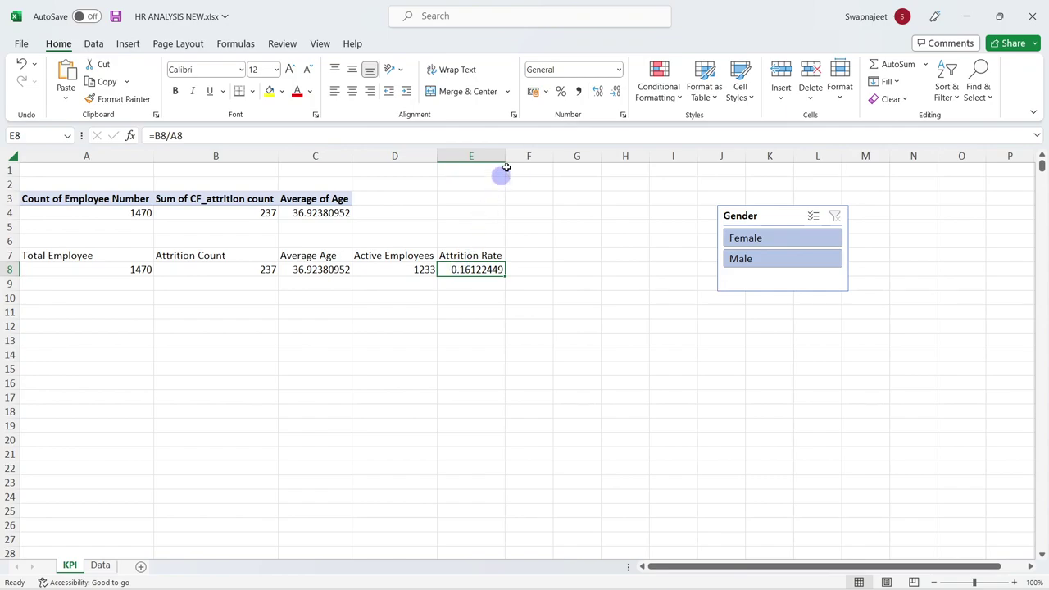
{"action": "left_click", "coordinate": [562, 93]}
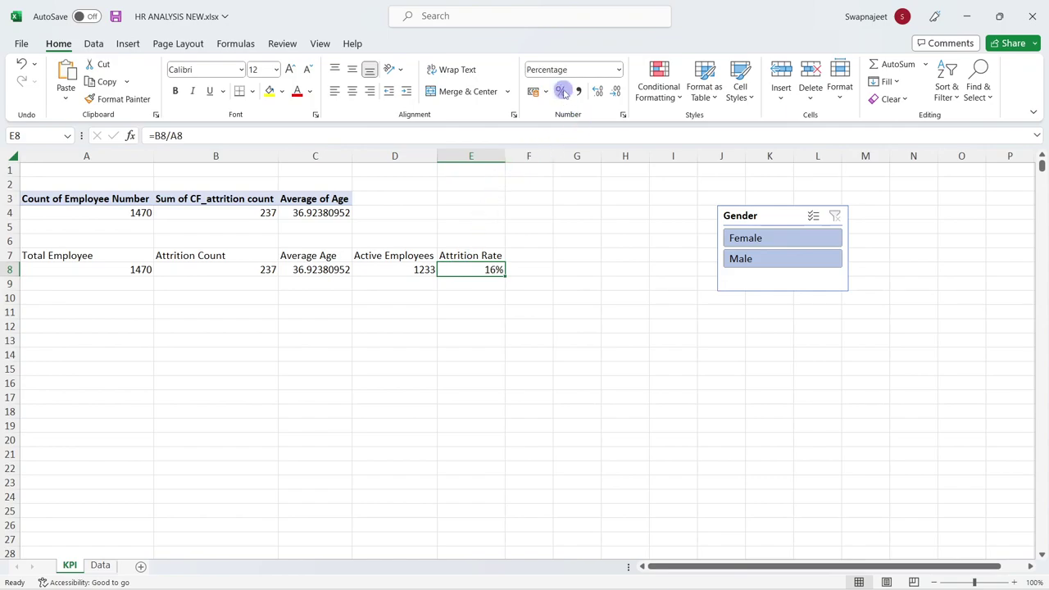
{"action": "left_click", "coordinate": [605, 95]}
{"action": "left_click", "coordinate": [323, 270]}
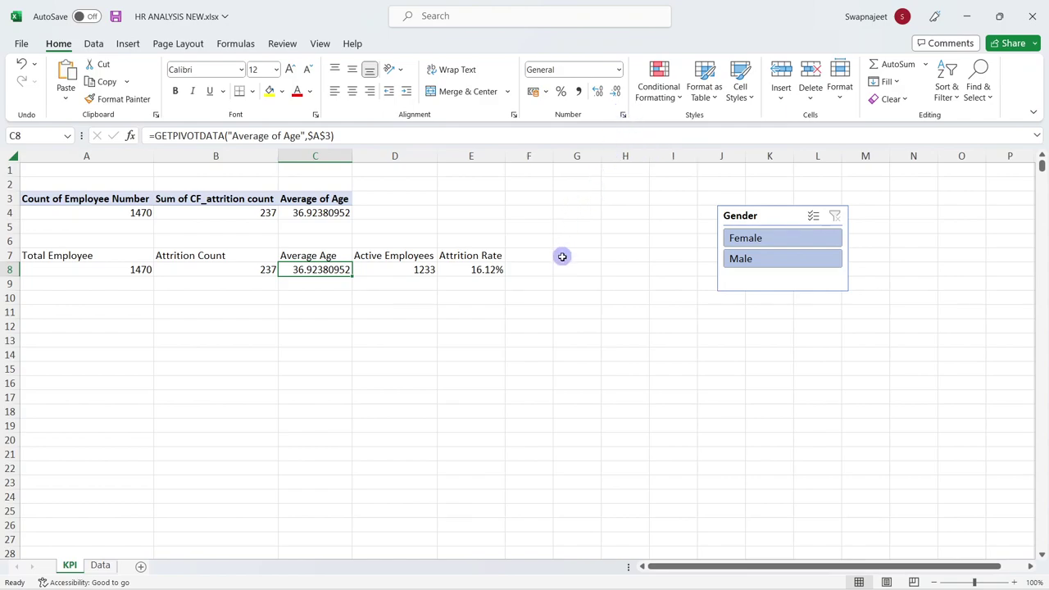
{"action": "left_click", "coordinate": [616, 92]}
{"action": "left_click", "coordinate": [617, 92]}
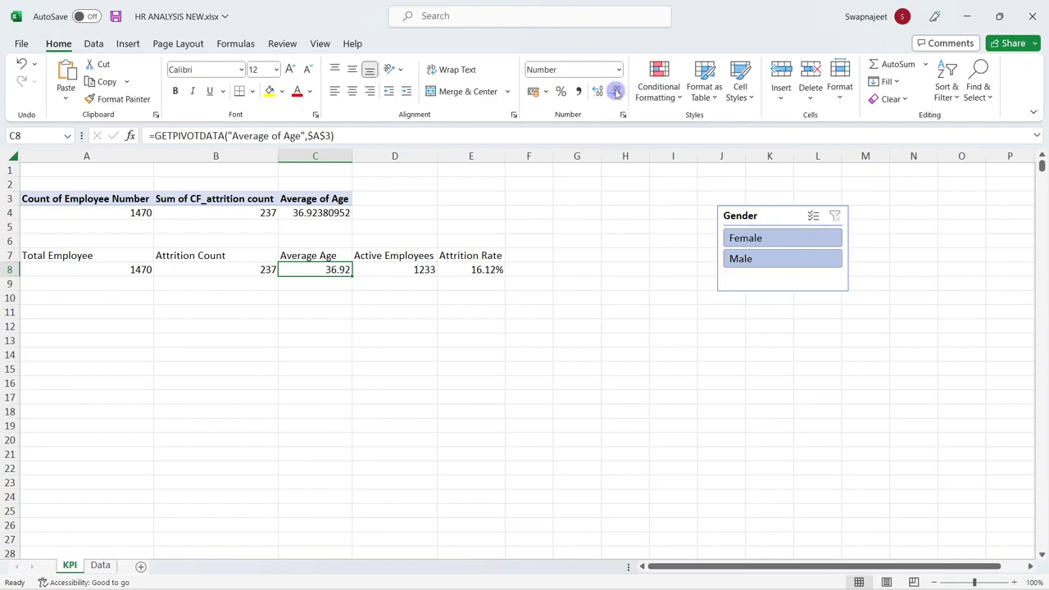
{"action": "left_click", "coordinate": [413, 323]}
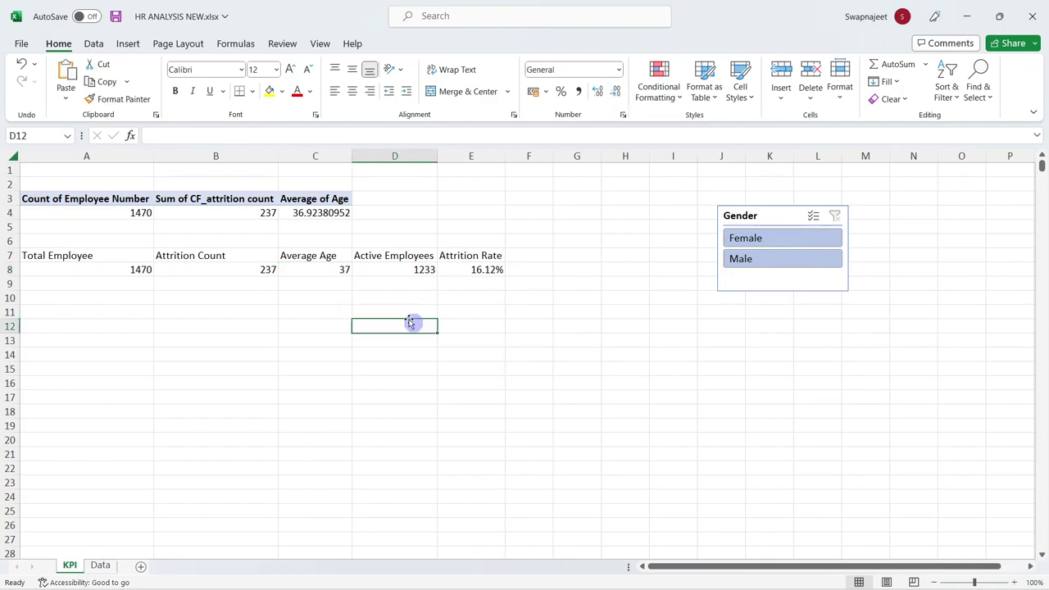
Toggle the Gender slicer between Female and Male to verify formatting, then clear the filter
{"action": "left_click", "coordinate": [782, 239]}
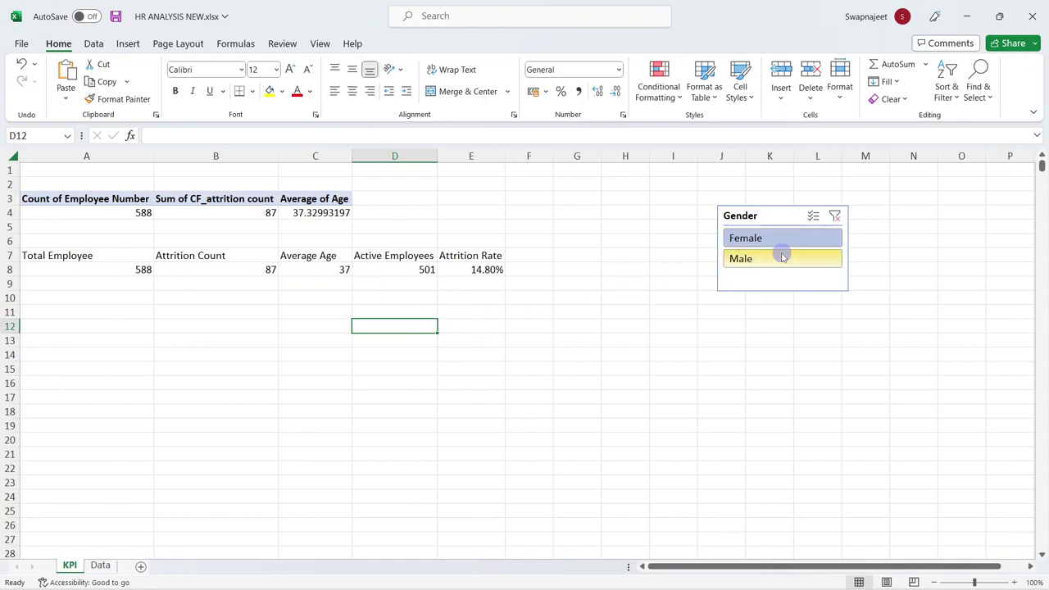
{"action": "left_click", "coordinate": [781, 256]}
{"action": "left_click", "coordinate": [783, 242]}
{"action": "left_click", "coordinate": [779, 257]}
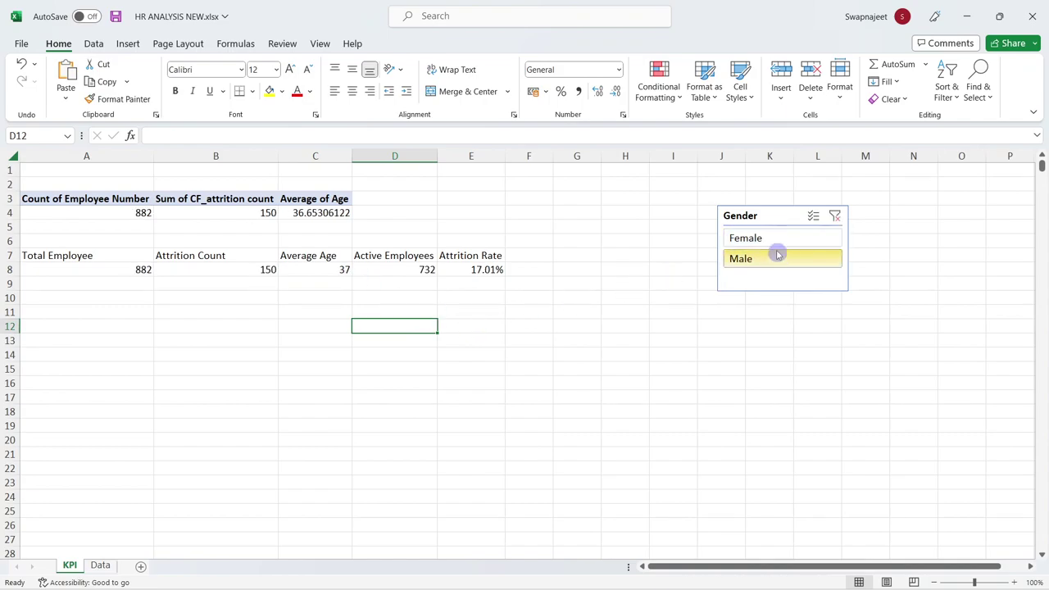
{"action": "left_click", "coordinate": [777, 241]}
{"action": "left_click", "coordinate": [777, 259]}
{"action": "left_click", "coordinate": [776, 240]}
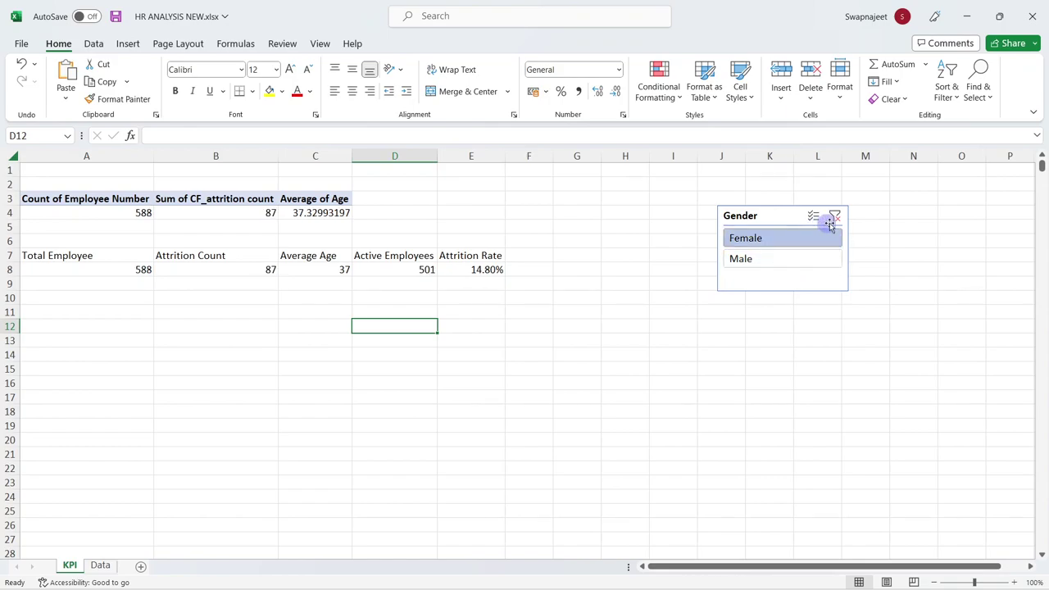
{"action": "left_click", "coordinate": [835, 215]}
{"action": "left_click", "coordinate": [514, 357]}
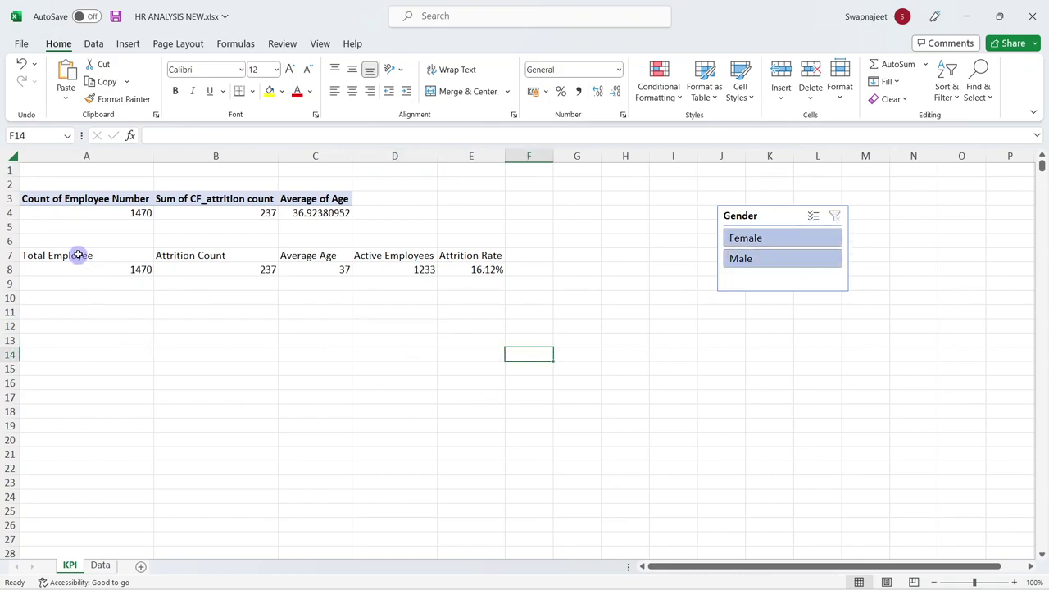
Review the KPI block A7:E8, then minimize the workbook to show the desktop
{"action": "left_click_drag", "start_coordinate": [78, 256], "coordinate": [468, 275]}
{"action": "left_click", "coordinate": [363, 367]}
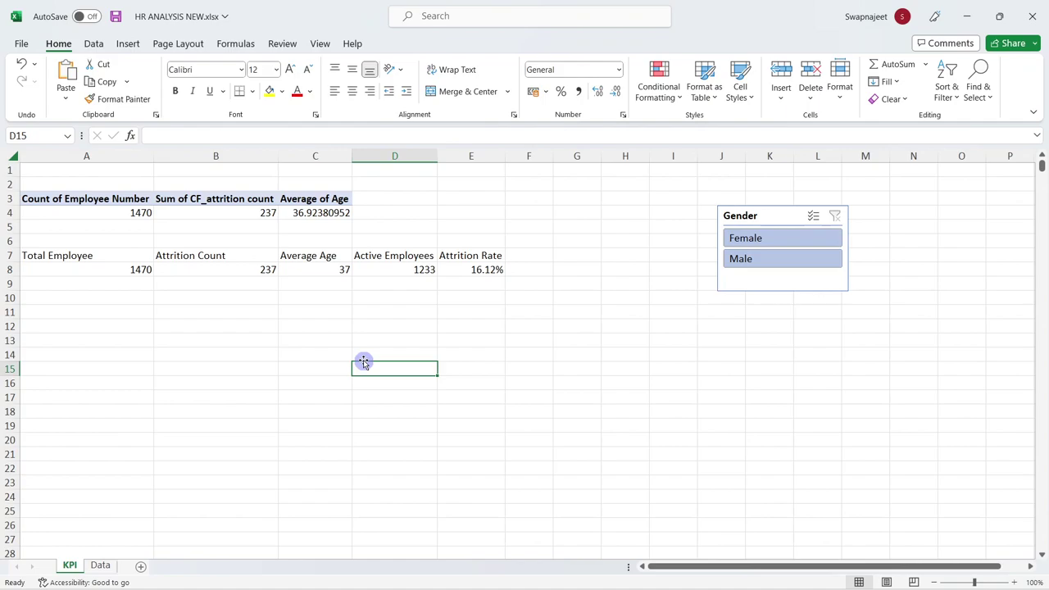
{"action": "left_click_drag", "start_coordinate": [78, 258], "coordinate": [485, 270]}
{"action": "left_click", "coordinate": [574, 400]}
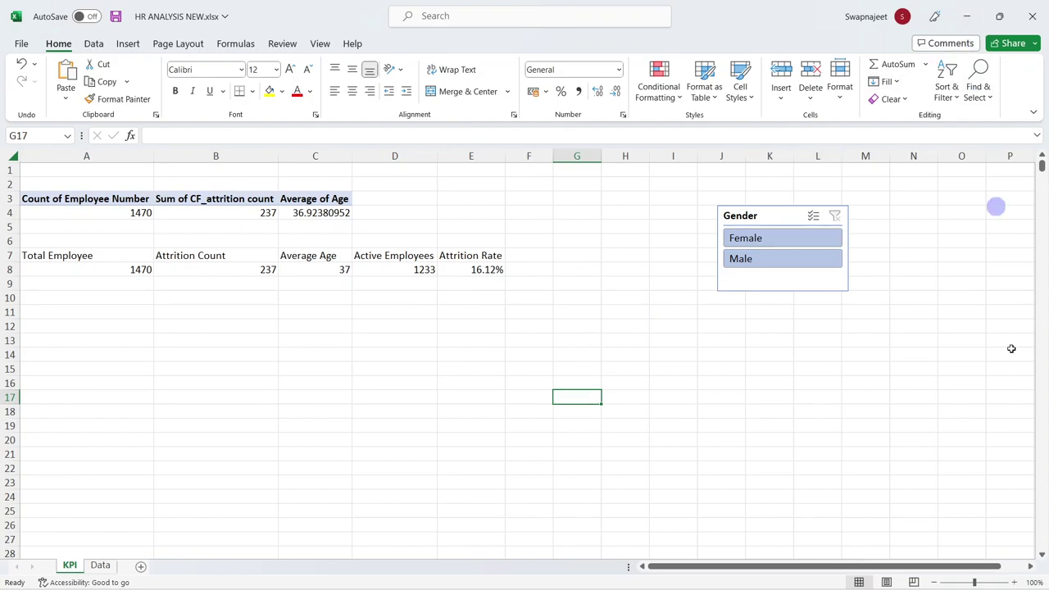
{"action": "key", "text": "super+d"}
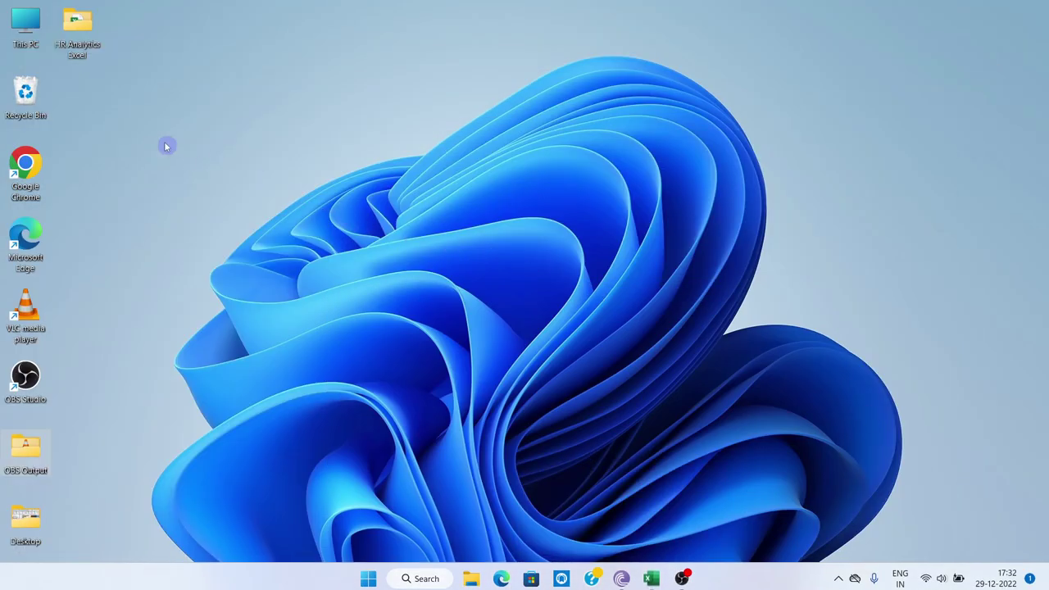
Open HR background.xlsx from the HR Analytics Excel folder
{"action": "double_click", "coordinate": [77, 29]}
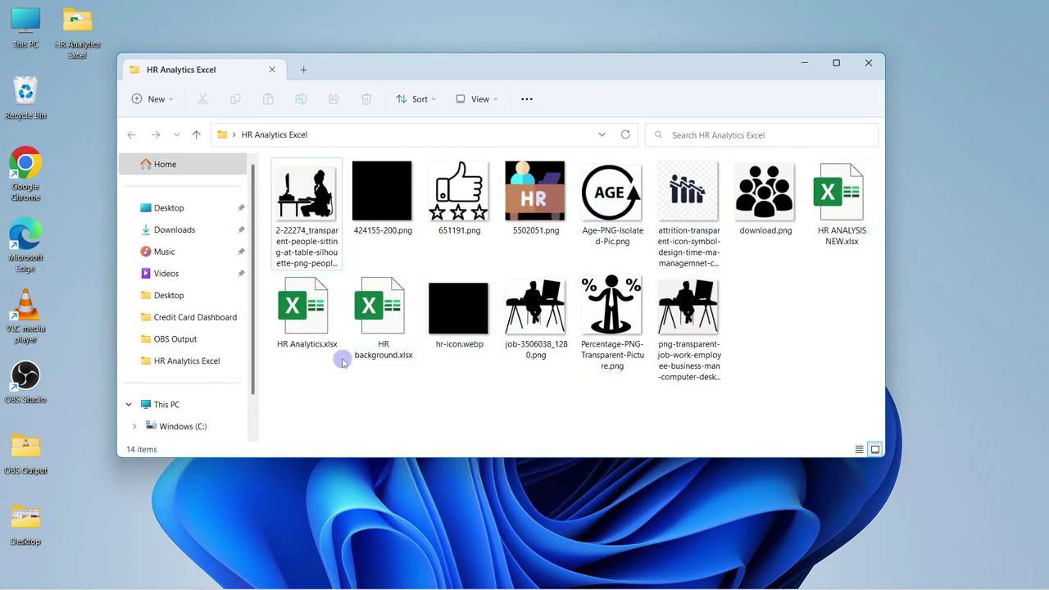
{"action": "double_click", "coordinate": [382, 336]}
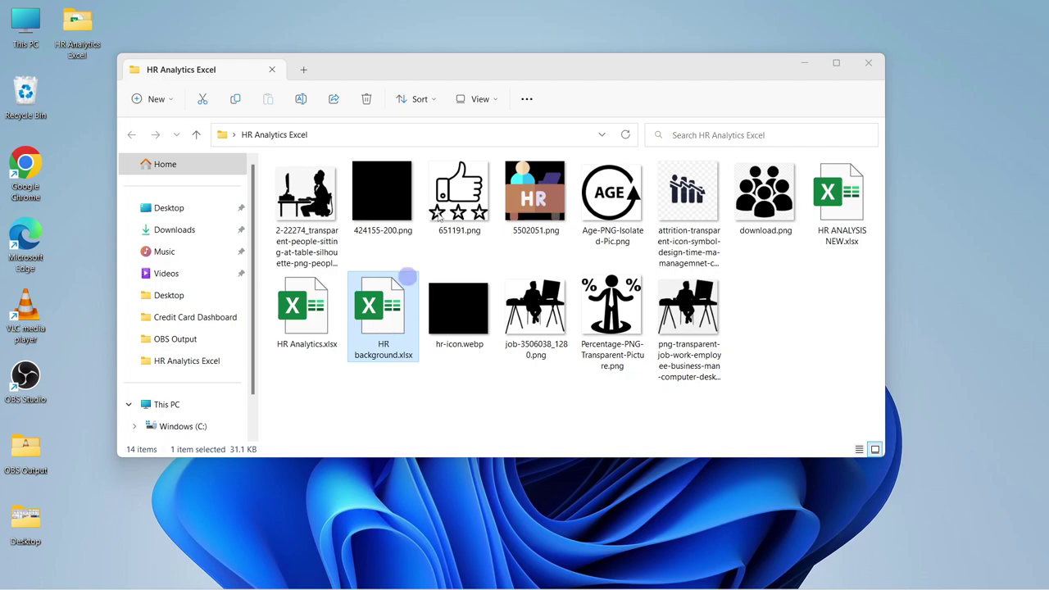
Bring the HR background workbook forward and inspect its large panel shape
{"action": "mouse_move", "coordinate": [647, 581]}
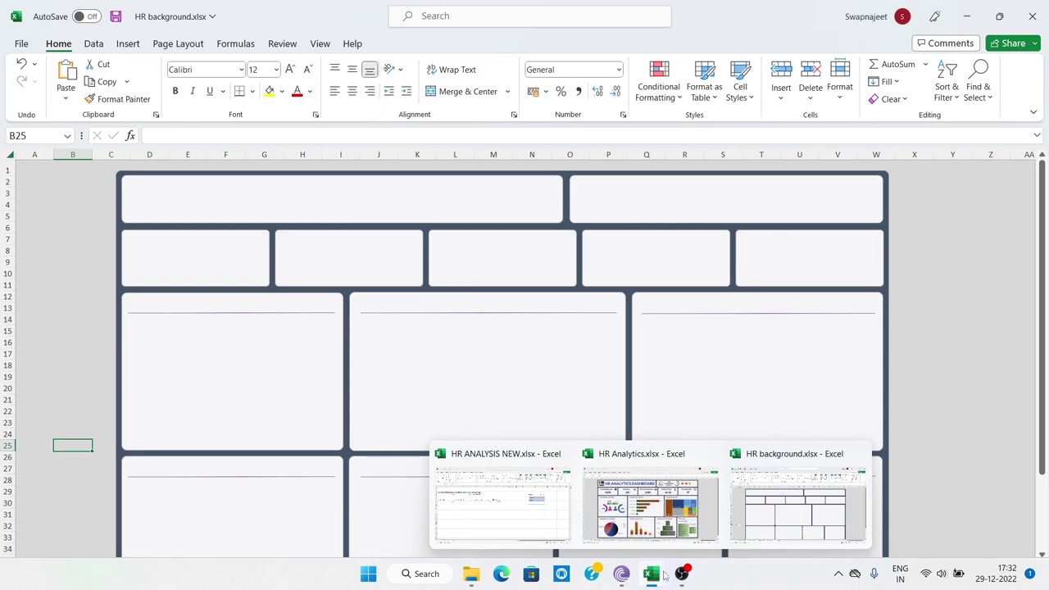
{"action": "left_click", "coordinate": [953, 284]}
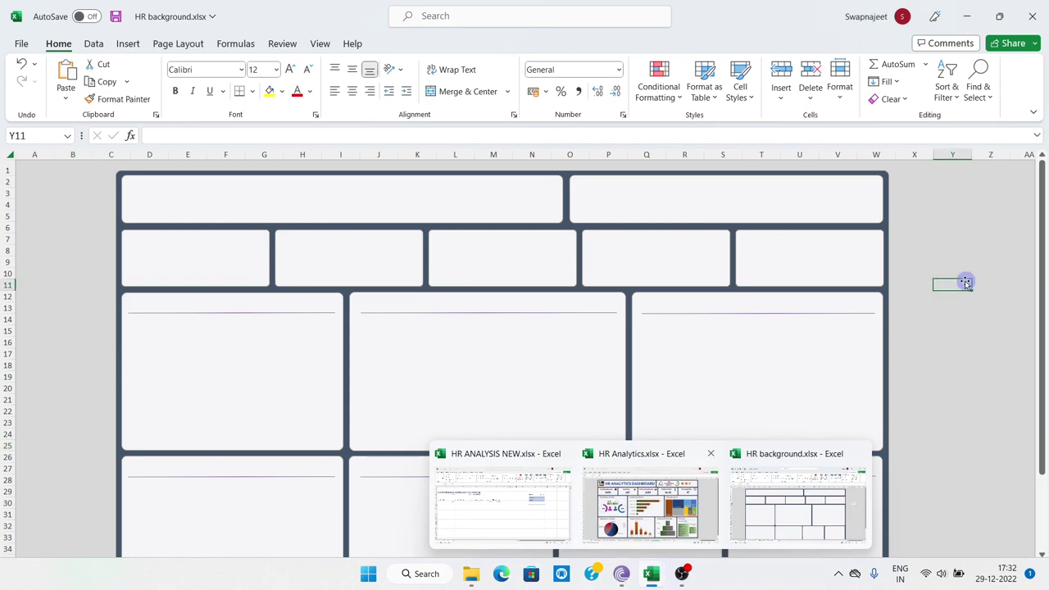
{"action": "left_click", "coordinate": [67, 295]}
{"action": "left_click", "coordinate": [855, 409]}
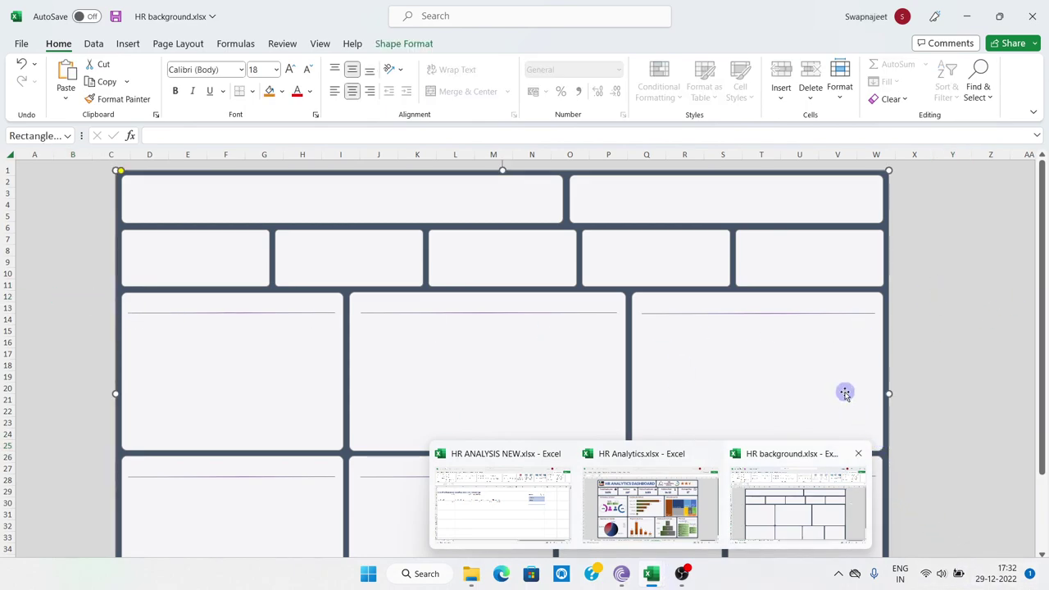
{"action": "left_click", "coordinate": [920, 353]}
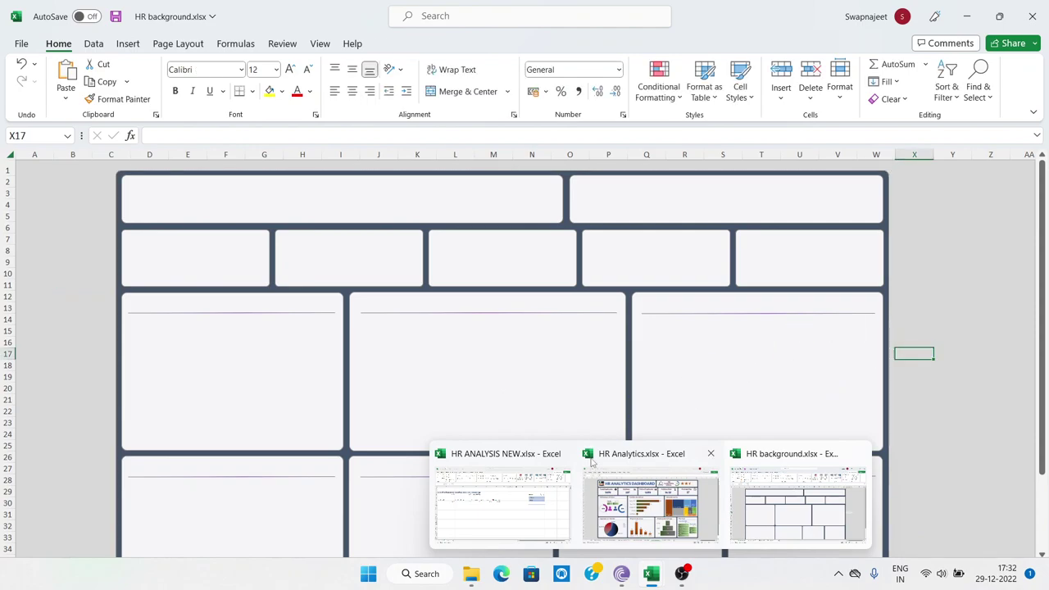
{"action": "left_click", "coordinate": [527, 472]}
{"action": "mouse_move", "coordinate": [662, 582]}
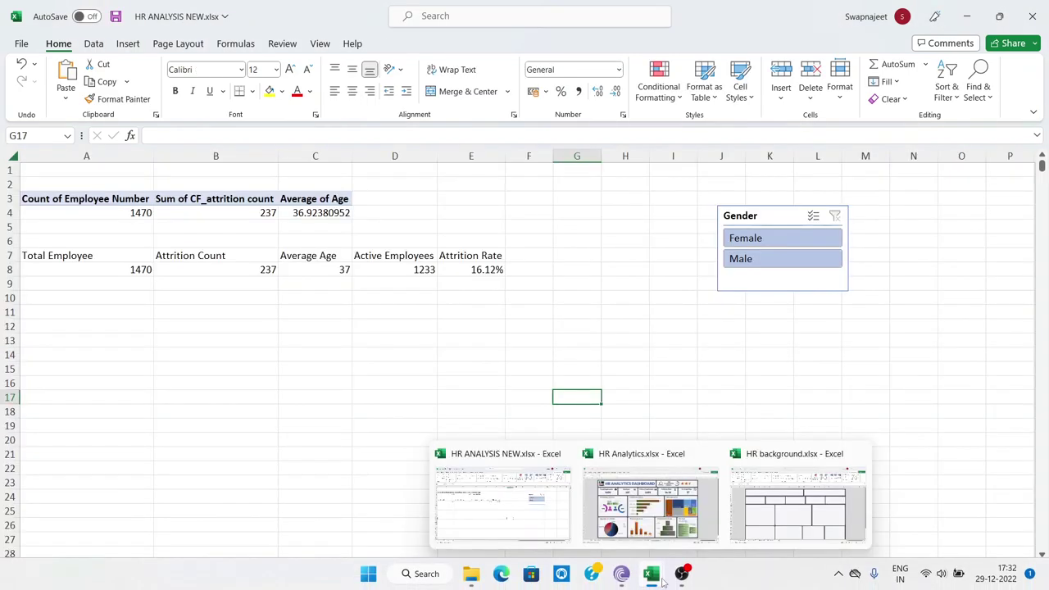
{"action": "left_click", "coordinate": [757, 531]}
{"action": "left_click", "coordinate": [914, 322]}
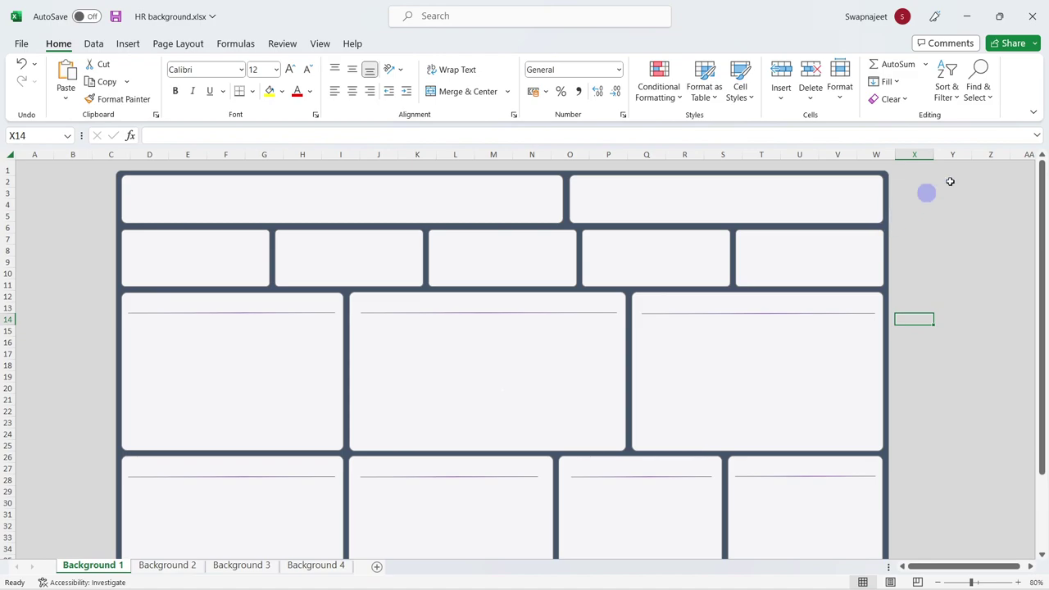
Switch the ribbon to full-screen mode and inspect the Background 1 panels
{"action": "left_click", "coordinate": [1035, 136]}
{"action": "left_click", "coordinate": [975, 150]}
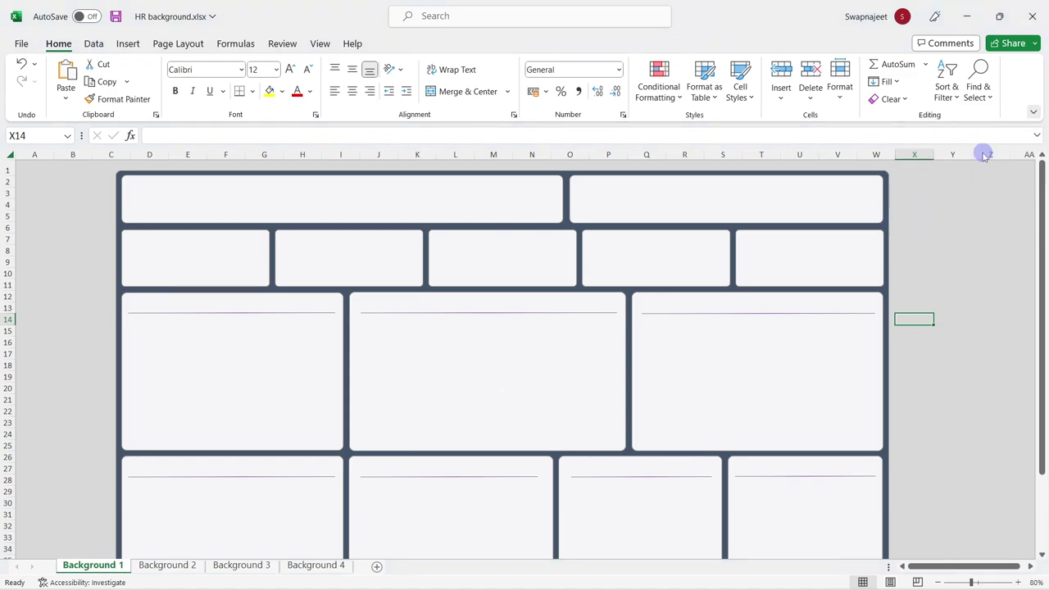
{"action": "scroll", "coordinate": [84, 267], "scroll_direction": "down", "scroll_amount": 4}
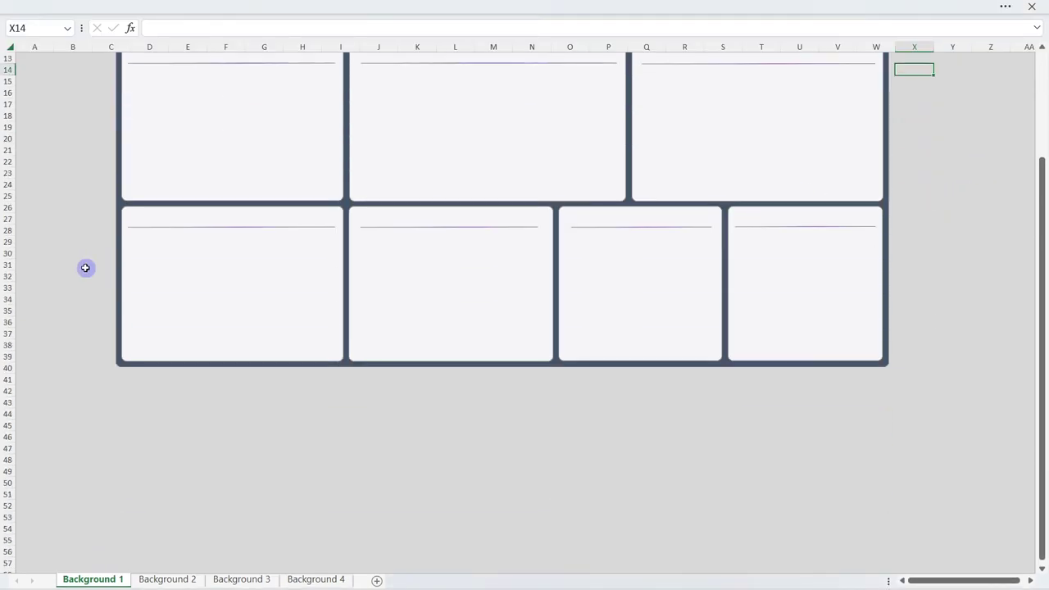
{"action": "scroll", "coordinate": [84, 268], "scroll_direction": "up", "scroll_amount": 4}
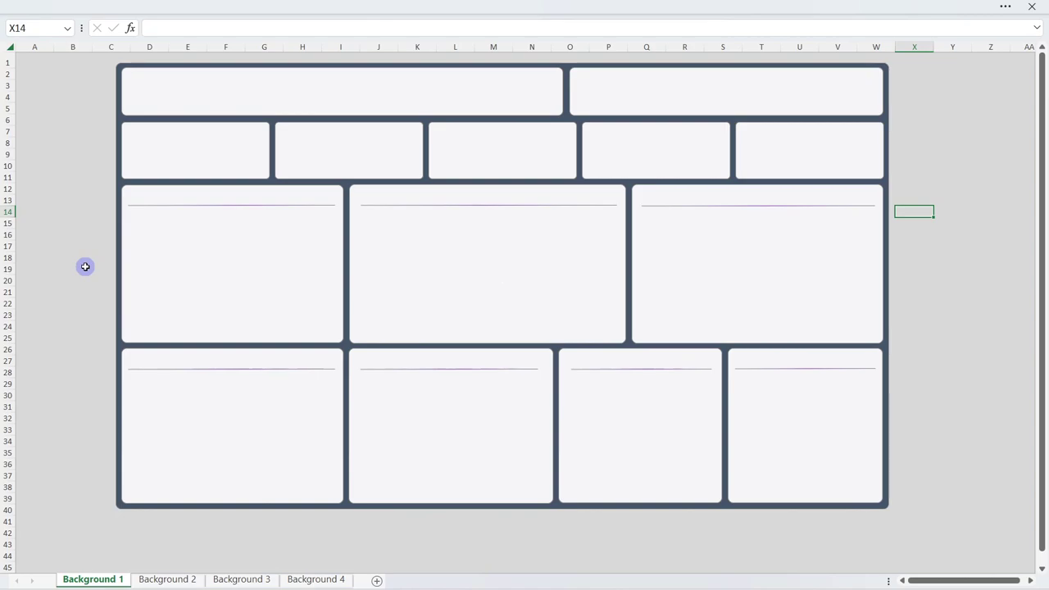
{"action": "left_click", "coordinate": [147, 254]}
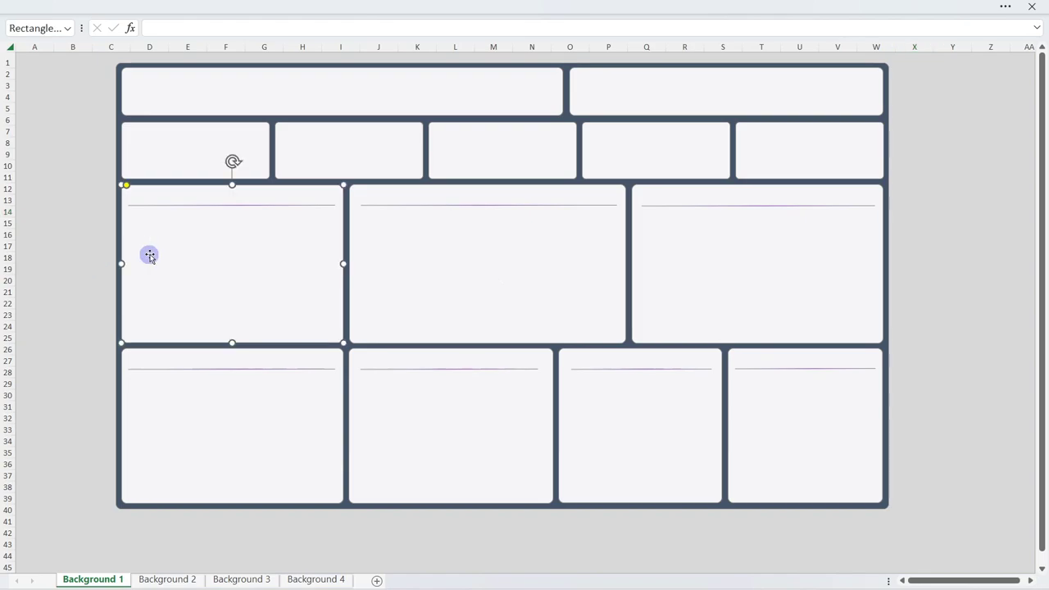
{"action": "left_click", "coordinate": [88, 247]}
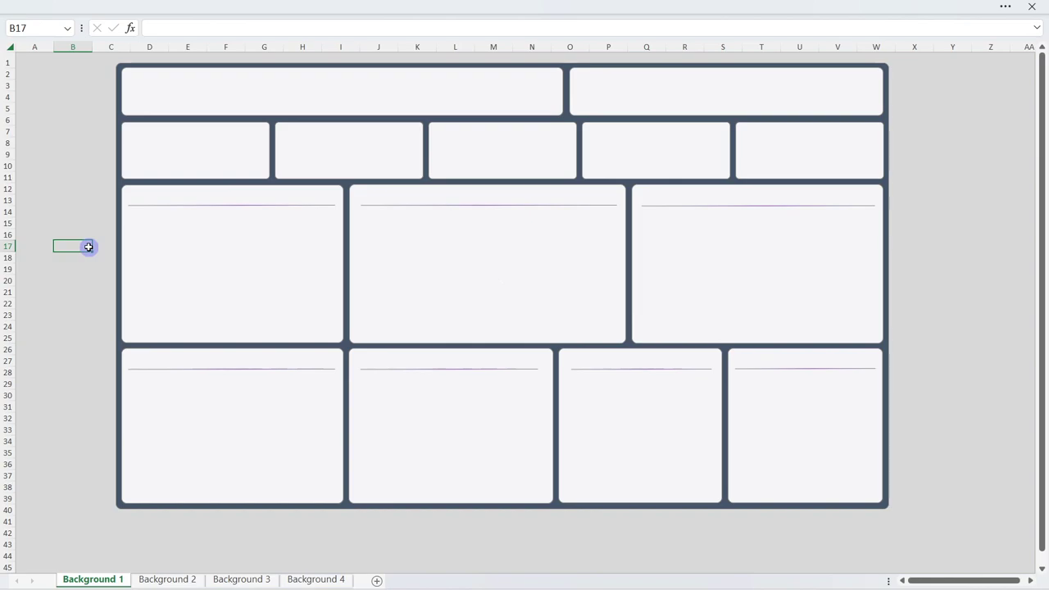
{"action": "left_click", "coordinate": [98, 503]}
Compare the Background 2, 3 and 4 layouts, then return to Background 1
{"action": "left_click", "coordinate": [164, 580]}
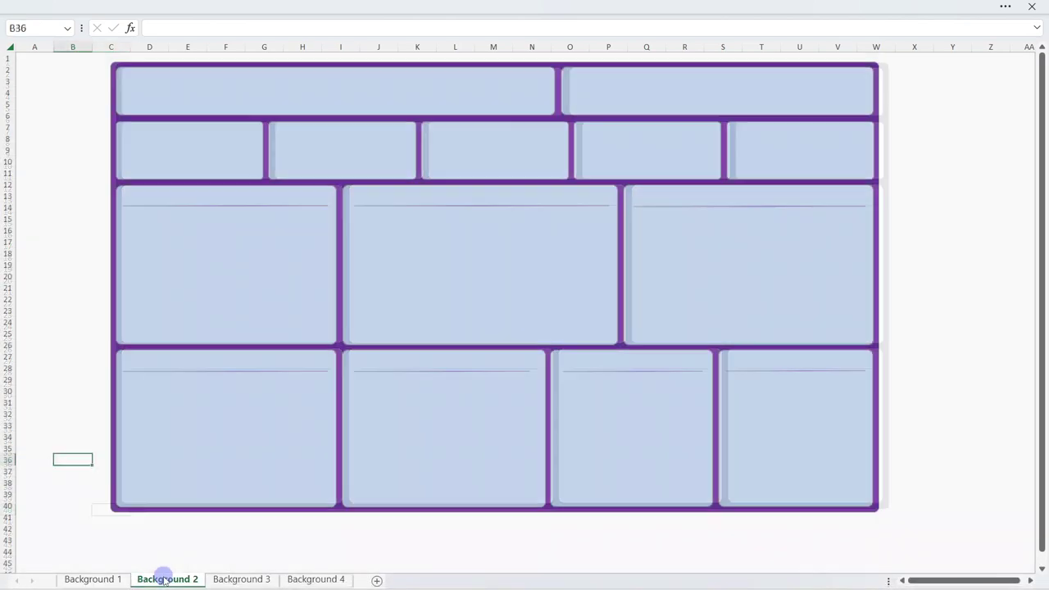
{"action": "left_click", "coordinate": [156, 531]}
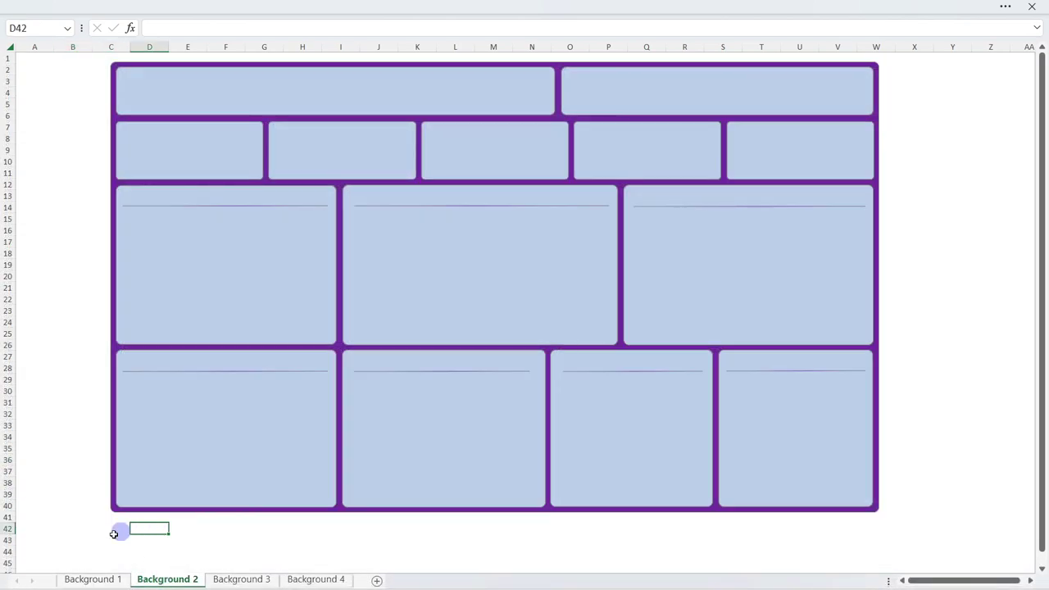
{"action": "left_click", "coordinate": [98, 579]}
{"action": "left_click", "coordinate": [82, 517]}
{"action": "left_click", "coordinate": [164, 579]}
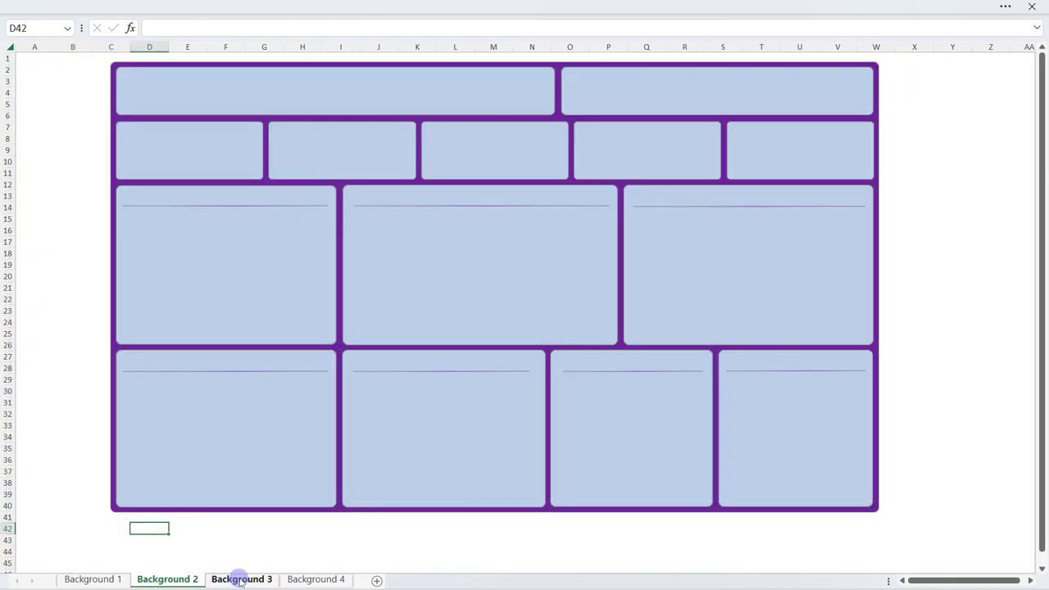
{"action": "left_click", "coordinate": [240, 580]}
{"action": "left_click", "coordinate": [303, 580]}
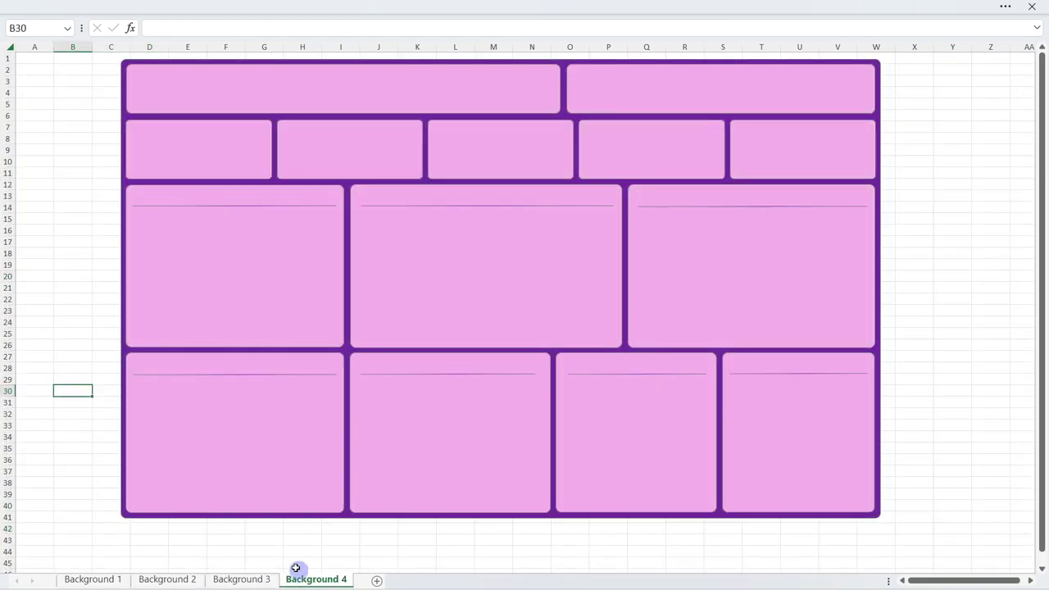
{"action": "left_click", "coordinate": [241, 579]}
{"action": "left_click", "coordinate": [167, 579]}
{"action": "left_click", "coordinate": [103, 573]}
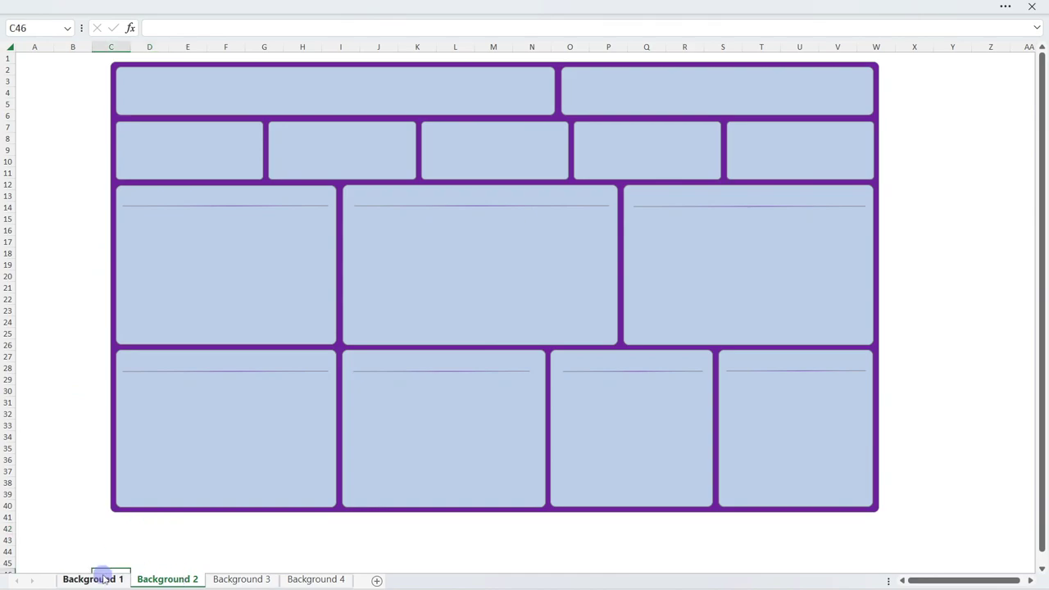
{"action": "left_click", "coordinate": [102, 580]}
{"action": "left_click", "coordinate": [55, 485]}
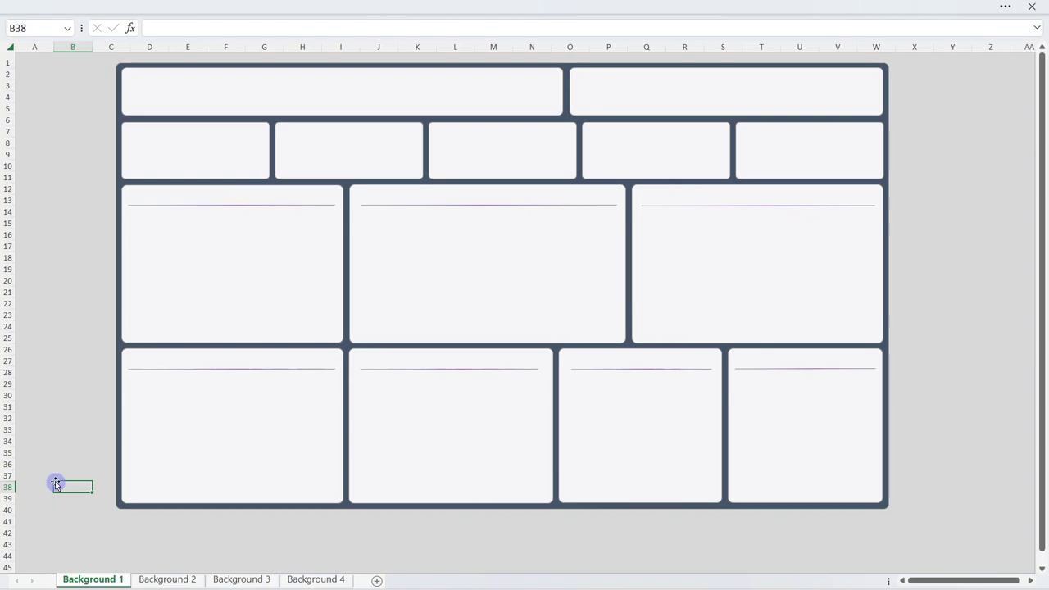
Check the sheet extent to AA42 and select the grey Background 1 panel group
{"action": "left_click", "coordinate": [48, 339]}
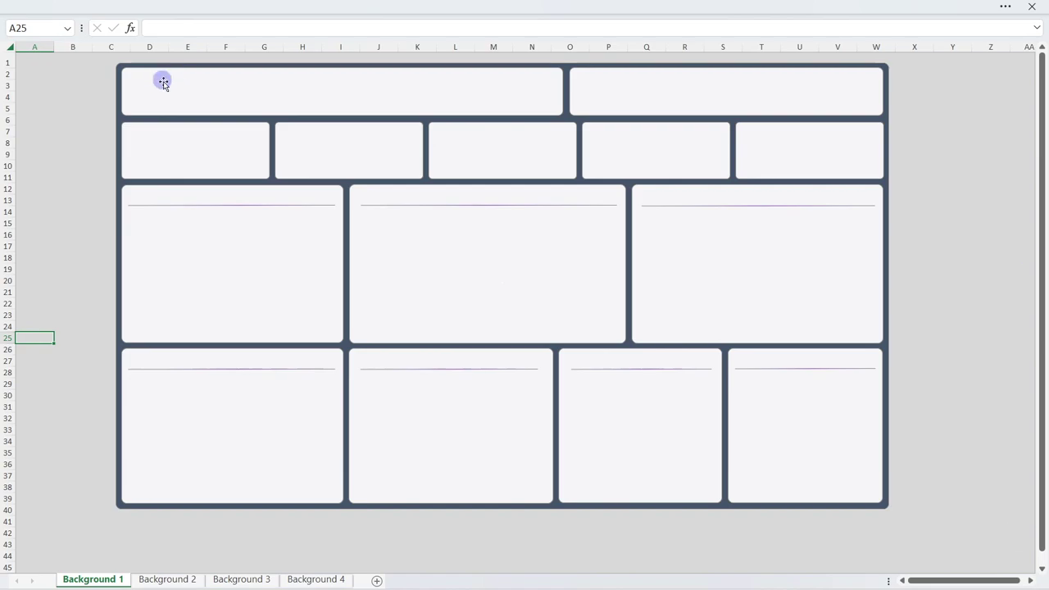
{"action": "key", "text": "ctrl+End"}
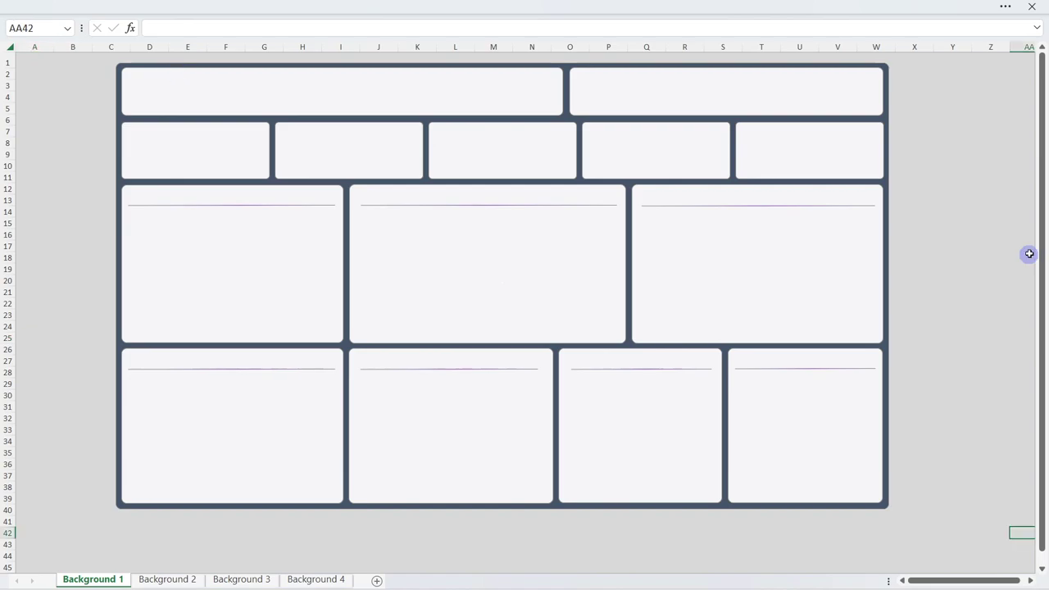
{"action": "left_click", "coordinate": [236, 228]}
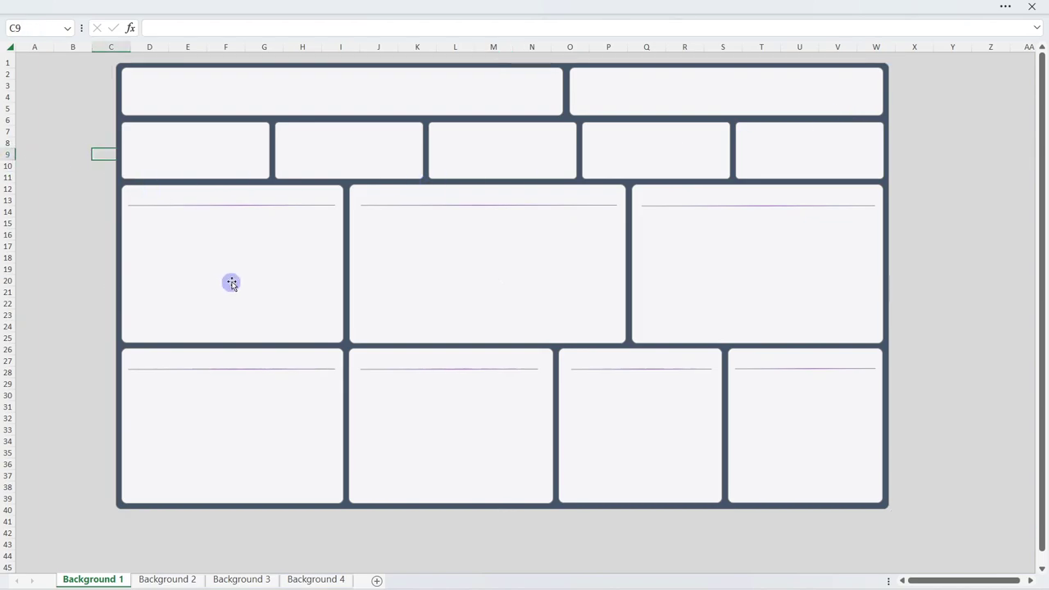
{"action": "left_click", "coordinate": [251, 257]}
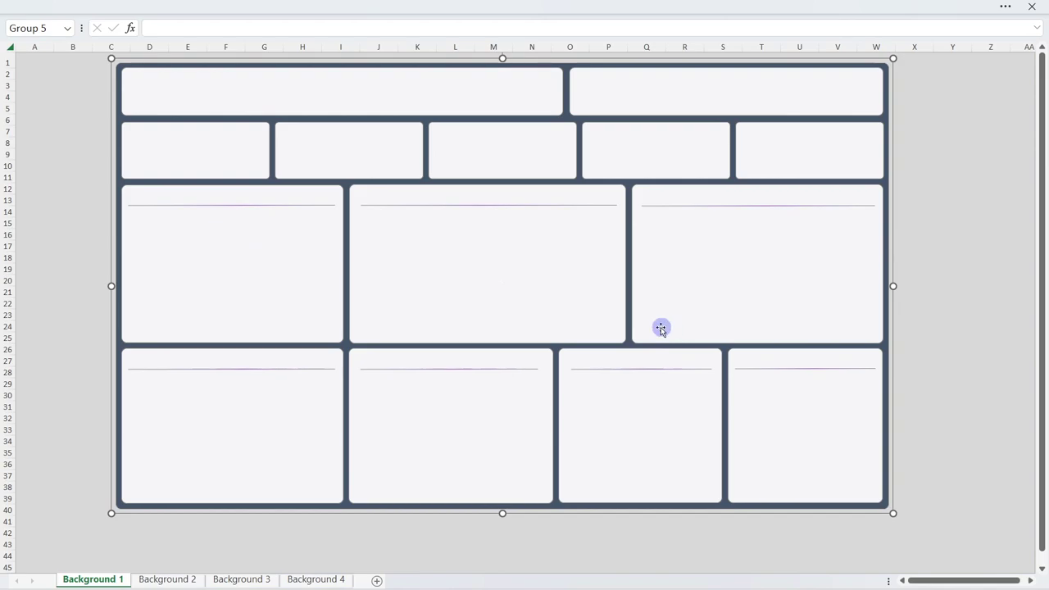
Paste the grey background group at cell C4 on a new Sheet4 in HR ANALYSIS NEW
{"action": "mouse_move", "coordinate": [402, 587]}
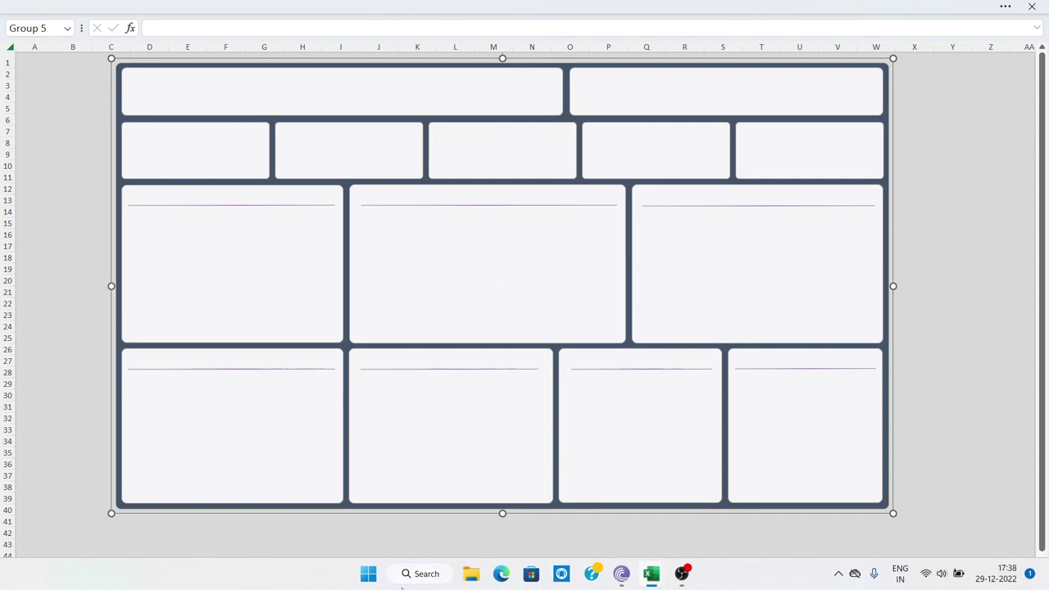
{"action": "mouse_move", "coordinate": [660, 580]}
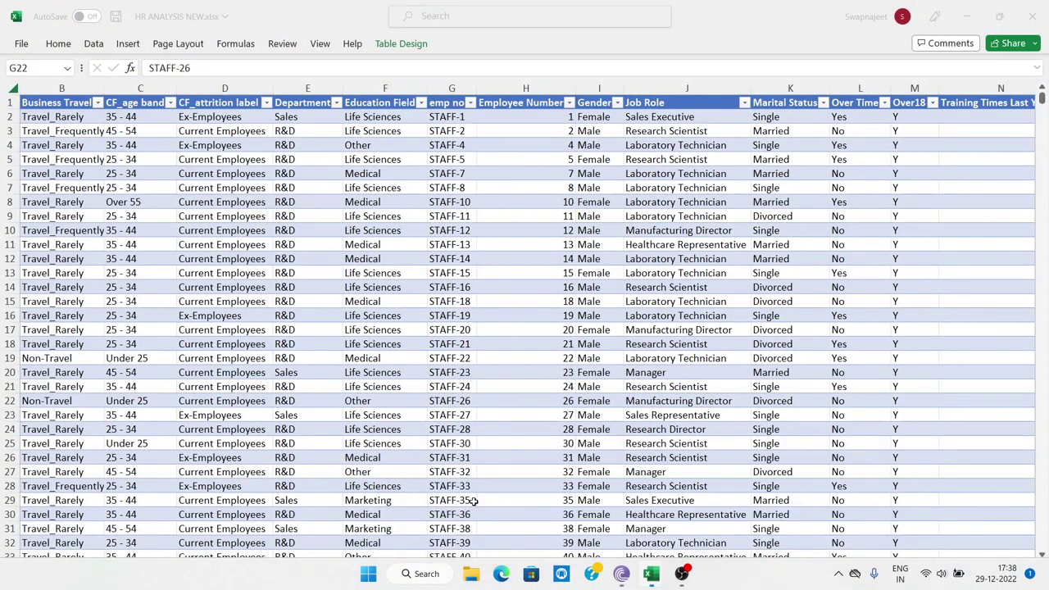
{"action": "left_click", "coordinate": [545, 532]}
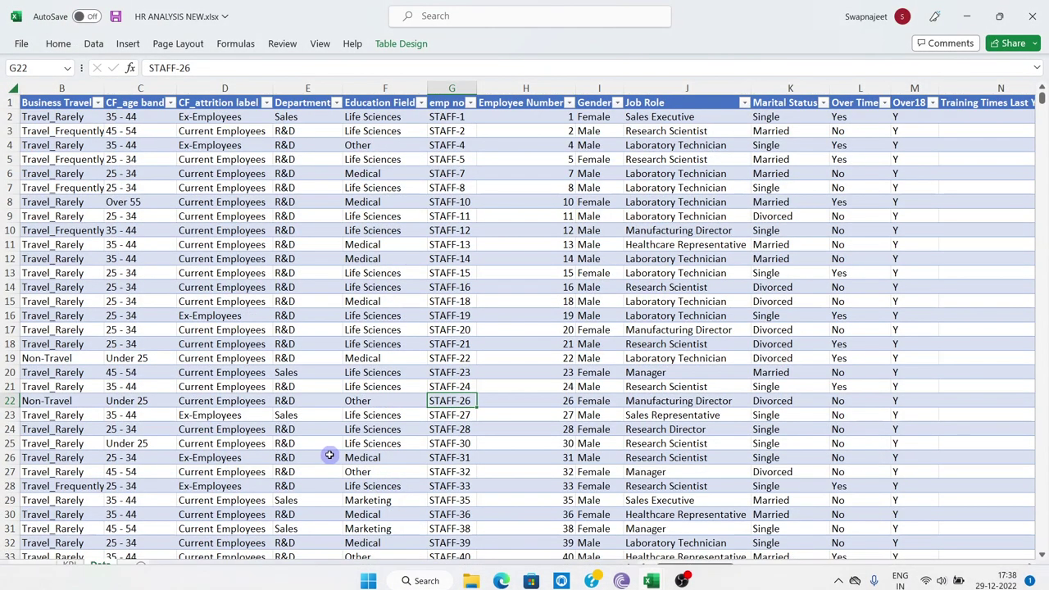
{"action": "left_click", "coordinate": [135, 565]}
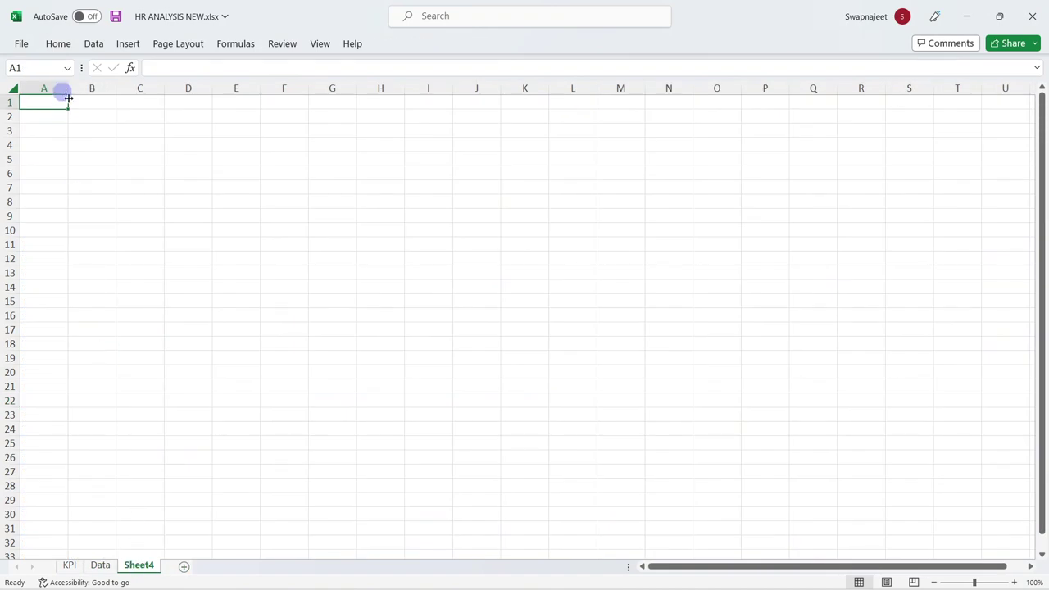
{"action": "left_click", "coordinate": [129, 146]}
{"action": "key", "text": "ctrl+v"}
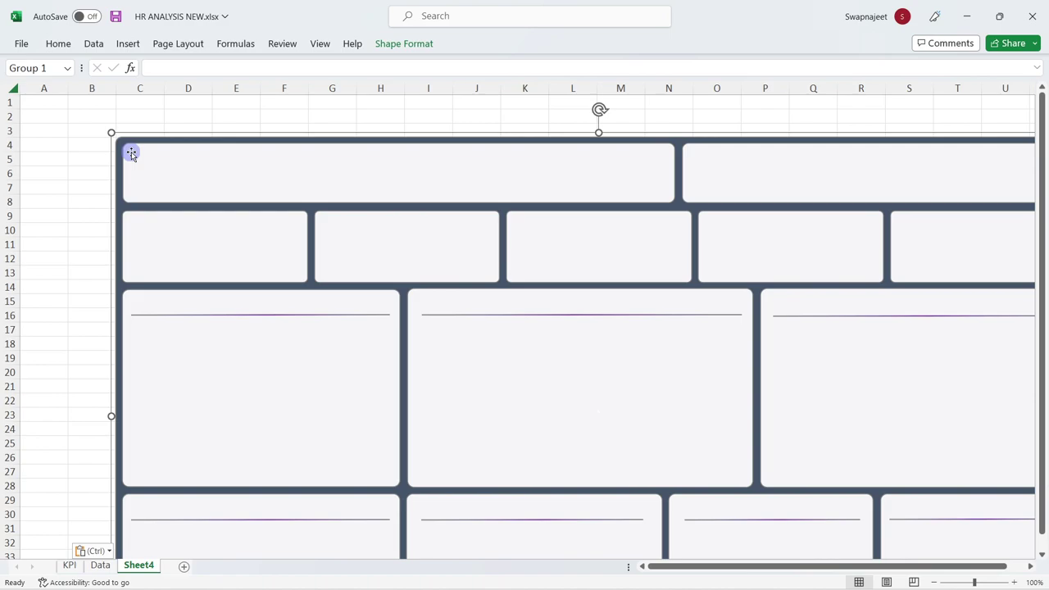
Zoom Sheet4 out to 80% and nudge the background up once and right twice
{"action": "left_click", "coordinate": [935, 582]}
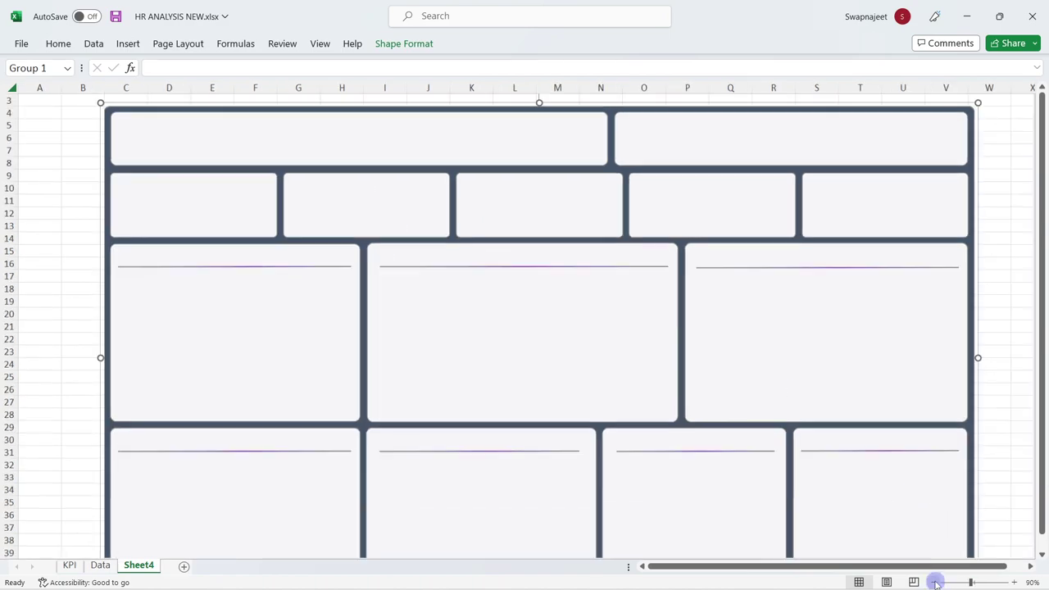
{"action": "left_click", "coordinate": [934, 582]}
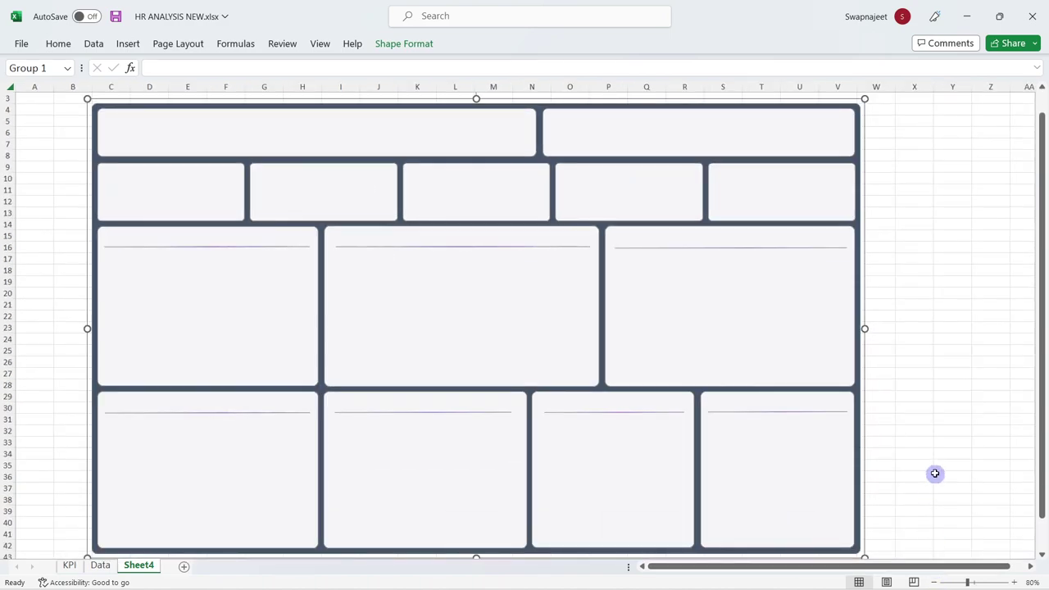
{"action": "scroll", "coordinate": [935, 474], "scroll_direction": "down", "scroll_amount": 1}
{"action": "scroll", "coordinate": [935, 474], "scroll_direction": "up", "scroll_amount": 2}
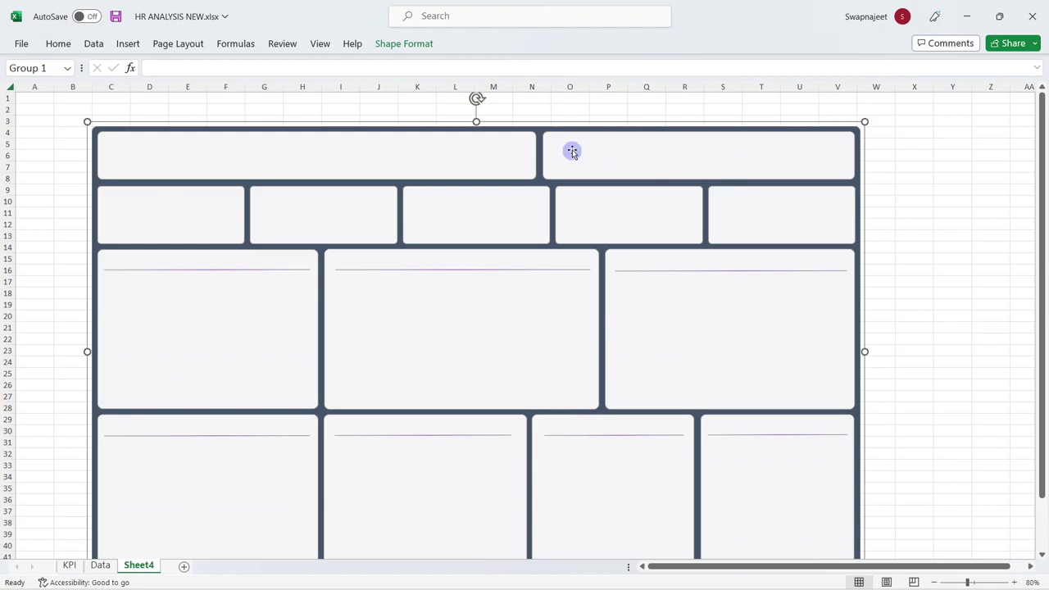
{"action": "key", "text": "Up"}
{"action": "key", "text": "Up"}
{"action": "key", "text": "Up"}
{"action": "key", "text": "Up"}
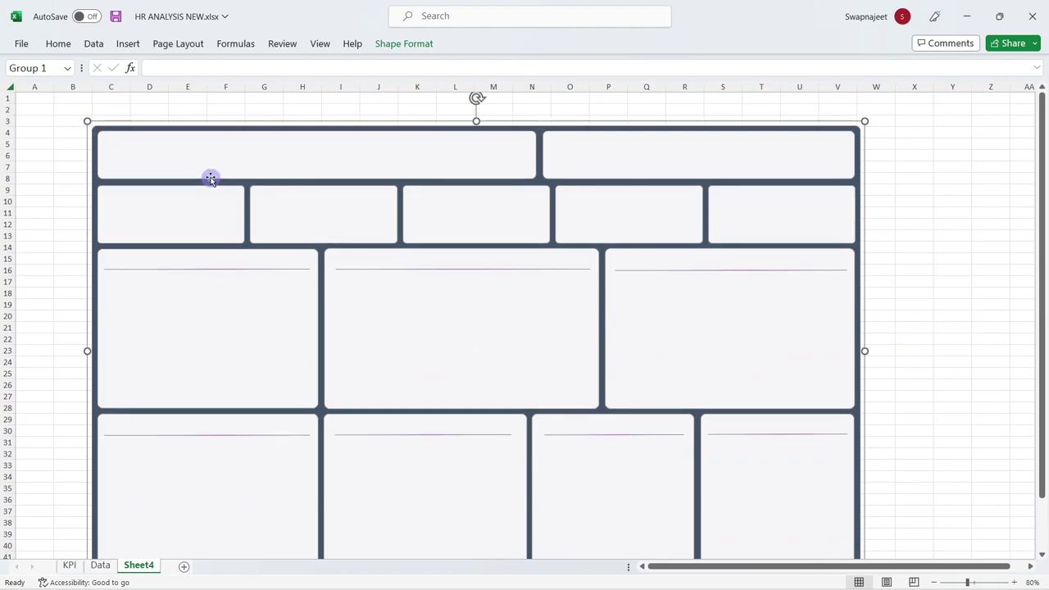
{"action": "key", "text": "Right"}
{"action": "key", "text": "Right"}
{"action": "key", "text": "Right"}
{"action": "key", "text": "Right"}
{"action": "key", "text": "Right"}
{"action": "key", "text": "Right"}
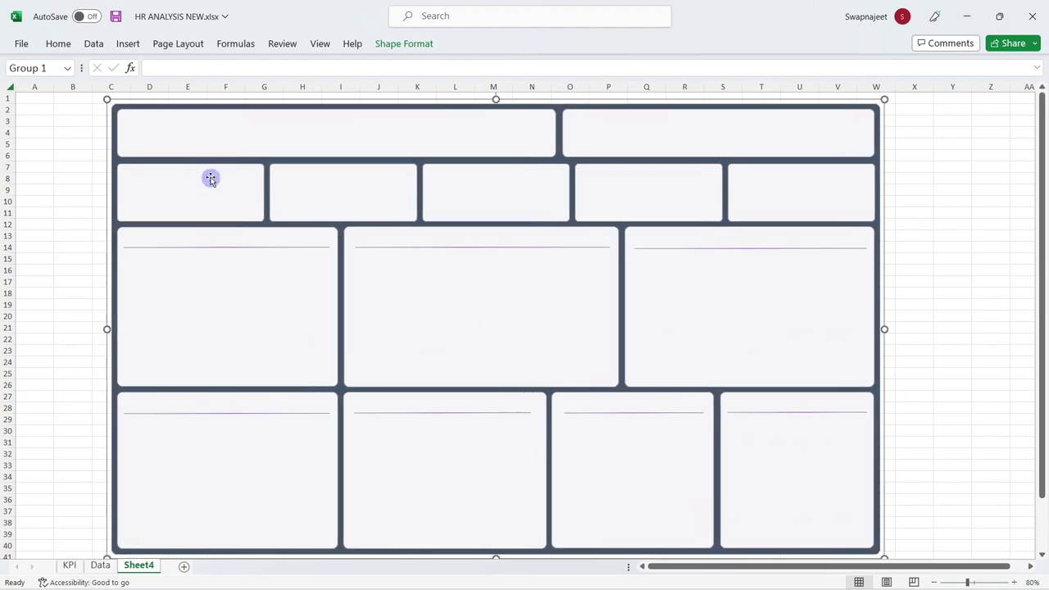
{"action": "key", "text": "Right"}
{"action": "key", "text": "Right"}
{"action": "key", "text": "Right"}
{"action": "key", "text": "Right"}
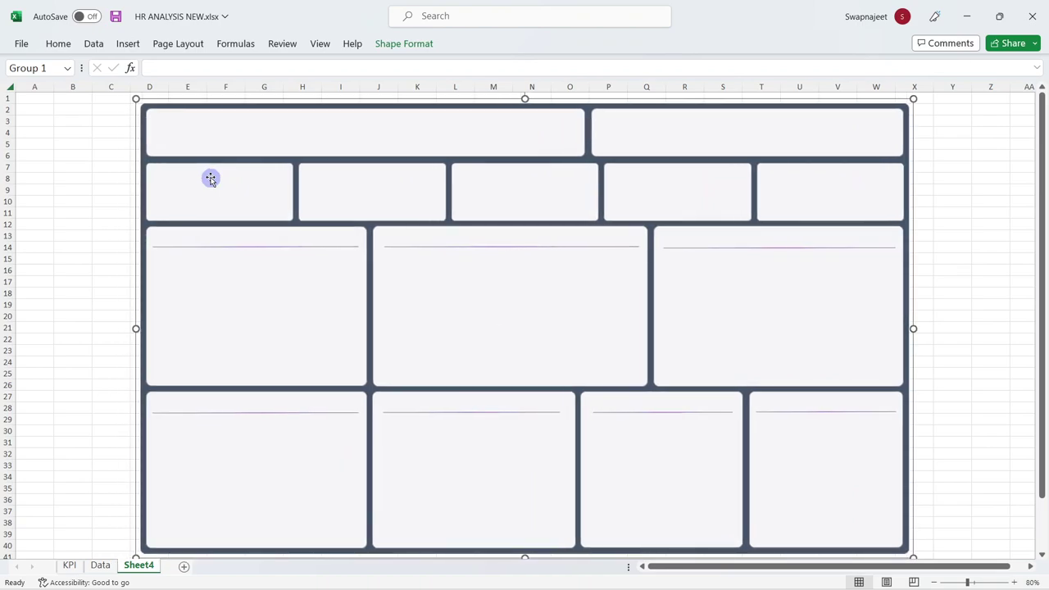
{"action": "left_click", "coordinate": [46, 191]}
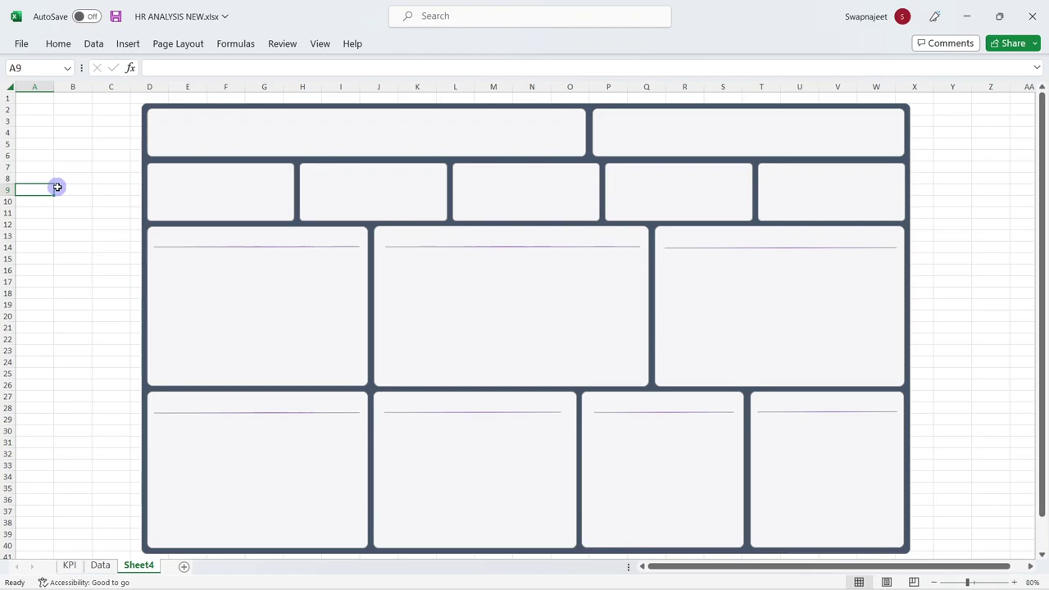
Nudge the panel background group up once more and deselect it
{"action": "left_click", "coordinate": [360, 274]}
{"action": "key", "text": "Up"}
{"action": "key", "text": "Up"}
{"action": "key", "text": "Up"}
{"action": "key", "text": "Up"}
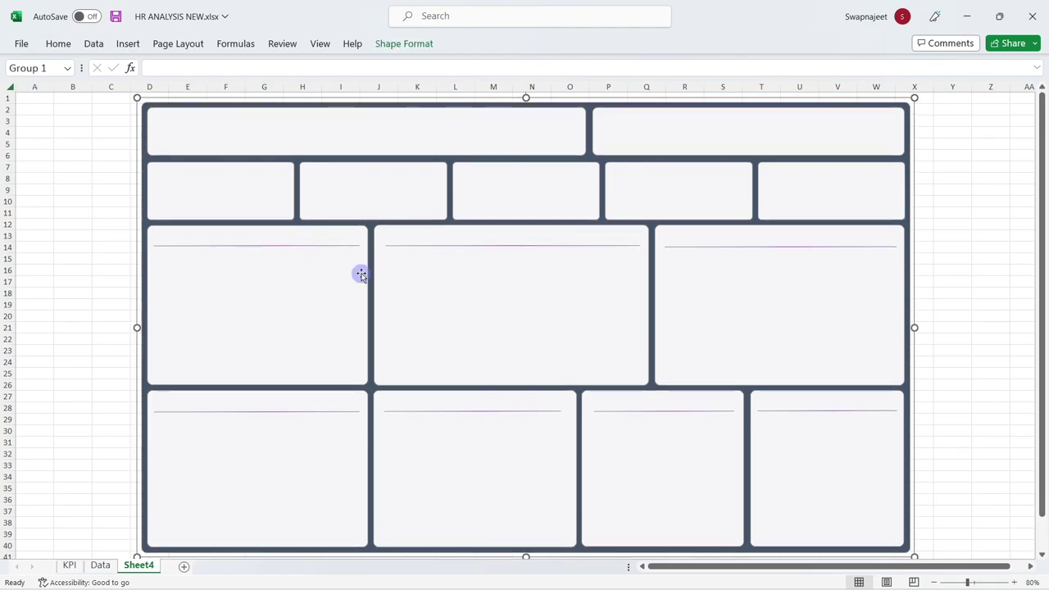
{"action": "left_click", "coordinate": [57, 273]}
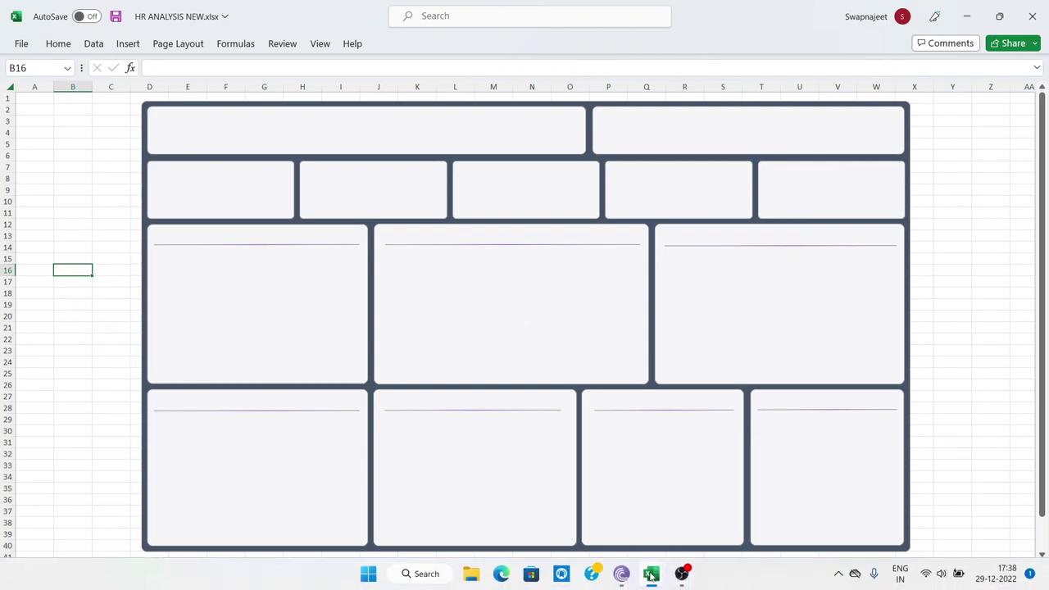
{"action": "mouse_move", "coordinate": [652, 576]}
{"action": "left_click", "coordinate": [541, 512]}
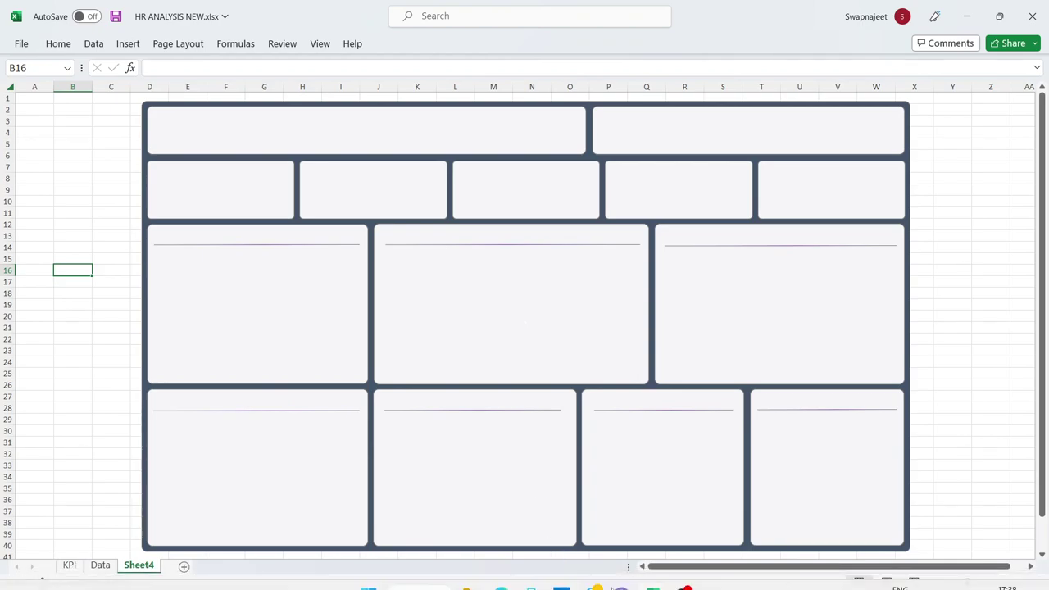
Switch to the HR background workbook and select the panel layout group
{"action": "left_click", "coordinate": [752, 525]}
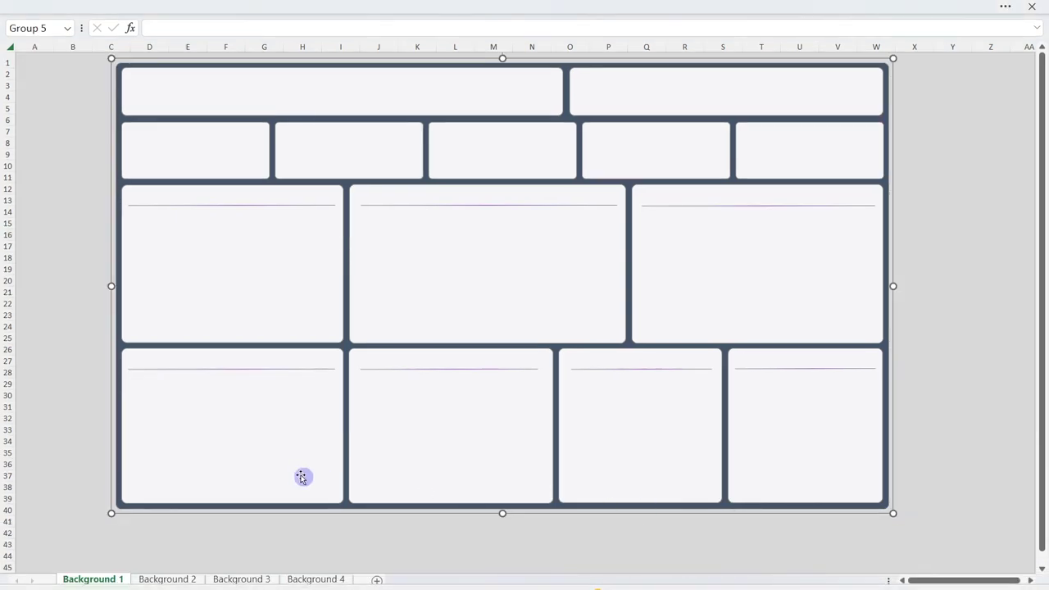
{"action": "left_click", "coordinate": [101, 433]}
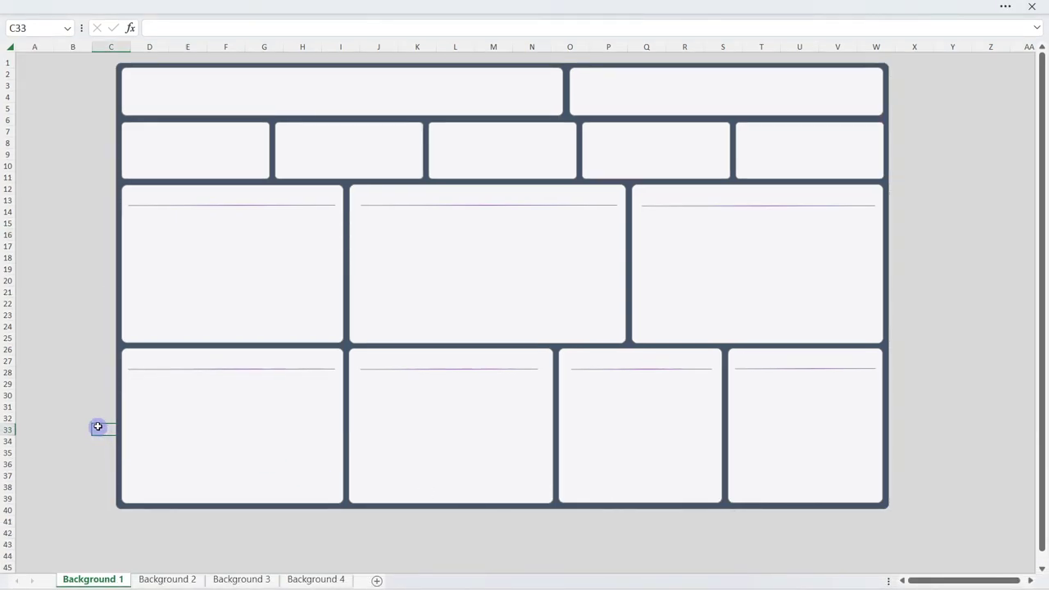
{"action": "scroll", "coordinate": [97, 427], "scroll_direction": "down", "scroll_amount": 2}
{"action": "scroll", "coordinate": [98, 427], "scroll_direction": "up", "scroll_amount": 2}
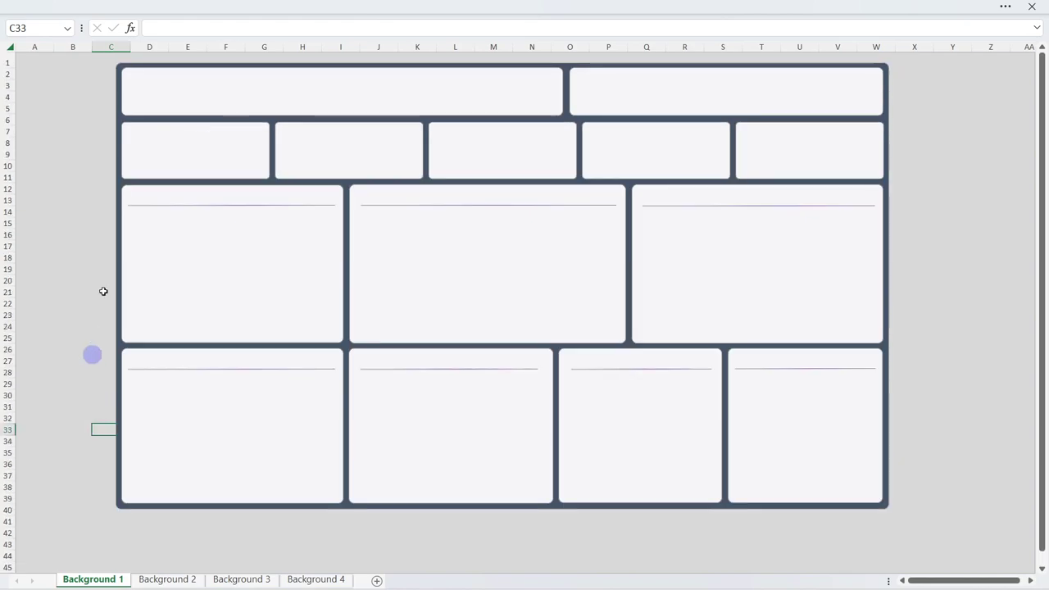
{"action": "left_click", "coordinate": [172, 105]}
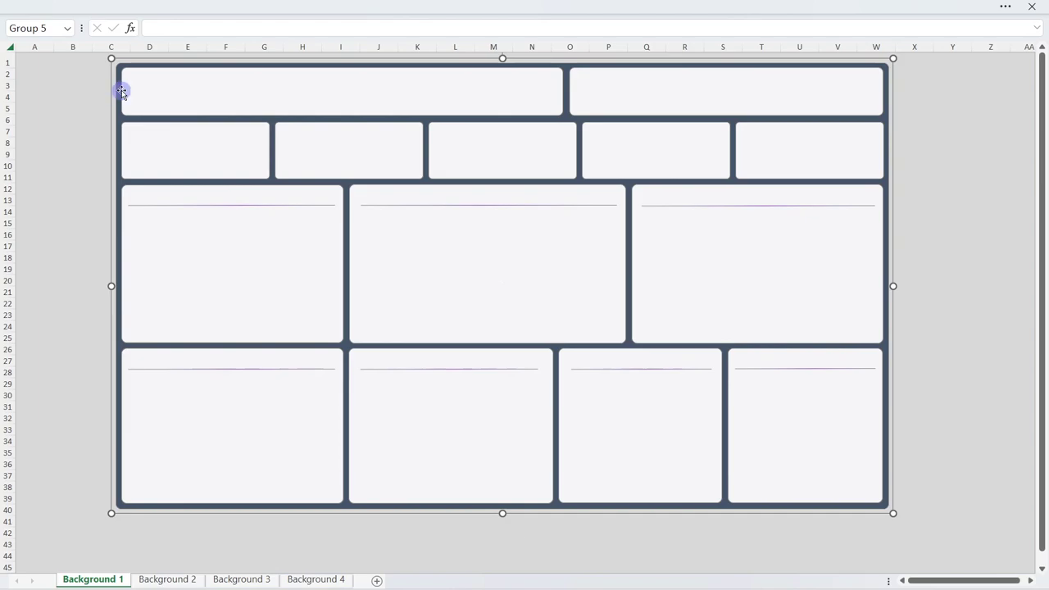
Add every inner panel to the selection: top, second, third and bottom rows
{"action": "left_click", "coordinate": [186, 92]}
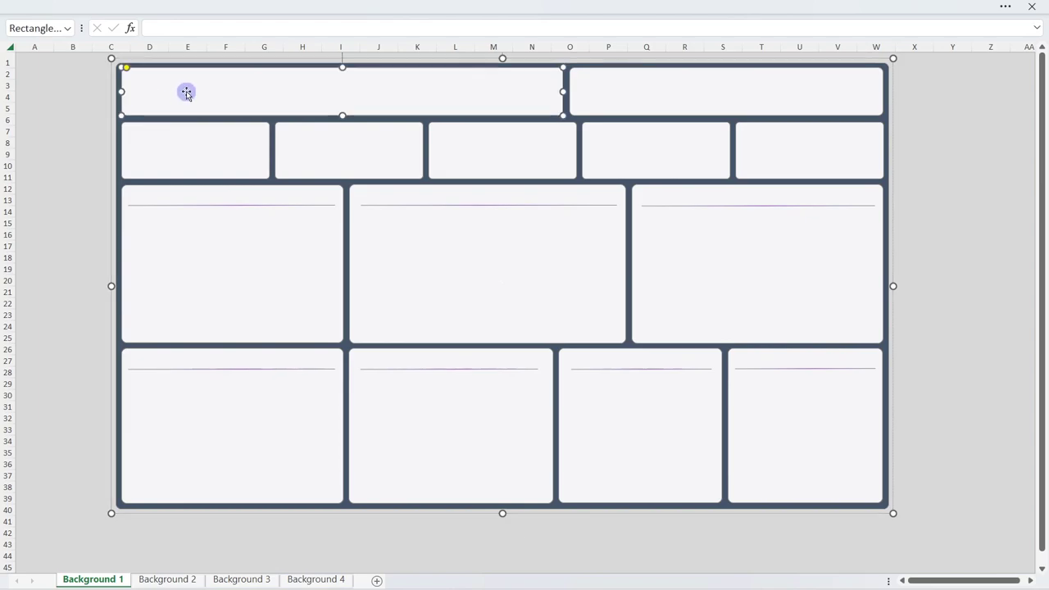
{"action": "left_click", "coordinate": [624, 101], "text": "shift"}
{"action": "left_click", "coordinate": [227, 161], "text": "shift"}
{"action": "left_click", "coordinate": [349, 153], "text": "shift"}
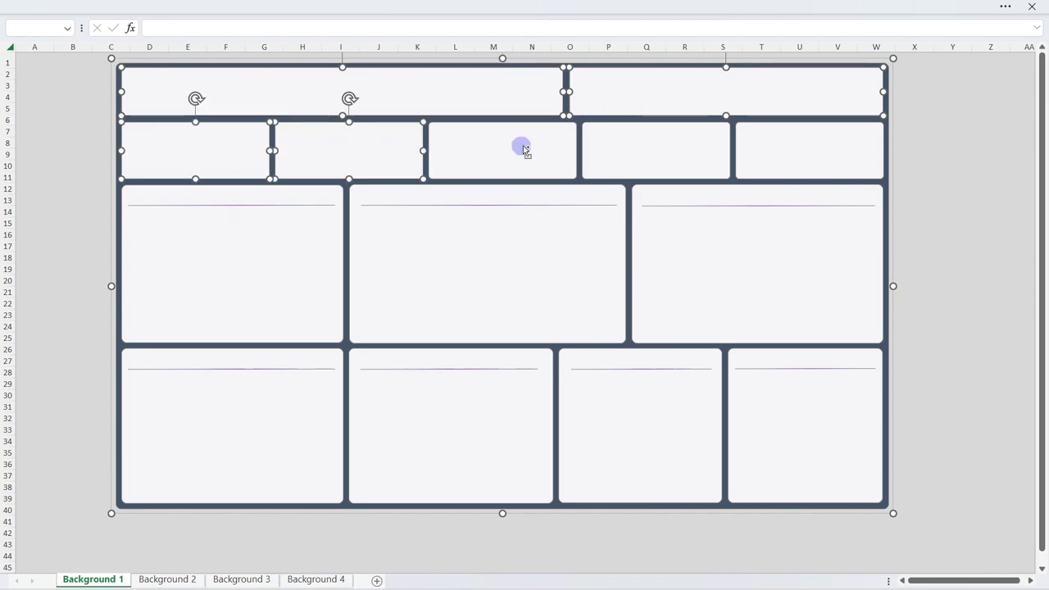
{"action": "left_click", "coordinate": [521, 146], "text": "shift"}
{"action": "left_click", "coordinate": [659, 136], "text": "shift"}
{"action": "left_click", "coordinate": [831, 156], "text": "shift"}
{"action": "left_click", "coordinate": [751, 247], "text": "shift"}
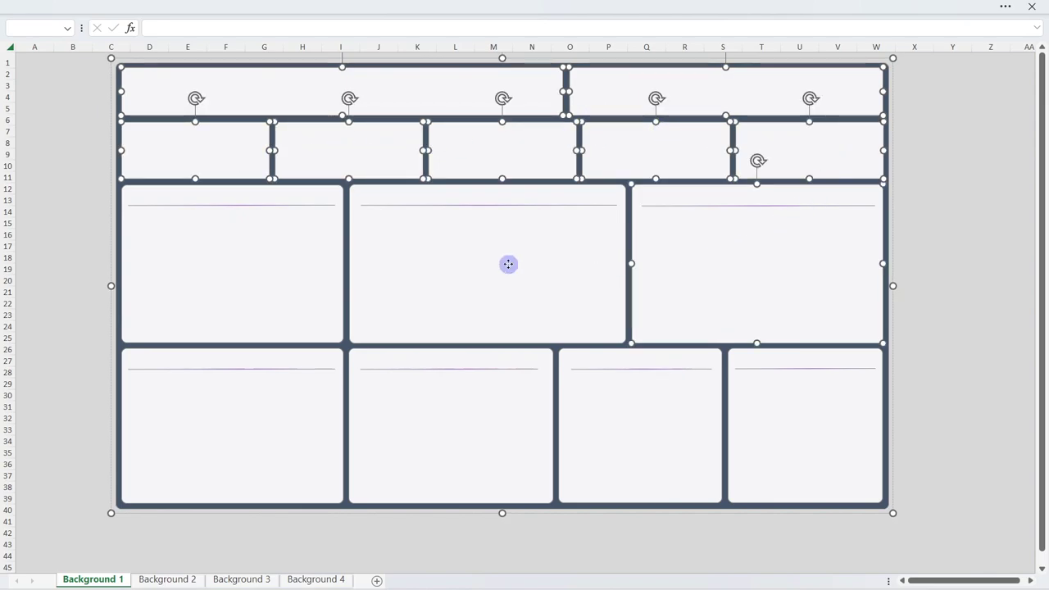
{"action": "left_click", "coordinate": [509, 262], "text": "shift"}
{"action": "left_click", "coordinate": [288, 281], "text": "shift"}
{"action": "left_click", "coordinate": [288, 418], "text": "shift"}
{"action": "left_click", "coordinate": [476, 408], "text": "shift"}
{"action": "left_click", "coordinate": [677, 418], "text": "shift"}
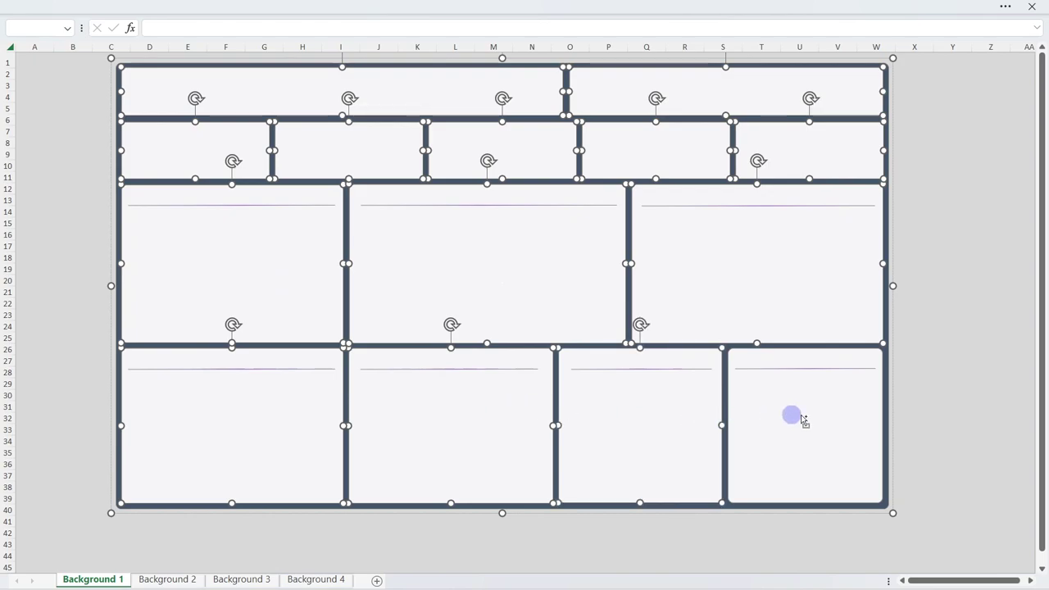
{"action": "left_click", "coordinate": [796, 414], "text": "shift"}
Fill the selected inner panels with Orange, Accent 2, Lighter 60%
{"action": "right_click", "coordinate": [787, 401]}
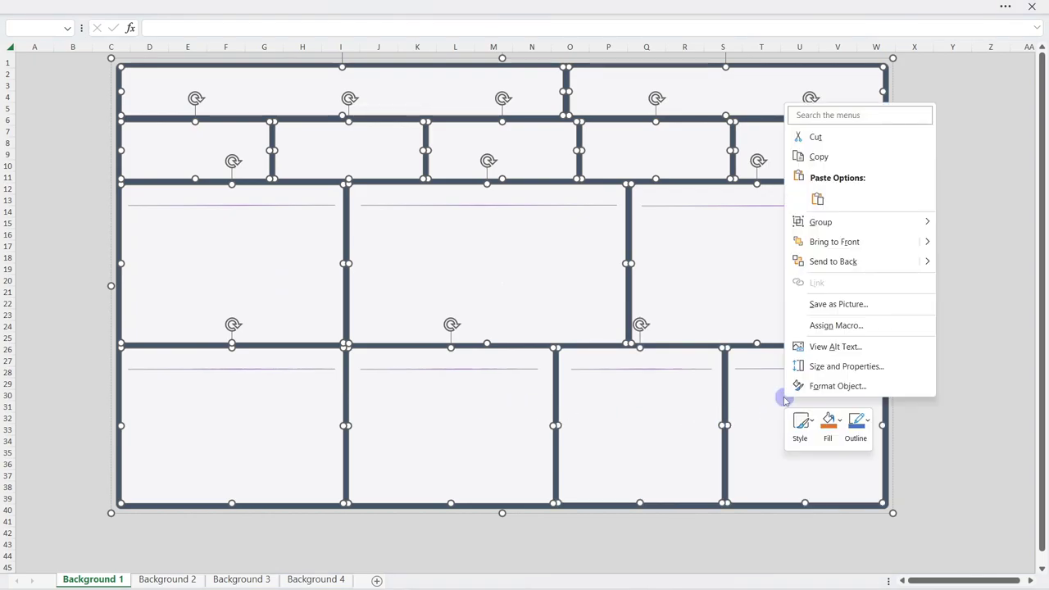
{"action": "left_click", "coordinate": [837, 385]}
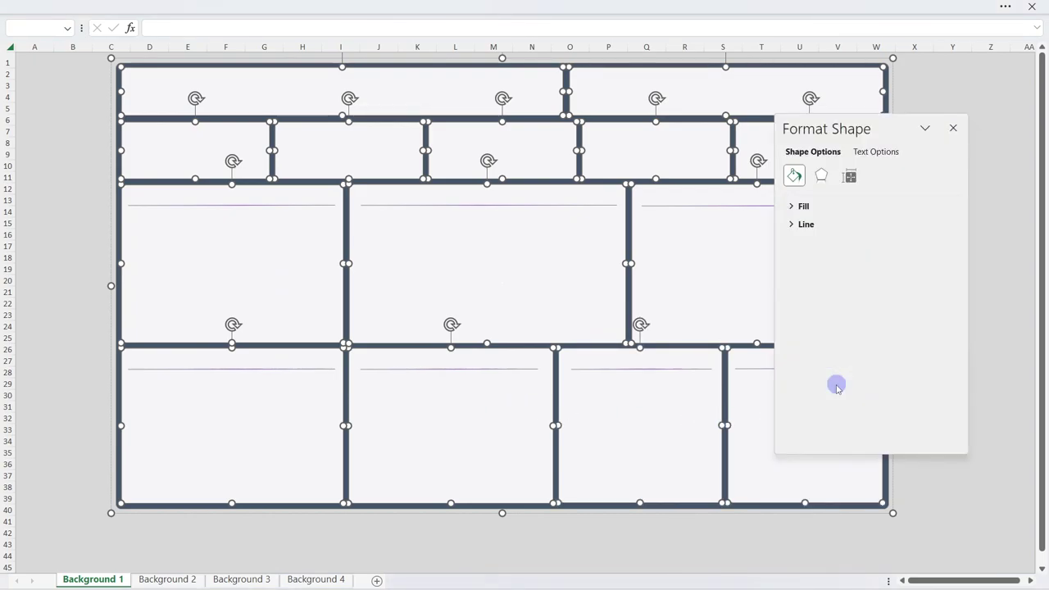
{"action": "left_click", "coordinate": [804, 208]}
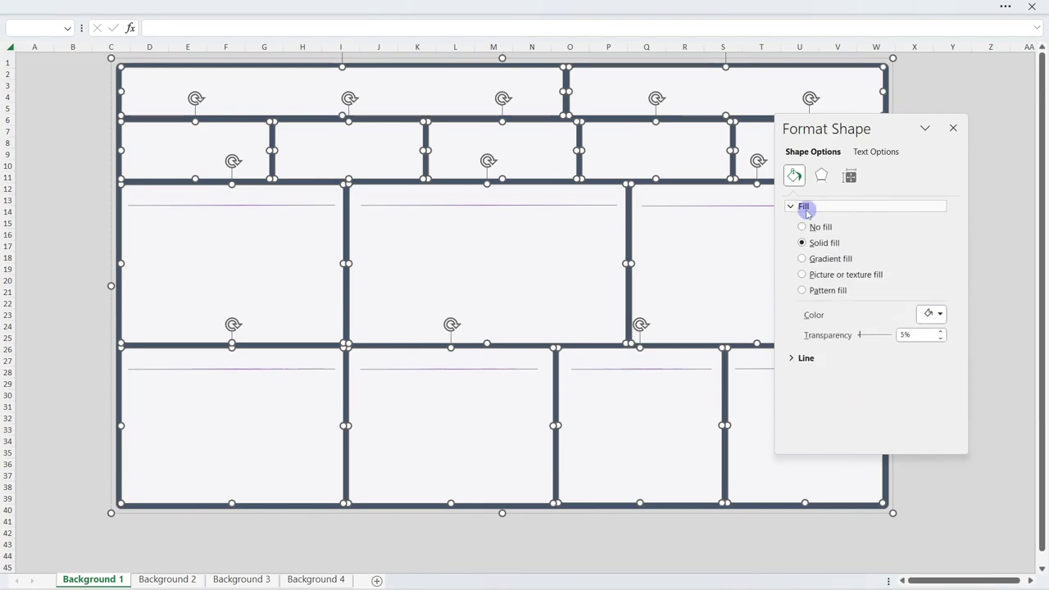
{"action": "left_click", "coordinate": [938, 313]}
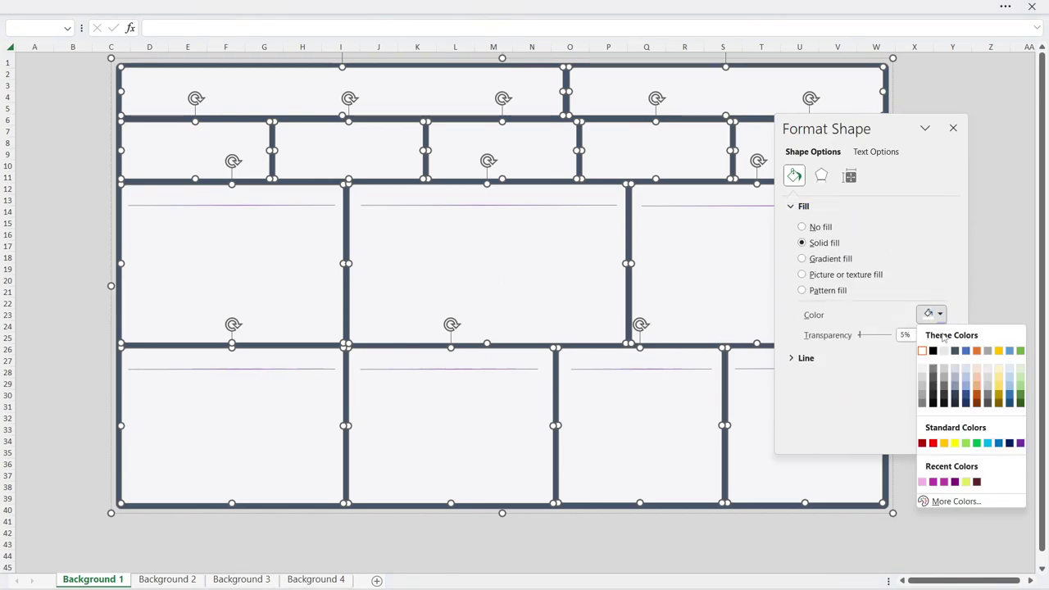
{"action": "left_click", "coordinate": [966, 378]}
{"action": "left_click", "coordinate": [939, 314]}
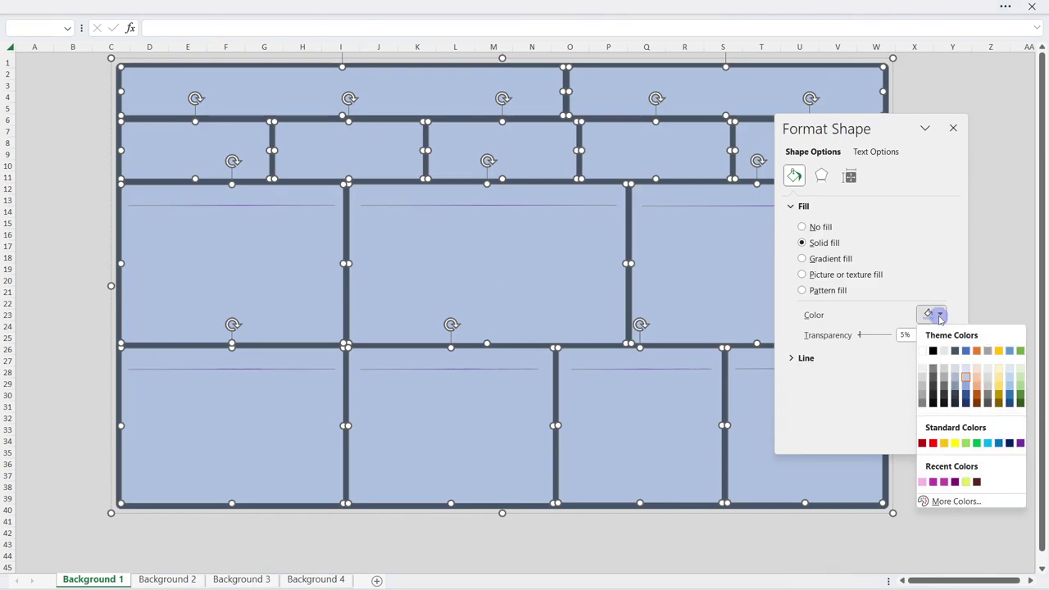
{"action": "left_click", "coordinate": [975, 379]}
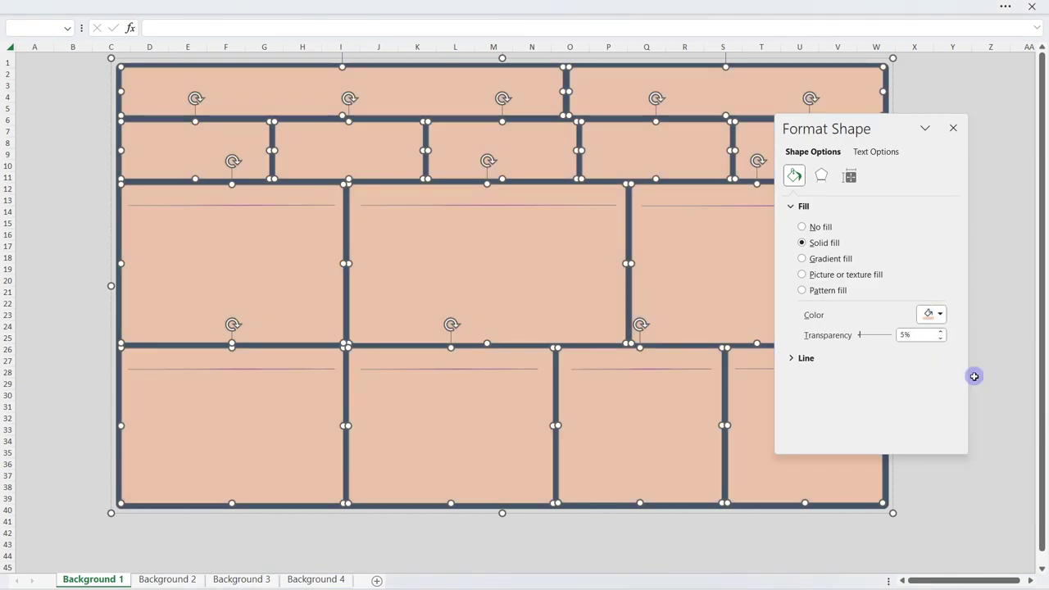
{"action": "left_click", "coordinate": [953, 127]}
{"action": "left_click", "coordinate": [85, 171]}
Select the outer frame rectangle inside the panel layout group
{"action": "left_click", "coordinate": [116, 160]}
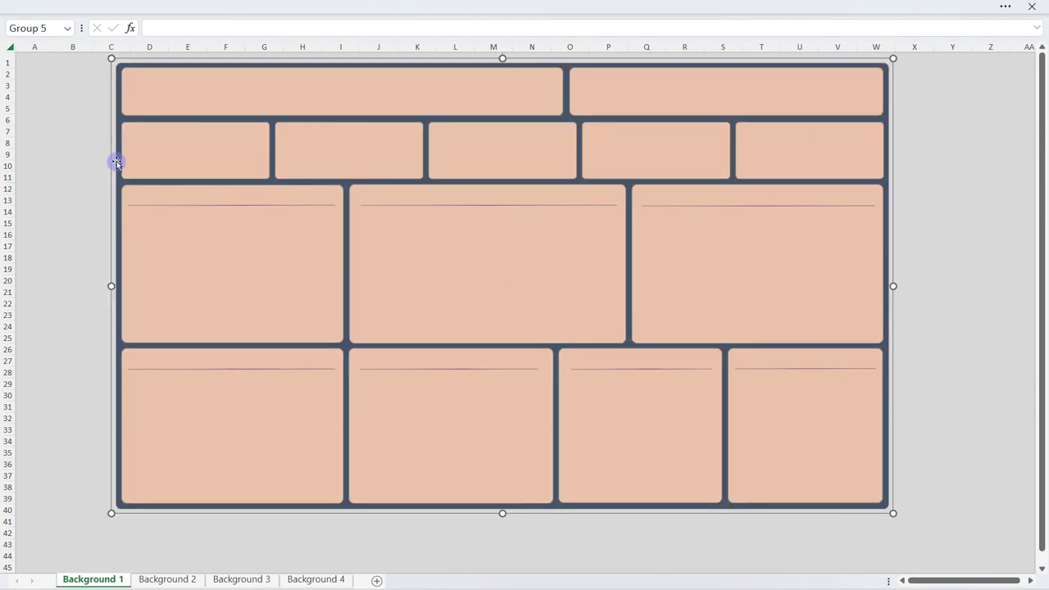
{"action": "left_click", "coordinate": [119, 156]}
{"action": "left_click", "coordinate": [120, 64]}
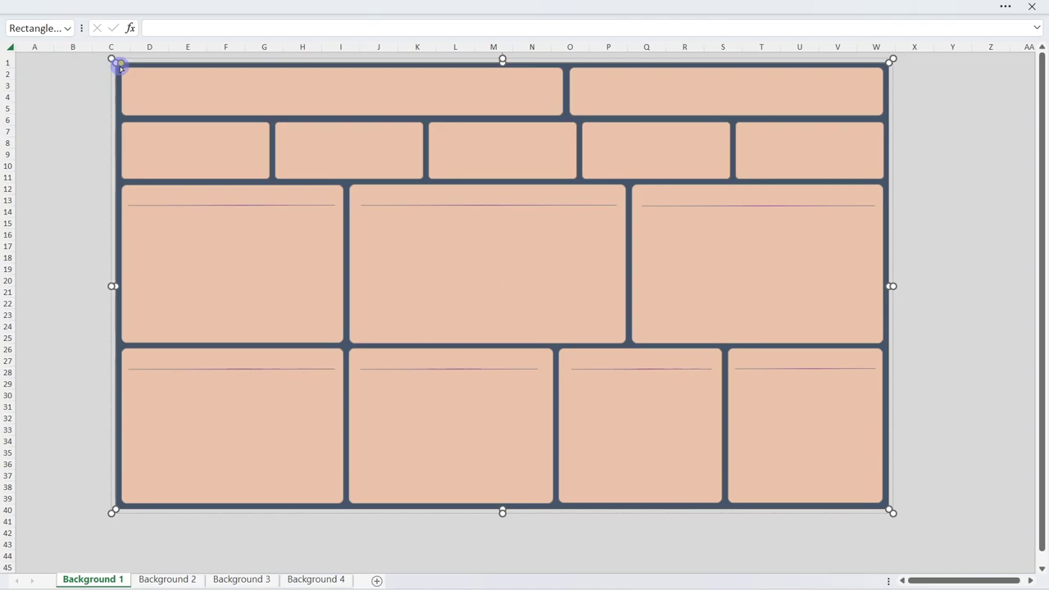
{"action": "left_click", "coordinate": [74, 119]}
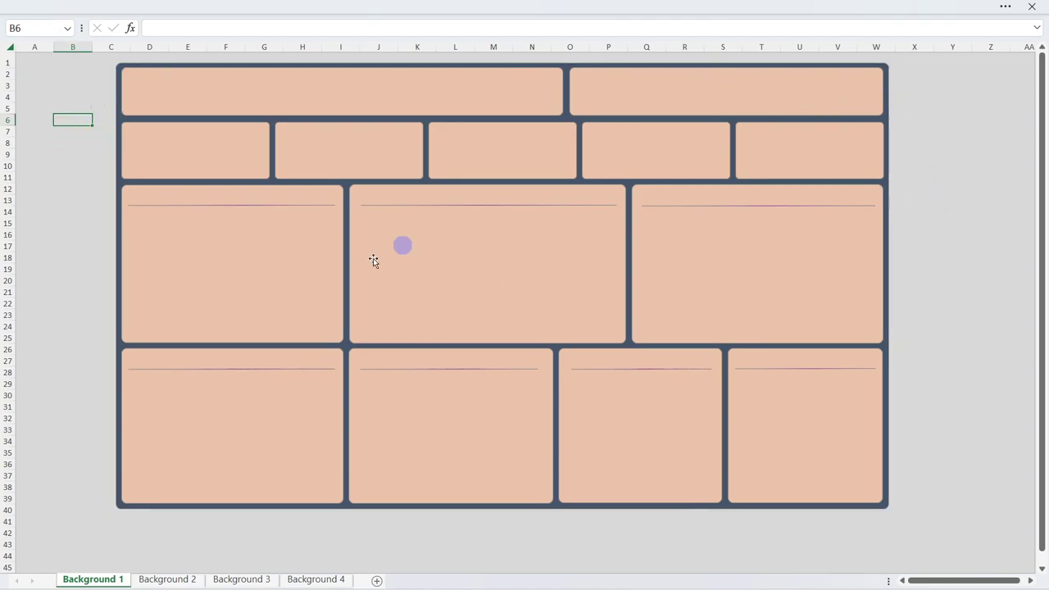
{"action": "left_click", "coordinate": [98, 228]}
{"action": "left_click", "coordinate": [115, 183]}
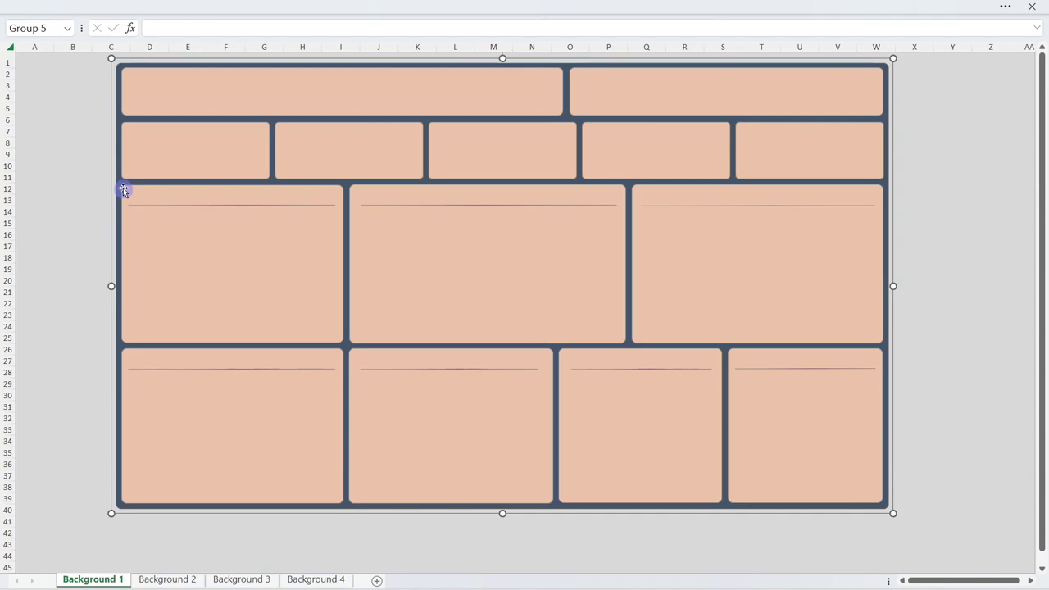
{"action": "left_click", "coordinate": [114, 181]}
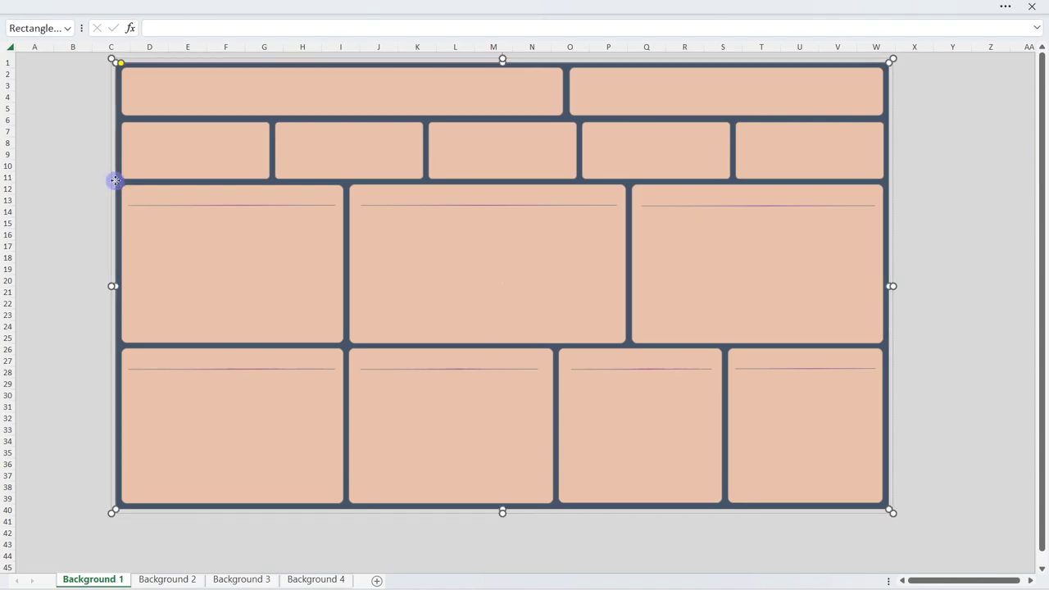
Set the outer frame's fill to dark navy blue
{"action": "right_click", "coordinate": [116, 180]}
{"action": "left_click", "coordinate": [184, 545]}
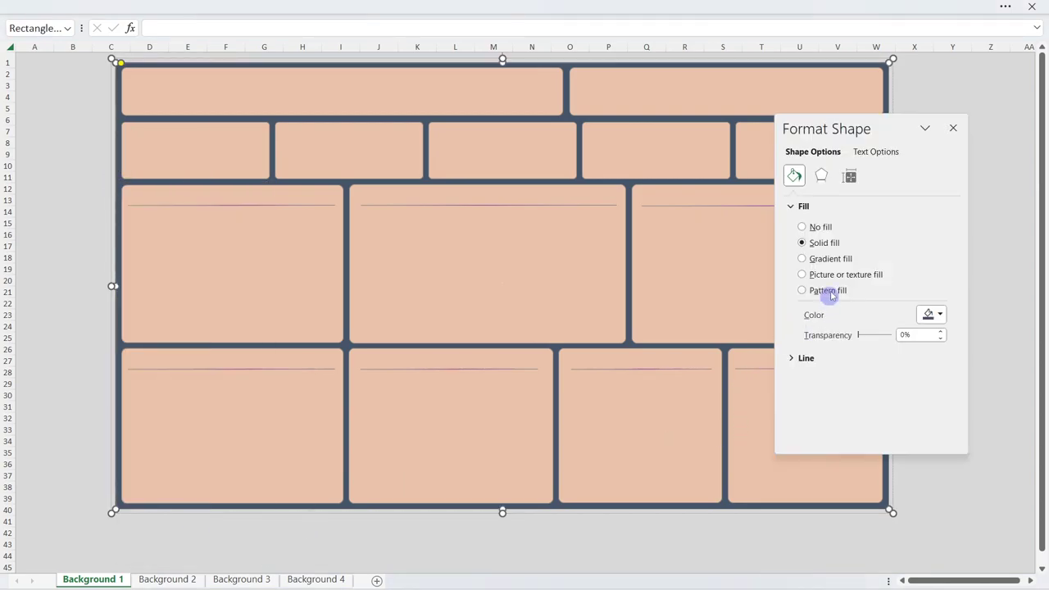
{"action": "left_click", "coordinate": [932, 314]}
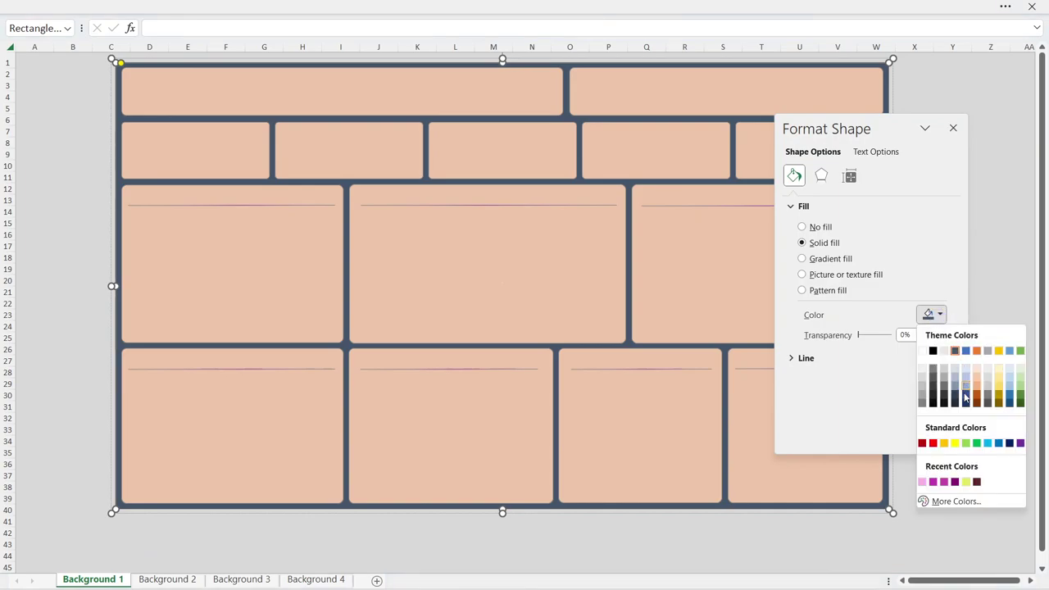
{"action": "left_click", "coordinate": [933, 368]}
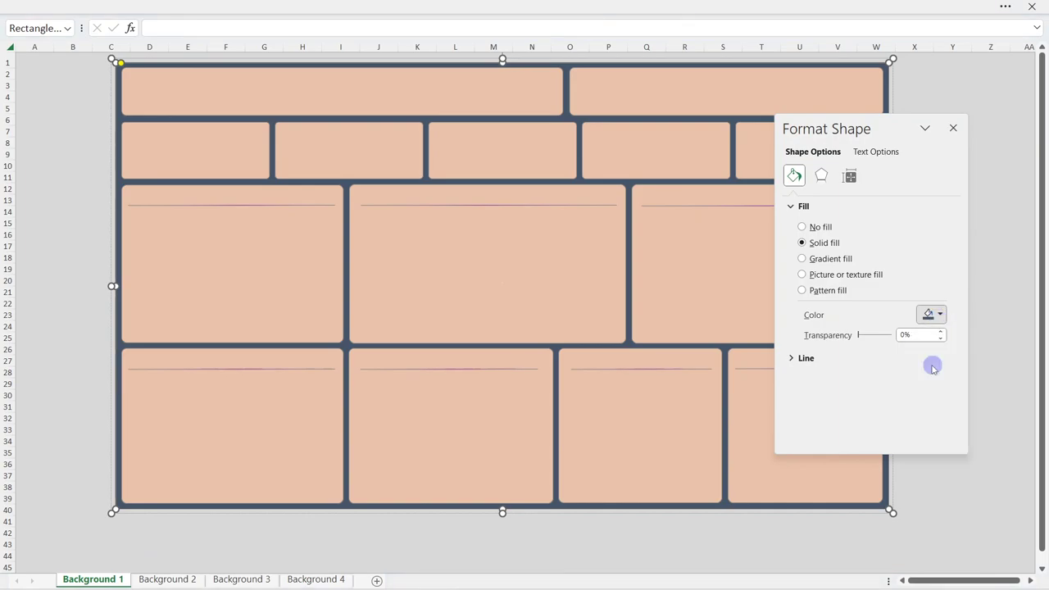
{"action": "left_click", "coordinate": [928, 315]}
{"action": "left_click", "coordinate": [933, 442]}
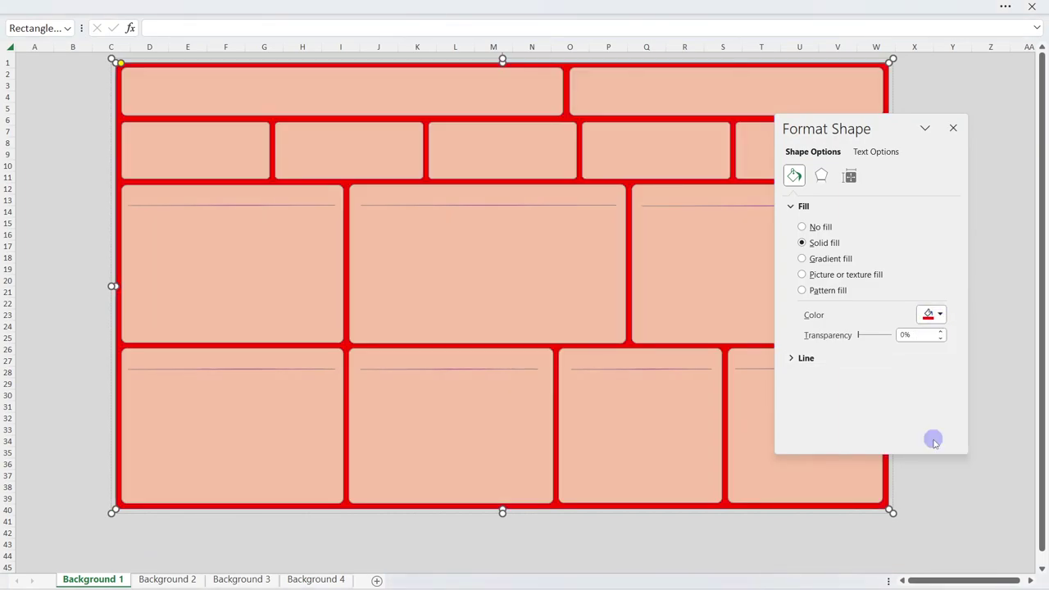
{"action": "left_click", "coordinate": [930, 317]}
{"action": "left_click", "coordinate": [1013, 442]}
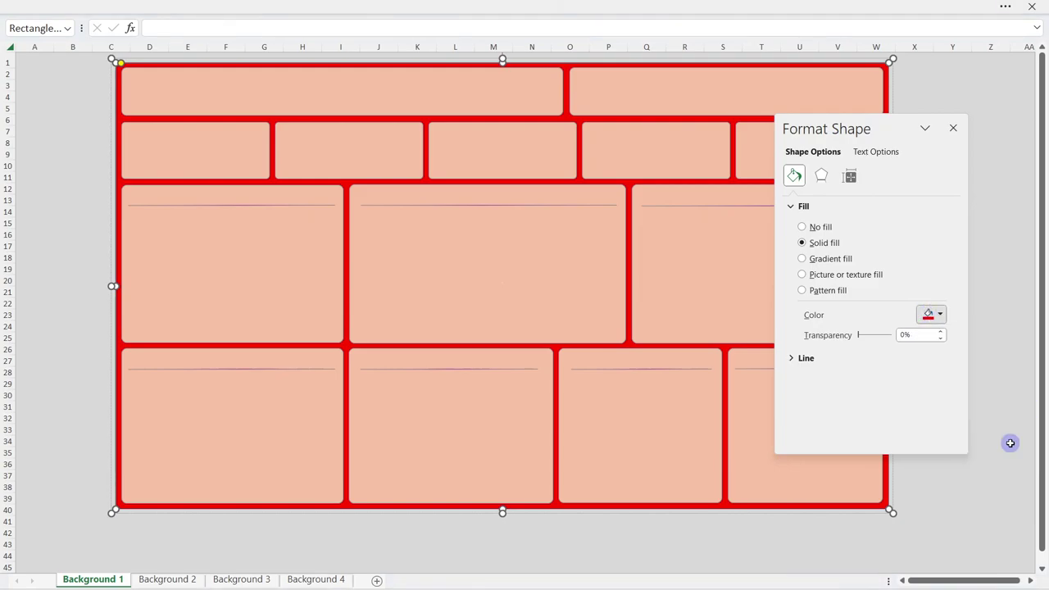
{"action": "left_click", "coordinate": [954, 129]}
{"action": "left_click", "coordinate": [974, 164]}
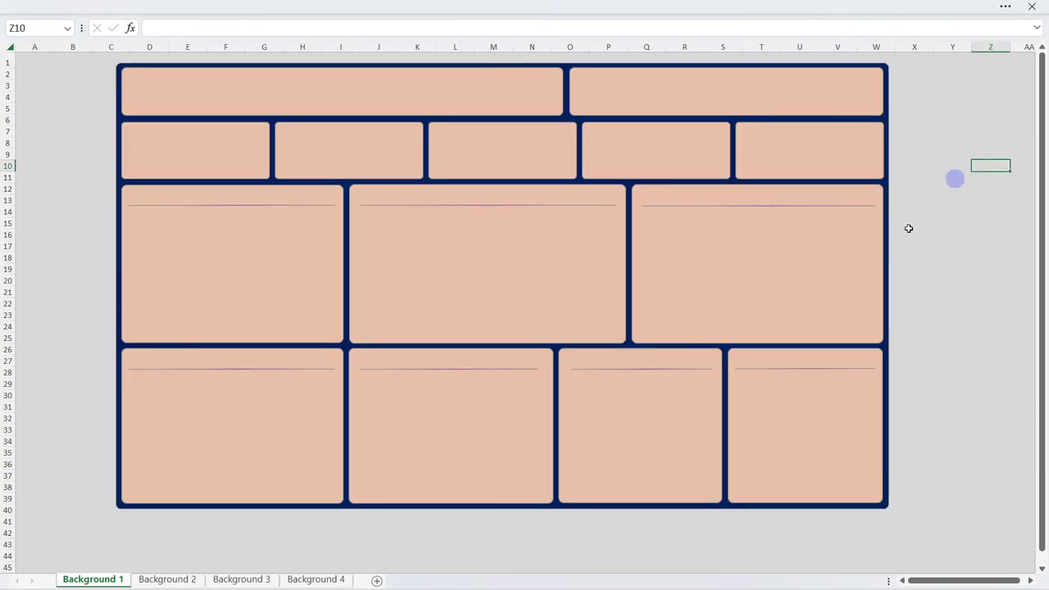
{"action": "scroll", "coordinate": [75, 442], "scroll_direction": "down", "scroll_amount": 3}
{"action": "scroll", "coordinate": [75, 443], "scroll_direction": "up", "scroll_amount": 3}
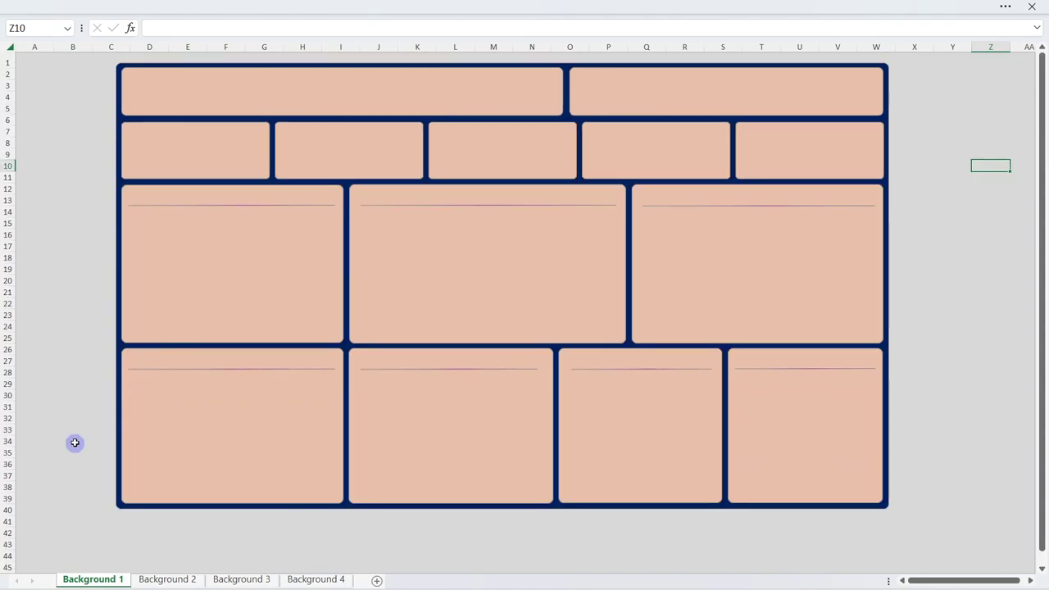
Compare the Background 2, 3 and 4 template sheets
{"action": "left_click", "coordinate": [167, 581]}
{"action": "left_click", "coordinate": [236, 581]}
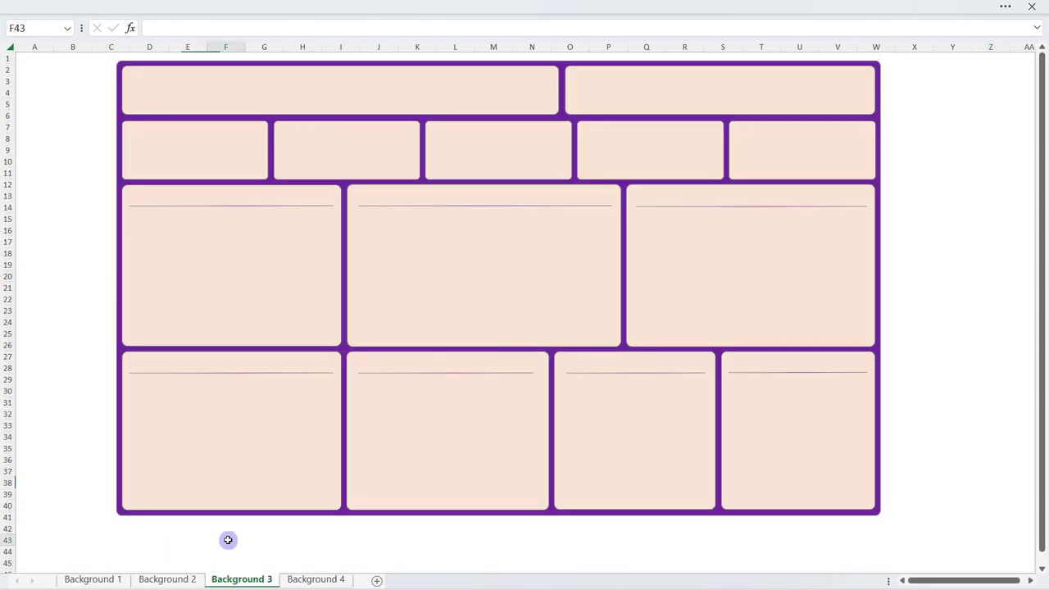
{"action": "left_click", "coordinate": [313, 580]}
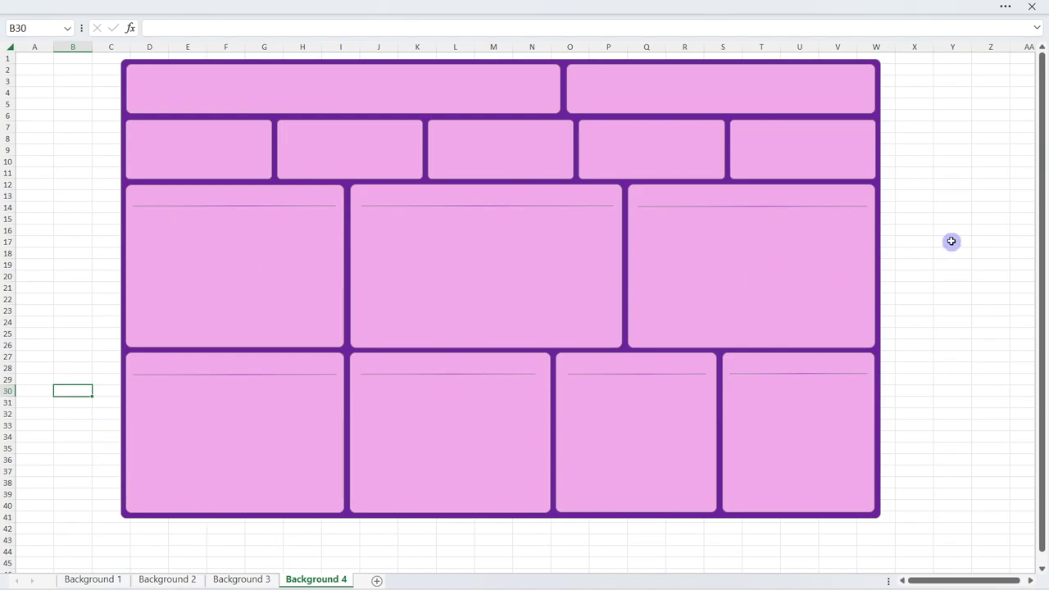
Check the grouped frame in HR ANALYSIS NEW, then bring up the HR Analytics dashboard
{"action": "mouse_move", "coordinate": [536, 579]}
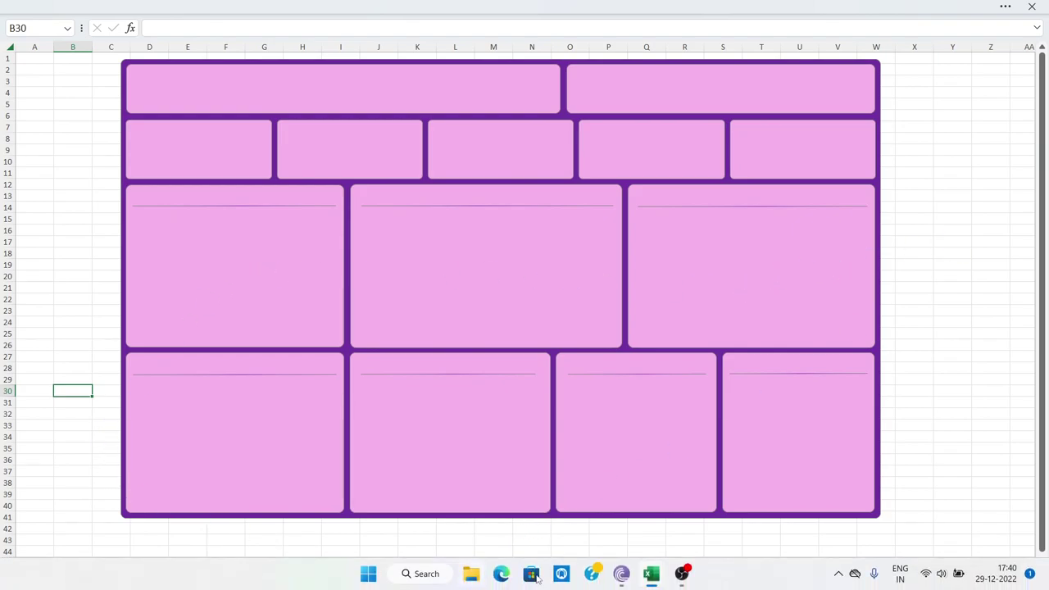
{"action": "mouse_move", "coordinate": [649, 579]}
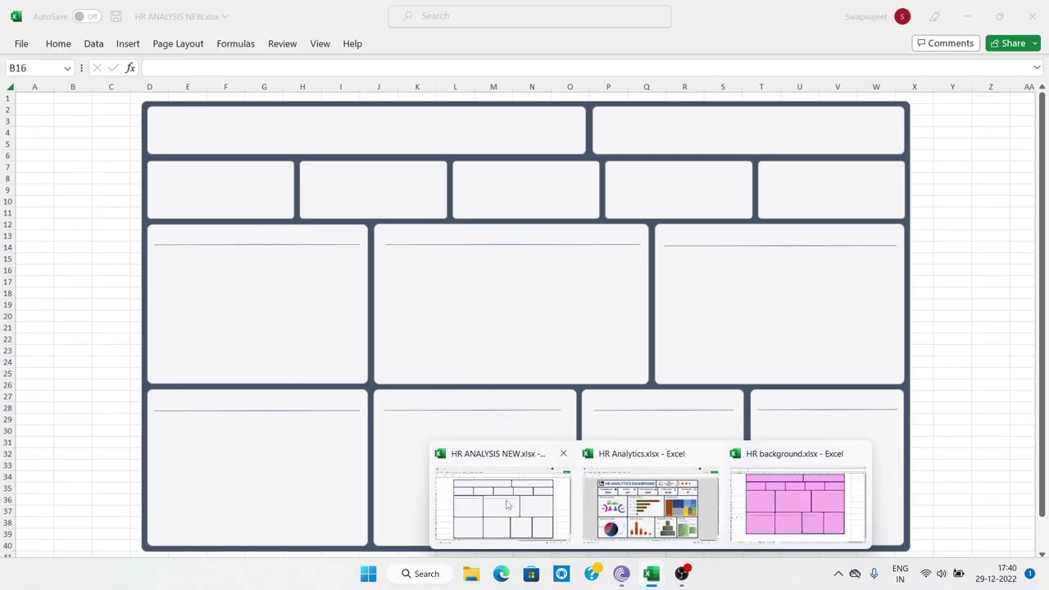
{"action": "left_click", "coordinate": [512, 504]}
{"action": "left_click", "coordinate": [94, 223]}
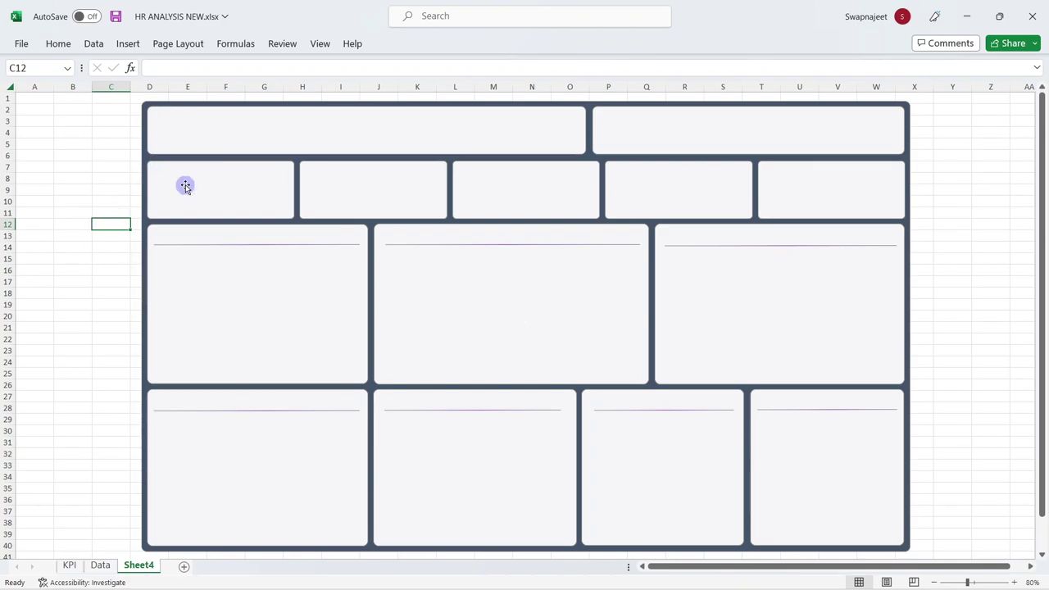
{"action": "left_click", "coordinate": [73, 165]}
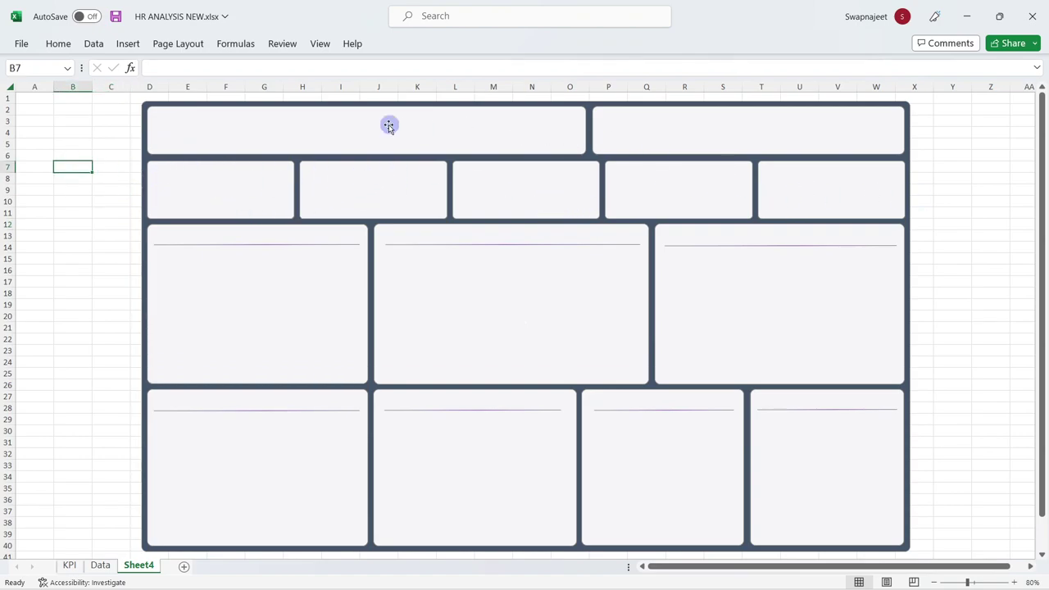
{"action": "left_click", "coordinate": [202, 177]}
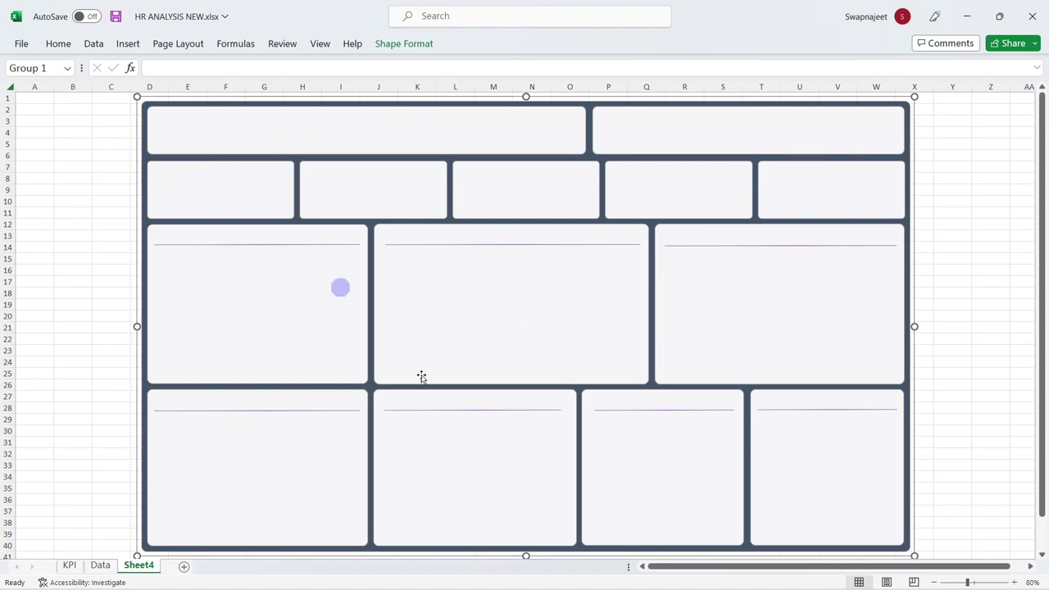
{"action": "mouse_move", "coordinate": [655, 582]}
{"action": "left_click", "coordinate": [650, 504]}
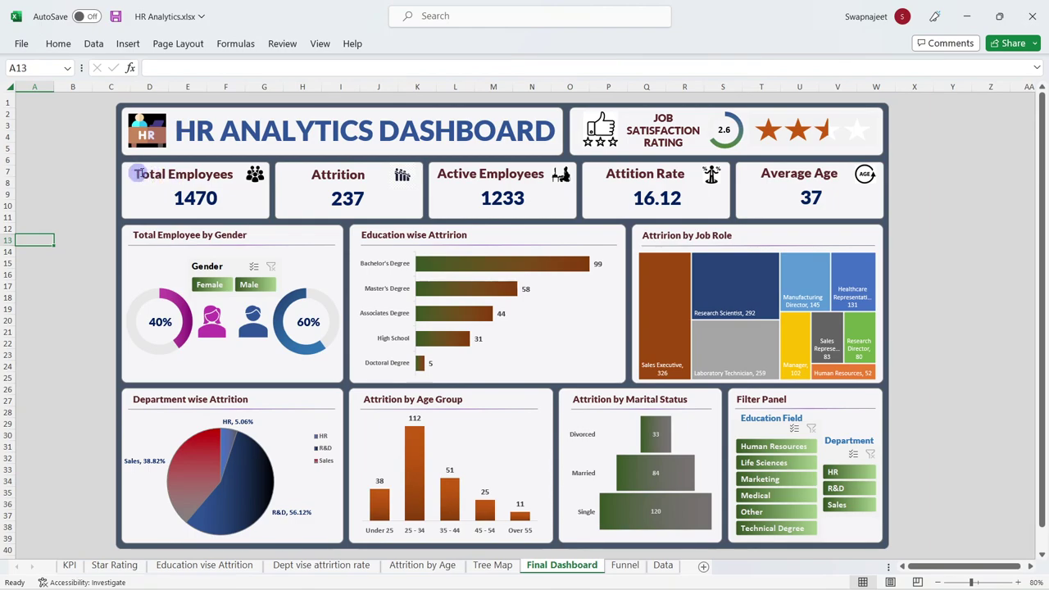
Inspect the Total Employees card, then return to HR ANALYSIS NEW's Insert tab
{"action": "left_click", "coordinate": [187, 200]}
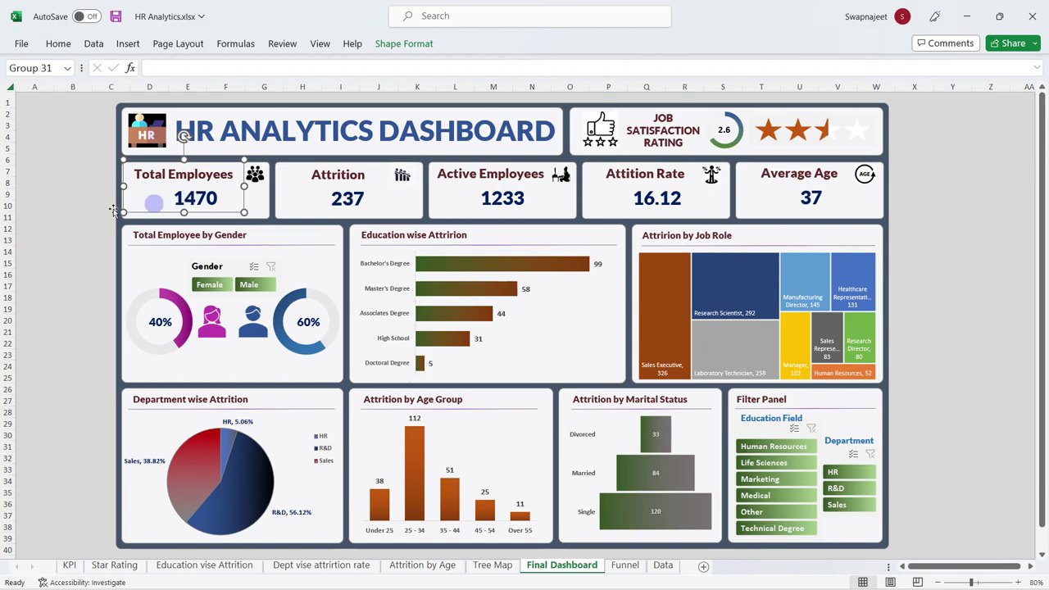
{"action": "left_click", "coordinate": [74, 205]}
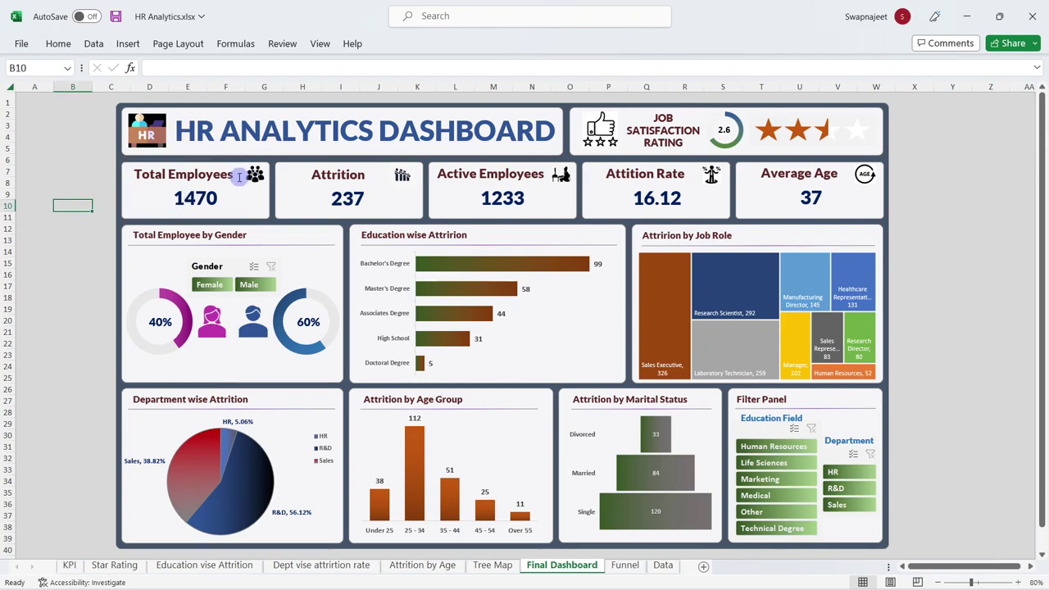
{"action": "left_click", "coordinate": [681, 574]}
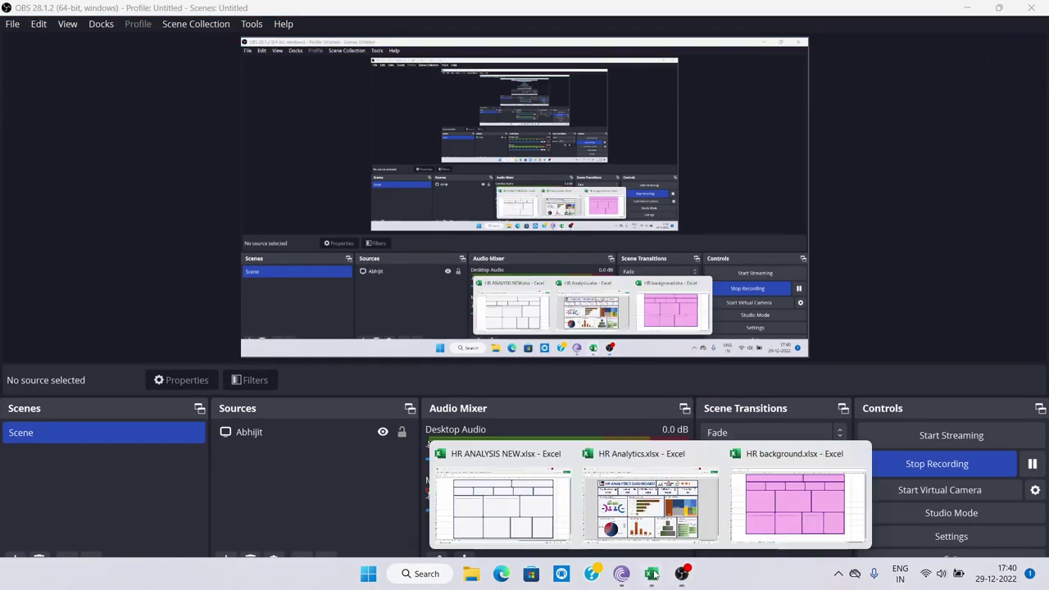
{"action": "left_click", "coordinate": [652, 576]}
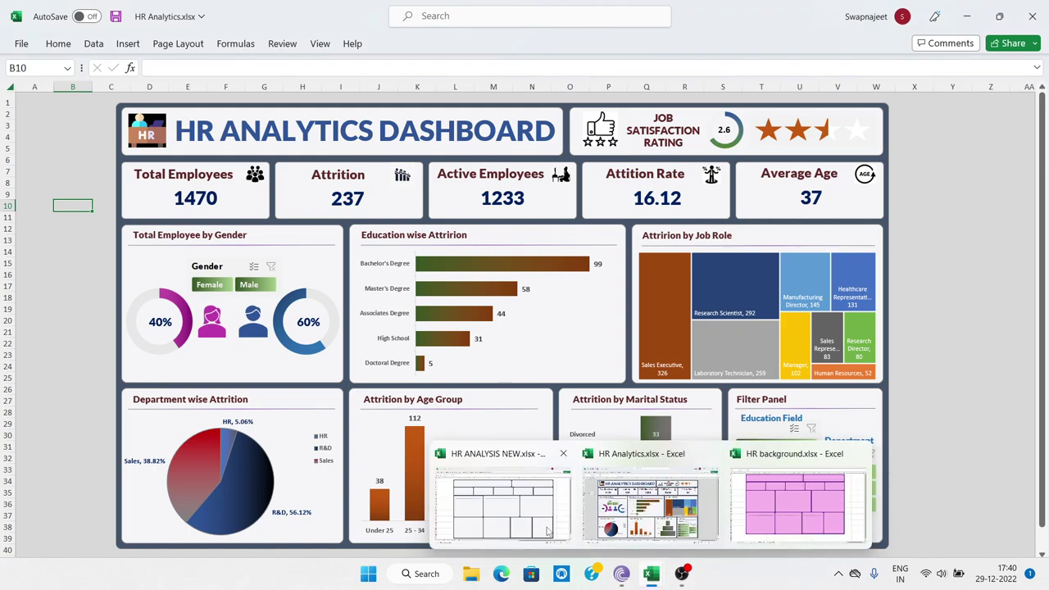
{"action": "left_click", "coordinate": [547, 531]}
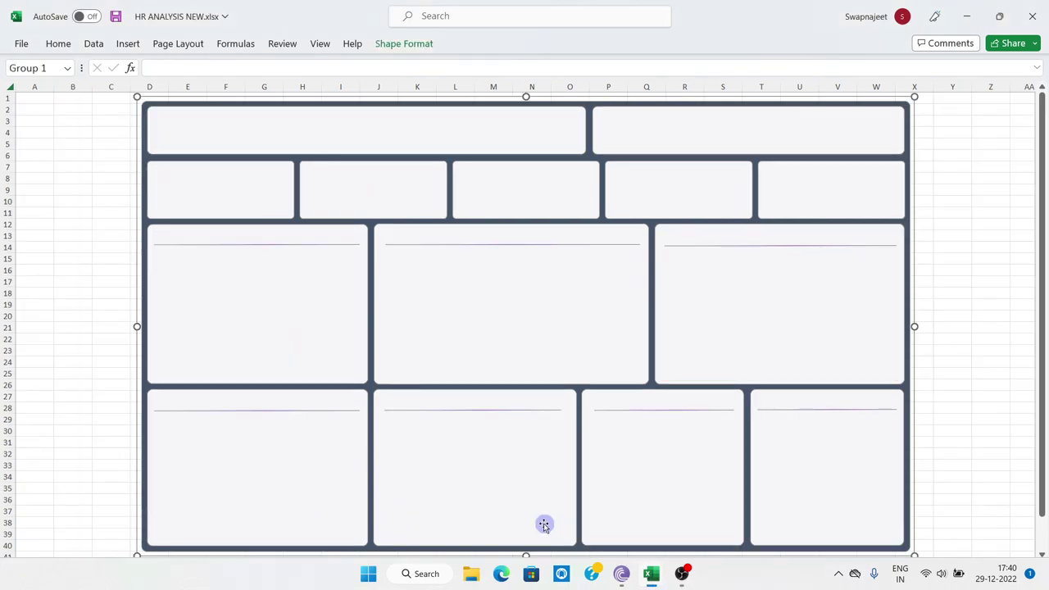
{"action": "left_click", "coordinate": [127, 45]}
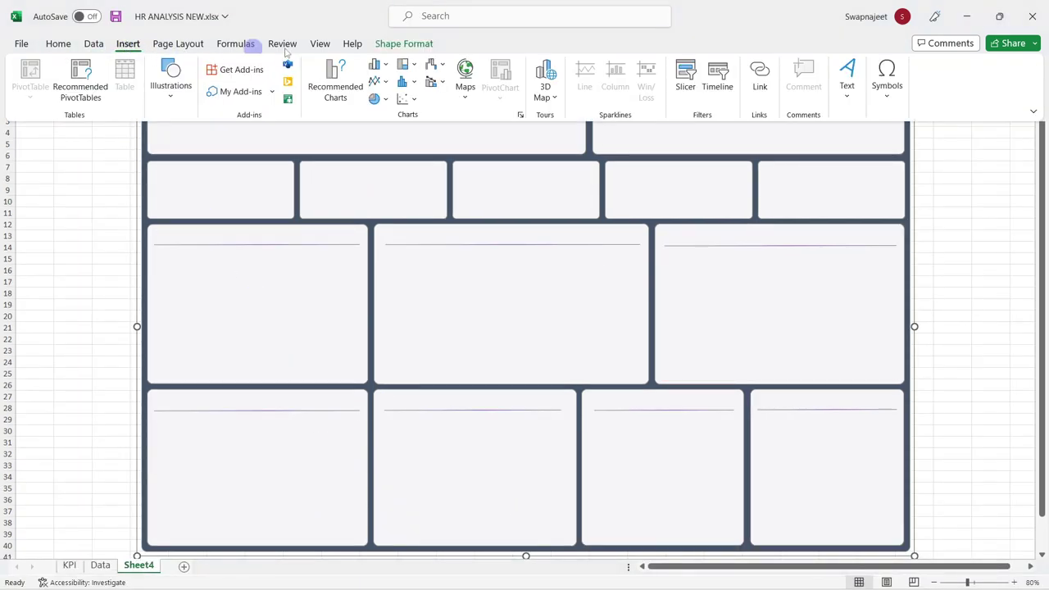
Draw a text box reading TOTAL EMPLOYEES in the first KPI panel
{"action": "left_click", "coordinate": [847, 86]}
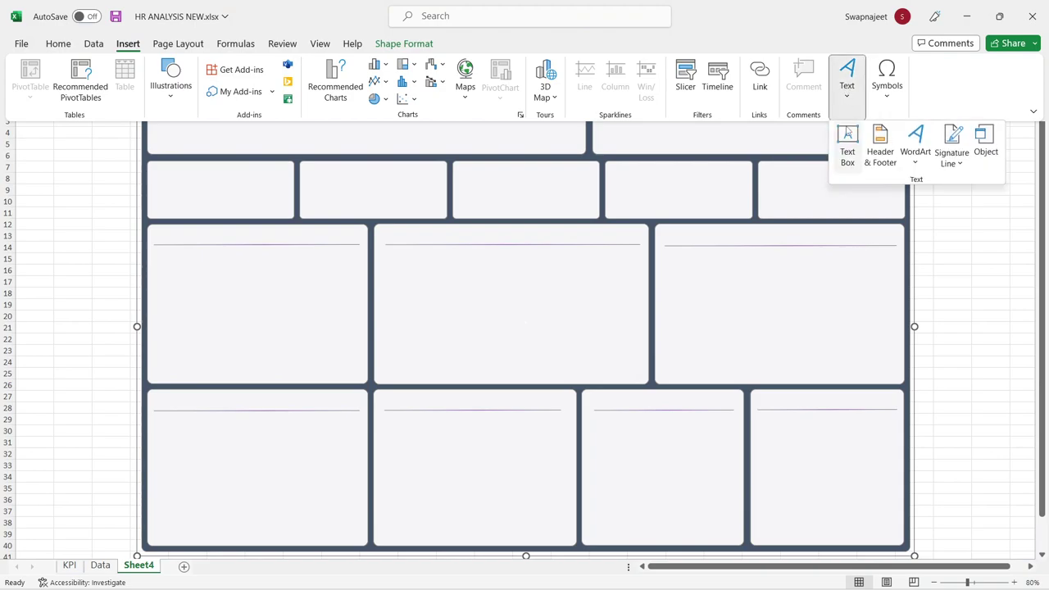
{"action": "left_click", "coordinate": [847, 135]}
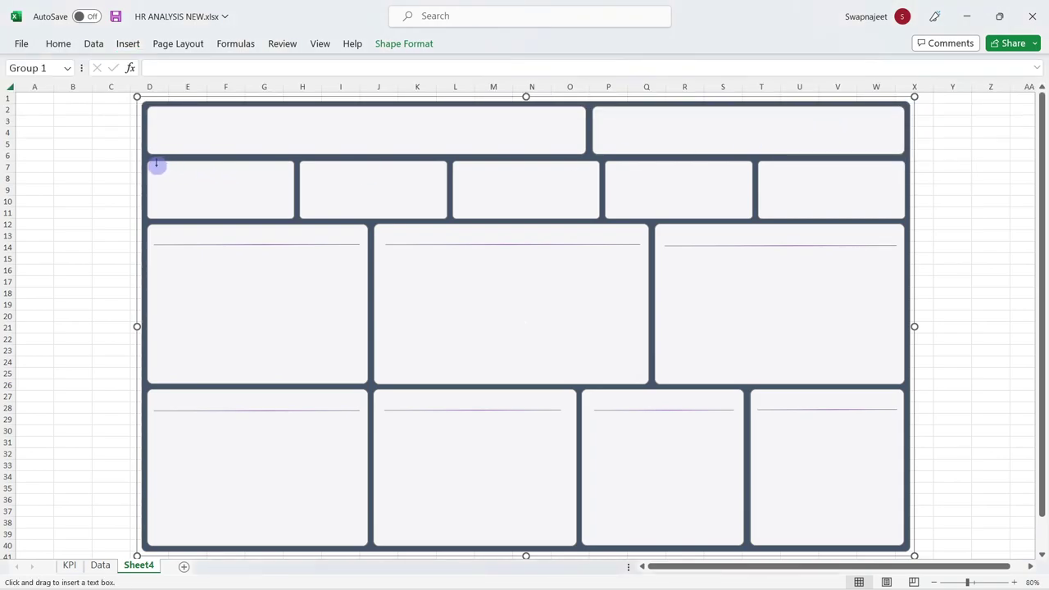
{"action": "left_click_drag", "start_coordinate": [154, 164], "coordinate": [266, 185]}
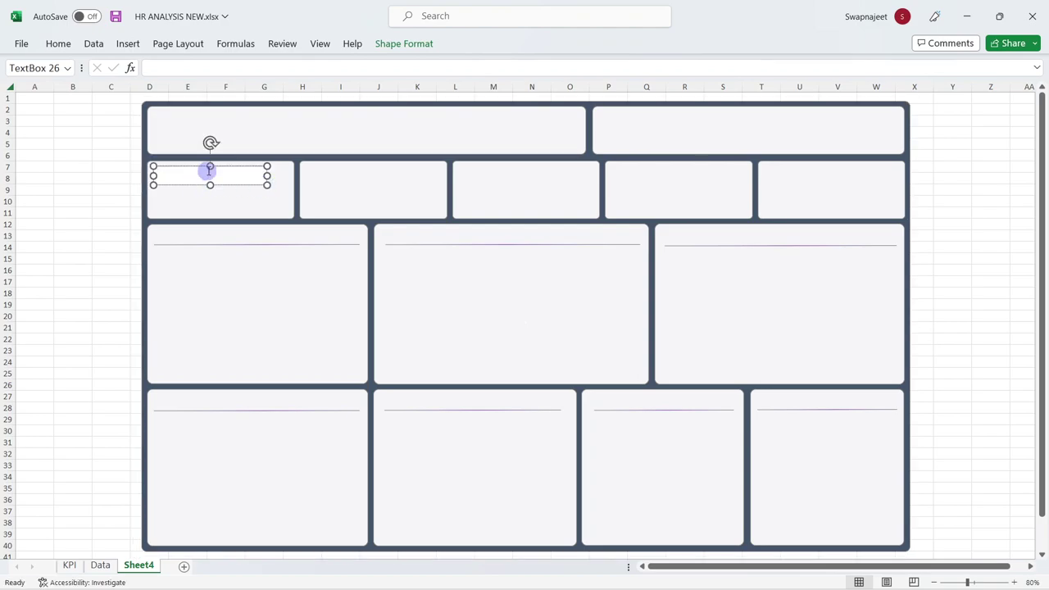
{"action": "type", "text": "TOTAL EMPLOYEES"}
{"action": "left_click", "coordinate": [122, 165]}
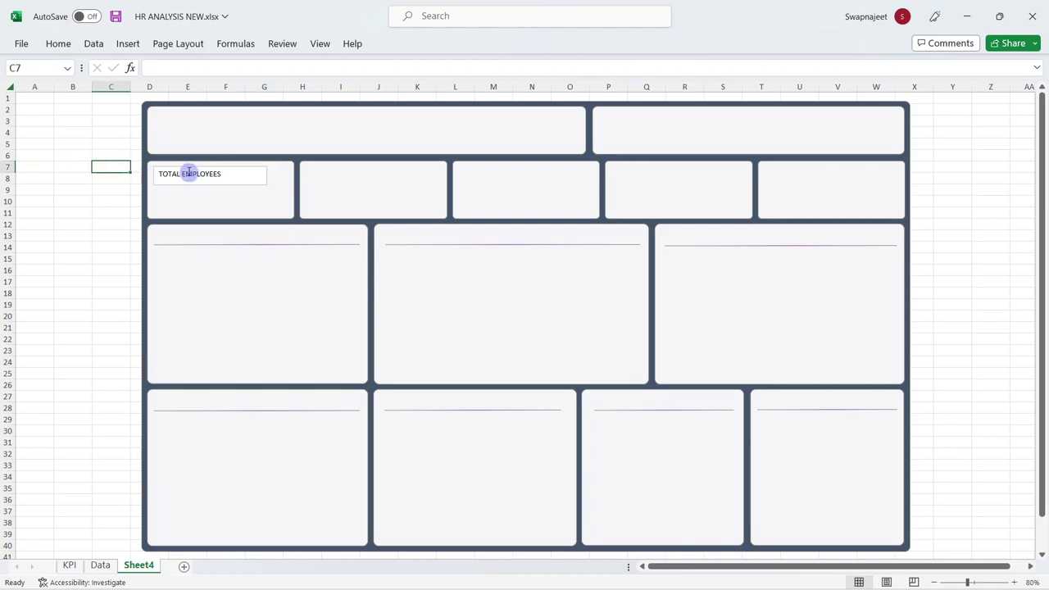
{"action": "left_click", "coordinate": [190, 168]}
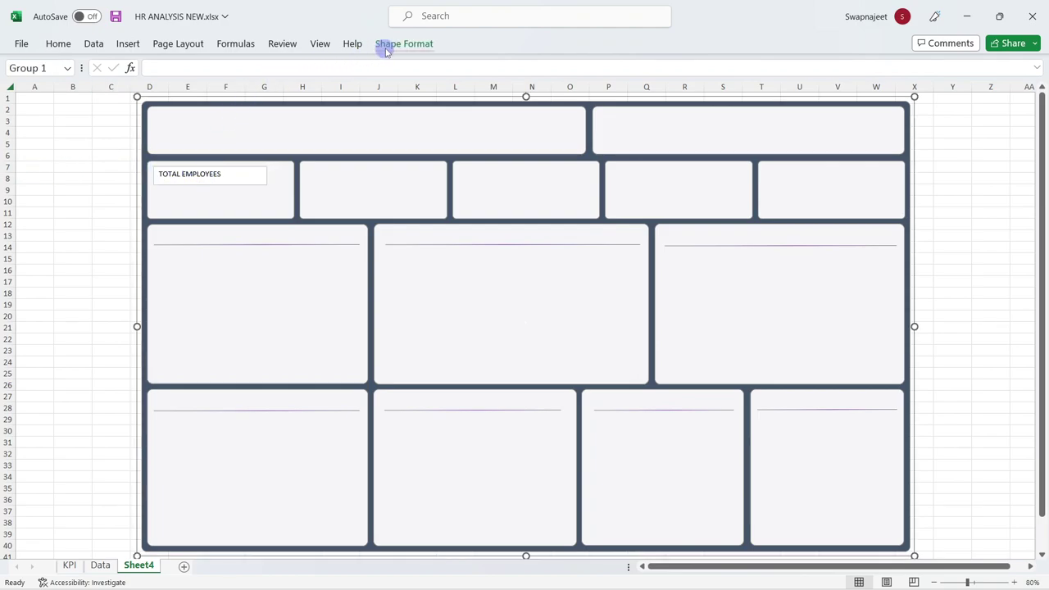
Give the TOTAL EMPLOYEES text box No Fill and No Outline
{"action": "left_click", "coordinate": [389, 44]}
{"action": "left_click", "coordinate": [180, 171]}
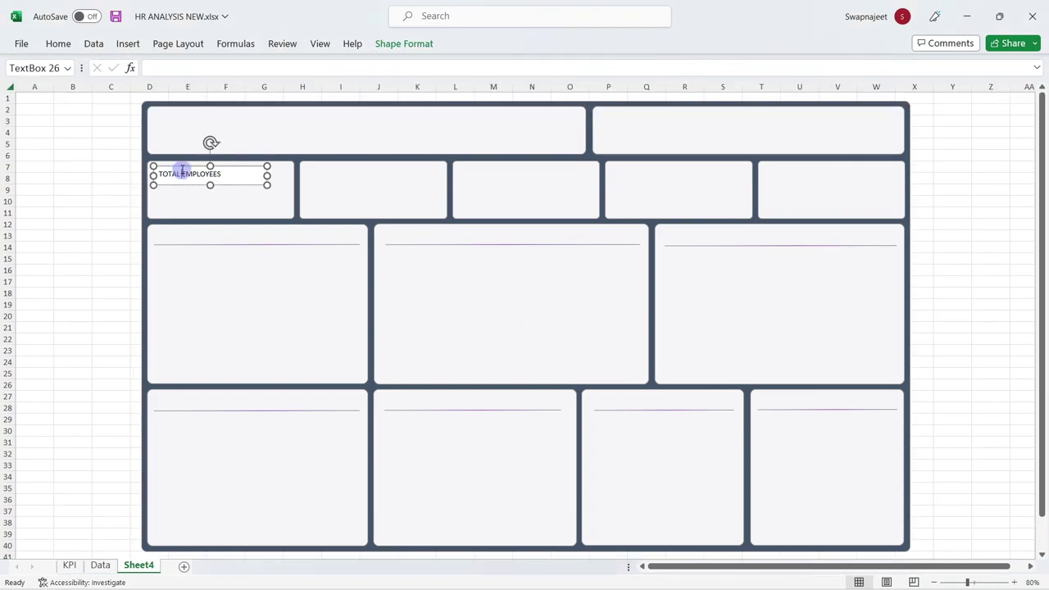
{"action": "left_click", "coordinate": [82, 169]}
{"action": "left_click", "coordinate": [216, 183]}
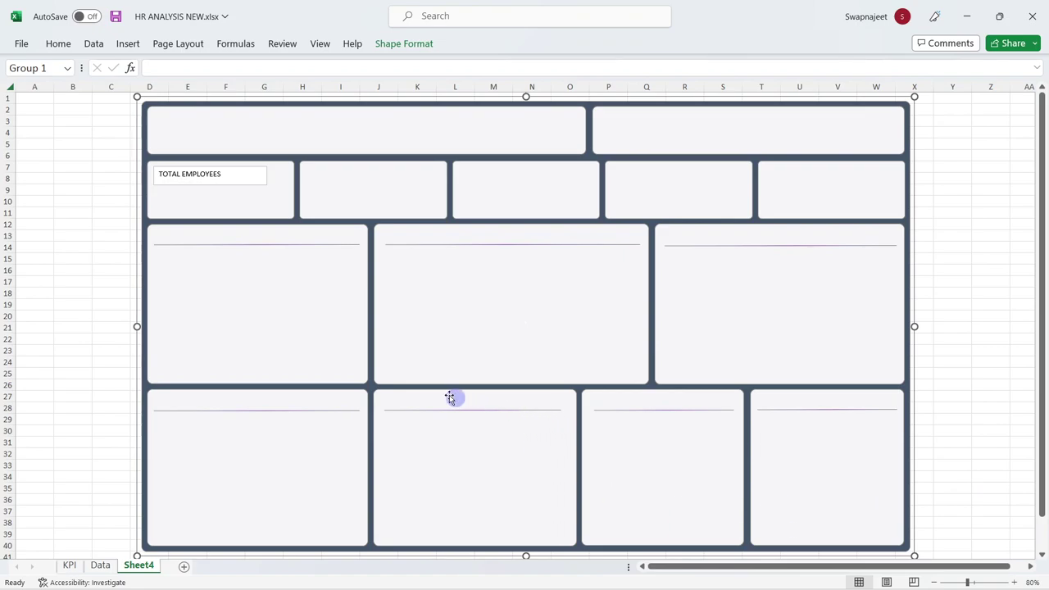
{"action": "left_click", "coordinate": [155, 168]}
{"action": "left_click", "coordinate": [200, 171]}
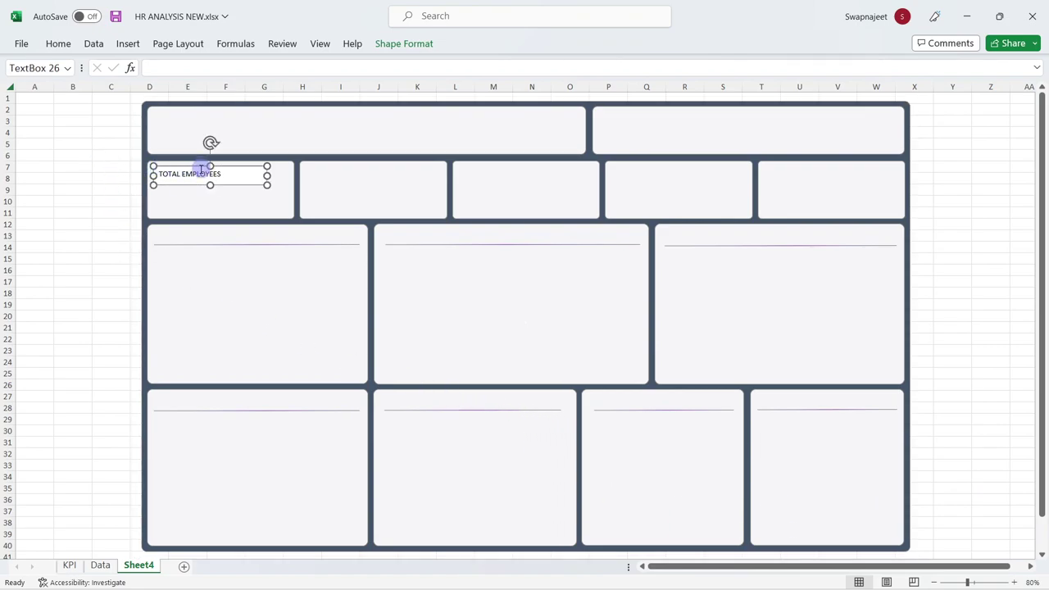
{"action": "left_click", "coordinate": [404, 44]}
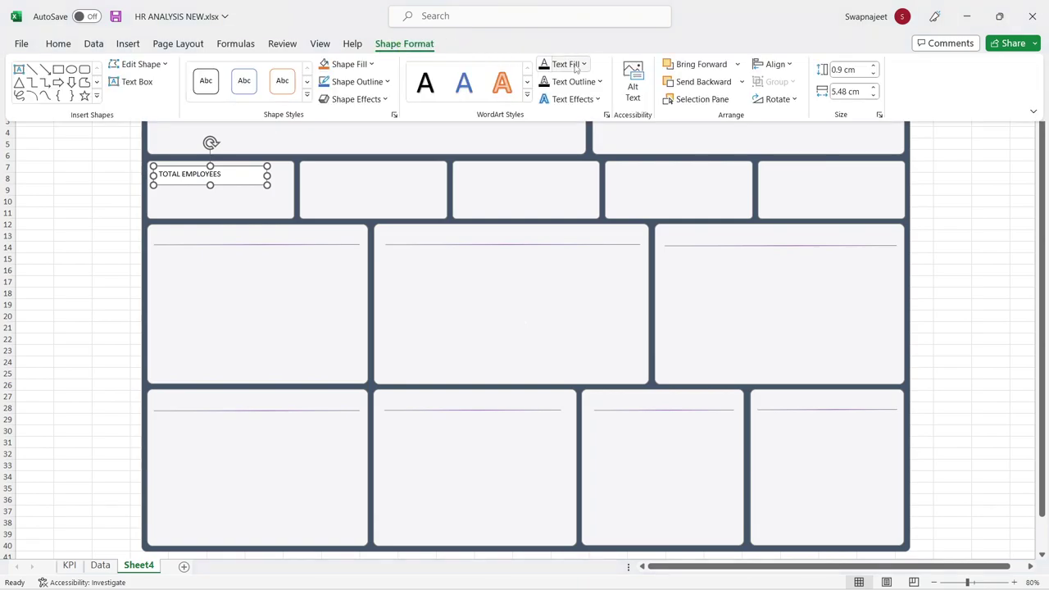
{"action": "left_click", "coordinate": [370, 64]}
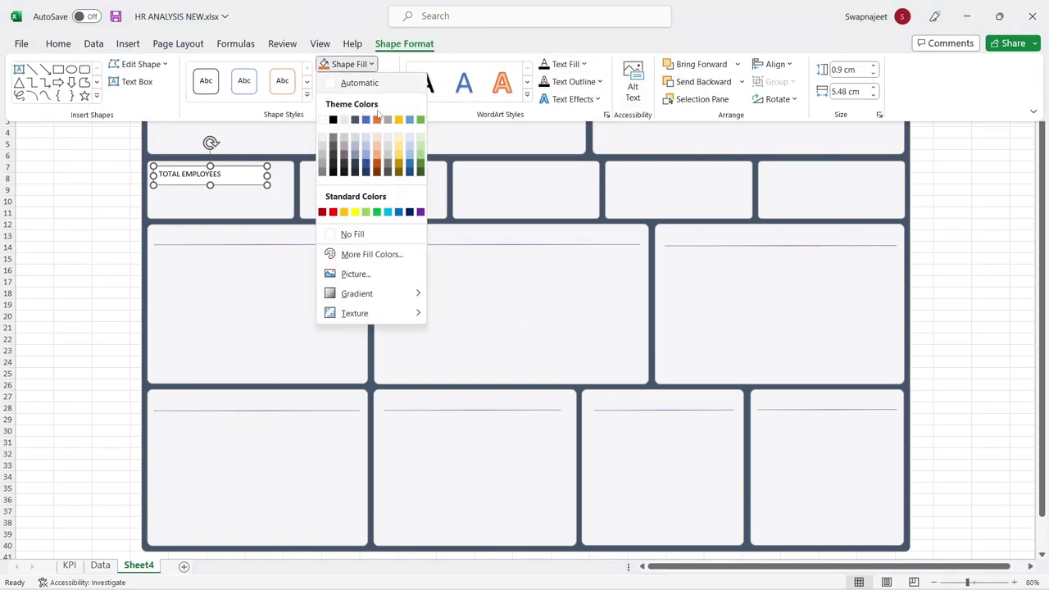
{"action": "left_click", "coordinate": [342, 235]}
{"action": "left_click", "coordinate": [357, 81]}
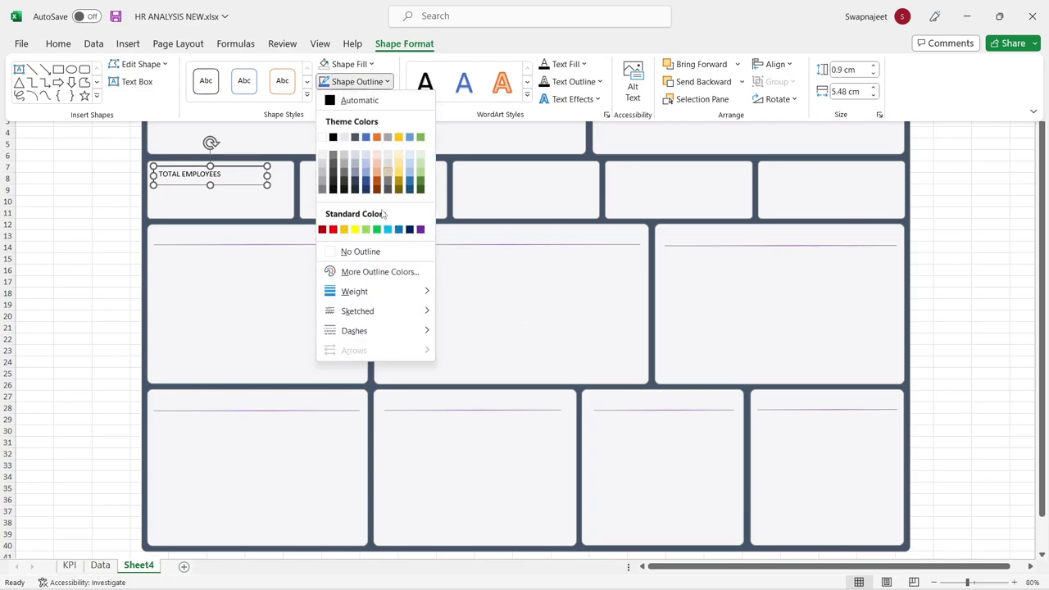
{"action": "left_click", "coordinate": [348, 252]}
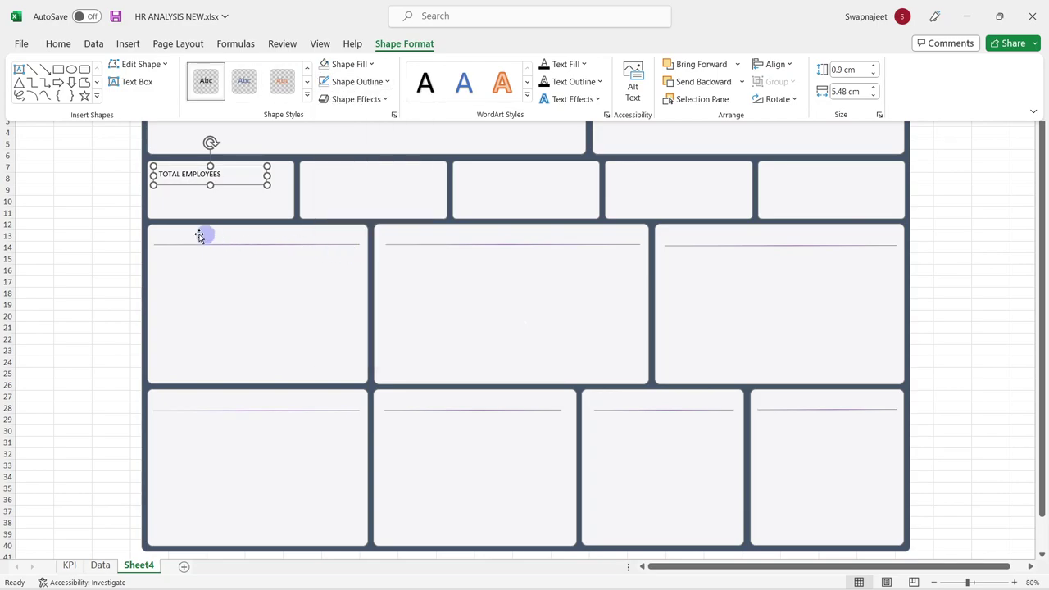
{"action": "left_click", "coordinate": [98, 190]}
Set the TOTAL EMPLOYEES text font to Lato Black
{"action": "left_click", "coordinate": [215, 170]}
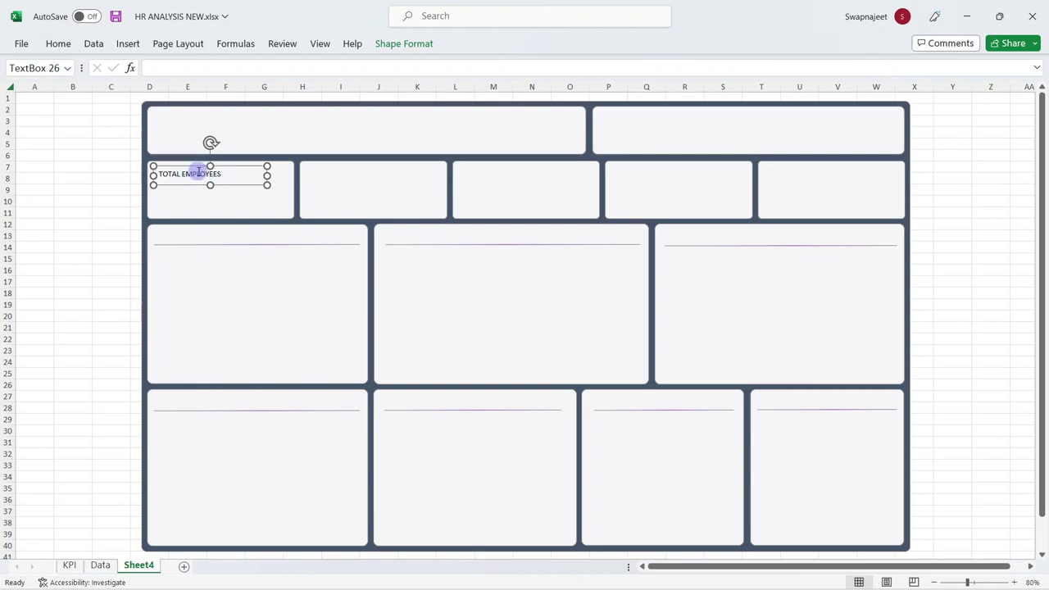
{"action": "left_click", "coordinate": [58, 44]}
{"action": "left_click", "coordinate": [215, 70]}
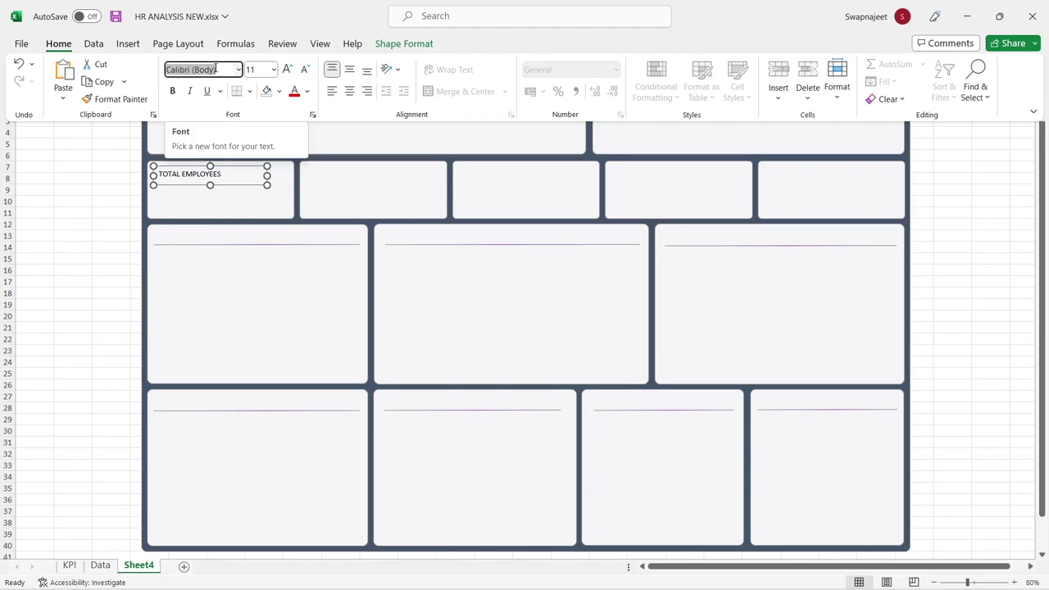
{"action": "type", "text": "Lato Black"}
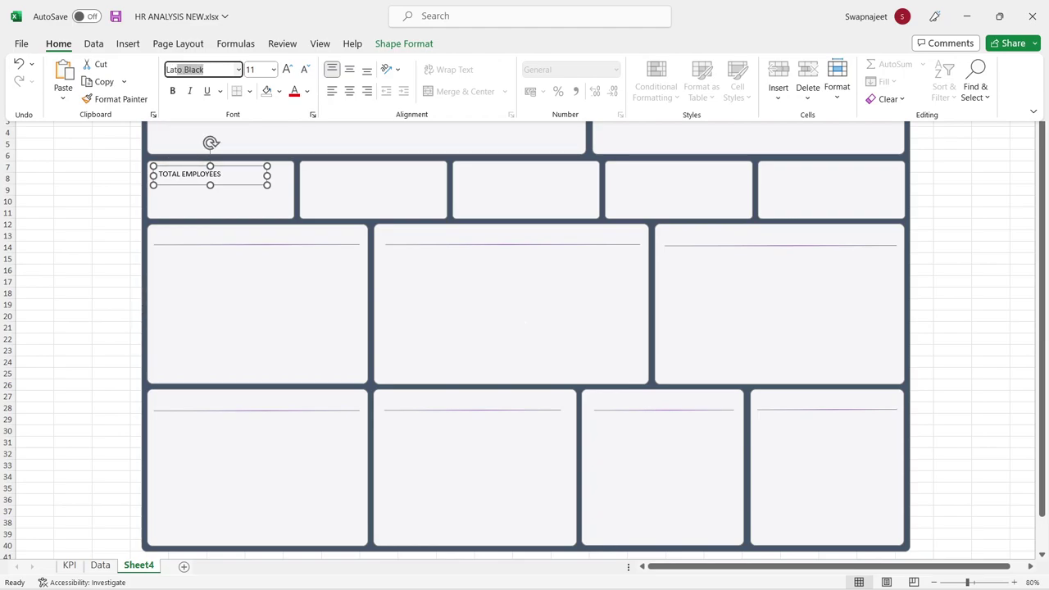
{"action": "key", "text": "Return"}
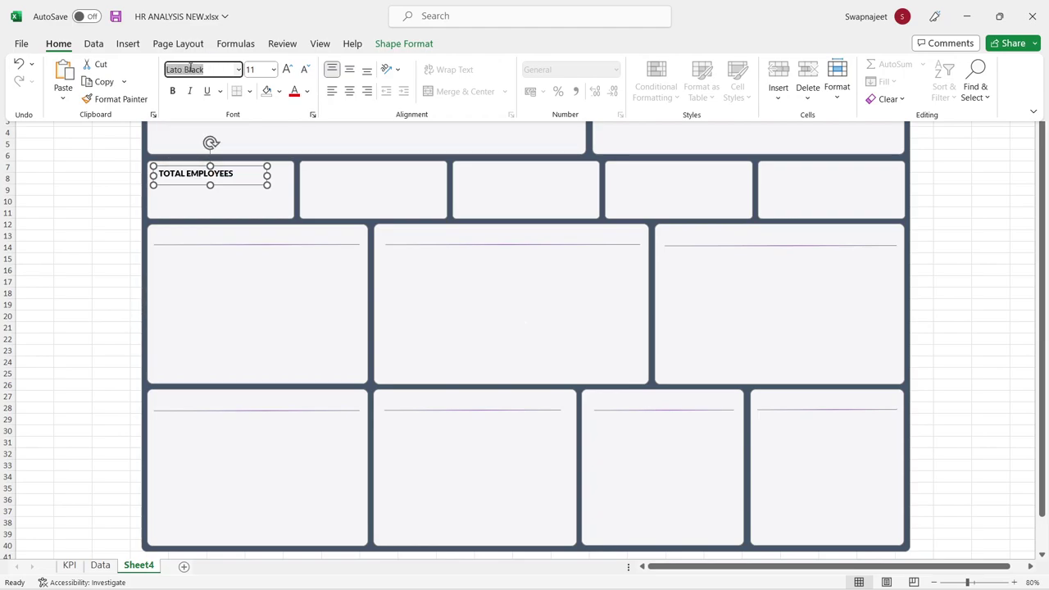
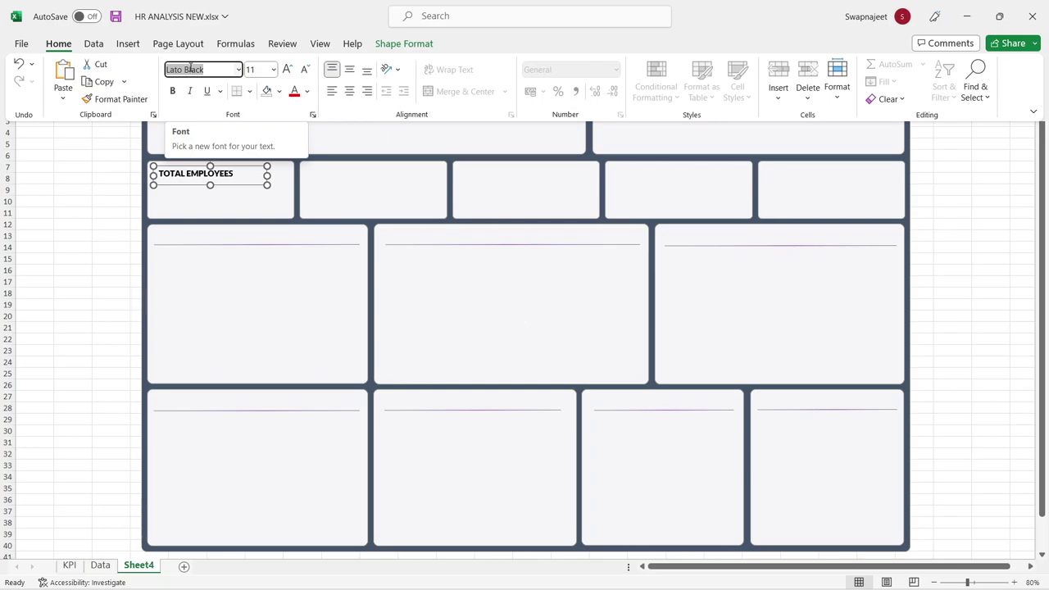
Enlarge the TOTAL EMPLOYEES label to 14 pt, keeping it in Lato Black
{"action": "left_click", "coordinate": [286, 69]}
{"action": "left_click", "coordinate": [286, 69]}
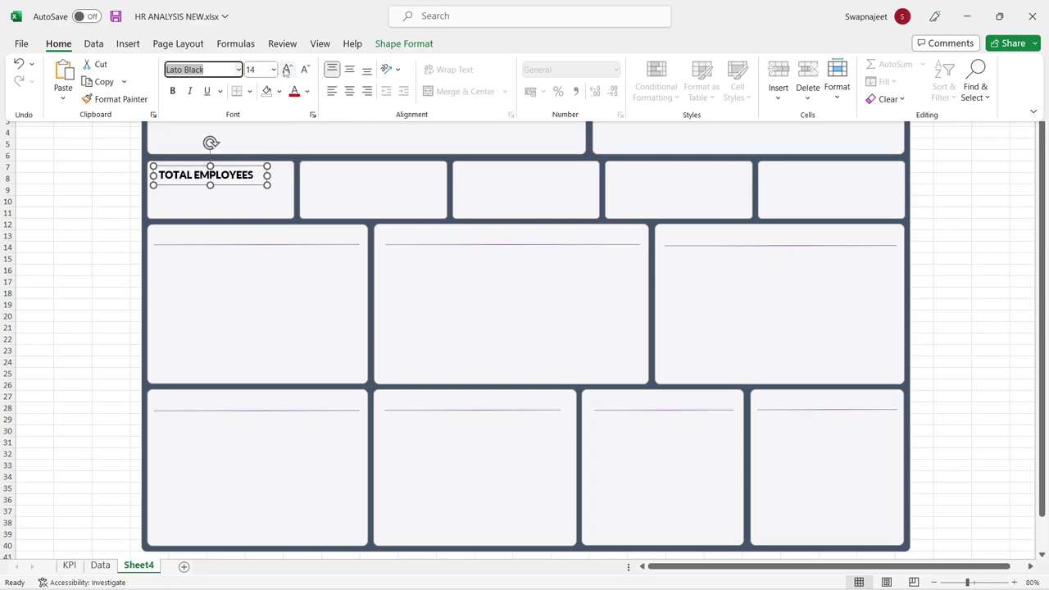
{"action": "left_click", "coordinate": [210, 183]}
{"action": "key", "text": "alt+Down"}
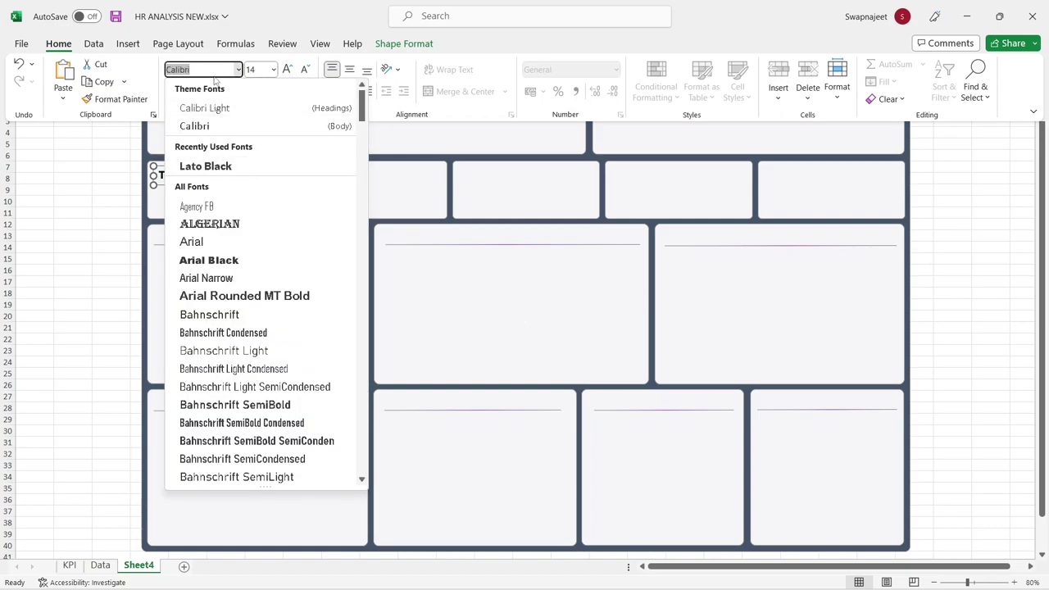
{"action": "left_click", "coordinate": [209, 167]}
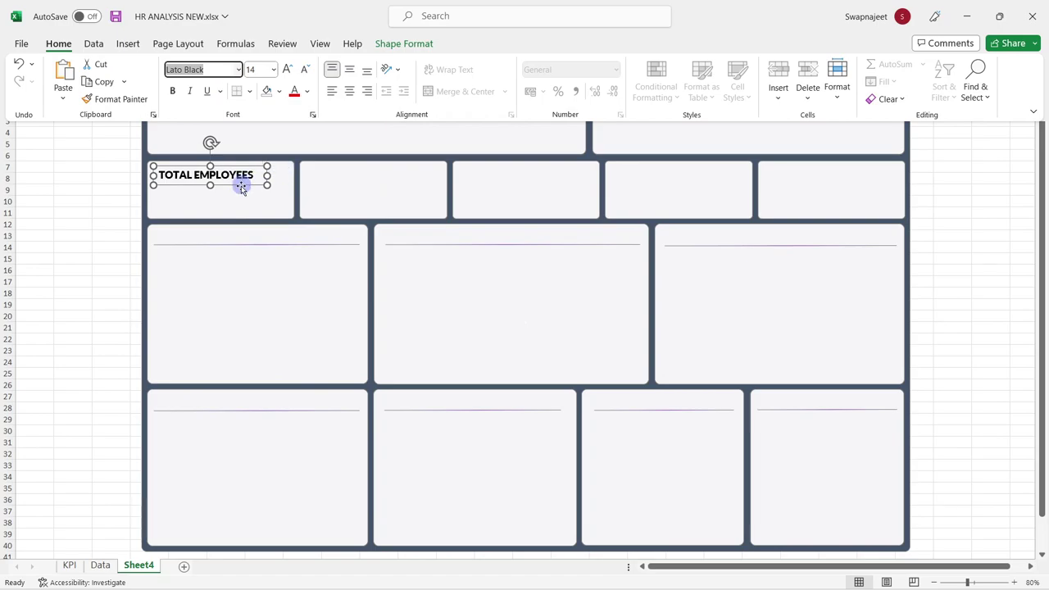
Collapse the ribbon, nudge the label box slightly, and open then close the custom colour picker
{"action": "key", "text": "ctrl+F1"}
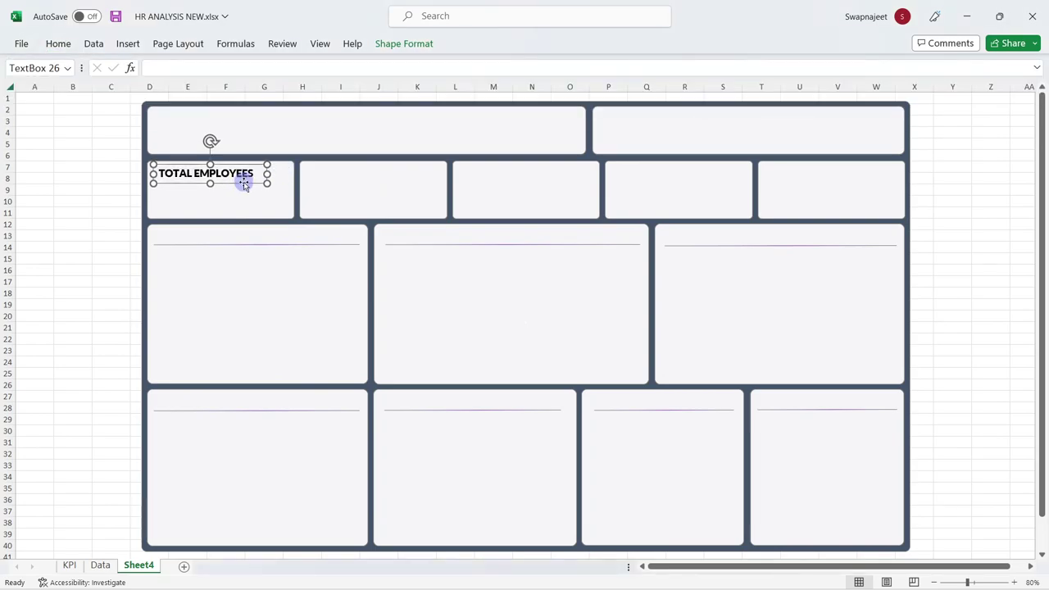
{"action": "left_click_drag", "start_coordinate": [243, 186], "coordinate": [242, 184]}
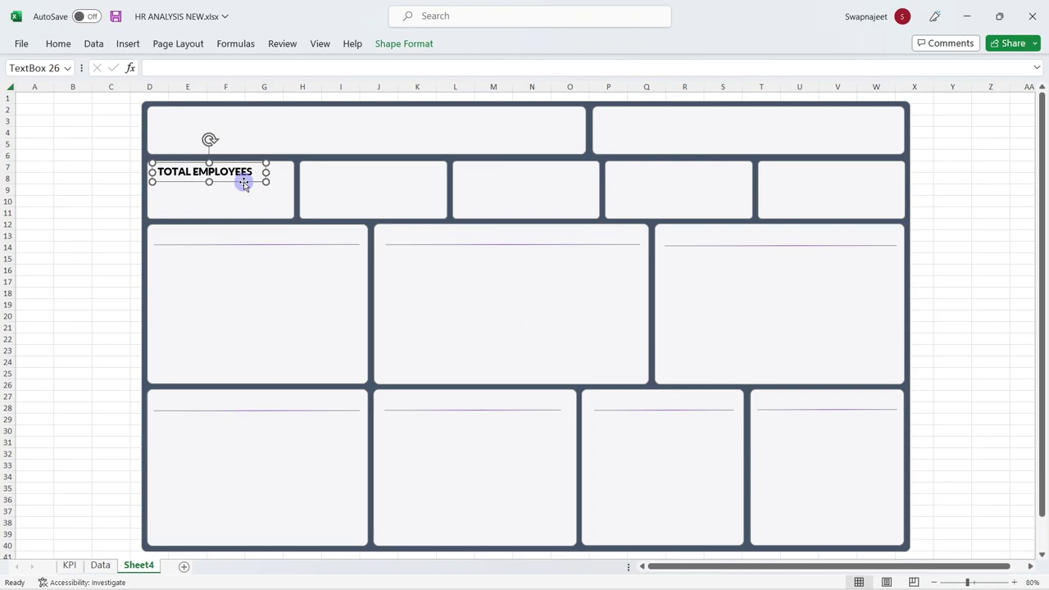
{"action": "left_click", "coordinate": [151, 50]}
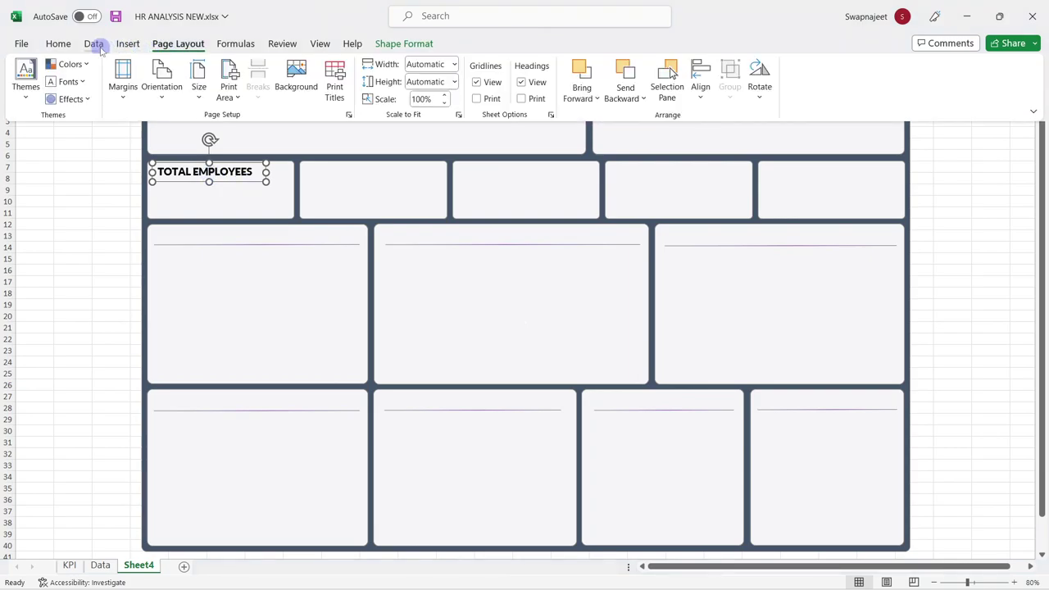
{"action": "left_click", "coordinate": [65, 44]}
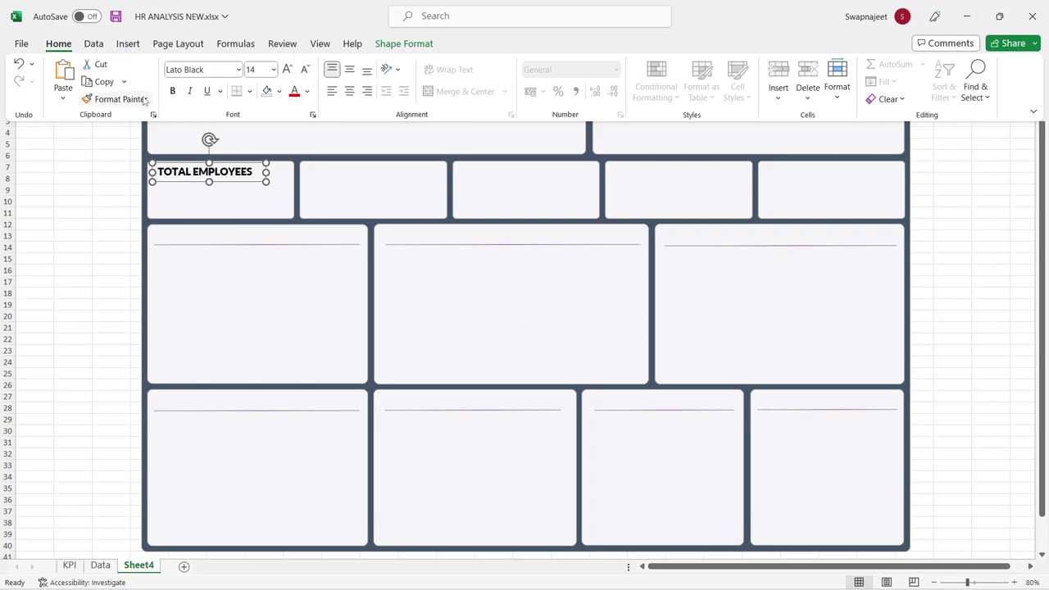
{"action": "left_click", "coordinate": [306, 91]}
{"action": "left_click", "coordinate": [336, 261]}
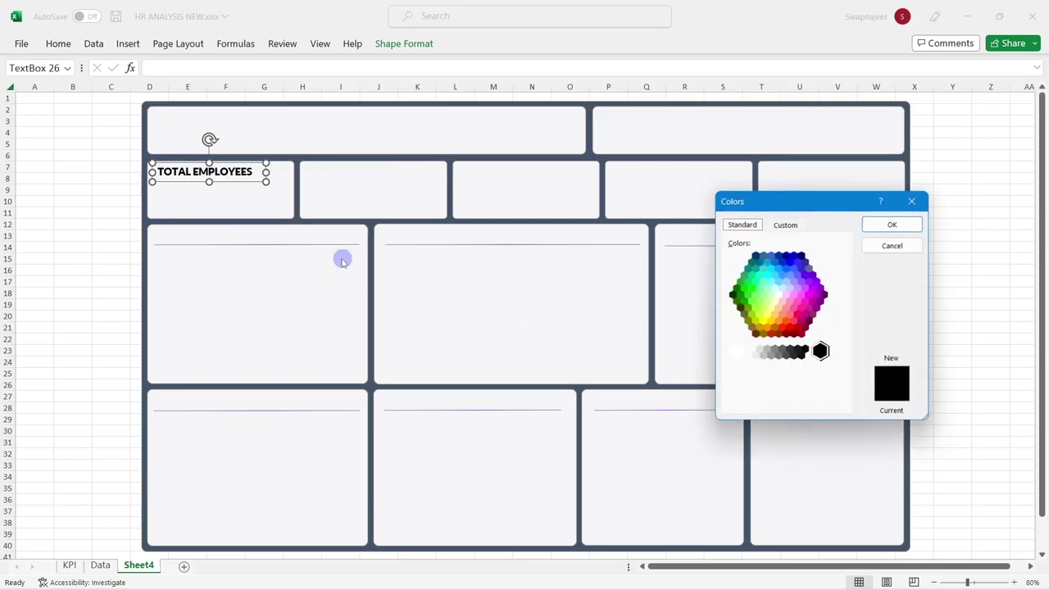
{"action": "left_click", "coordinate": [787, 225]}
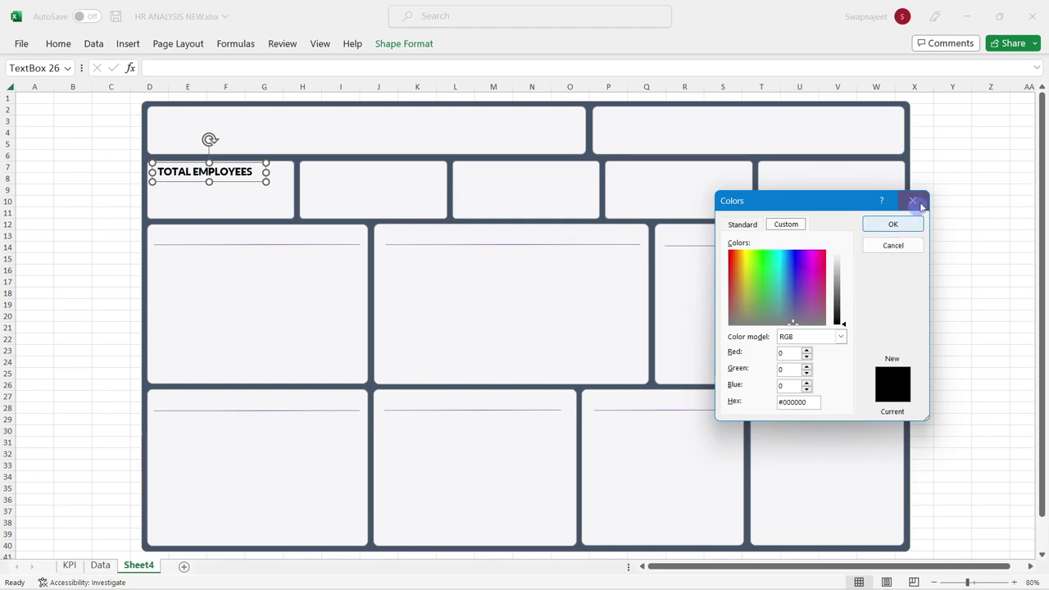
{"action": "left_click", "coordinate": [912, 201]}
Switch to the finished HR Analytics workbook and select its Total Employees label text
{"action": "mouse_move", "coordinate": [434, 587]}
{"action": "mouse_move", "coordinate": [652, 577]}
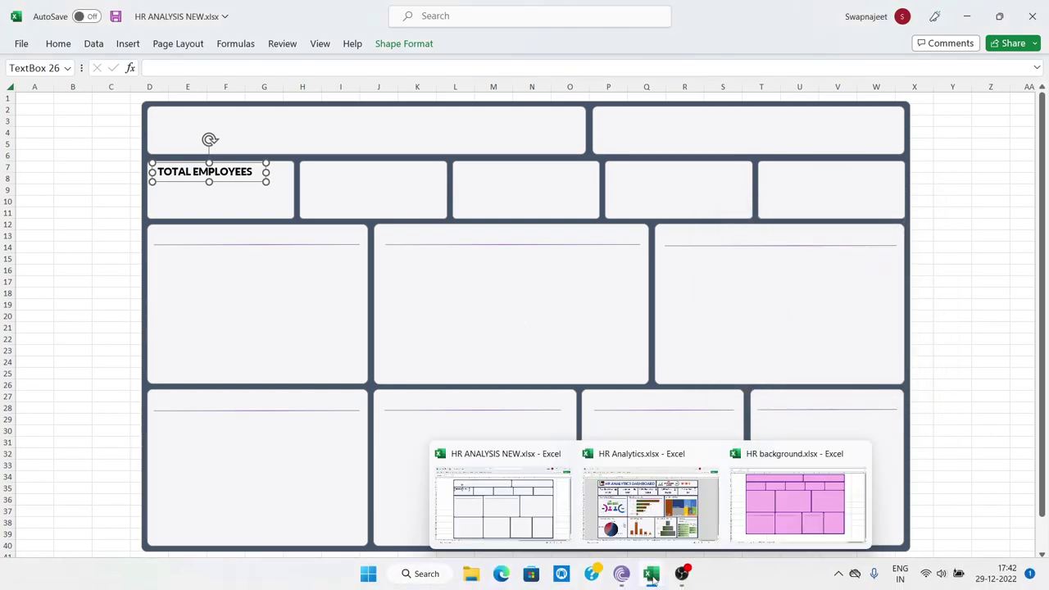
{"action": "left_click", "coordinate": [625, 512]}
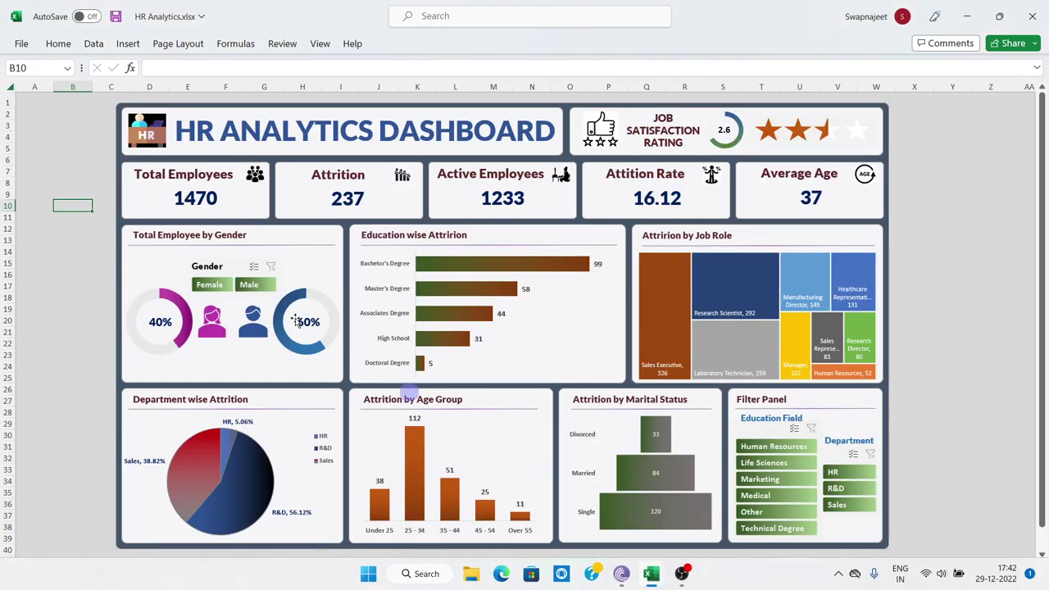
{"action": "left_click", "coordinate": [183, 174]}
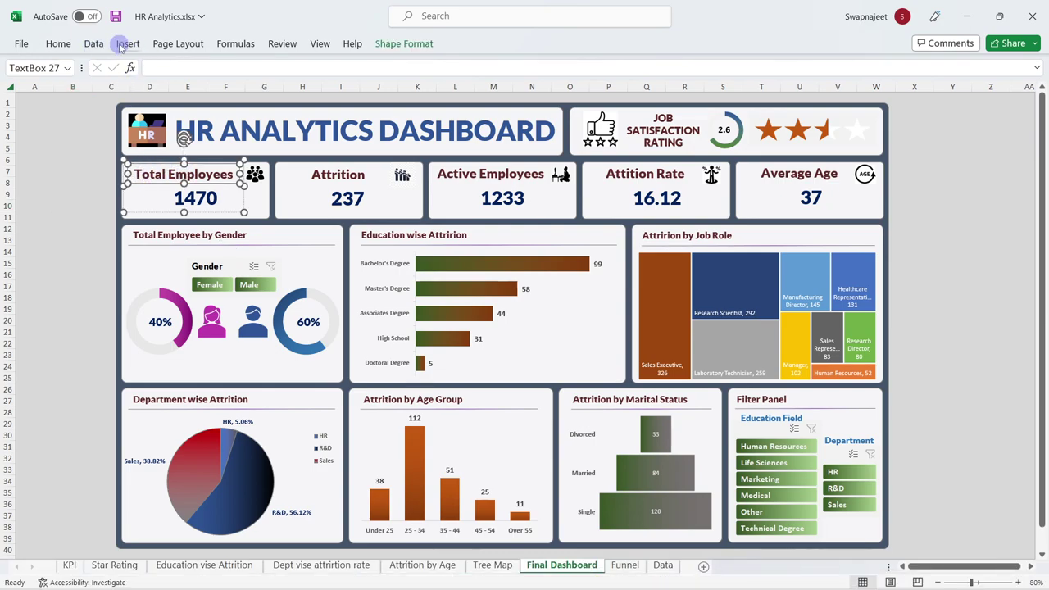
{"action": "left_click", "coordinate": [63, 48]}
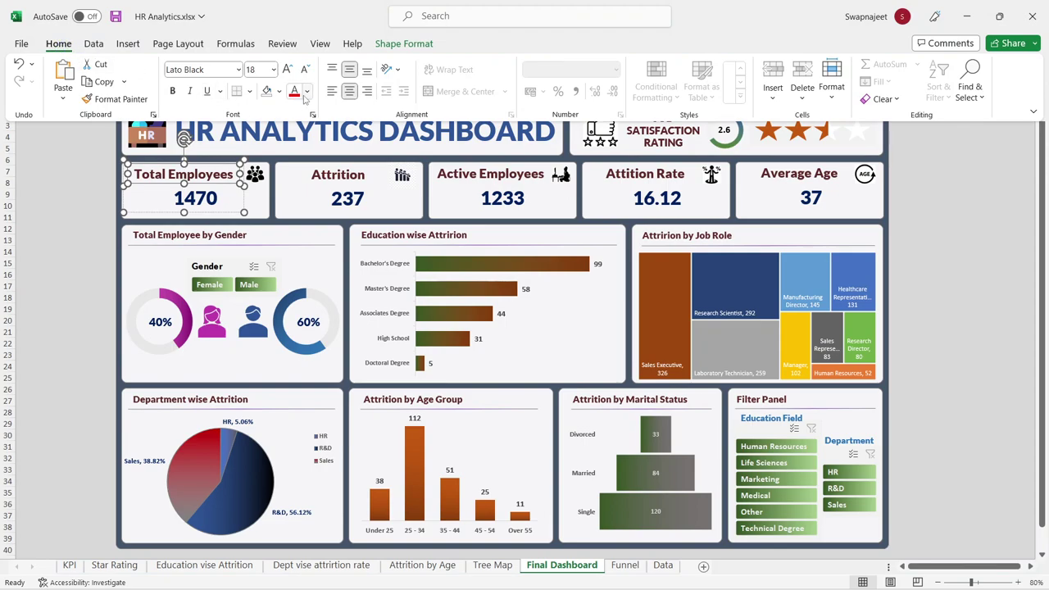
{"action": "triple_click", "coordinate": [171, 173]}
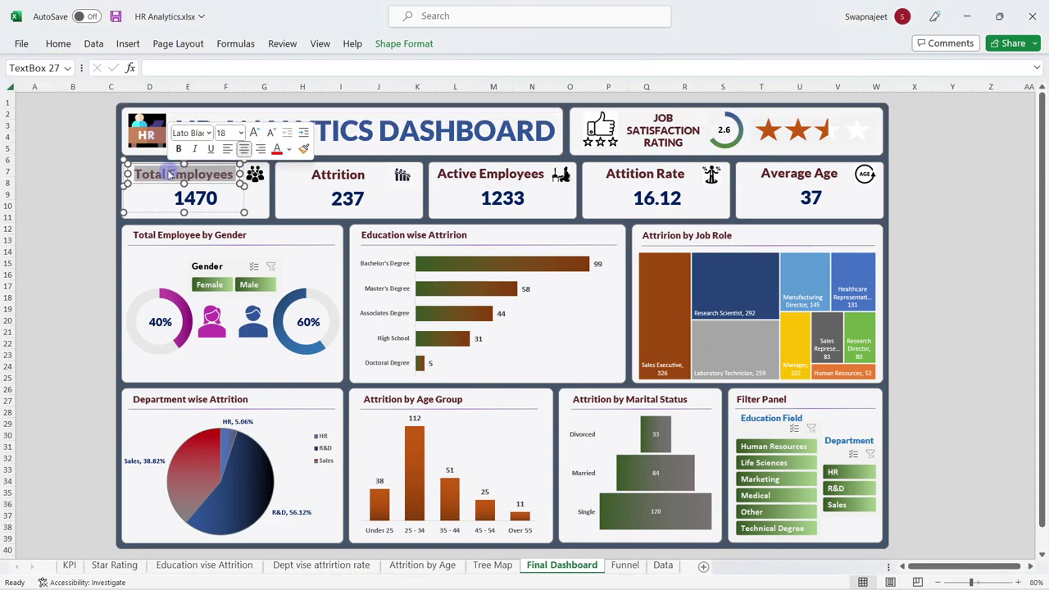
Read the label's custom hex colour #602928 in More Colors, then close the picker
{"action": "left_click", "coordinate": [58, 44]}
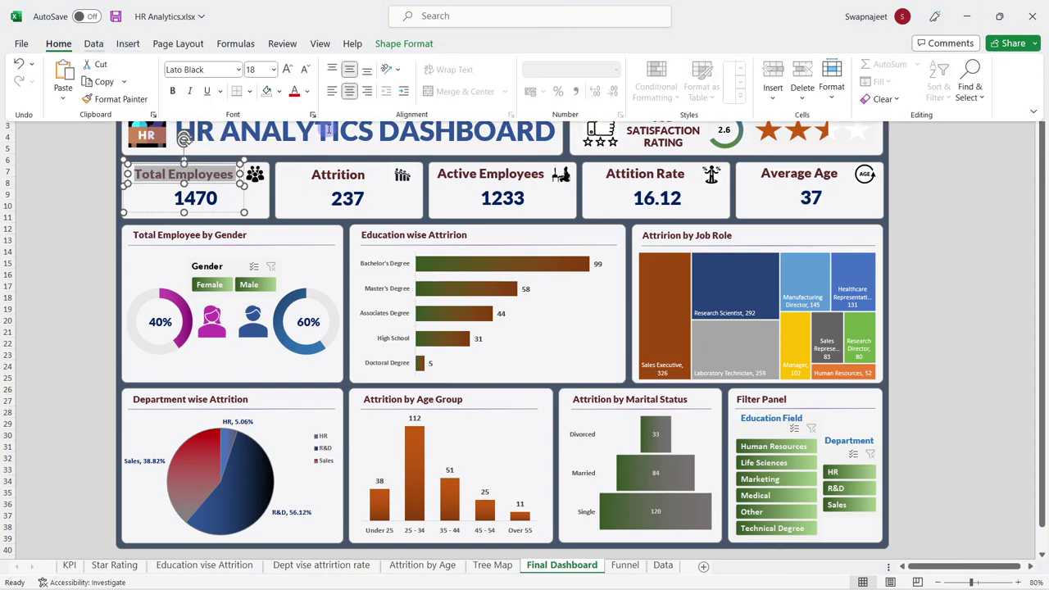
{"action": "left_click", "coordinate": [307, 91]}
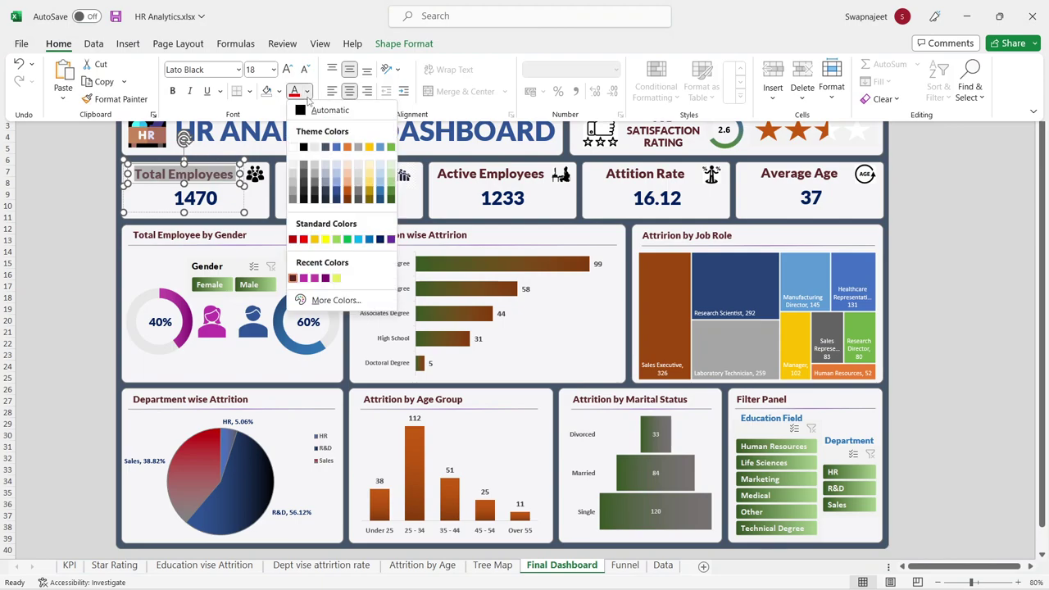
{"action": "left_click", "coordinate": [320, 300]}
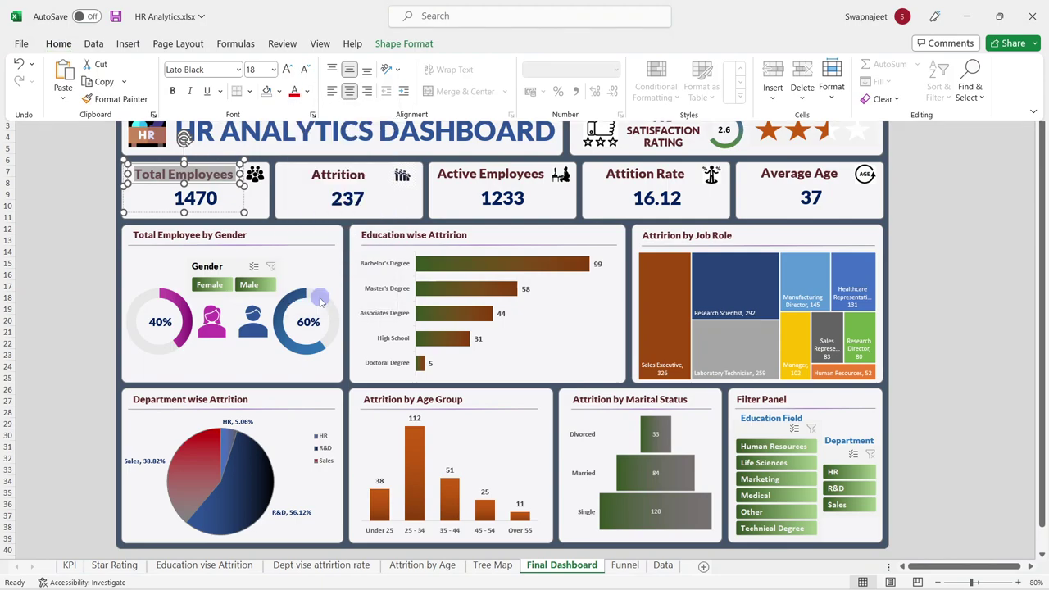
{"action": "left_click", "coordinate": [806, 402]}
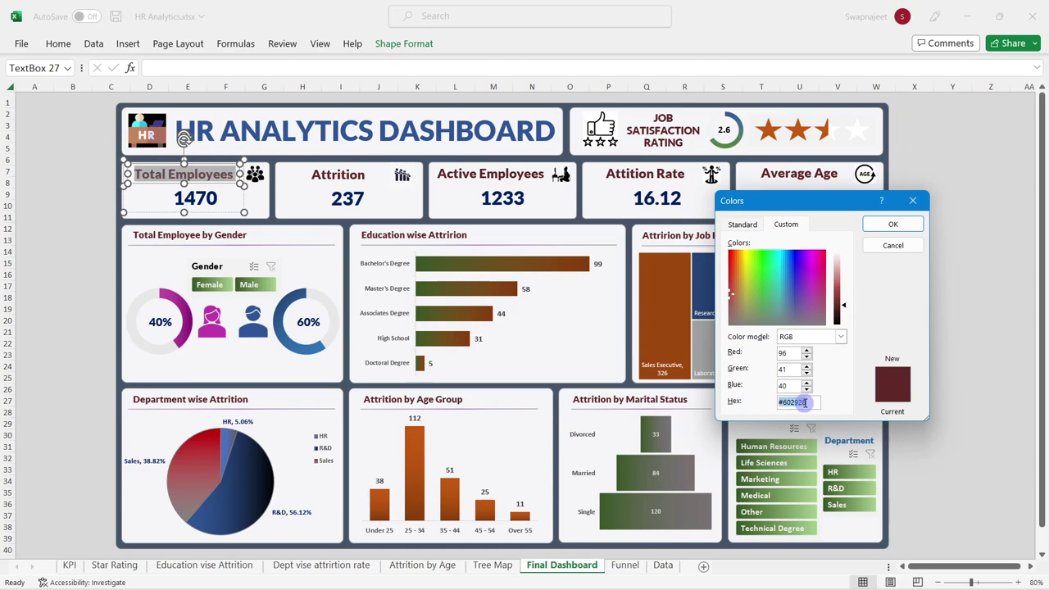
{"action": "left_click", "coordinate": [912, 201]}
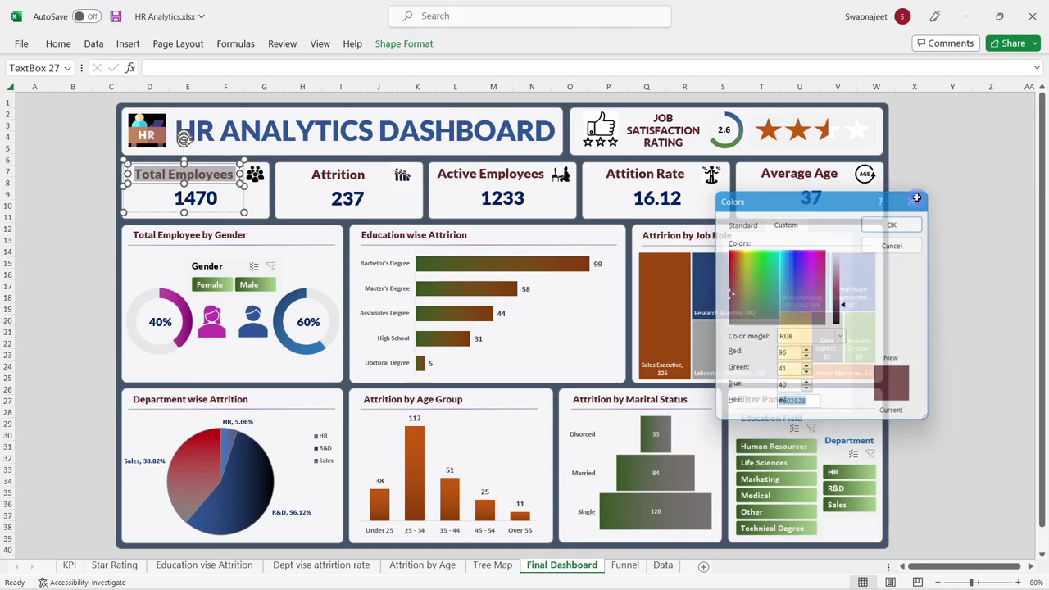
{"action": "left_click", "coordinate": [59, 300]}
Back in HR ANALYSIS NEW, colour the TOTAL EMPLOYEES label with custom hex #602928
{"action": "mouse_move", "coordinate": [579, 587]}
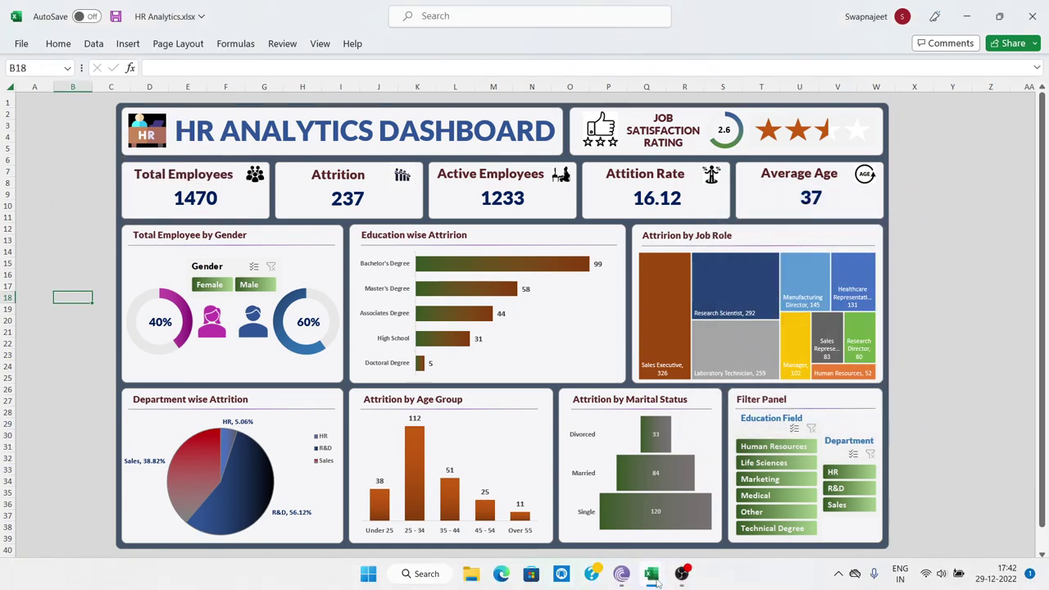
{"action": "mouse_move", "coordinate": [656, 581]}
{"action": "left_click", "coordinate": [527, 524]}
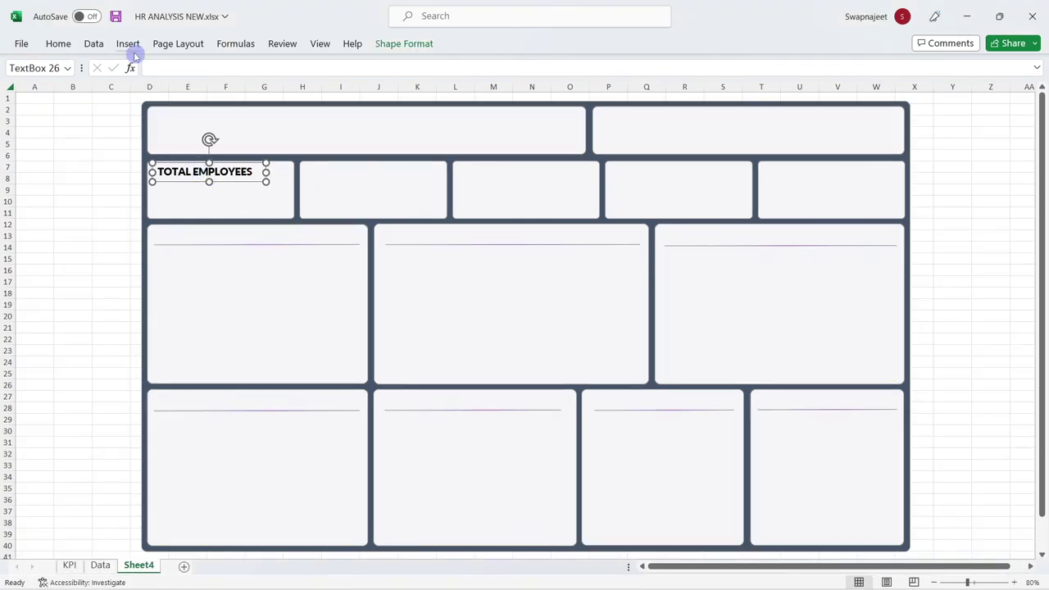
{"action": "left_click", "coordinate": [55, 43]}
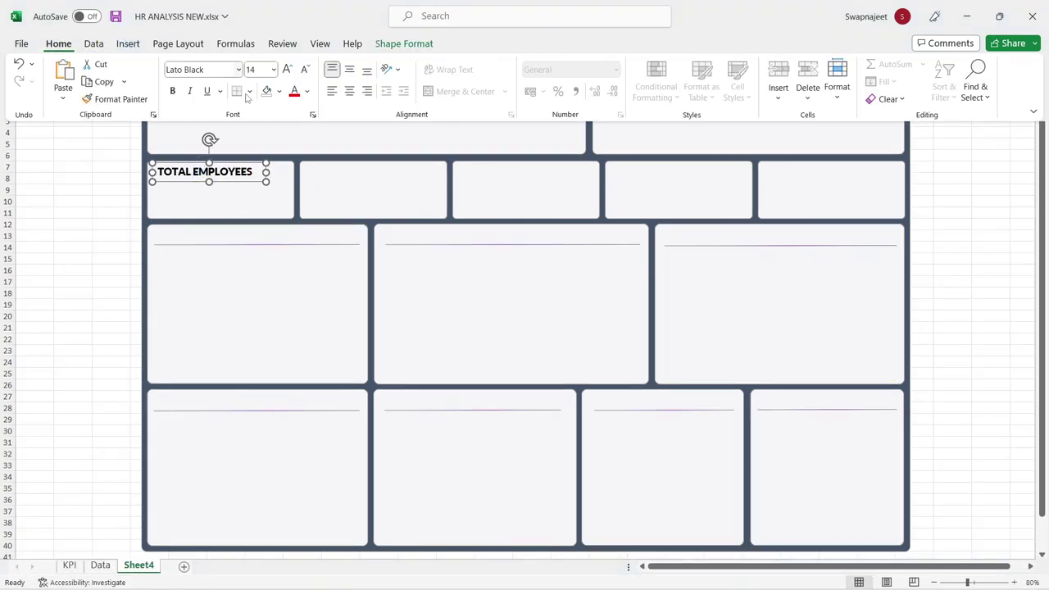
{"action": "left_click", "coordinate": [295, 91]}
{"action": "left_click", "coordinate": [306, 91]}
{"action": "left_click", "coordinate": [343, 262]}
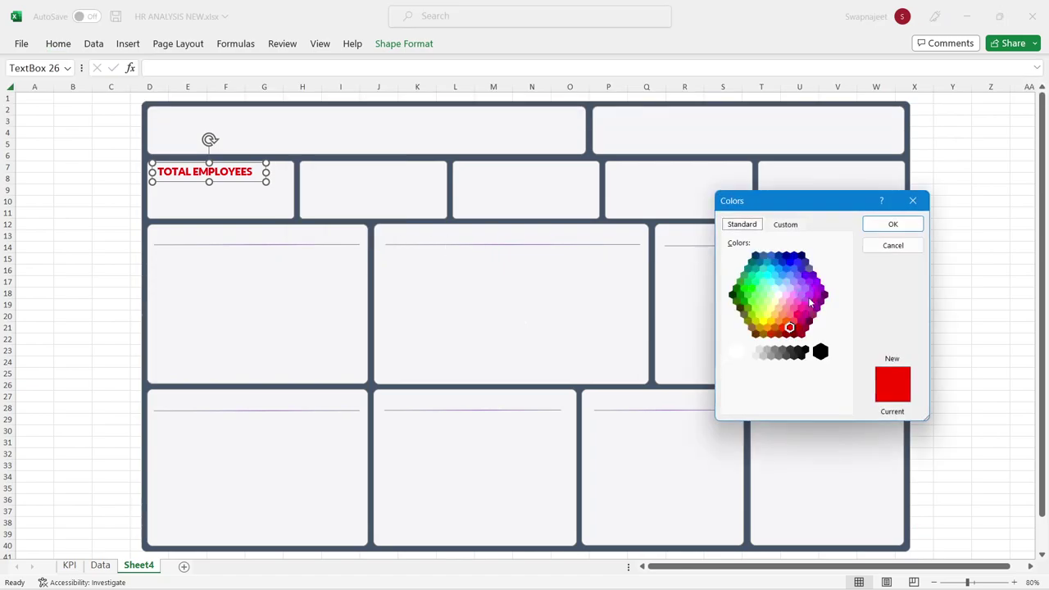
{"action": "left_click", "coordinate": [784, 224]}
{"action": "left_click", "coordinate": [788, 402]}
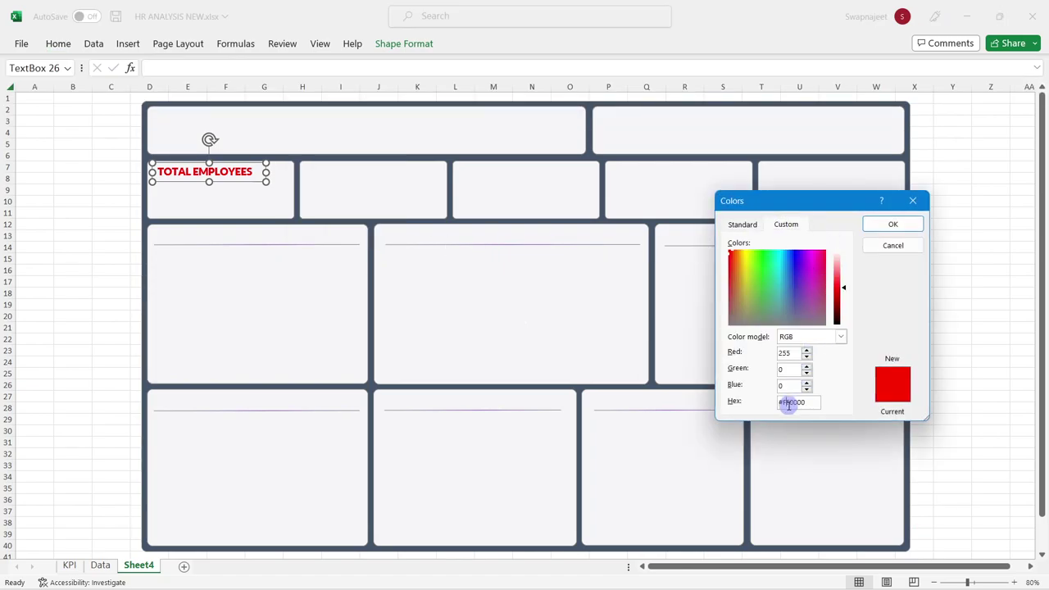
{"action": "key", "text": "ctrl+v"}
{"action": "left_click", "coordinate": [888, 224]}
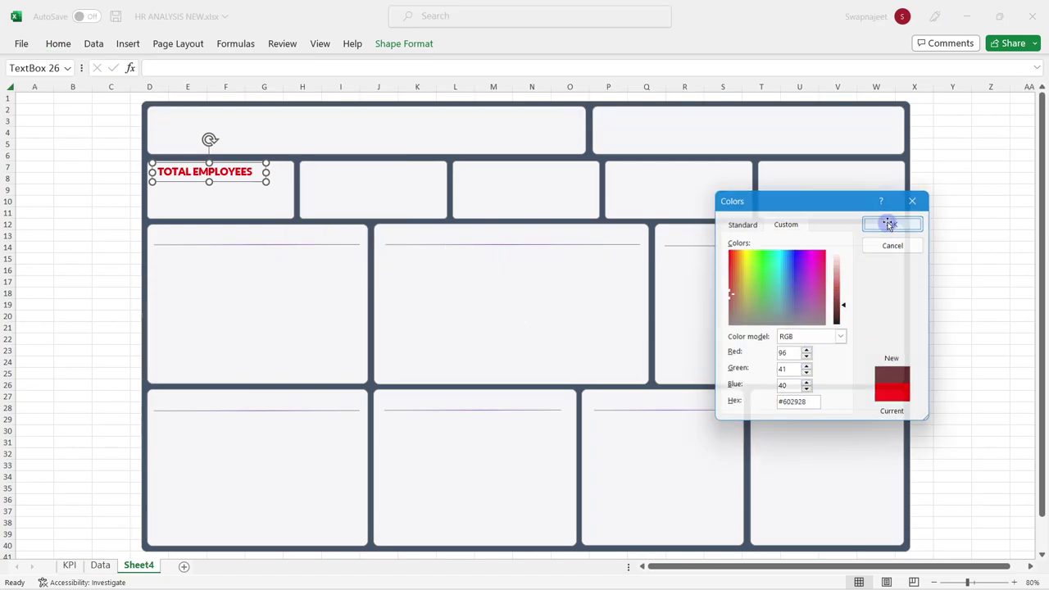
{"action": "left_click", "coordinate": [105, 222]}
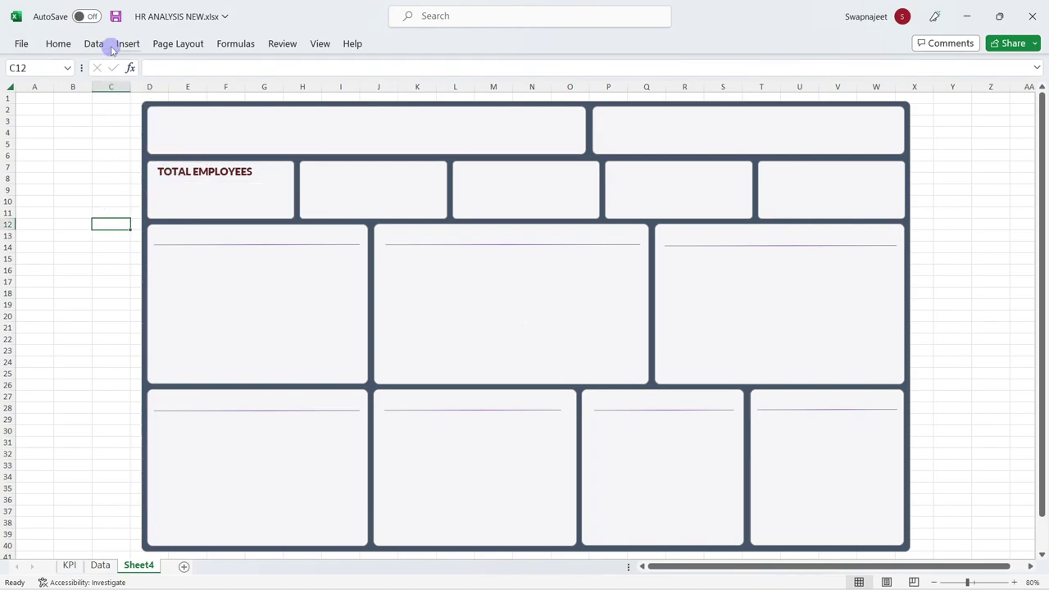
Recheck the heading's hex colour value in More Colors, then close it and deselect
{"action": "left_click", "coordinate": [188, 171]}
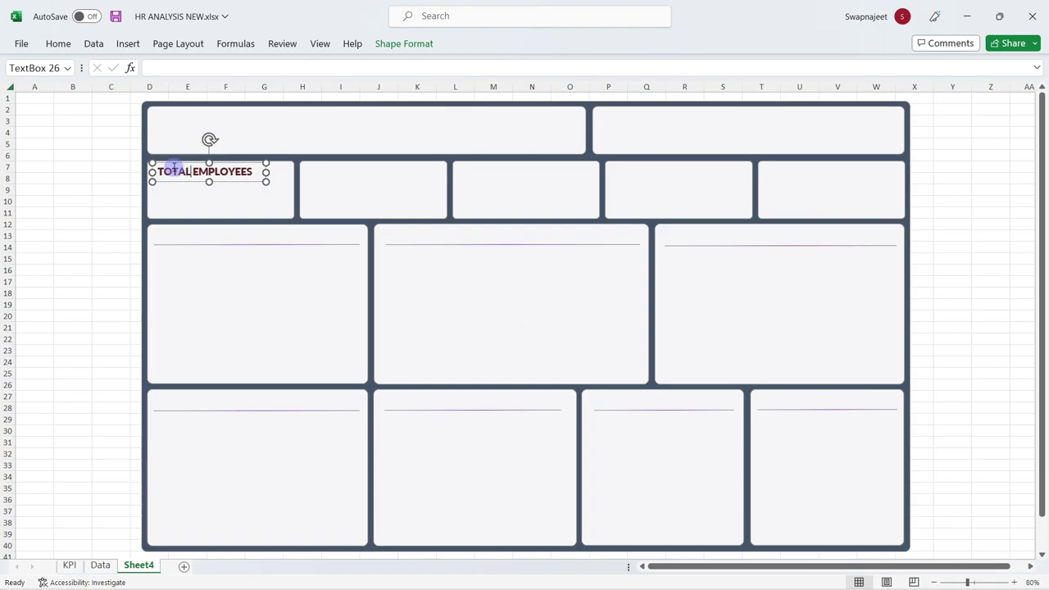
{"action": "left_click", "coordinate": [127, 43]}
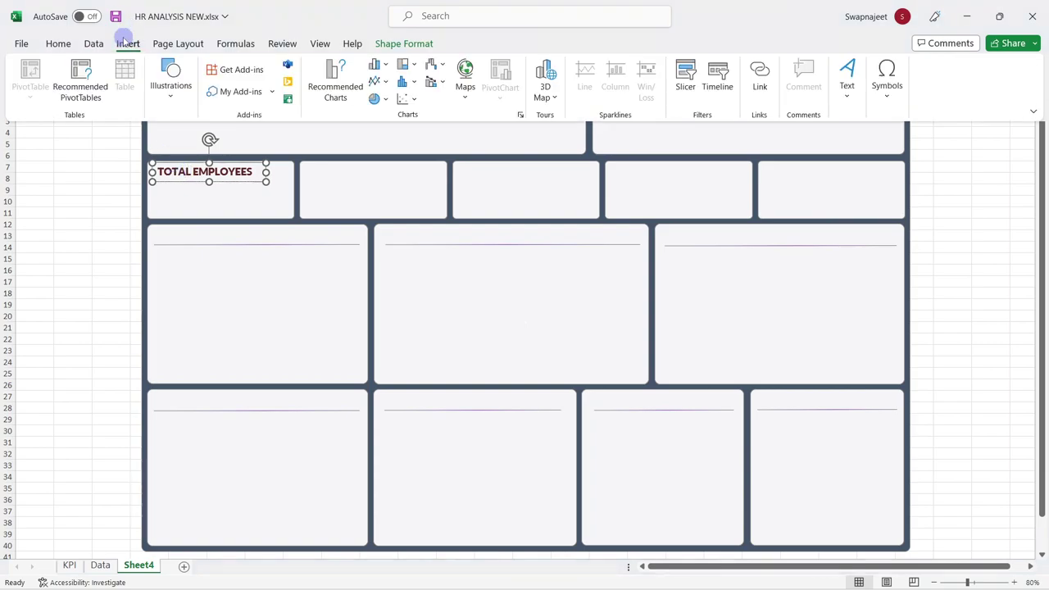
{"action": "left_click", "coordinate": [58, 43]}
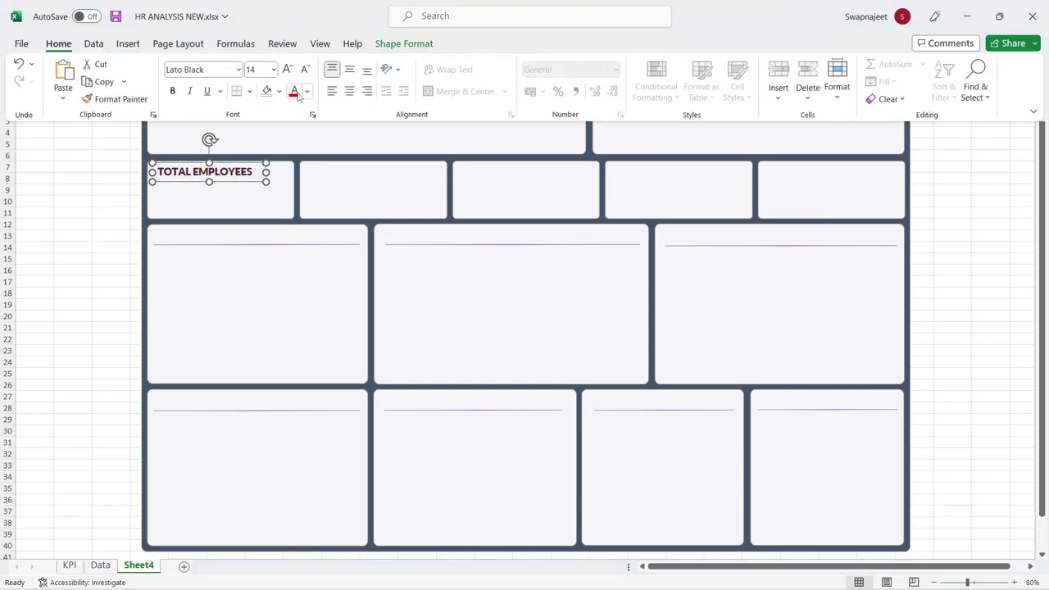
{"action": "left_click", "coordinate": [306, 91]}
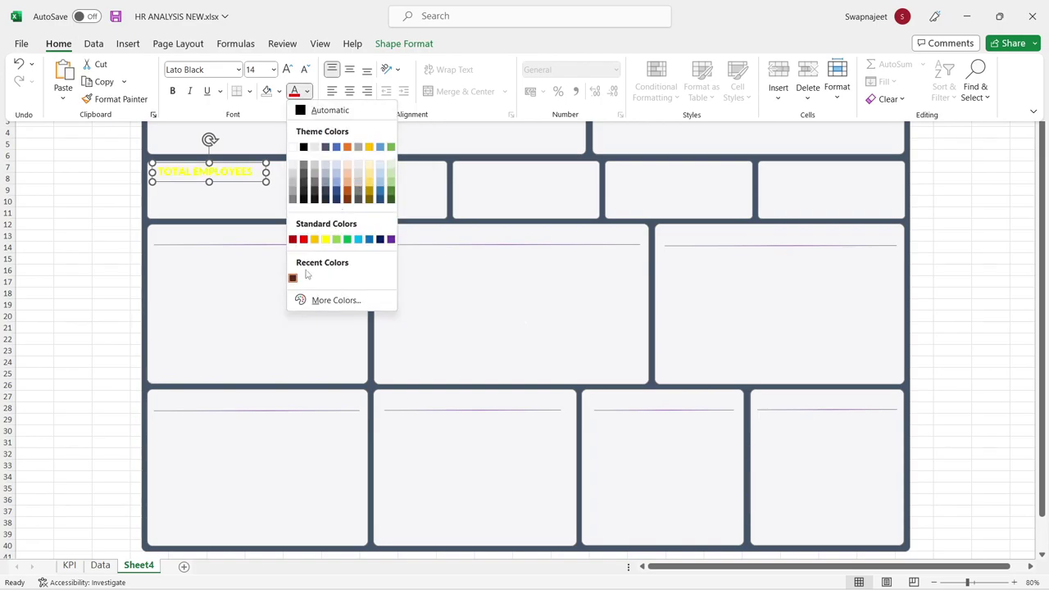
{"action": "left_click", "coordinate": [320, 300]}
{"action": "double_click", "coordinate": [792, 401]}
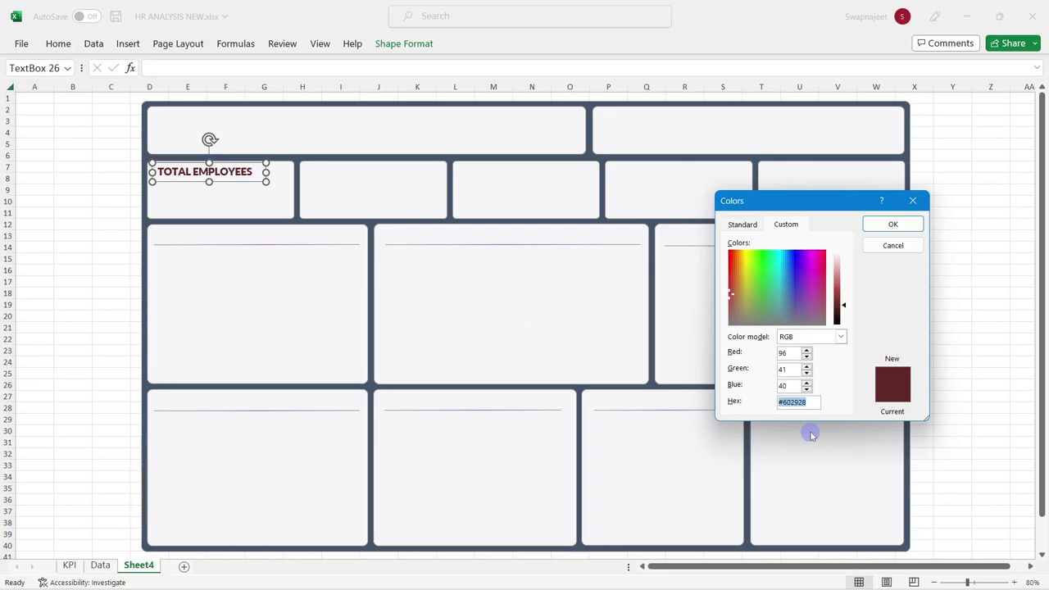
{"action": "left_click", "coordinate": [912, 200]}
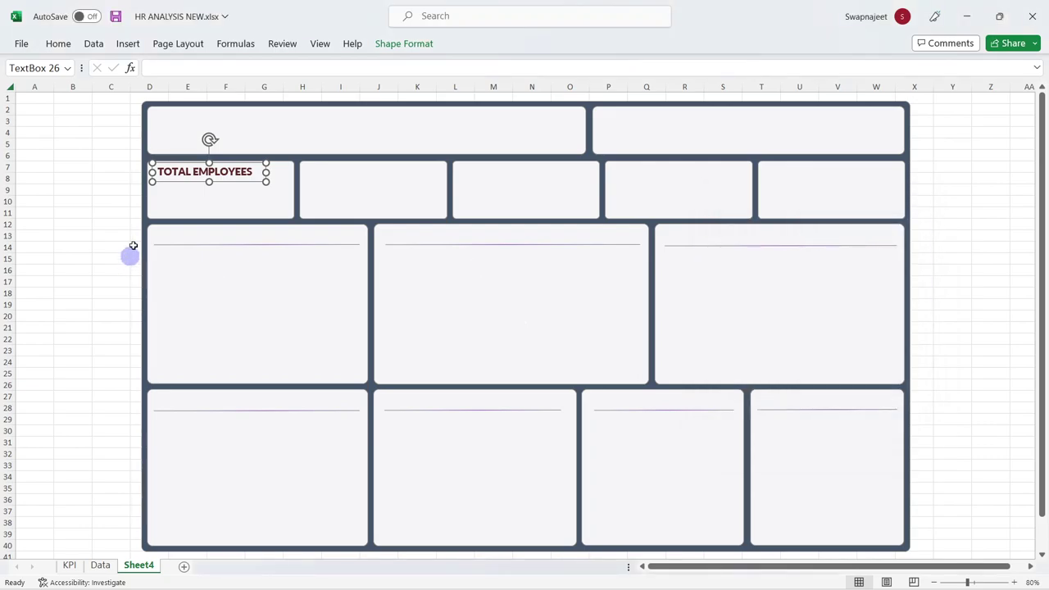
{"action": "left_click", "coordinate": [126, 235]}
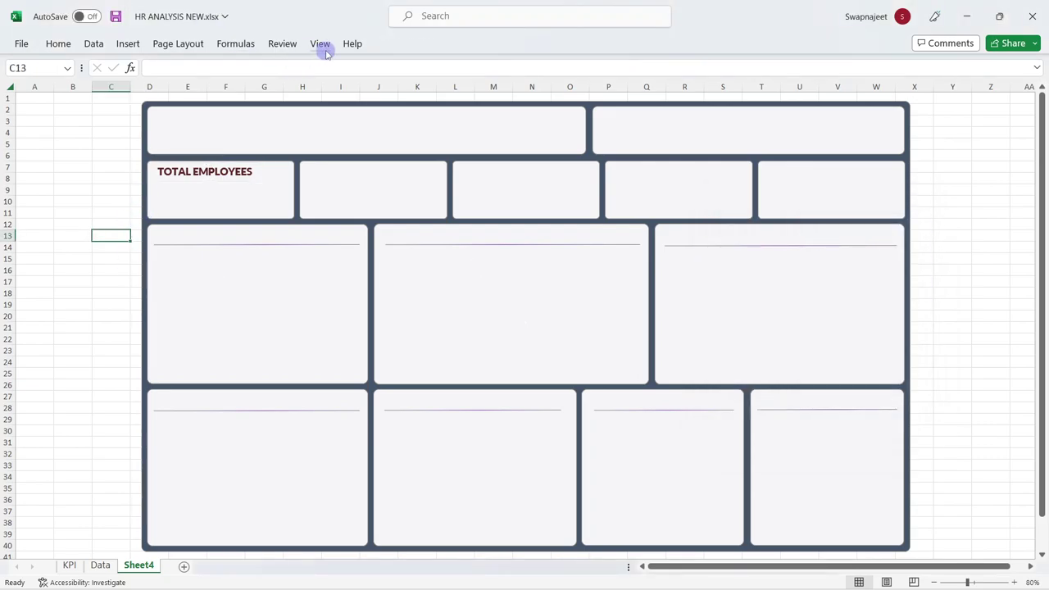
Draw a new text box beneath the TOTAL EMPLOYEES label in the first card
{"action": "left_click", "coordinate": [128, 43]}
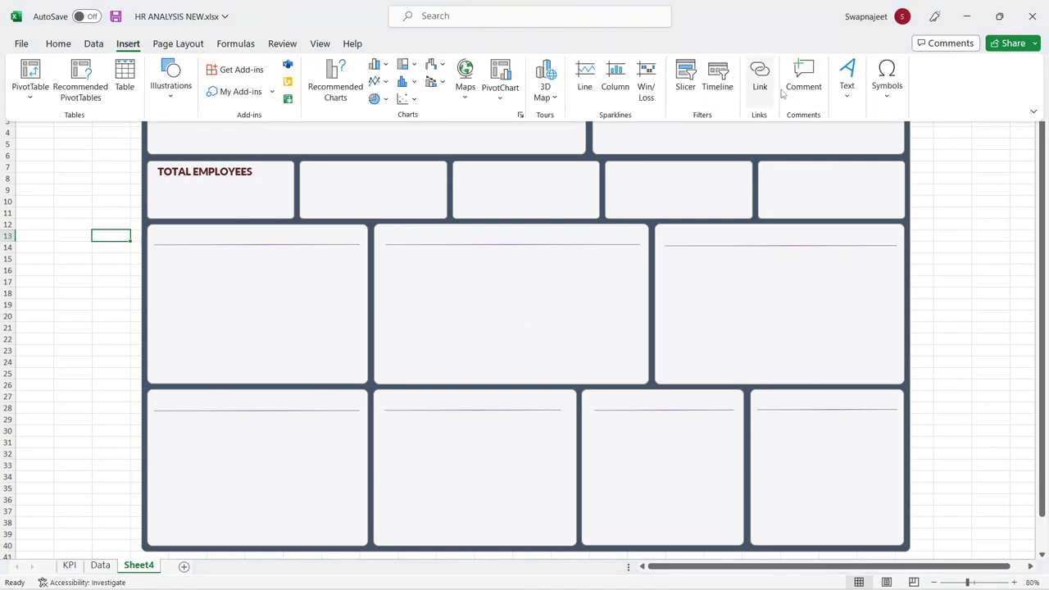
{"action": "left_click", "coordinate": [839, 80]}
{"action": "left_click", "coordinate": [848, 142]}
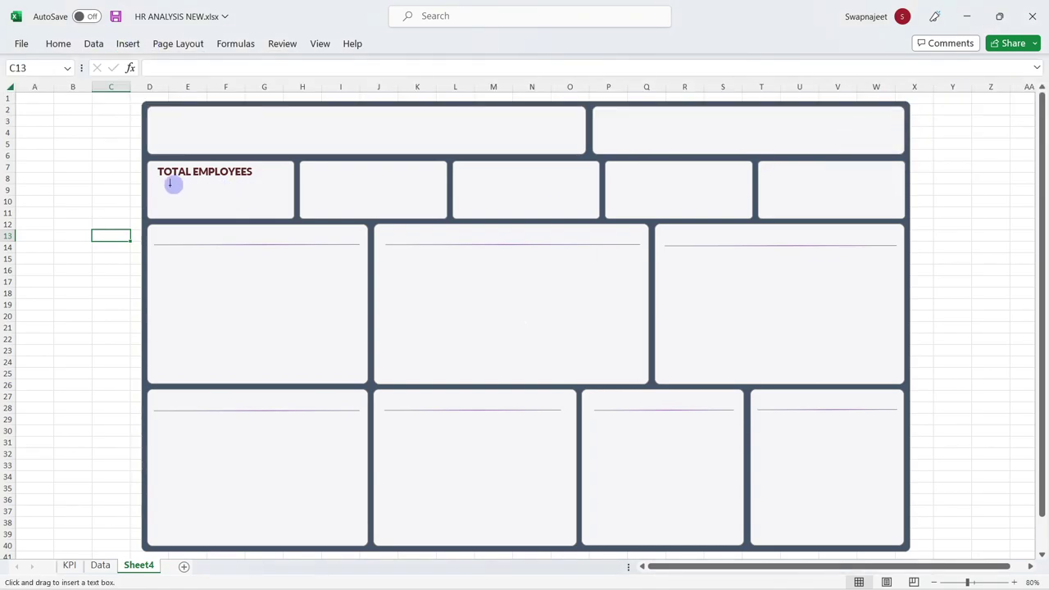
{"action": "left_click_drag", "start_coordinate": [165, 184], "coordinate": [267, 211]}
{"action": "left_click", "coordinate": [85, 210]}
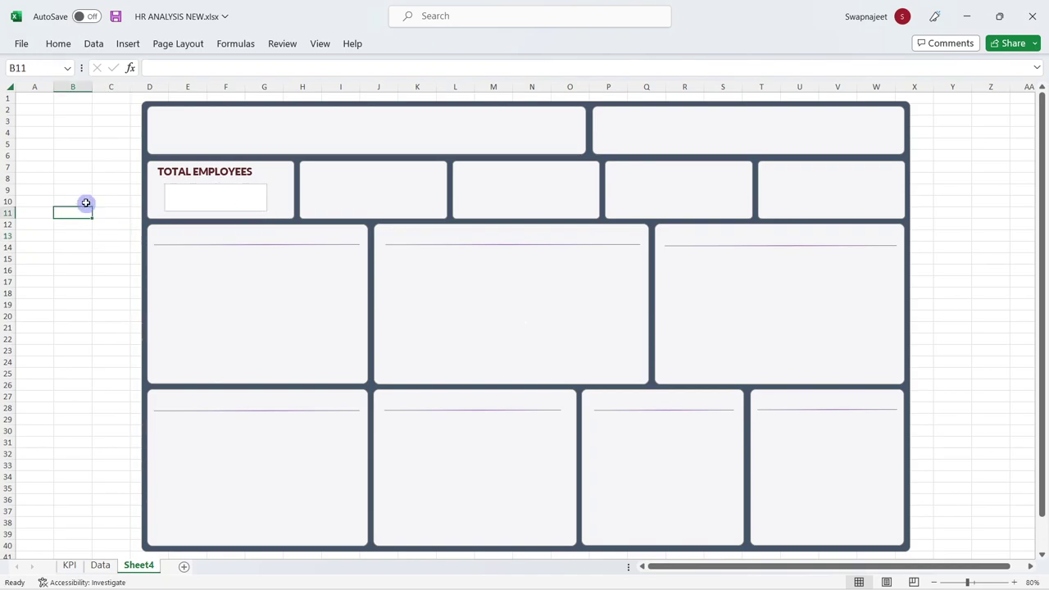
Check the total in KPI cell A8, then reselect the empty box and enter the formula bar
{"action": "left_click", "coordinate": [70, 565]}
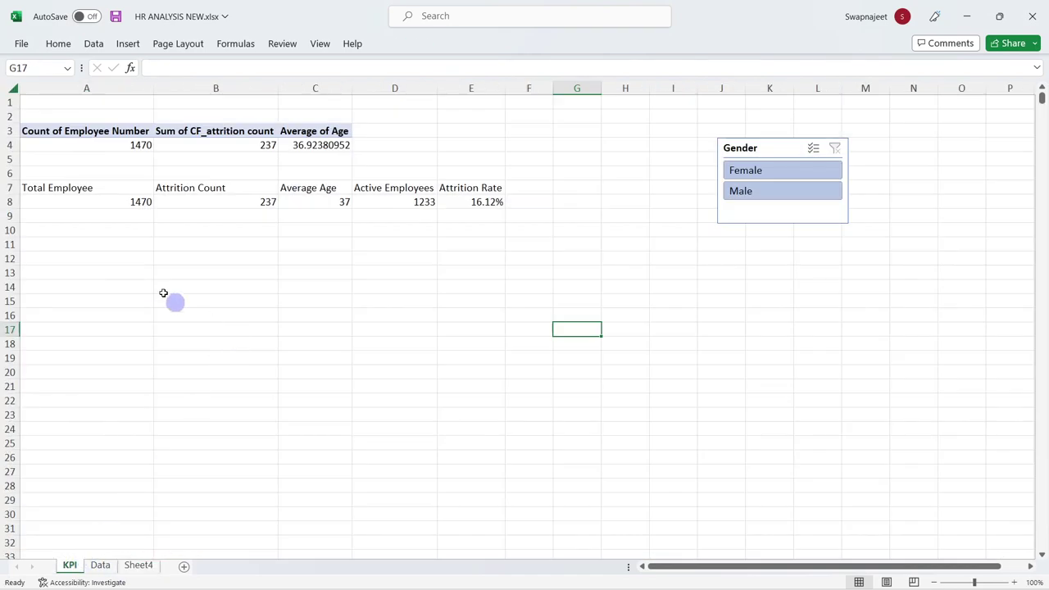
{"action": "left_click", "coordinate": [134, 207]}
{"action": "left_click", "coordinate": [139, 565]}
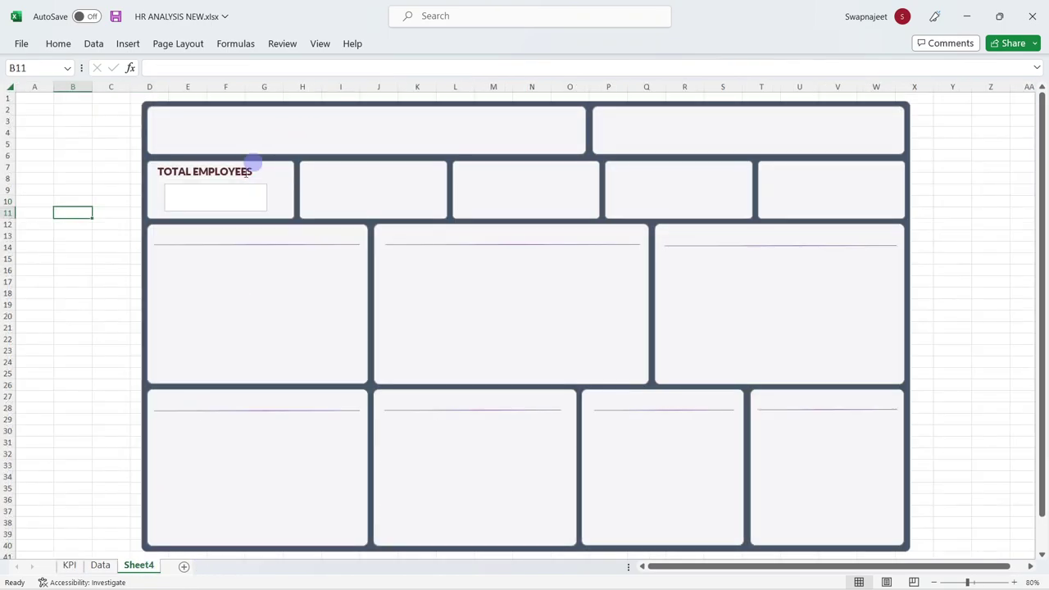
{"action": "left_click", "coordinate": [165, 197]}
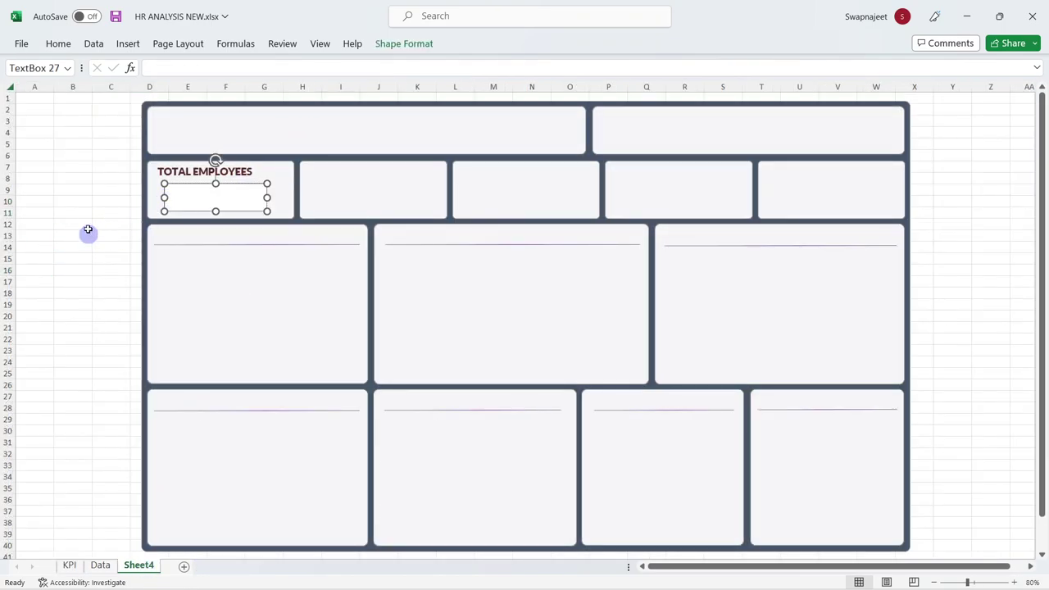
{"action": "left_click", "coordinate": [110, 201]}
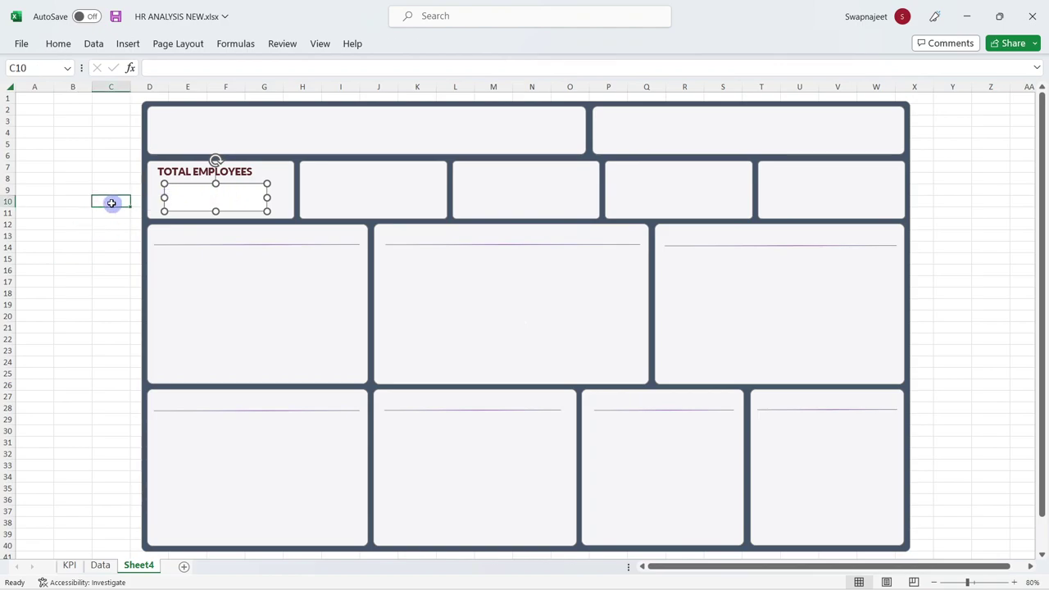
{"action": "left_click", "coordinate": [169, 183]}
{"action": "left_click", "coordinate": [169, 182]}
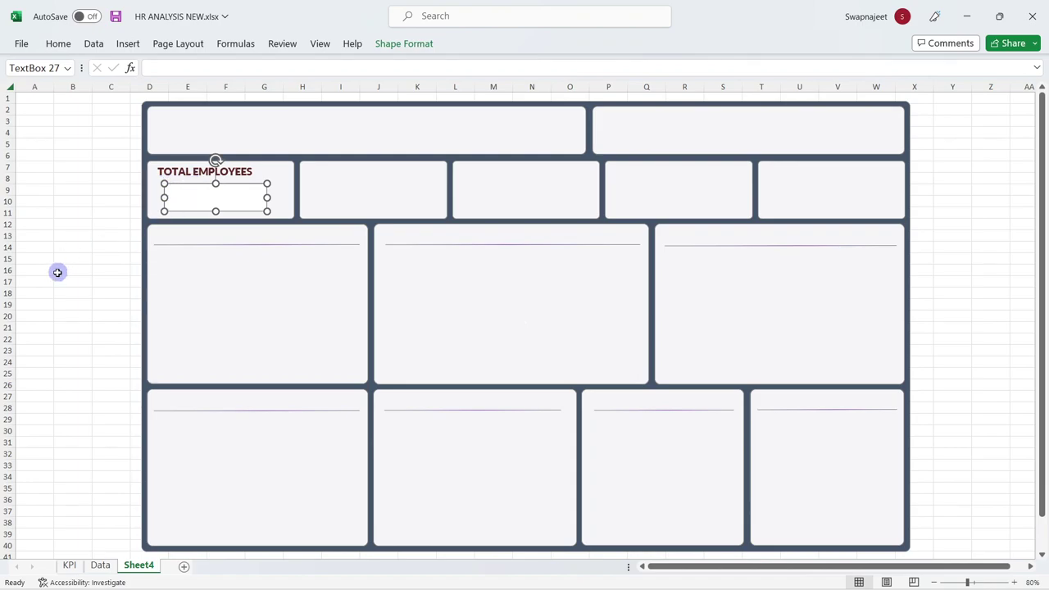
{"action": "left_click", "coordinate": [154, 71]}
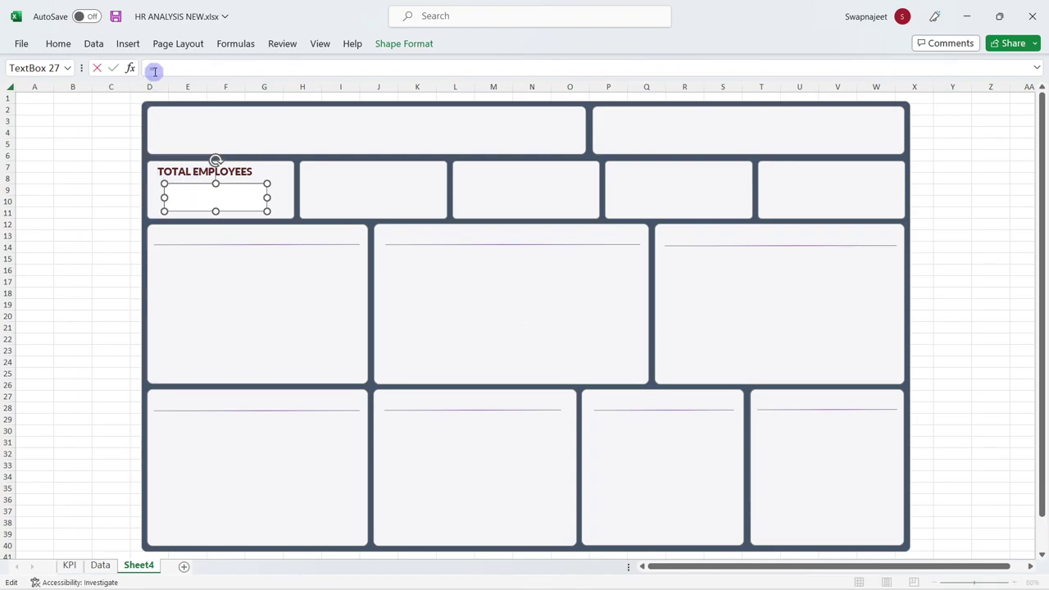
Link the text box to KPI!A8 with a formula
{"action": "type", "text": "="}
{"action": "left_click", "coordinate": [70, 565]}
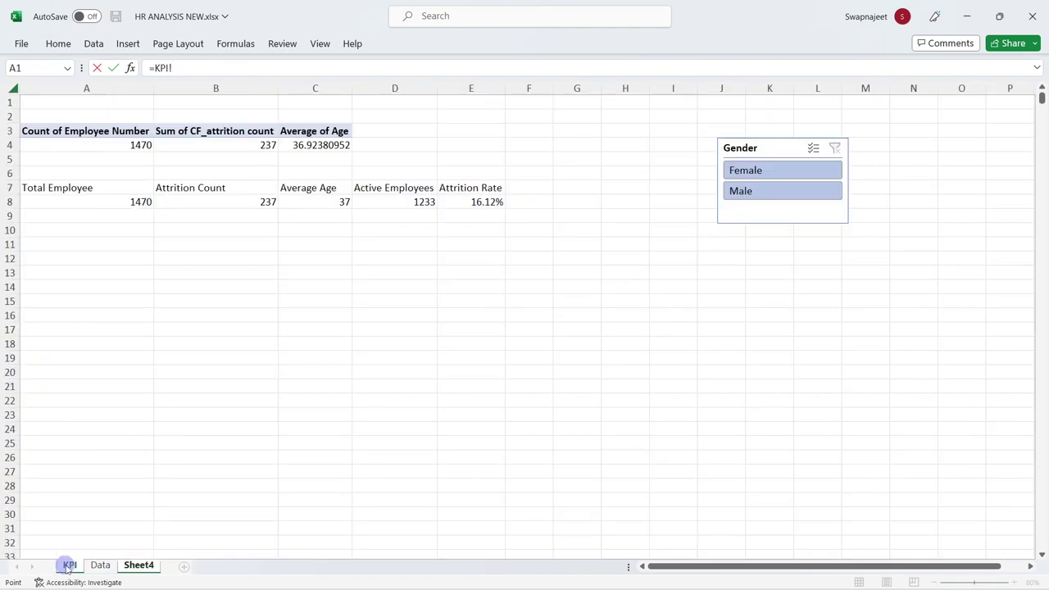
{"action": "left_click", "coordinate": [83, 203]}
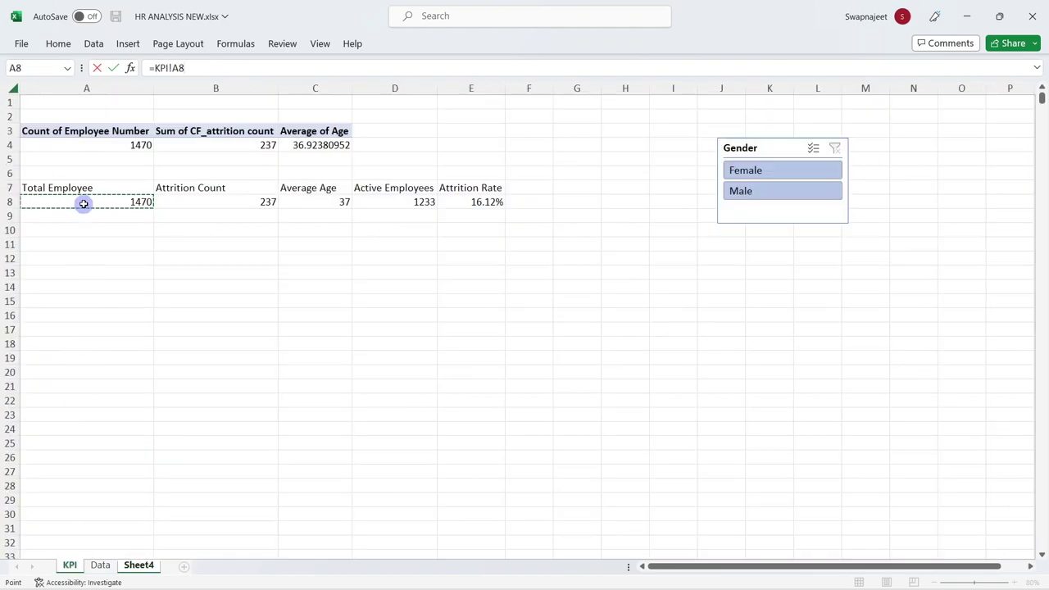
{"action": "key", "text": "Return"}
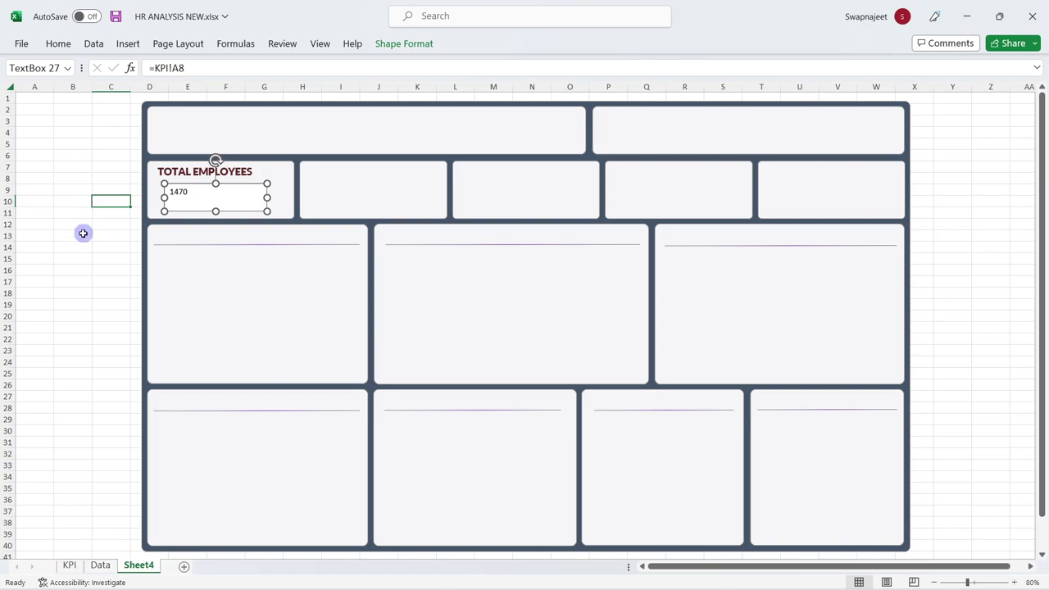
{"action": "left_click", "coordinate": [82, 233]}
Clear the linked 1470 value out of the text box
{"action": "left_click", "coordinate": [201, 186]}
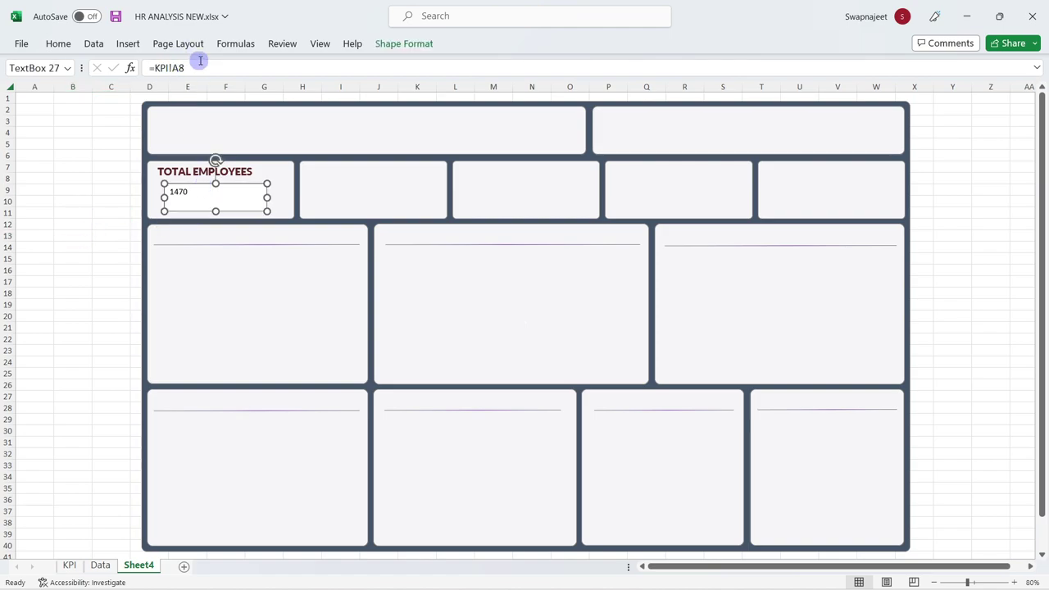
{"action": "left_click_drag", "start_coordinate": [196, 68], "coordinate": [135, 64]}
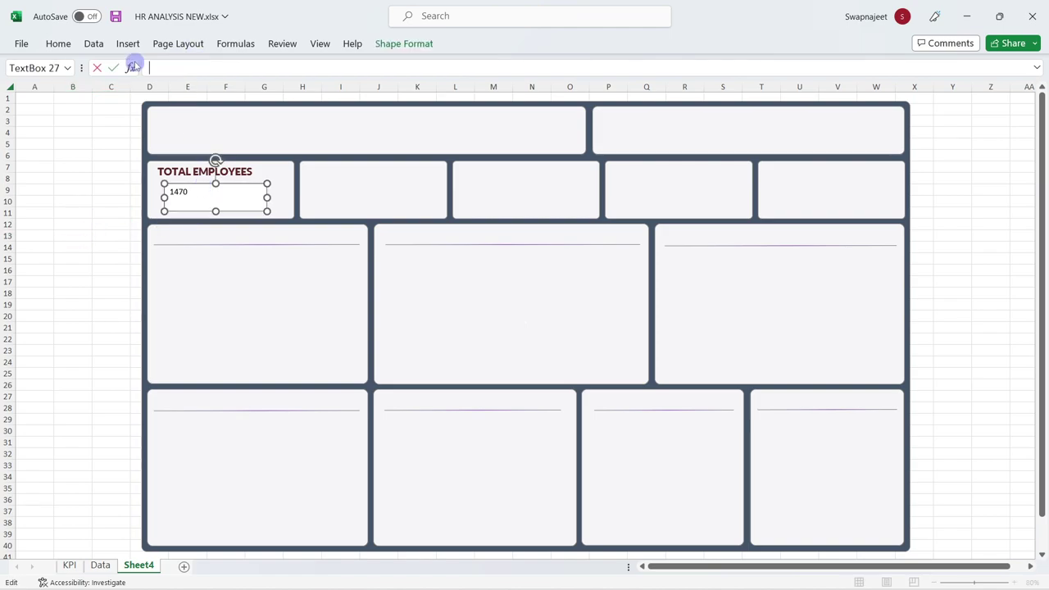
{"action": "left_click", "coordinate": [96, 222]}
{"action": "left_click", "coordinate": [194, 191]}
{"action": "left_click_drag", "start_coordinate": [194, 191], "coordinate": [164, 190]}
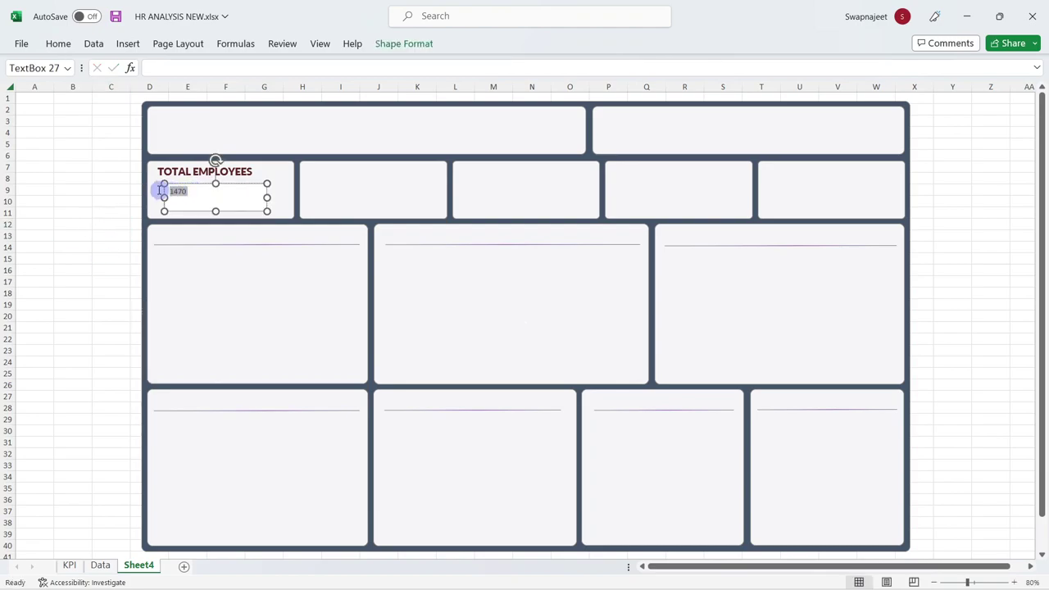
{"action": "key", "text": "Delete"}
{"action": "left_click", "coordinate": [51, 257]}
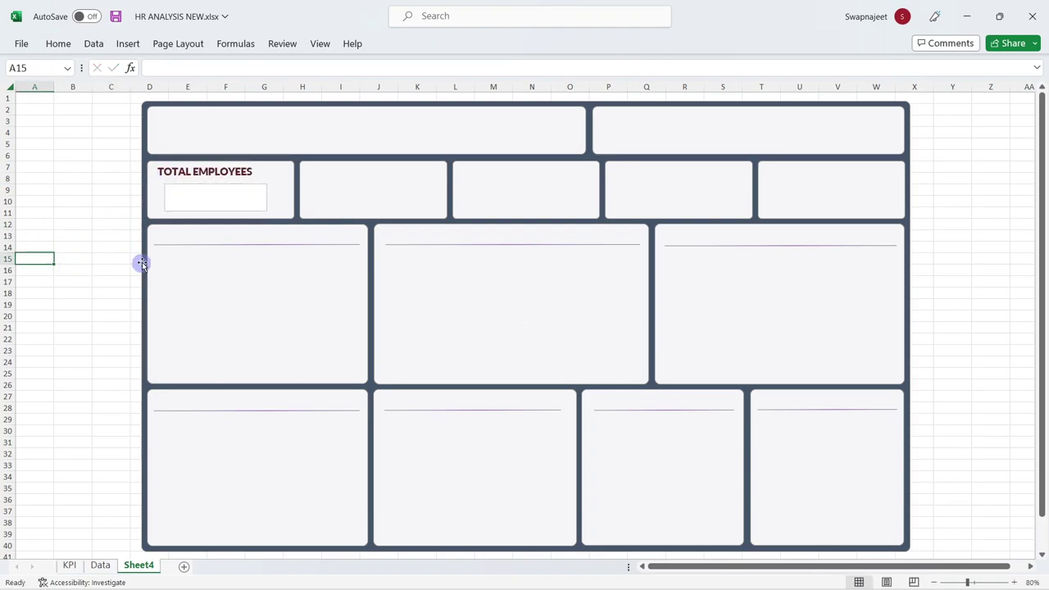
Relink the emptied text box to KPI!A8 so it shows 1470
{"action": "left_click", "coordinate": [184, 186]}
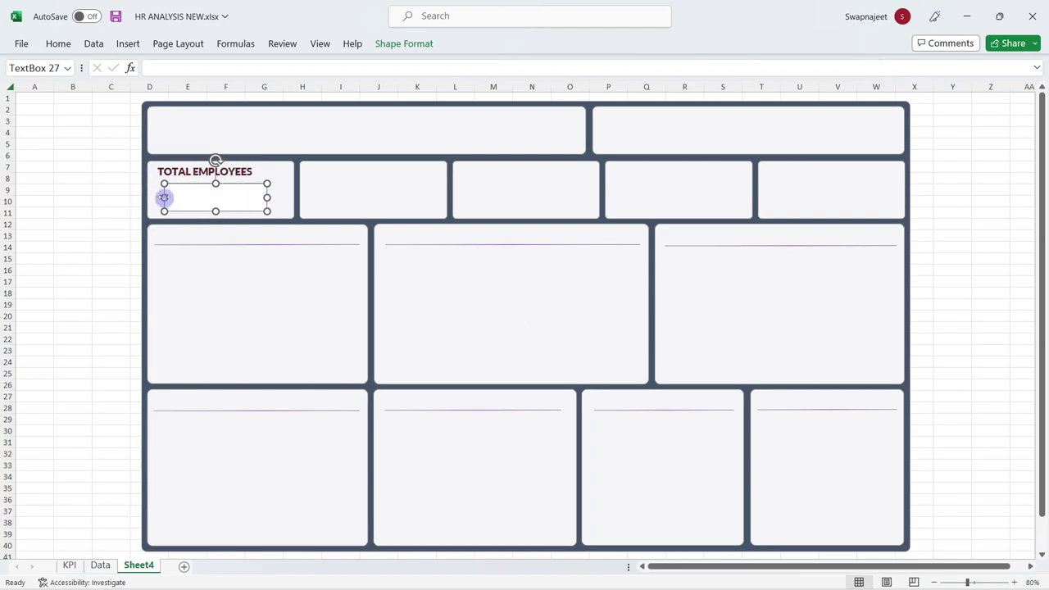
{"action": "left_click", "coordinate": [156, 68]}
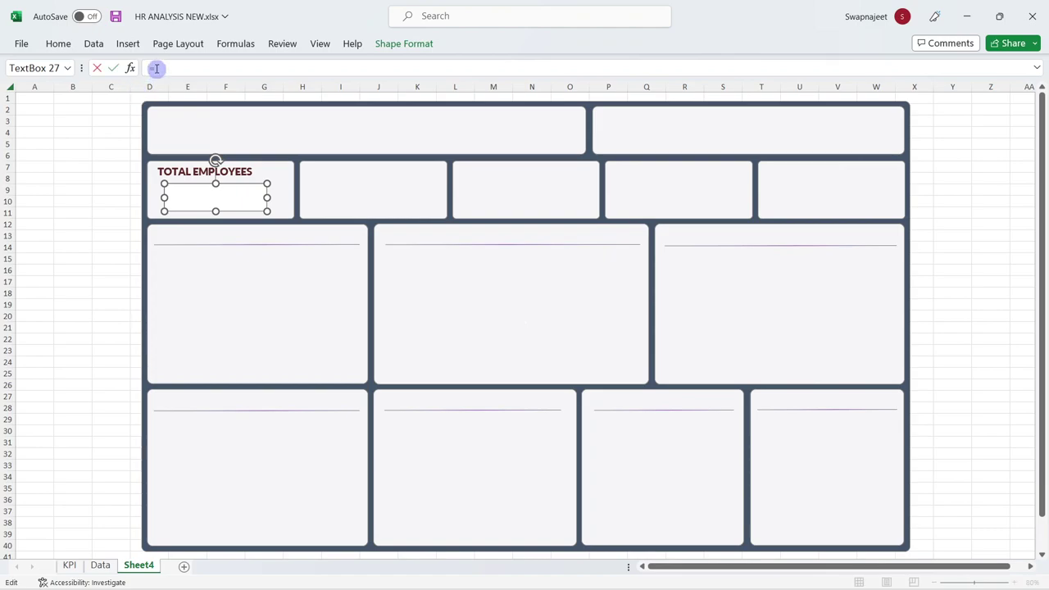
{"action": "type", "text": "="}
{"action": "left_click", "coordinate": [67, 565]}
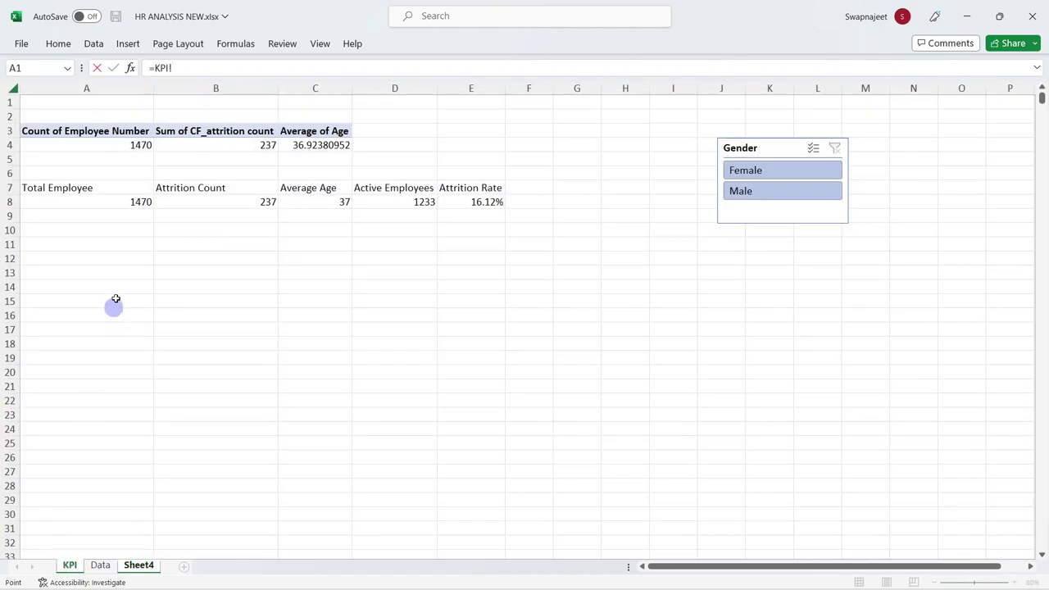
{"action": "left_click", "coordinate": [142, 206]}
{"action": "key", "text": "Return"}
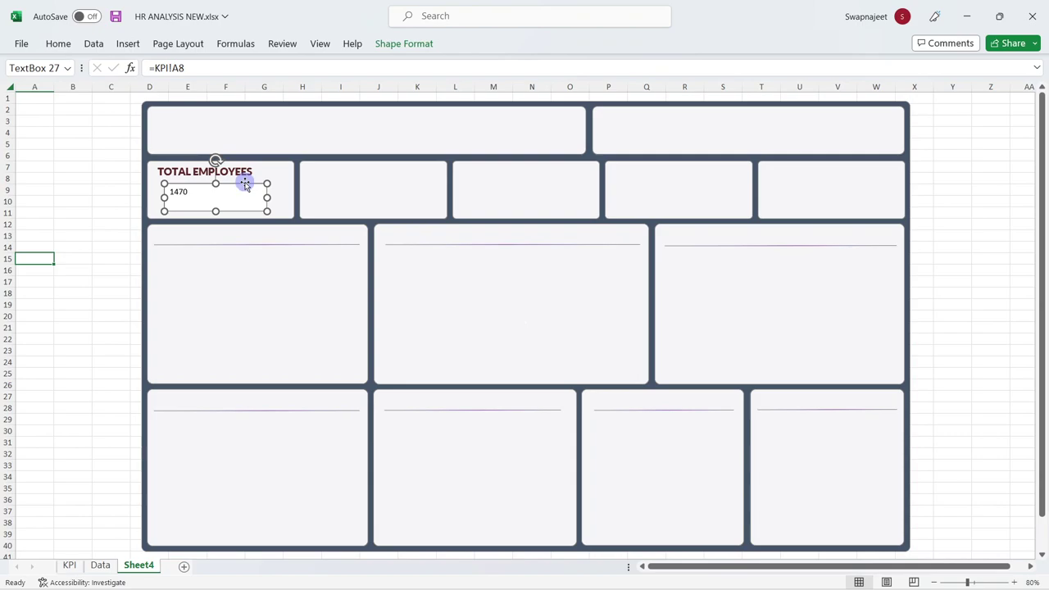
Remove the 1470 text box's fill and outline
{"action": "left_click", "coordinate": [394, 44]}
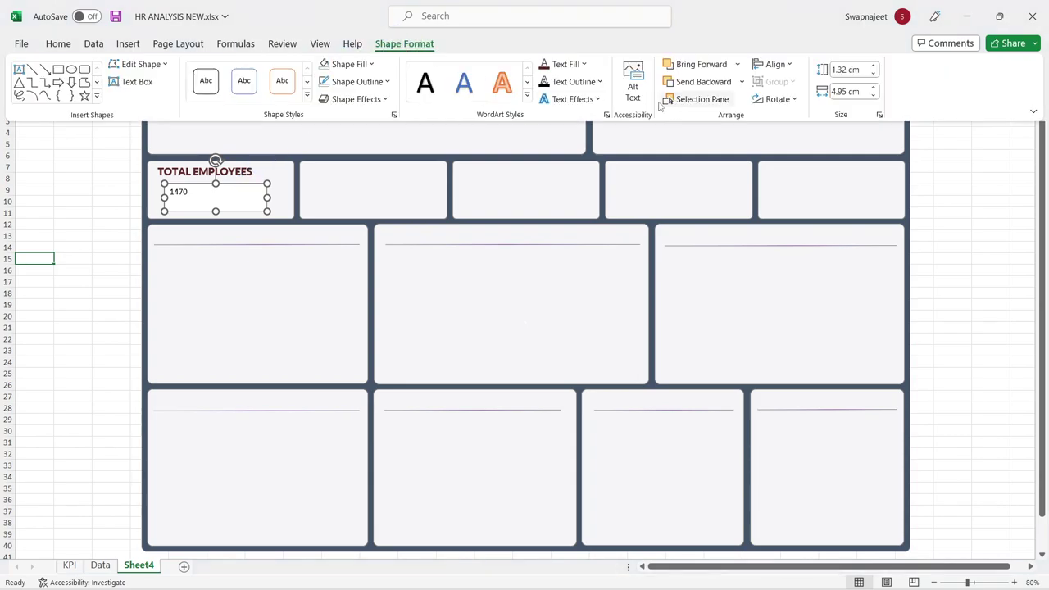
{"action": "left_click", "coordinate": [350, 64]}
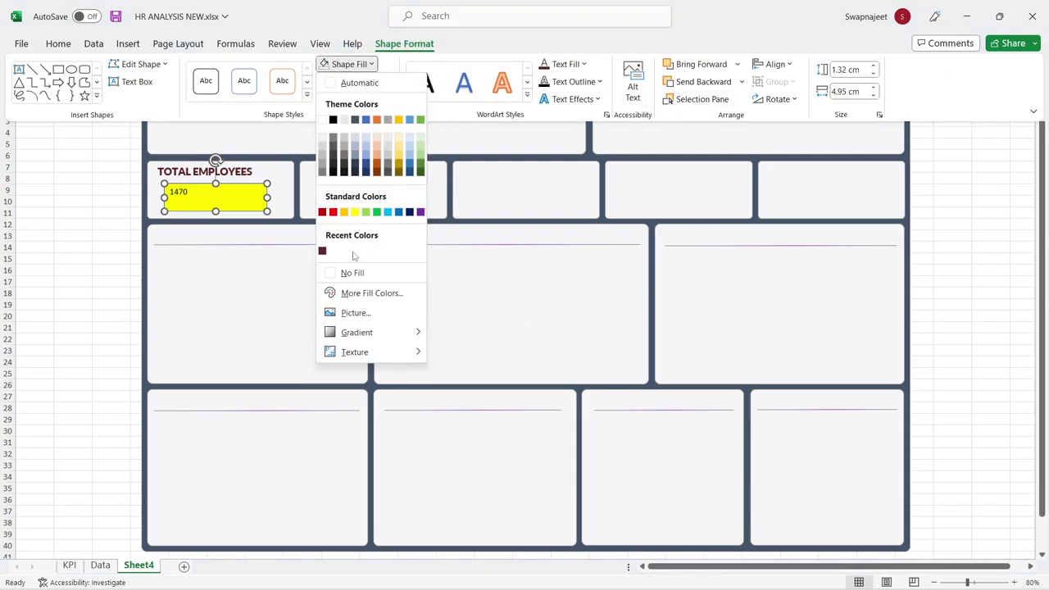
{"action": "left_click", "coordinate": [353, 272]}
{"action": "left_click", "coordinate": [357, 81]}
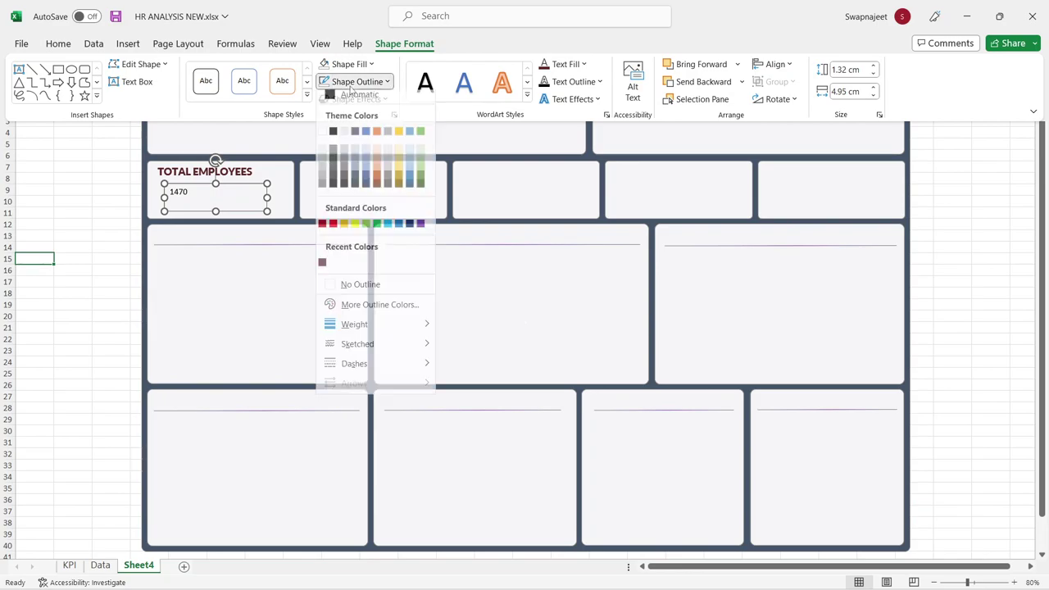
{"action": "left_click", "coordinate": [361, 288]}
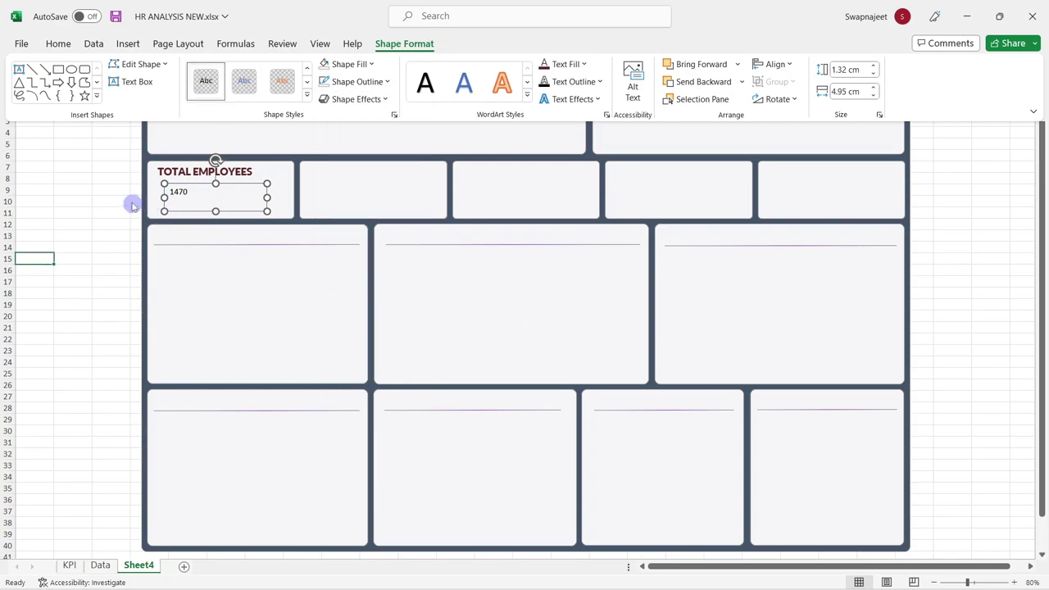
{"action": "left_click", "coordinate": [59, 44]}
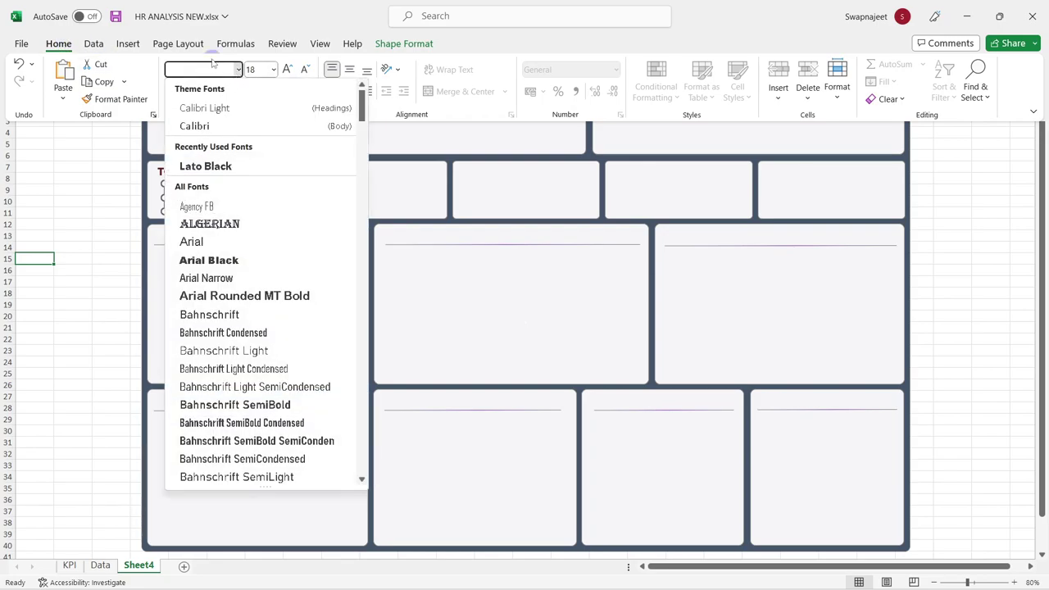
{"action": "key", "text": "Escape"}
{"action": "key", "text": "Escape"}
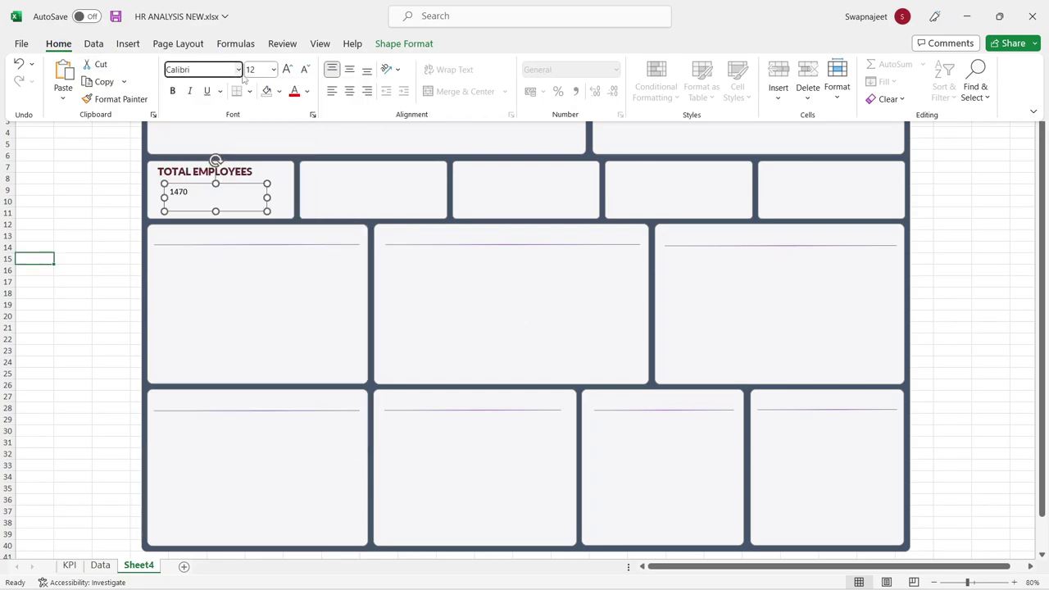
Format the 1470 value as 26 pt, centred, Lato Black, in dark blue
{"action": "left_click", "coordinate": [273, 71]}
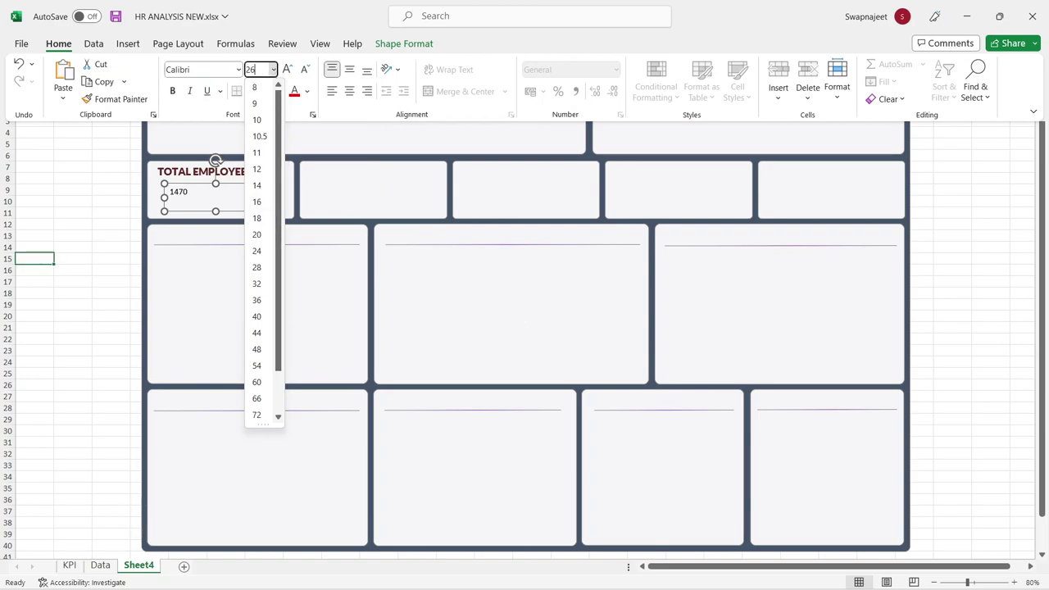
{"action": "key", "text": "Return"}
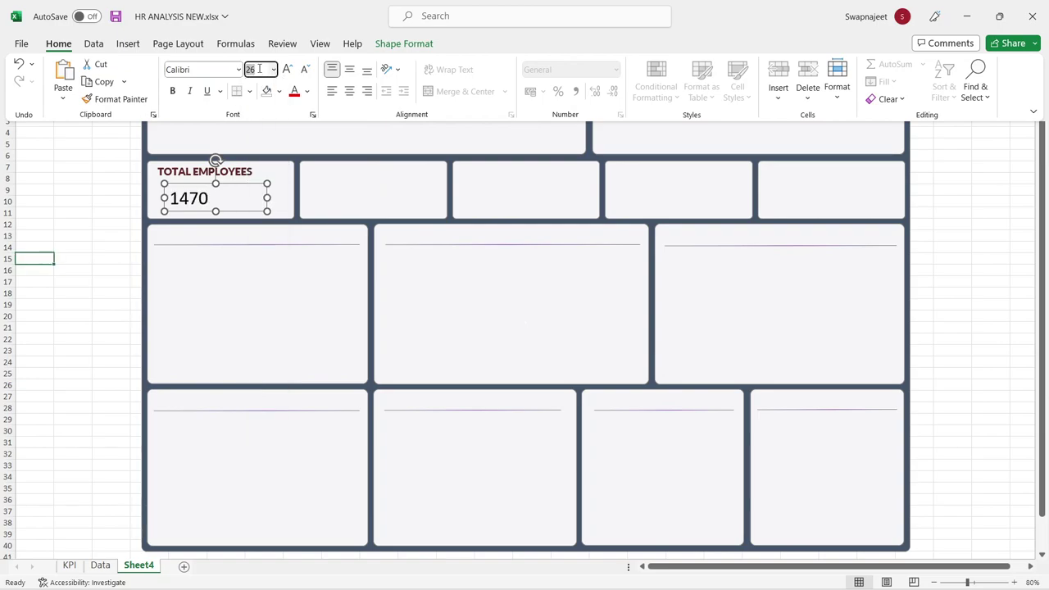
{"action": "left_click", "coordinate": [350, 91]}
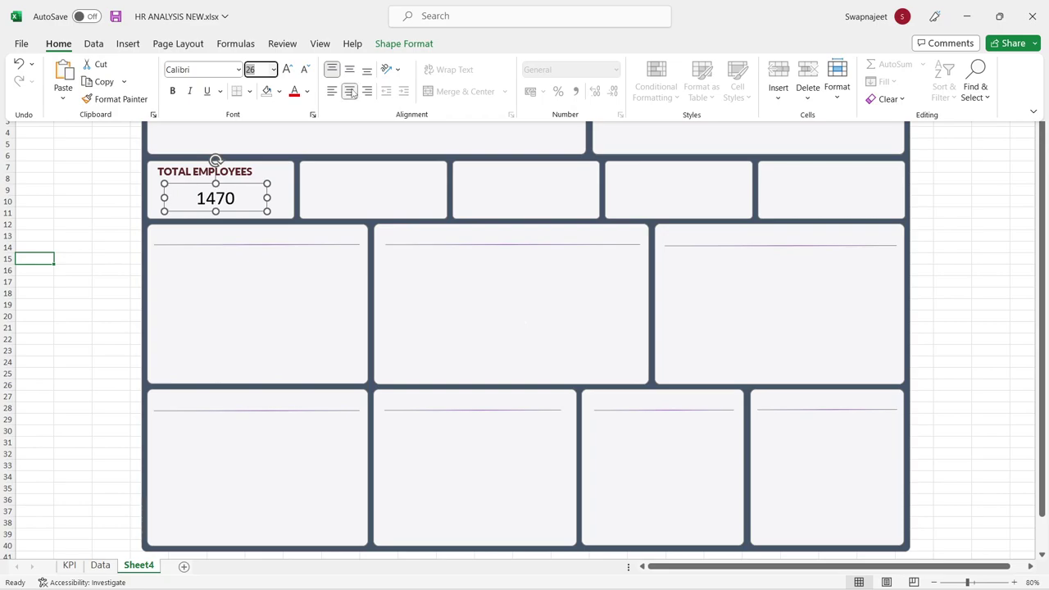
{"action": "left_click", "coordinate": [213, 71]}
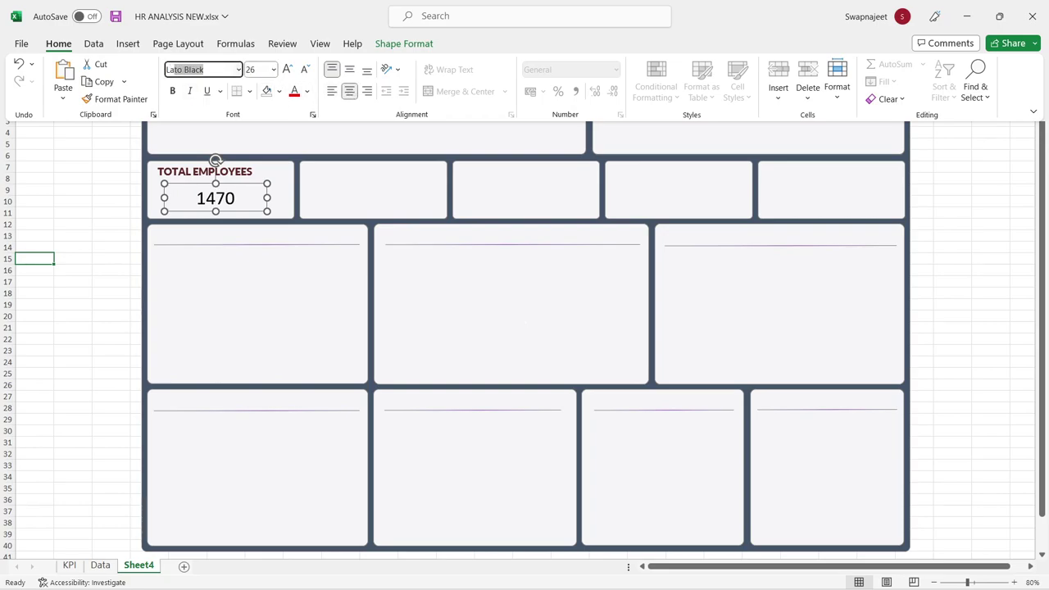
{"action": "type", "text": "L"}
{"action": "key", "text": "Return"}
{"action": "left_click", "coordinate": [307, 92]}
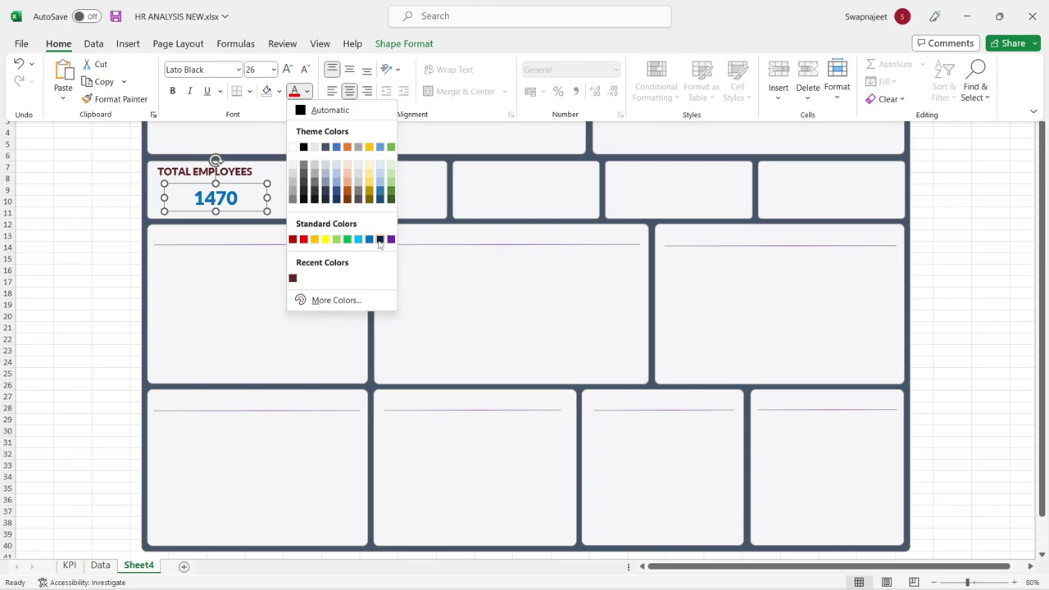
{"action": "left_click", "coordinate": [380, 240]}
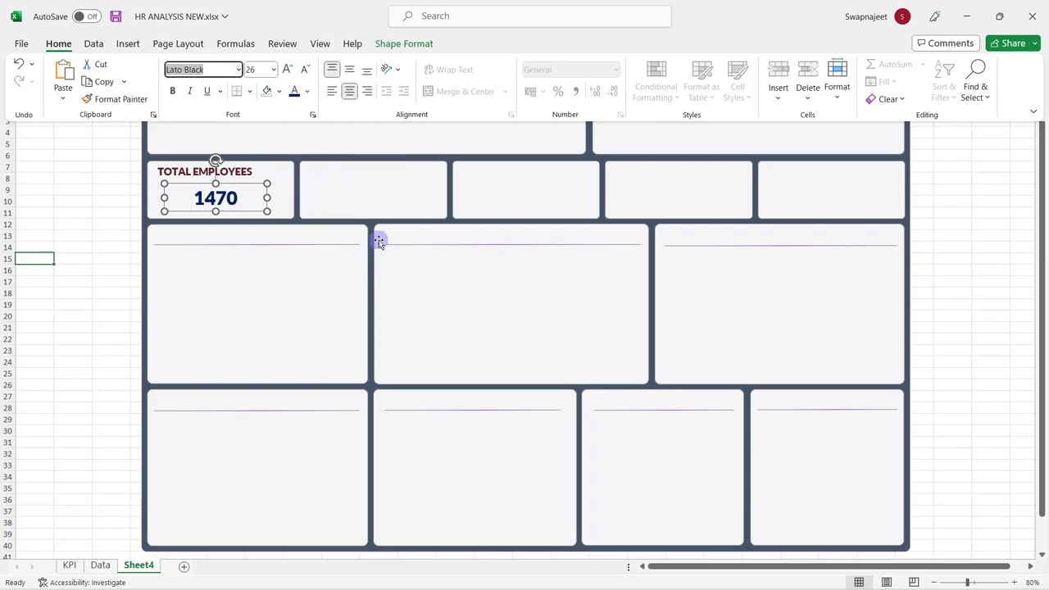
{"action": "left_click", "coordinate": [223, 199]}
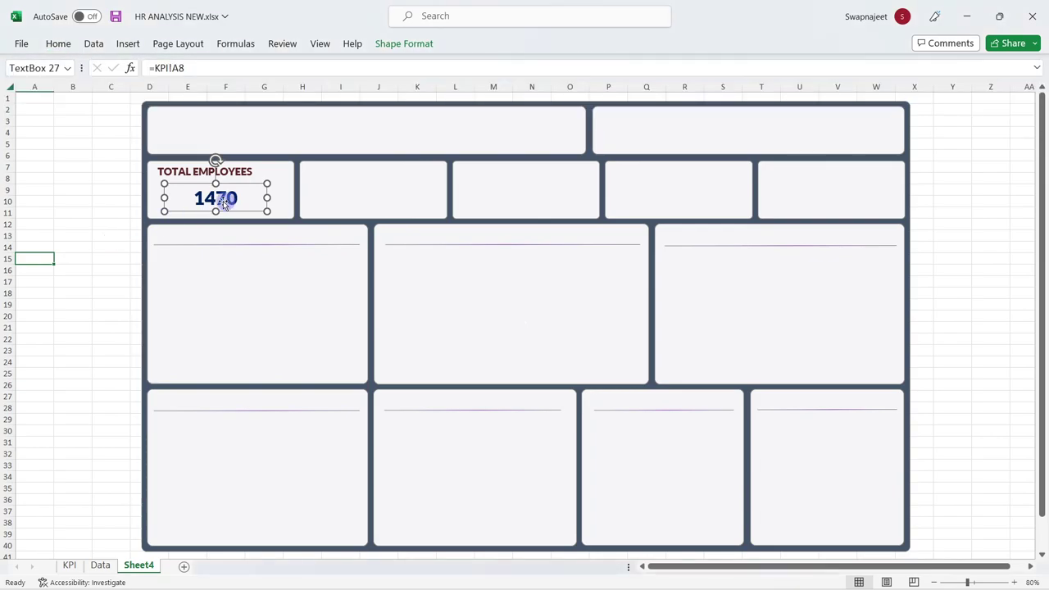
{"action": "left_click", "coordinate": [88, 211]}
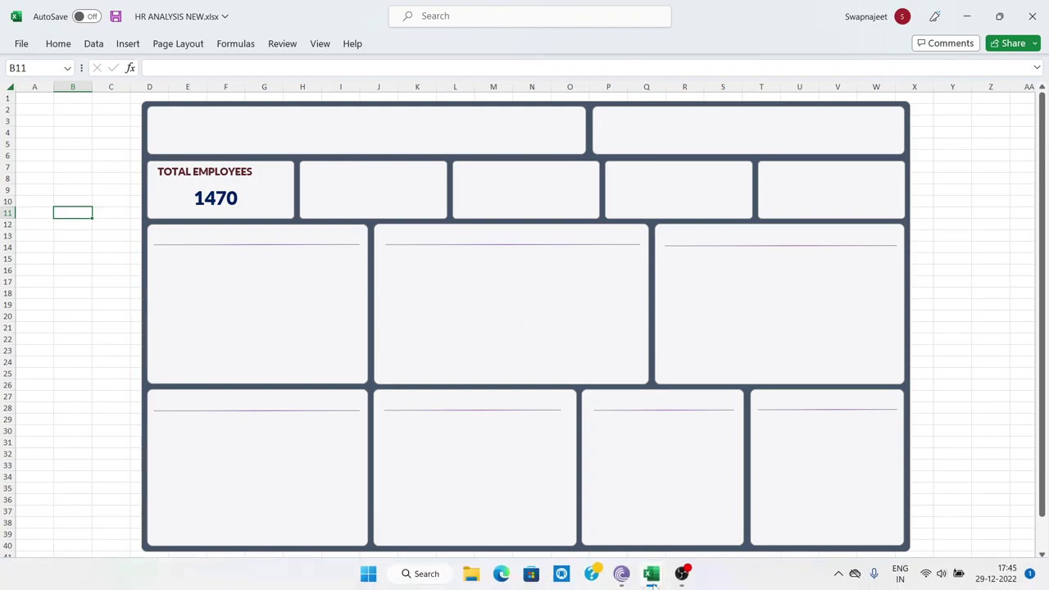
Set the TOTAL EMPLOYEES heading box to 15 pt font size
{"action": "mouse_move", "coordinate": [651, 574]}
{"action": "mouse_move", "coordinate": [636, 522]}
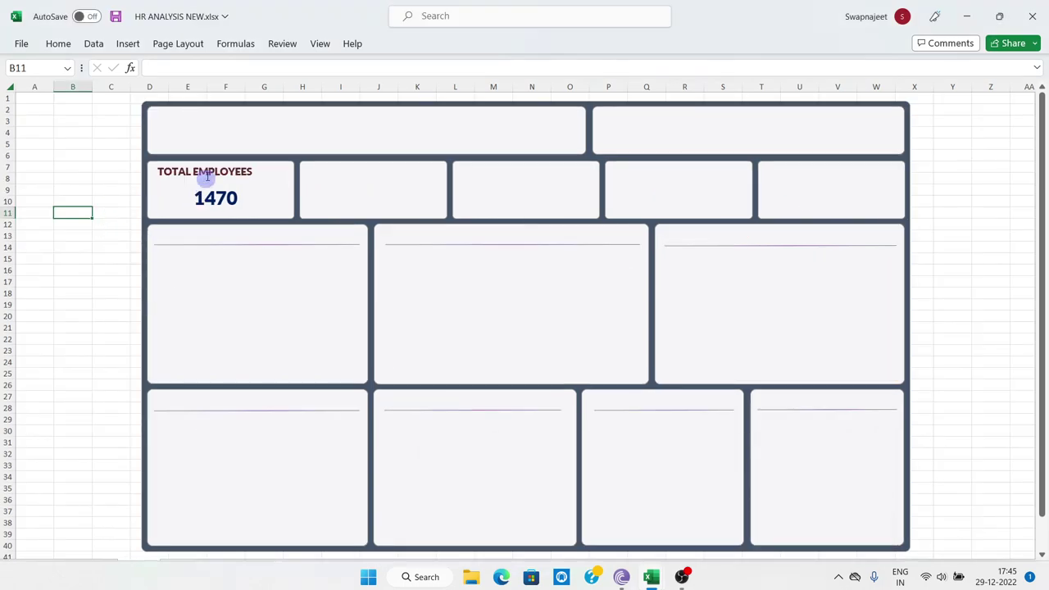
{"action": "left_click", "coordinate": [209, 172]}
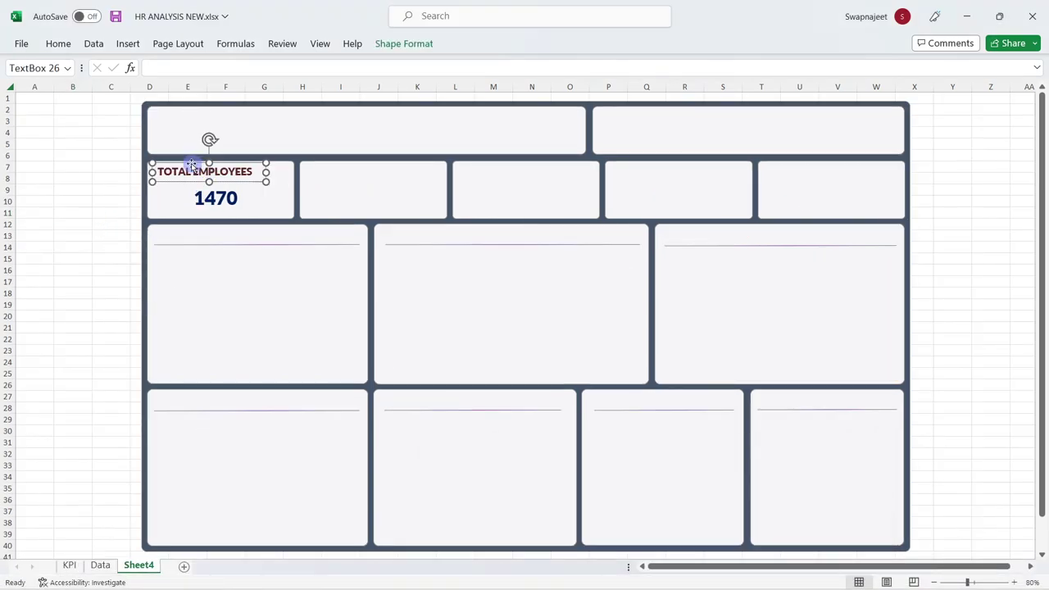
{"action": "left_click", "coordinate": [58, 44]}
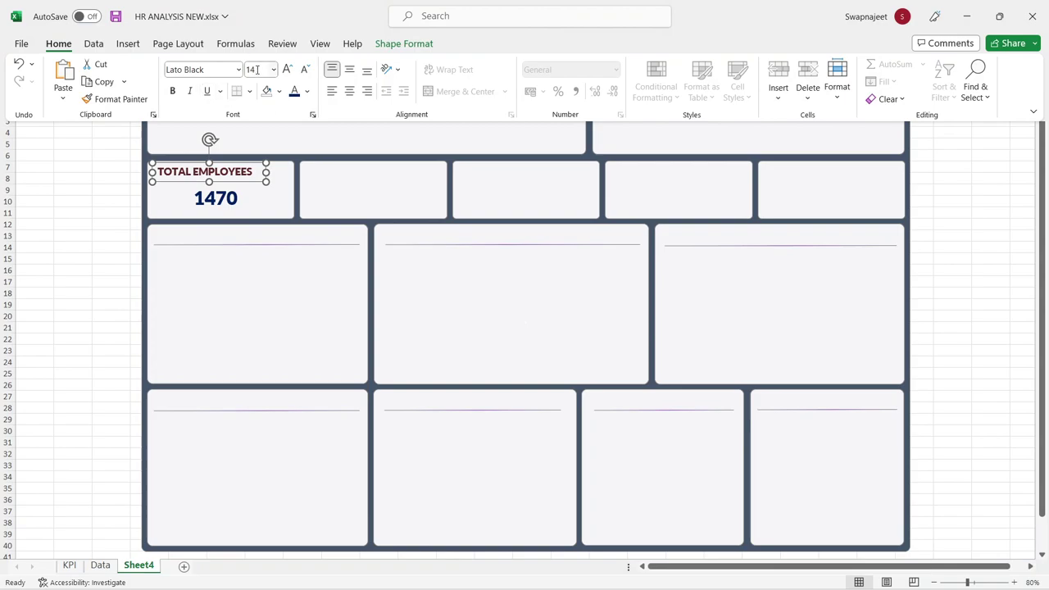
{"action": "type", "text": "15"}
{"action": "key", "text": "Return"}
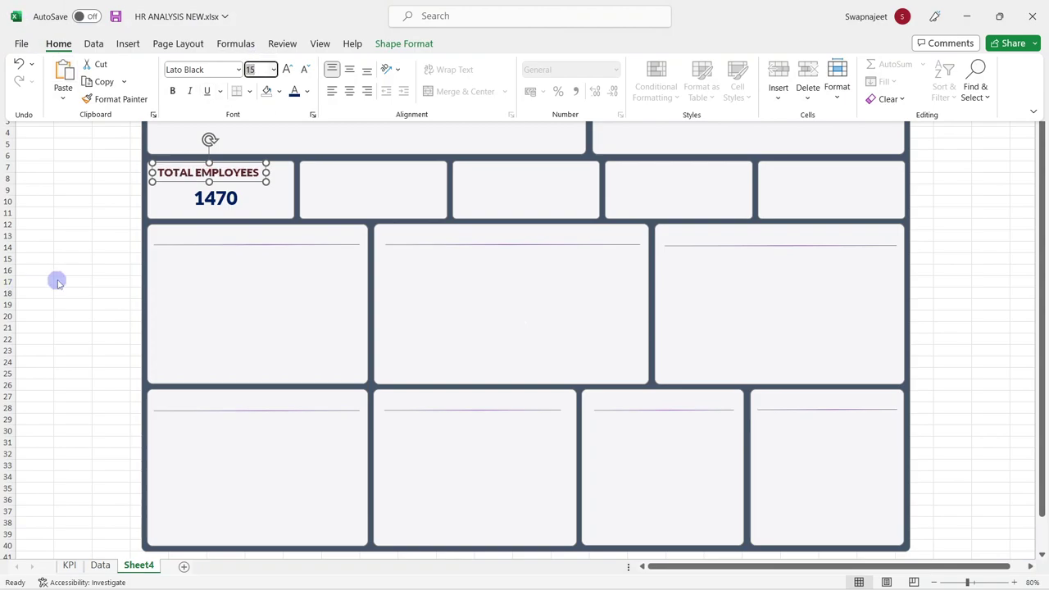
{"action": "left_click", "coordinate": [186, 222]}
{"action": "left_click", "coordinate": [132, 235]}
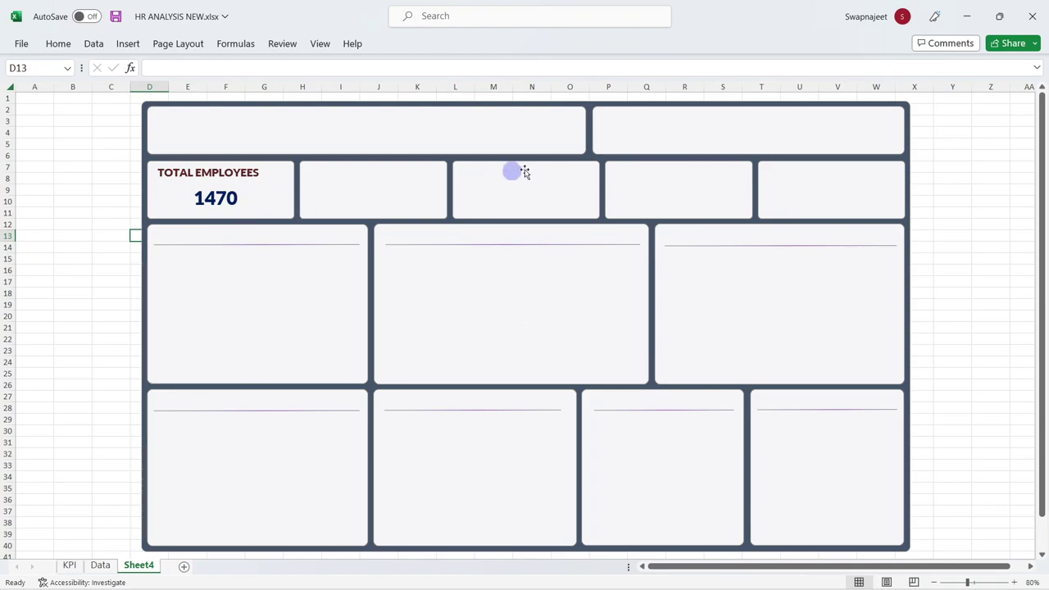
{"action": "left_click", "coordinate": [199, 171]}
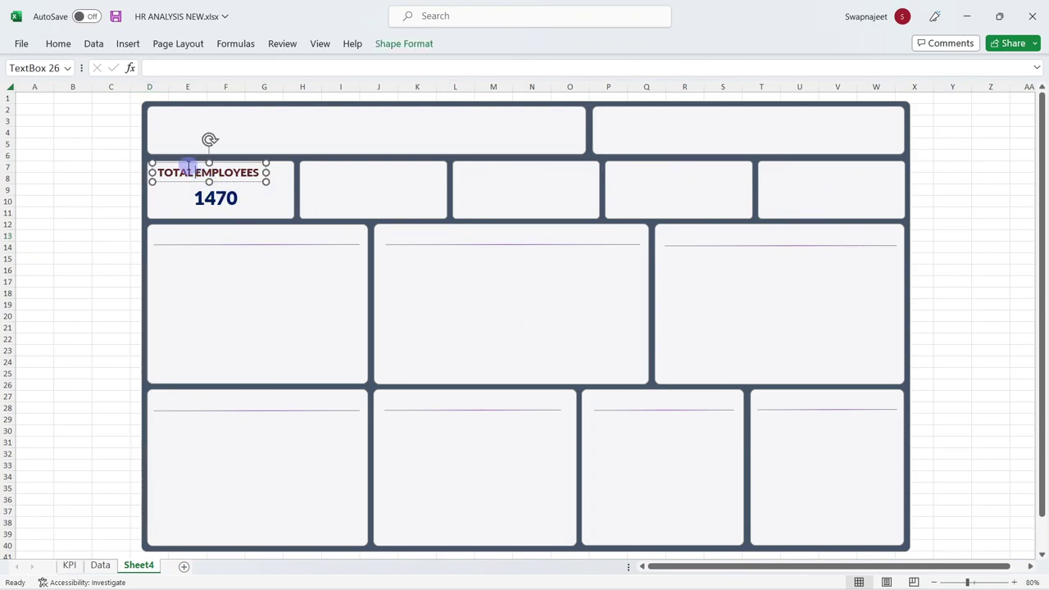
Copy the heading and 1470 value boxes into the second card and retitle the heading Attrition
{"action": "left_click", "coordinate": [205, 199], "text": "ctrl"}
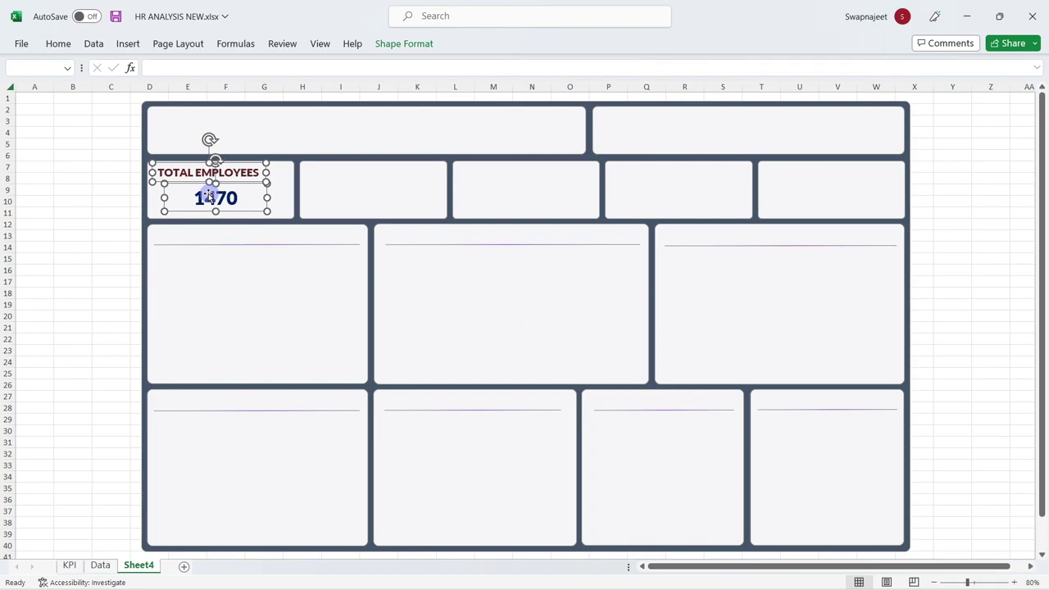
{"action": "left_click_drag", "start_coordinate": [208, 193], "coordinate": [370, 197]}
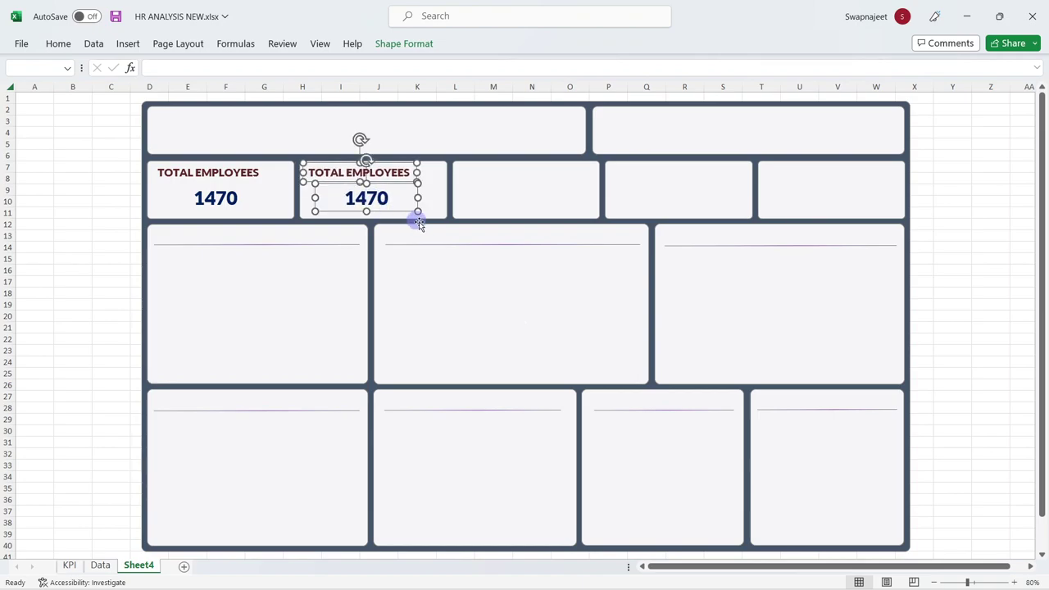
{"action": "triple_click", "coordinate": [344, 173]}
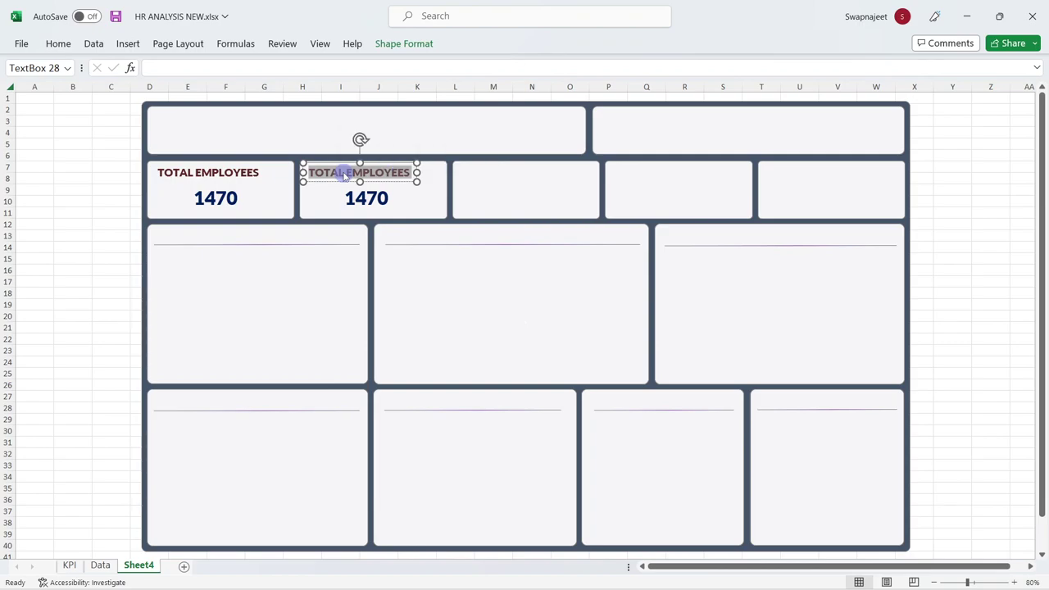
{"action": "type", "text": "Attrition"}
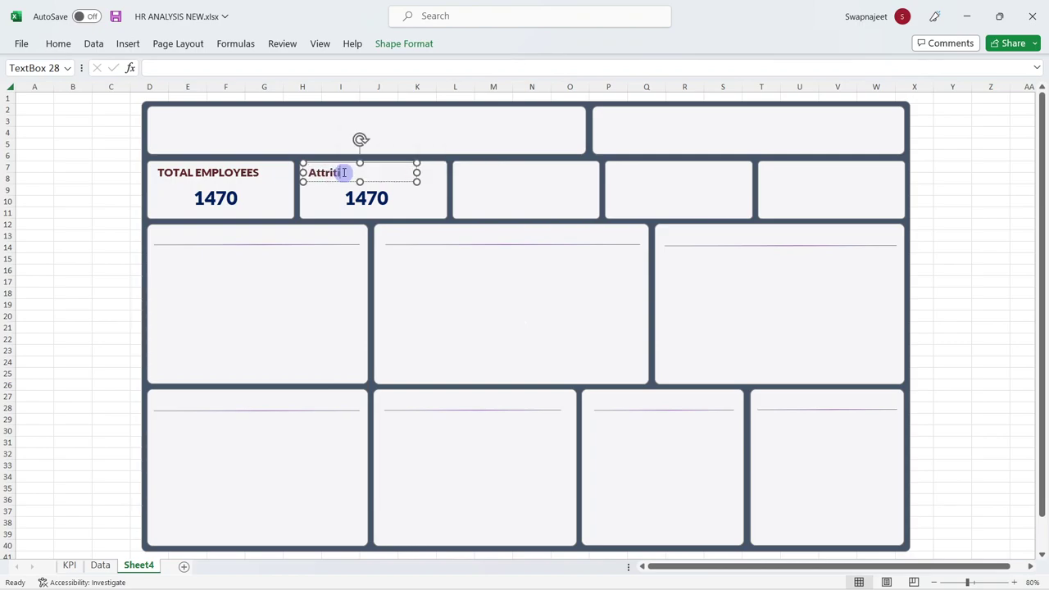
Centre the Attrition heading and nudge it into place with the arrow keys
{"action": "left_click", "coordinate": [64, 44]}
{"action": "left_click", "coordinate": [350, 91]}
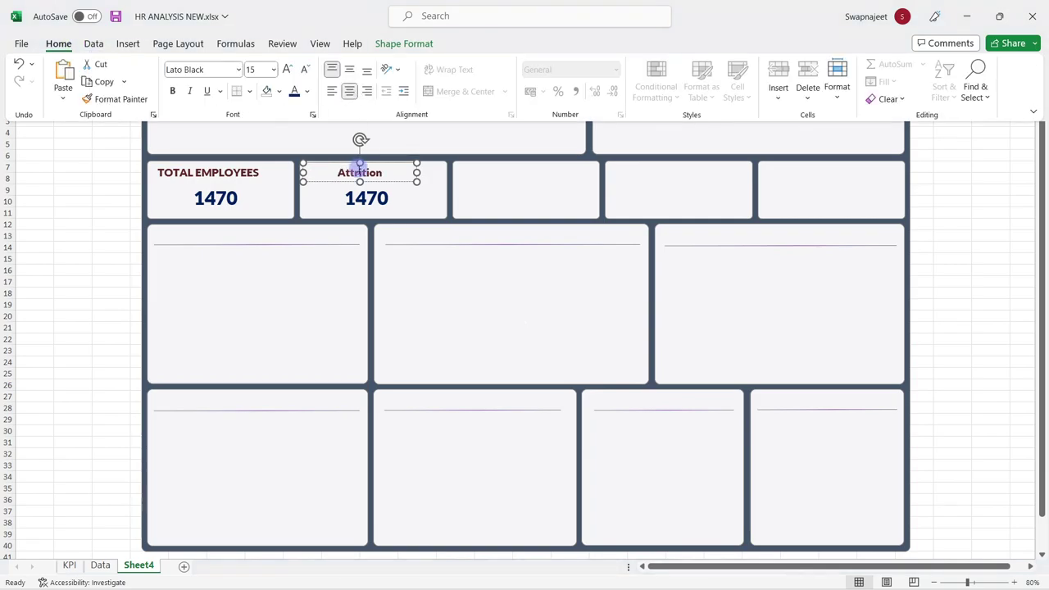
{"action": "left_click", "coordinate": [368, 179]}
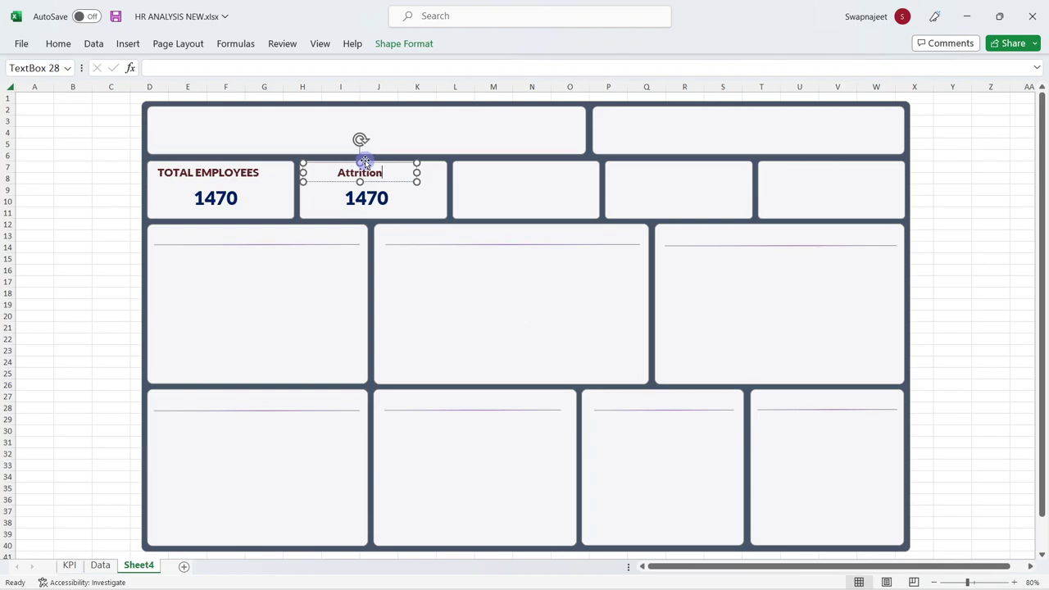
{"action": "left_click", "coordinate": [364, 161]}
{"action": "left_click", "coordinate": [370, 167]}
{"action": "key", "text": "Left"}
{"action": "key", "text": "Left"}
{"action": "key", "text": "Left"}
{"action": "key", "text": "Left"}
{"action": "key", "text": "Left"}
{"action": "key", "text": "Left"}
{"action": "key", "text": "Left"}
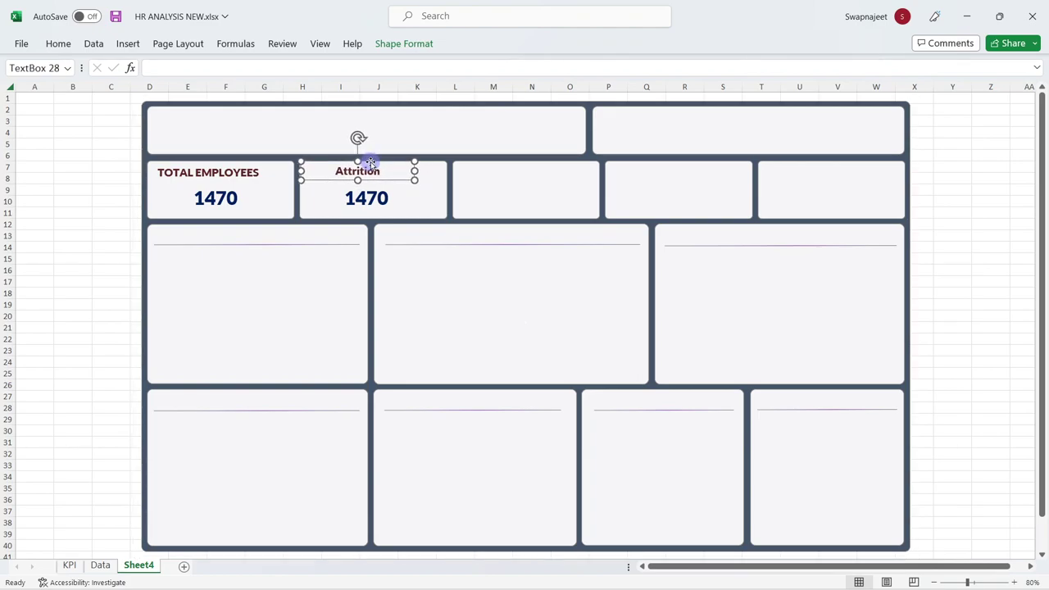
{"action": "key", "text": "Up"}
{"action": "key", "text": "Up"}
{"action": "key", "text": "Right"}
{"action": "key", "text": "Right"}
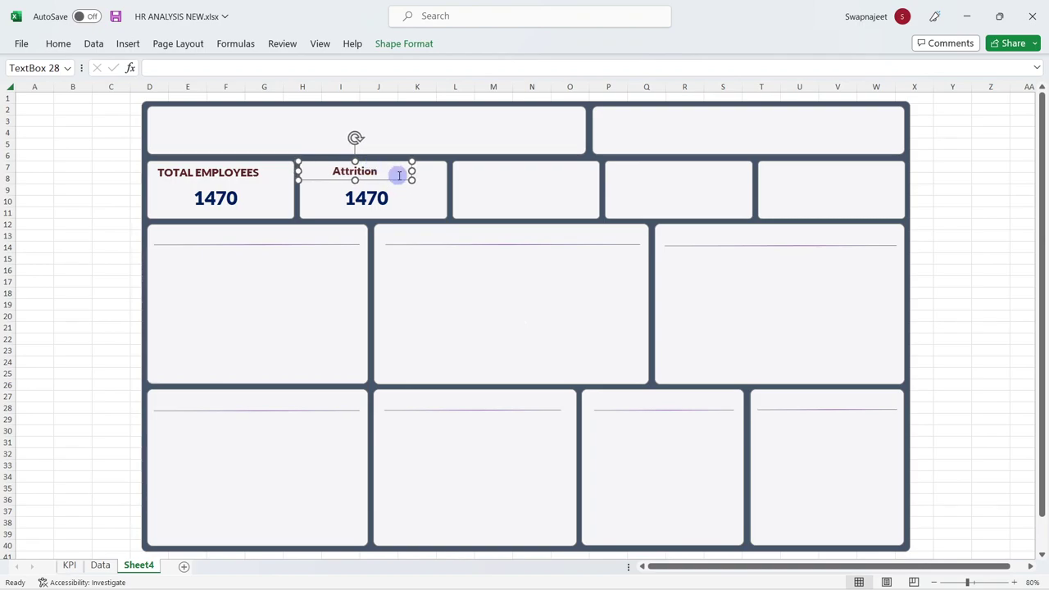
Relink the copied value box to KPI!B8 so it shows the Attrition count 237
{"action": "left_click", "coordinate": [367, 191]}
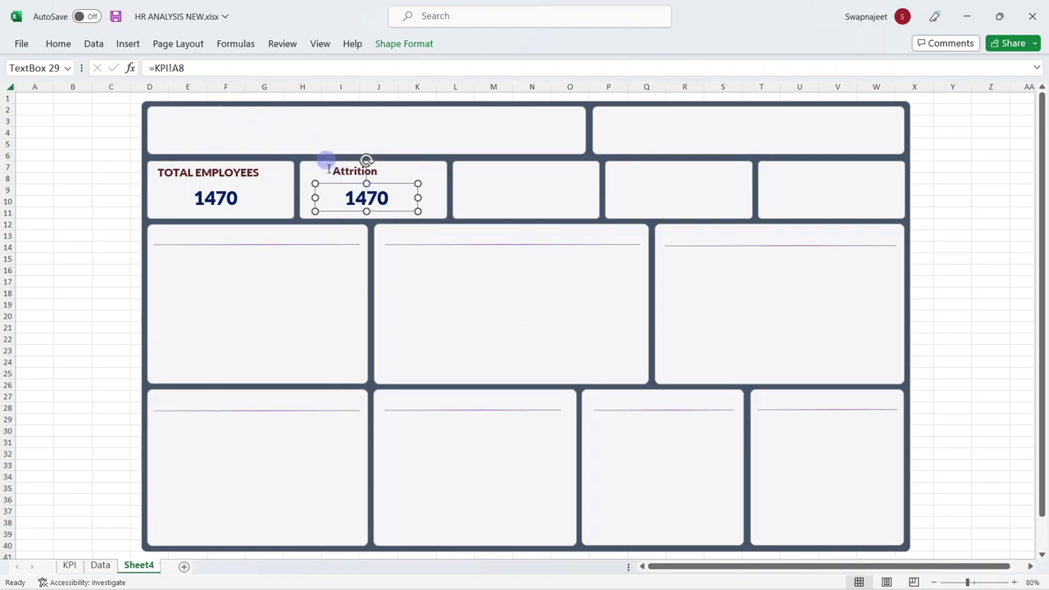
{"action": "left_click_drag", "start_coordinate": [187, 67], "coordinate": [156, 65]}
{"action": "key", "text": "BackSpace"}
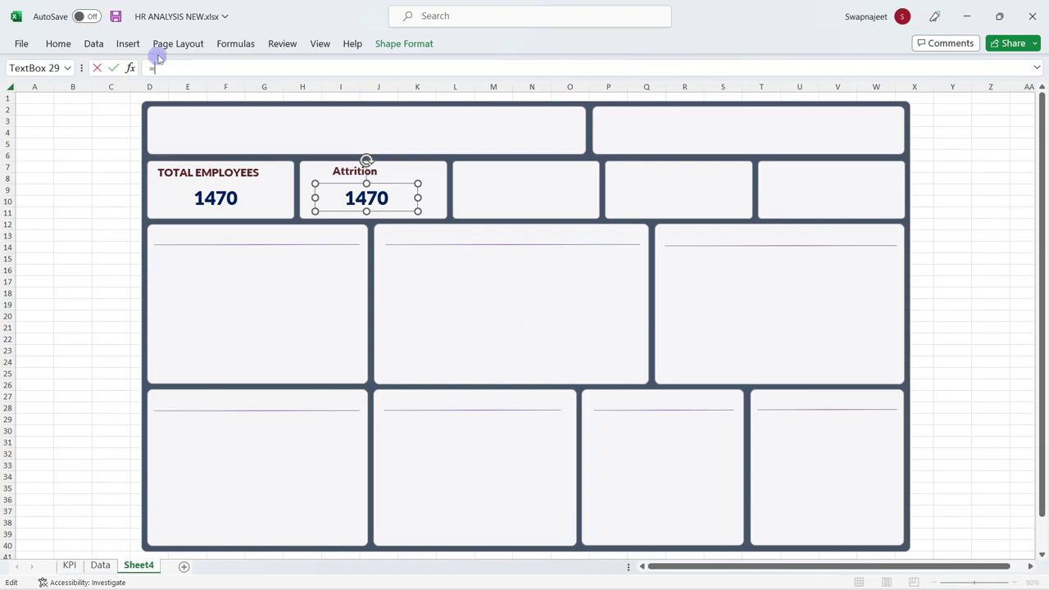
{"action": "left_click", "coordinate": [69, 569]}
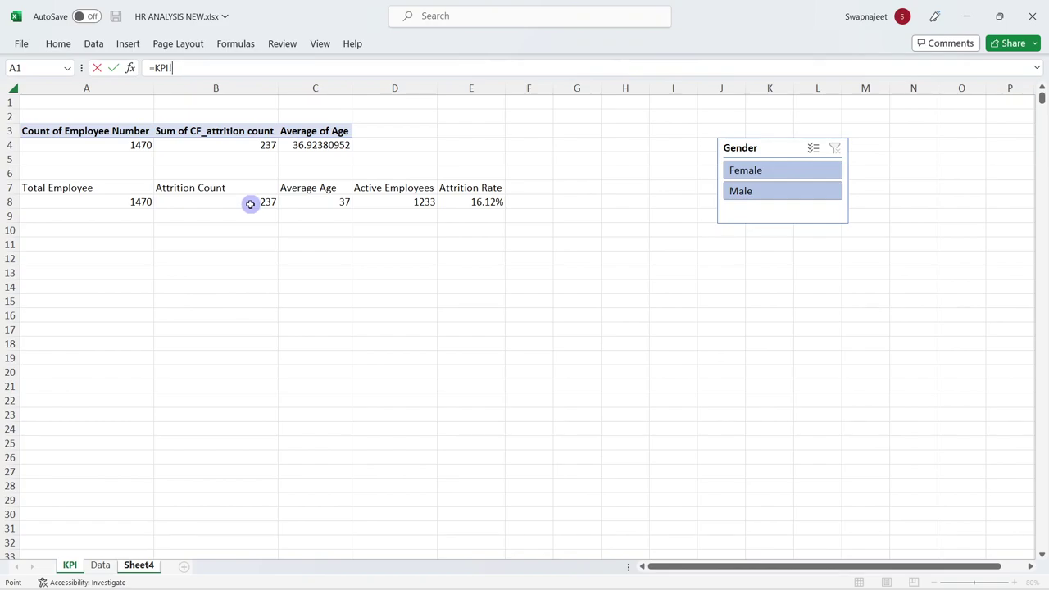
{"action": "left_click", "coordinate": [250, 204]}
{"action": "key", "text": "Return"}
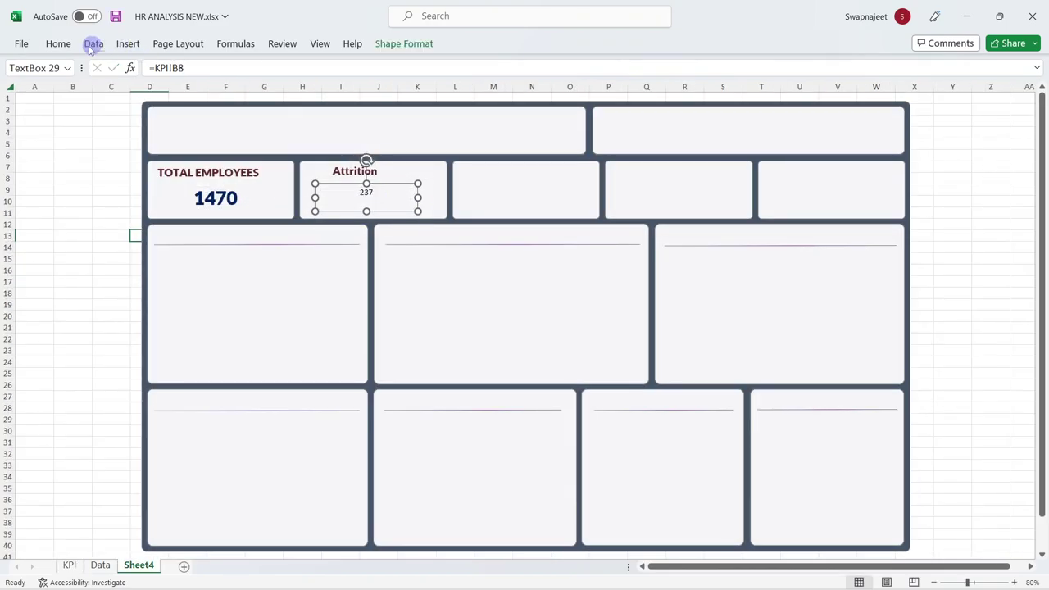
Format the 237 value in Lato Black at 26 pt, vertically centred
{"action": "left_click", "coordinate": [58, 43]}
{"action": "left_click", "coordinate": [349, 69]}
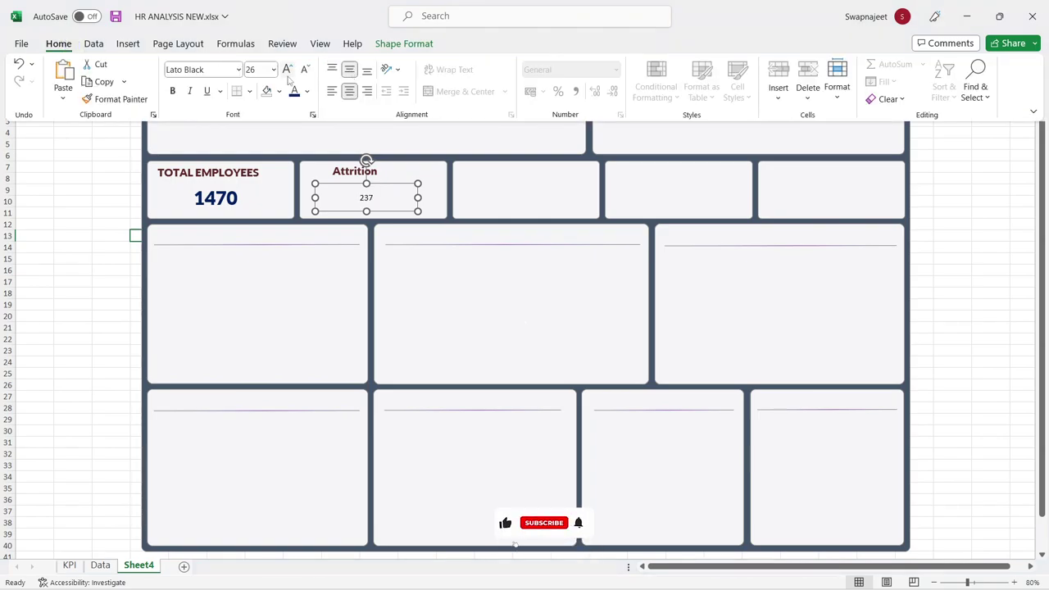
{"action": "left_click", "coordinate": [212, 69]}
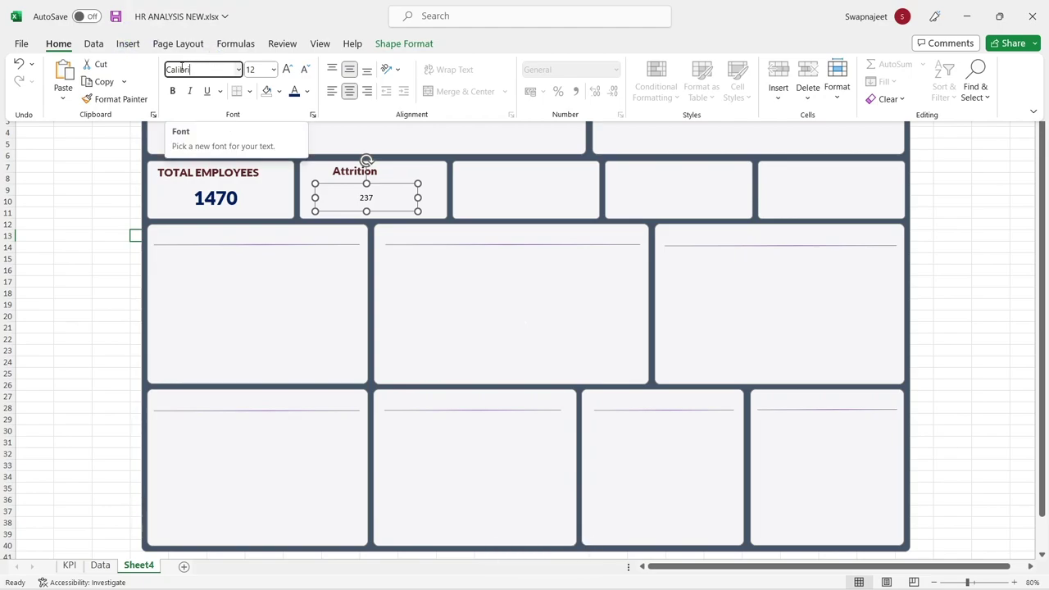
{"action": "double_click", "coordinate": [181, 69]}
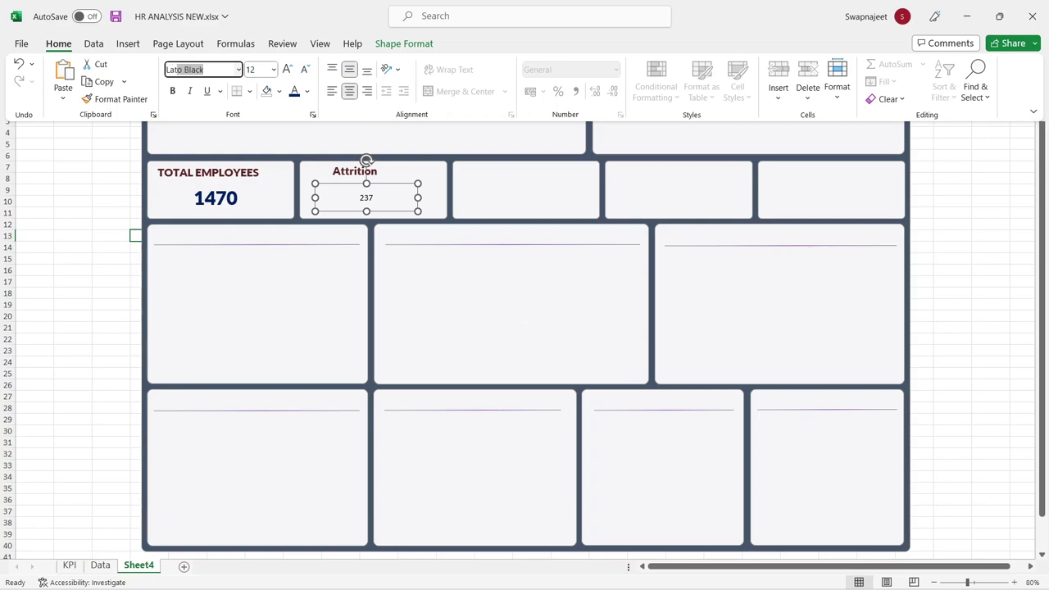
{"action": "key", "text": "Tab"}
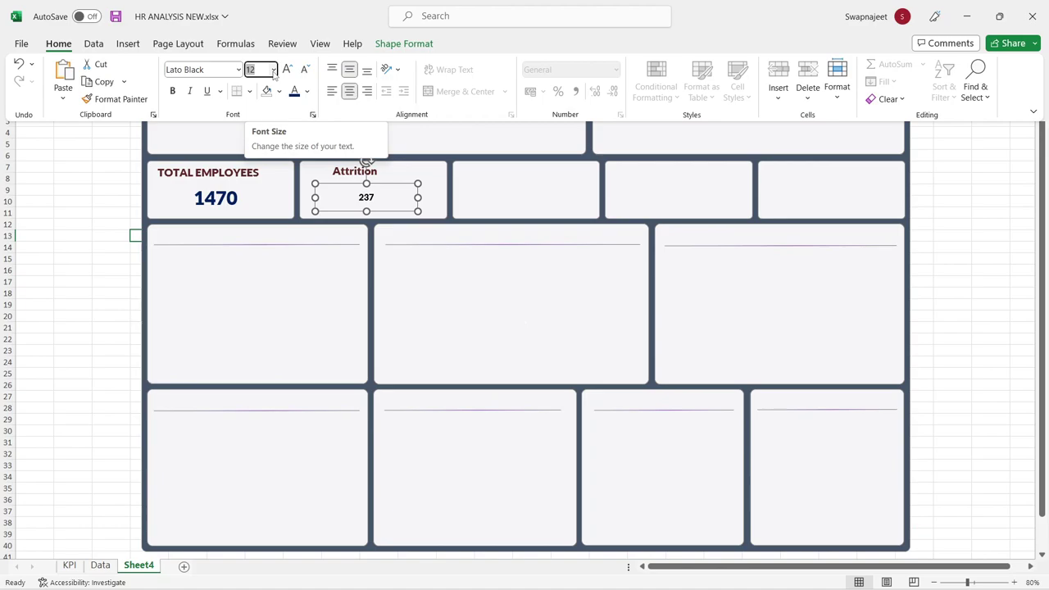
{"action": "type", "text": "26"}
{"action": "key", "text": "Return"}
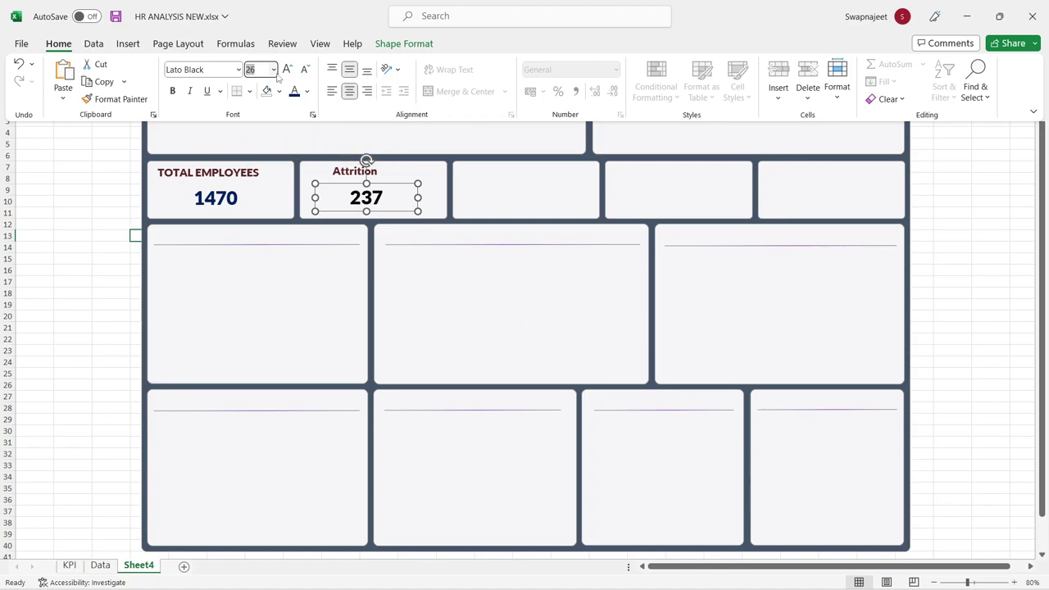
{"action": "key", "text": "ctrl+F1"}
{"action": "left_click", "coordinate": [93, 211]}
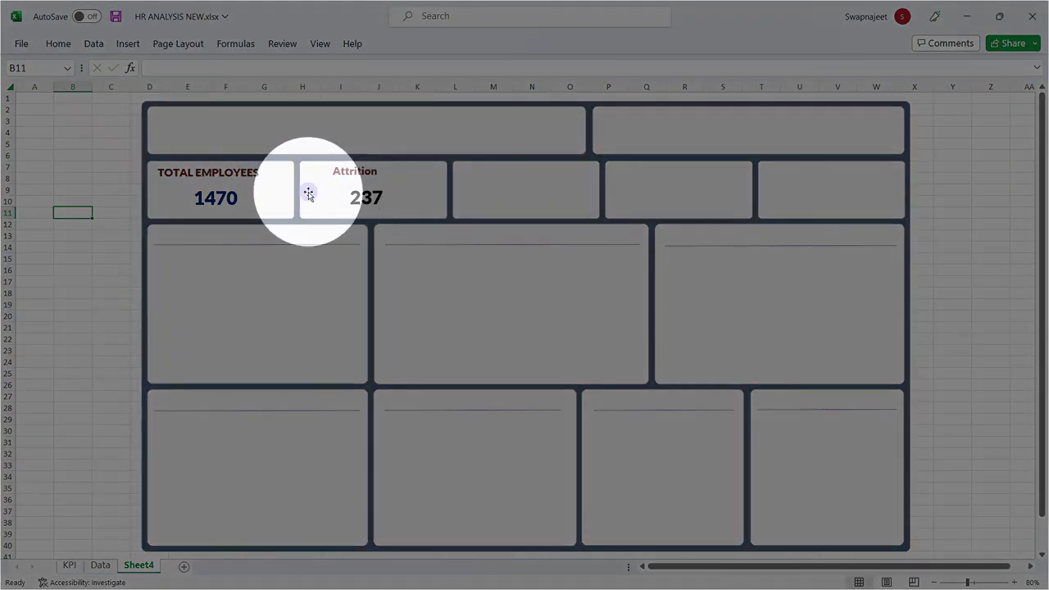
Copy the TOTAL EMPLOYEES title and 1470 value boxes into the third card
{"action": "left_click", "coordinate": [347, 172]}
{"action": "left_click", "coordinate": [216, 198]}
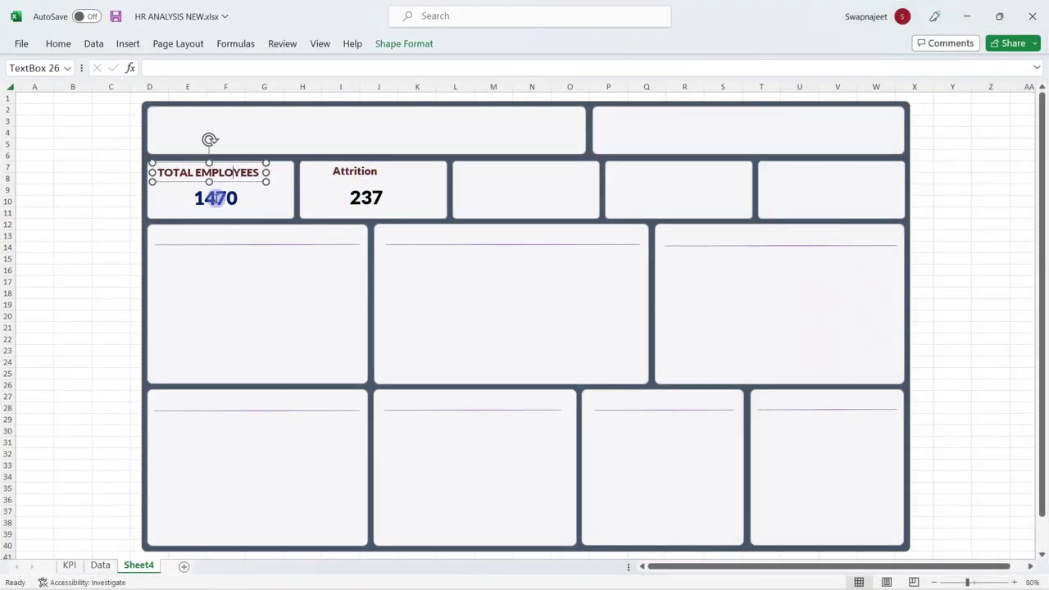
{"action": "left_click", "coordinate": [215, 205], "text": "ctrl"}
{"action": "left_click_drag", "start_coordinate": [216, 205], "coordinate": [516, 204]}
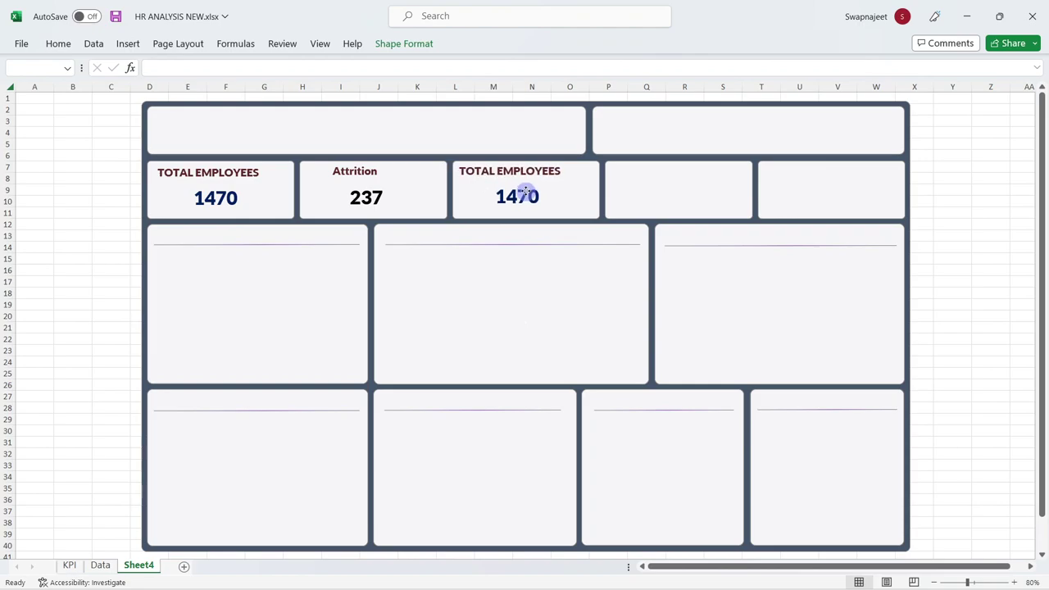
Retype the card titles in title case as 'Total Employees' and 'Attrition'
{"action": "double_click", "coordinate": [365, 173]}
{"action": "type", "text": "ATTRITION"}
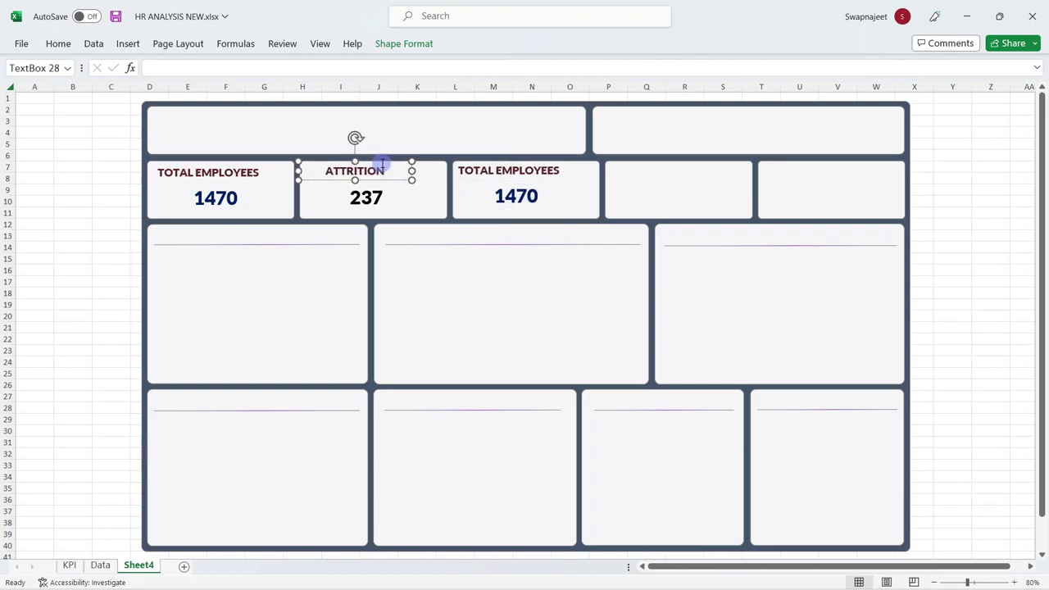
{"action": "left_click", "coordinate": [219, 174]}
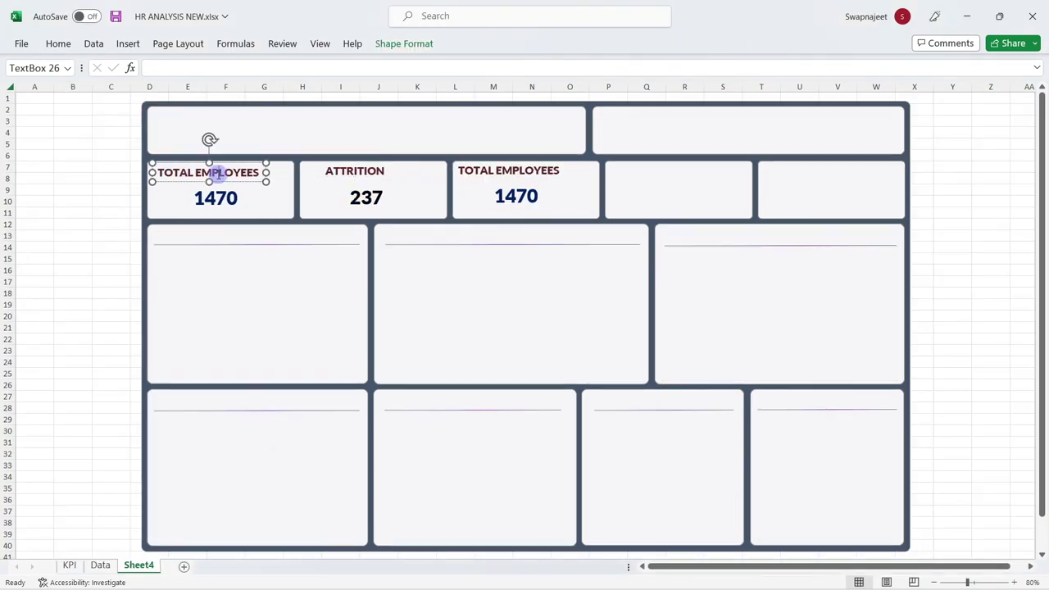
{"action": "double_click", "coordinate": [190, 172]}
{"action": "type", "text": "Total"}
{"action": "left_click_drag", "start_coordinate": [192, 172], "coordinate": [249, 172]}
{"action": "type", "text": "Employees"}
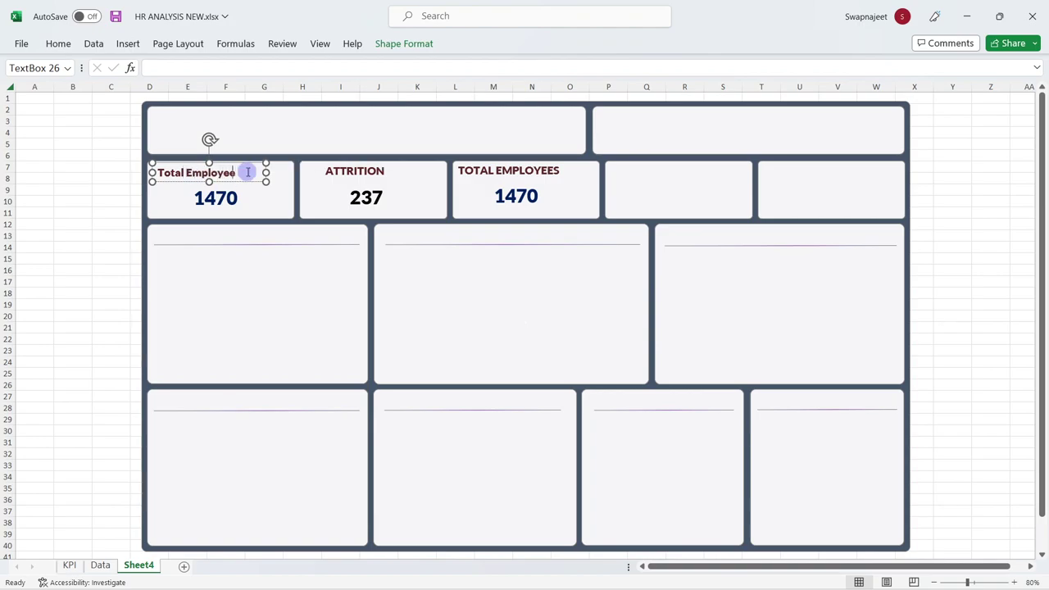
{"action": "double_click", "coordinate": [354, 170]}
{"action": "type", "text": "Attrition"}
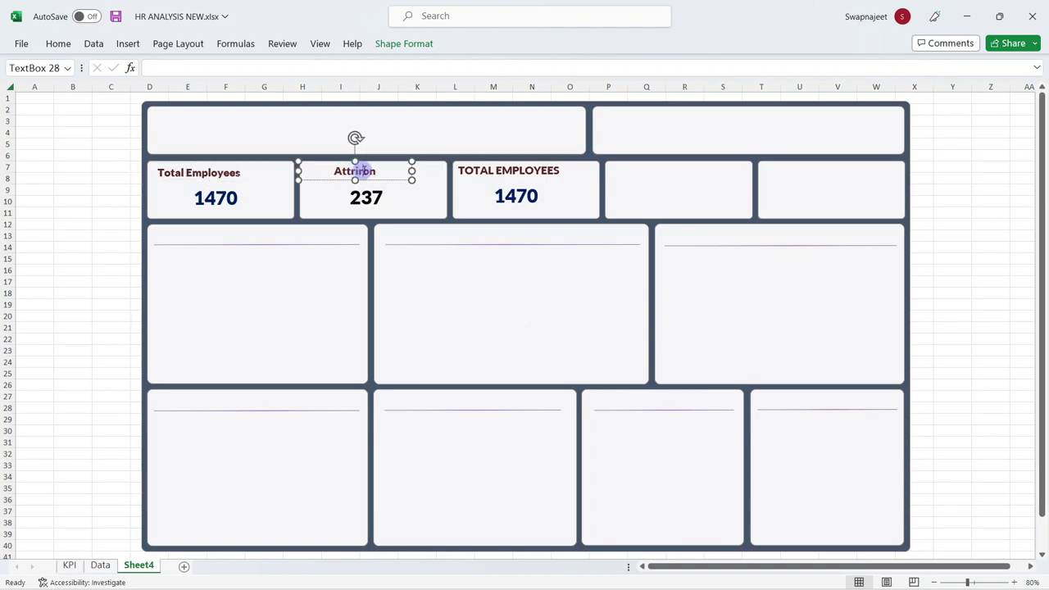
{"action": "triple_click", "coordinate": [471, 169]}
{"action": "type", "text": "Tot"}
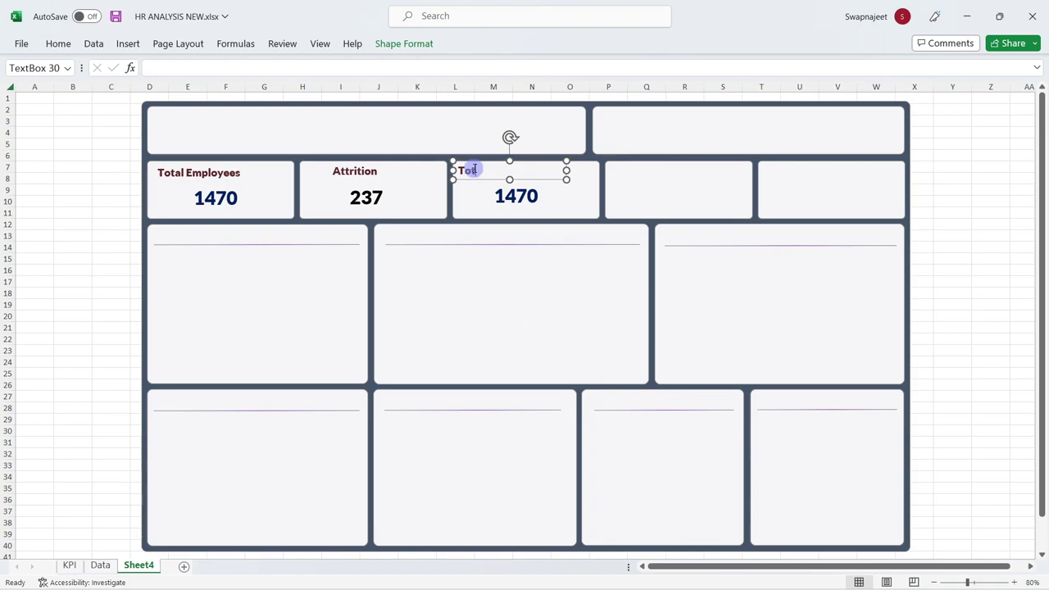
{"action": "type", "text": "al Employees"}
{"action": "left_click", "coordinate": [205, 172]}
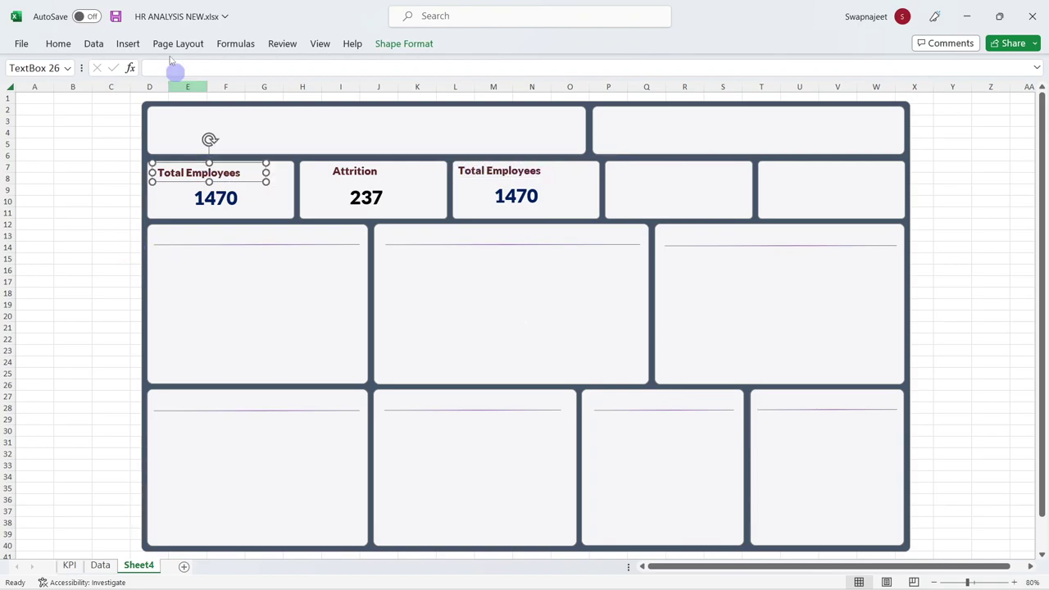
Enlarge the Attrition and third-card titles, centre the first title, and nudge the 1470 box right
{"action": "left_click", "coordinate": [58, 43]}
{"action": "left_click", "coordinate": [336, 169]}
{"action": "left_click", "coordinate": [58, 44]}
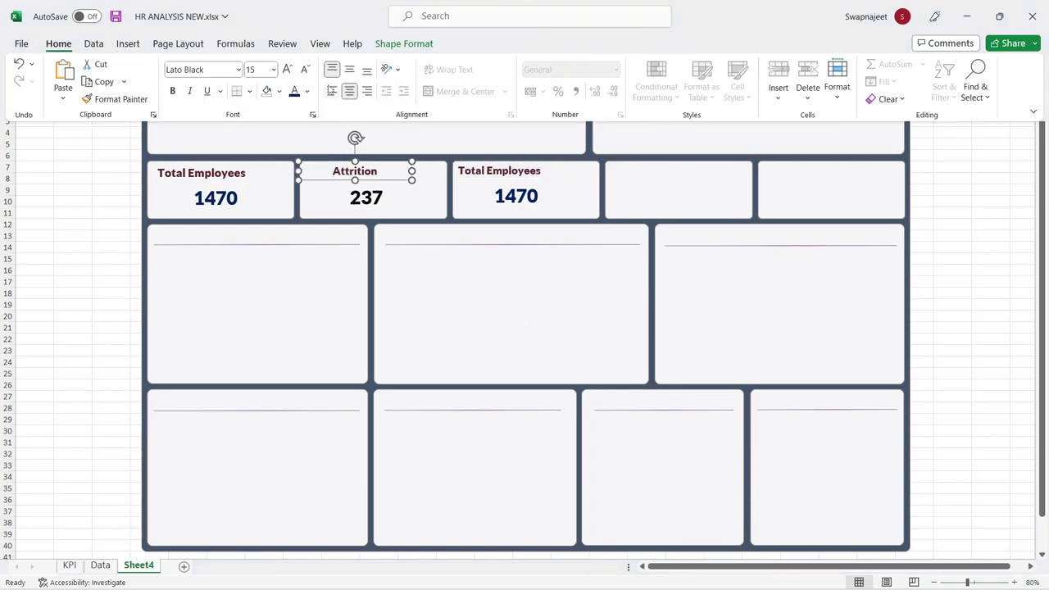
{"action": "left_click", "coordinate": [287, 69]}
{"action": "left_click", "coordinate": [478, 181]}
{"action": "left_click", "coordinate": [58, 43]}
{"action": "left_click", "coordinate": [288, 69]}
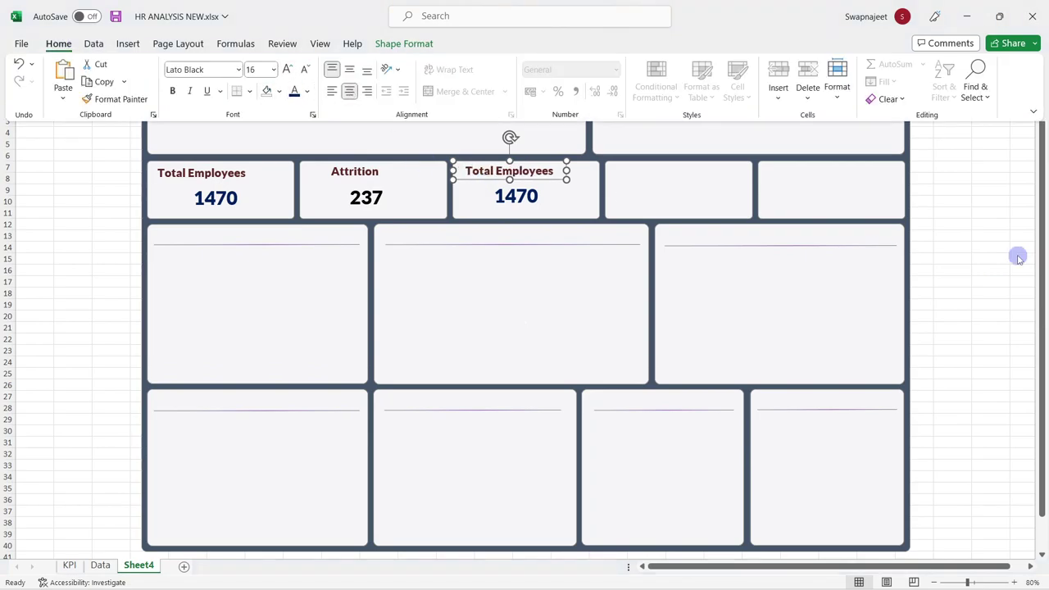
{"action": "left_click", "coordinate": [205, 172]}
{"action": "left_click", "coordinate": [58, 45]}
{"action": "left_click", "coordinate": [350, 87]}
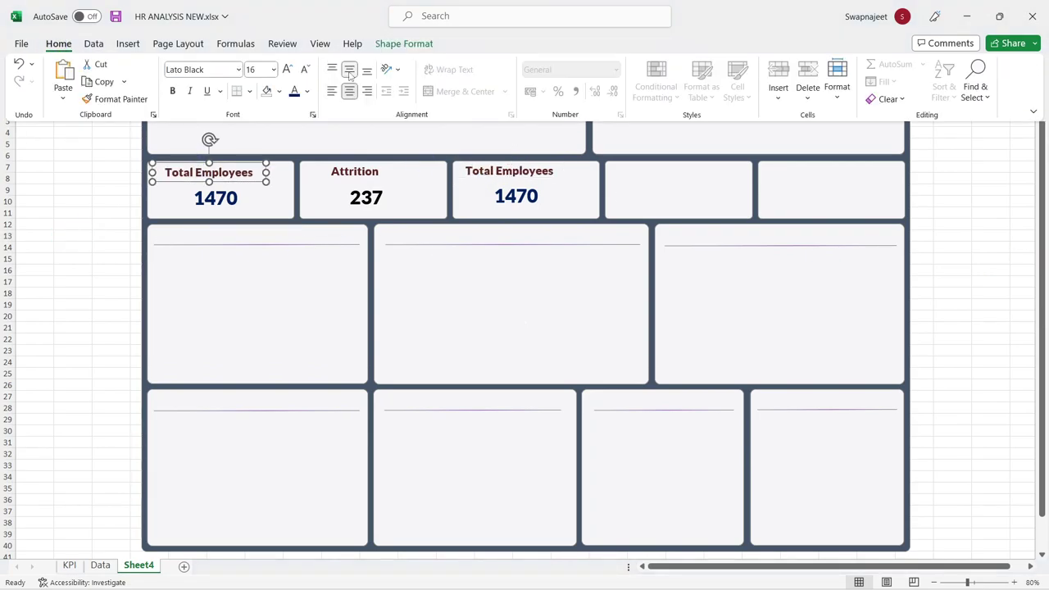
{"action": "left_click", "coordinate": [131, 204]}
{"action": "left_click", "coordinate": [522, 195]}
{"action": "key", "text": "Right"}
{"action": "key", "text": "Right"}
{"action": "key", "text": "Right"}
{"action": "key", "text": "Right"}
{"action": "key", "text": "Right"}
{"action": "key", "text": "Right"}
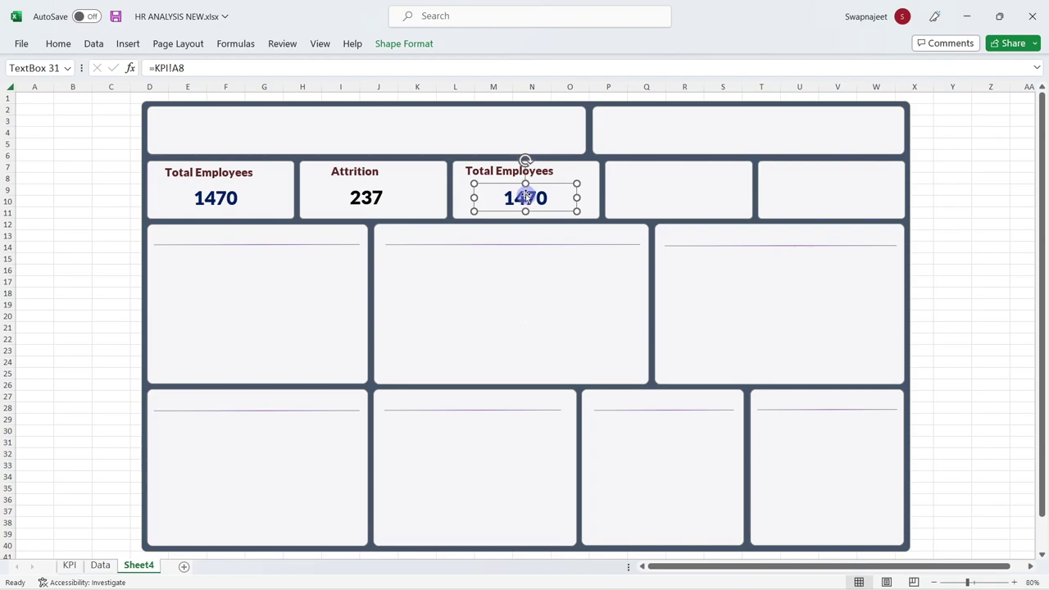
Link the third card's value to =KPI!D8 and retitle it 'Active Employees'
{"action": "key", "text": "shift+Tab"}
{"action": "key", "text": "Right"}
{"action": "key", "text": "Right"}
{"action": "key", "text": "Right"}
{"action": "key", "text": "Right"}
{"action": "key", "text": "Right"}
{"action": "key", "text": "Right"}
{"action": "left_click", "coordinate": [531, 199]}
{"action": "left_click_drag", "start_coordinate": [150, 68], "coordinate": [183, 68]}
{"action": "type", "text": "="}
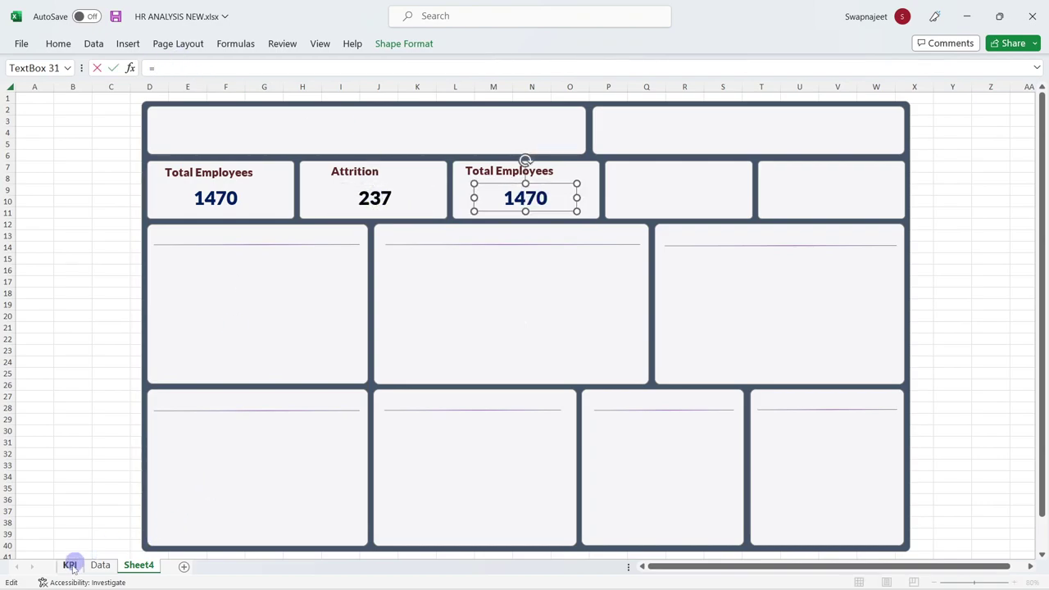
{"action": "left_click", "coordinate": [70, 565]}
{"action": "left_click", "coordinate": [407, 201]}
{"action": "key", "text": "Return"}
{"action": "double_click", "coordinate": [483, 170]}
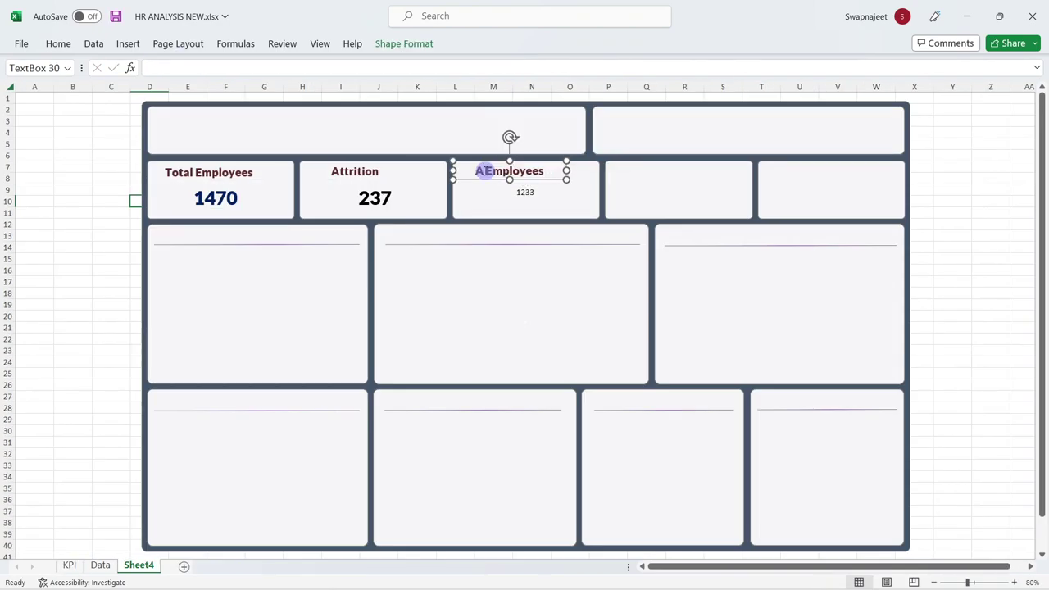
{"action": "type", "text": "Active"}
Format the 1233 value as Lato Black, size 26, centred vertically in its box
{"action": "left_click", "coordinate": [623, 284]}
{"action": "left_click", "coordinate": [525, 193]}
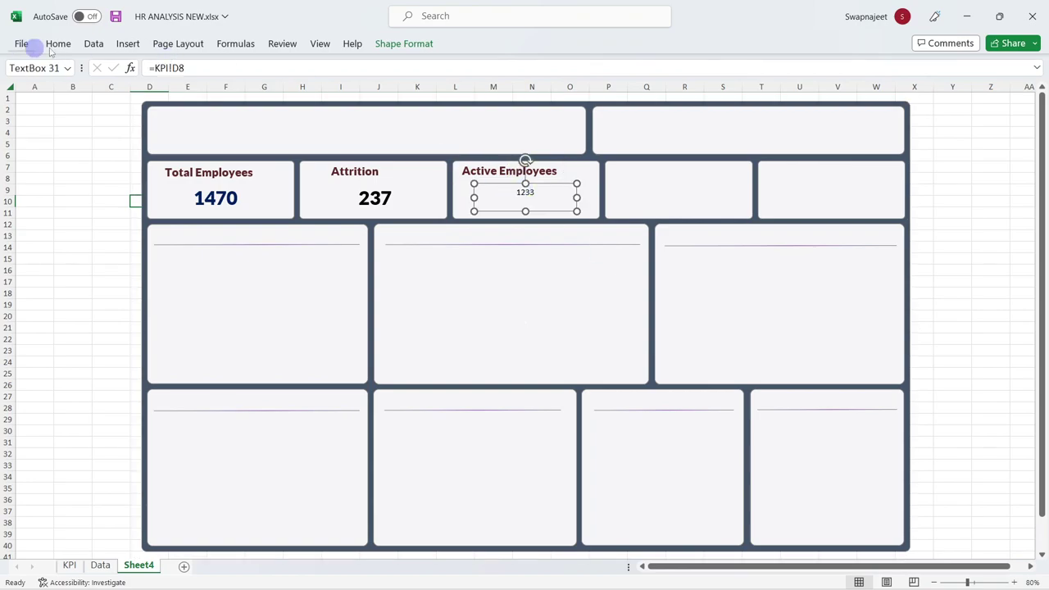
{"action": "left_click", "coordinate": [58, 43]}
{"action": "left_click", "coordinate": [350, 71]}
{"action": "type", "text": "26"}
{"action": "key", "text": "Return"}
{"action": "left_click", "coordinate": [191, 69]}
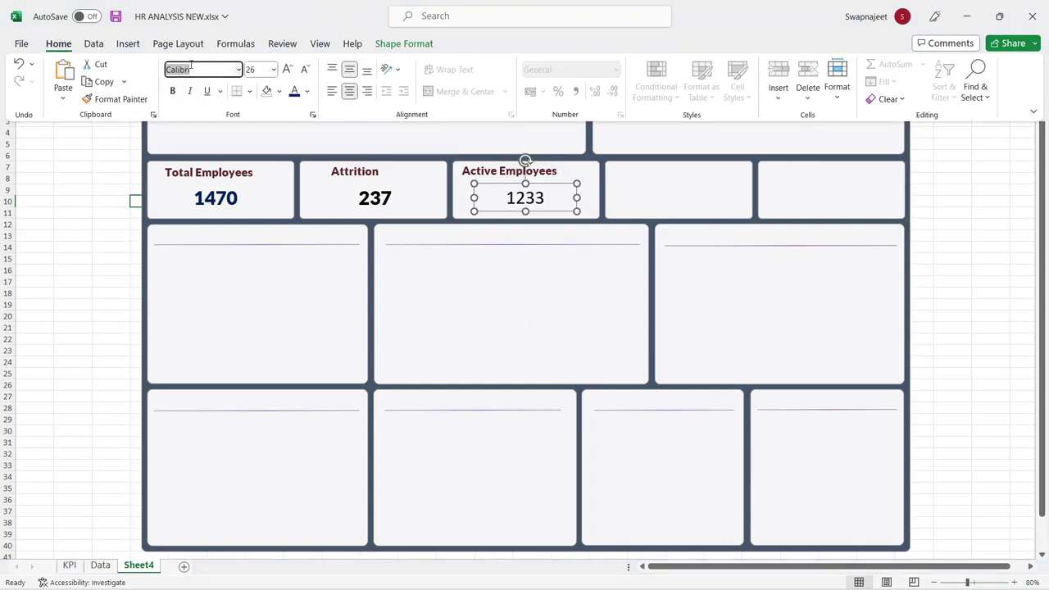
{"action": "type", "text": "Lato Black"}
{"action": "key", "text": "Return"}
Copy the Active Employees title and value into the fourth card
{"action": "left_click", "coordinate": [374, 197]}
{"action": "left_click", "coordinate": [21, 44]}
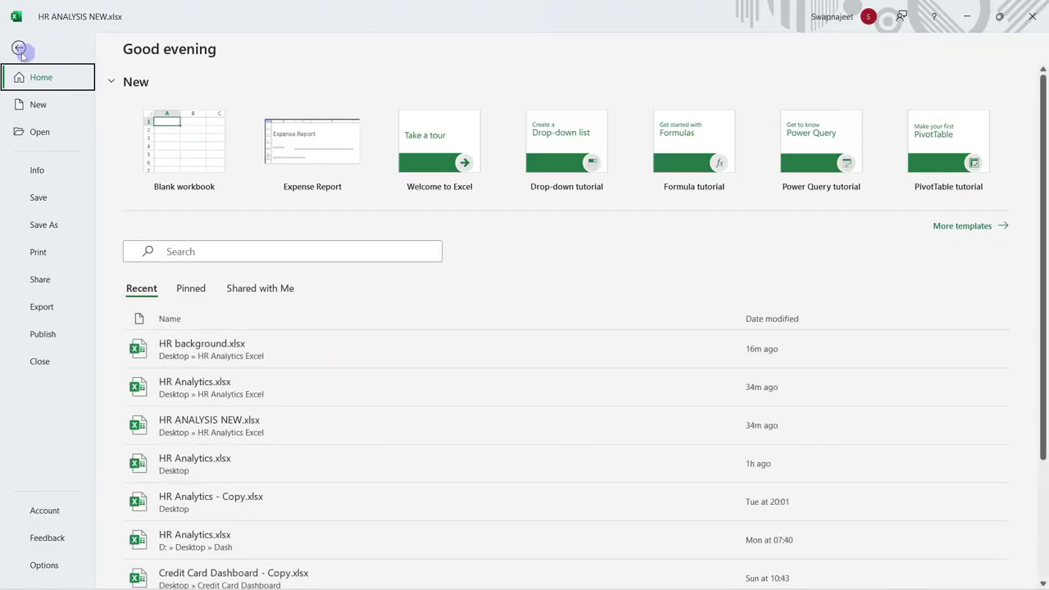
{"action": "left_click", "coordinate": [21, 44]}
{"action": "left_click", "coordinate": [17, 16]}
{"action": "left_click", "coordinate": [21, 44]}
{"action": "left_click", "coordinate": [28, 40]}
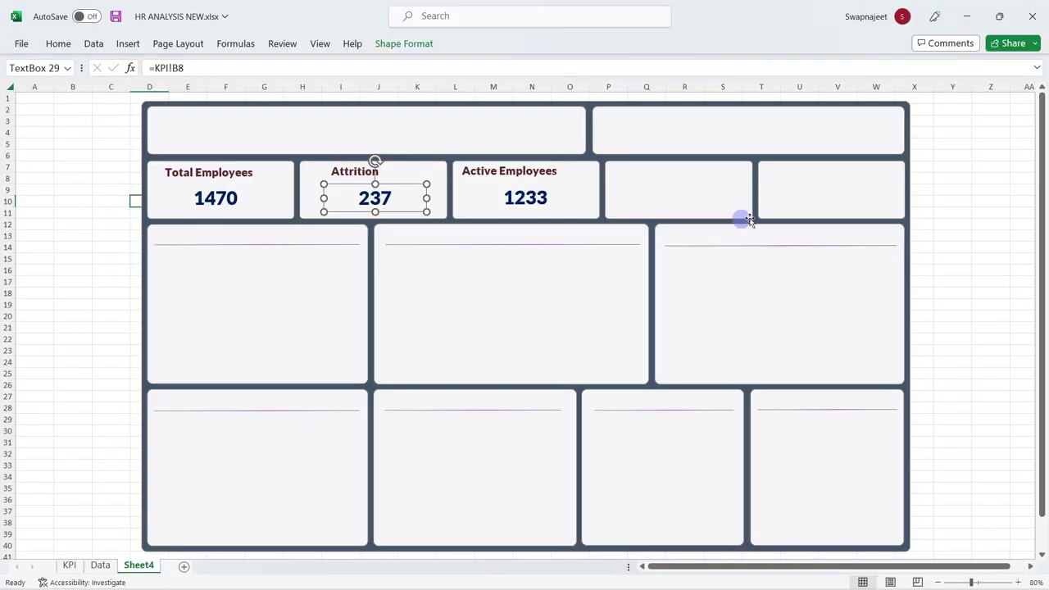
{"action": "left_click", "coordinate": [514, 173]}
{"action": "left_click", "coordinate": [518, 201], "text": "ctrl"}
{"action": "left_click_drag", "start_coordinate": [518, 201], "coordinate": [681, 200]}
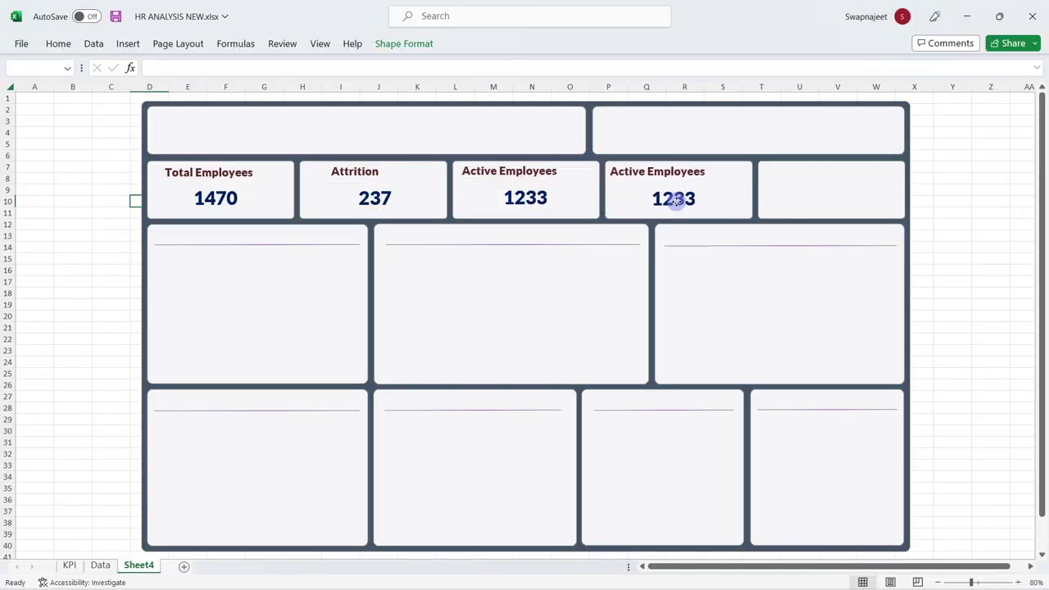
Retitle the fourth card 'Attrition Rate' and link its value to =KPI!E8 (16.12%)
{"action": "triple_click", "coordinate": [664, 172]}
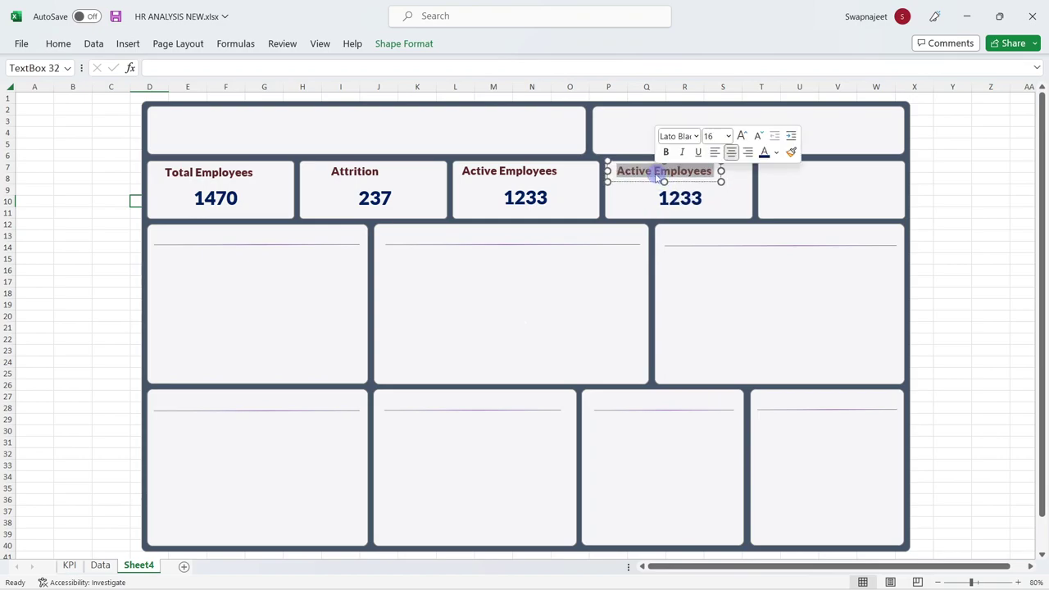
{"action": "type", "text": "Attrition Rate"}
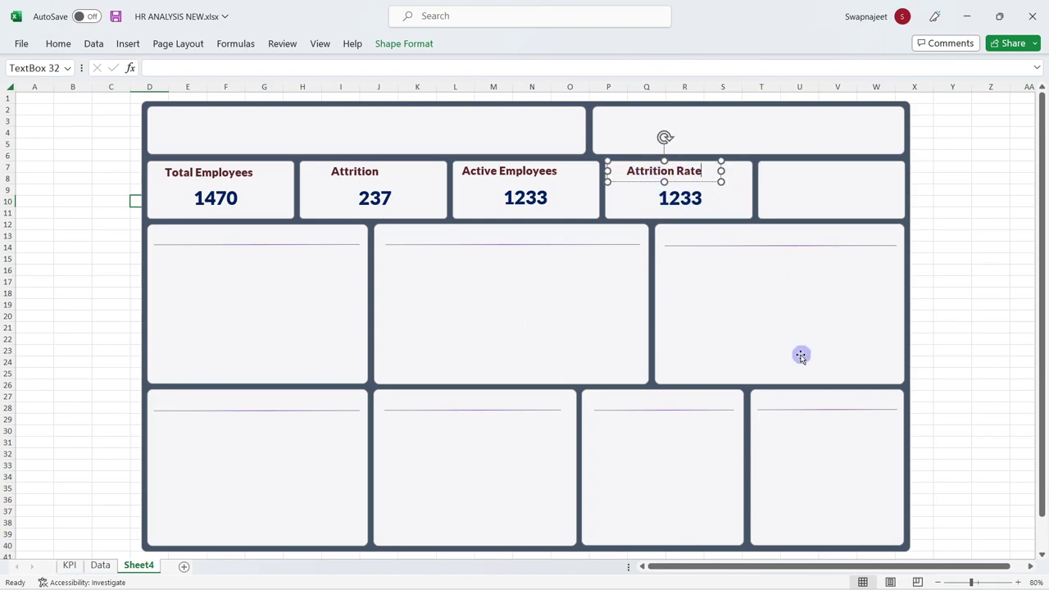
{"action": "left_click", "coordinate": [680, 201]}
{"action": "left_click", "coordinate": [215, 67]}
{"action": "type", "text": "="}
{"action": "left_click", "coordinate": [69, 565]}
{"action": "left_click", "coordinate": [468, 199]}
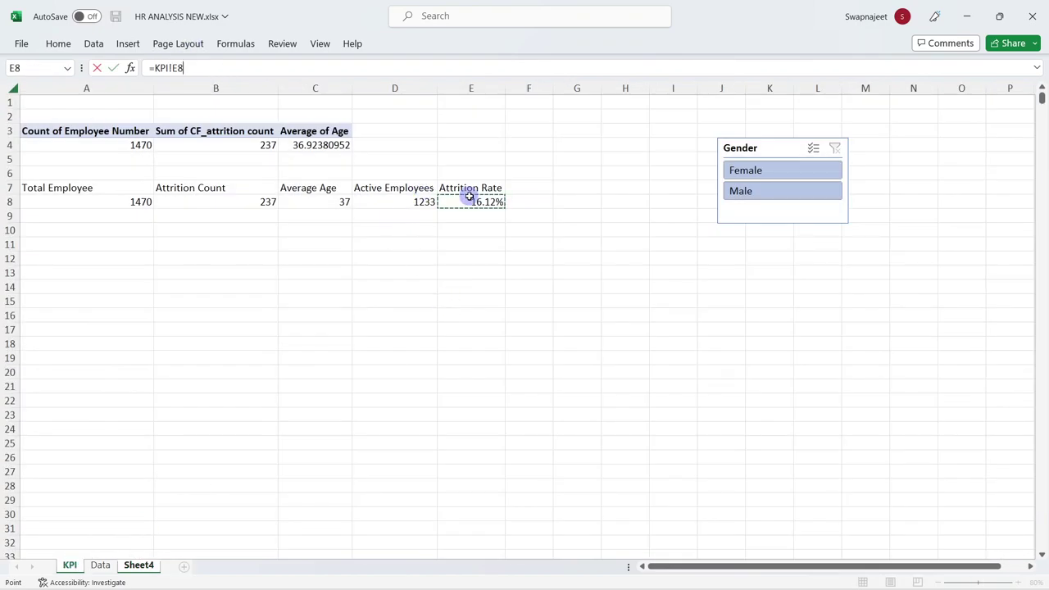
{"action": "key", "text": "Return"}
Set 16.12% to Lato Black size 26 and copy a card into the fifth slot
{"action": "left_click", "coordinate": [58, 43]}
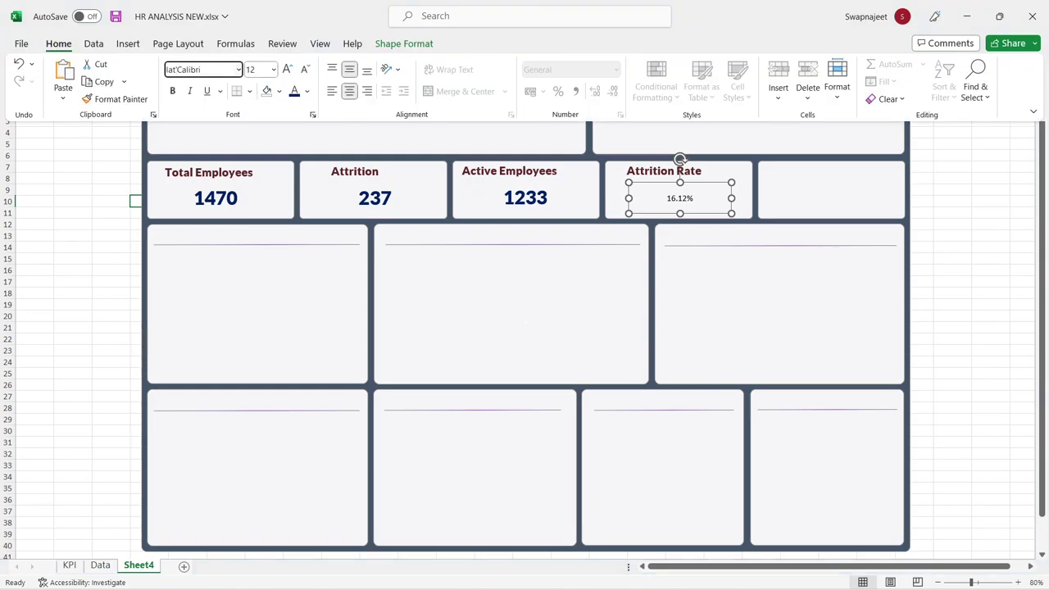
{"action": "key", "text": "Tab"}
{"action": "type", "text": "26"}
{"action": "key", "text": "Return"}
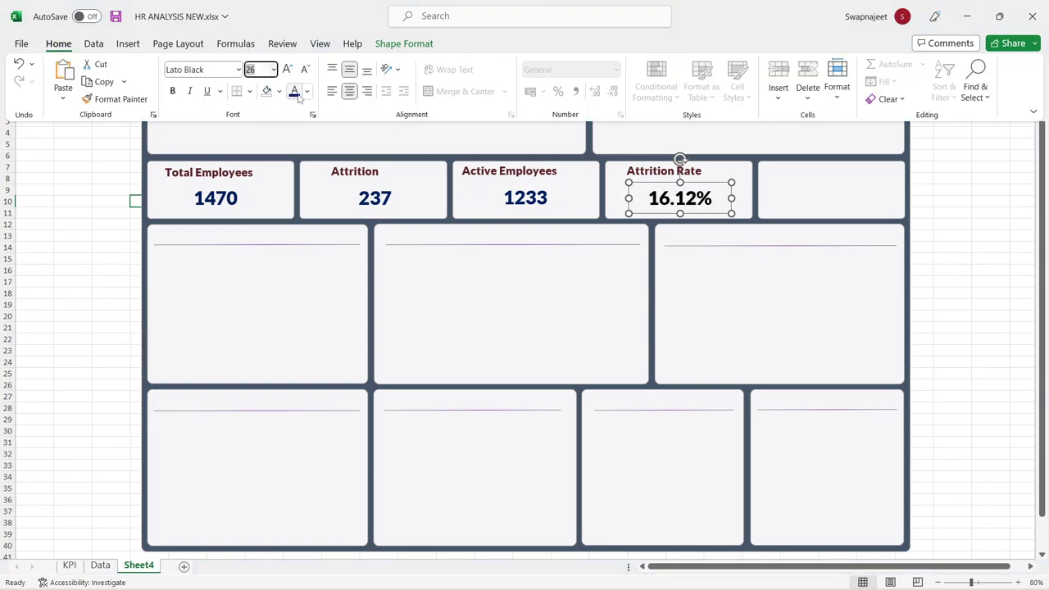
{"action": "left_click", "coordinate": [679, 164]}
{"action": "left_click_drag", "start_coordinate": [574, 194], "coordinate": [808, 201]}
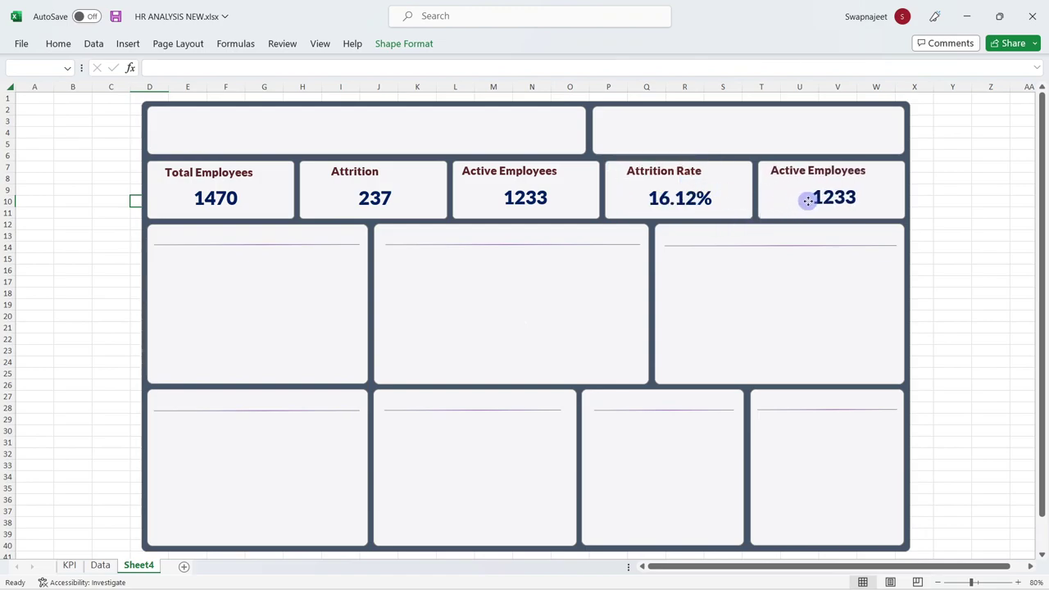
Retitle the fifth card 'Average Age'
{"action": "left_click", "coordinate": [791, 171]}
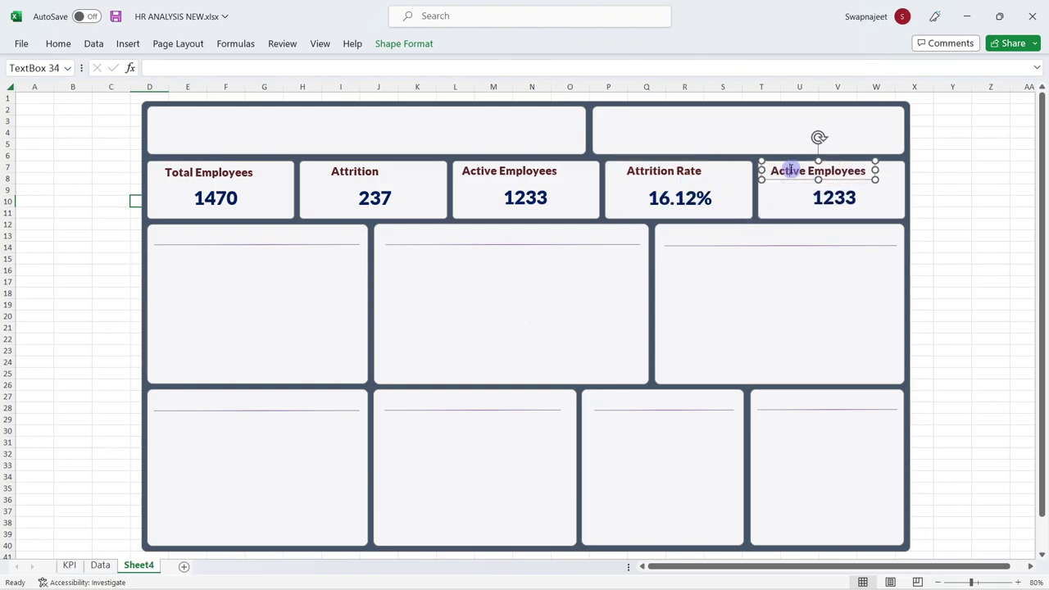
{"action": "type", "text": "Average Age"}
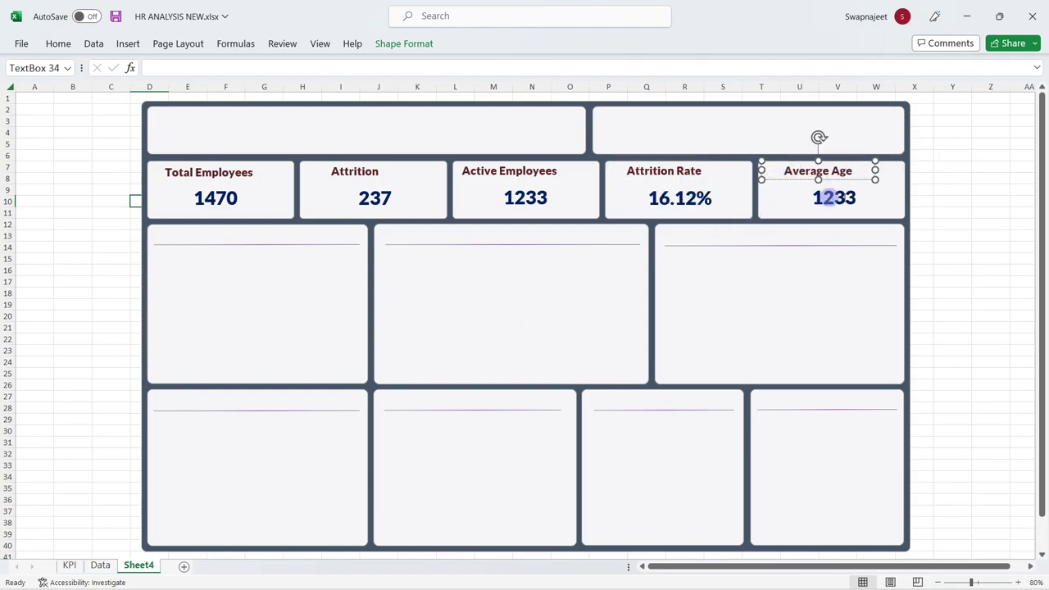
{"action": "left_click", "coordinate": [828, 198]}
Link the fifth card's value to =KPI!C8 so it shows 37, fixing a formula error
{"action": "left_click", "coordinate": [156, 67]}
{"action": "type", "text": "="}
{"action": "left_click", "coordinate": [100, 564]}
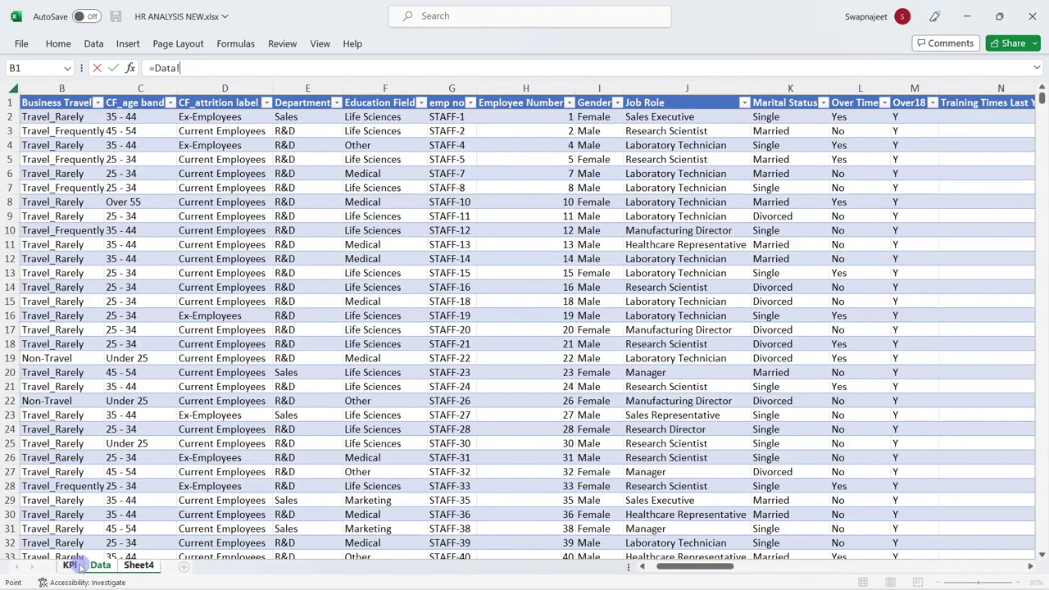
{"action": "left_click", "coordinate": [69, 564]}
{"action": "left_click", "coordinate": [330, 204]}
{"action": "type", "text": "."}
{"action": "key", "text": "Return"}
{"action": "left_click", "coordinate": [522, 345]}
{"action": "type", "text": "="}
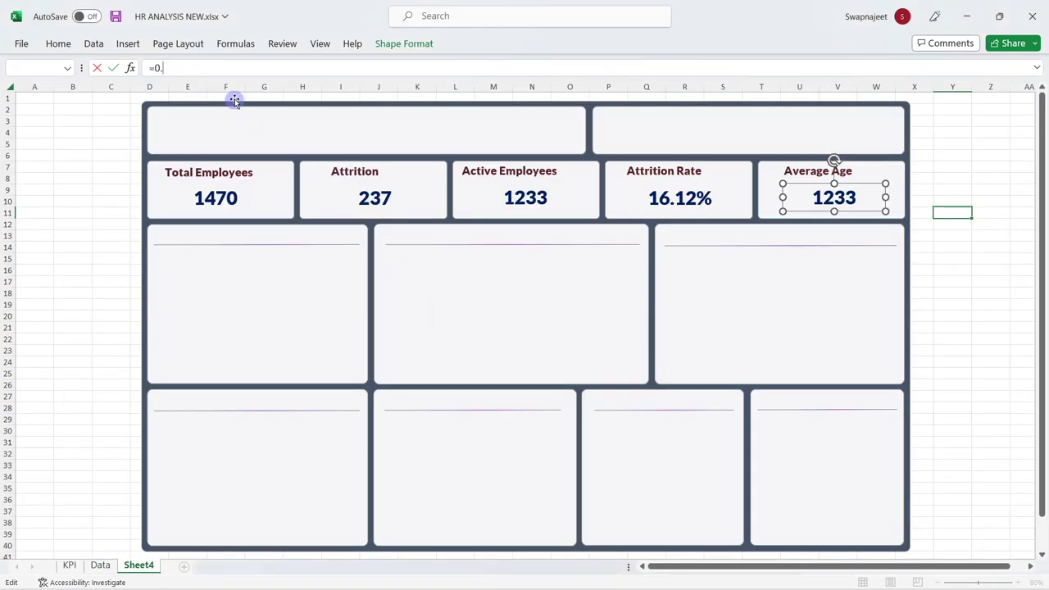
{"action": "left_click", "coordinate": [71, 543]}
{"action": "left_click", "coordinate": [68, 565]}
{"action": "left_click", "coordinate": [314, 201]}
{"action": "key", "text": "Return"}
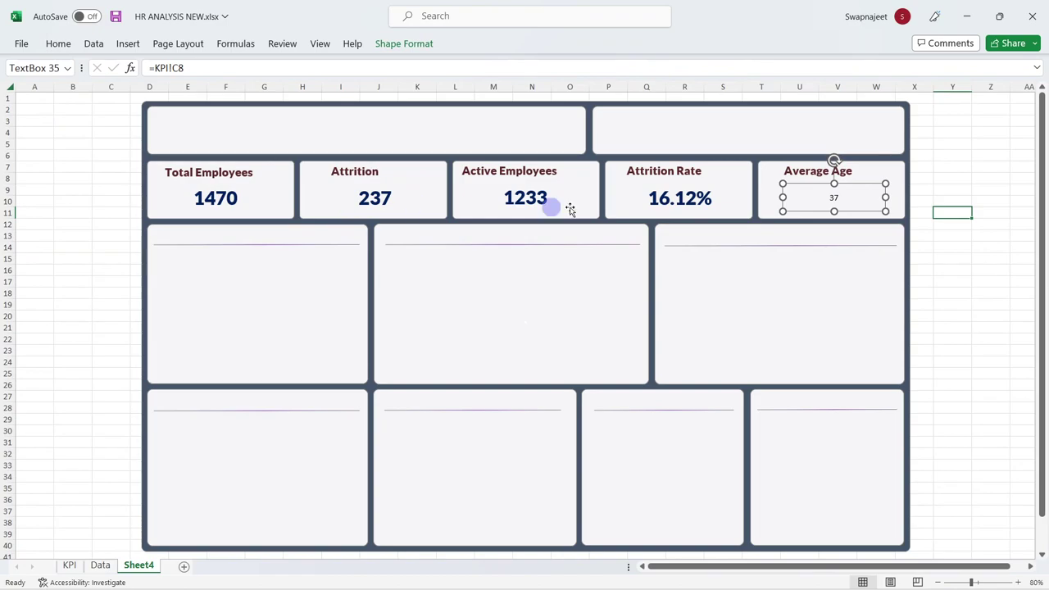
Apply Lato Black to the 37 value and deselect the text box
{"action": "left_click", "coordinate": [57, 42]}
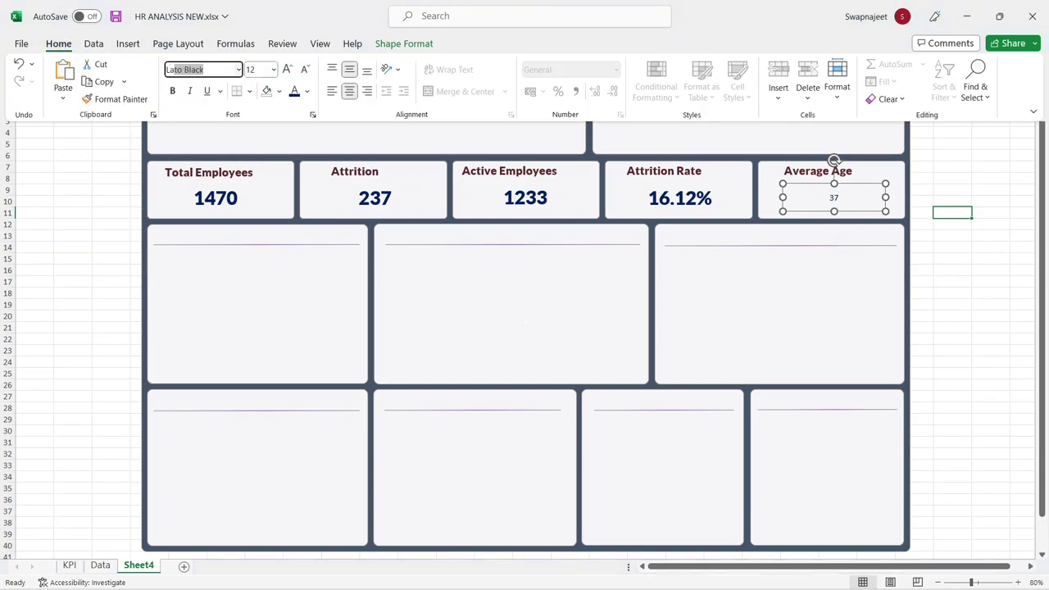
{"action": "key", "text": "Return"}
{"action": "left_click", "coordinate": [969, 274]}
{"action": "left_click", "coordinate": [959, 281]}
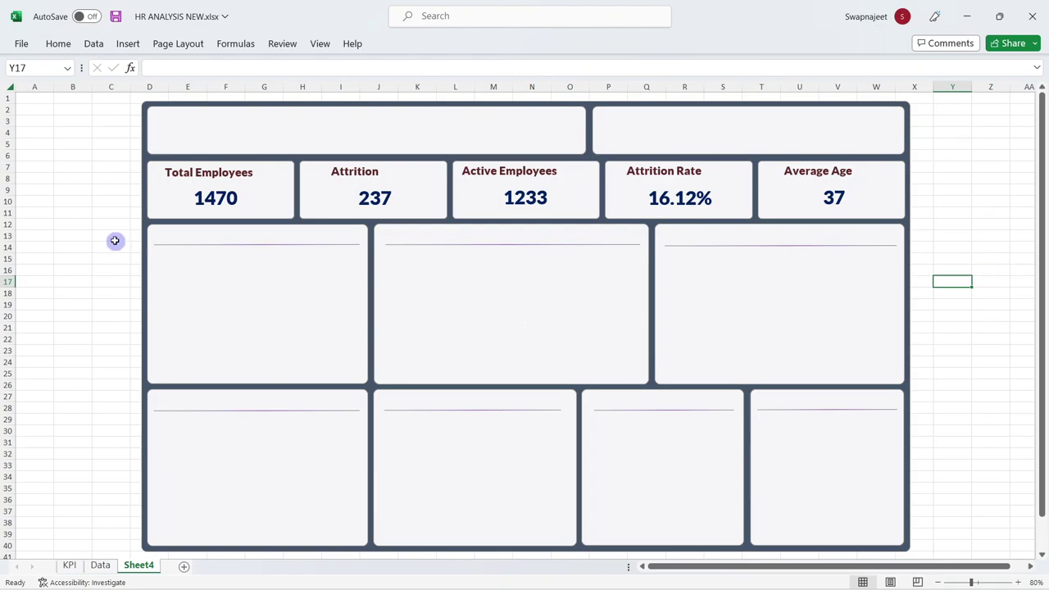
Select the whole worksheet and turn off gridlines
{"action": "left_click", "coordinate": [6, 87]}
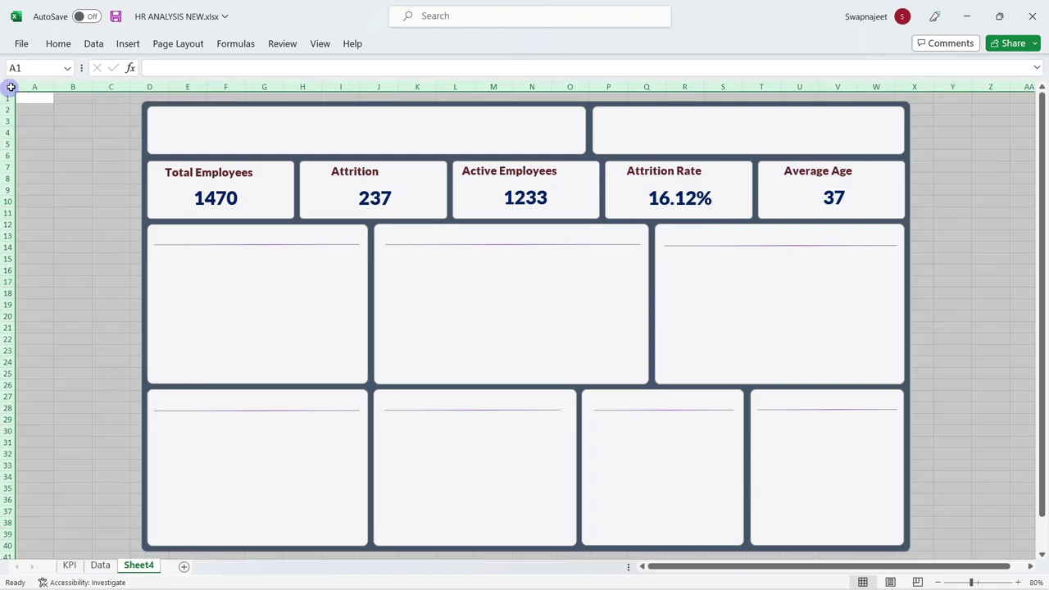
{"action": "left_click", "coordinate": [317, 44]}
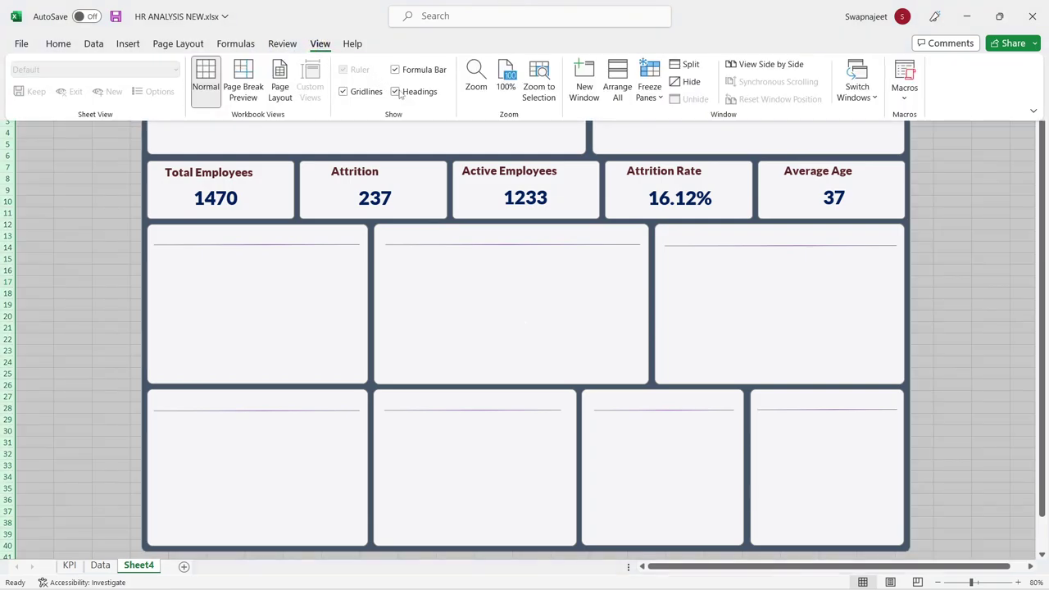
{"action": "left_click", "coordinate": [360, 92]}
Fill the entire sheet with light grey
{"action": "left_click", "coordinate": [20, 44]}
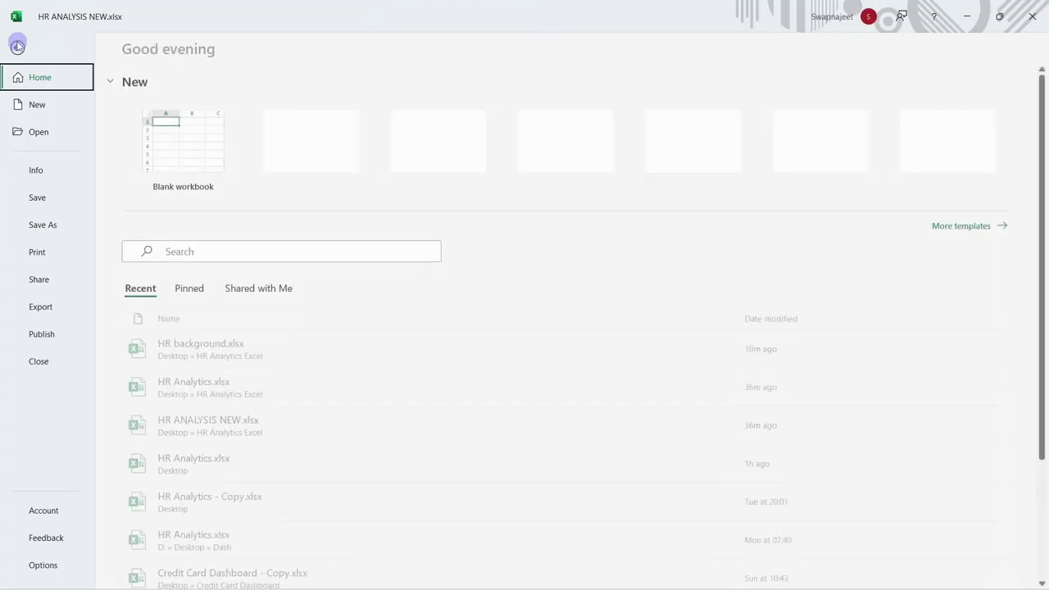
{"action": "left_click", "coordinate": [24, 45]}
{"action": "left_click", "coordinate": [59, 43]}
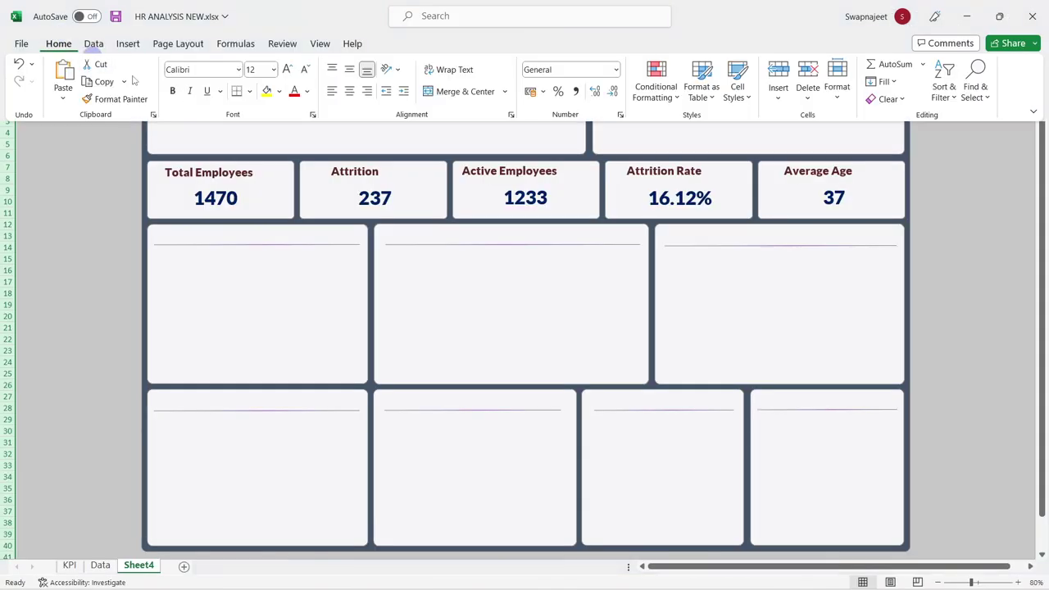
{"action": "left_click", "coordinate": [279, 91]}
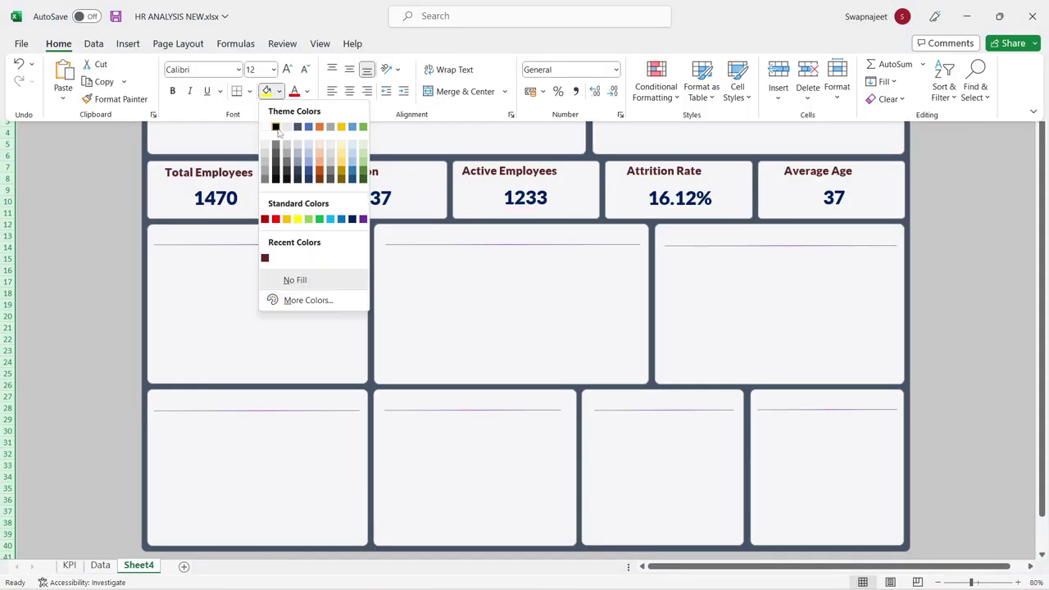
{"action": "left_click", "coordinate": [71, 236]}
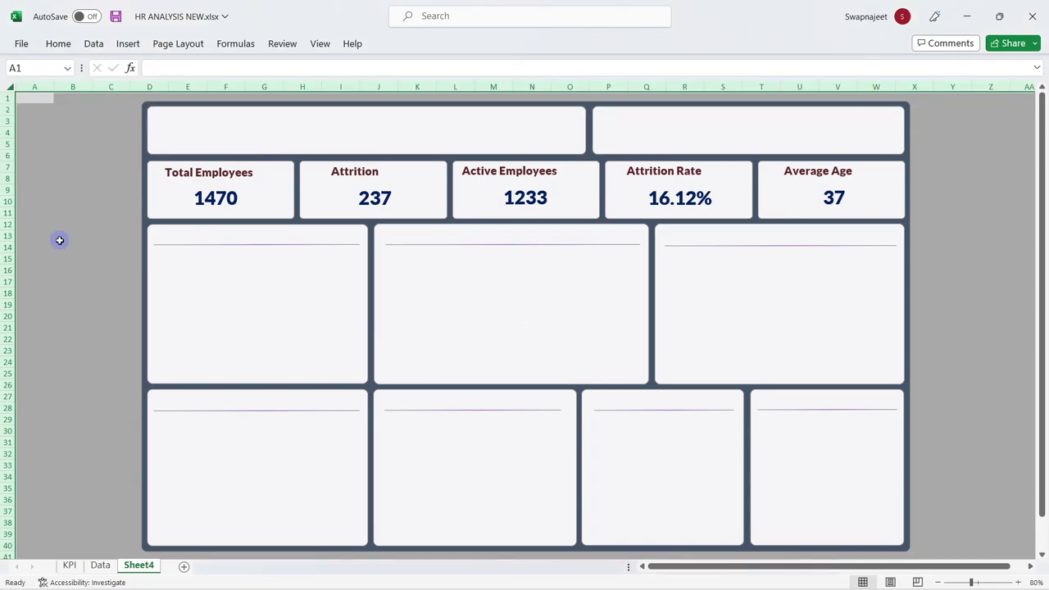
{"action": "left_click", "coordinate": [70, 236]}
{"action": "scroll", "coordinate": [1012, 254], "scroll_direction": "down", "scroll_amount": 3}
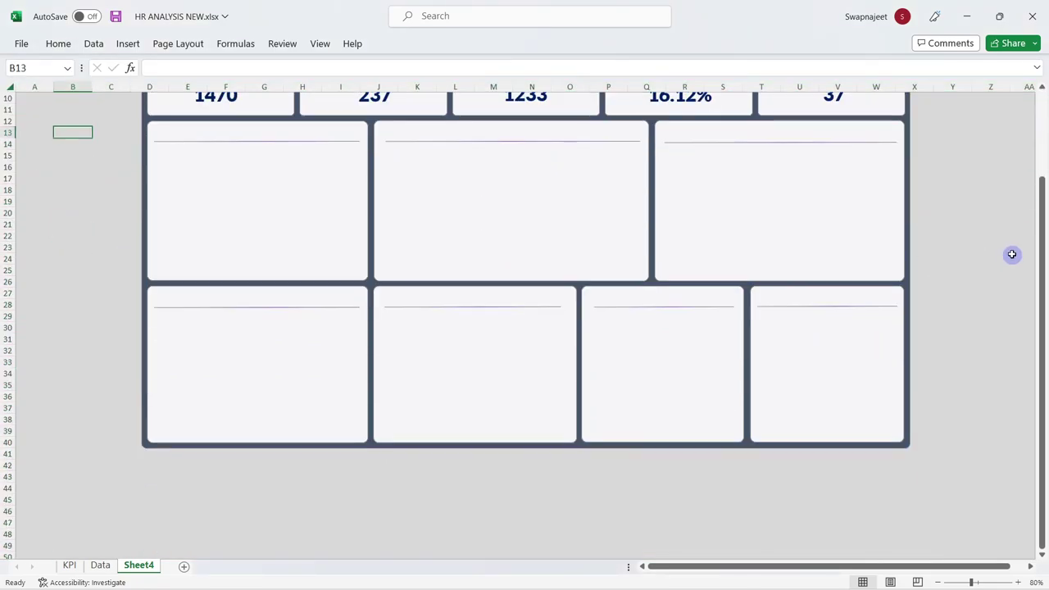
{"action": "scroll", "coordinate": [1013, 254], "scroll_direction": "up", "scroll_amount": 3}
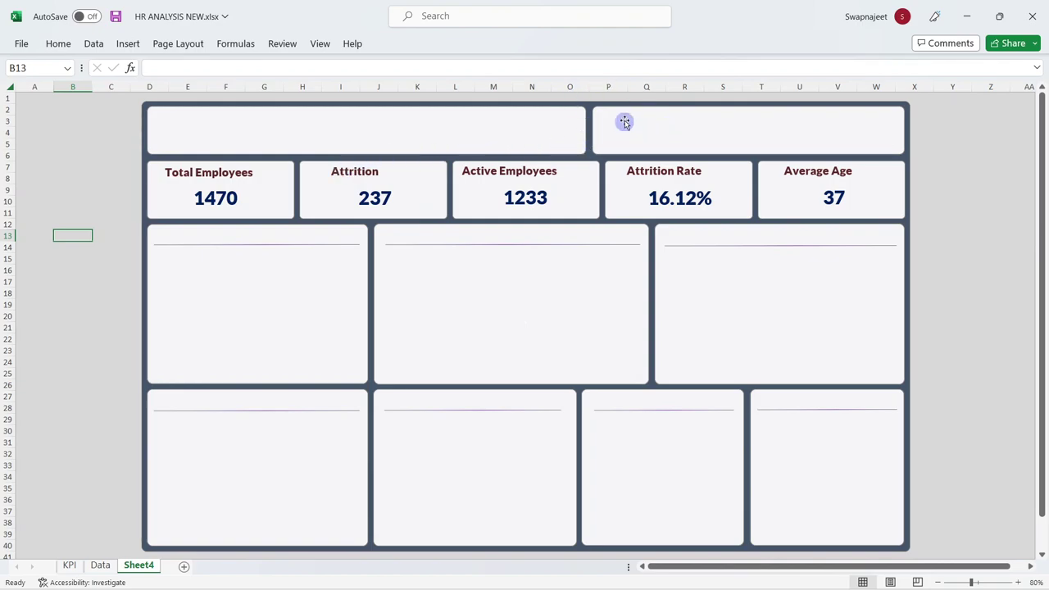
Nudge the dashboard group upward with the arrow keys, then deselect it
{"action": "left_click", "coordinate": [280, 133]}
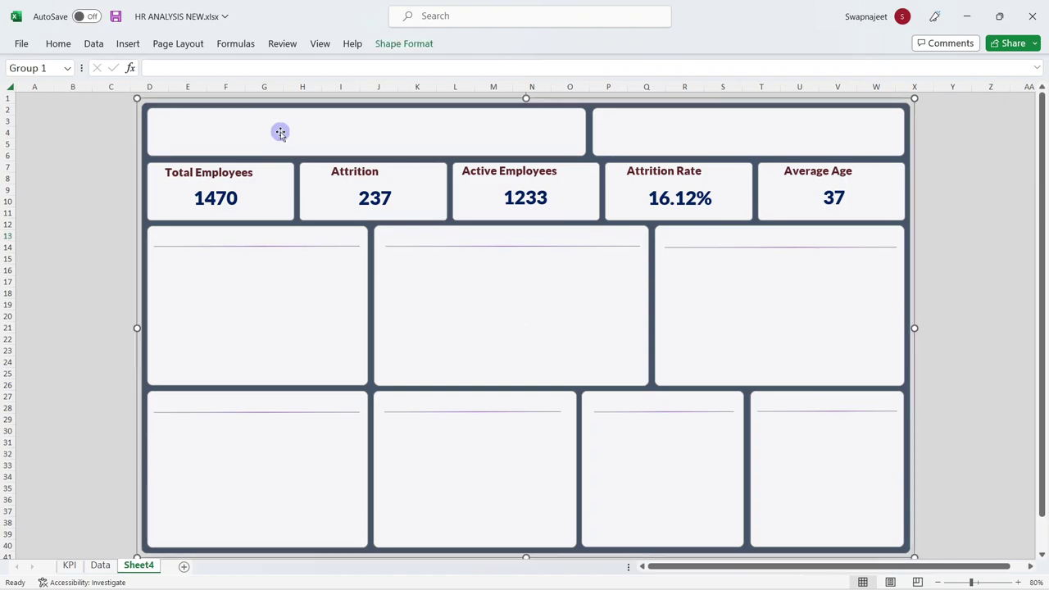
{"action": "key", "text": "Up"}
{"action": "key", "text": "Up"}
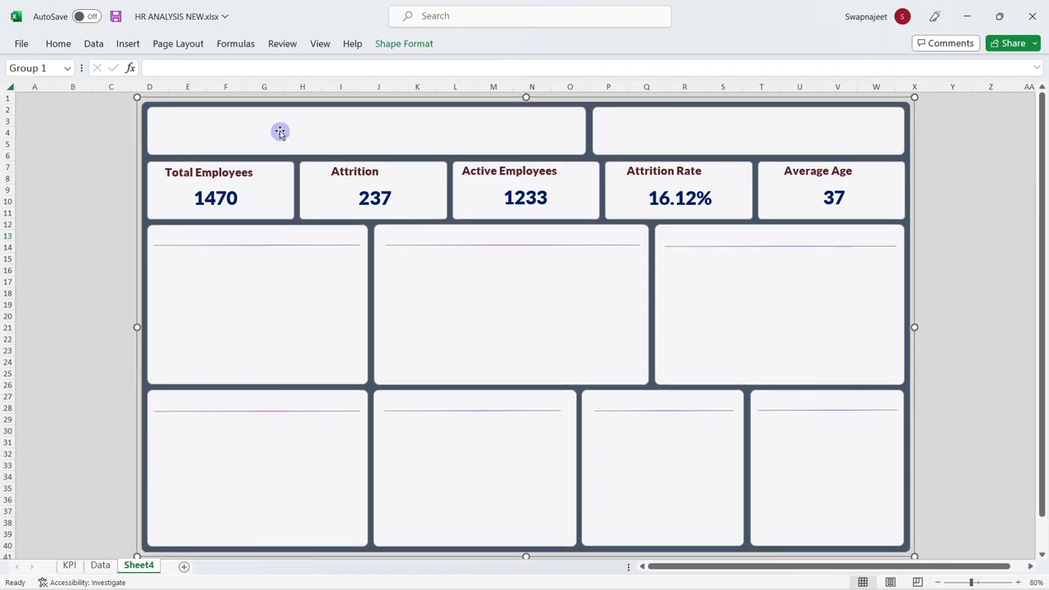
{"action": "key", "text": "Up"}
{"action": "left_click", "coordinate": [1000, 213]}
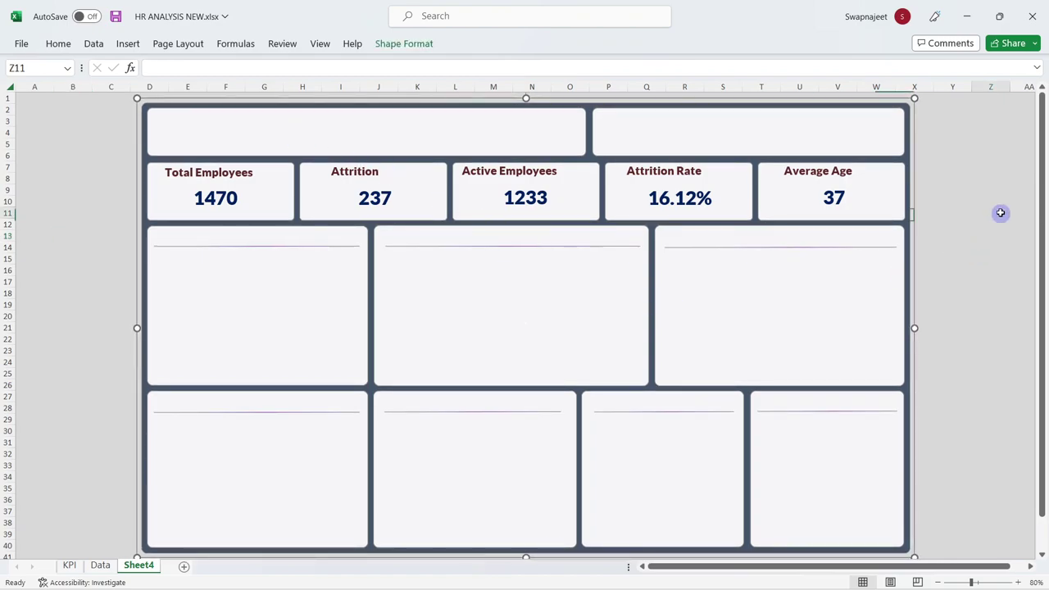
{"action": "key", "text": "ctrl+z"}
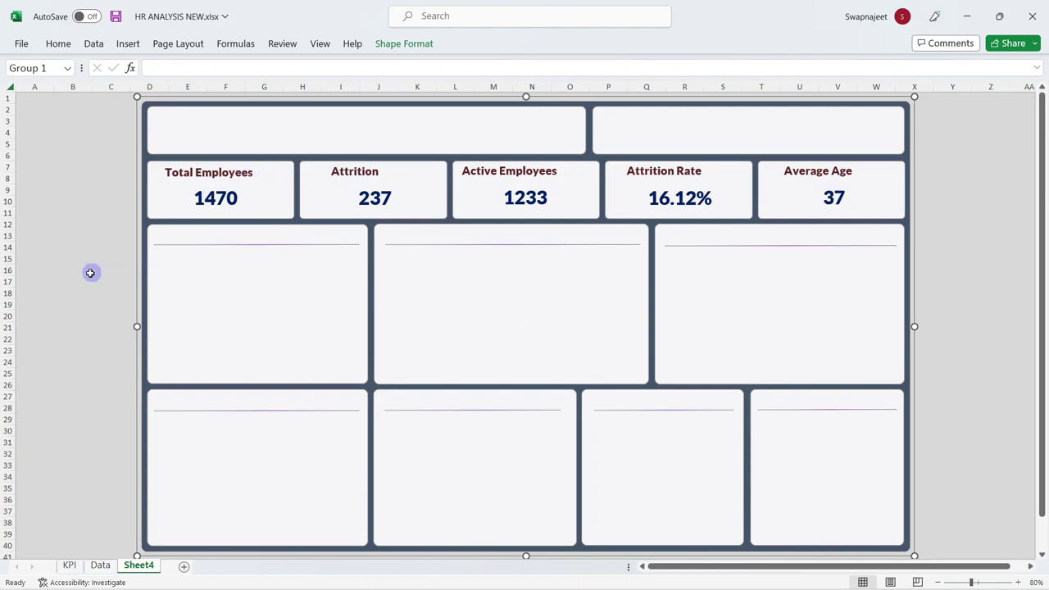
{"action": "left_click", "coordinate": [93, 304]}
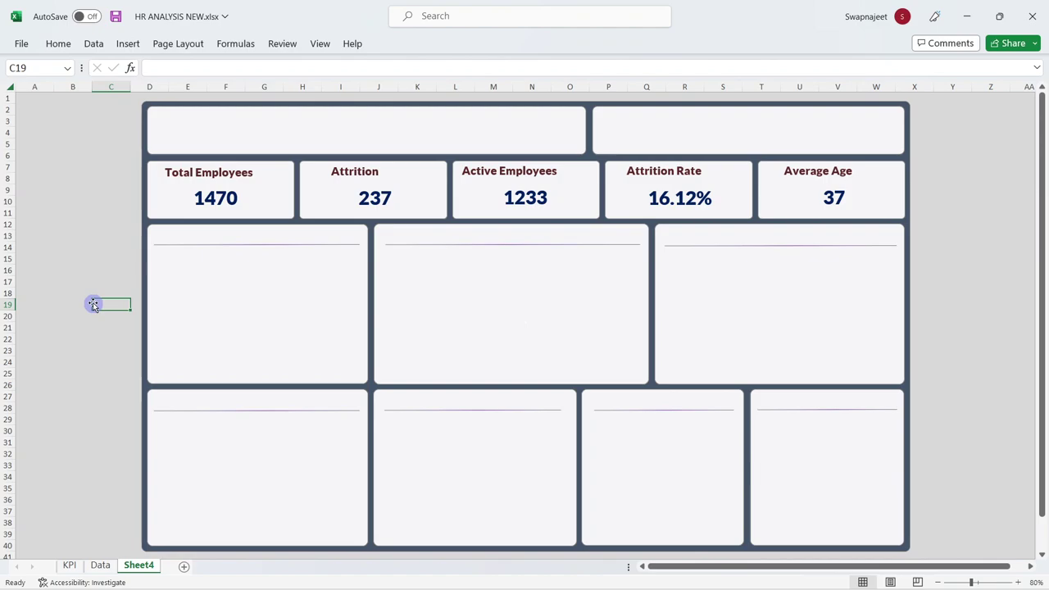
{"action": "left_click", "coordinate": [76, 352]}
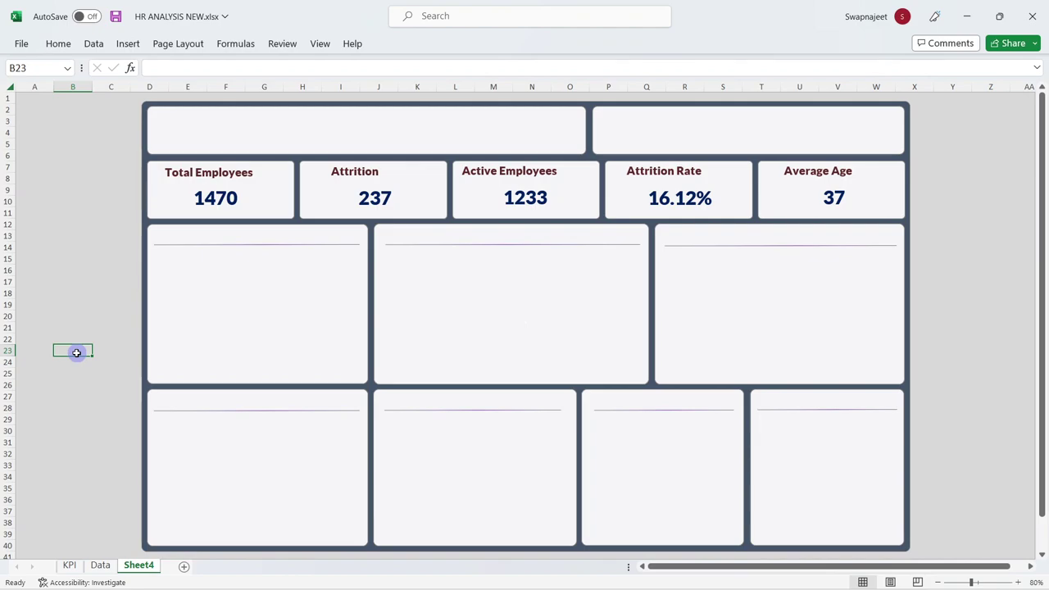
Open download.png from the HR Analytics Excel folder in Photos and copy the image
{"action": "mouse_move", "coordinate": [168, 585]}
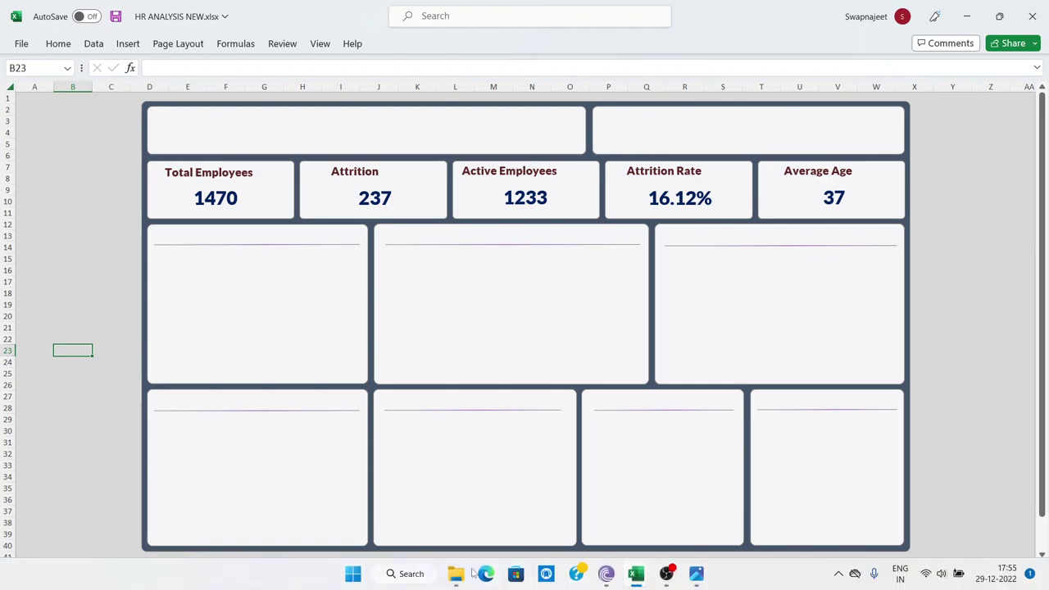
{"action": "mouse_move", "coordinate": [463, 576]}
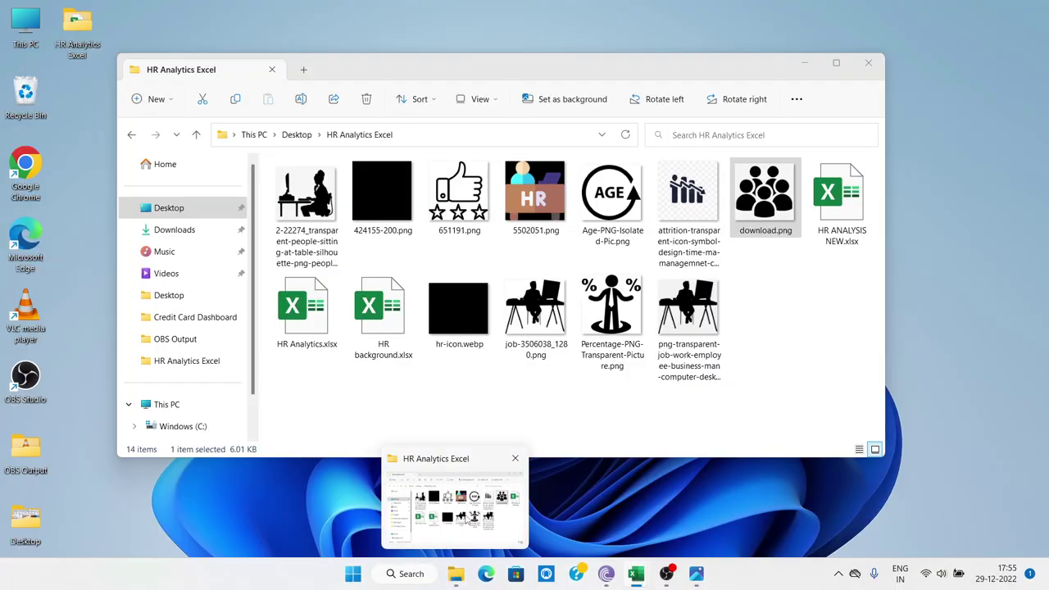
{"action": "left_click", "coordinate": [463, 504]}
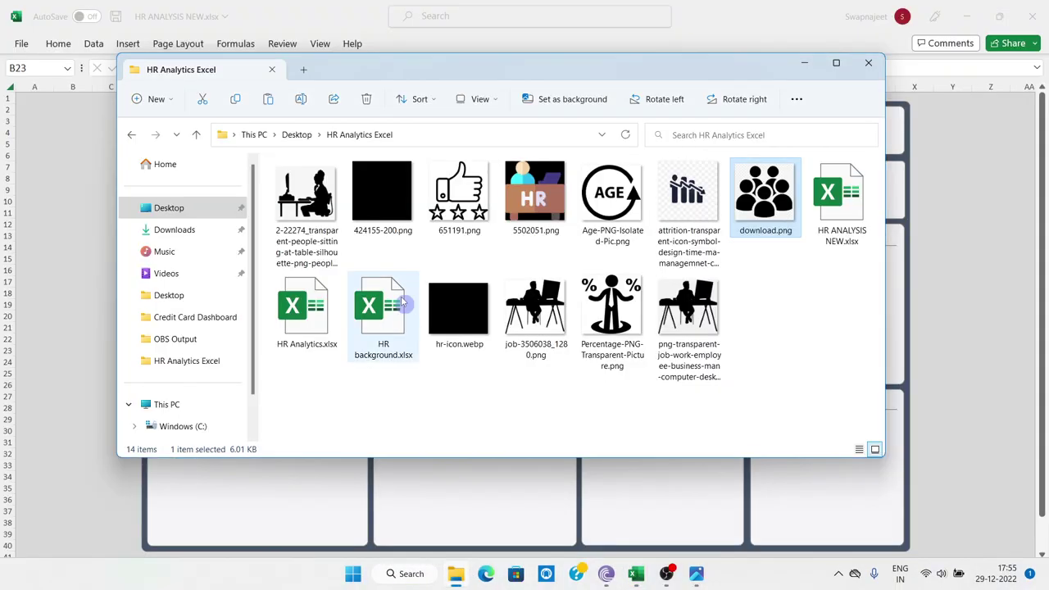
{"action": "double_click", "coordinate": [754, 229]}
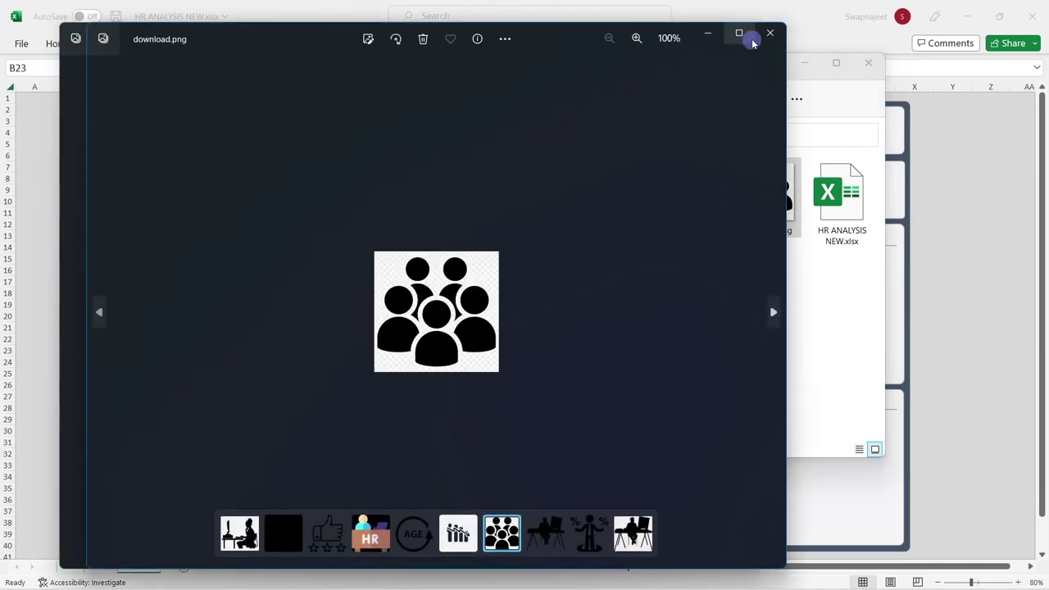
{"action": "right_click", "coordinate": [451, 298]}
{"action": "left_click", "coordinate": [498, 64]}
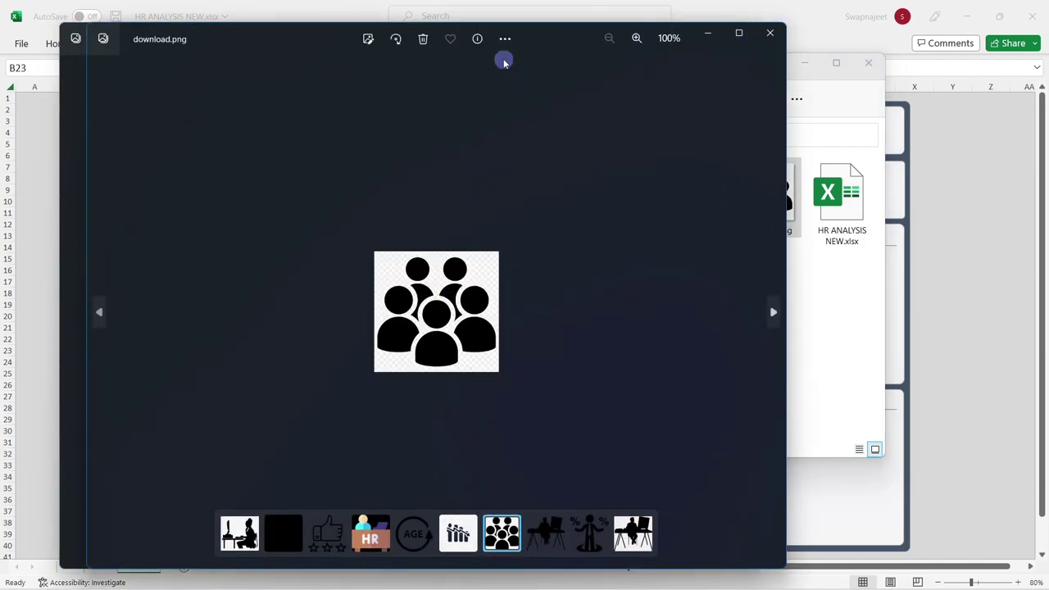
{"action": "right_click", "coordinate": [465, 289]}
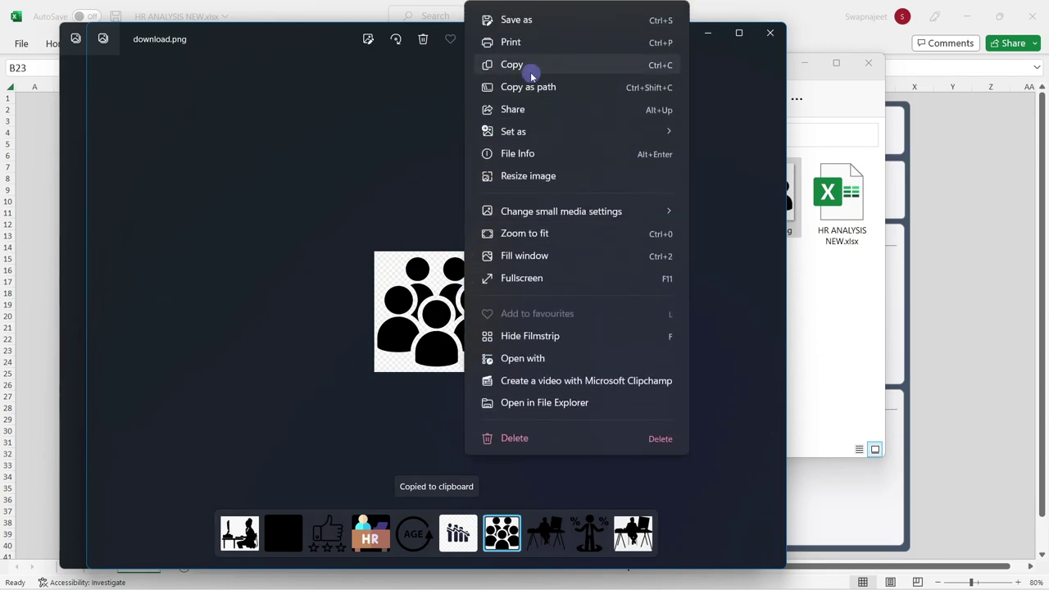
{"action": "left_click", "coordinate": [529, 70]}
Paste the people icon into Excel and shrink it beside the Total Employees heading
{"action": "left_click", "coordinate": [42, 261]}
{"action": "left_click", "coordinate": [51, 194]}
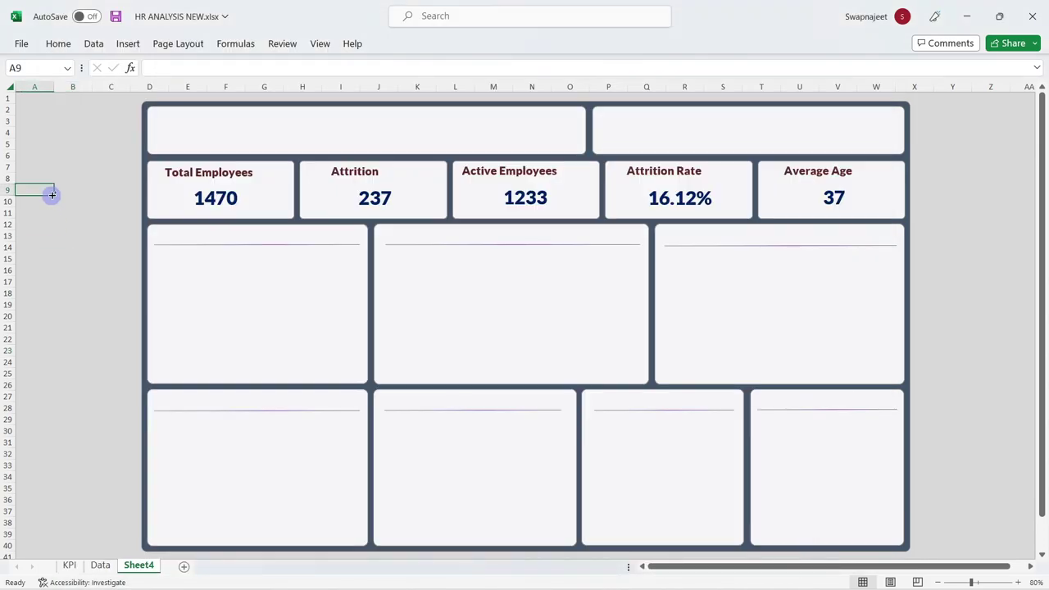
{"action": "key", "text": "ctrl+v"}
{"action": "left_click_drag", "start_coordinate": [17, 182], "coordinate": [277, 174]}
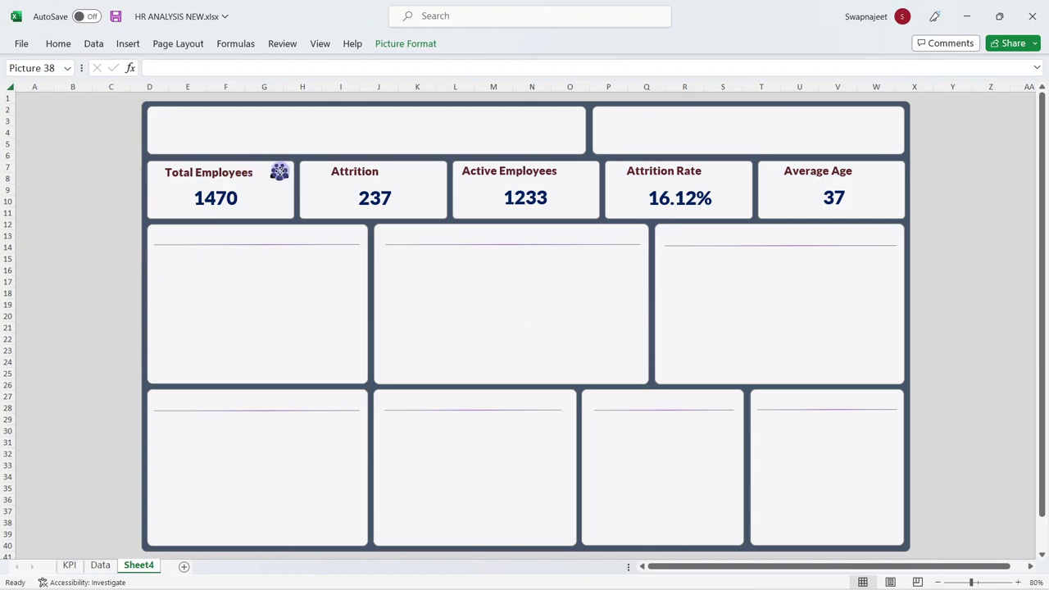
{"action": "left_click", "coordinate": [146, 206]}
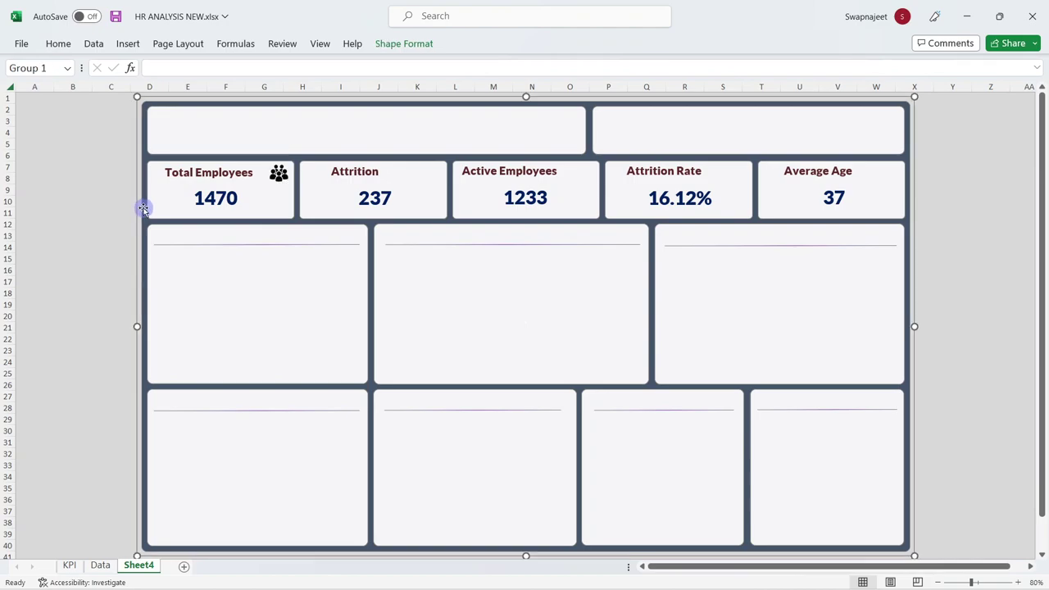
{"action": "left_click", "coordinate": [86, 236]}
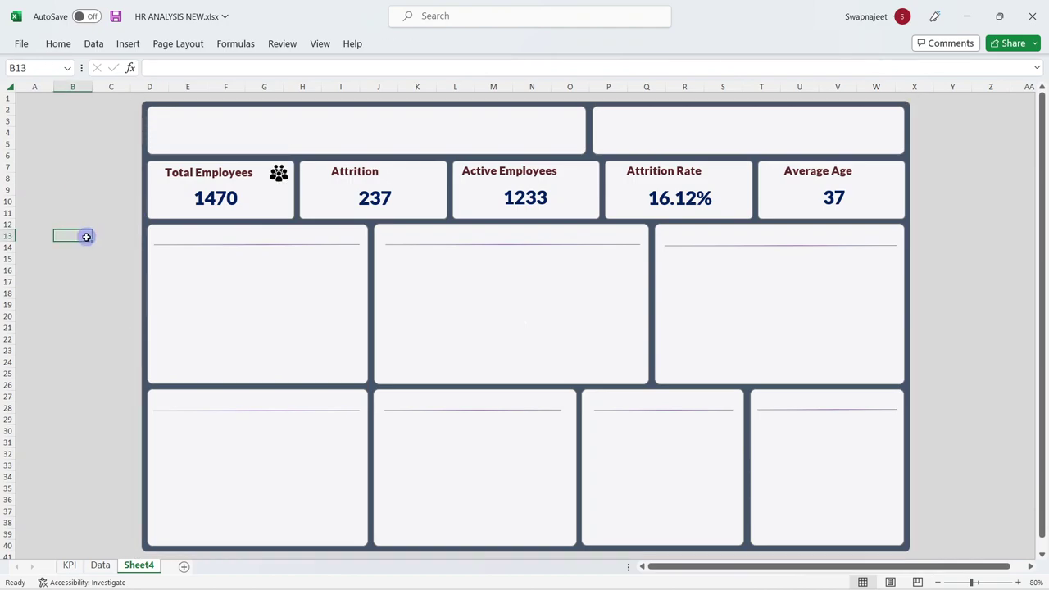
Copy the desk-worker silhouette from Photos and place it as a small icon on the Active Employees card
{"action": "mouse_move", "coordinate": [615, 588]}
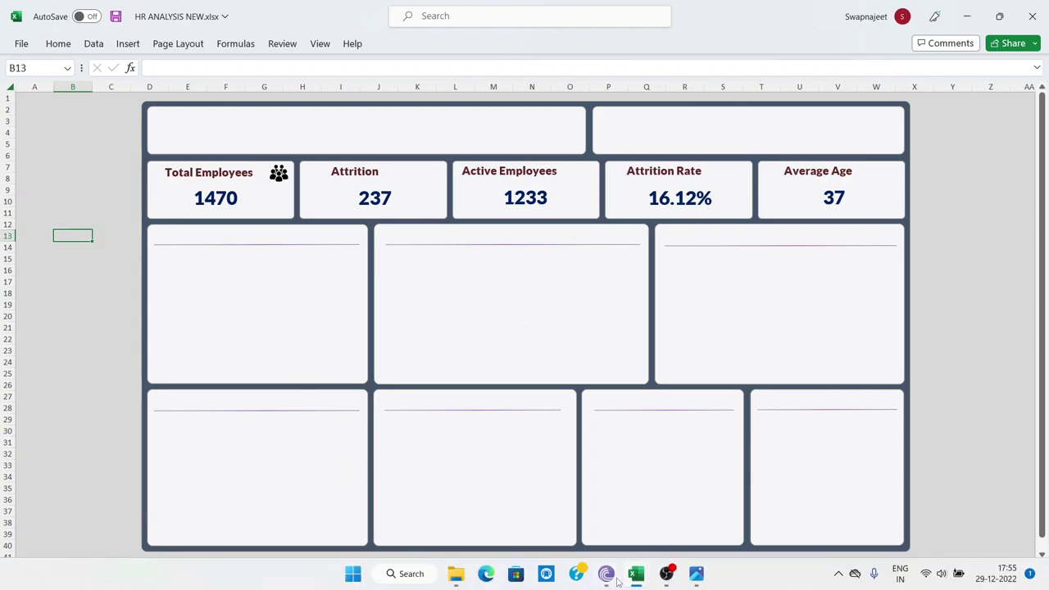
{"action": "left_click", "coordinate": [696, 574]}
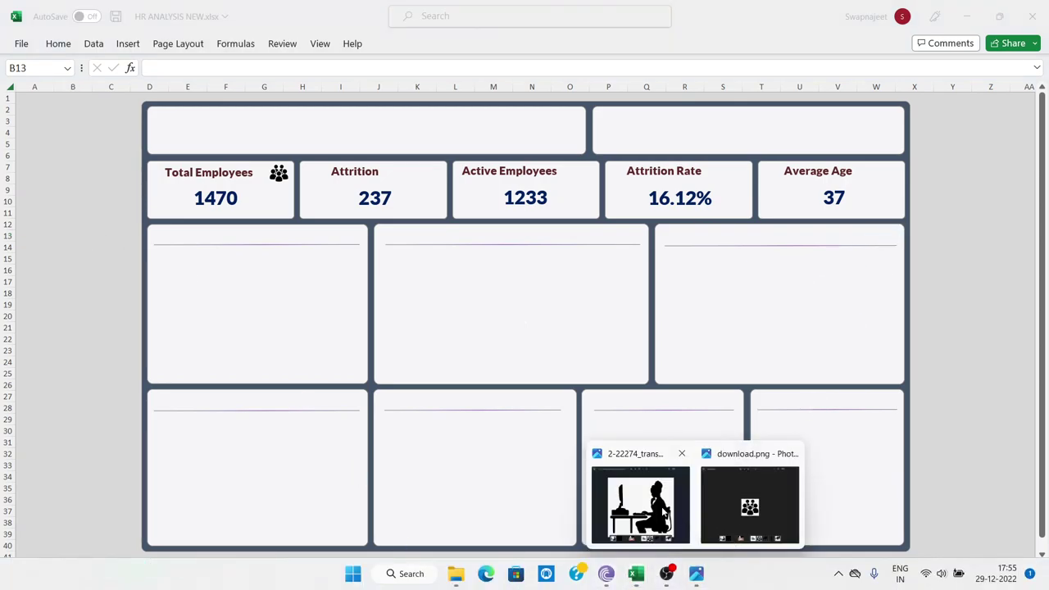
{"action": "left_click", "coordinate": [656, 508]}
{"action": "right_click", "coordinate": [481, 190]}
{"action": "left_click", "coordinate": [527, 65]}
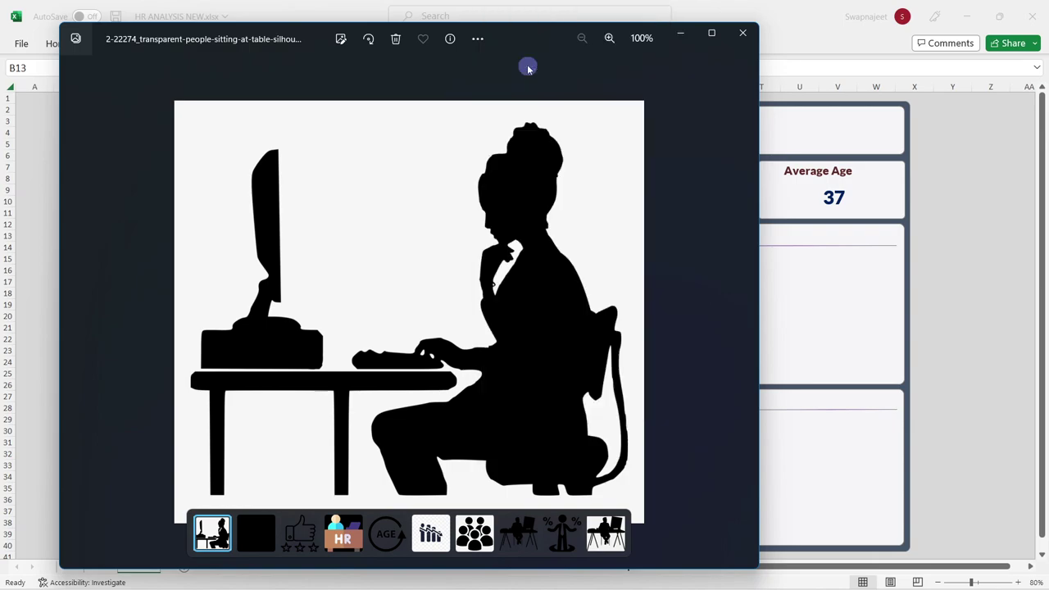
{"action": "left_click", "coordinate": [52, 175]}
{"action": "key", "text": "ctrl+v"}
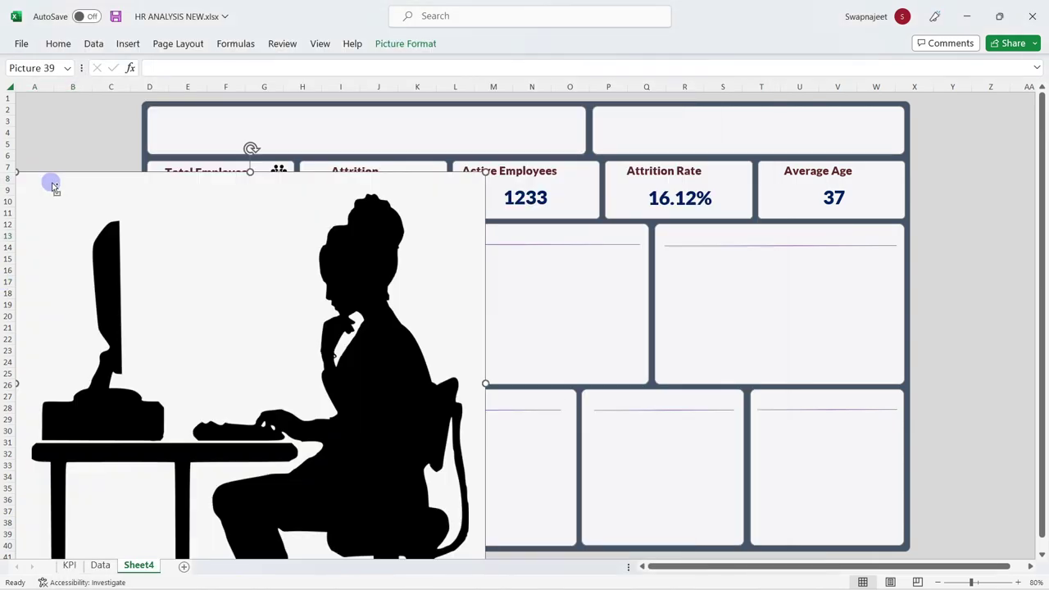
{"action": "left_click_drag", "start_coordinate": [47, 178], "coordinate": [584, 174]}
{"action": "left_click", "coordinate": [41, 247]}
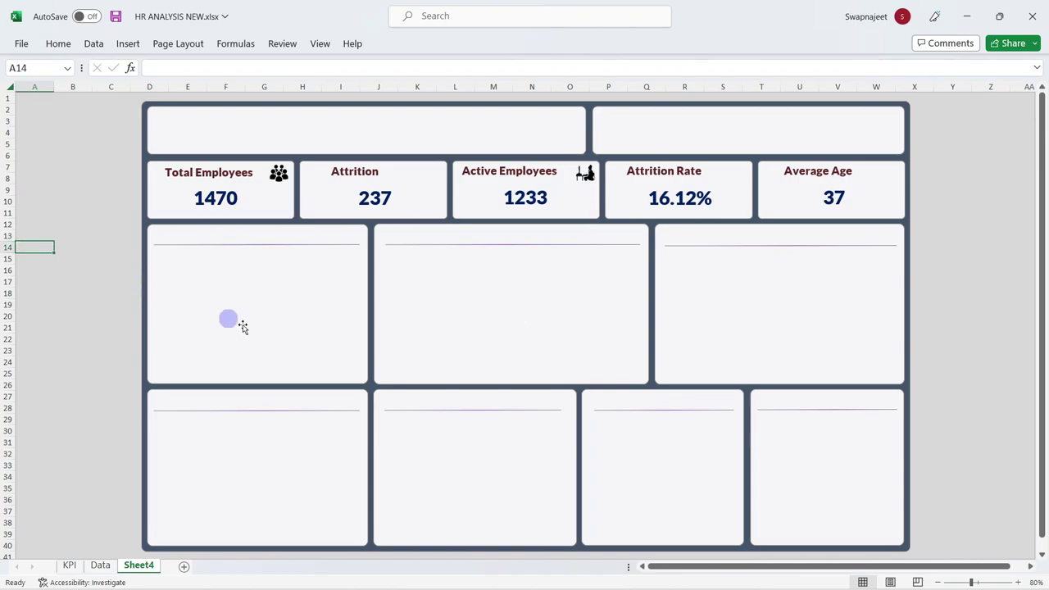
Close the photo viewers and open the percentage-man image from the HR Analytics Excel folder
{"action": "mouse_move", "coordinate": [696, 573]}
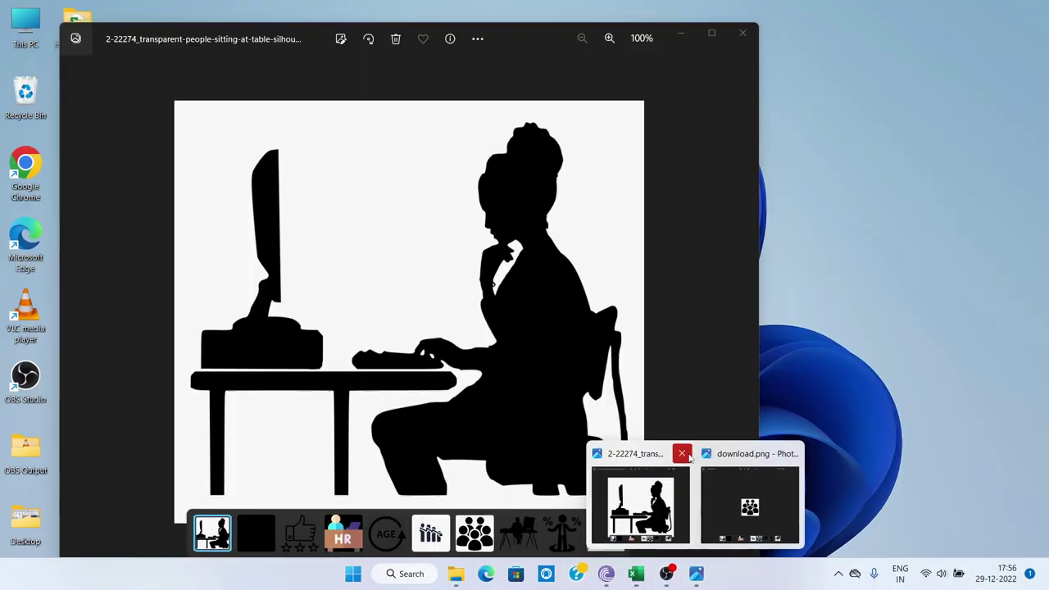
{"action": "left_click", "coordinate": [682, 453]}
{"action": "left_click", "coordinate": [735, 452]}
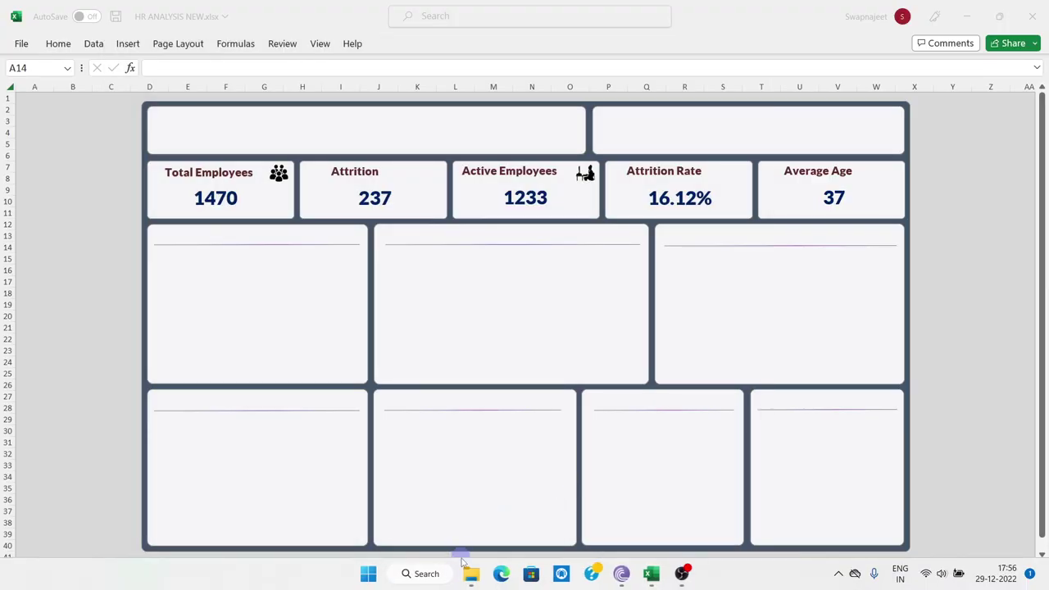
{"action": "left_click", "coordinate": [472, 574]}
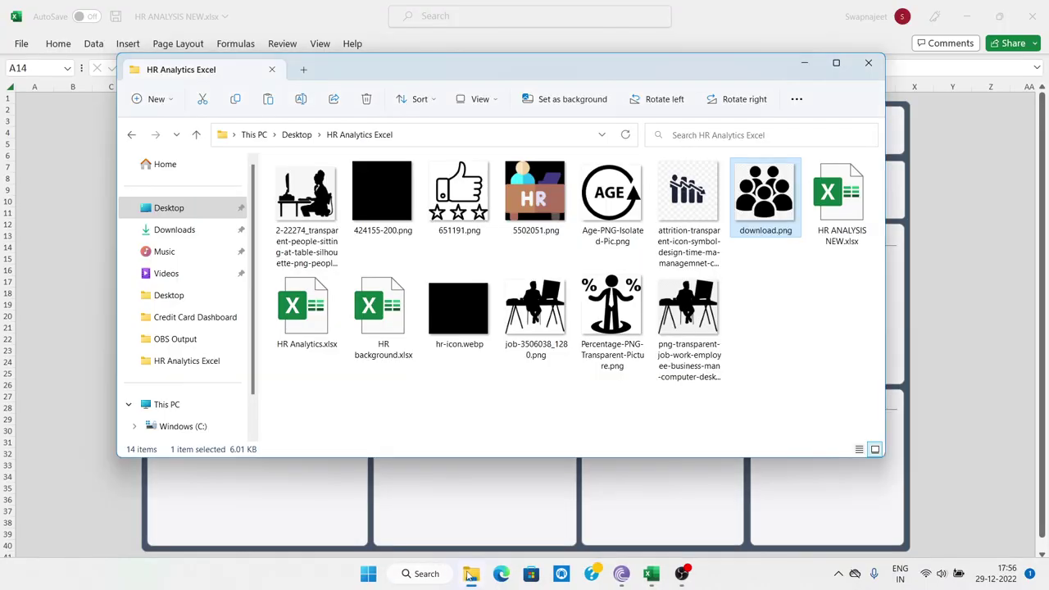
{"action": "left_click", "coordinate": [608, 288]}
{"action": "double_click", "coordinate": [608, 284]}
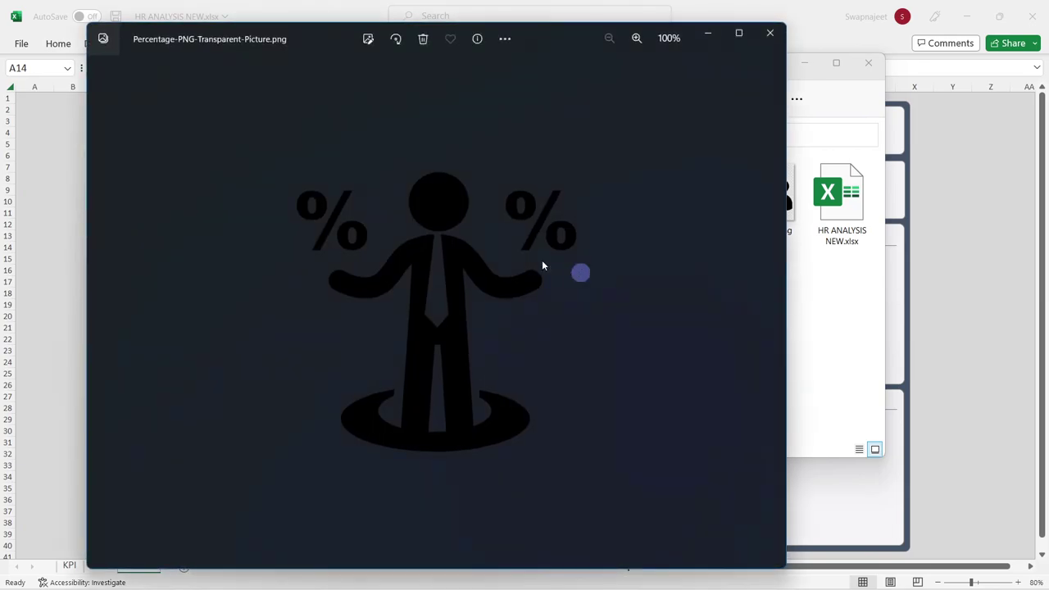
Copy the percentage-man image and place it as a small icon on the Attrition Rate card
{"action": "right_click", "coordinate": [450, 262]}
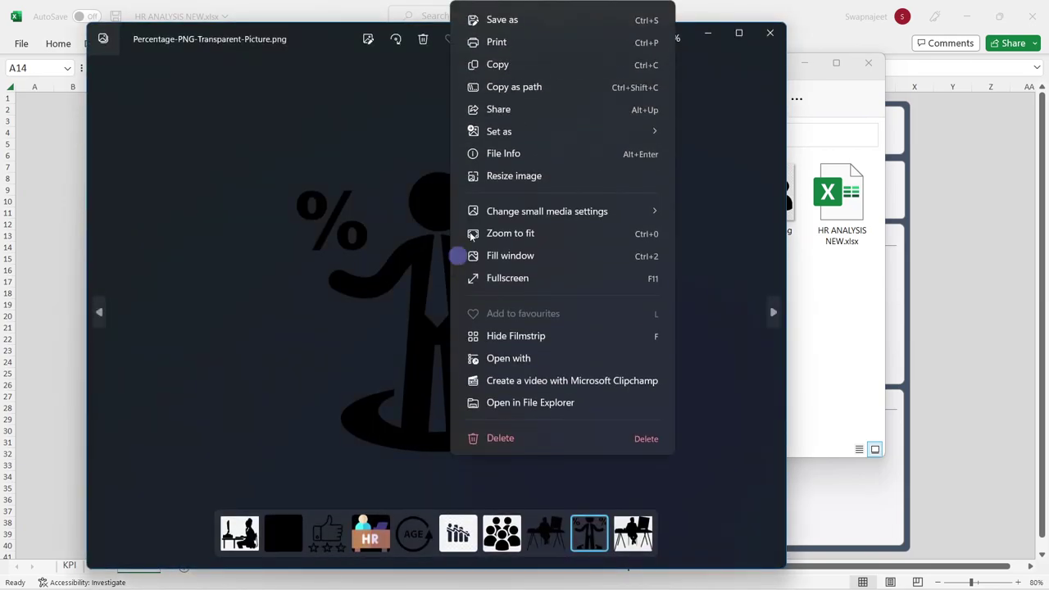
{"action": "left_click", "coordinate": [500, 70]}
{"action": "left_click", "coordinate": [46, 170]}
{"action": "left_click", "coordinate": [46, 171]}
{"action": "key", "text": "ctrl+v"}
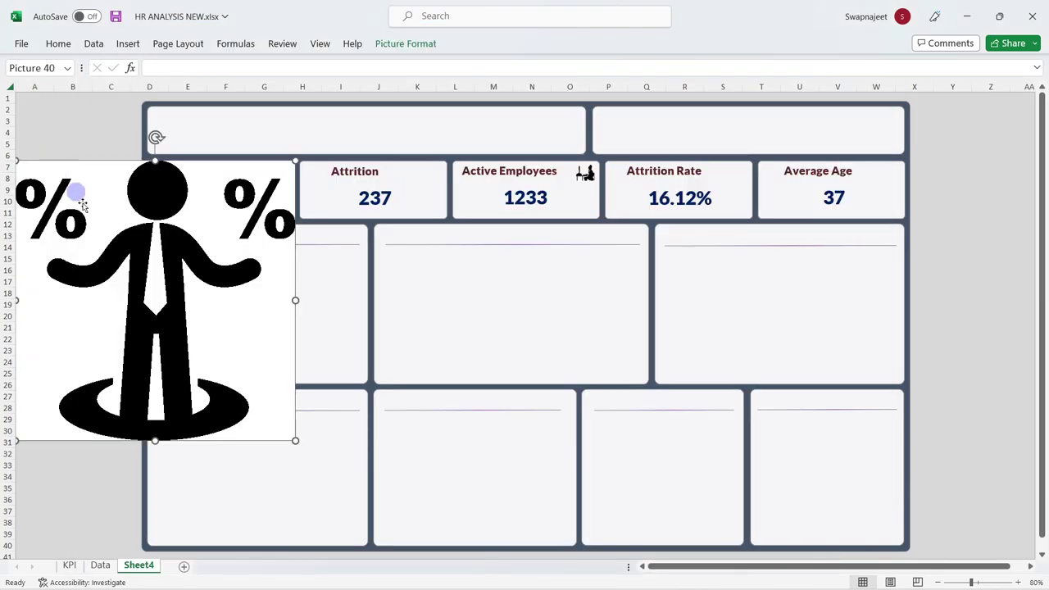
{"action": "left_click_drag", "start_coordinate": [24, 164], "coordinate": [738, 173]}
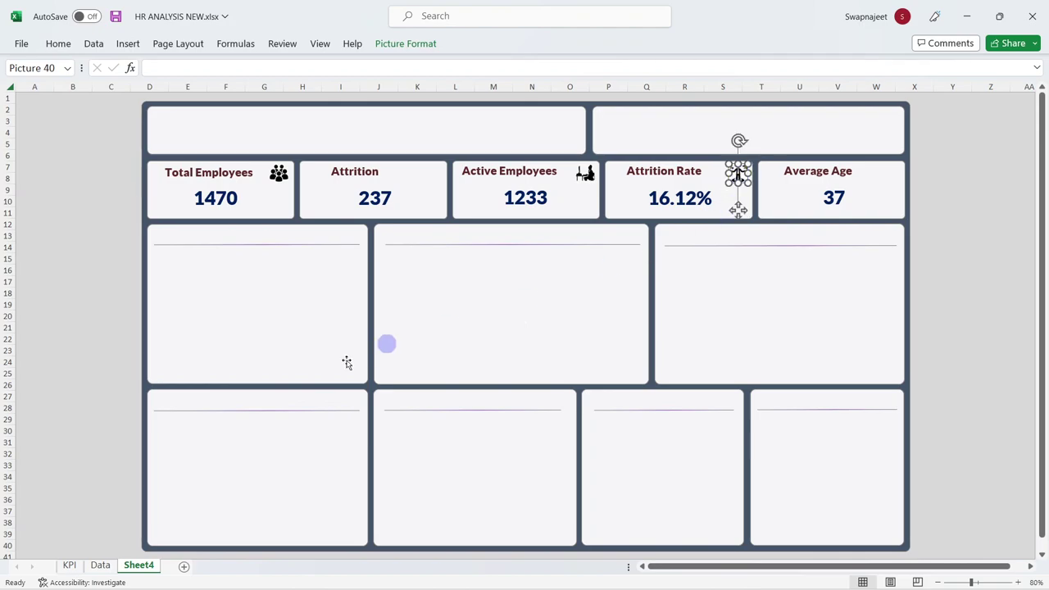
{"action": "left_click", "coordinate": [44, 427]}
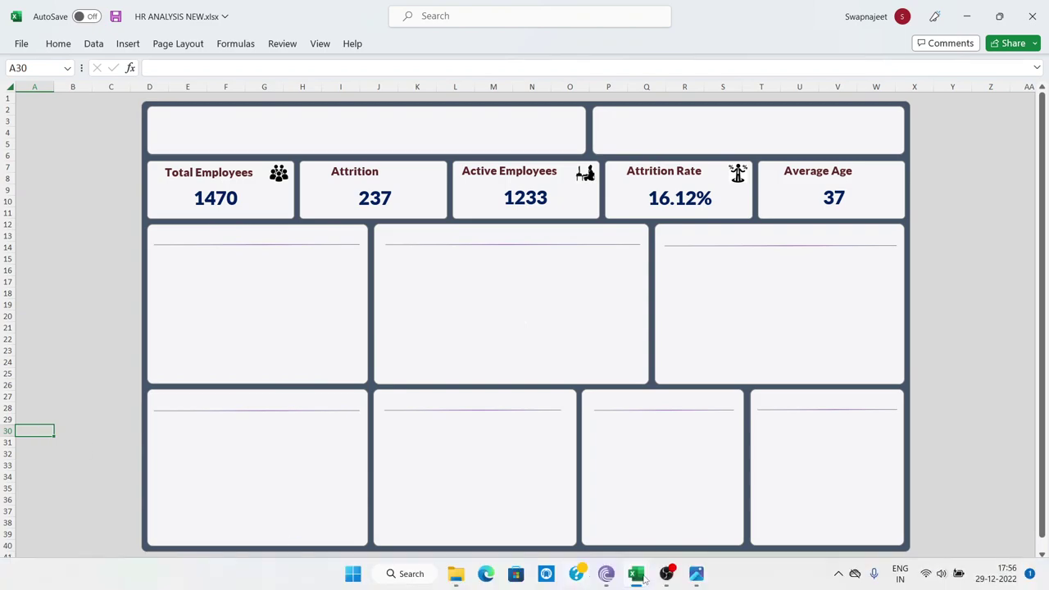
Copy the AGE image and place it as a tiny icon on the Average Age card
{"action": "left_click", "coordinate": [456, 573]}
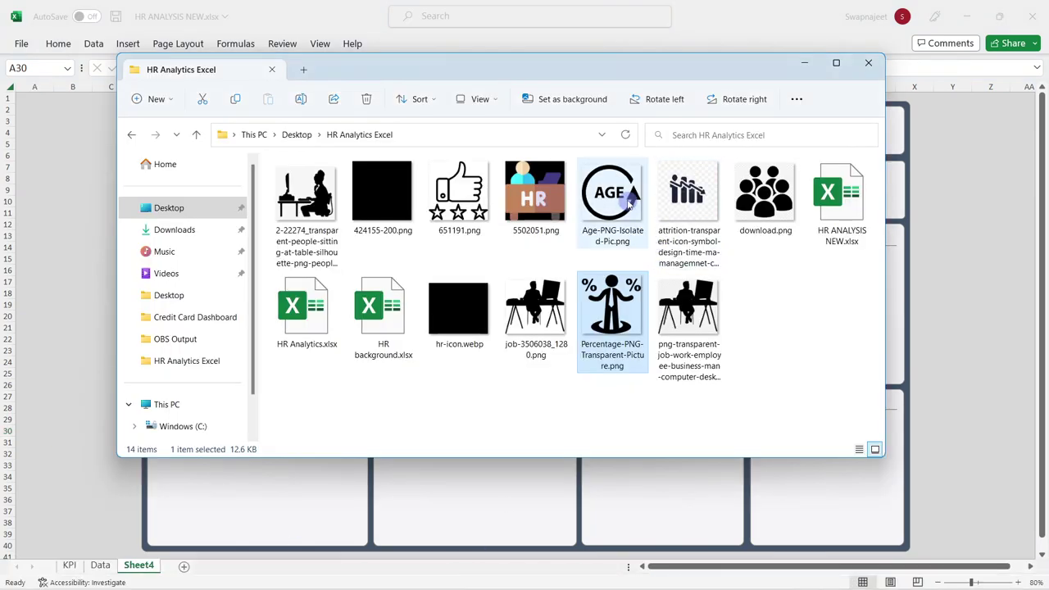
{"action": "key", "text": "Return"}
{"action": "right_click", "coordinate": [478, 247]}
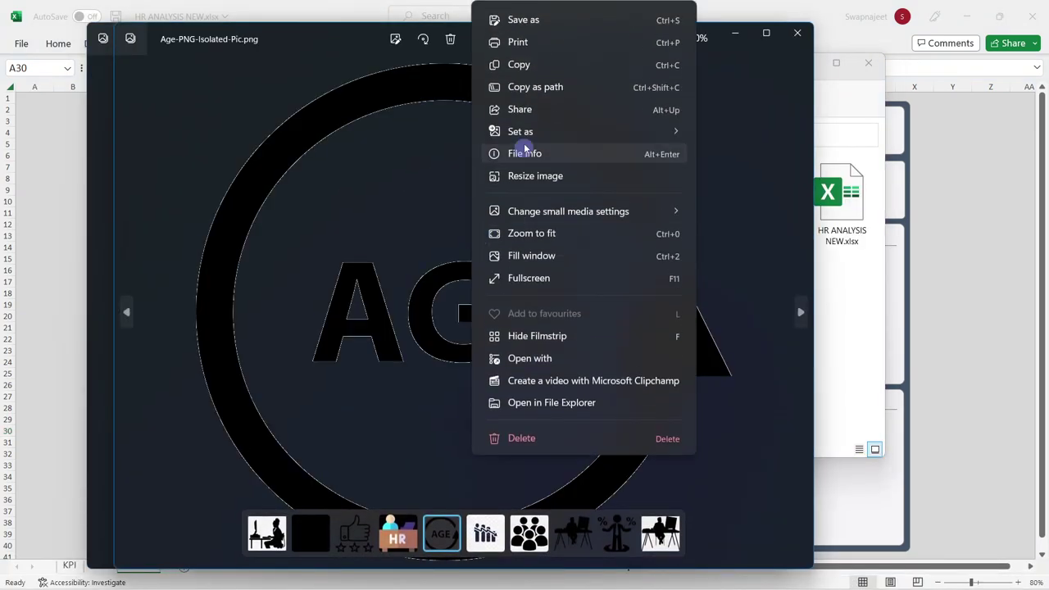
{"action": "left_click", "coordinate": [529, 65]}
{"action": "left_click", "coordinate": [66, 244]}
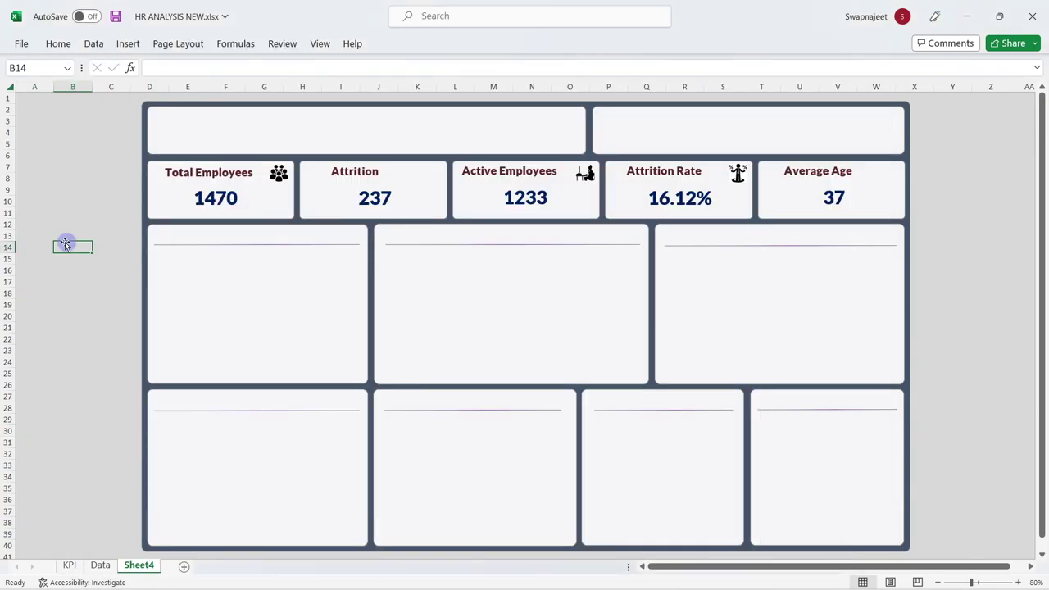
{"action": "key", "text": "ctrl+v"}
{"action": "left_click_drag", "start_coordinate": [47, 241], "coordinate": [287, 458]}
{"action": "left_click_drag", "start_coordinate": [377, 523], "coordinate": [667, 218]}
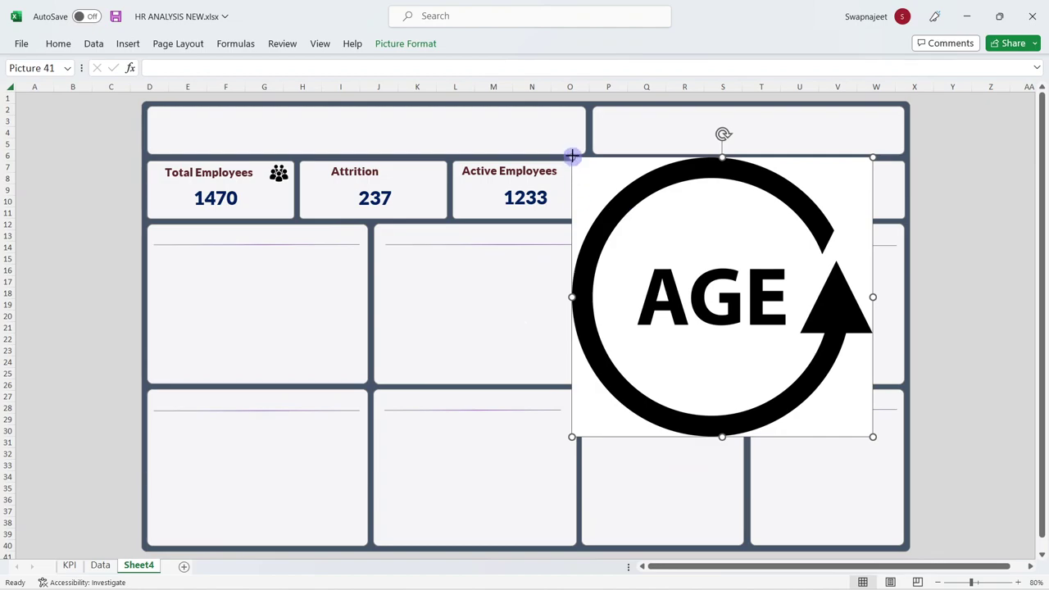
{"action": "left_click_drag", "start_coordinate": [572, 156], "coordinate": [890, 175]}
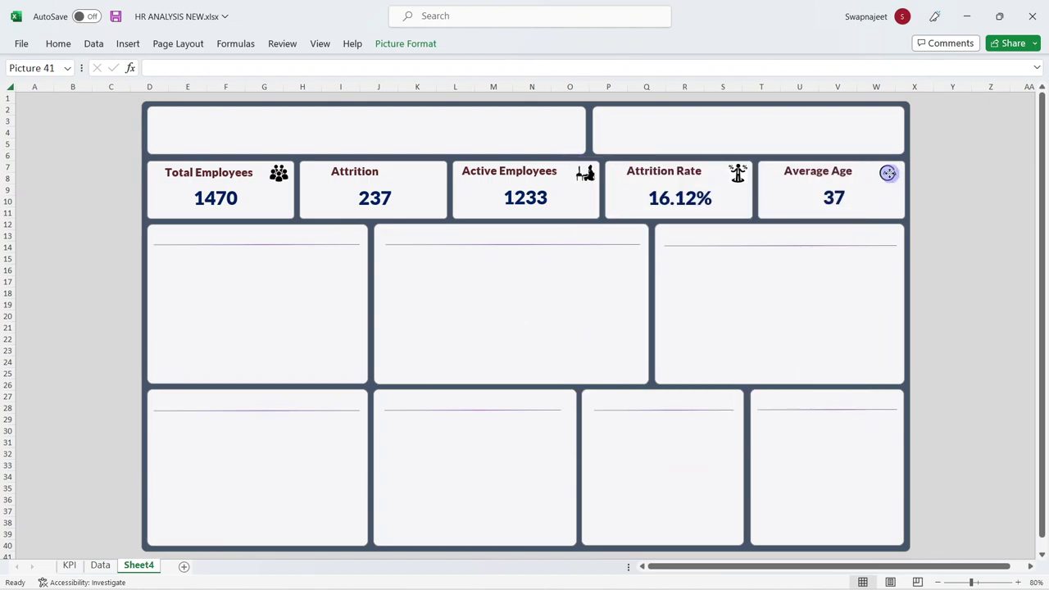
{"action": "left_click", "coordinate": [949, 215]}
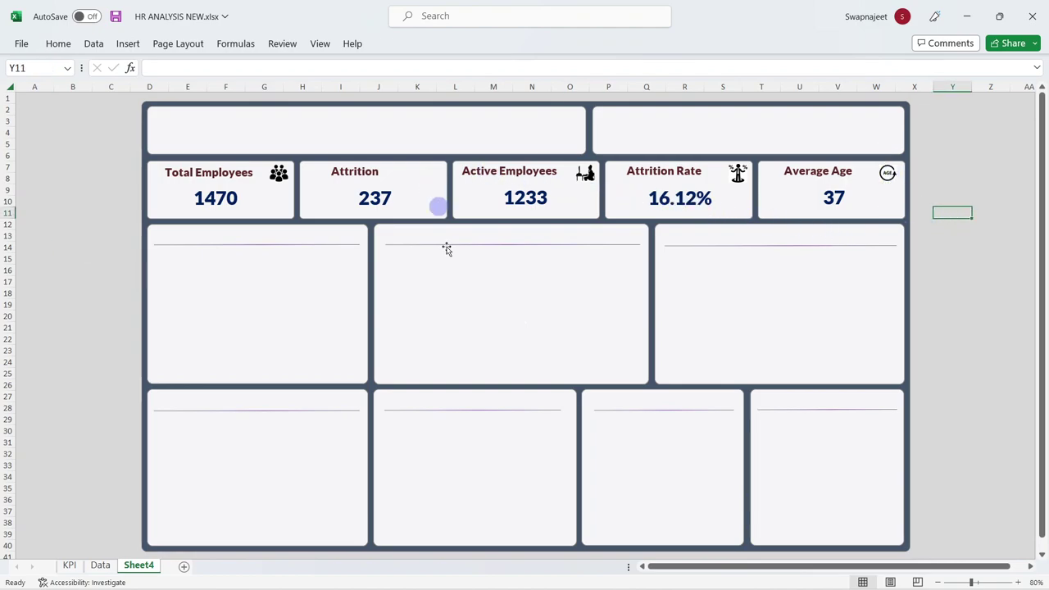
Copy the declining-chart attrition image from Photos, then close the viewers and File Explorer
{"action": "mouse_move", "coordinate": [636, 584]}
{"action": "left_click", "coordinate": [458, 577]}
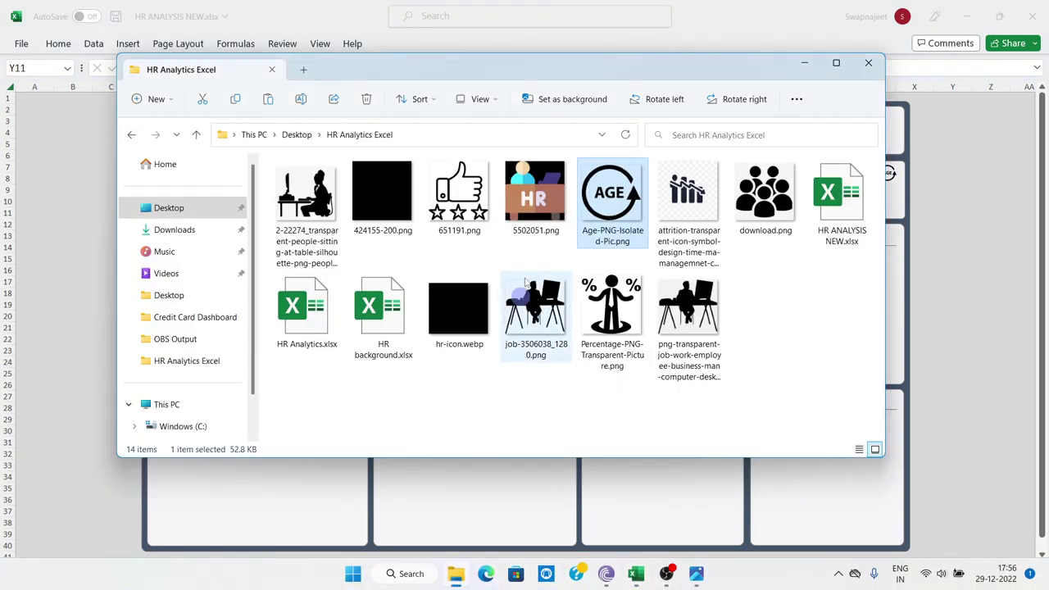
{"action": "double_click", "coordinate": [643, 246]}
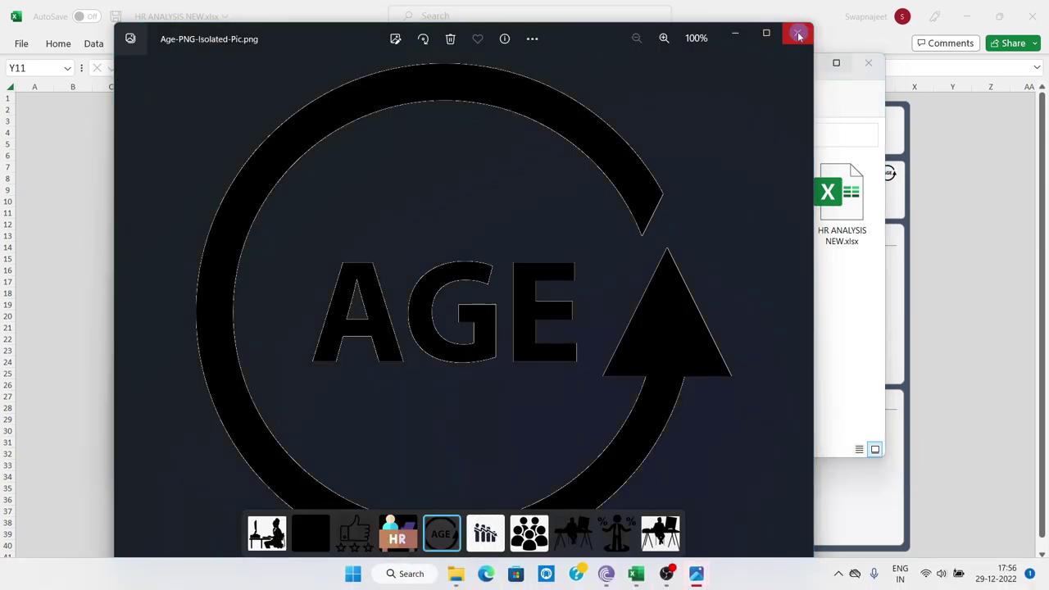
{"action": "left_click", "coordinate": [797, 33]}
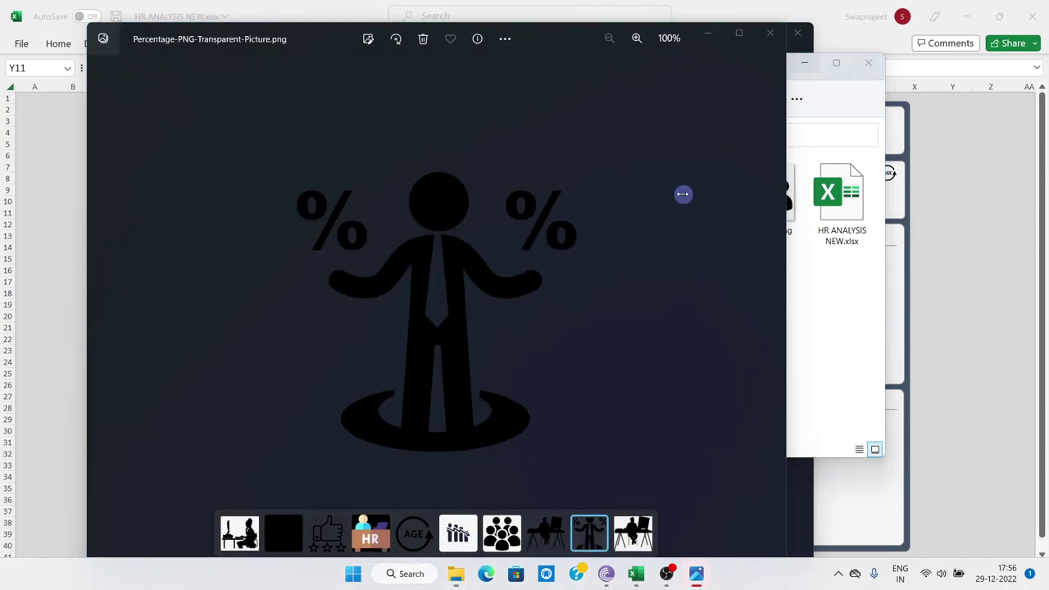
{"action": "left_click", "coordinate": [457, 534]}
{"action": "right_click", "coordinate": [452, 237]}
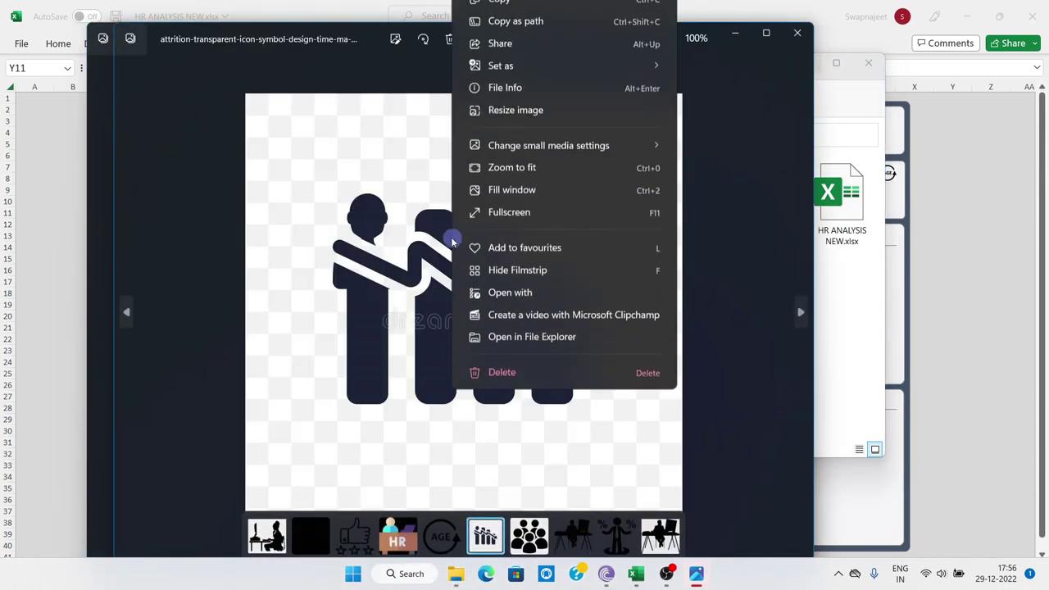
{"action": "left_click", "coordinate": [506, 65]}
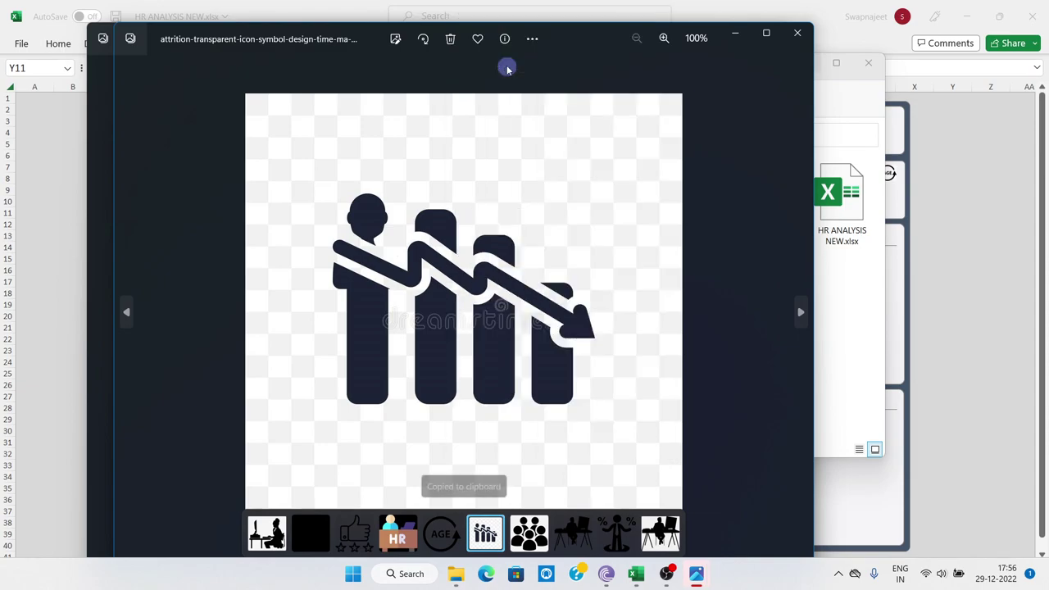
{"action": "left_click", "coordinate": [796, 33]}
{"action": "left_click", "coordinate": [770, 38]}
{"action": "key", "text": "alt+F4"}
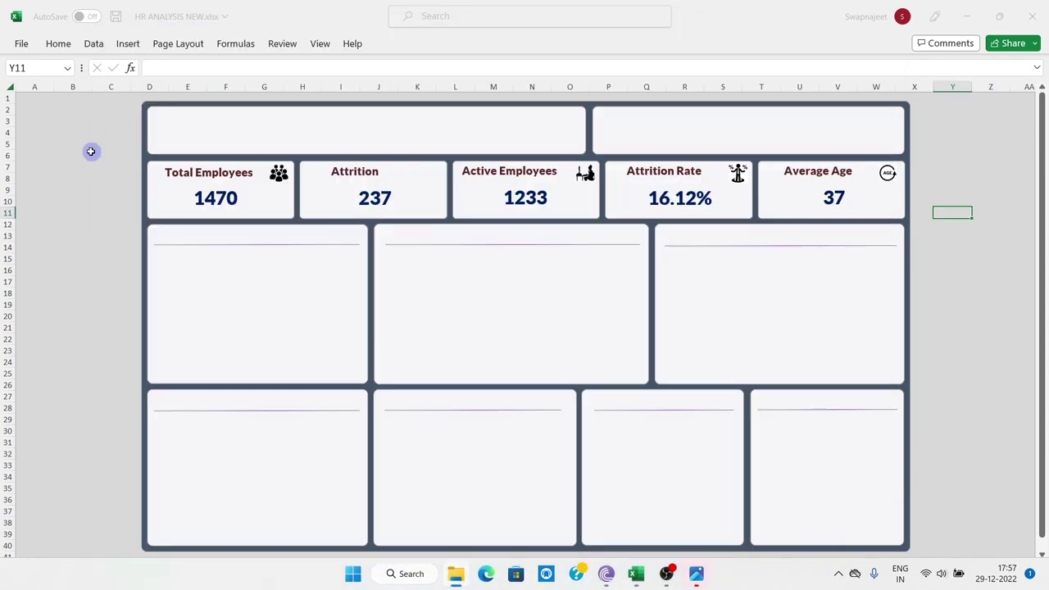
Paste the attrition image, shrink it and place it on the Attrition card
{"action": "left_click", "coordinate": [28, 191]}
{"action": "key", "text": "ctrl+v"}
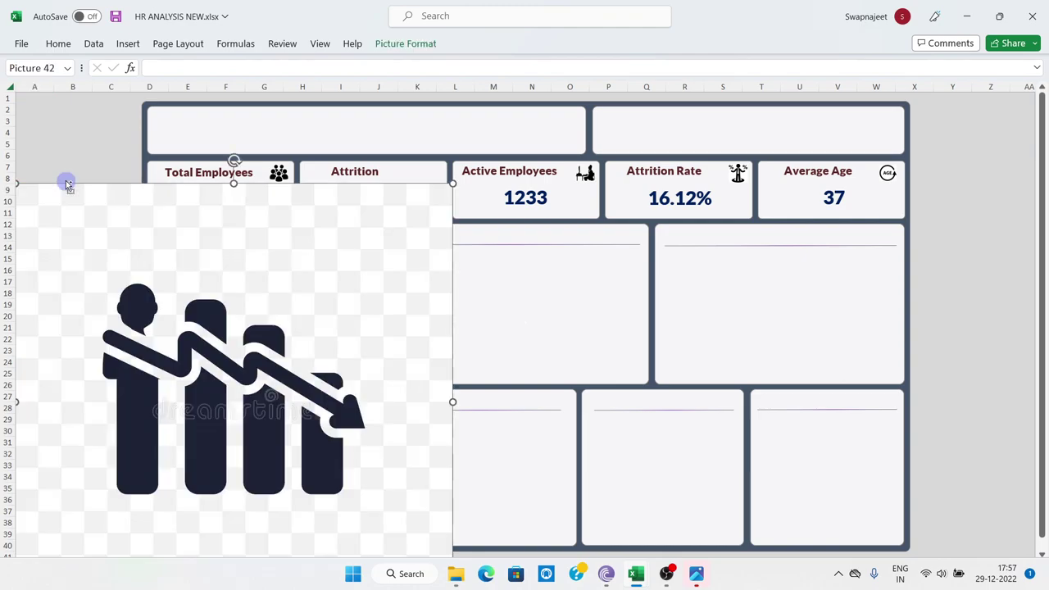
{"action": "left_click_drag", "start_coordinate": [20, 187], "coordinate": [354, 497]}
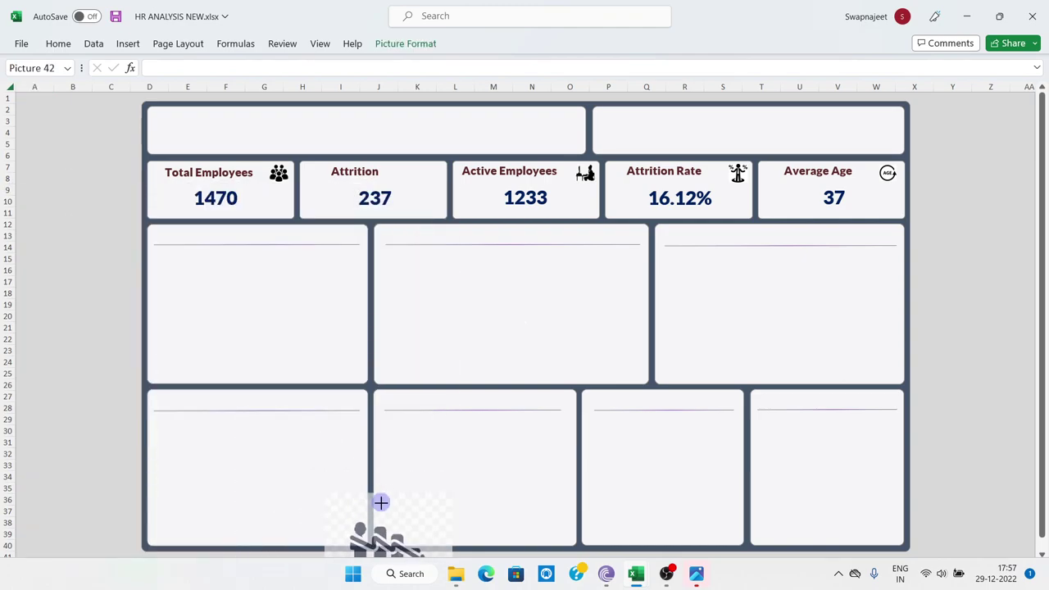
{"action": "left_click_drag", "start_coordinate": [403, 533], "coordinate": [431, 175]}
{"action": "left_click", "coordinate": [513, 176]}
{"action": "left_click", "coordinate": [1019, 210]}
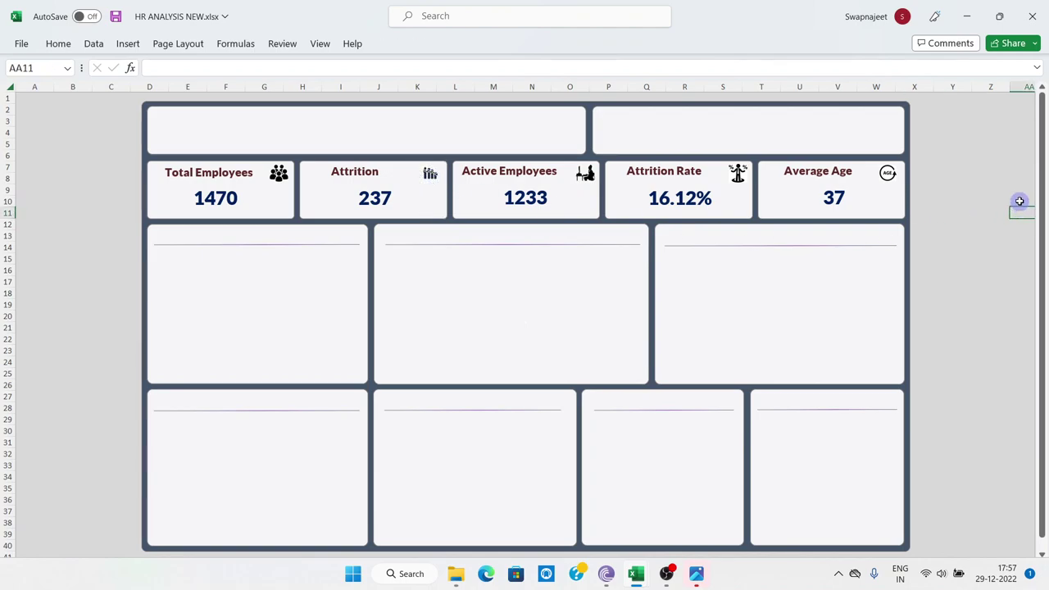
Set all five KPI card titles to font size 16
{"action": "left_click", "coordinate": [209, 166]}
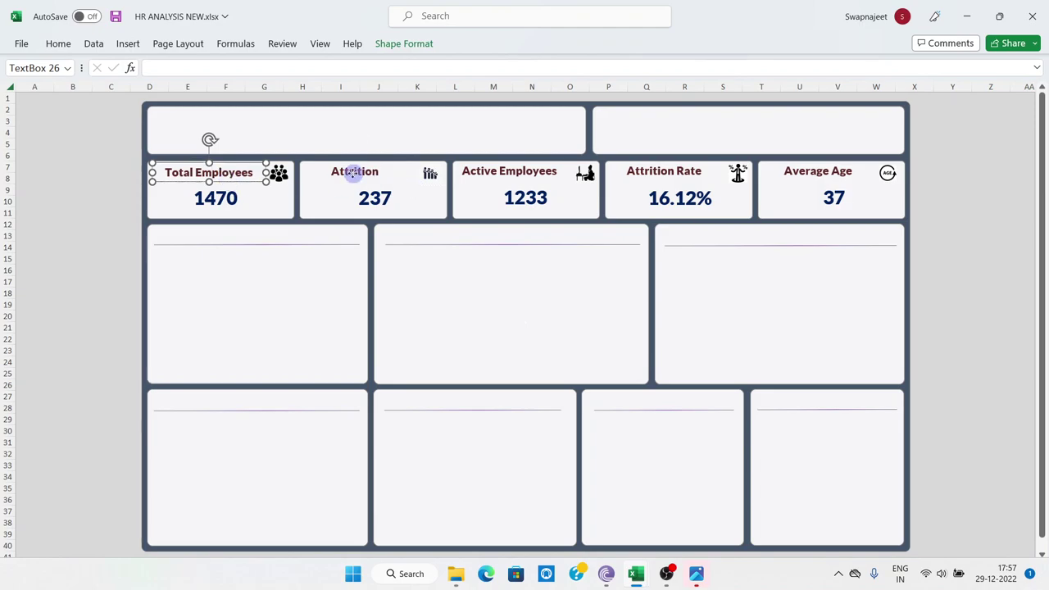
{"action": "left_click", "coordinate": [355, 173], "text": "ctrl"}
{"action": "left_click", "coordinate": [541, 170], "text": "ctrl"}
{"action": "left_click", "coordinate": [655, 172], "text": "ctrl"}
{"action": "left_click", "coordinate": [811, 172], "text": "ctrl"}
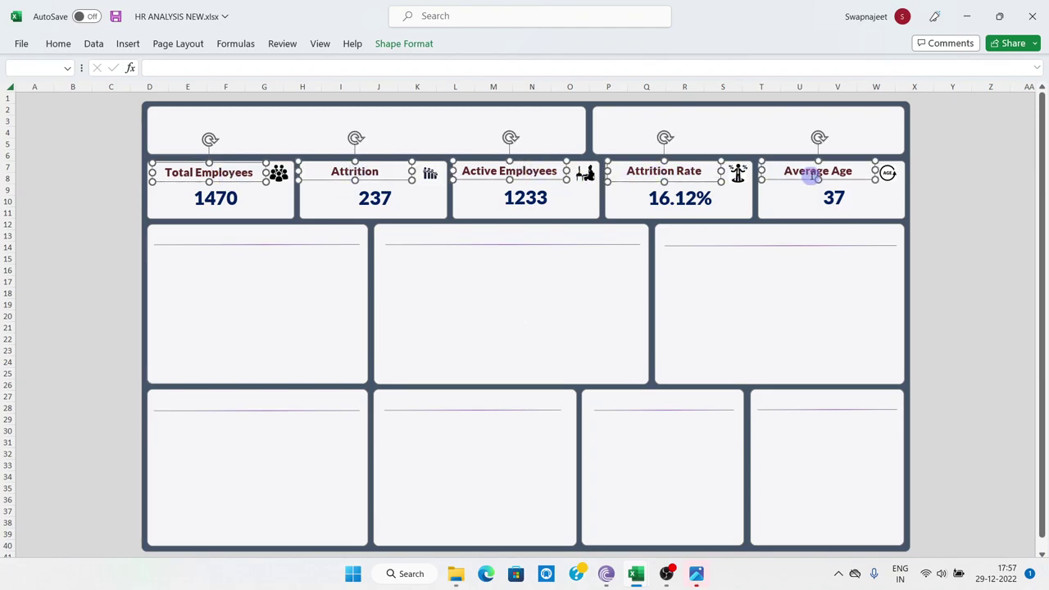
{"action": "left_click", "coordinate": [59, 45]}
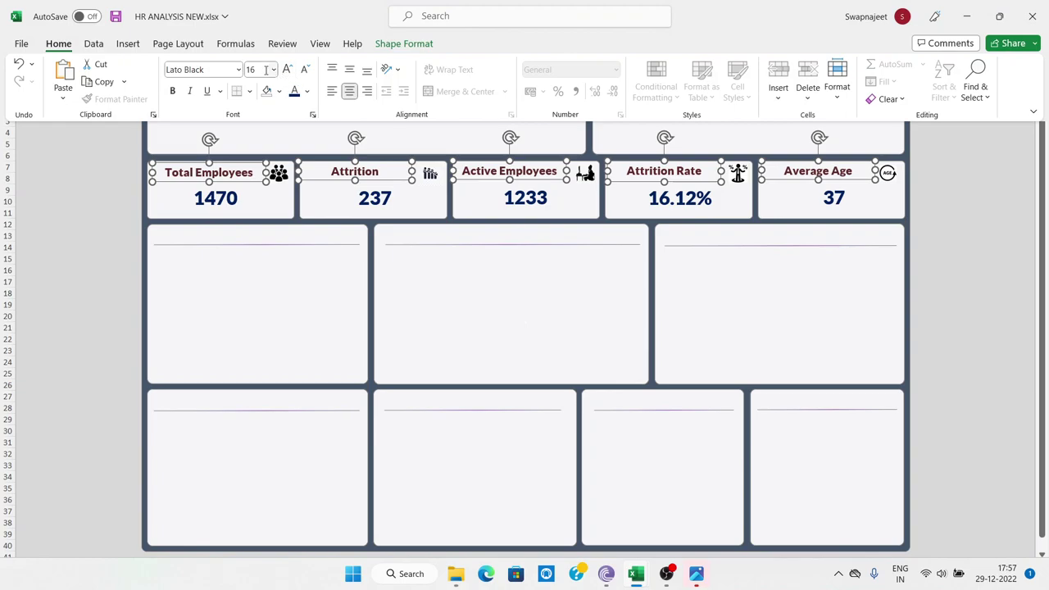
{"action": "left_click", "coordinate": [259, 68]}
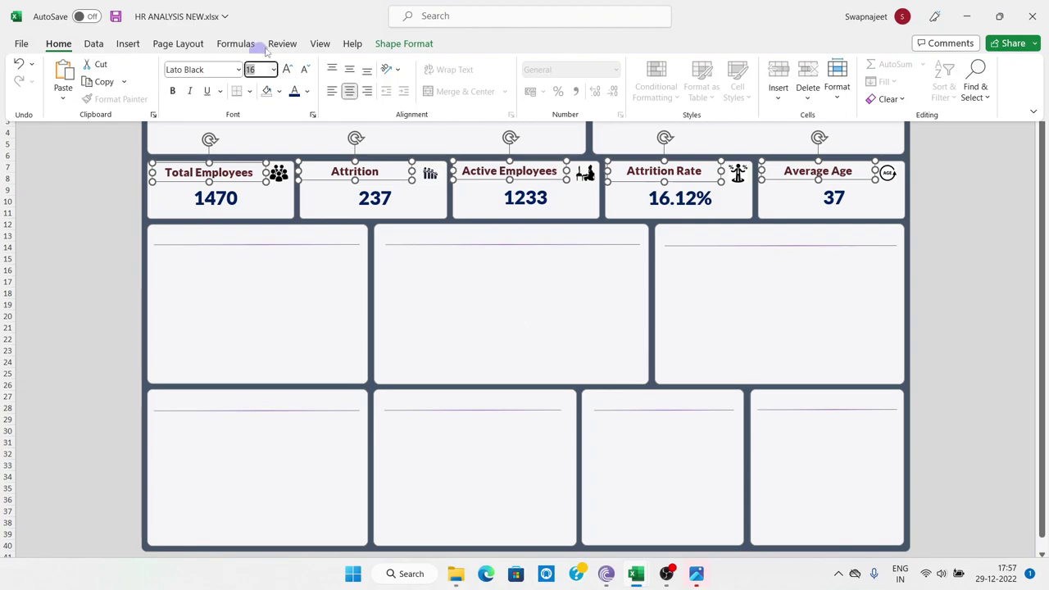
{"action": "key", "text": "Return"}
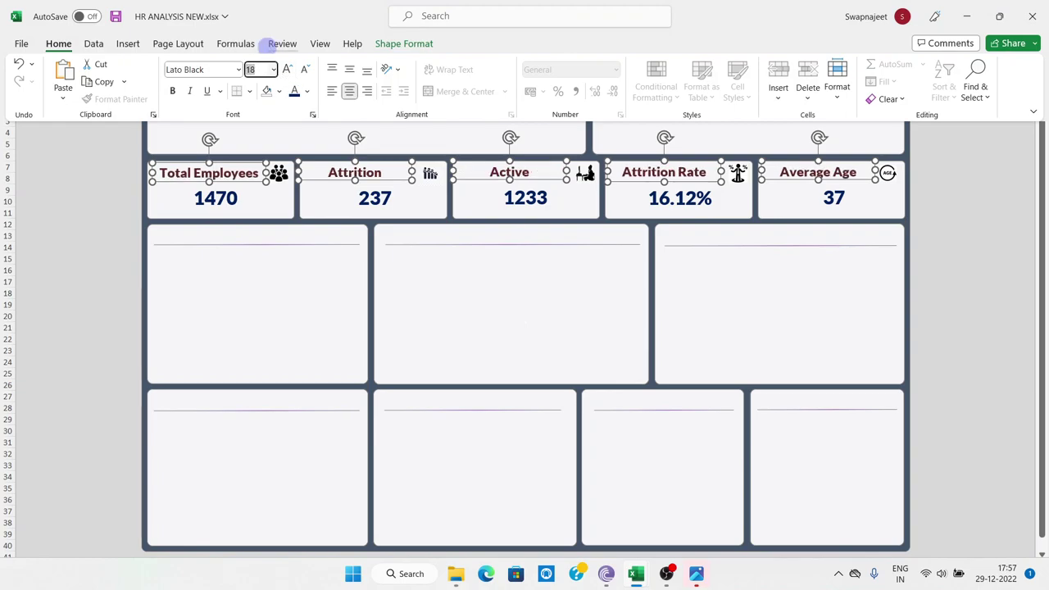
{"action": "key", "text": "alt+Down"}
{"action": "key", "text": "Up"}
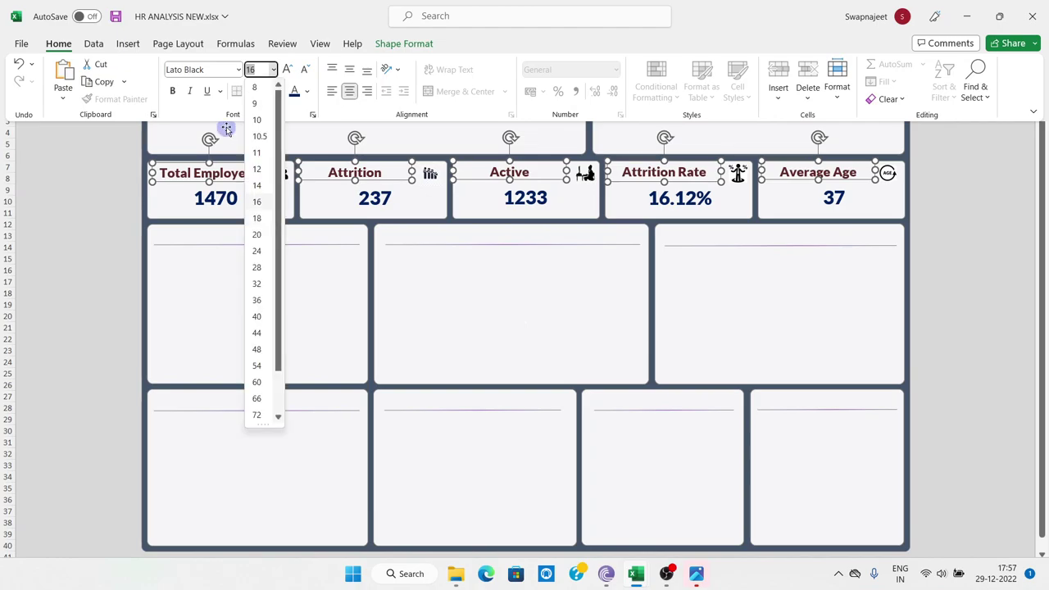
{"action": "key", "text": "Escape"}
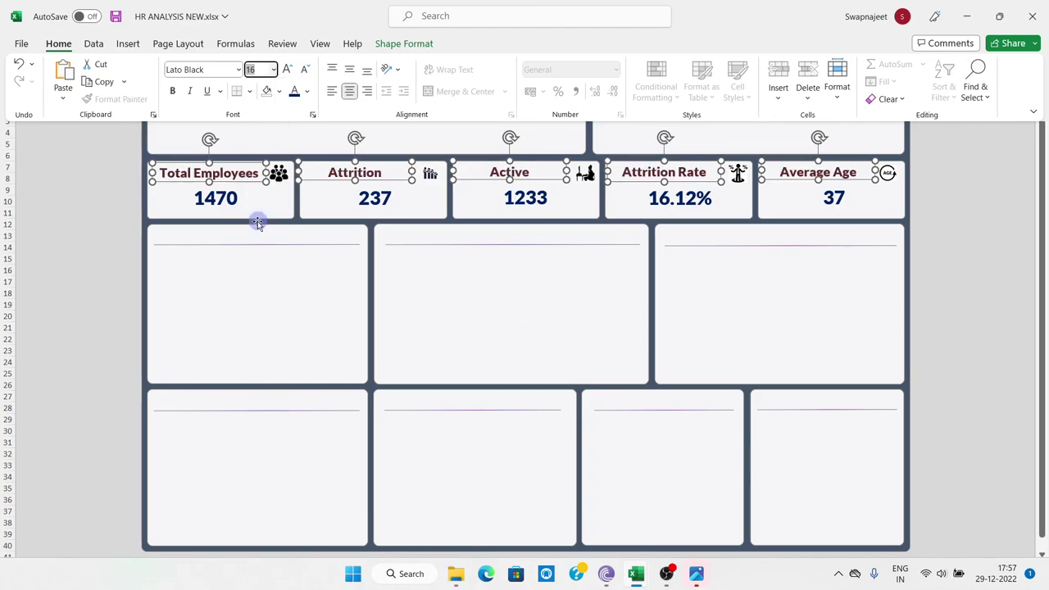
Collapse the ribbon and nudge the card titles slightly upward
{"action": "key", "text": "ctrl+F1"}
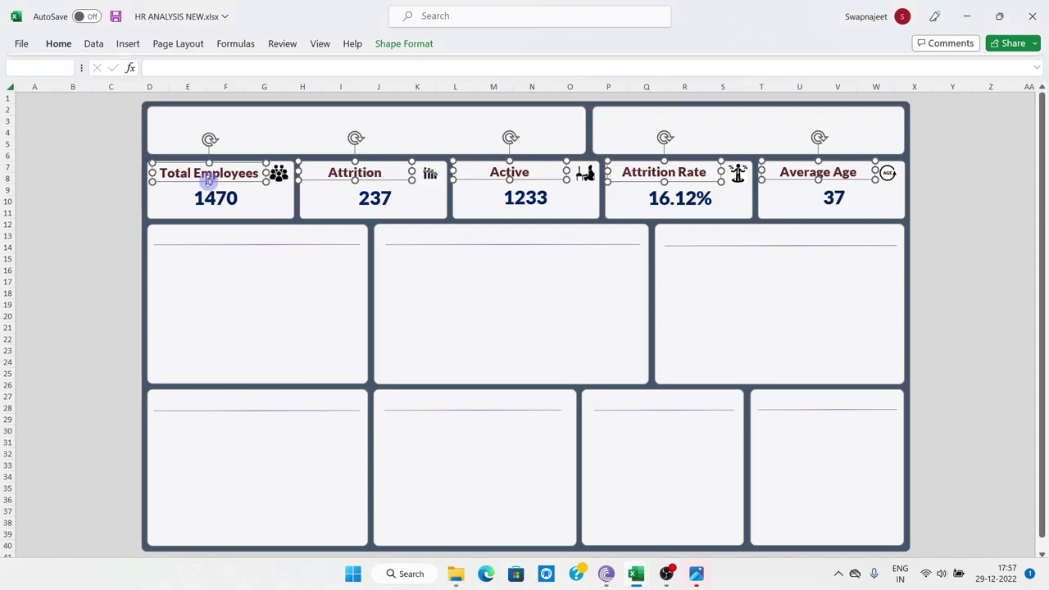
{"action": "key", "text": "Up"}
{"action": "key", "text": "Up"}
{"action": "key", "text": "Up"}
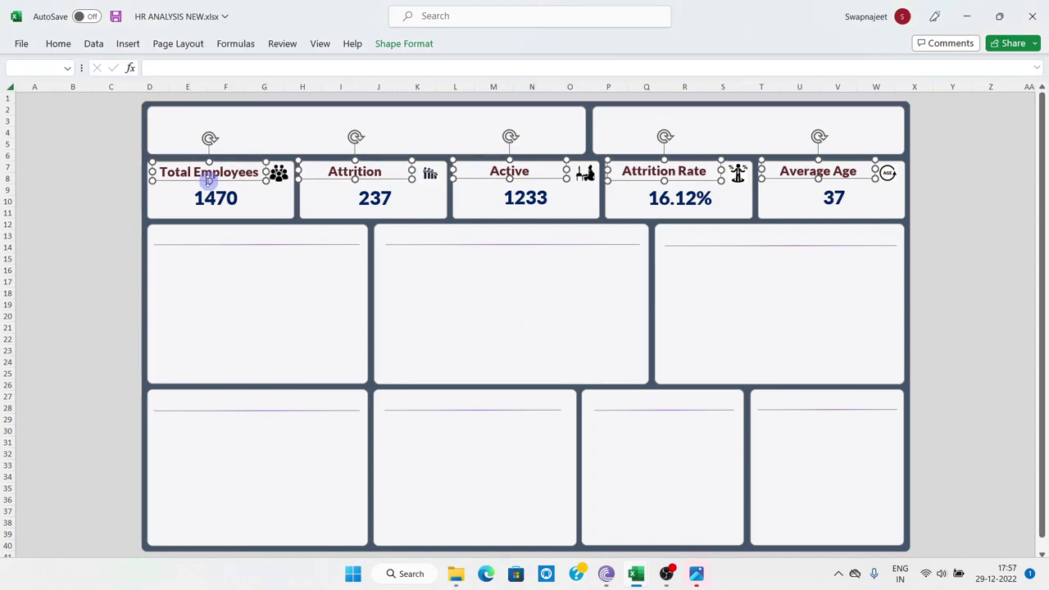
{"action": "left_click", "coordinate": [113, 214]}
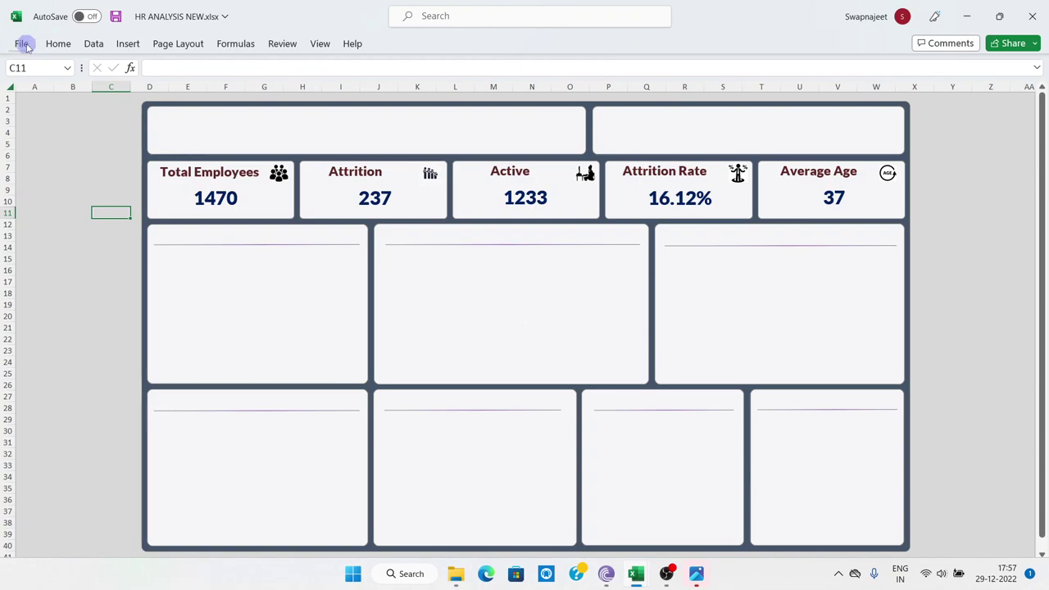
Draw a text box in the top-left header panel holding the 'HR ANALYITICS DASHBOARD' title
{"action": "left_click", "coordinate": [53, 44]}
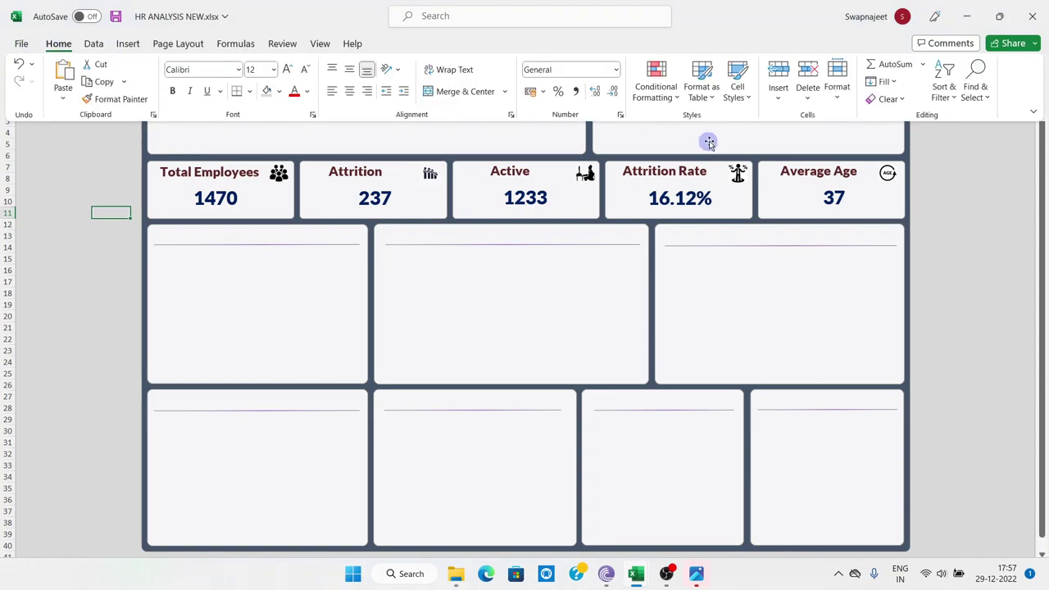
{"action": "left_click", "coordinate": [127, 44]}
{"action": "left_click", "coordinate": [848, 82]}
{"action": "left_click", "coordinate": [848, 135]}
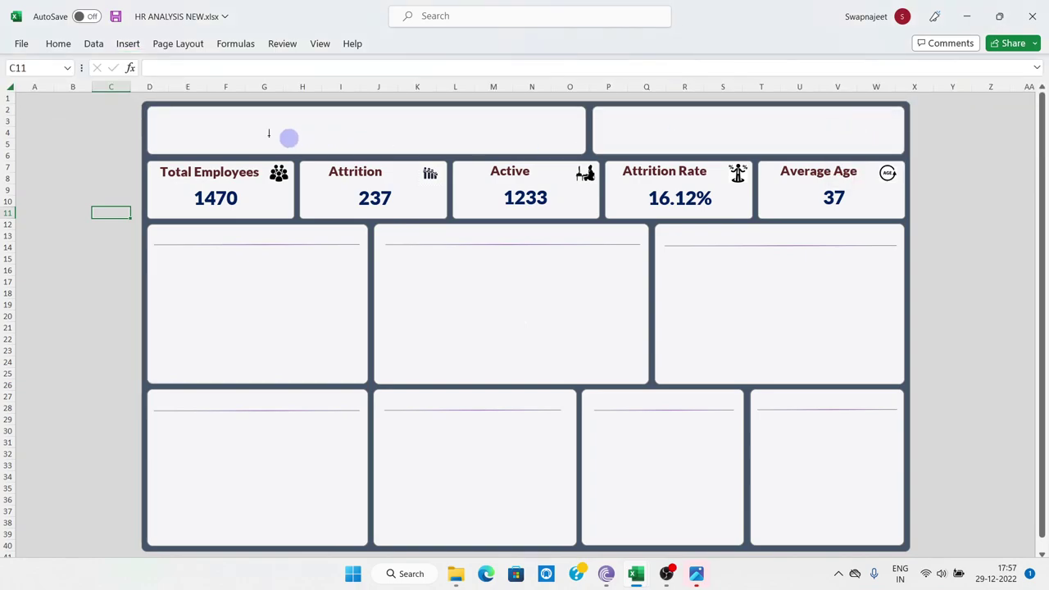
{"action": "left_click_drag", "start_coordinate": [185, 109], "coordinate": [580, 146]}
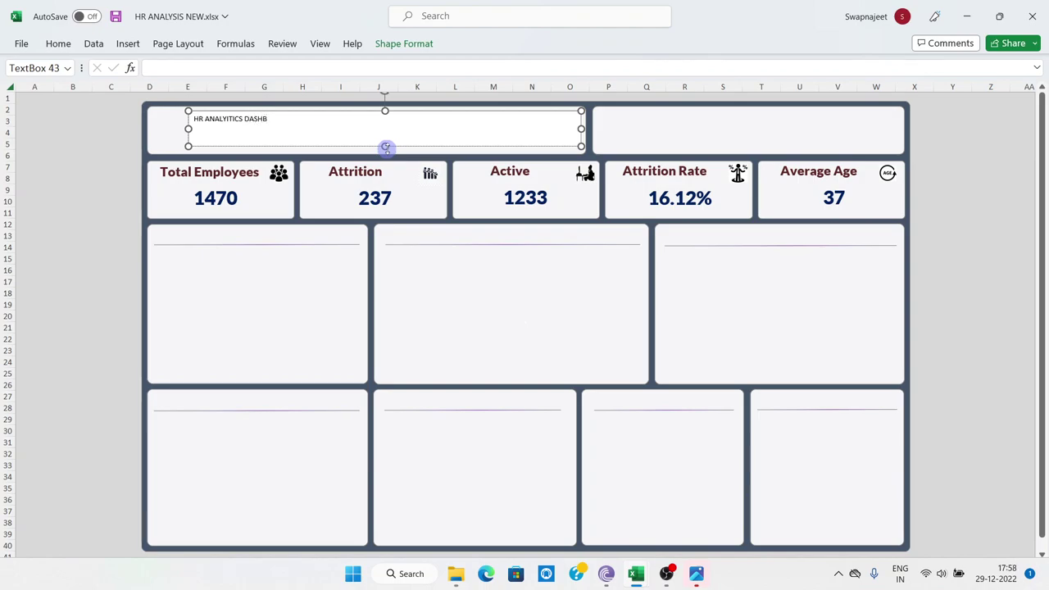
{"action": "left_click", "coordinate": [88, 134]}
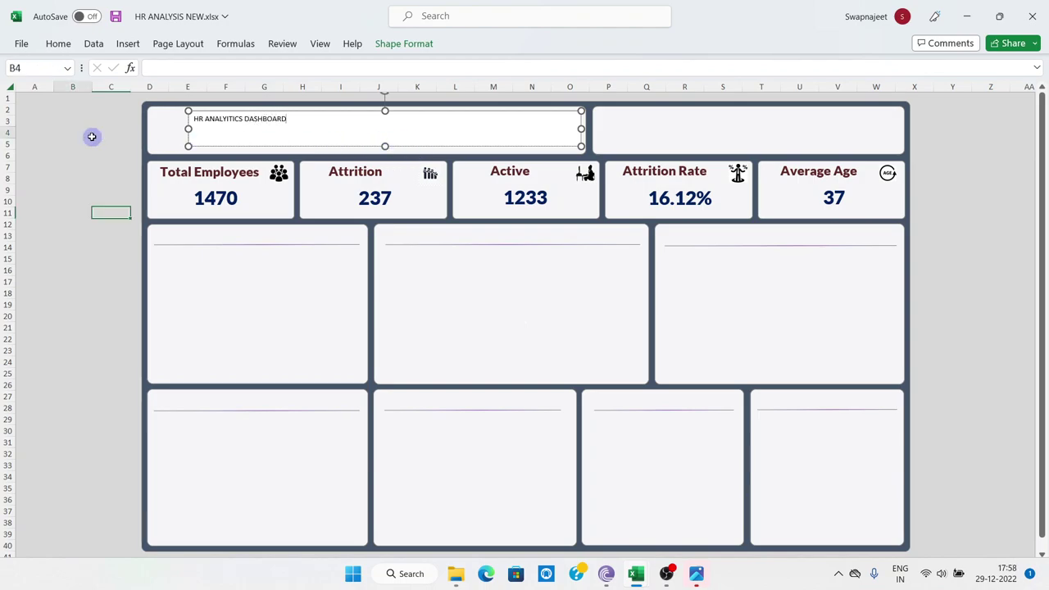
Remove the title box's fill and outline
{"action": "left_click", "coordinate": [190, 130]}
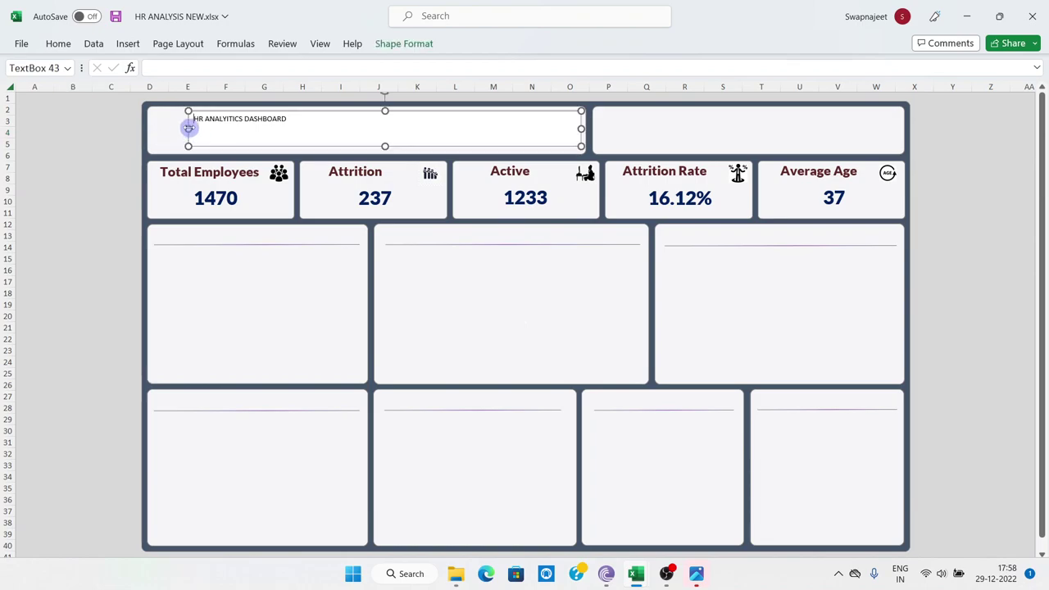
{"action": "left_click", "coordinate": [385, 49]}
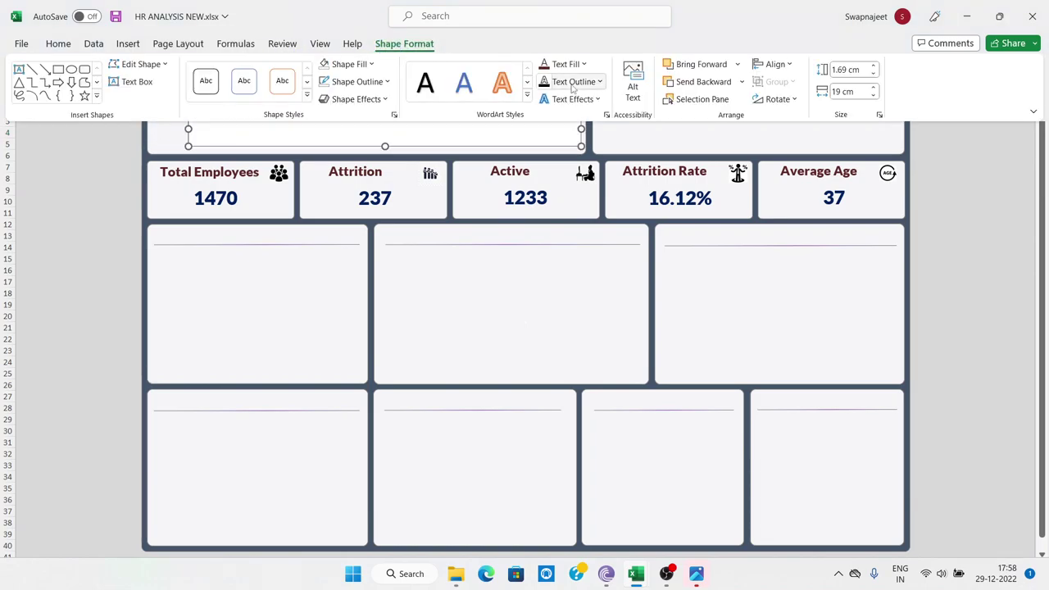
{"action": "left_click", "coordinate": [344, 64]}
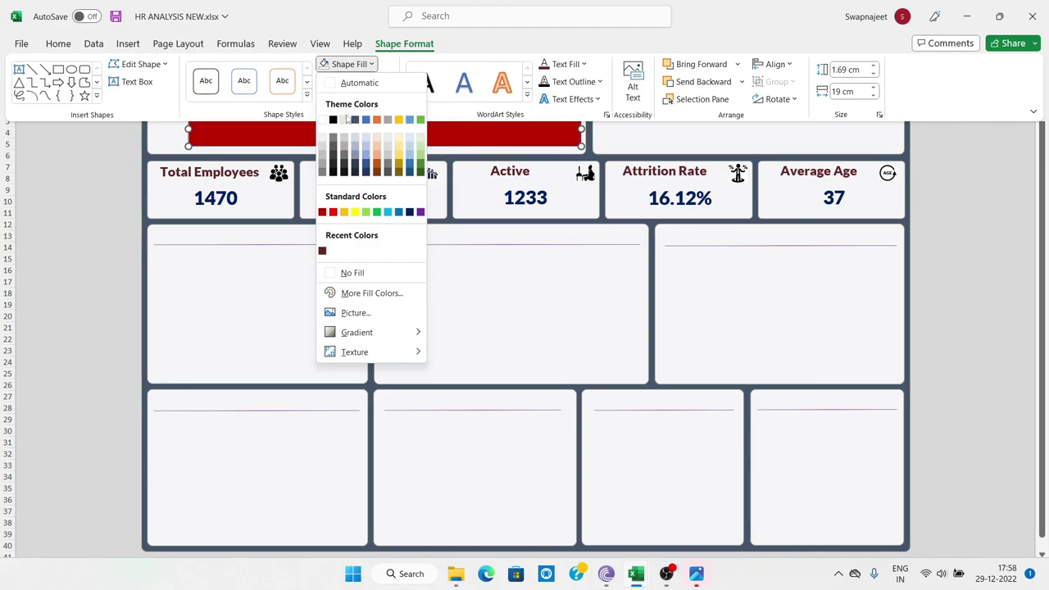
{"action": "left_click", "coordinate": [393, 275]}
{"action": "left_click", "coordinate": [331, 82]}
{"action": "left_click", "coordinate": [385, 291]}
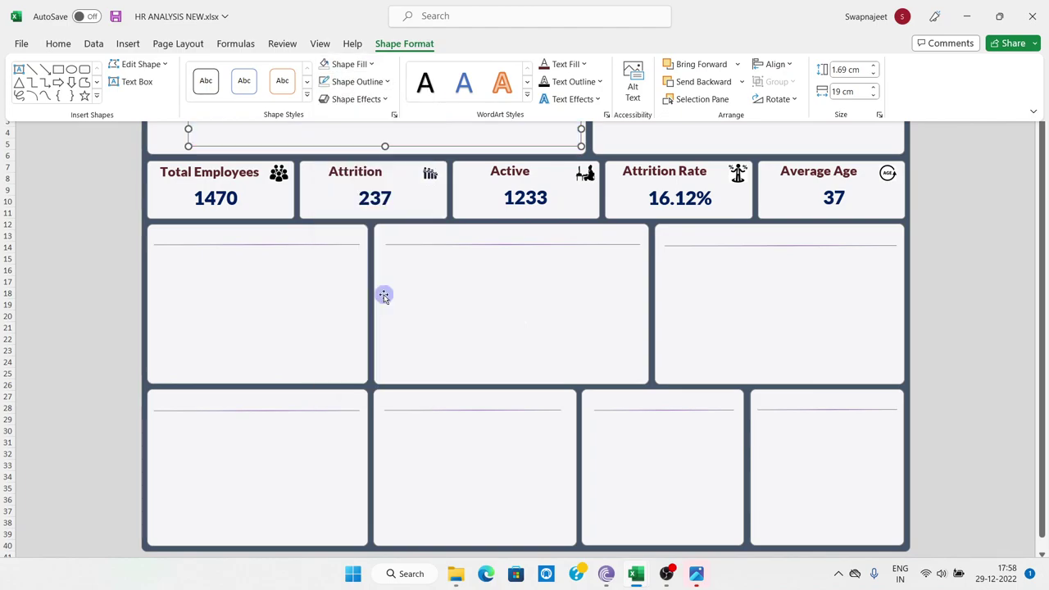
Set the title font to Lato Black
{"action": "left_click", "coordinate": [55, 42]}
{"action": "left_click", "coordinate": [196, 71]}
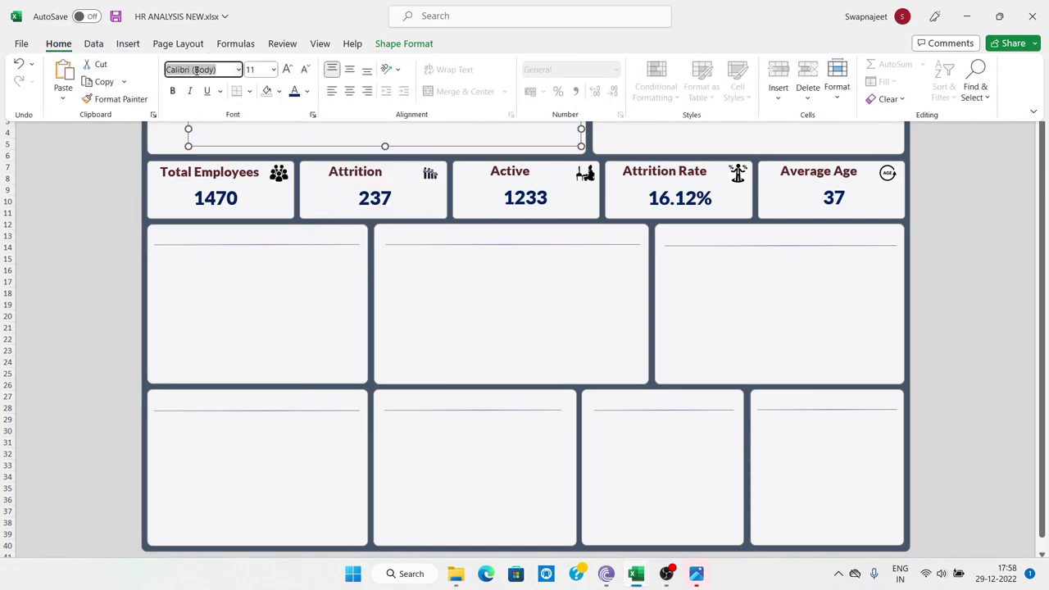
{"action": "type", "text": "Lato Black"}
{"action": "scroll", "coordinate": [285, 230], "scroll_direction": "down", "scroll_amount": 3}
{"action": "scroll", "coordinate": [276, 182], "scroll_direction": "up", "scroll_amount": 3}
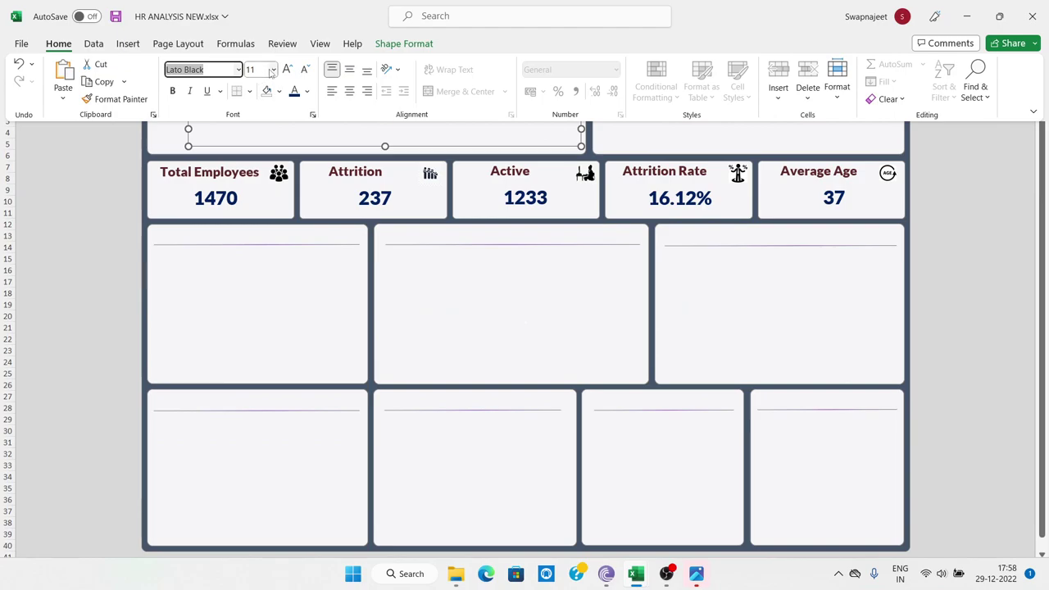
{"action": "left_click", "coordinate": [102, 211]}
Size the title text to 37 pt after trying 32, 36, 40 and 38
{"action": "left_click", "coordinate": [227, 122]}
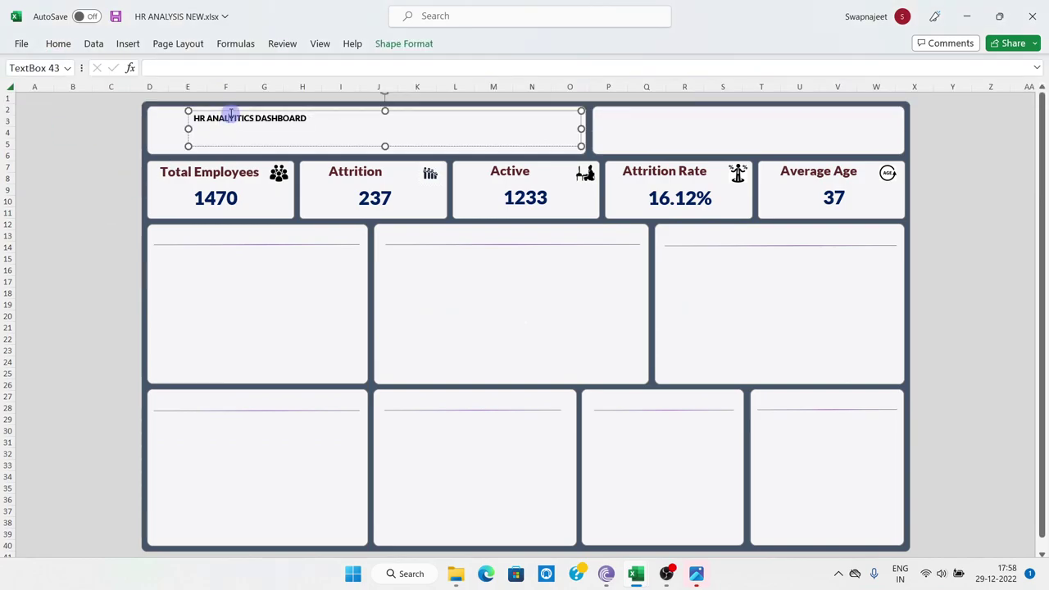
{"action": "left_click", "coordinate": [58, 43]}
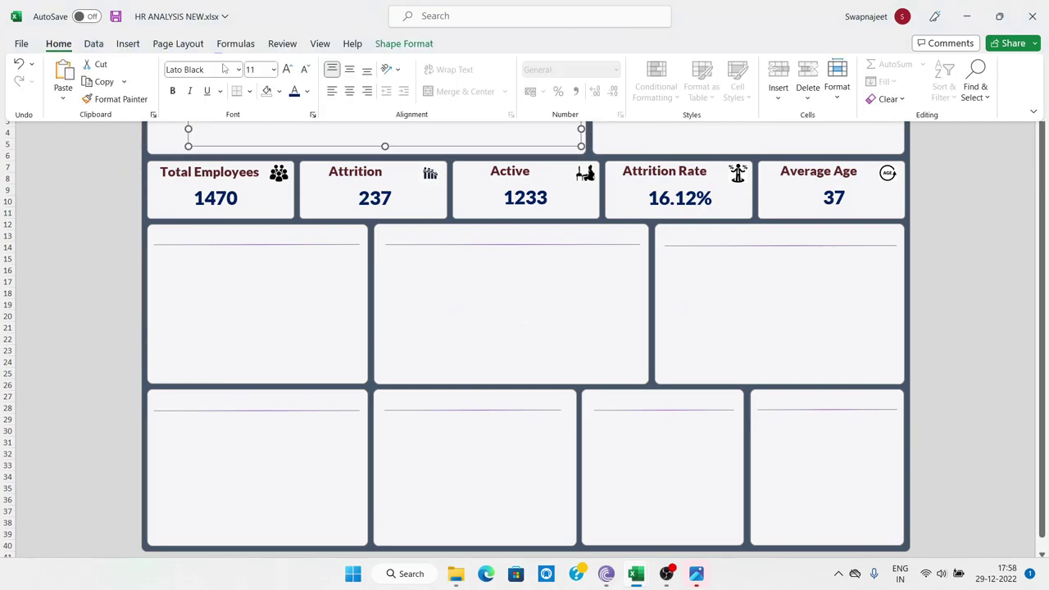
{"action": "left_click", "coordinate": [272, 70]}
{"action": "left_click", "coordinate": [251, 283]}
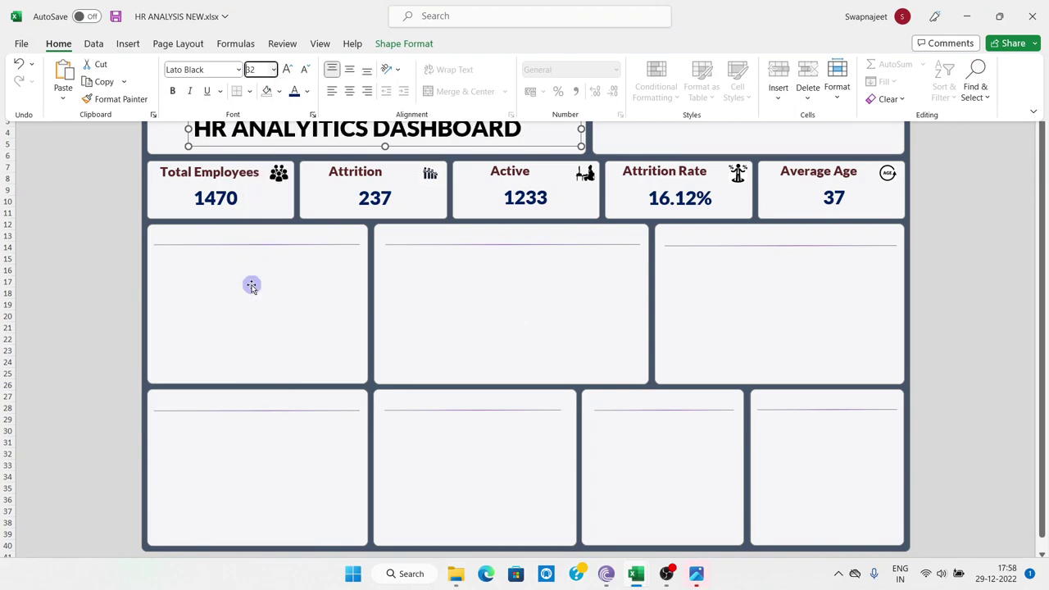
{"action": "left_click", "coordinate": [273, 70]}
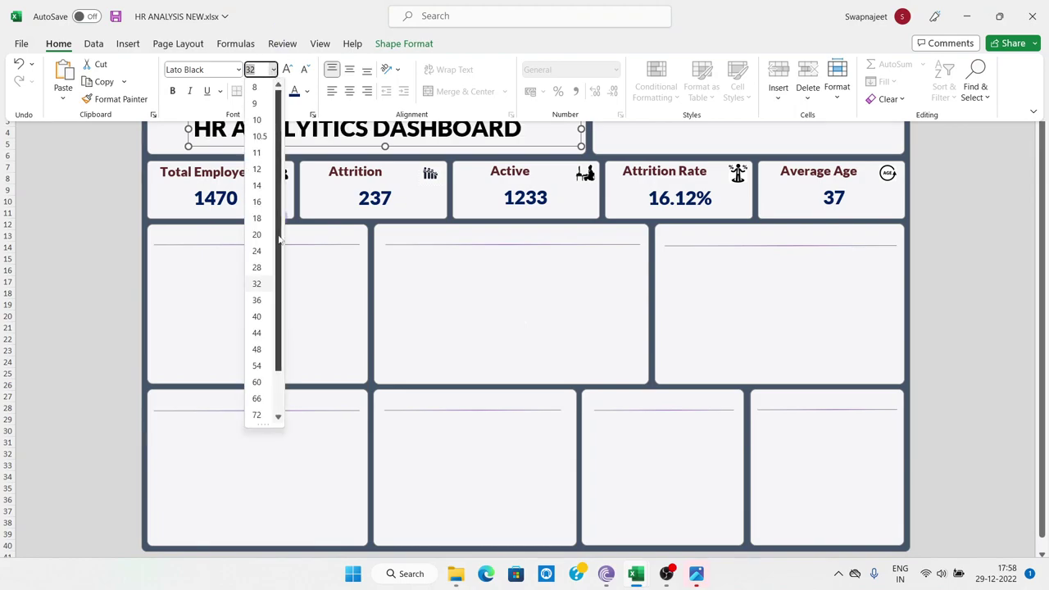
{"action": "left_click", "coordinate": [260, 295]}
{"action": "left_click", "coordinate": [106, 247]}
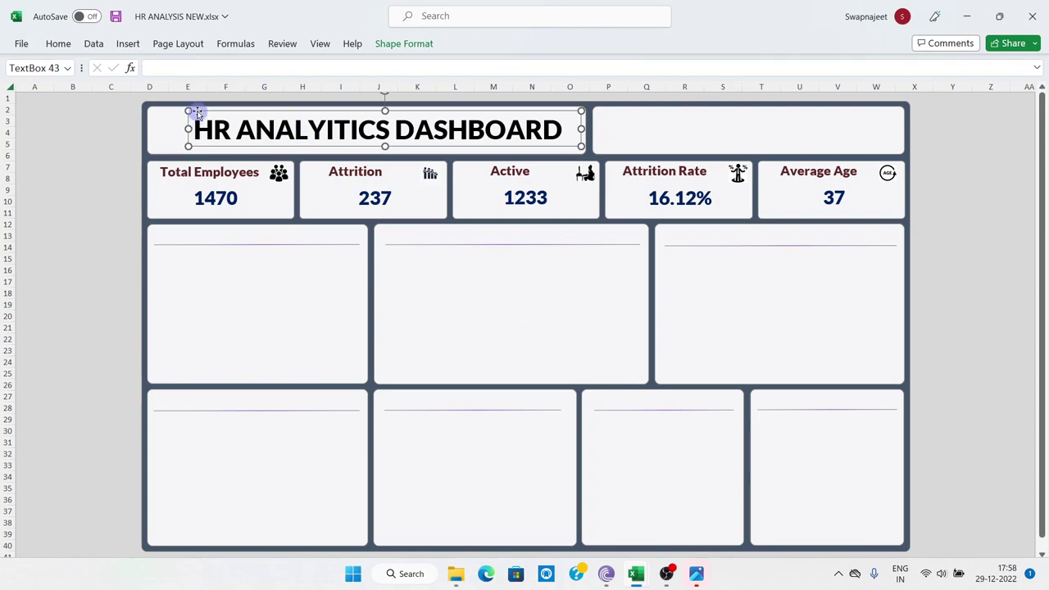
{"action": "left_click", "coordinate": [58, 43]}
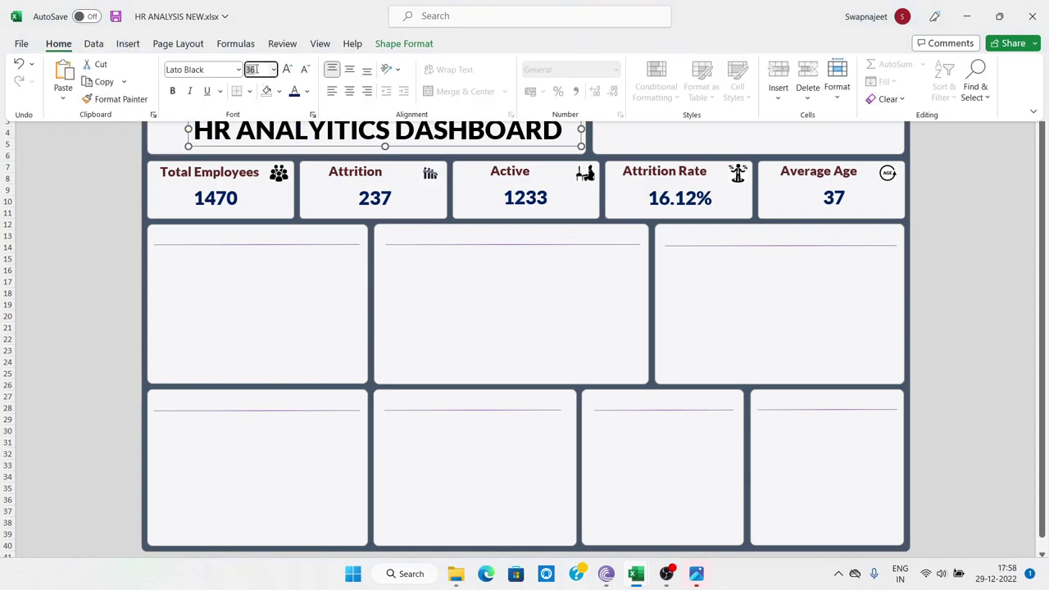
{"action": "type", "text": "40"}
{"action": "key", "text": "Return"}
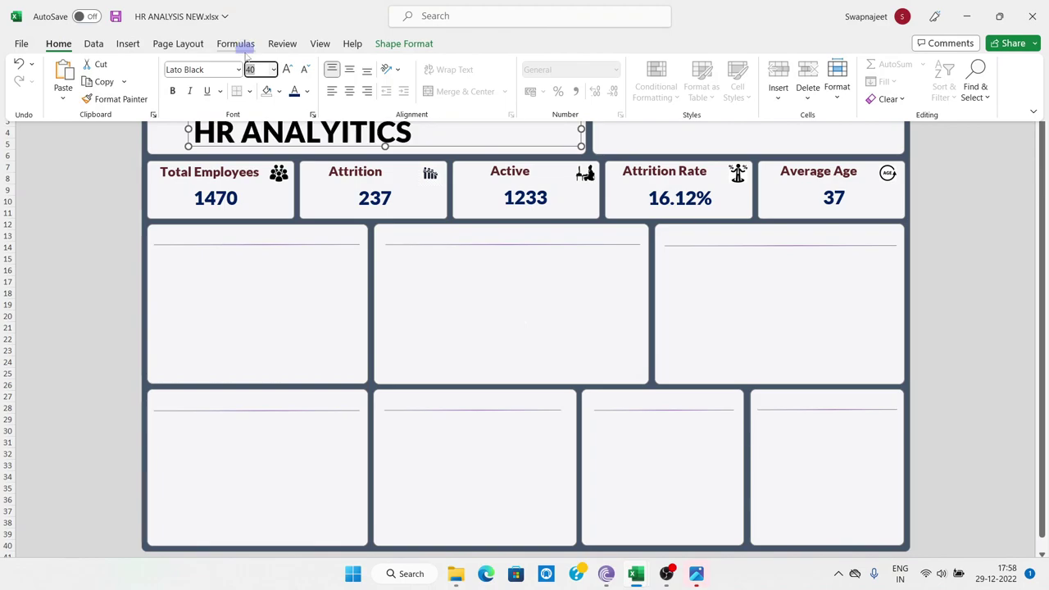
{"action": "key", "text": "Return"}
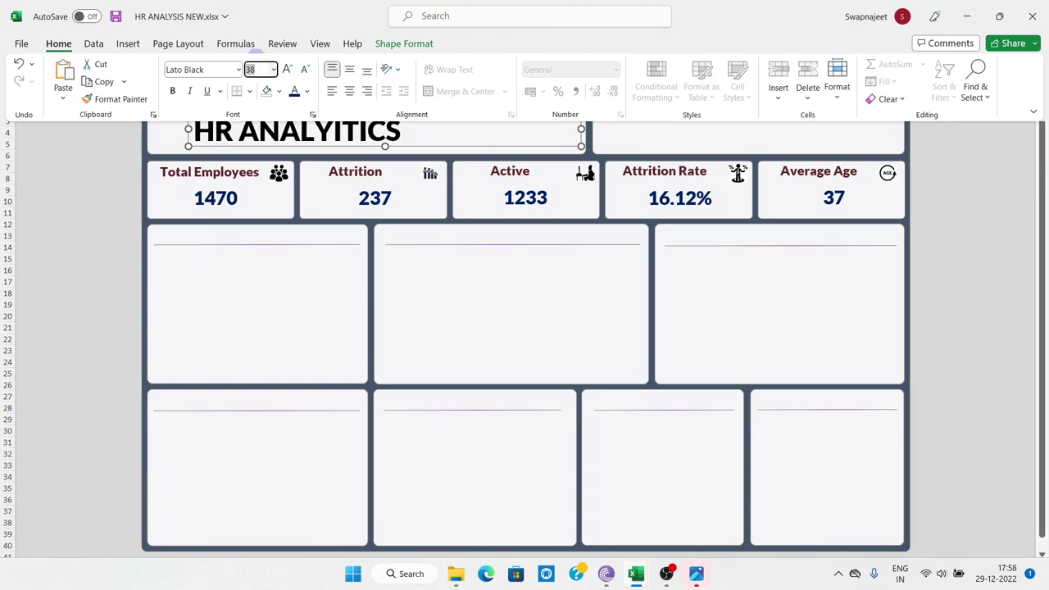
{"action": "type", "text": "37"}
{"action": "key", "text": "Return"}
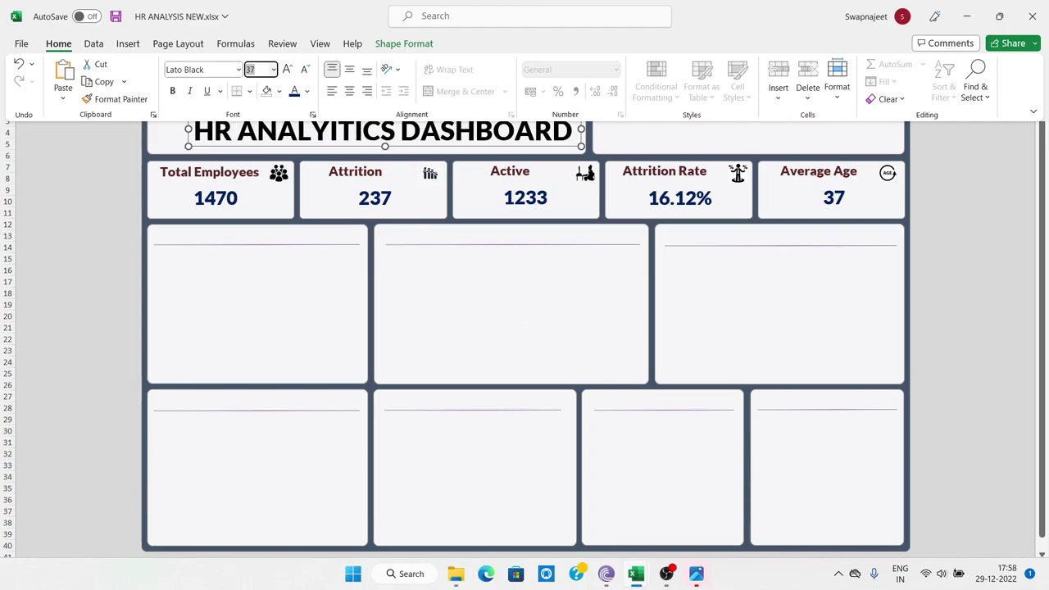
{"action": "left_click", "coordinate": [308, 135]}
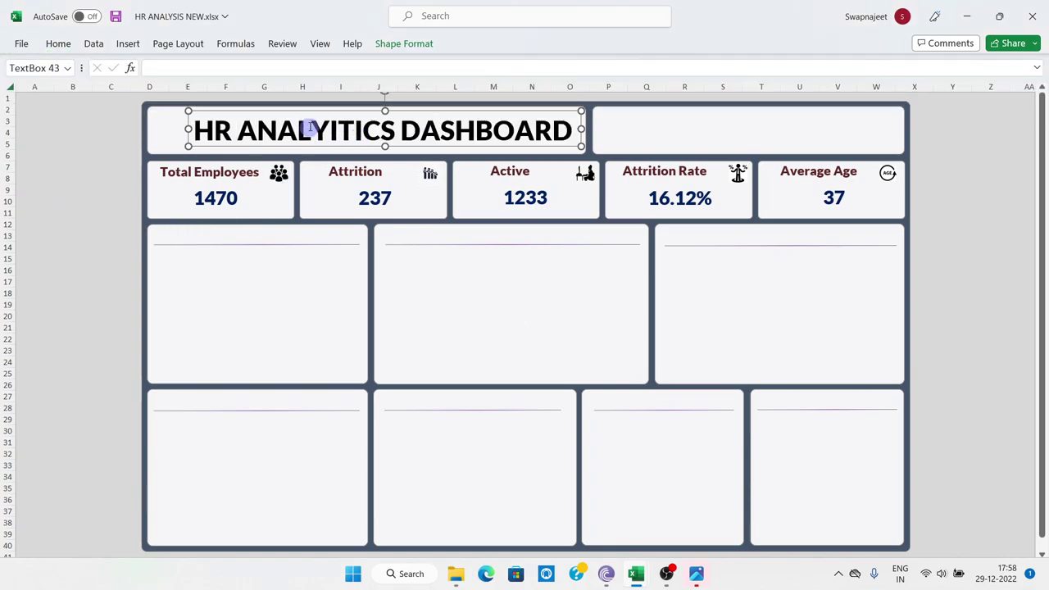
Color the title text blue and nudge the title box slightly right
{"action": "left_click", "coordinate": [58, 43]}
{"action": "left_click", "coordinate": [308, 91]}
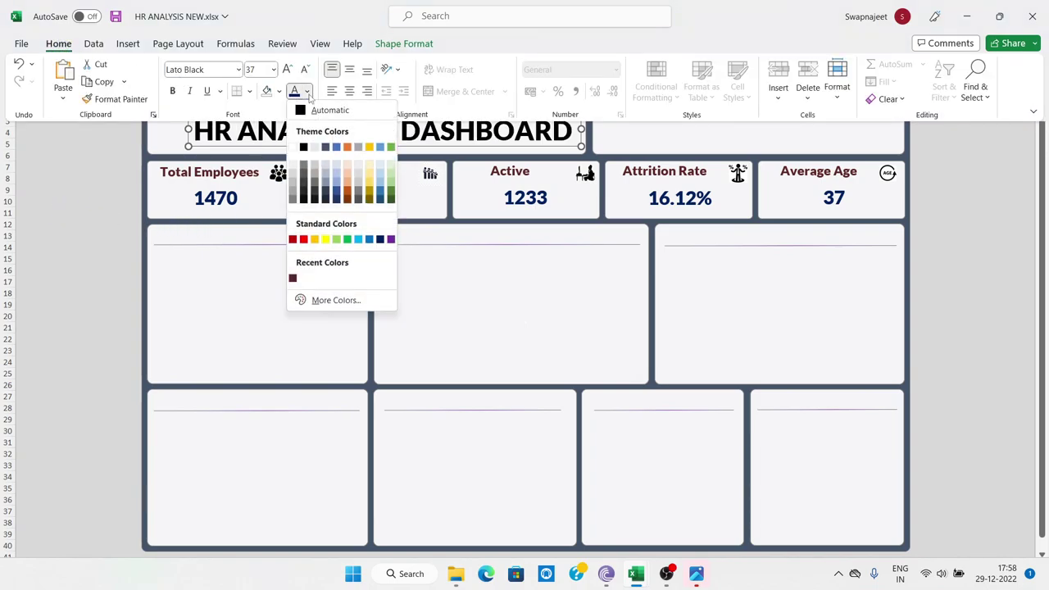
{"action": "left_click", "coordinate": [336, 187]}
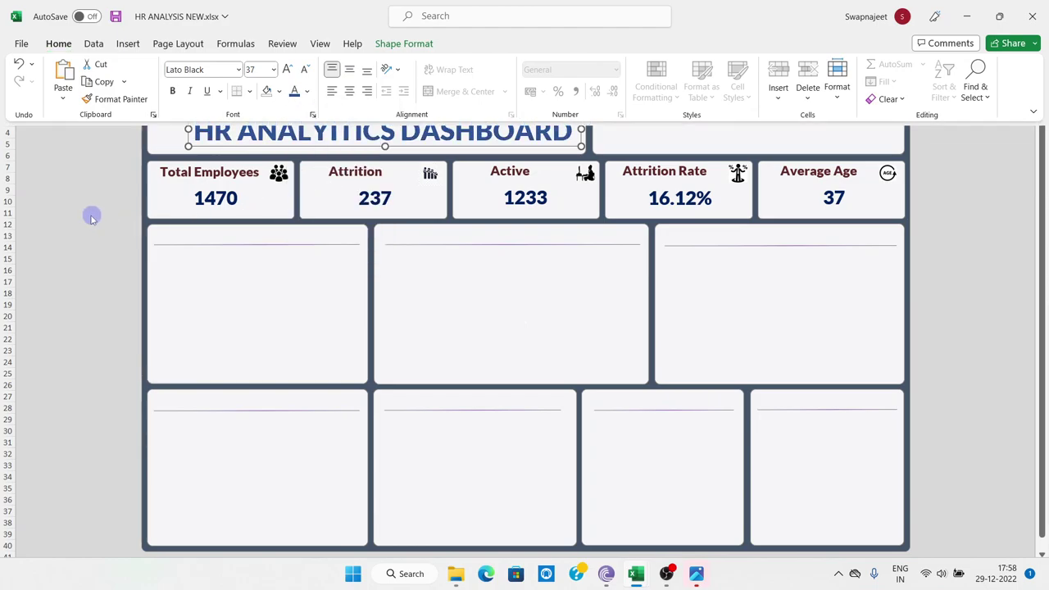
{"action": "left_click", "coordinate": [300, 113]}
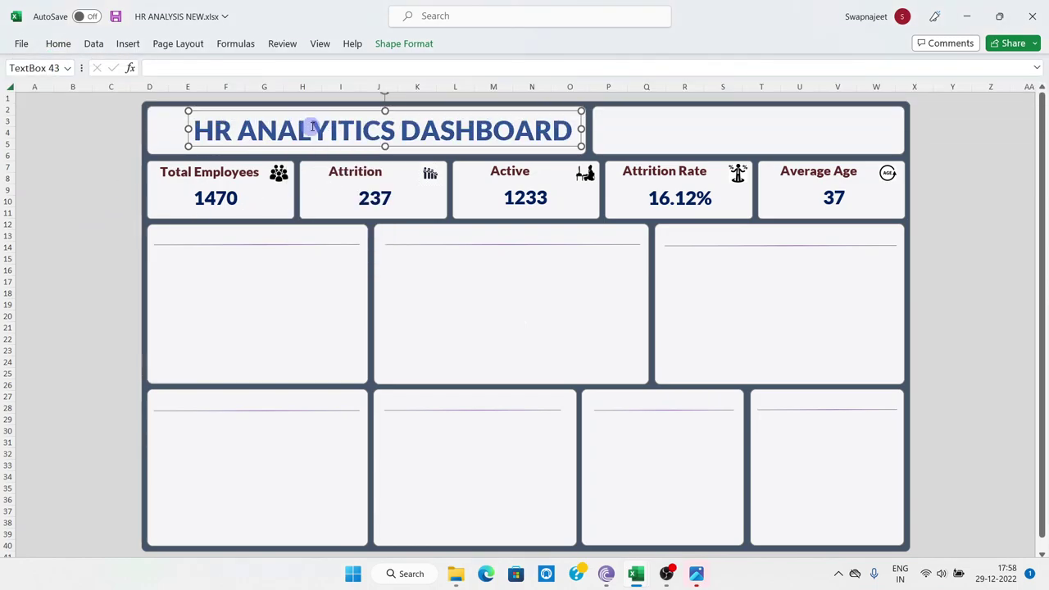
{"action": "left_click", "coordinate": [312, 127]}
{"action": "key", "text": "Escape"}
{"action": "key", "text": "Right"}
{"action": "key", "text": "Right"}
{"action": "key", "text": "Right"}
{"action": "key", "text": "Right"}
{"action": "key", "text": "Right"}
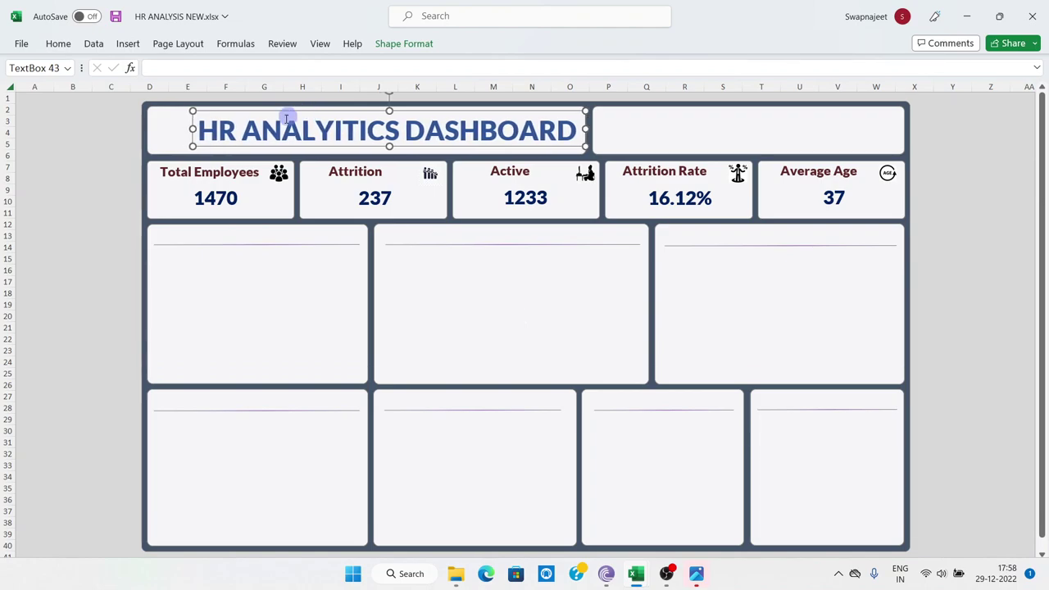
{"action": "left_click", "coordinate": [86, 143]}
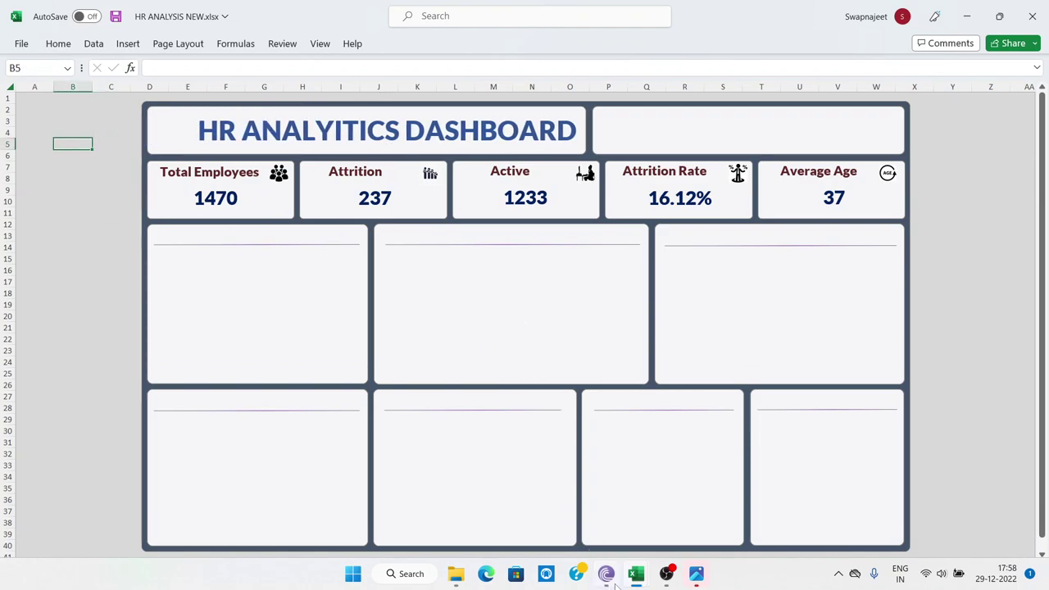
Copy the HR image from Photos, close the viewers and return to the dashboard sheet
{"action": "mouse_move", "coordinate": [455, 574]}
{"action": "left_click", "coordinate": [456, 504]}
{"action": "key", "text": "Return"}
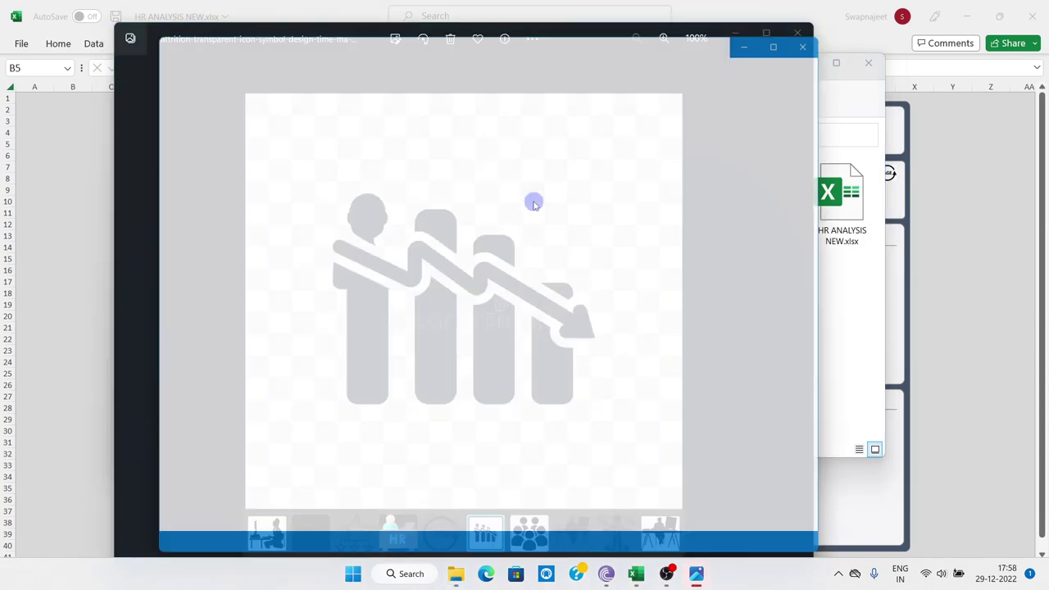
{"action": "right_click", "coordinate": [479, 266]}
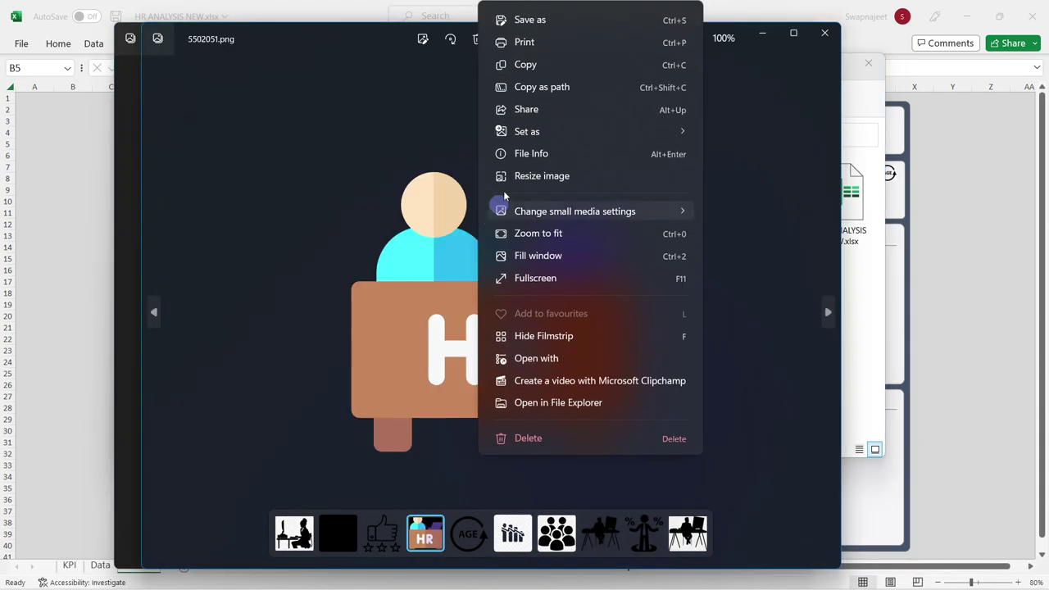
{"action": "left_click", "coordinate": [525, 64]}
{"action": "left_click", "coordinate": [825, 32]}
{"action": "left_click", "coordinate": [796, 31]}
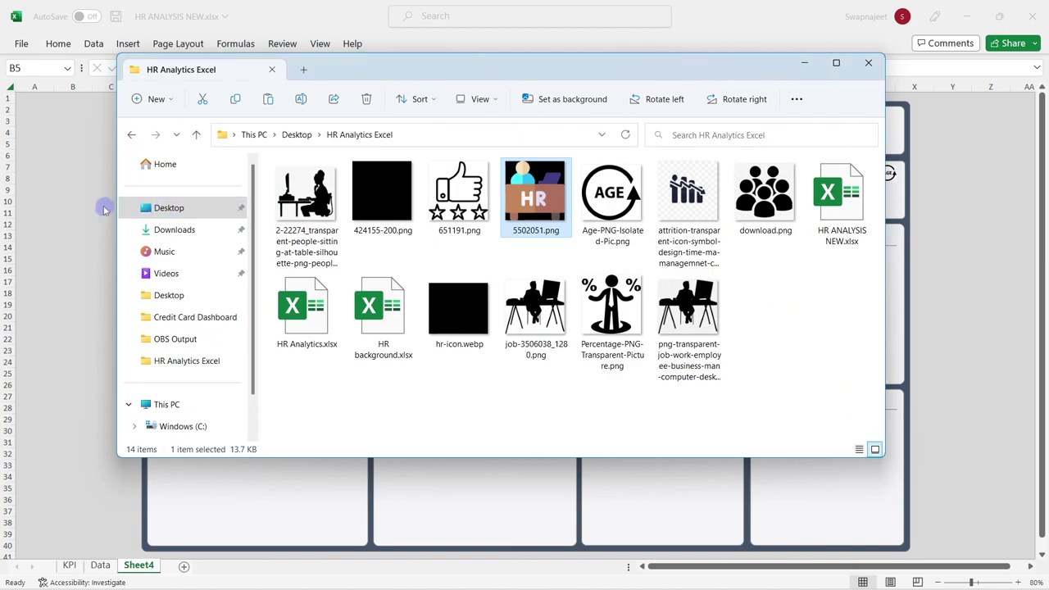
{"action": "left_click", "coordinate": [868, 62]}
{"action": "left_click", "coordinate": [130, 179]}
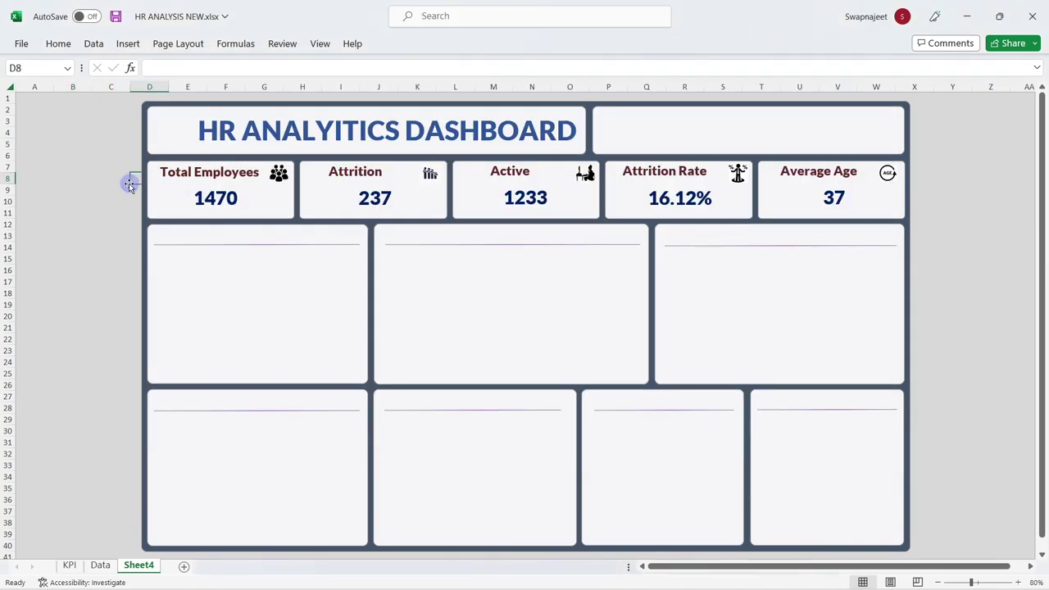
{"action": "left_click", "coordinate": [65, 178]}
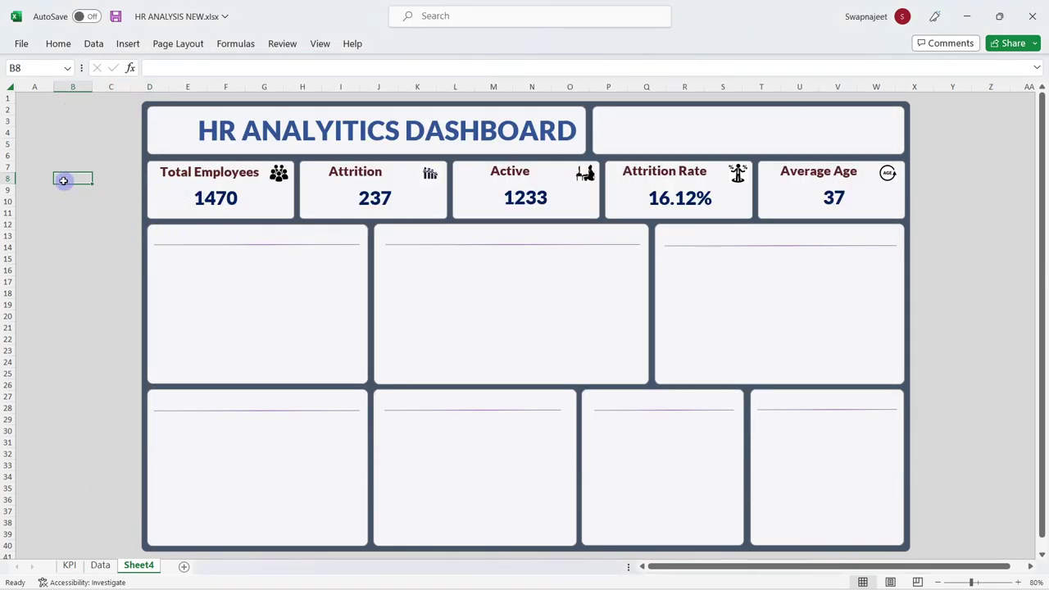
Reopen 5502051.png from the HR Analytics Excel folder, copy it, and switch to HR ANALYSIS NEW
{"action": "mouse_move", "coordinate": [655, 584]}
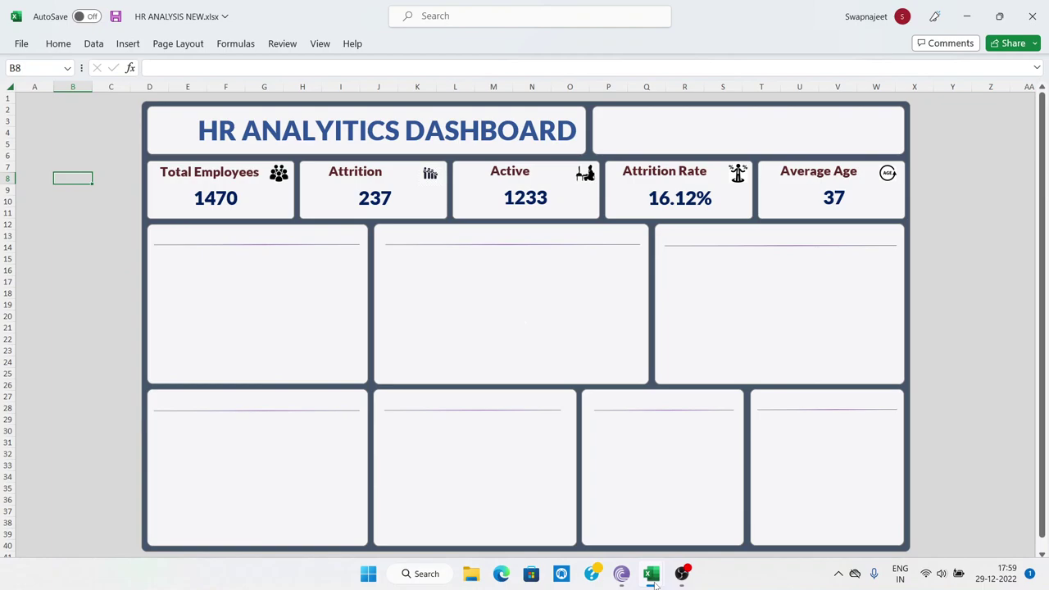
{"action": "left_click", "coordinate": [472, 575]}
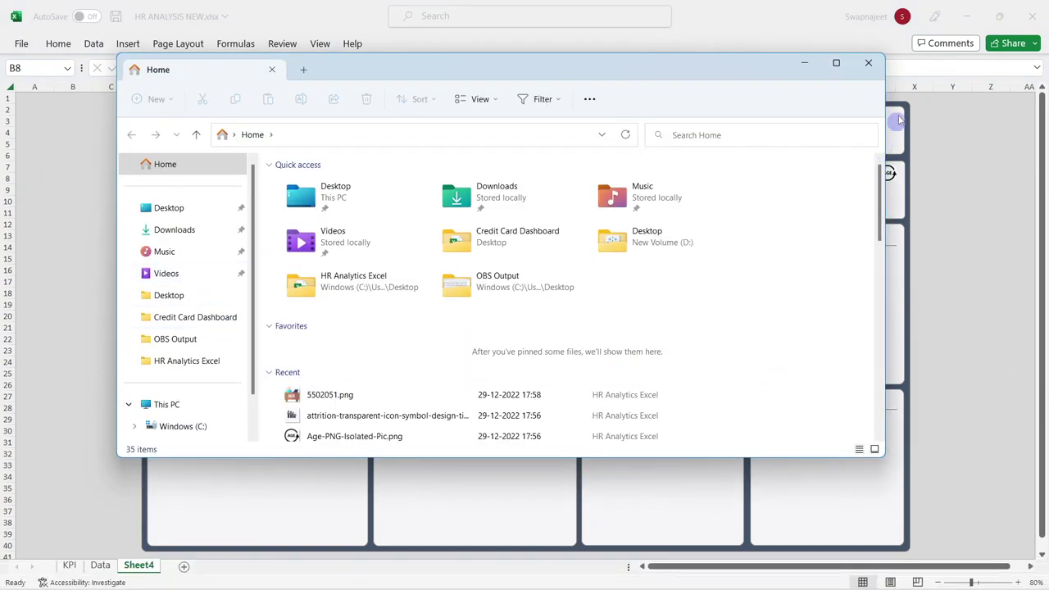
{"action": "left_click", "coordinate": [868, 62]}
{"action": "key", "text": "super+d"}
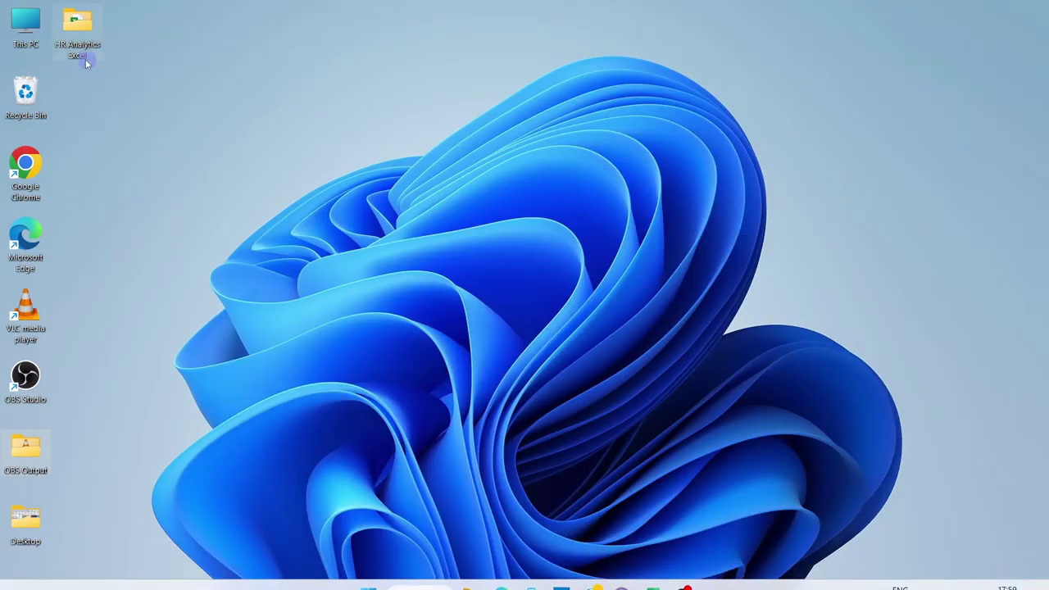
{"action": "double_click", "coordinate": [85, 59]}
{"action": "left_click", "coordinate": [537, 210]}
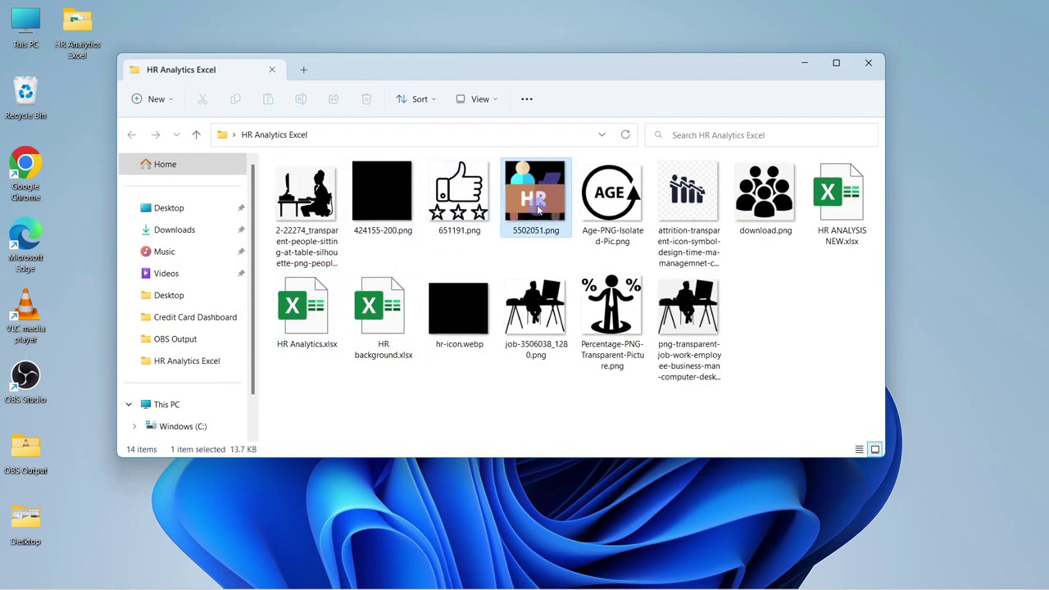
{"action": "double_click", "coordinate": [537, 209]}
{"action": "right_click", "coordinate": [403, 270]}
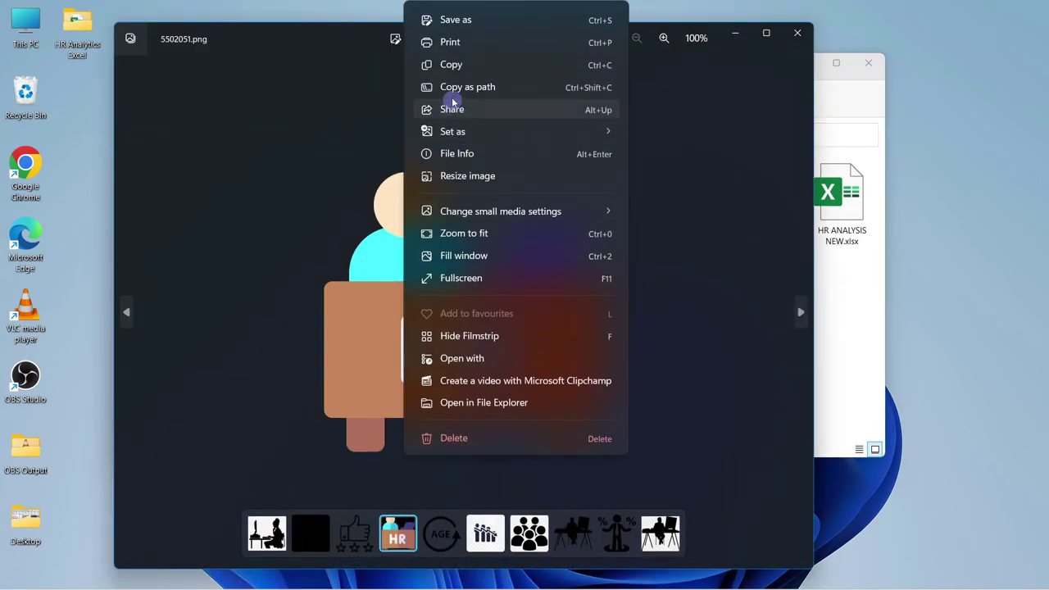
{"action": "left_click", "coordinate": [445, 65]}
{"action": "right_click", "coordinate": [441, 264]}
{"action": "left_click", "coordinate": [482, 87]}
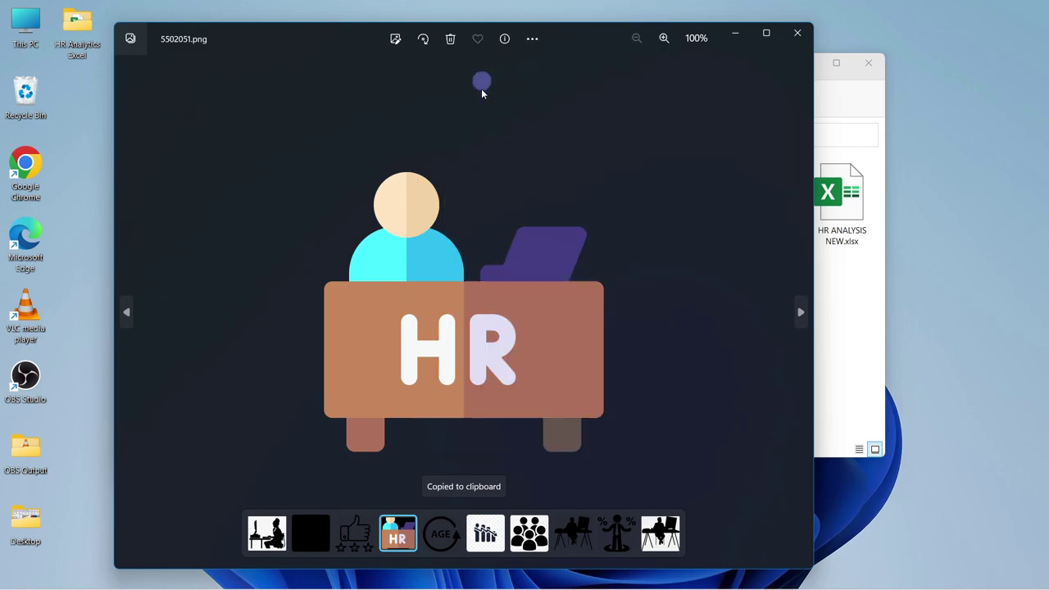
{"action": "left_click", "coordinate": [636, 573]}
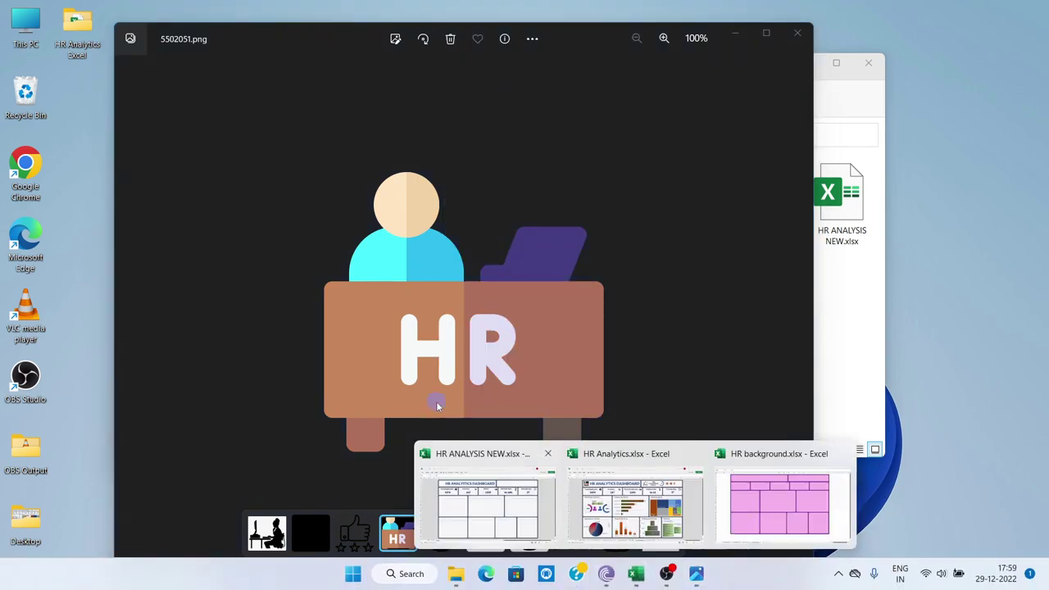
{"action": "left_click", "coordinate": [480, 506]}
Paste the HR image as a small icon before the title and nudge the title box left
{"action": "left_click", "coordinate": [78, 217]}
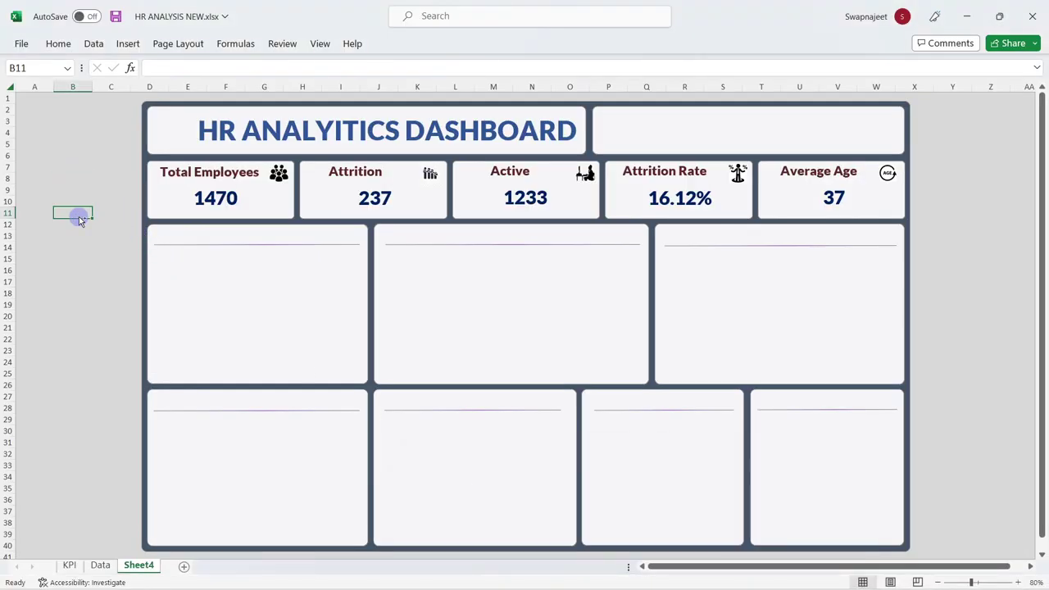
{"action": "key", "text": "ctrl+v"}
{"action": "left_click_drag", "start_coordinate": [54, 205], "coordinate": [173, 132]}
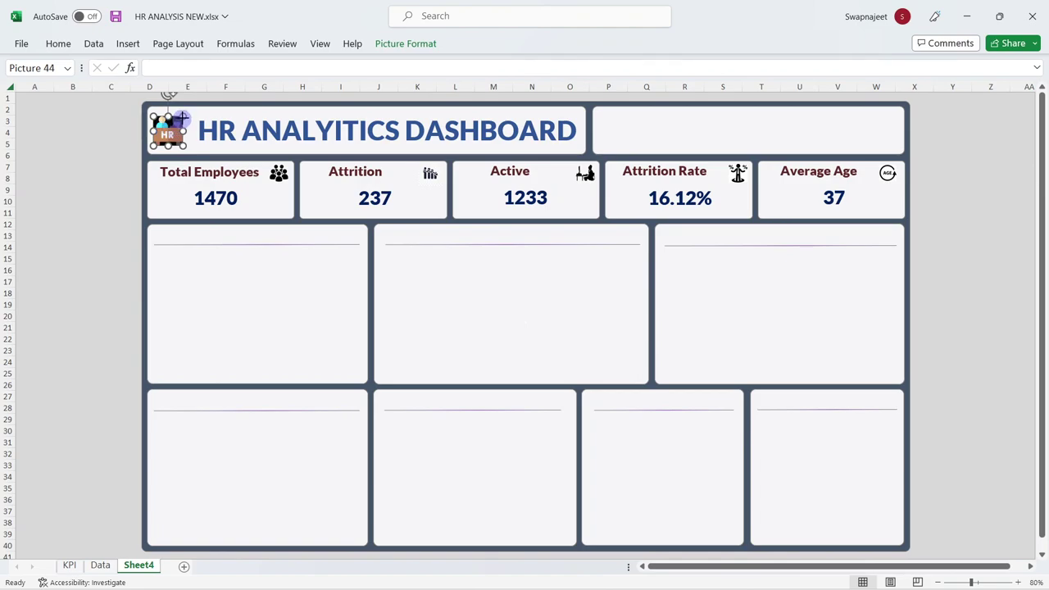
{"action": "left_click", "coordinate": [233, 122]}
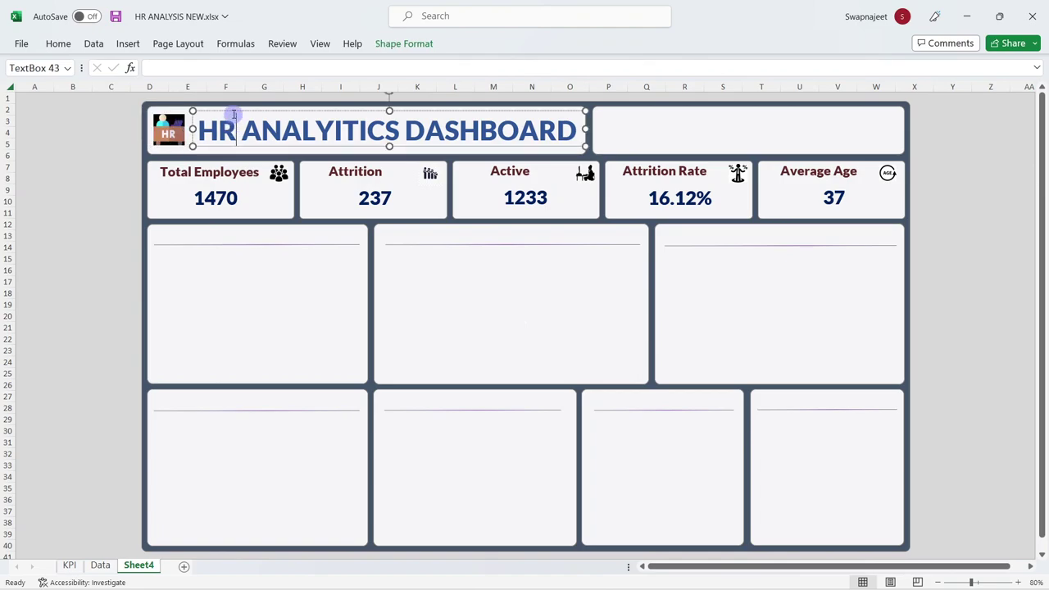
{"action": "key", "text": "Escape"}
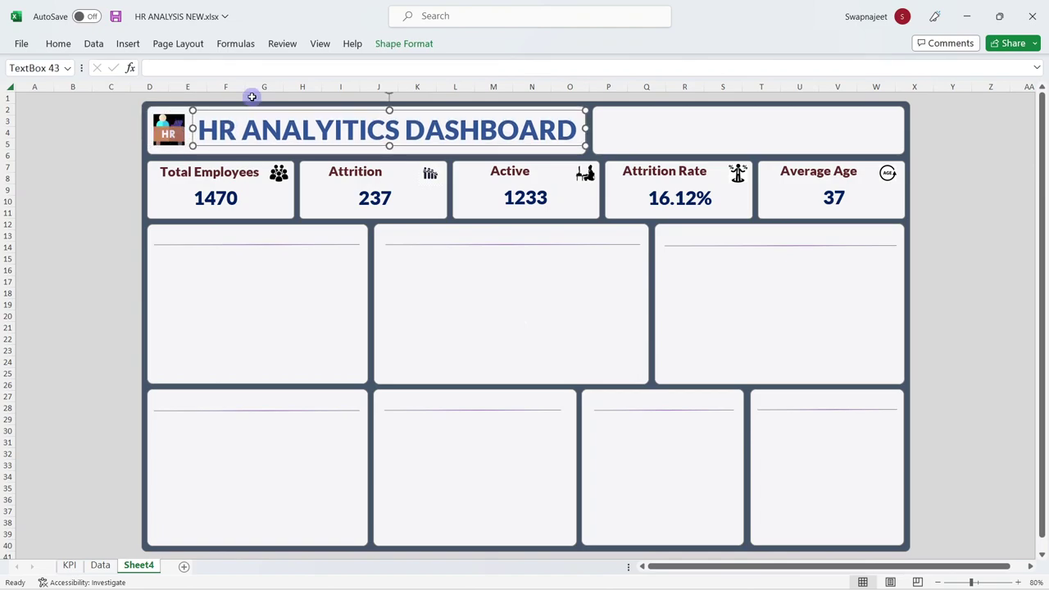
{"action": "key", "text": "Left"}
{"action": "key", "text": "Left"}
{"action": "key", "text": "Left"}
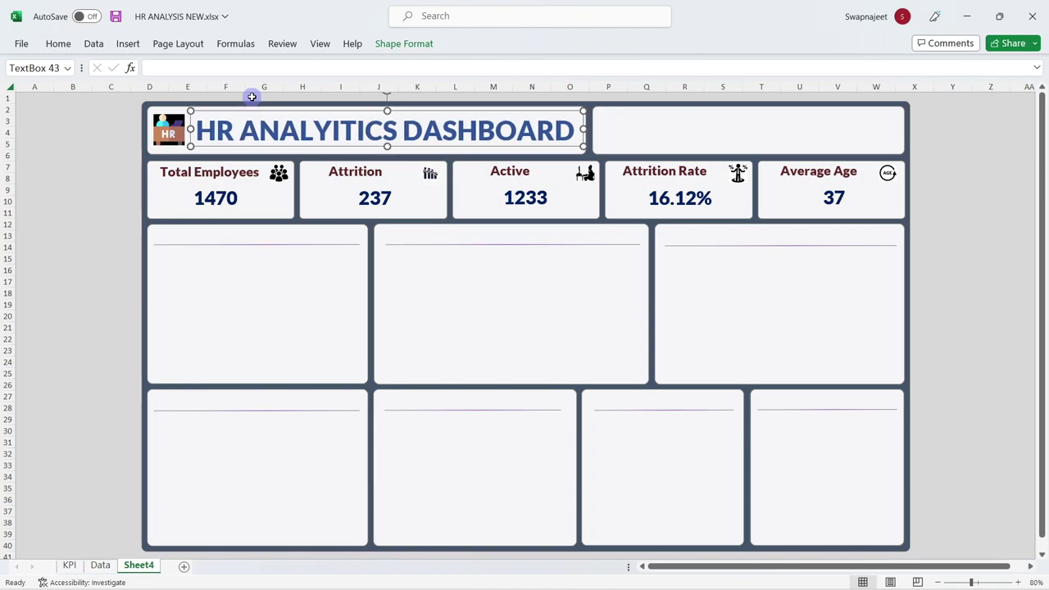
{"action": "left_click", "coordinate": [110, 214]}
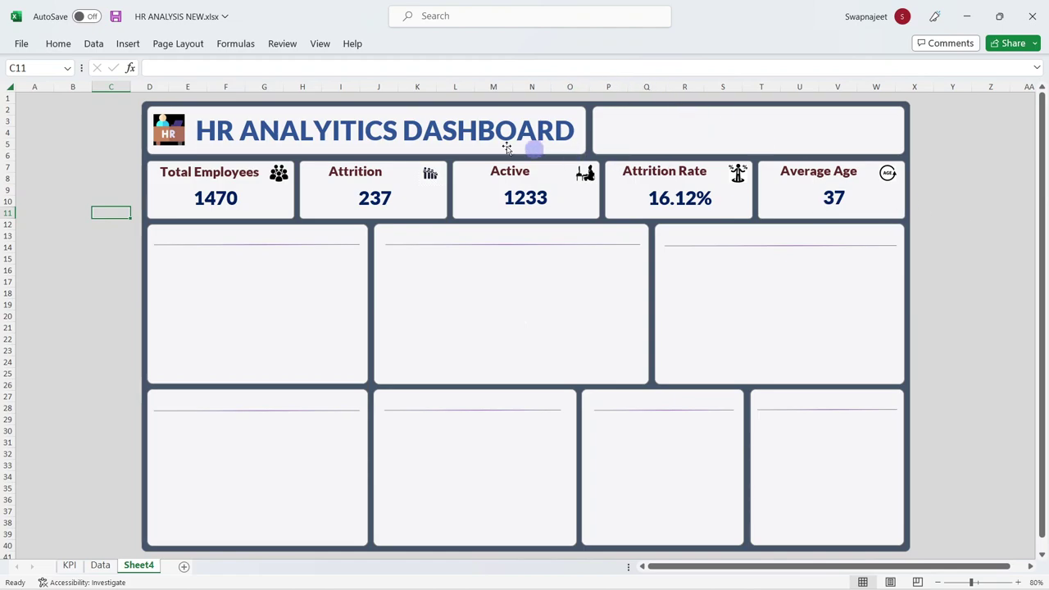
{"action": "left_click", "coordinate": [89, 182]}
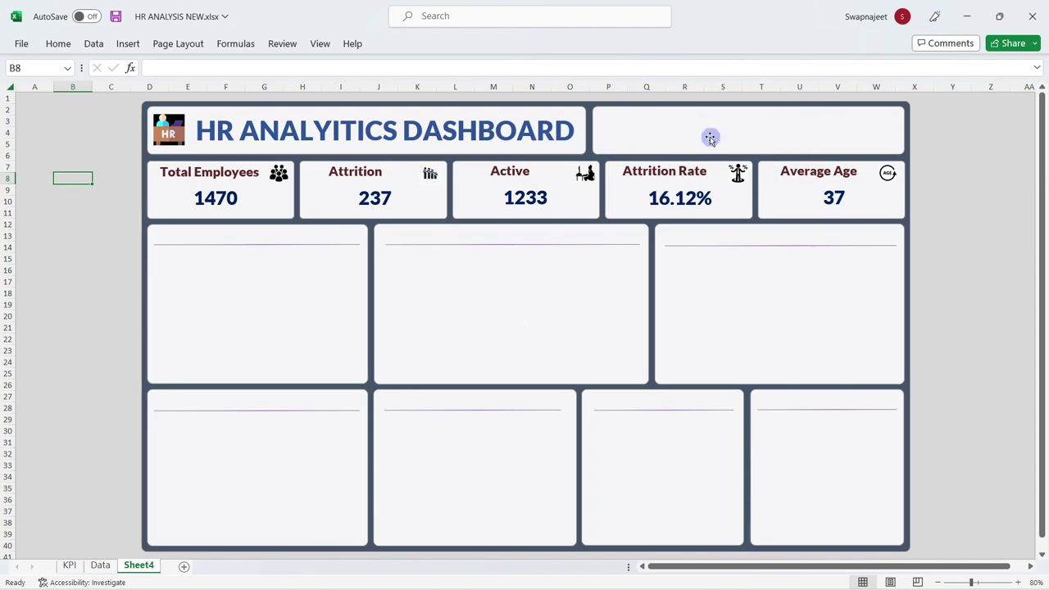
{"action": "left_click", "coordinate": [51, 291]}
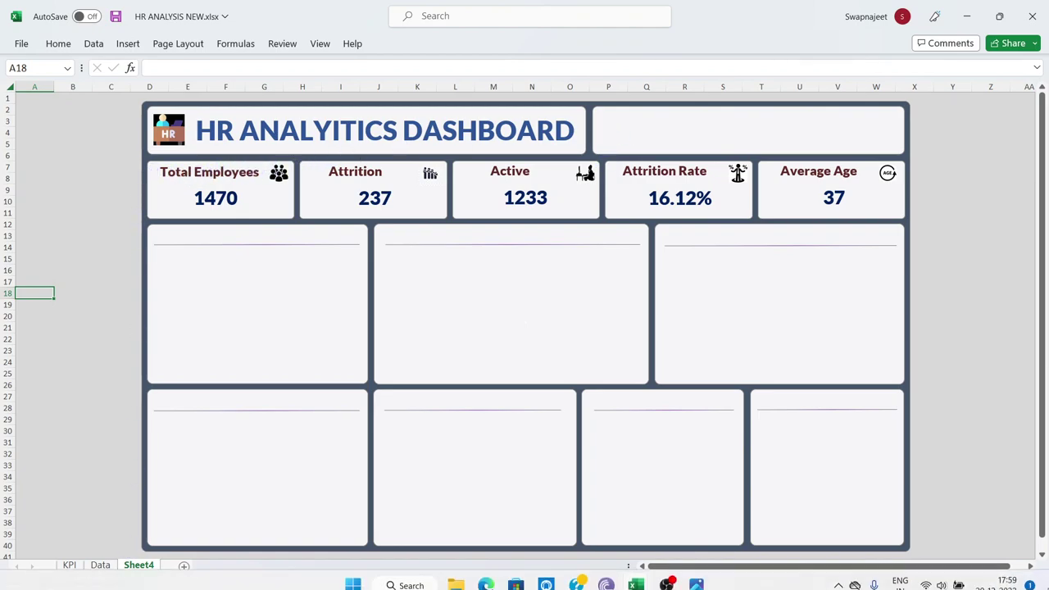
{"action": "key", "text": "super+d"}
Copy the thumbs-up image 651191.png in Photos and return to the HR ANALYSIS NEW workbook
{"action": "double_click", "coordinate": [72, 27]}
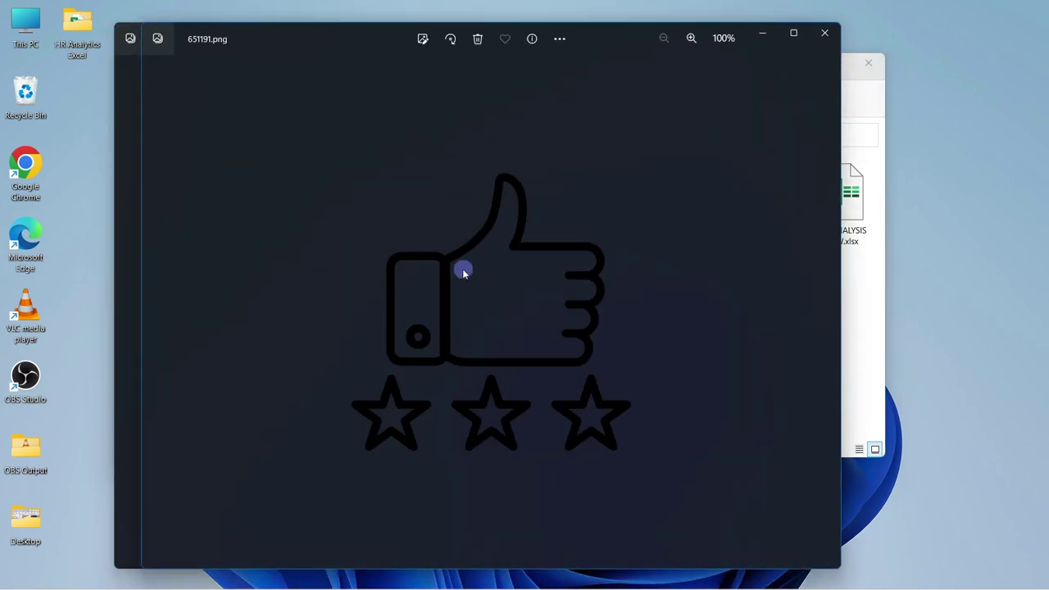
{"action": "right_click", "coordinate": [468, 281]}
{"action": "left_click", "coordinate": [491, 65]}
{"action": "right_click", "coordinate": [484, 364]}
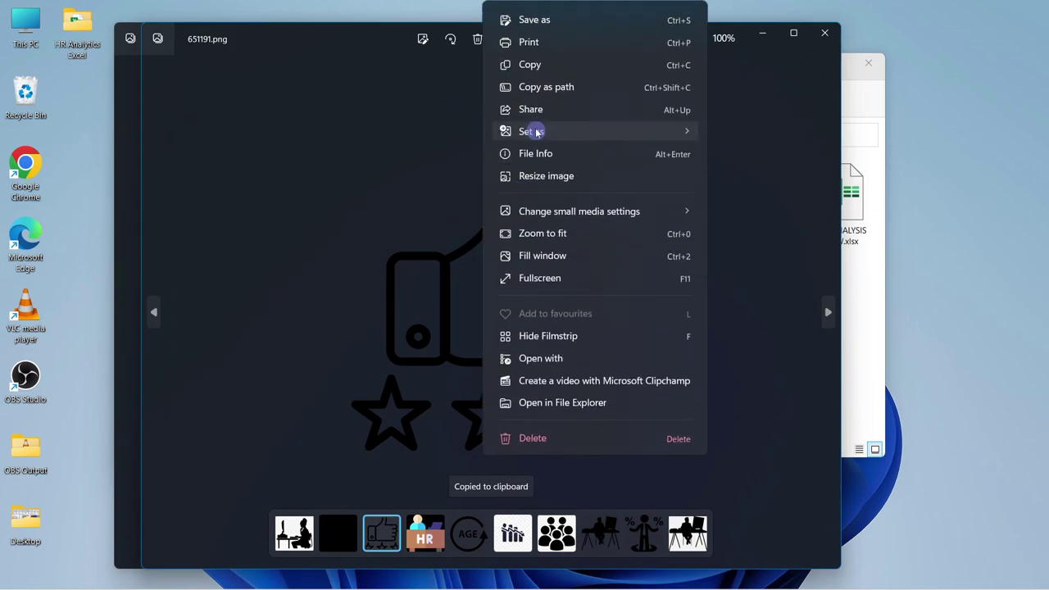
{"action": "left_click", "coordinate": [539, 65]}
{"action": "left_click", "coordinate": [629, 574]}
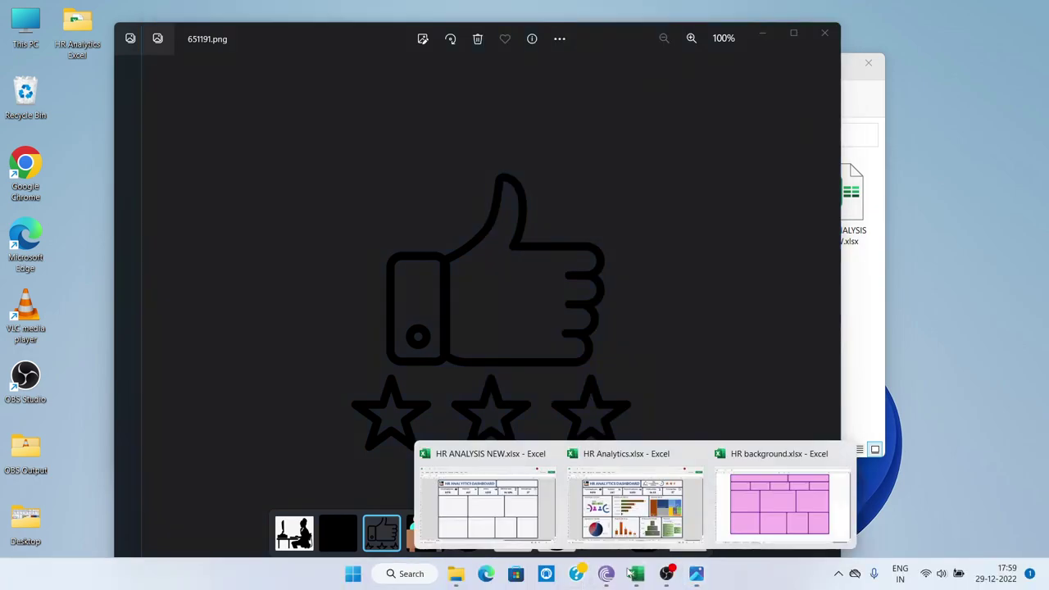
{"action": "left_click", "coordinate": [531, 519]}
Paste the thumbs-up image and shrink it to icon size in the top-right header panel
{"action": "key", "text": "ctrl+v"}
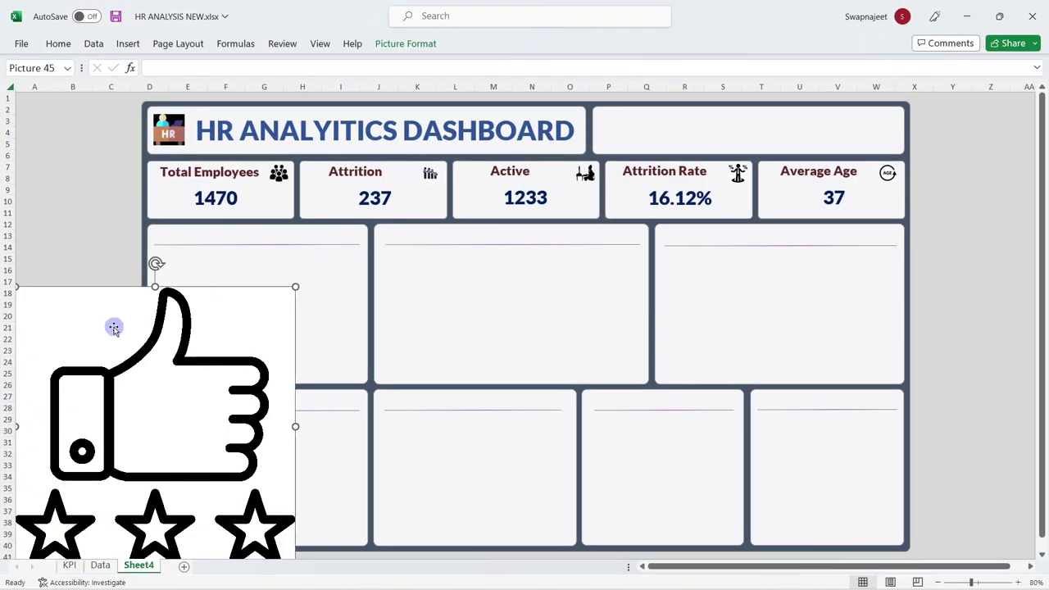
{"action": "left_click_drag", "start_coordinate": [112, 327], "coordinate": [285, 215]}
{"action": "left_click_drag", "start_coordinate": [192, 174], "coordinate": [612, 129]}
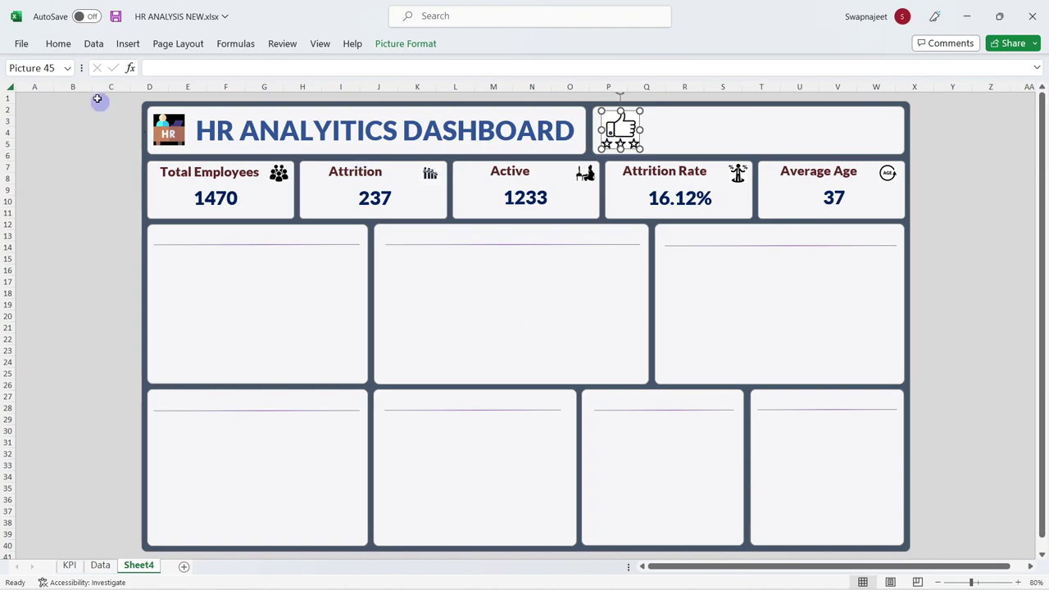
Draw an empty text box beside the thumbs-up icon
{"action": "left_click", "coordinate": [128, 44]}
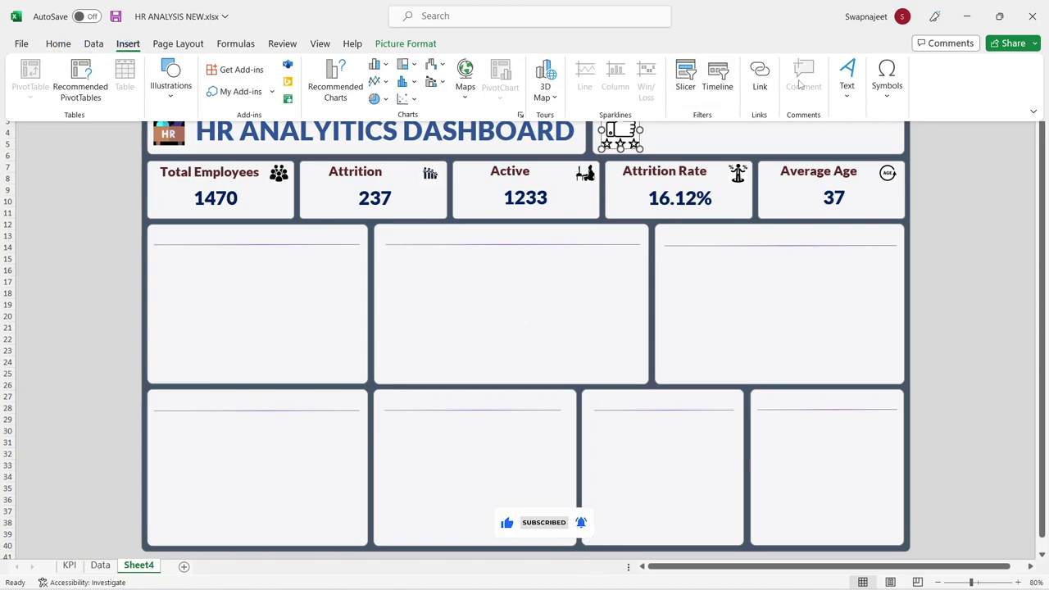
{"action": "left_click", "coordinate": [847, 82]}
{"action": "left_click", "coordinate": [848, 148]}
{"action": "mouse_move", "coordinate": [654, 113]}
{"action": "left_mouse_down"}
{"action": "mouse_move", "coordinate": [761, 151]}
{"action": "mouse_move", "coordinate": [749, 148]}
{"action": "left_mouse_up"}
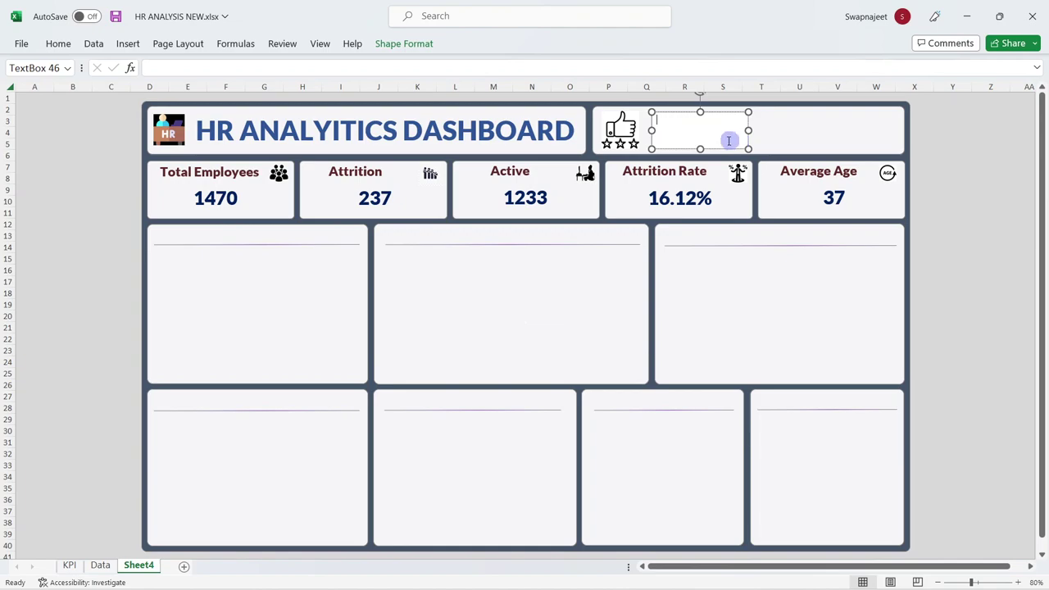
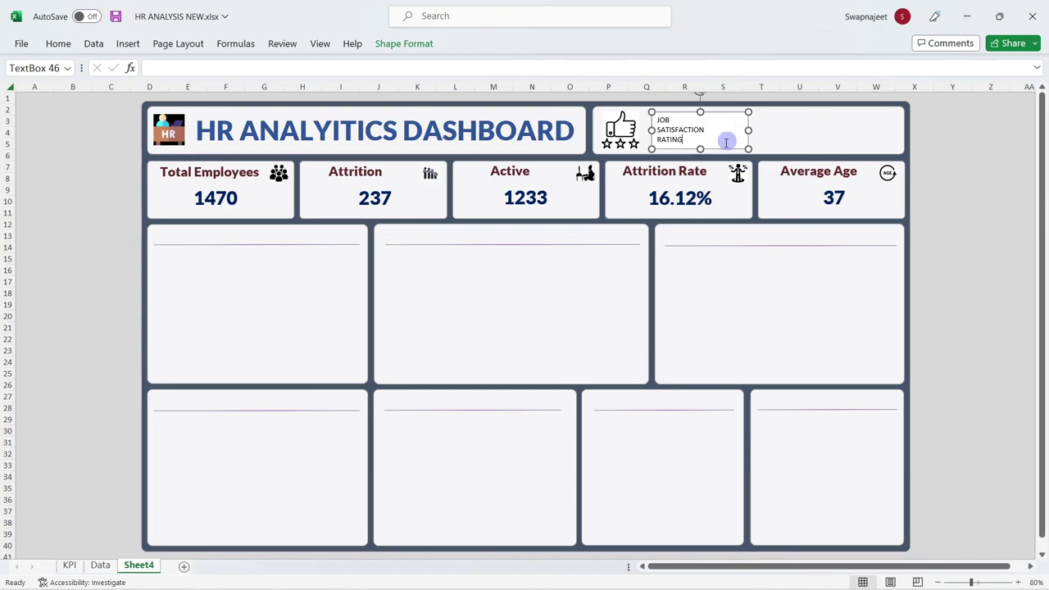
Give the label box No Fill and No Outline
{"action": "left_click", "coordinate": [403, 43]}
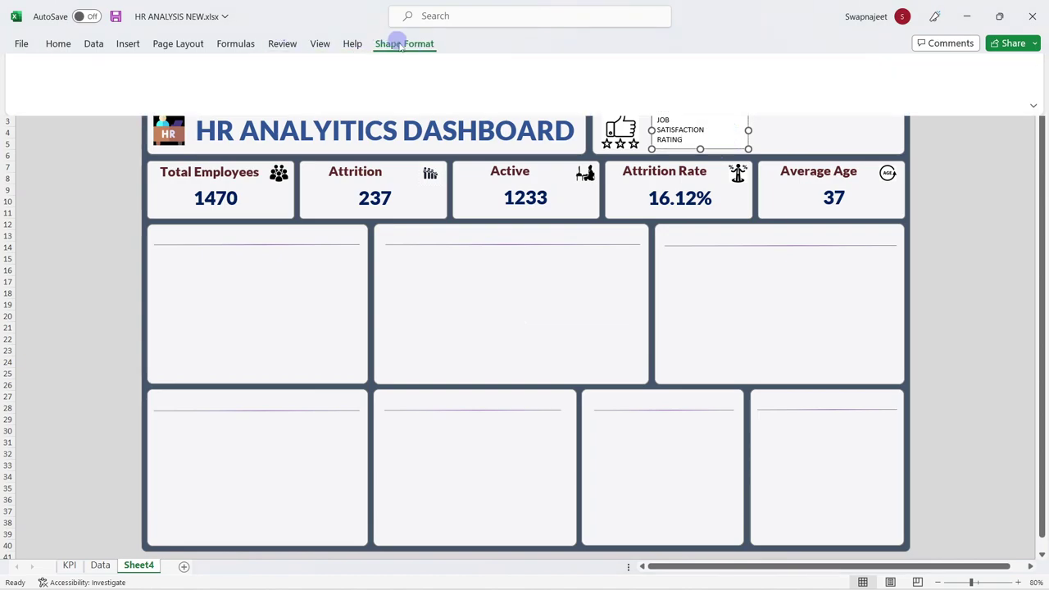
{"action": "left_click", "coordinate": [560, 68]}
{"action": "left_click", "coordinate": [560, 69]}
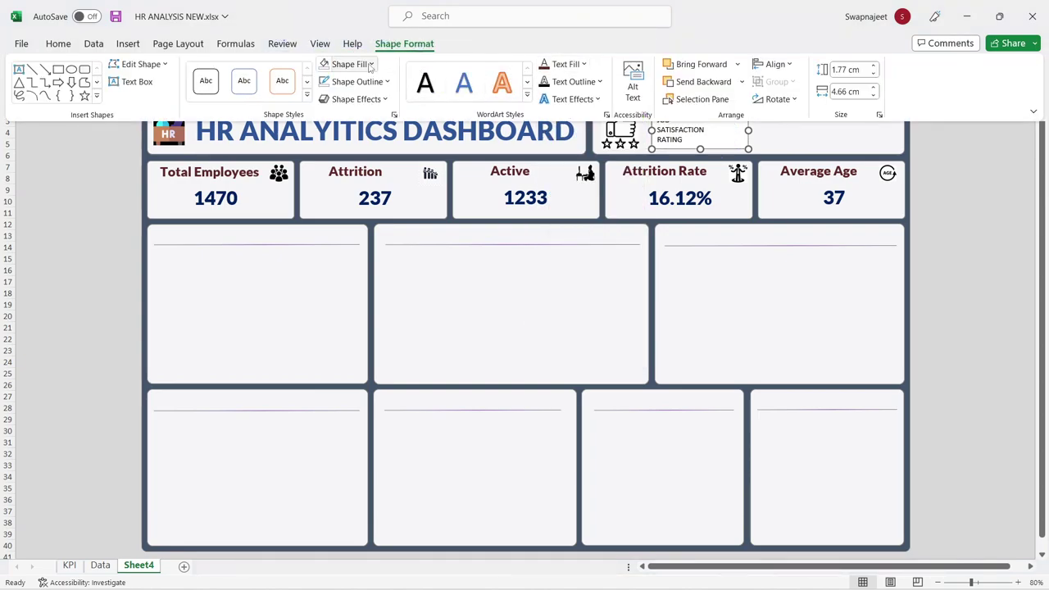
{"action": "left_click", "coordinate": [349, 64]}
{"action": "left_click", "coordinate": [353, 272]}
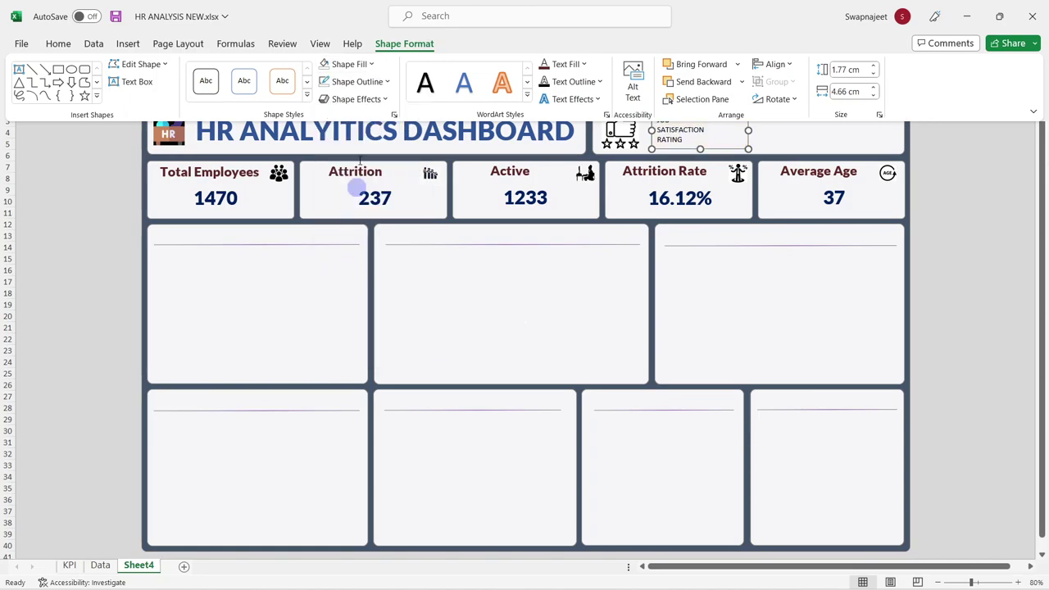
{"action": "left_click", "coordinate": [354, 81]}
{"action": "left_click", "coordinate": [368, 290]}
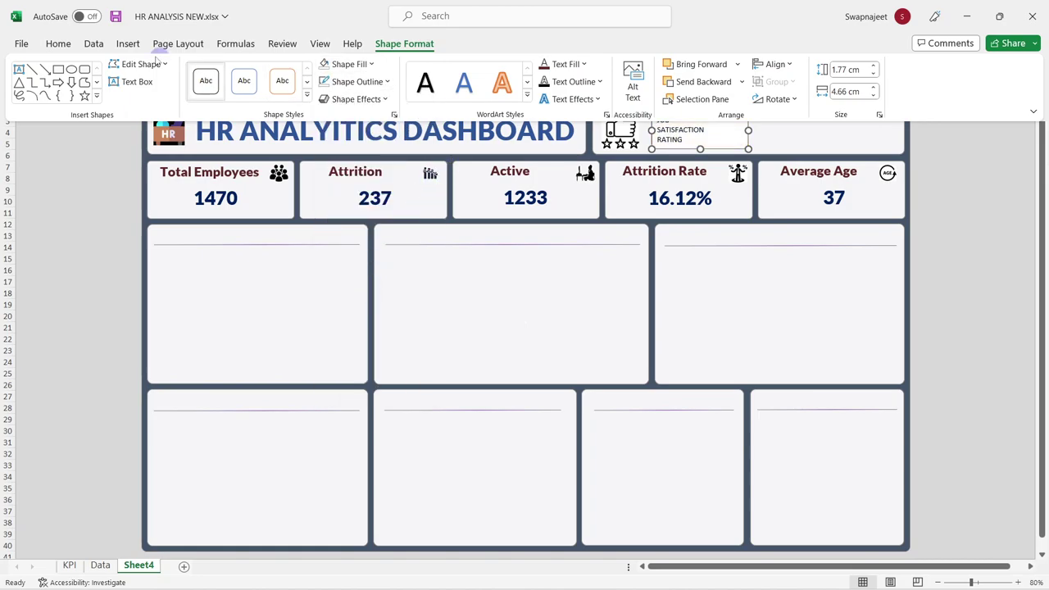
Make the label text centred dark-red Lato Black at size 16
{"action": "left_click", "coordinate": [58, 43]}
{"action": "left_click", "coordinate": [193, 69]}
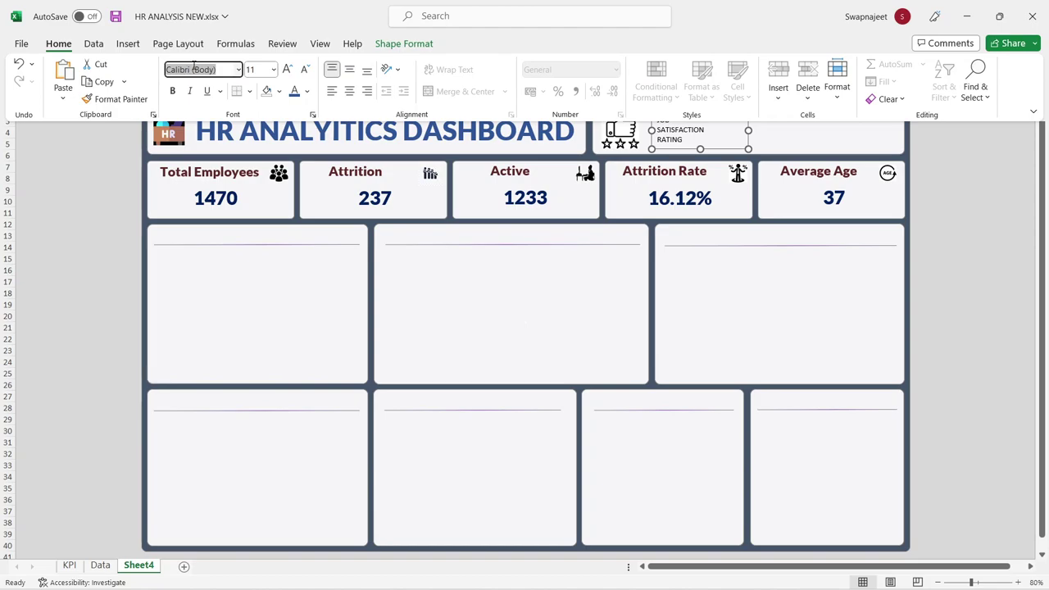
{"action": "type", "text": "Lato Black"}
{"action": "key", "text": "Return"}
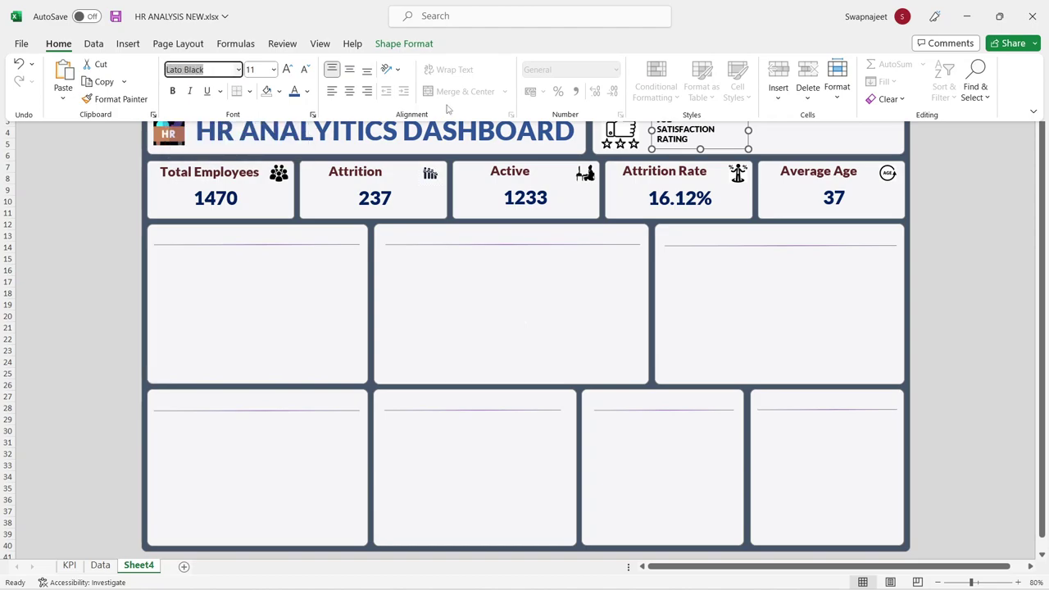
{"action": "left_click", "coordinate": [350, 91]}
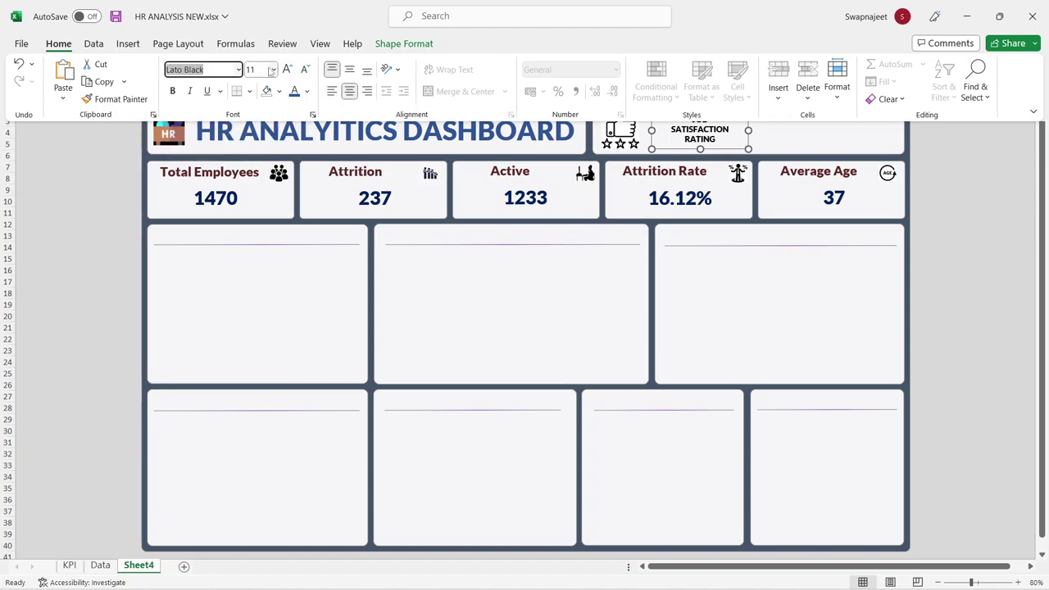
{"action": "left_click", "coordinate": [271, 70]}
{"action": "left_click", "coordinate": [261, 188]}
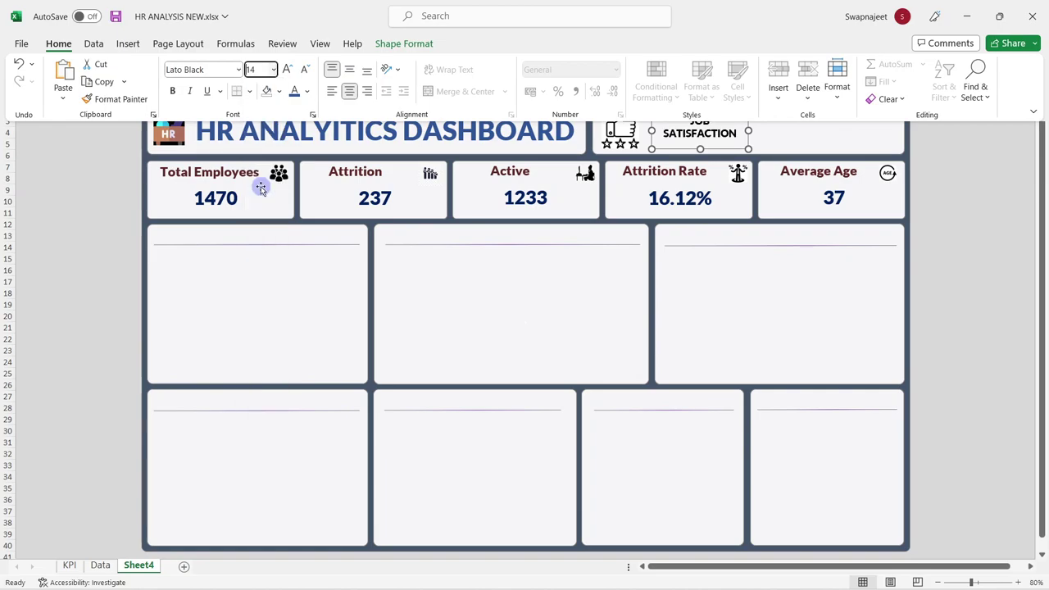
{"action": "left_click", "coordinate": [275, 70]}
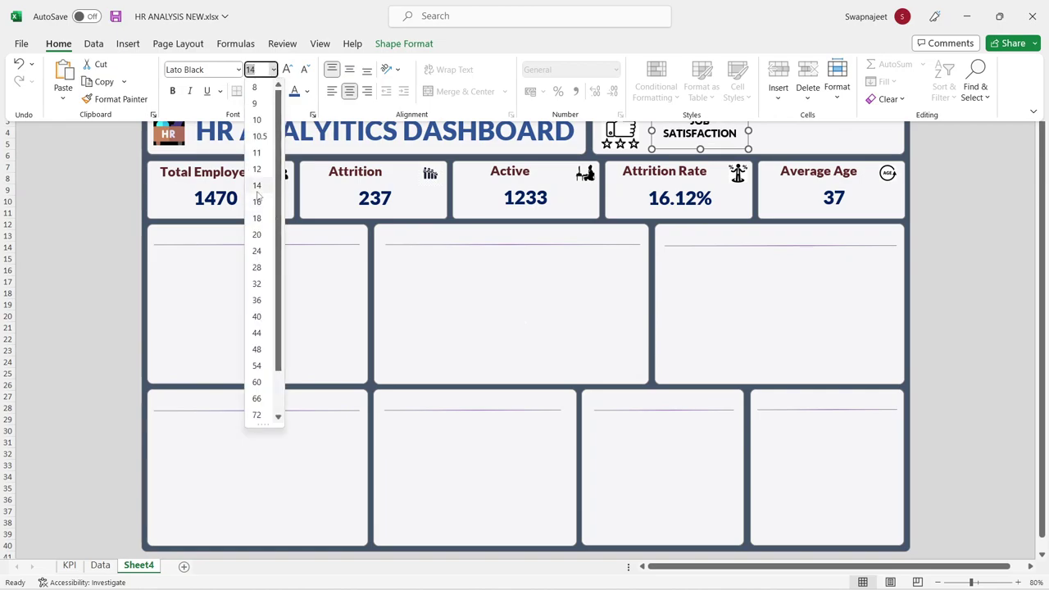
{"action": "left_click", "coordinate": [260, 201]}
{"action": "left_click", "coordinate": [308, 91]}
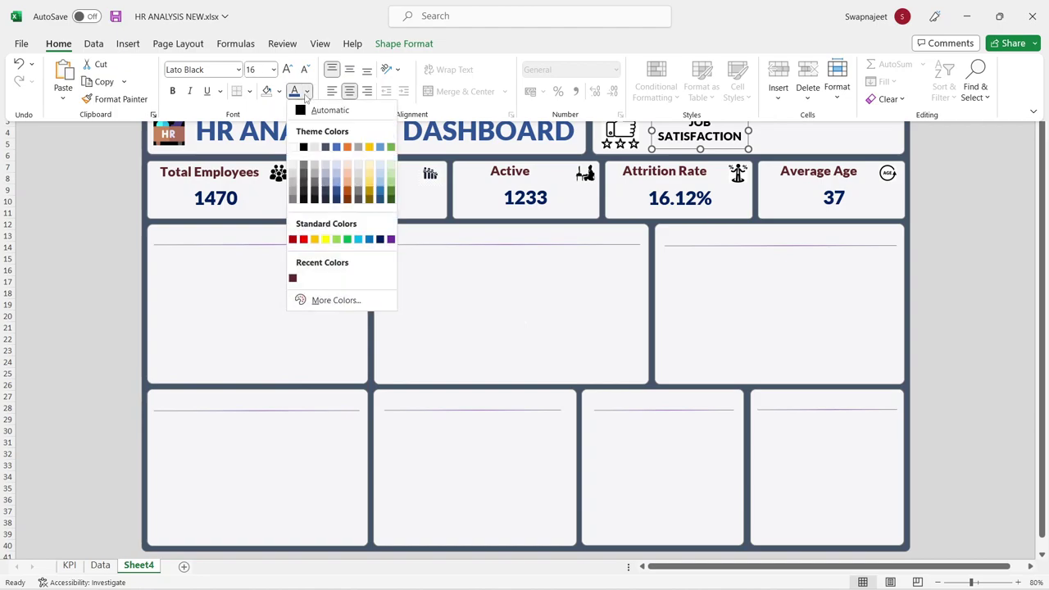
{"action": "left_click", "coordinate": [293, 278]}
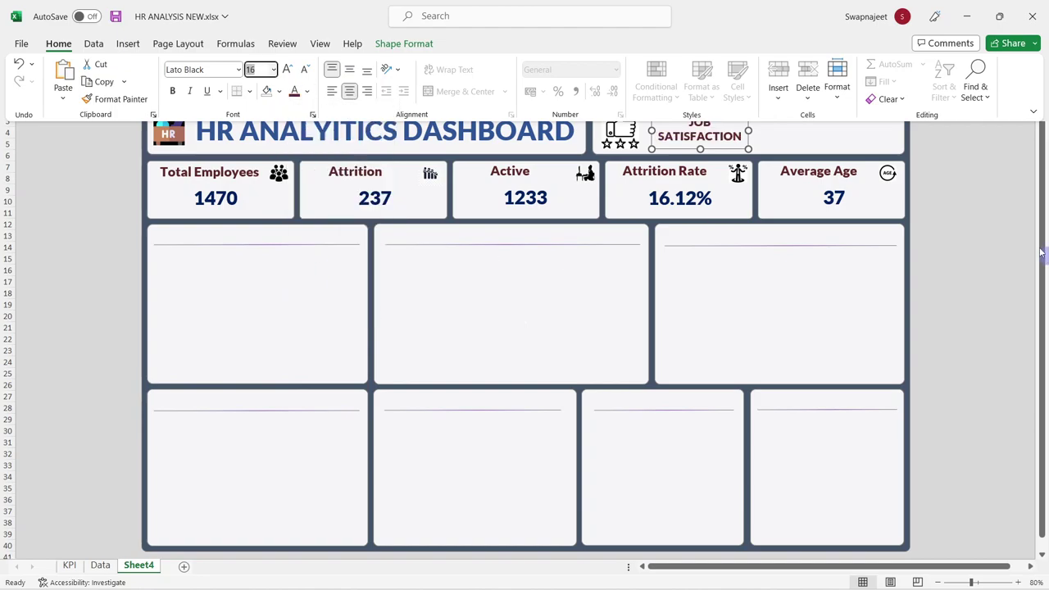
{"action": "left_click", "coordinate": [972, 216]}
Reduce the label text to size 14 and heighten the box so RATING fits on a third line
{"action": "left_click", "coordinate": [701, 131]}
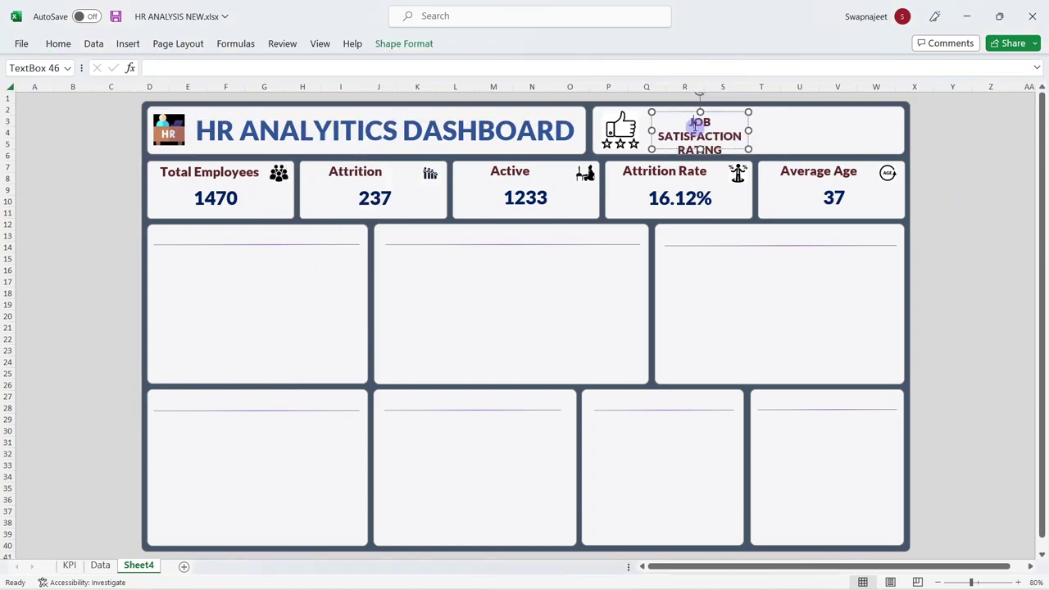
{"action": "left_click", "coordinate": [726, 116]}
{"action": "double_click", "coordinate": [702, 121]}
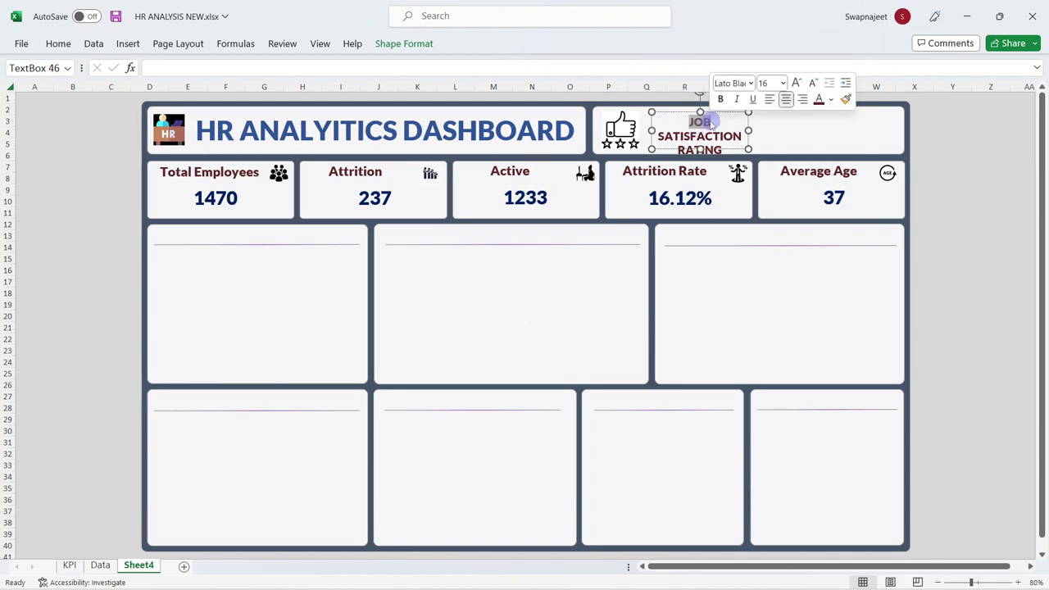
{"action": "left_click_drag", "start_coordinate": [702, 122], "coordinate": [721, 150]}
{"action": "left_click", "coordinate": [801, 119]}
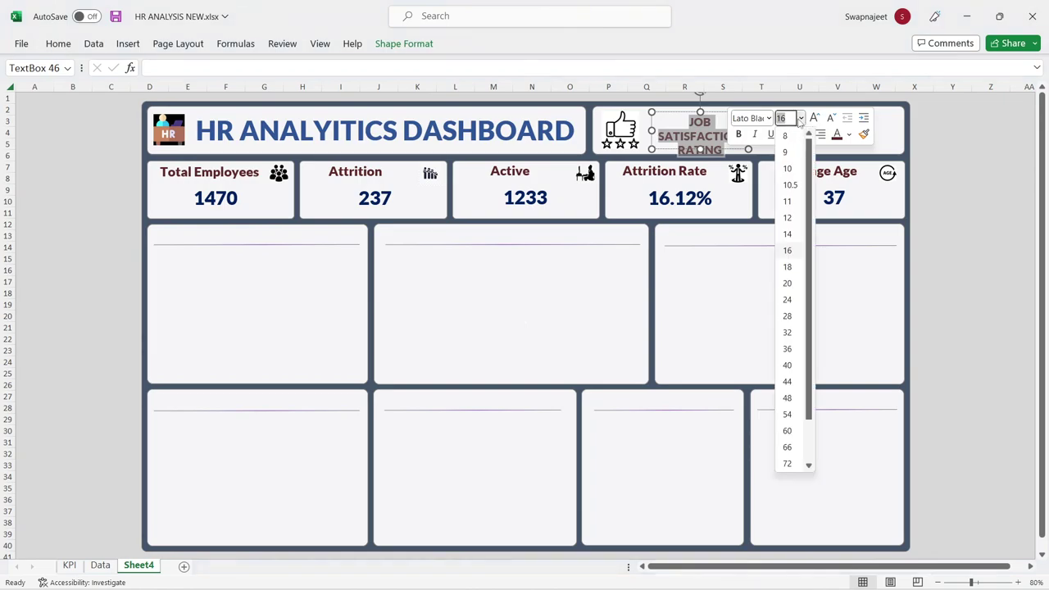
{"action": "left_click", "coordinate": [790, 237]}
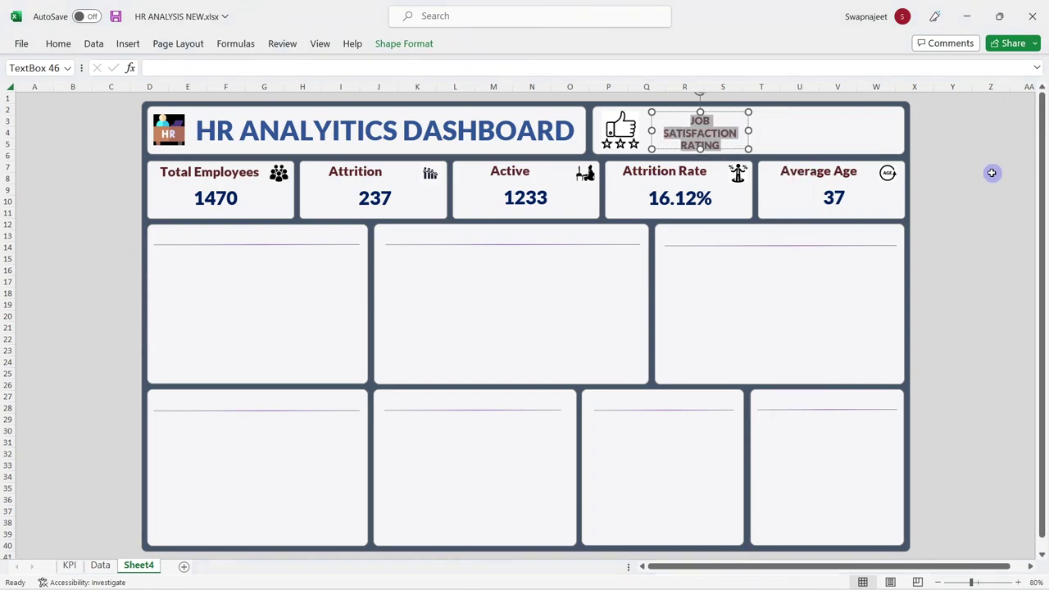
{"action": "left_click", "coordinate": [988, 170]}
{"action": "left_click", "coordinate": [702, 112]}
{"action": "left_click_drag", "start_coordinate": [701, 112], "coordinate": [701, 107]}
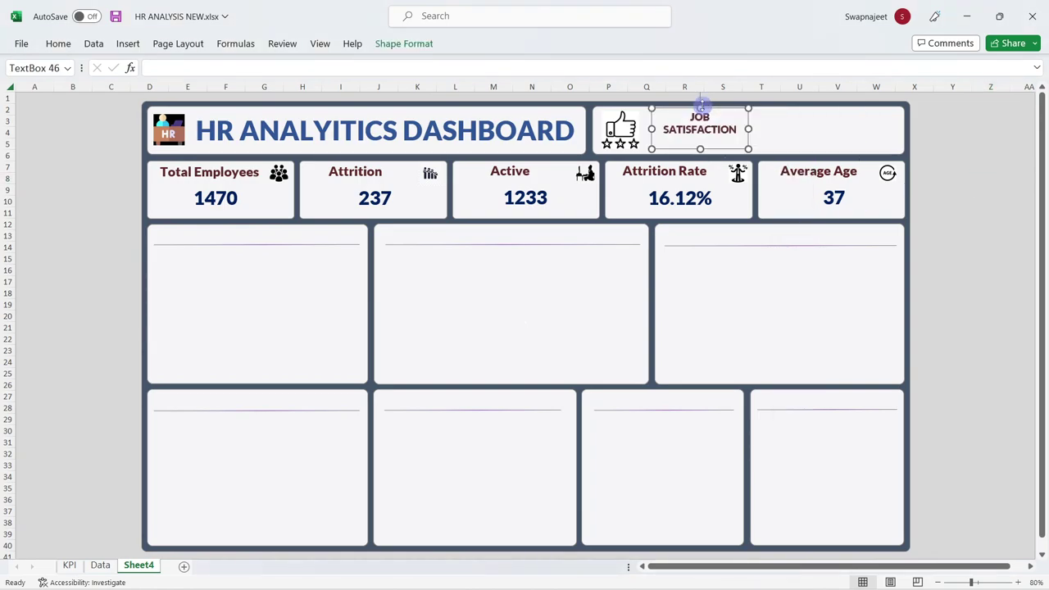
{"action": "left_click_drag", "start_coordinate": [700, 148], "coordinate": [699, 152]}
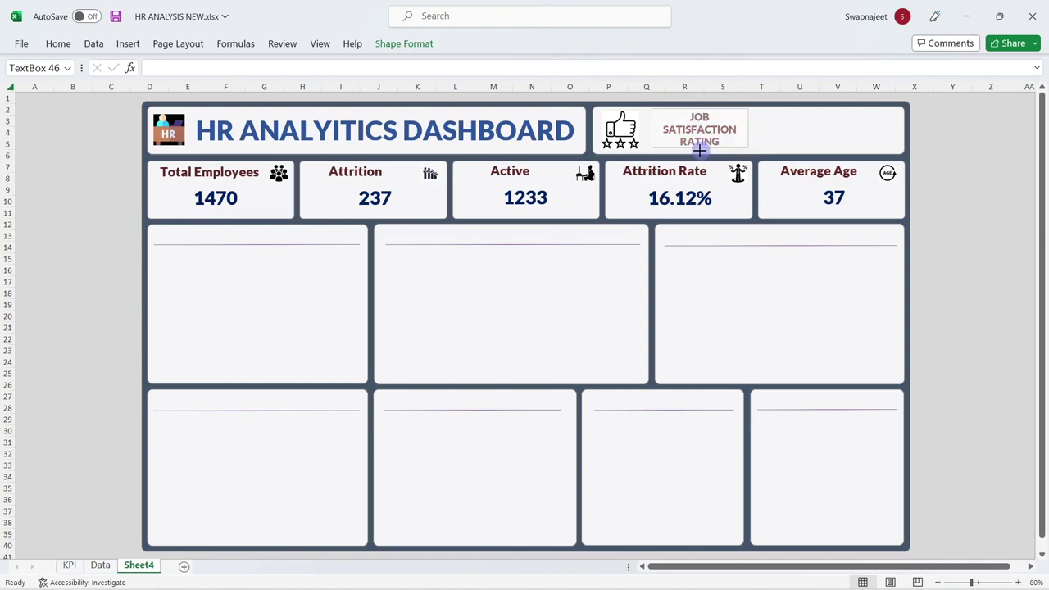
{"action": "left_click", "coordinate": [992, 174]}
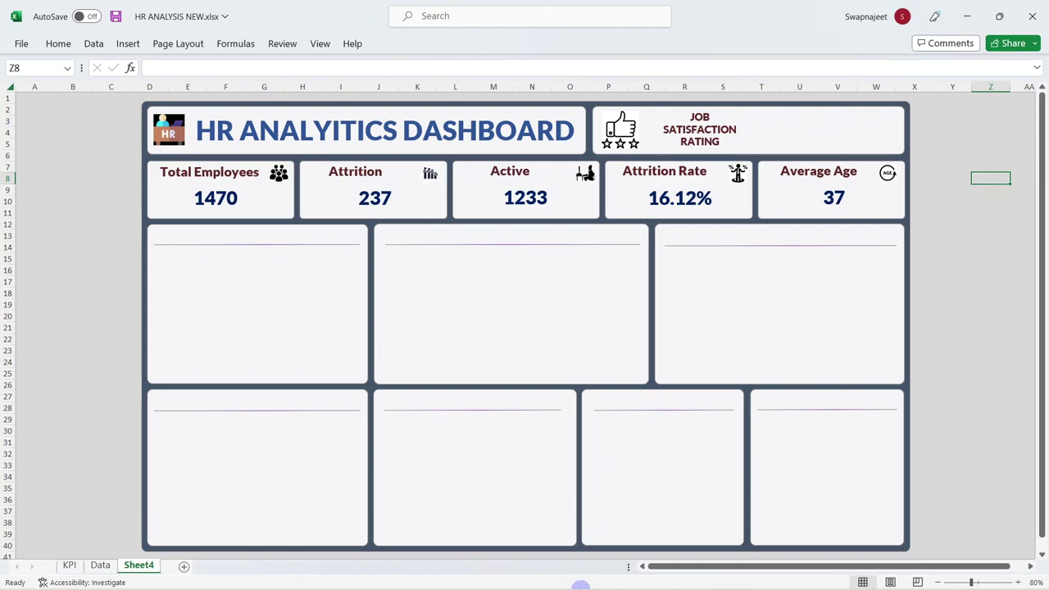
Consult the HR Analytics workbook for reference, then return to the HR ANALYSIS NEW dashboard
{"action": "mouse_move", "coordinate": [639, 577]}
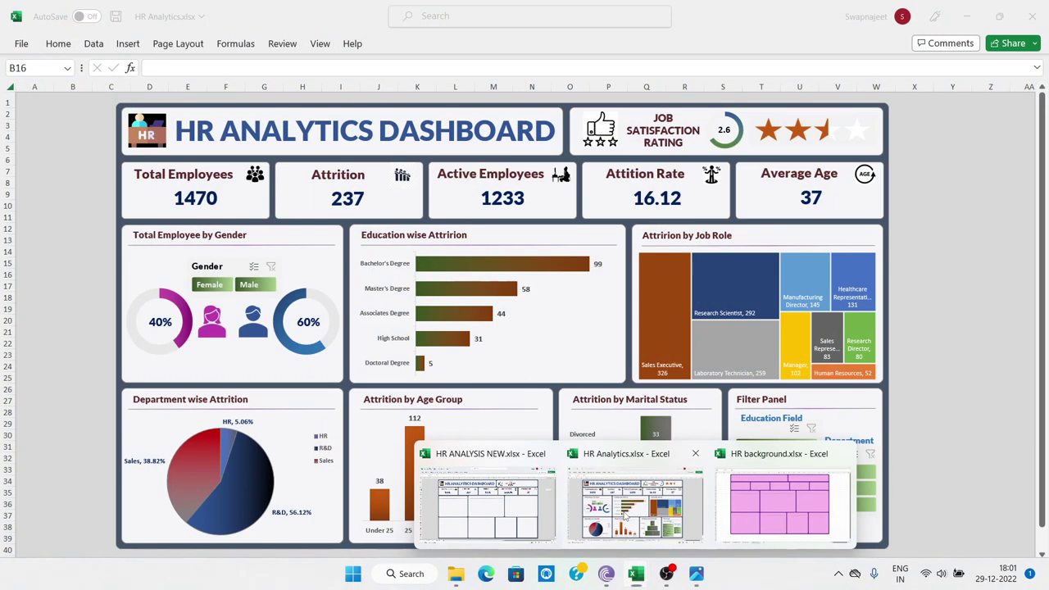
{"action": "left_click", "coordinate": [635, 504]}
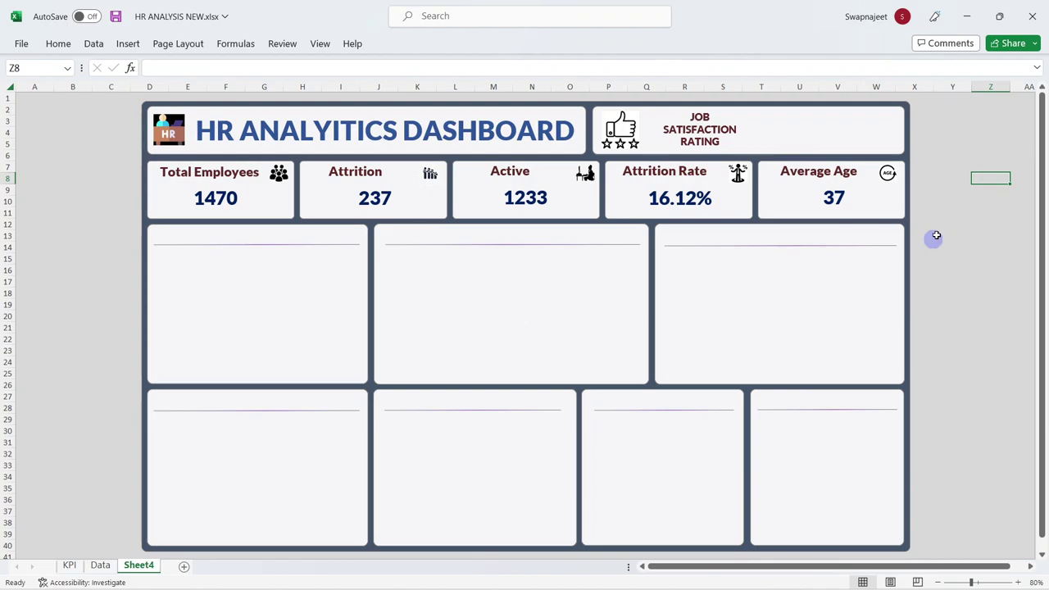
{"action": "left_click", "coordinate": [687, 141]}
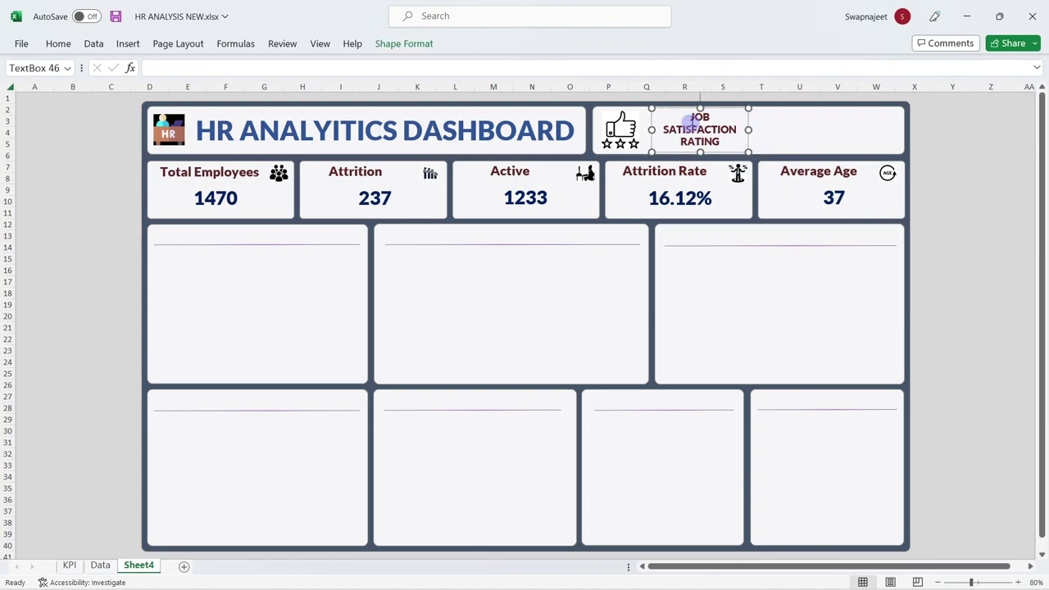
Nudge the Job Satisfaction Rating label left, closer to the thumbs-up icon
{"action": "left_click", "coordinate": [651, 129]}
{"action": "left_click_drag", "start_coordinate": [650, 130], "coordinate": [641, 129]}
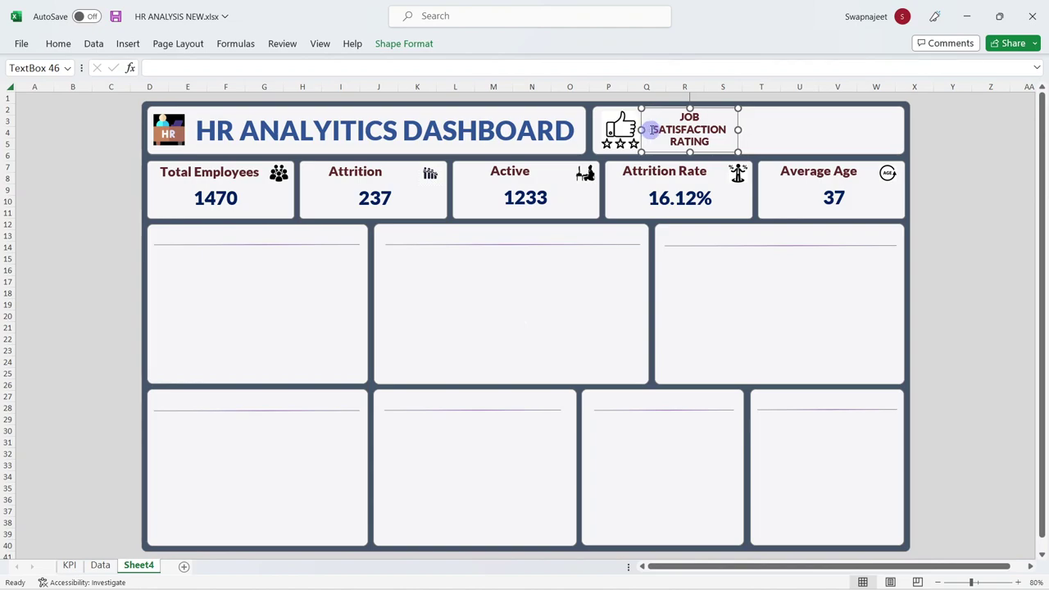
{"action": "left_click", "coordinate": [963, 154]}
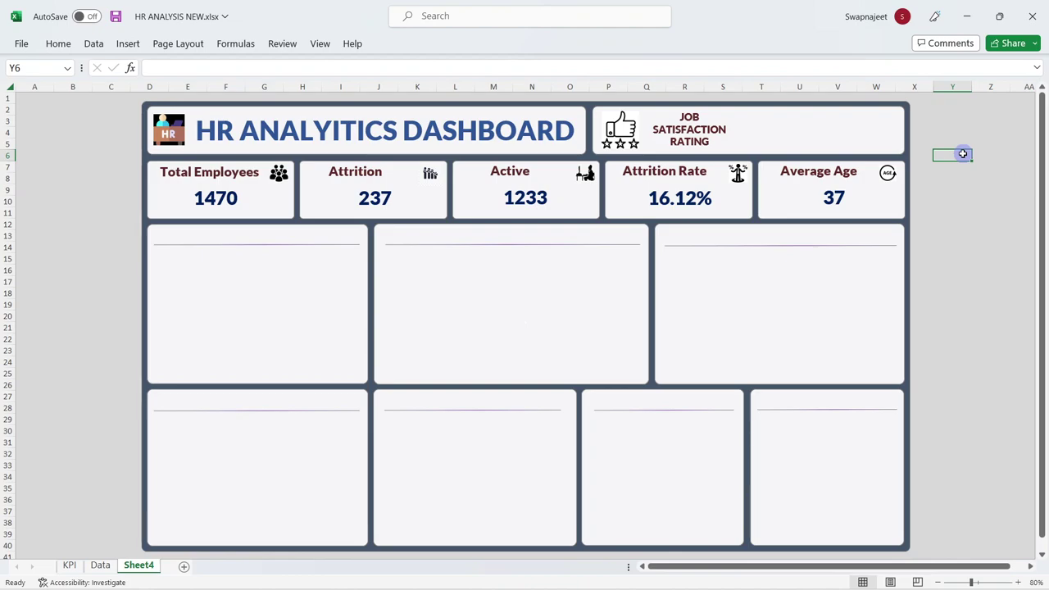
{"action": "left_click", "coordinate": [49, 267]}
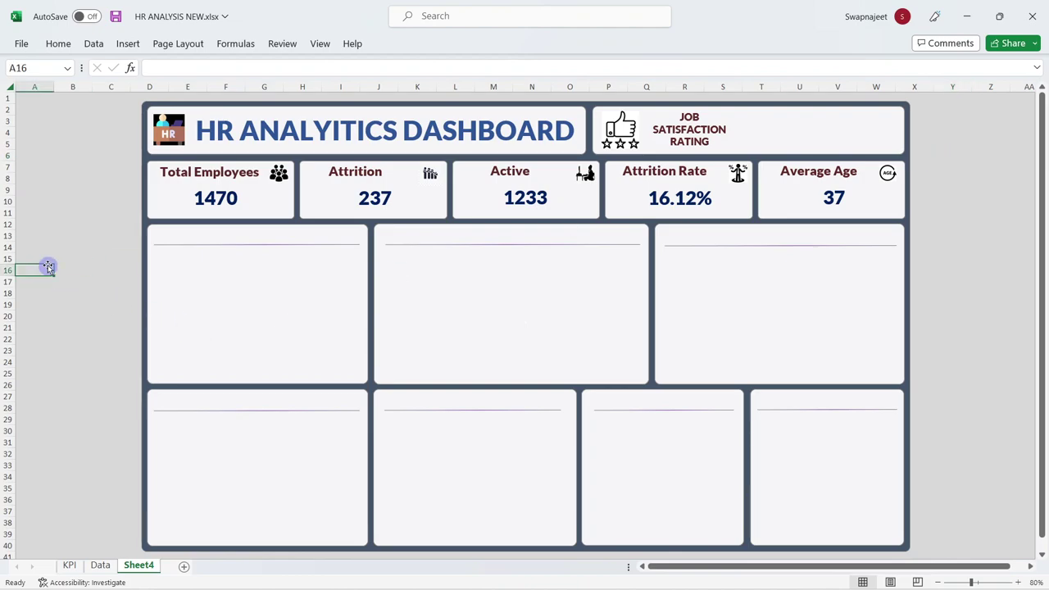
{"action": "left_click", "coordinate": [96, 285]}
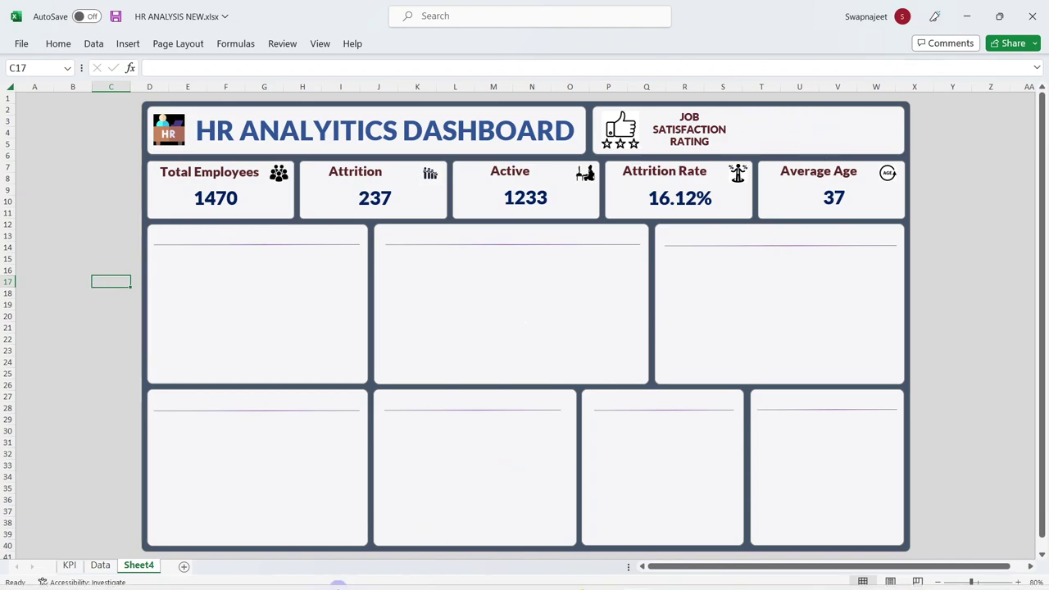
{"action": "mouse_move", "coordinate": [338, 587]}
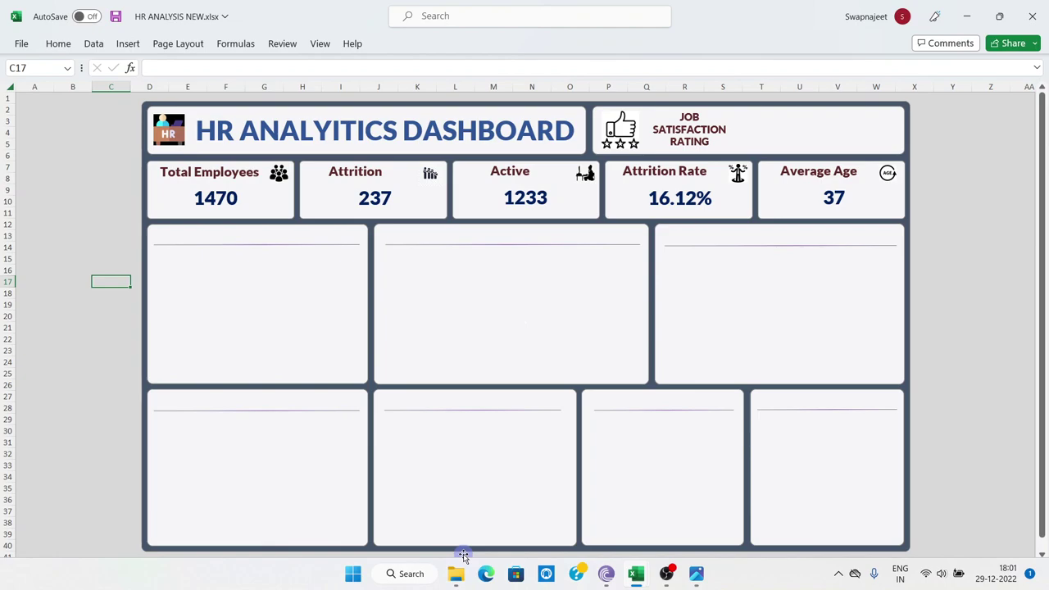
{"action": "left_click", "coordinate": [85, 454]}
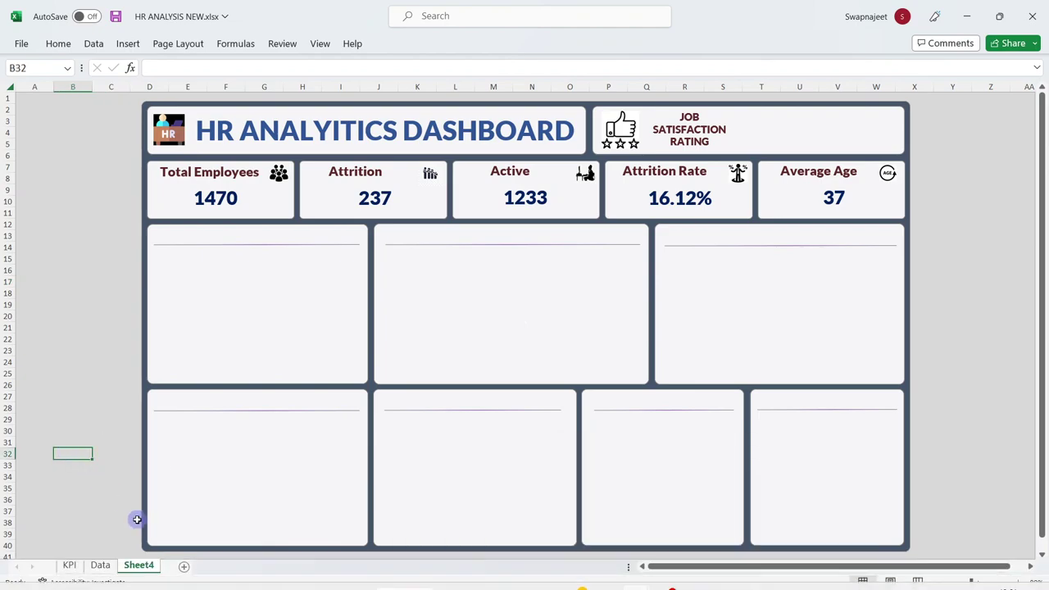
Insert a pivot table from Table1 on the Data sheet into a new worksheet
{"action": "left_click", "coordinate": [100, 565]}
{"action": "left_click", "coordinate": [279, 344]}
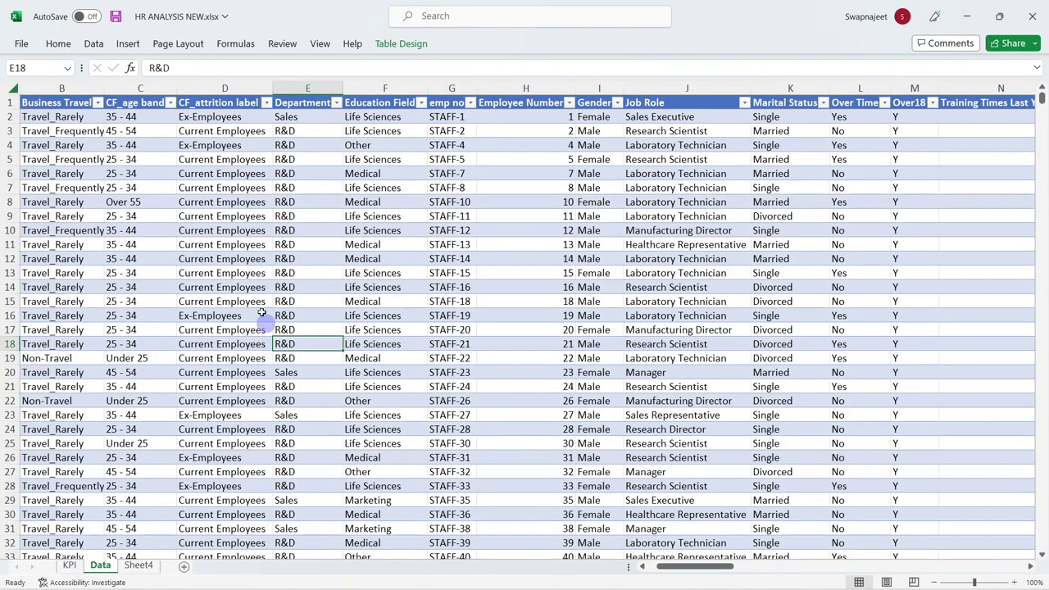
{"action": "left_click", "coordinate": [123, 45]}
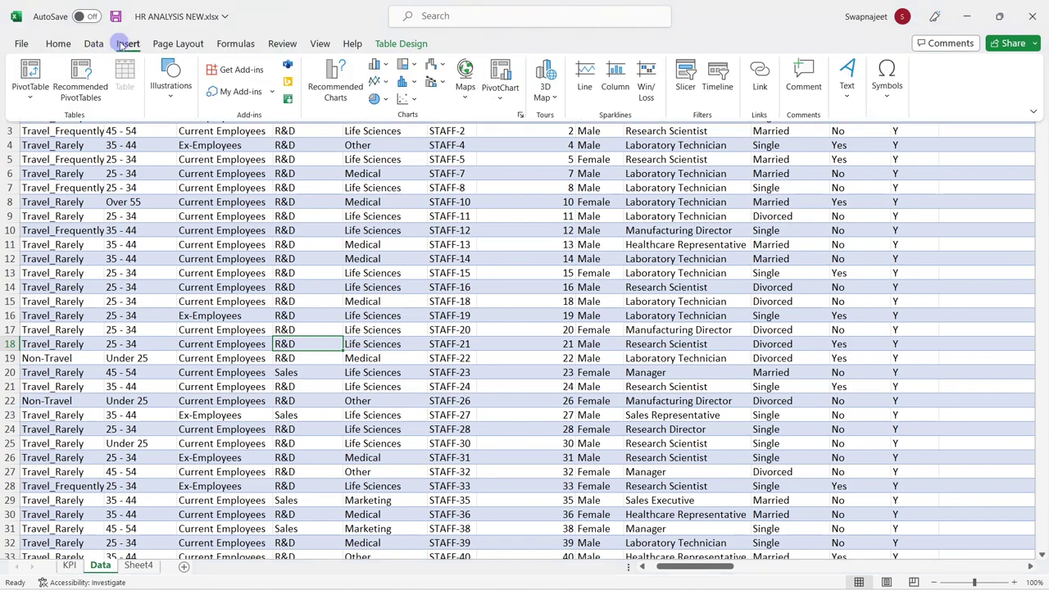
{"action": "left_click", "coordinate": [30, 75]}
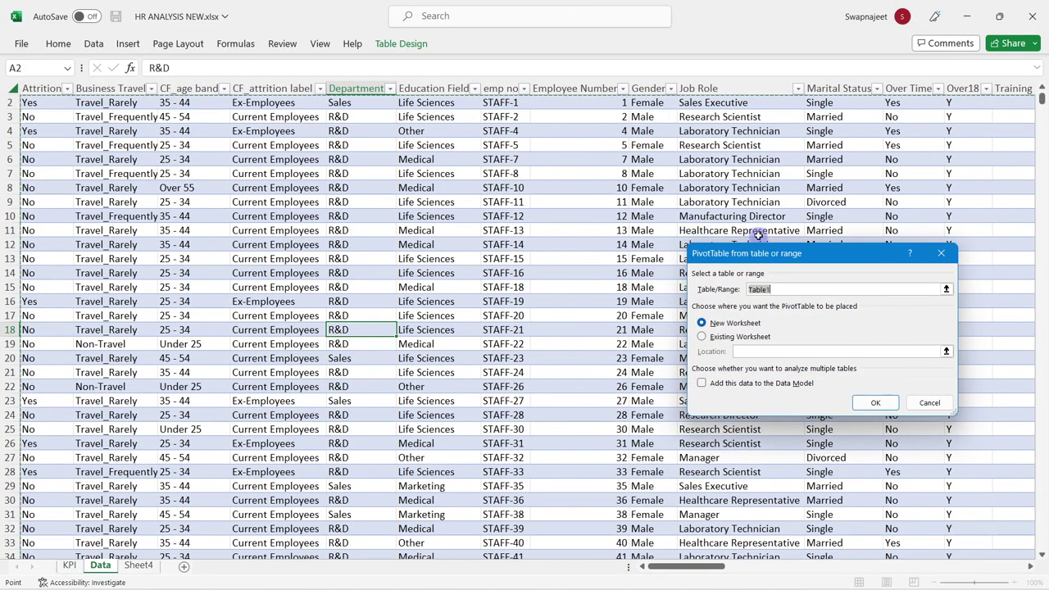
{"action": "key", "text": "Return"}
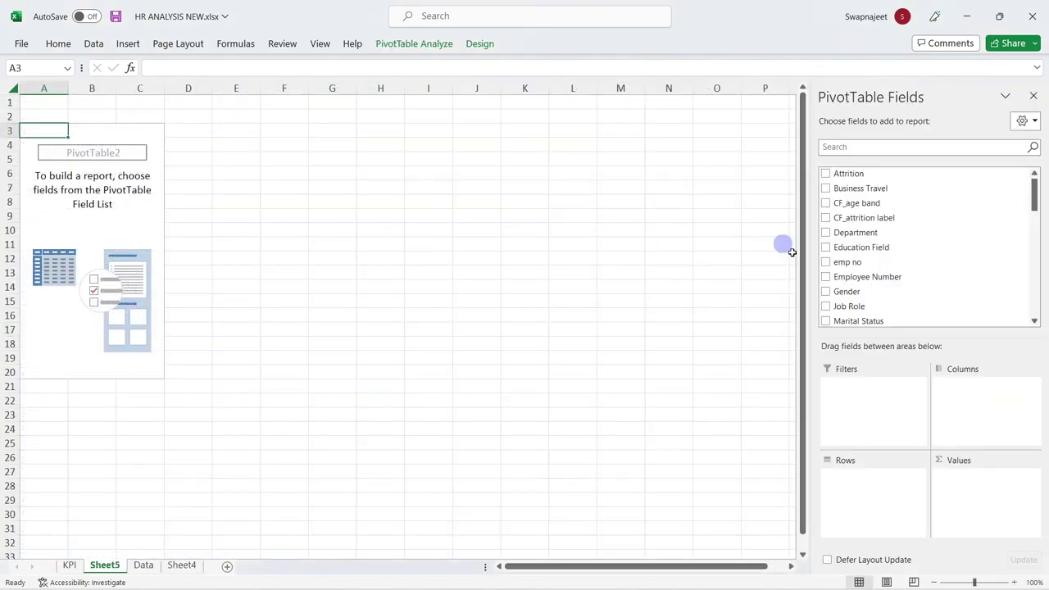
Name the pivot table Rating and begin renaming the Sheet5 tab
{"action": "left_click", "coordinate": [105, 218]}
{"action": "left_click", "coordinate": [426, 44]}
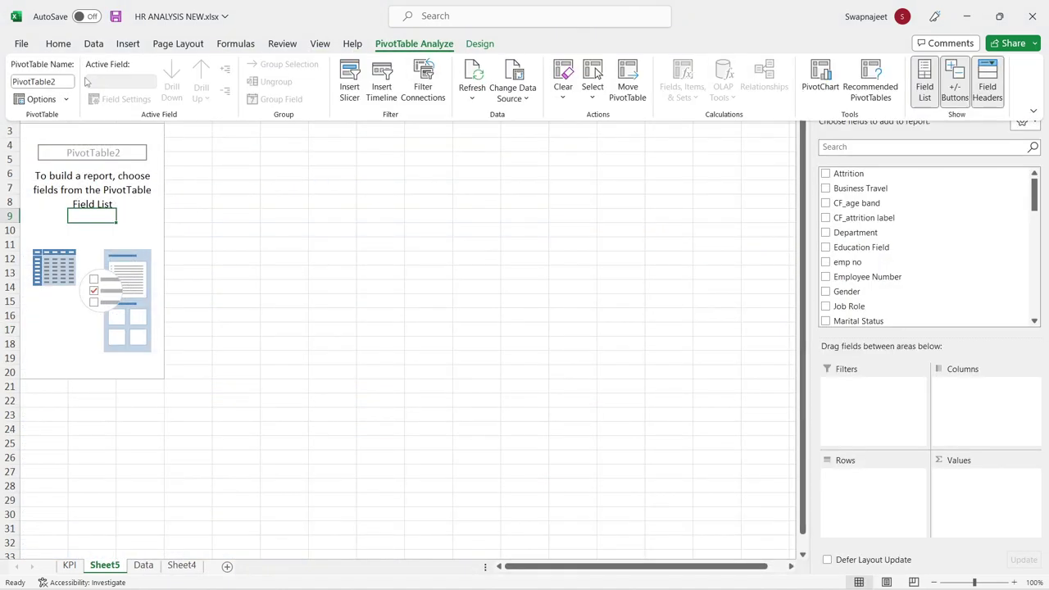
{"action": "left_click", "coordinate": [26, 81]}
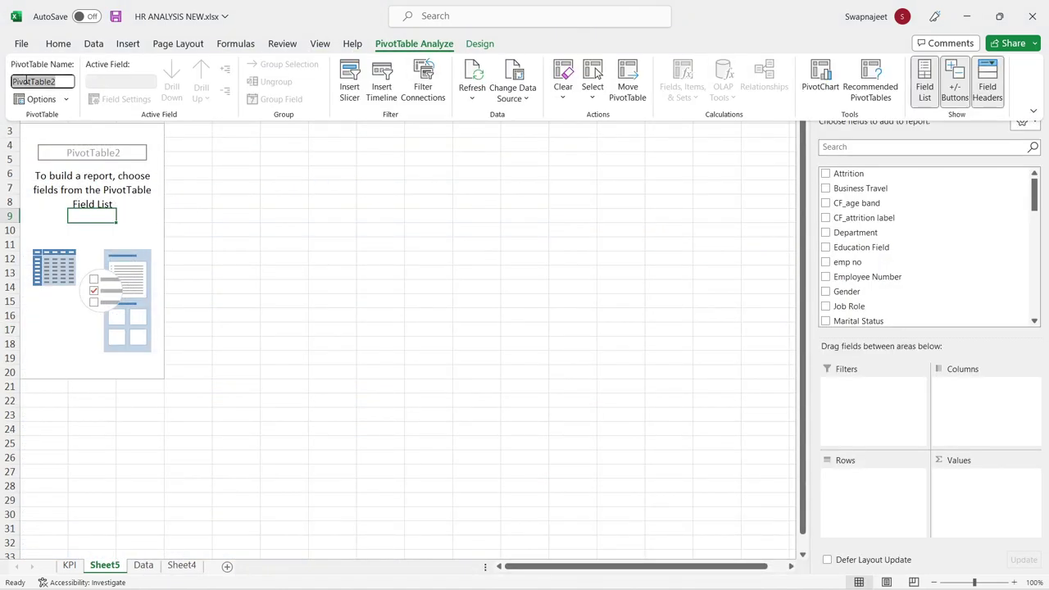
{"action": "type", "text": "Ratin"}
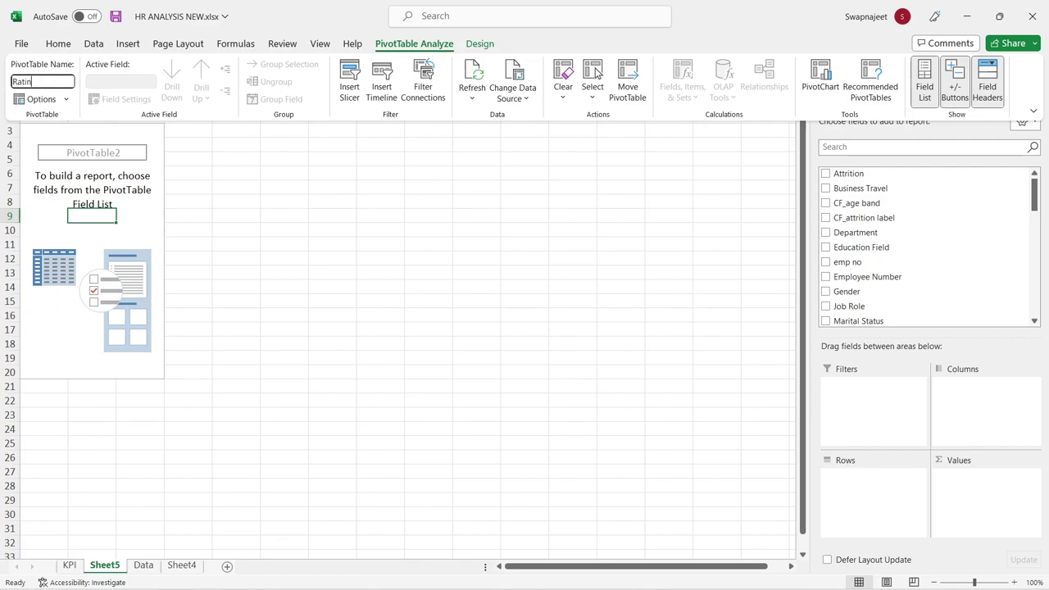
{"action": "type", "text": "g"}
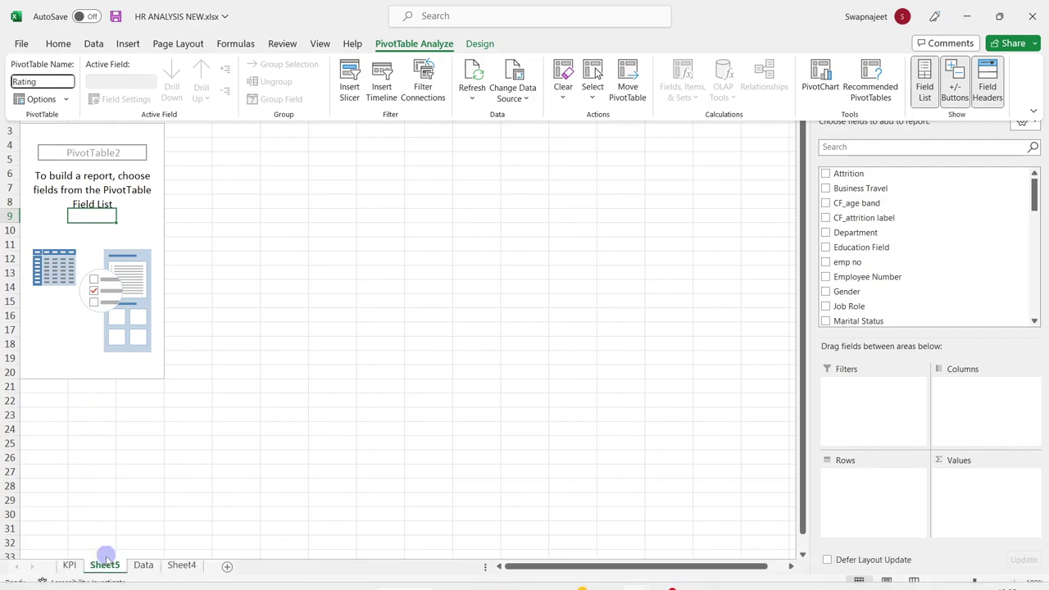
{"action": "left_click", "coordinate": [105, 564]}
{"action": "double_click", "coordinate": [105, 564]}
Finish renaming the new sheet tab to Rating
{"action": "type", "text": "Rat"}
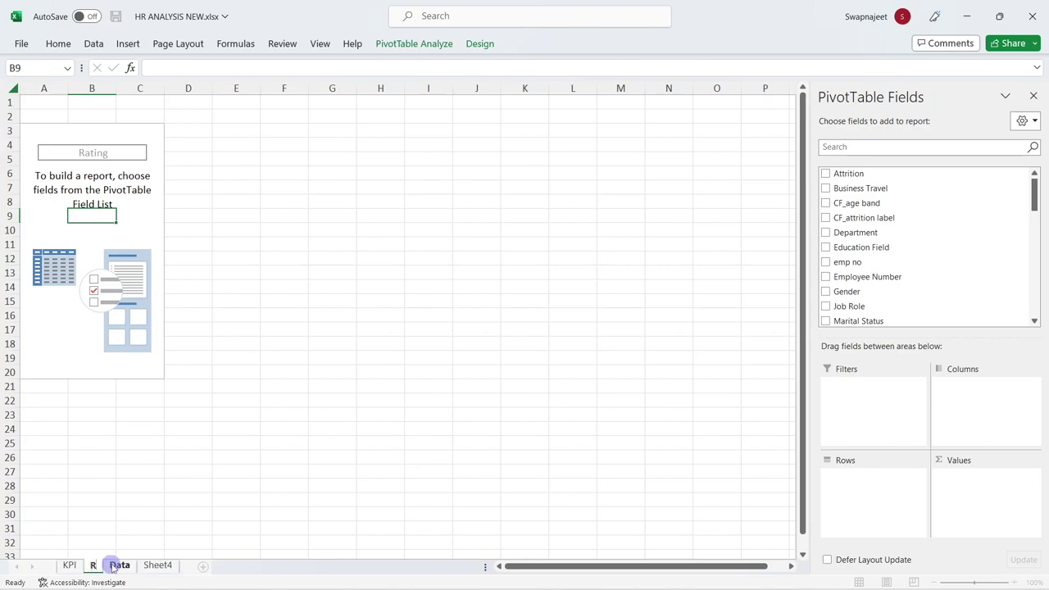
{"action": "type", "text": "ing"}
{"action": "left_click", "coordinate": [136, 510]}
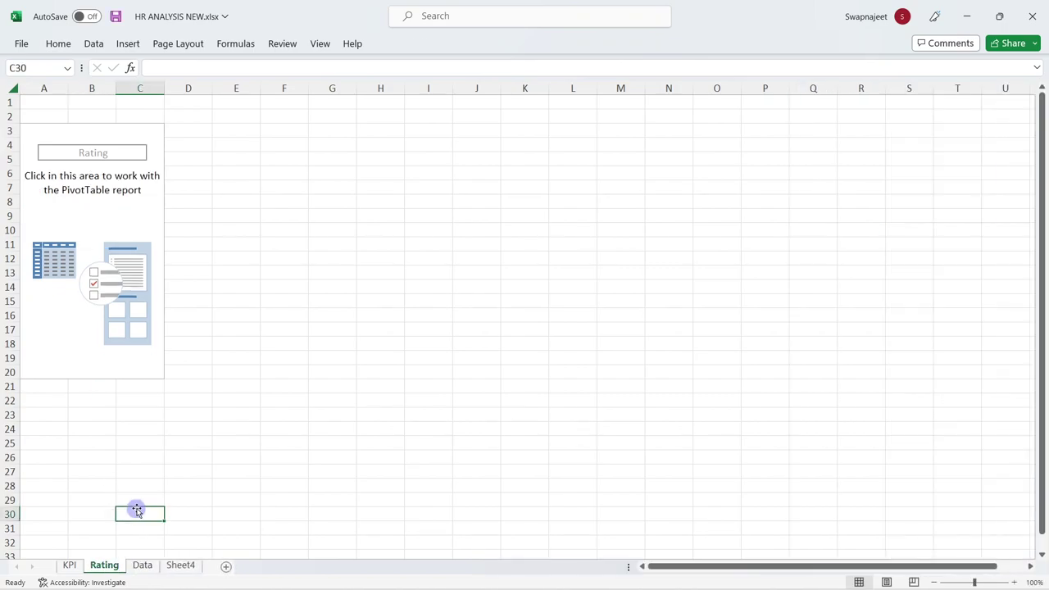
{"action": "left_click", "coordinate": [104, 217]}
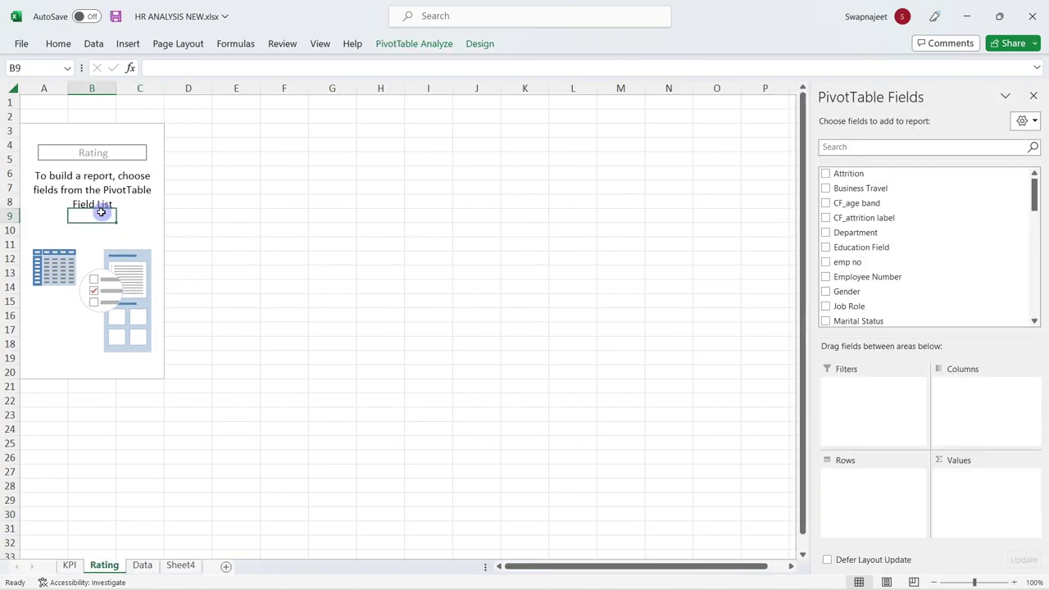
Add Job Satisfaction to the pivot values, summarized as Average (2.6265306122449)
{"action": "left_click", "coordinate": [846, 149]}
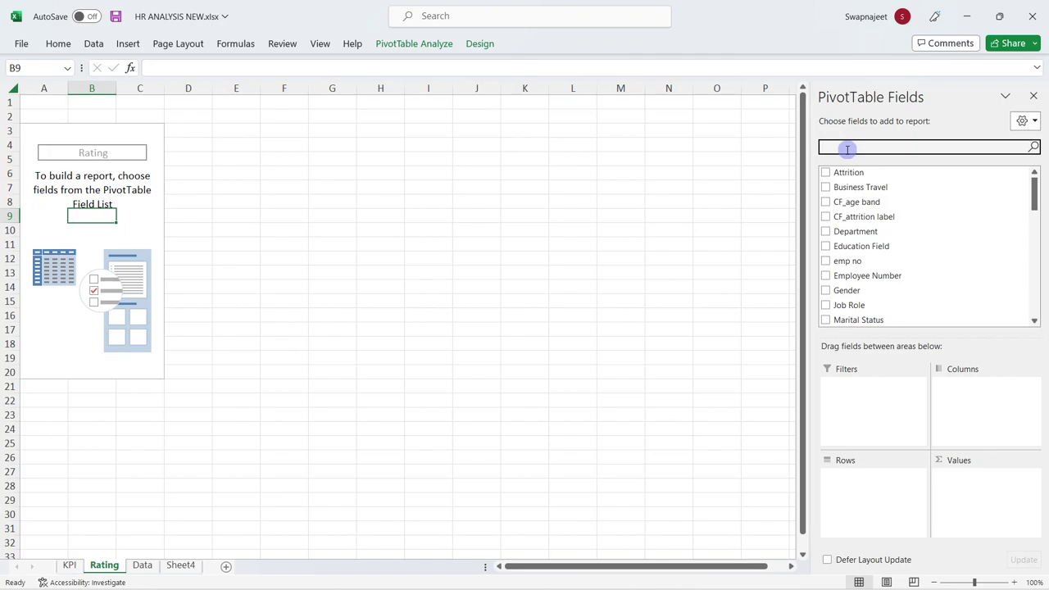
{"action": "type", "text": "job"}
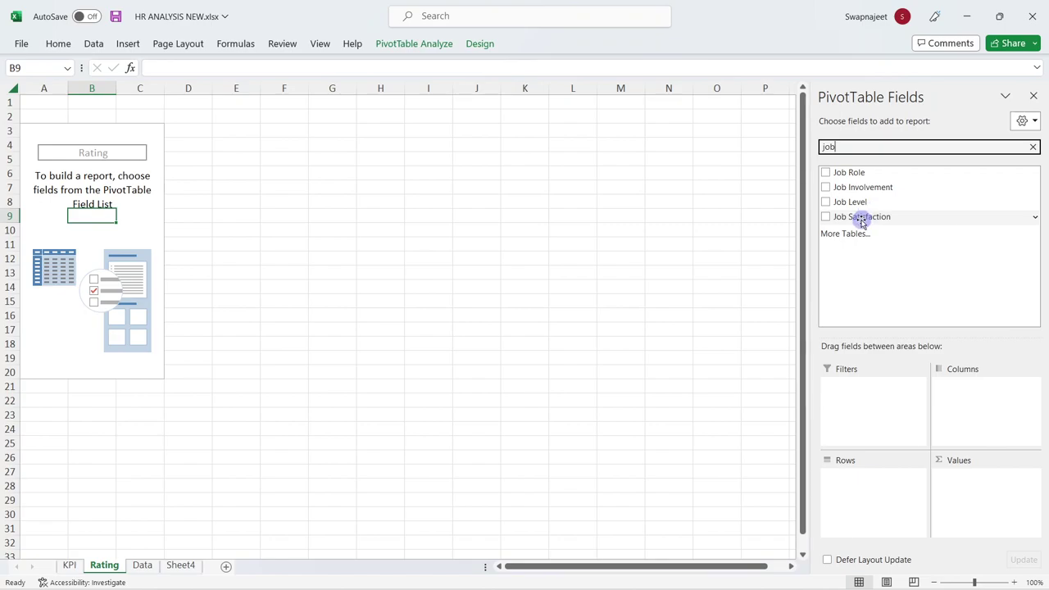
{"action": "left_click_drag", "start_coordinate": [867, 215], "coordinate": [981, 474]}
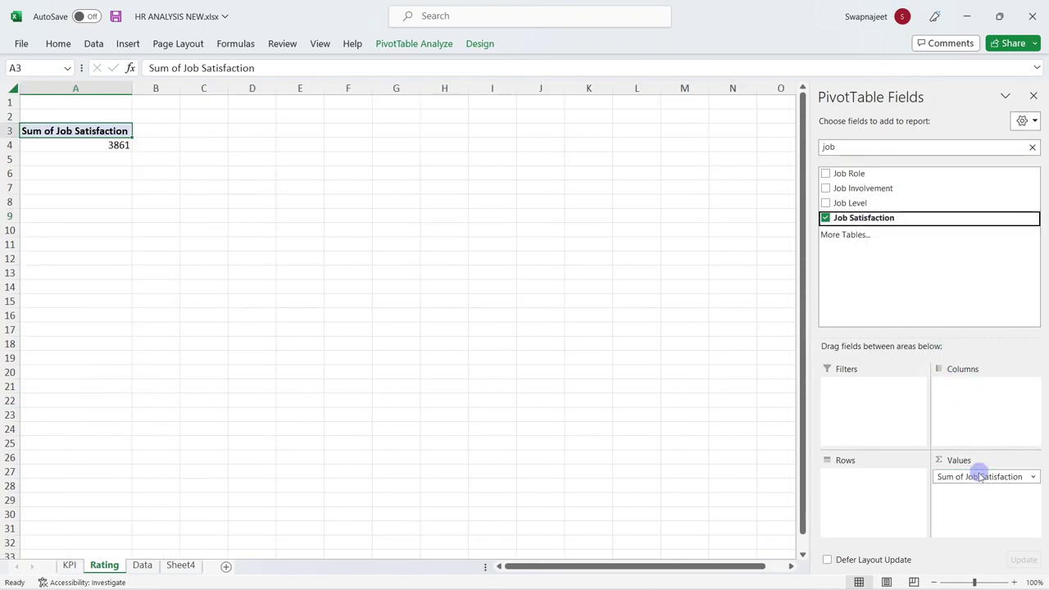
{"action": "left_click", "coordinate": [1029, 478]}
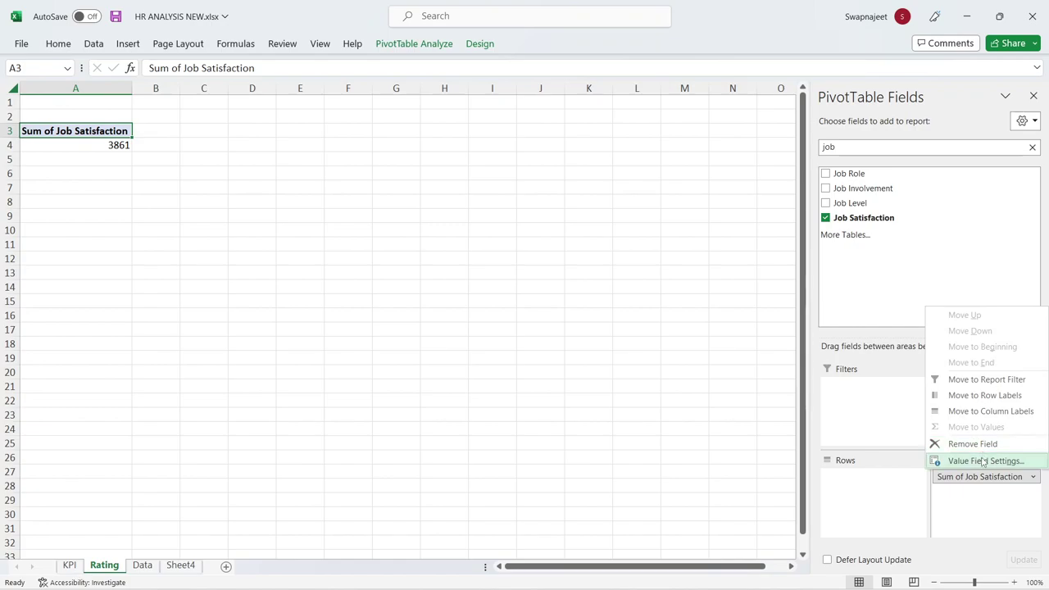
{"action": "left_click", "coordinate": [984, 461]}
{"action": "left_click", "coordinate": [753, 339]}
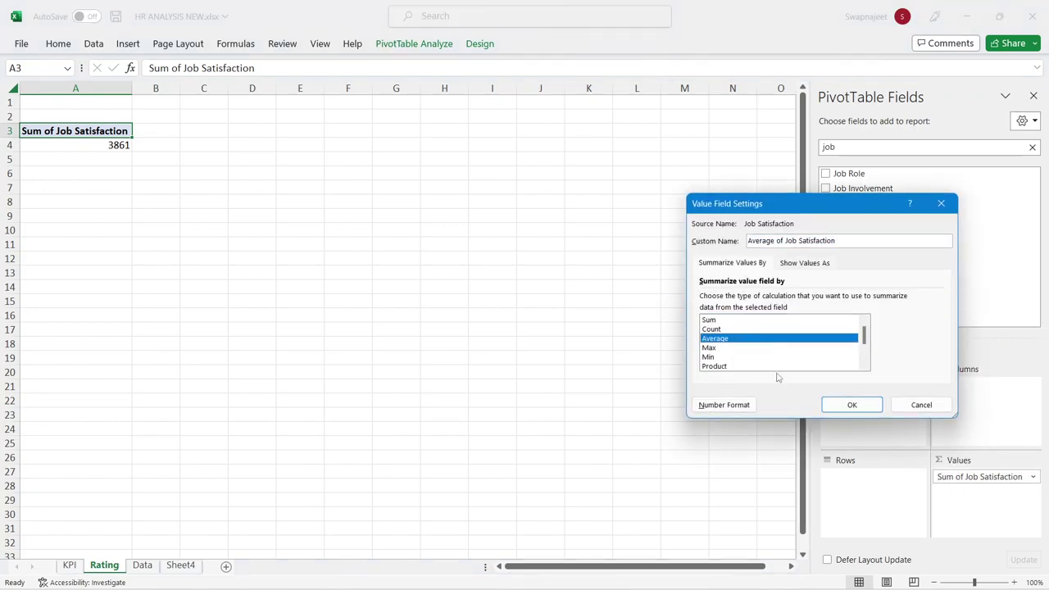
{"action": "left_click", "coordinate": [852, 405]}
{"action": "left_click", "coordinate": [113, 149]}
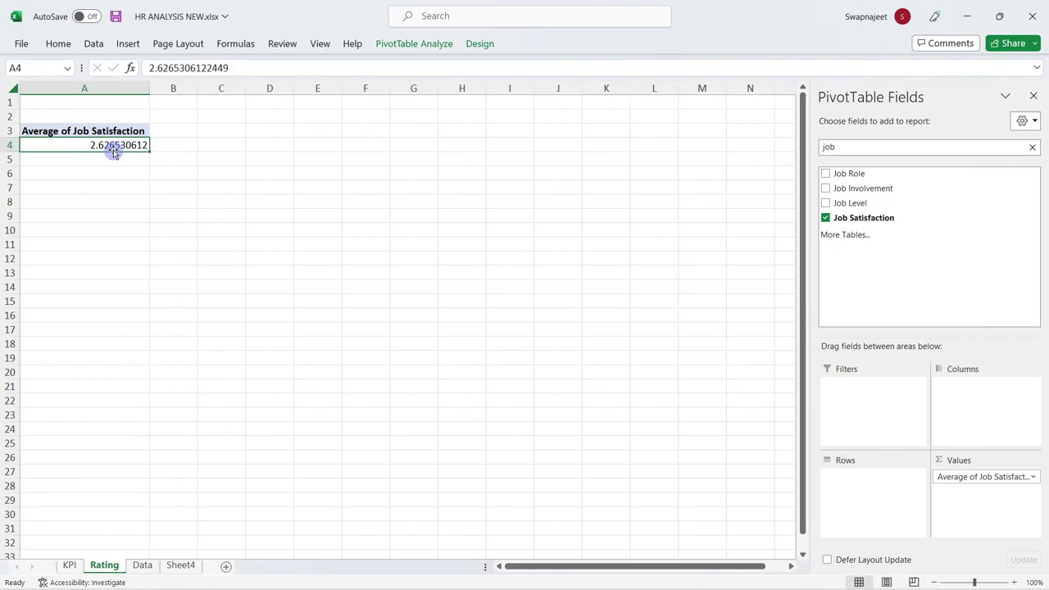
Decrease the decimals on A4 until the average job satisfaction displays as 2.6
{"action": "left_click", "coordinate": [55, 45]}
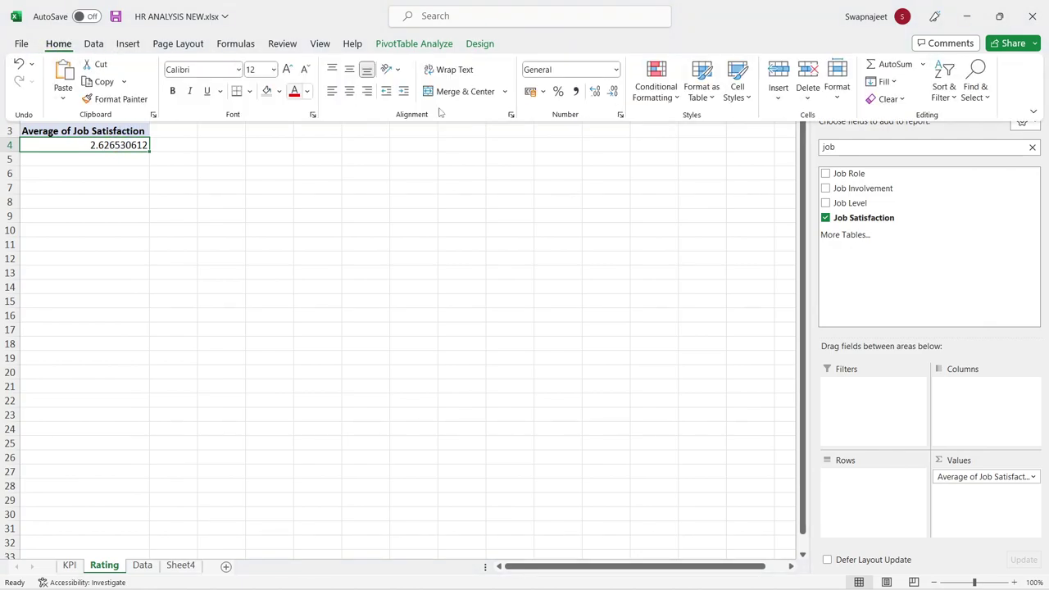
{"action": "left_click", "coordinate": [612, 92]}
{"action": "left_click", "coordinate": [612, 92]}
{"action": "left_click", "coordinate": [611, 91]}
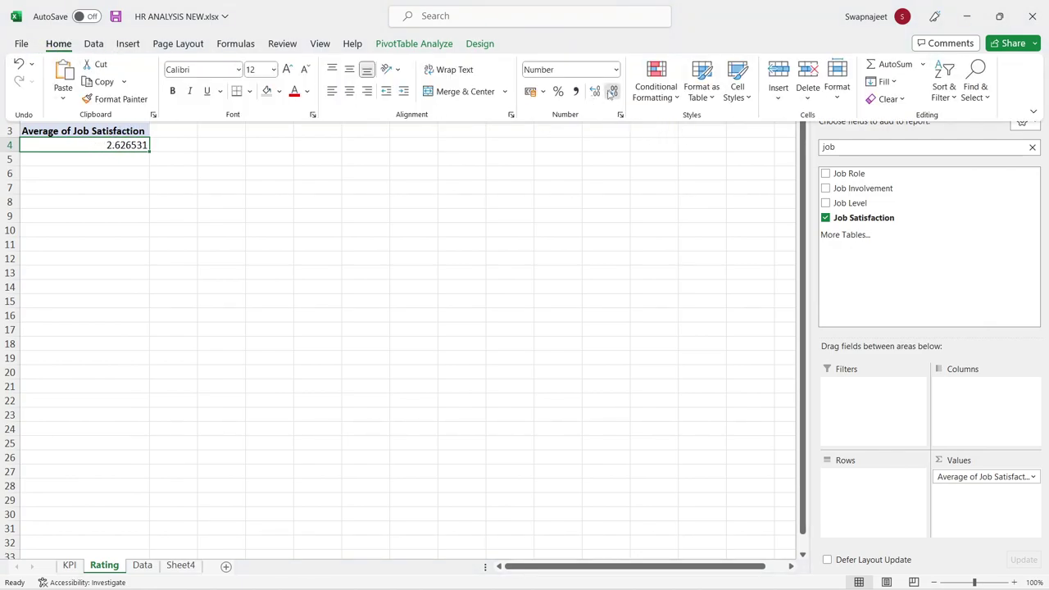
{"action": "left_click", "coordinate": [612, 92]}
{"action": "left_click", "coordinate": [612, 92]}
{"action": "left_click", "coordinate": [612, 92]}
{"action": "left_click", "coordinate": [611, 92]}
{"action": "left_click", "coordinate": [612, 92]}
{"action": "left_click", "coordinate": [546, 222]}
{"action": "left_click", "coordinate": [557, 216]}
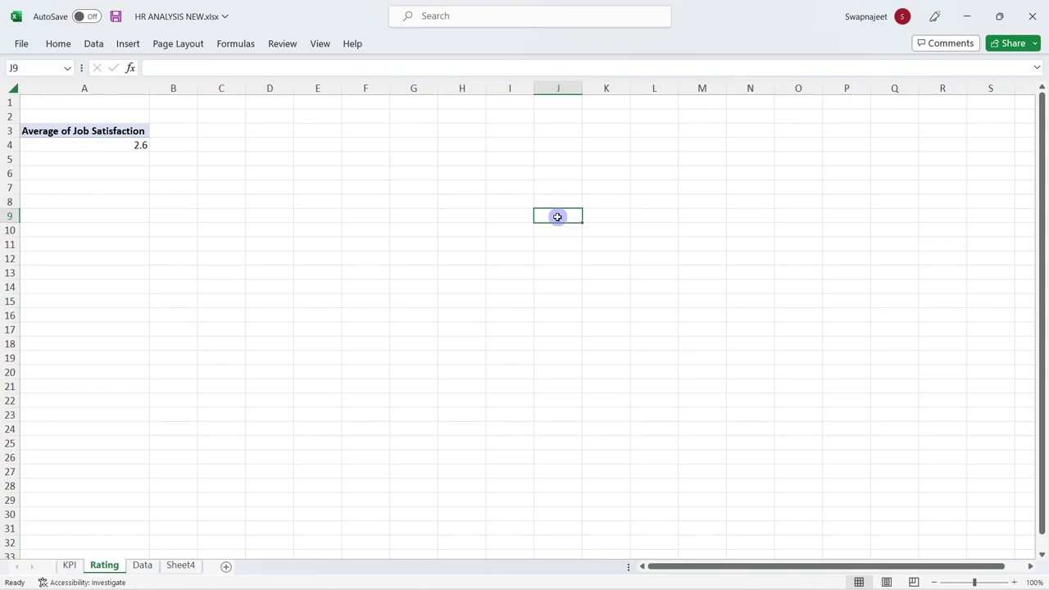
{"action": "left_click", "coordinate": [187, 172]}
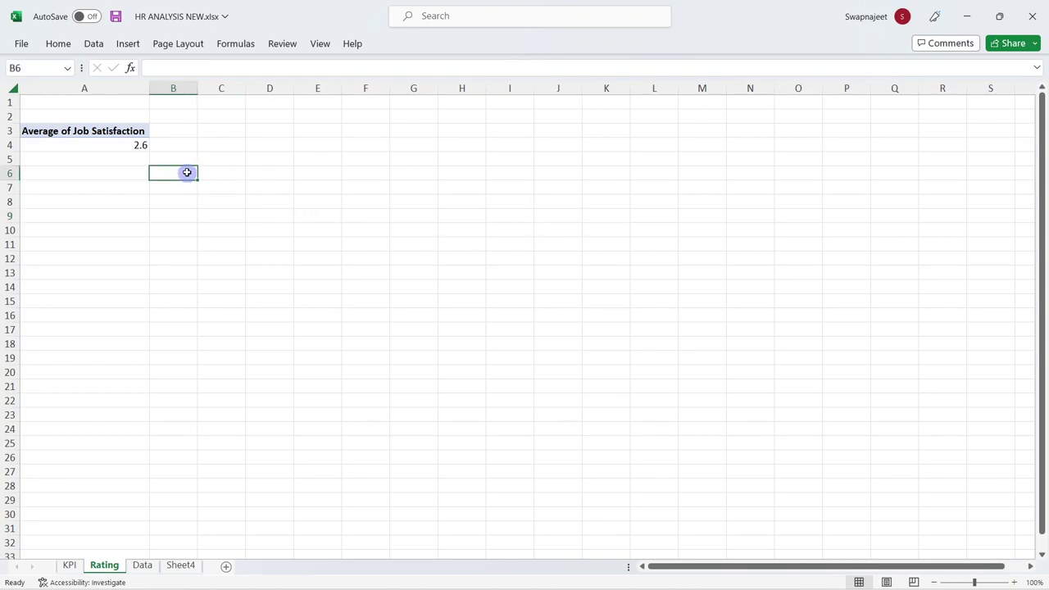
{"action": "left_click", "coordinate": [123, 174]}
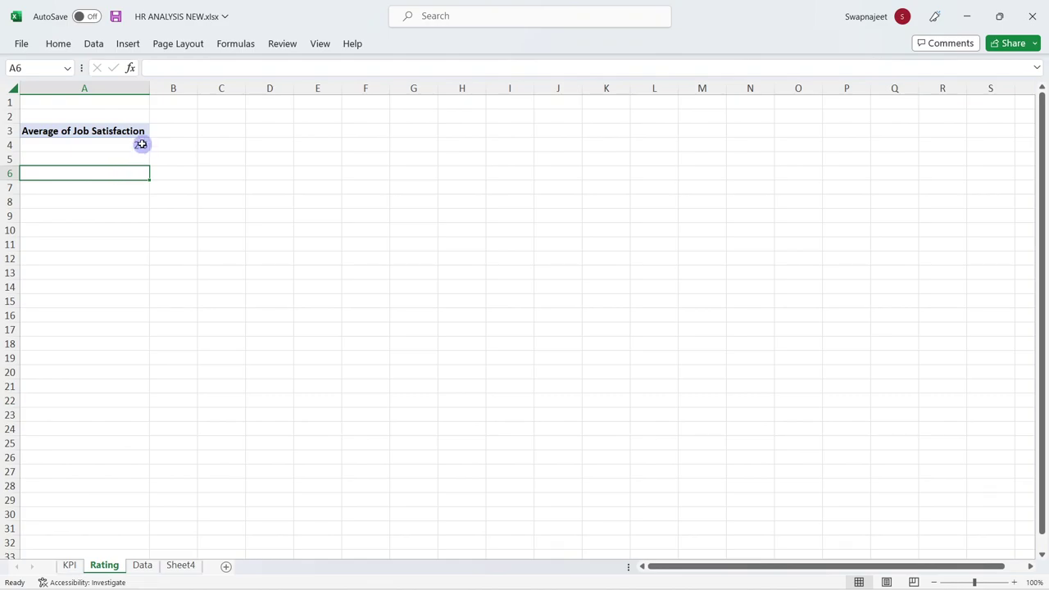
Enter the labels Rating and Balance Rating in A6 and A7
{"action": "left_click", "coordinate": [141, 145]}
{"action": "left_click", "coordinate": [132, 173]}
{"action": "type", "text": "Rat"}
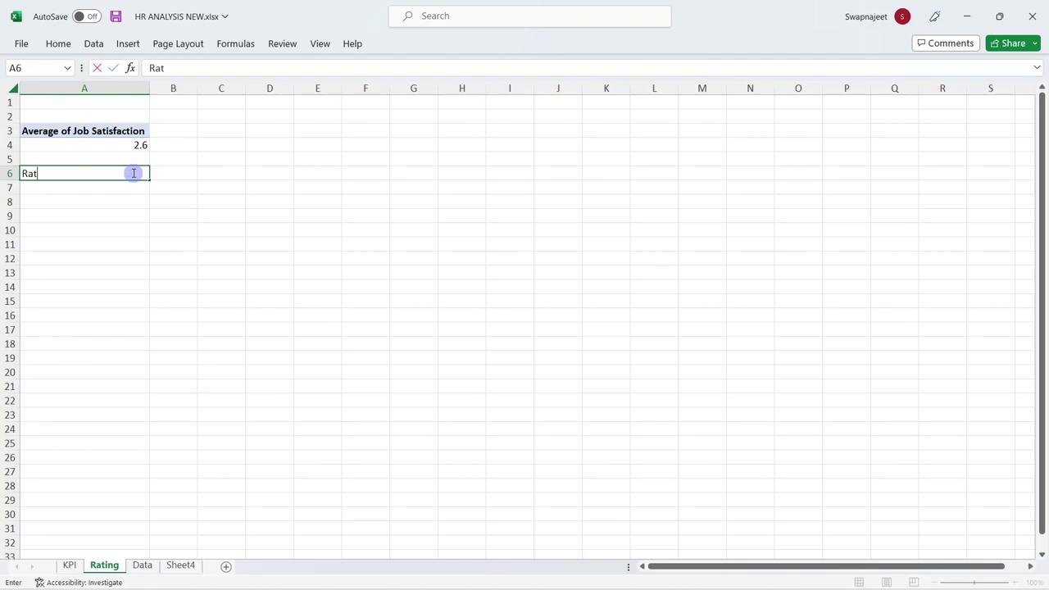
{"action": "type", "text": "ing"}
{"action": "key", "text": "Return"}
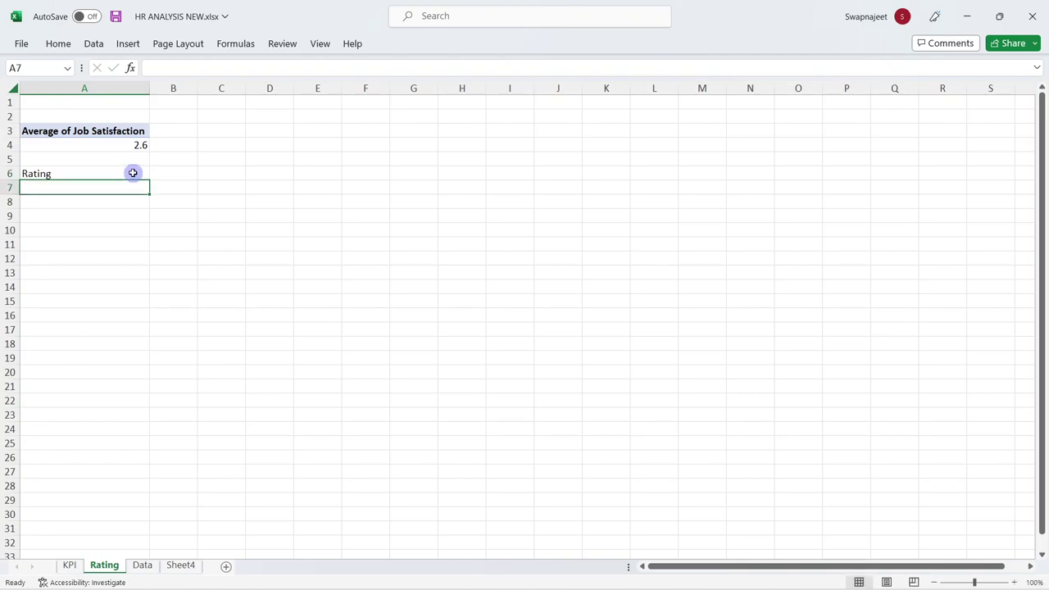
{"action": "type", "text": "Totla"}
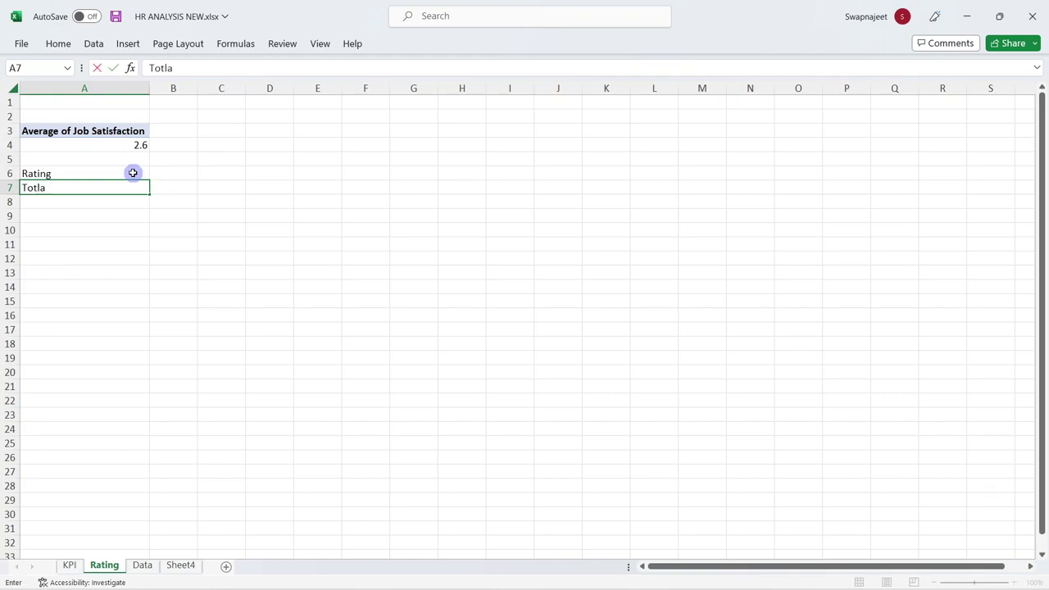
{"action": "key", "text": "BackSpace"}
{"action": "key", "text": "BackSpace"}
{"action": "key", "text": "BackSpace"}
{"action": "key", "text": "BackSpace"}
{"action": "key", "text": "BackSpace"}
{"action": "type", "text": "Remaini"}
{"action": "key", "text": "BackSpace"}
{"action": "key", "text": "BackSpace"}
{"action": "key", "text": "BackSpace"}
{"action": "key", "text": "BackSpace"}
{"action": "key", "text": "BackSpace"}
{"action": "key", "text": "BackSpace"}
{"action": "type", "text": "Balance Rati"}
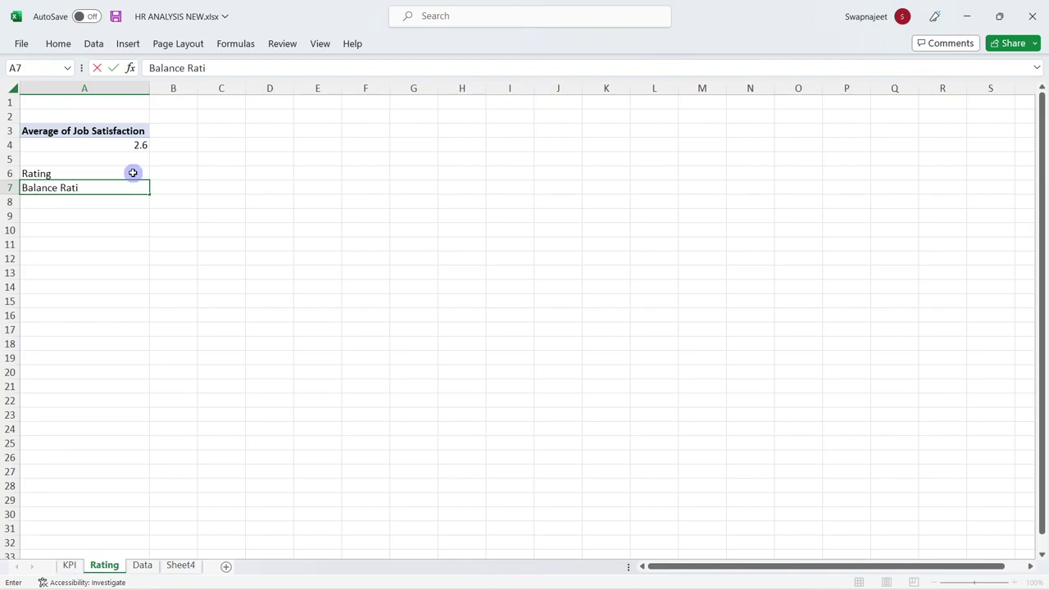
{"action": "type", "text": "ng"}
{"action": "left_click", "coordinate": [169, 254]}
Link B6 to the pivot average via GETPIVOTDATA and set B7 to =4-B6
{"action": "left_click", "coordinate": [175, 174]}
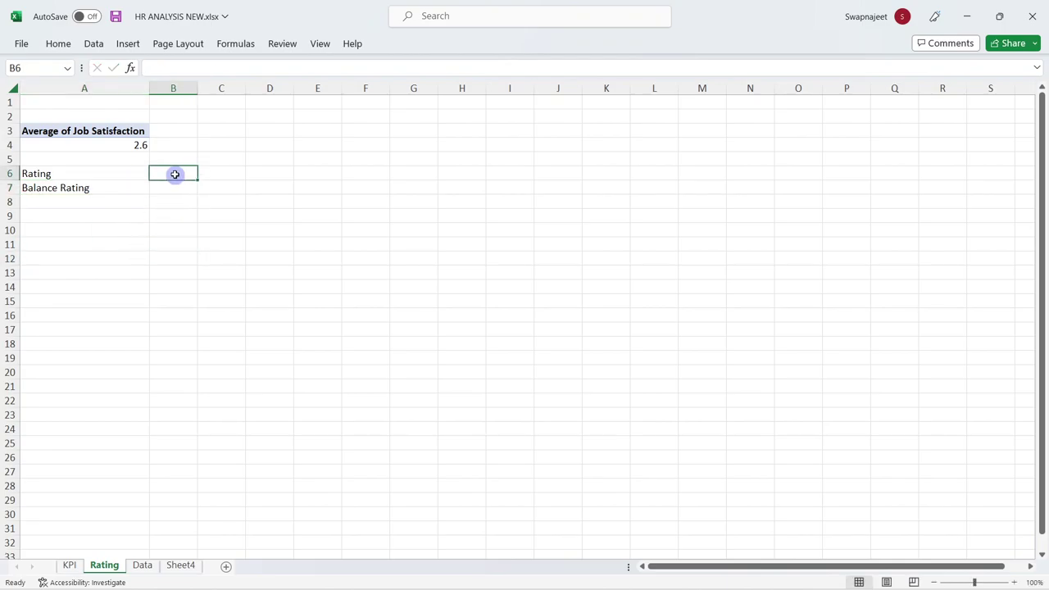
{"action": "type", "text": "="}
{"action": "left_click", "coordinate": [141, 146]}
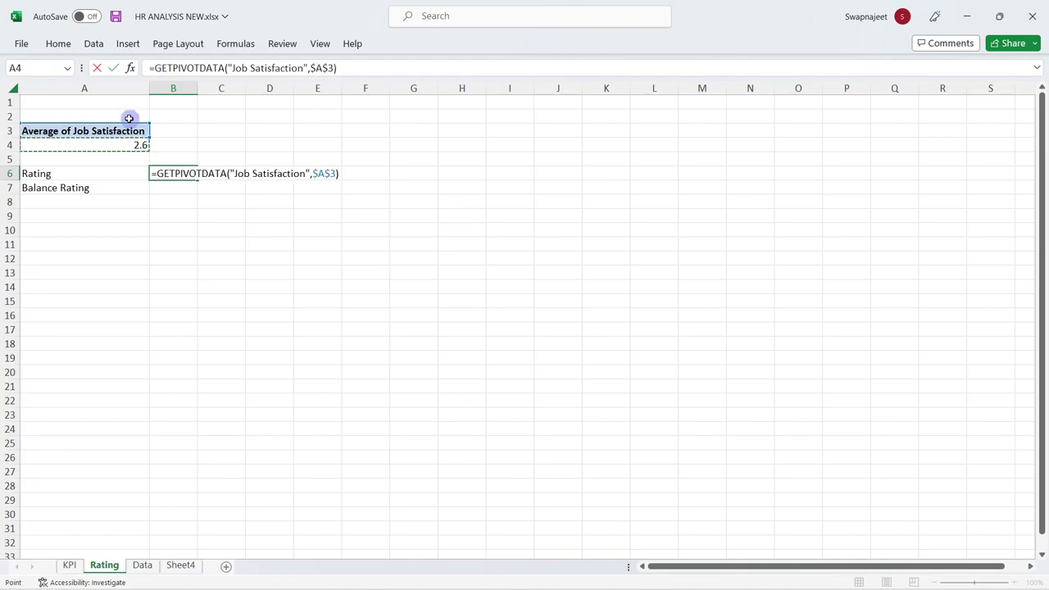
{"action": "key", "text": "Return"}
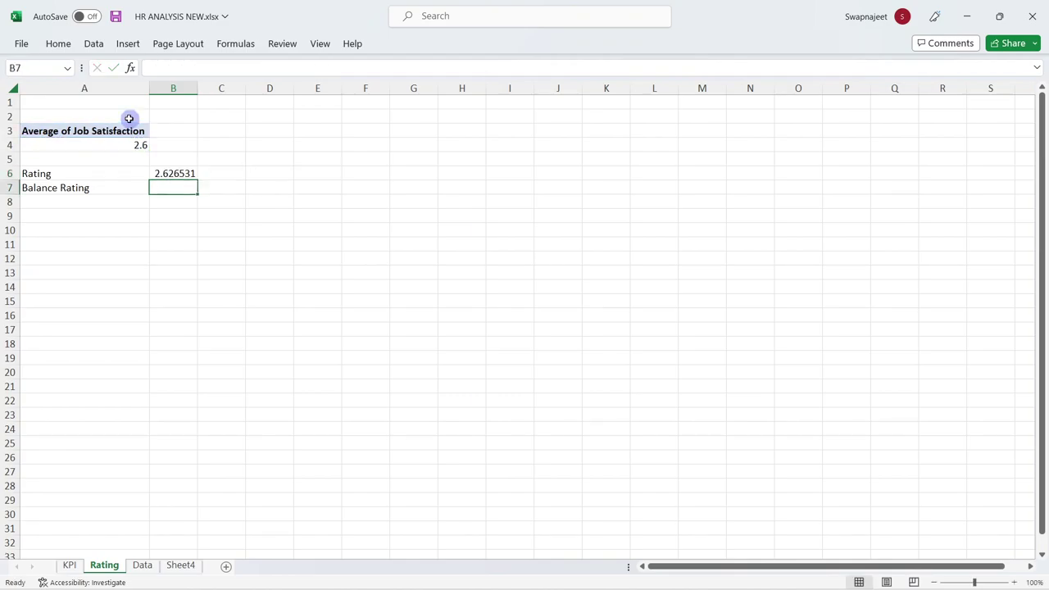
{"action": "type", "text": "=4-"}
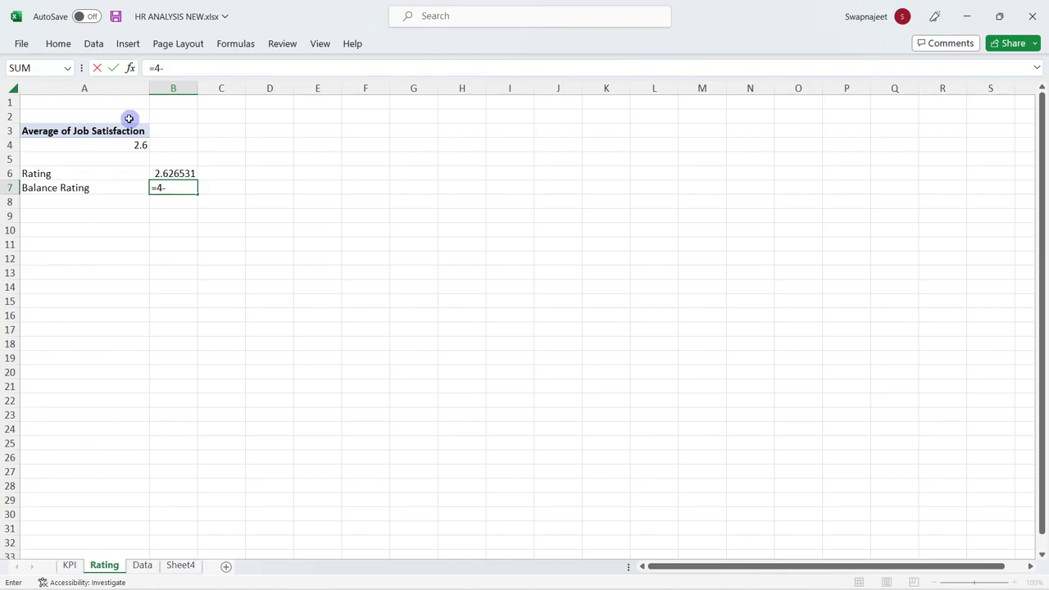
{"action": "left_click", "coordinate": [164, 174]}
{"action": "key", "text": "Return"}
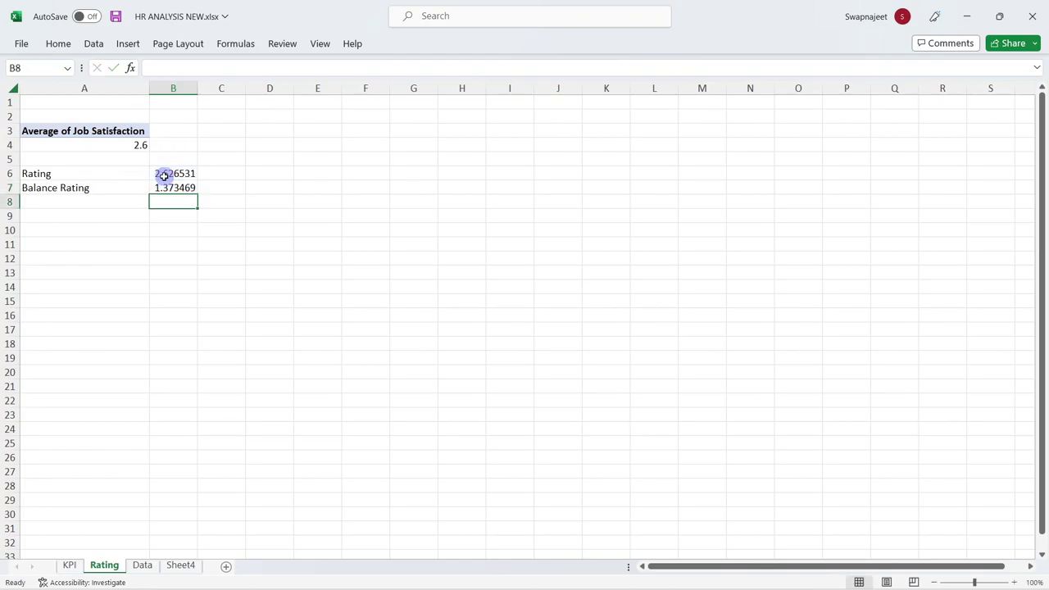
{"action": "left_click", "coordinate": [206, 228]}
Format B6:B7 to one decimal, showing 2.6 and 1.4
{"action": "left_click_drag", "start_coordinate": [183, 172], "coordinate": [180, 188]}
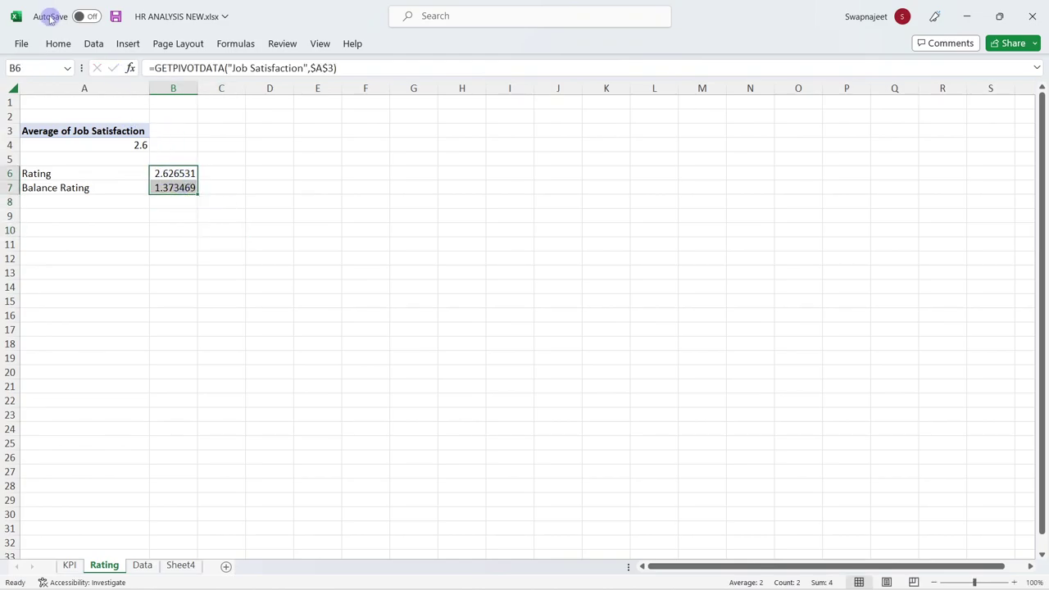
{"action": "left_click", "coordinate": [56, 44]}
{"action": "double_click", "coordinate": [596, 92]}
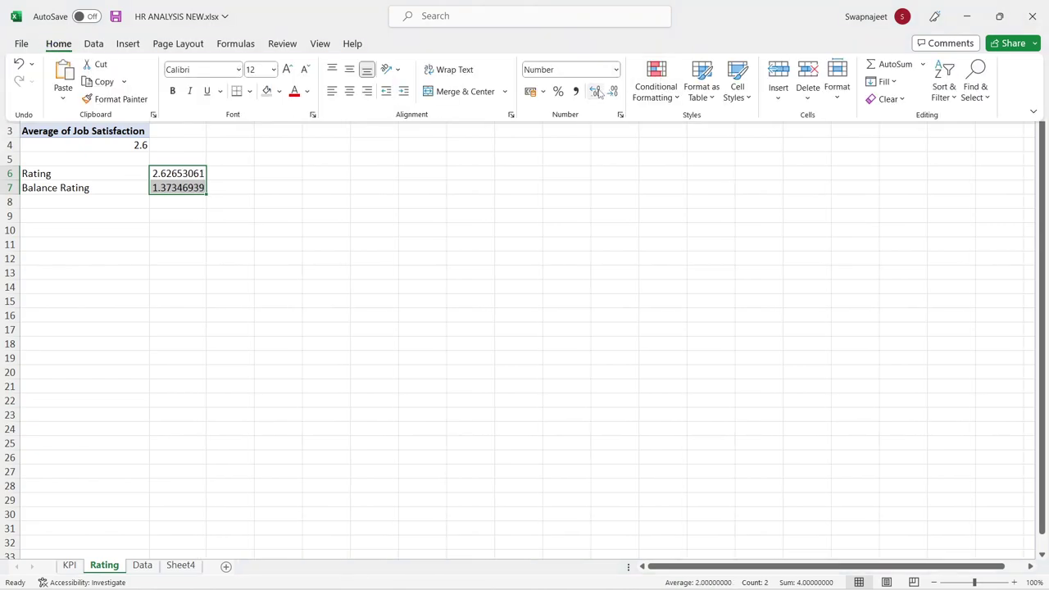
{"action": "left_click", "coordinate": [612, 91]}
{"action": "left_click", "coordinate": [612, 91]}
{"action": "left_click", "coordinate": [612, 91]}
{"action": "left_click", "coordinate": [613, 91]}
{"action": "left_click", "coordinate": [612, 91]}
{"action": "left_click", "coordinate": [612, 91]}
{"action": "left_click", "coordinate": [612, 91]}
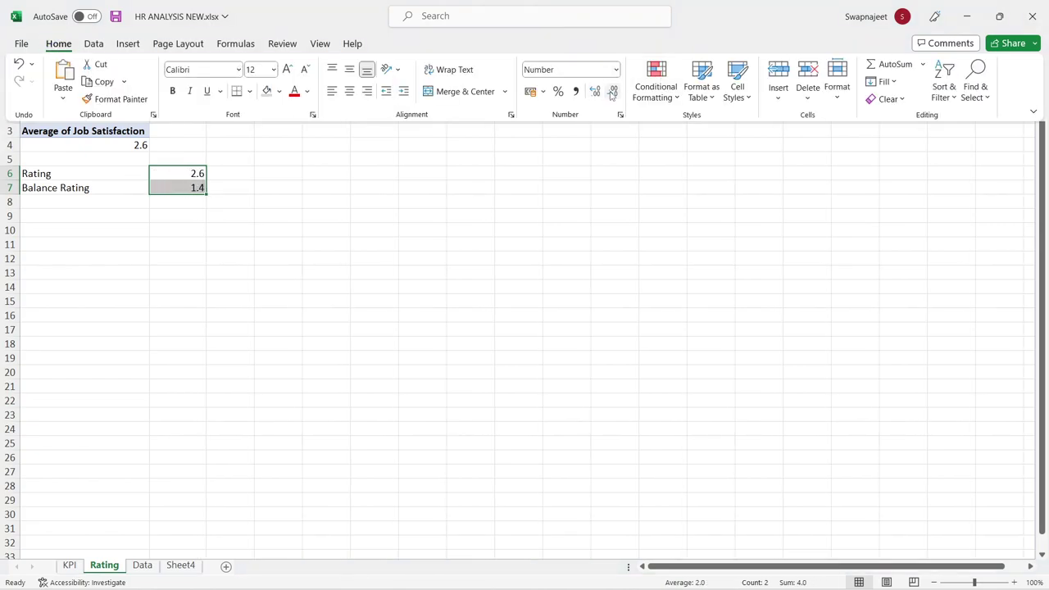
{"action": "left_click", "coordinate": [440, 343]}
{"action": "left_click", "coordinate": [274, 271]}
{"action": "double_click", "coordinate": [196, 174]}
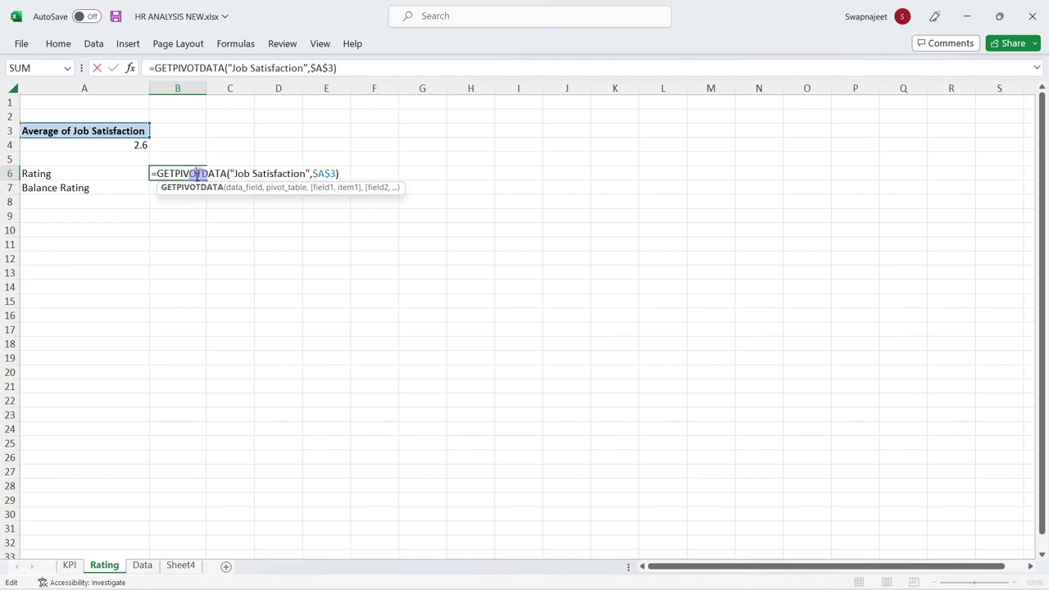
{"action": "left_click", "coordinate": [218, 215]}
{"action": "left_click_drag", "start_coordinate": [196, 173], "coordinate": [196, 188]}
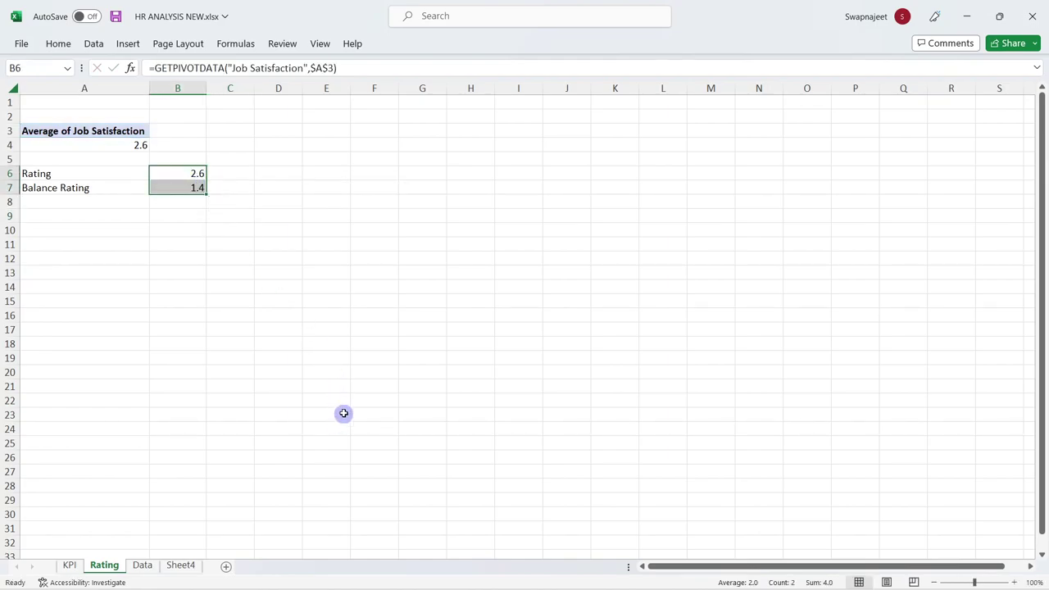
{"action": "left_click", "coordinate": [344, 413]}
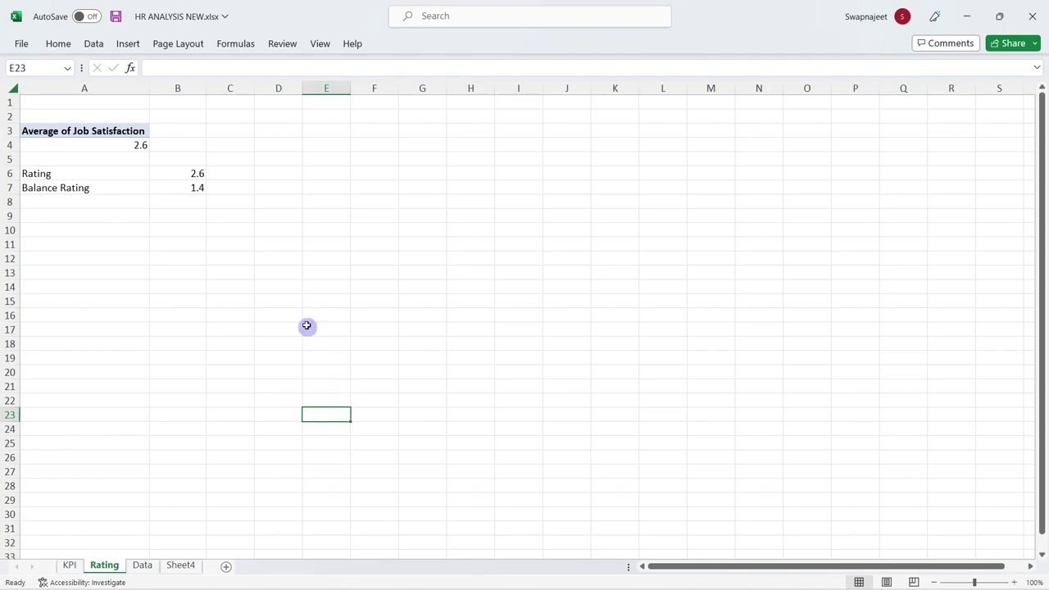
Enter =B6/4 in C6 and fill it down to C7, giving 0.656633 and 0.343367
{"action": "left_click", "coordinate": [245, 173]}
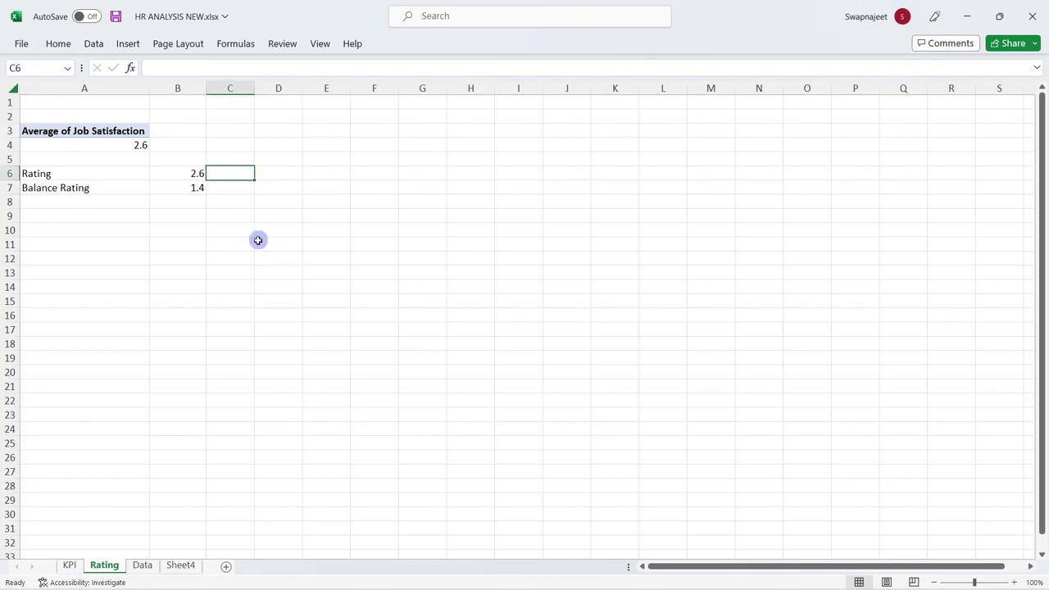
{"action": "type", "text": "="}
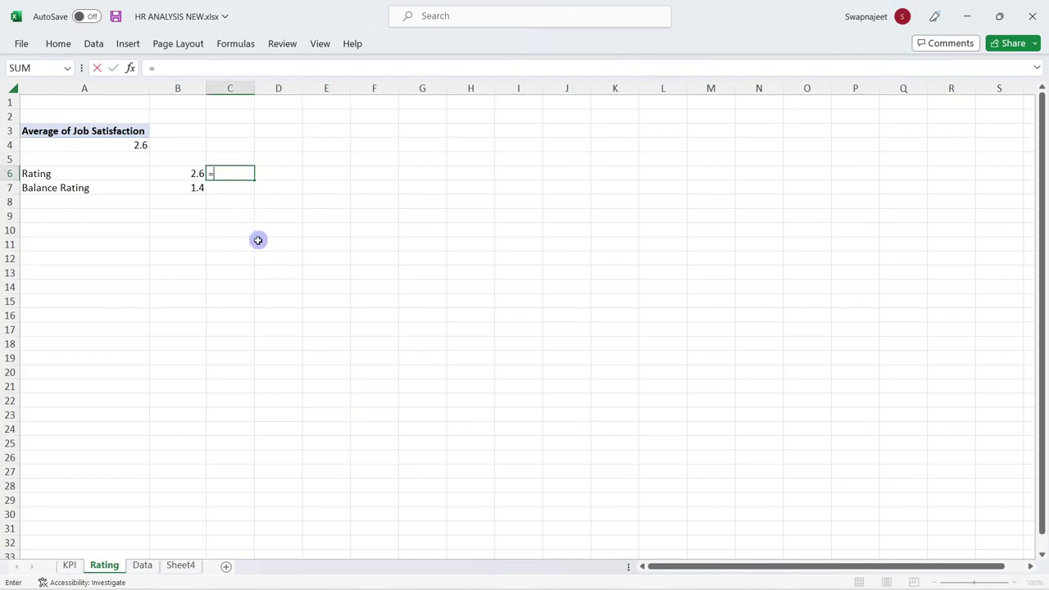
{"action": "left_click", "coordinate": [193, 175]}
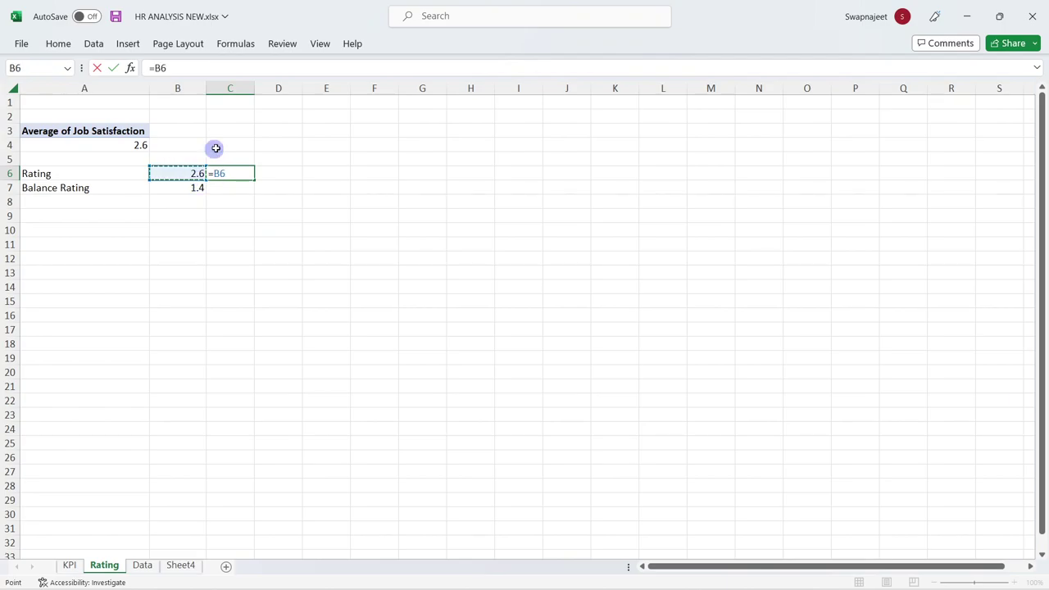
{"action": "type", "text": "/4"}
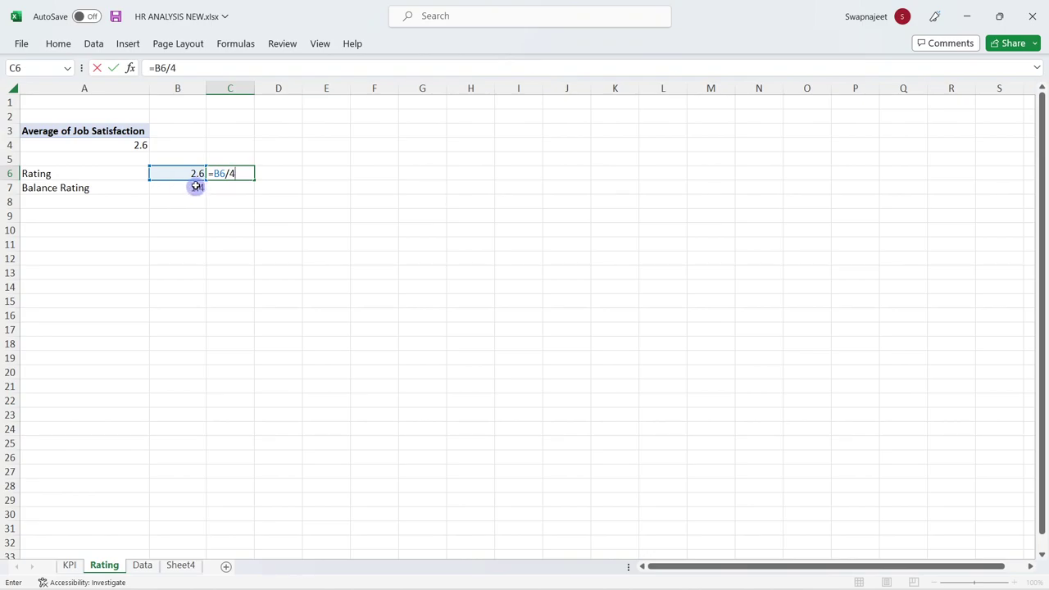
{"action": "key", "text": "Return"}
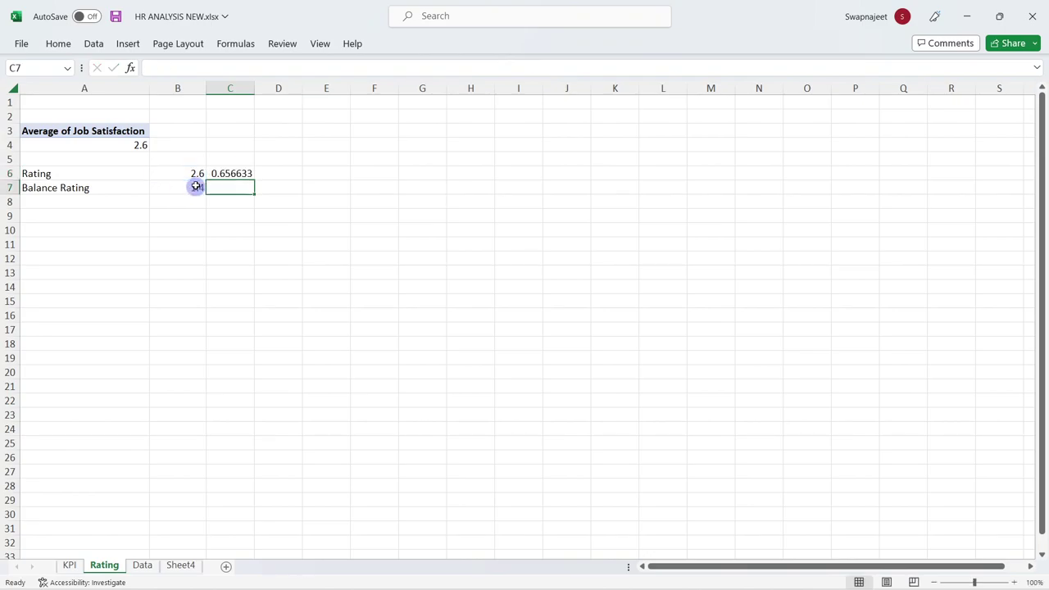
{"action": "left_click", "coordinate": [246, 176]}
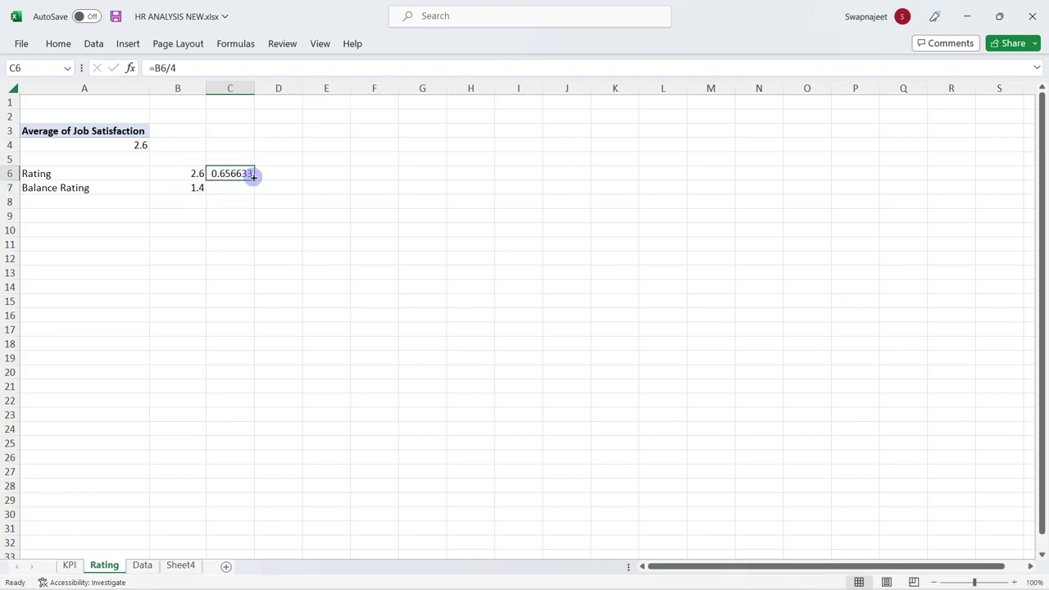
{"action": "left_click_drag", "start_coordinate": [251, 175], "coordinate": [257, 193]}
{"action": "left_click", "coordinate": [252, 232]}
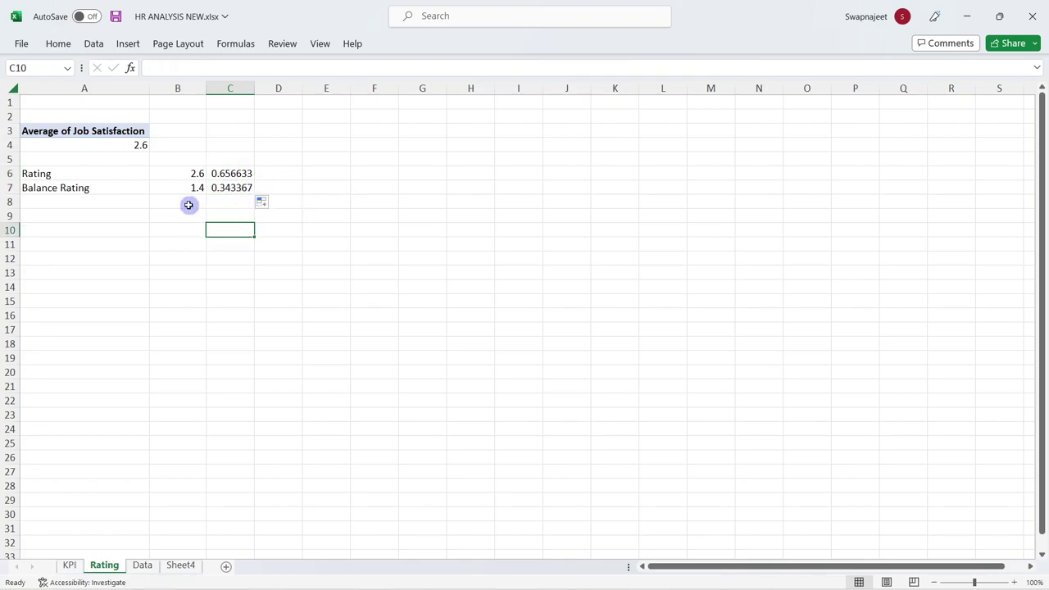
Verify the C6 and C7 formulas and select the two proportions
{"action": "left_click", "coordinate": [215, 174]}
{"action": "left_click", "coordinate": [219, 187]}
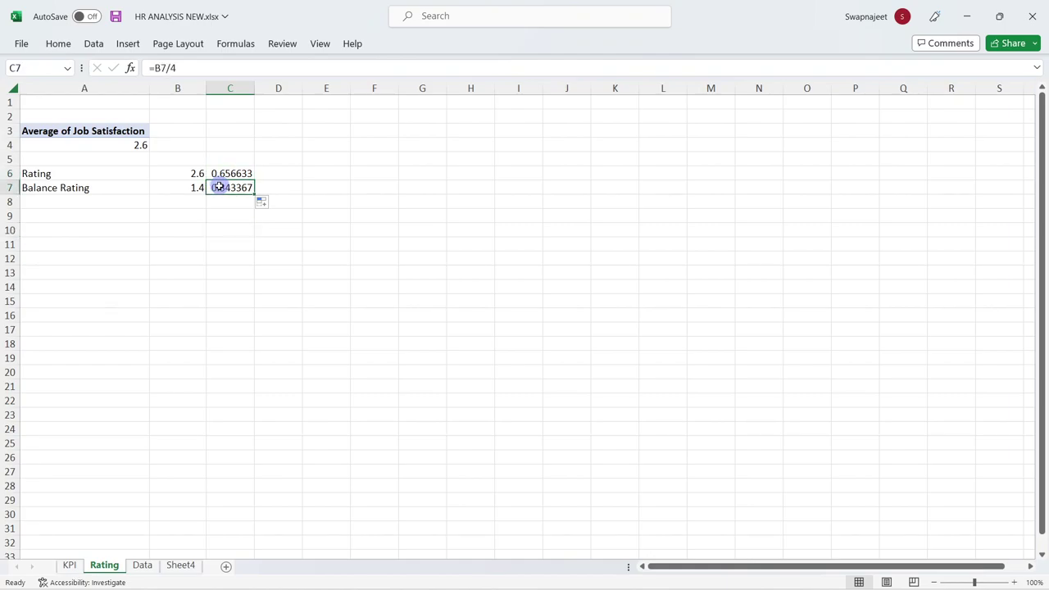
{"action": "left_click", "coordinate": [205, 216]}
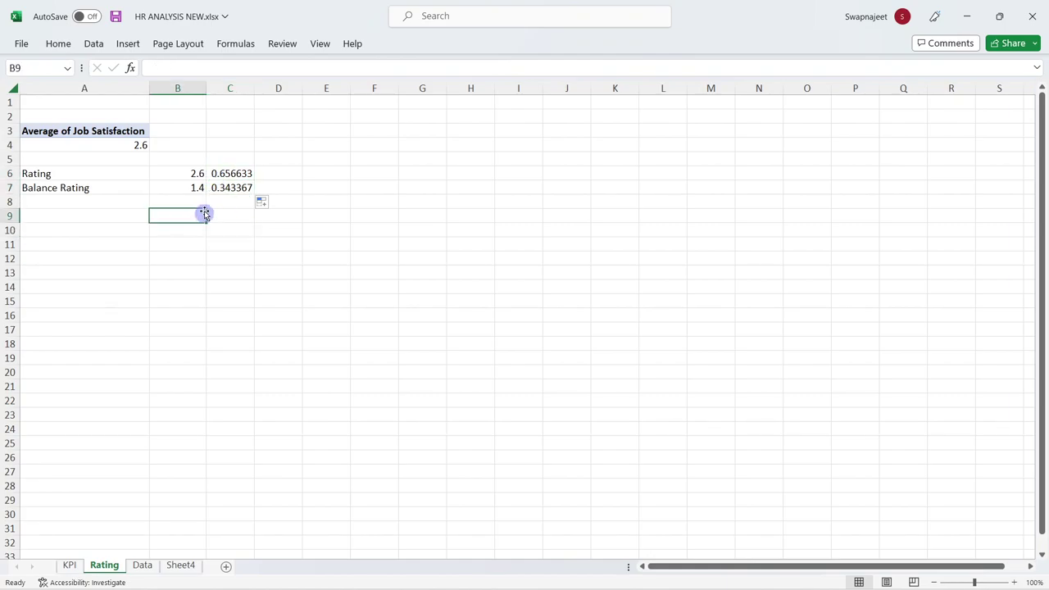
{"action": "left_click", "coordinate": [244, 182]}
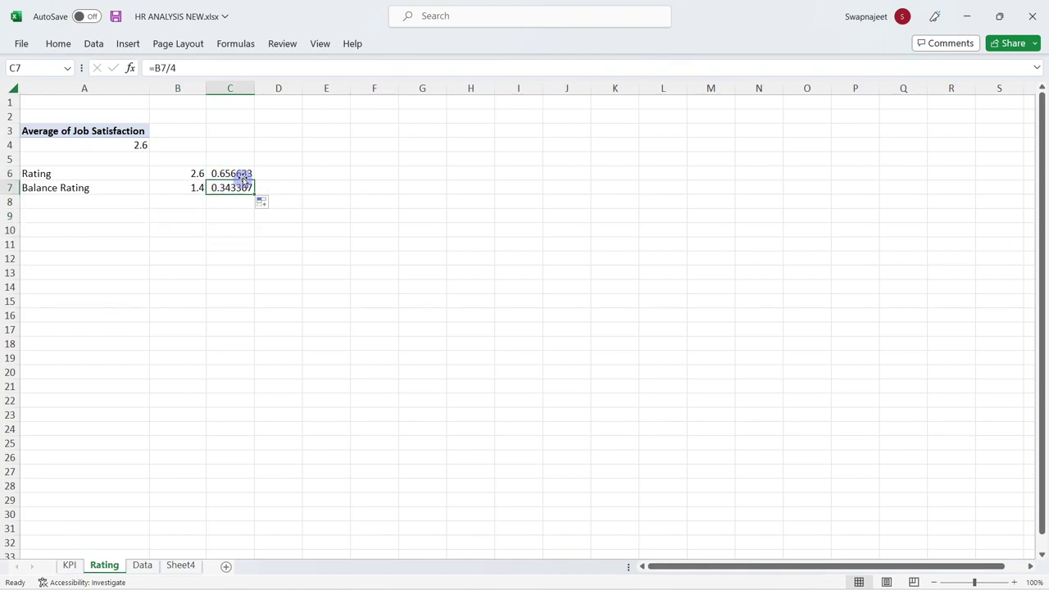
{"action": "left_click", "coordinate": [235, 172]}
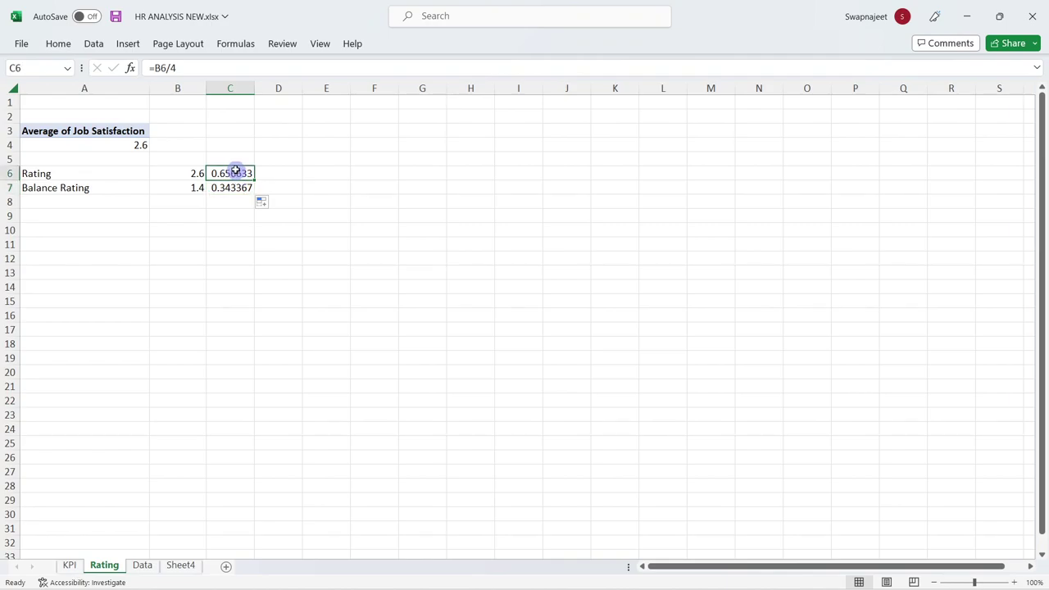
{"action": "left_click", "coordinate": [232, 189]}
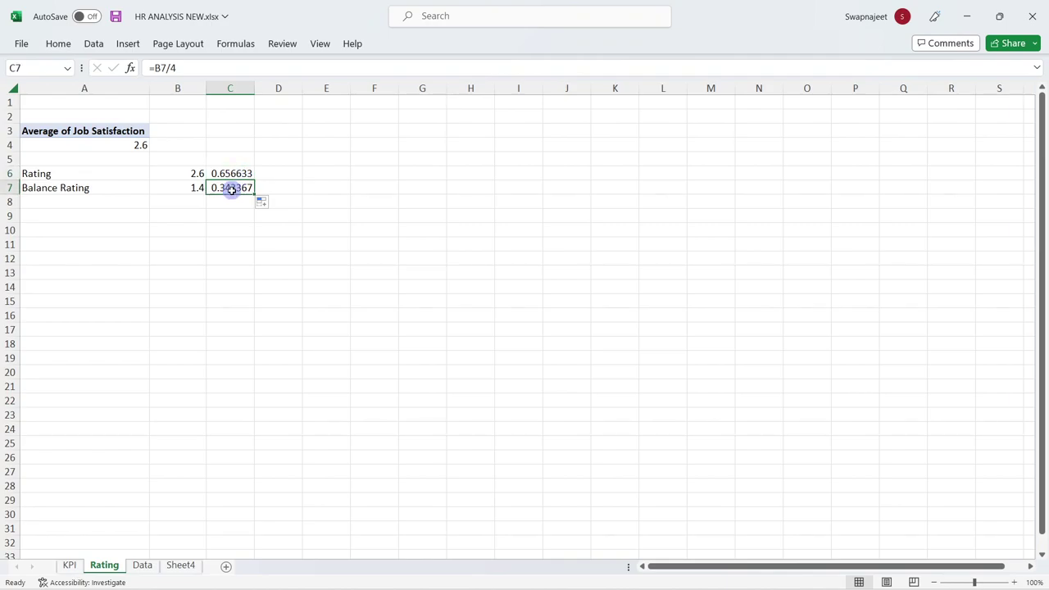
{"action": "left_click", "coordinate": [218, 256]}
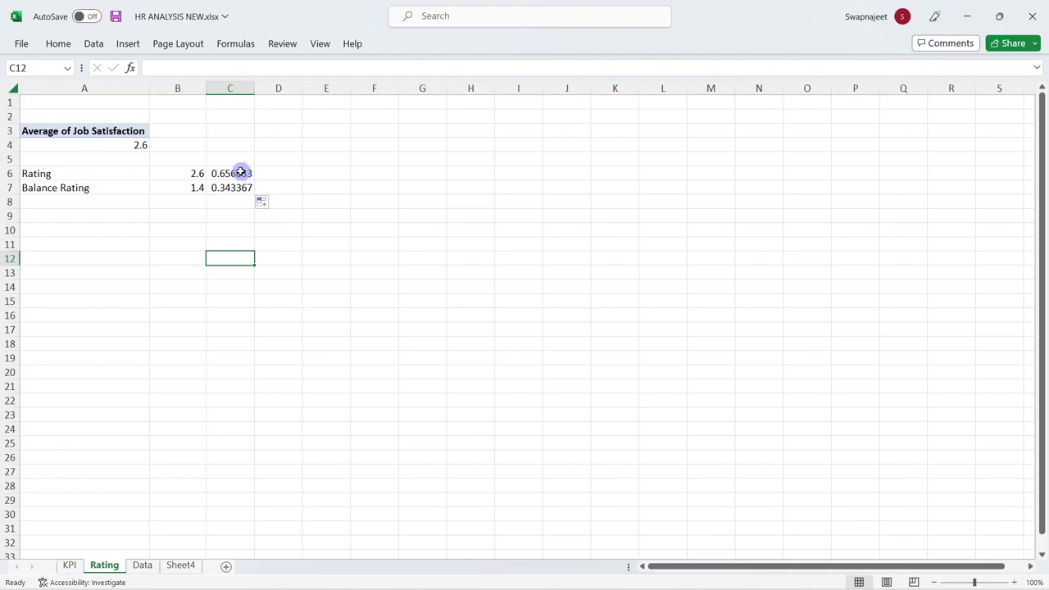
{"action": "left_click_drag", "start_coordinate": [242, 174], "coordinate": [236, 187]}
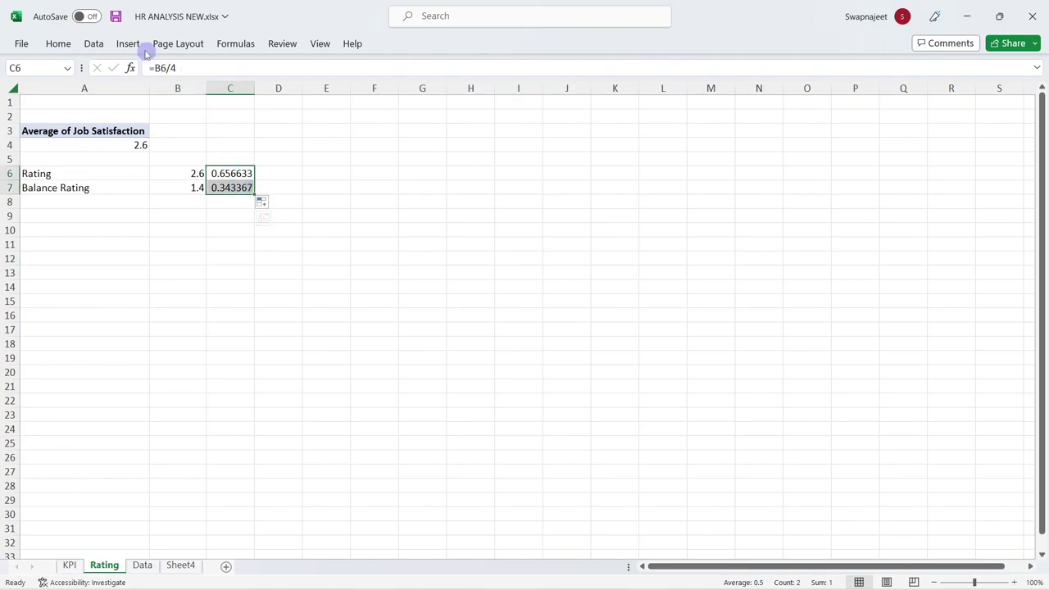
Insert a doughnut chart of the C6:C7 proportions
{"action": "left_click", "coordinate": [131, 44]}
{"action": "left_click", "coordinate": [379, 99]}
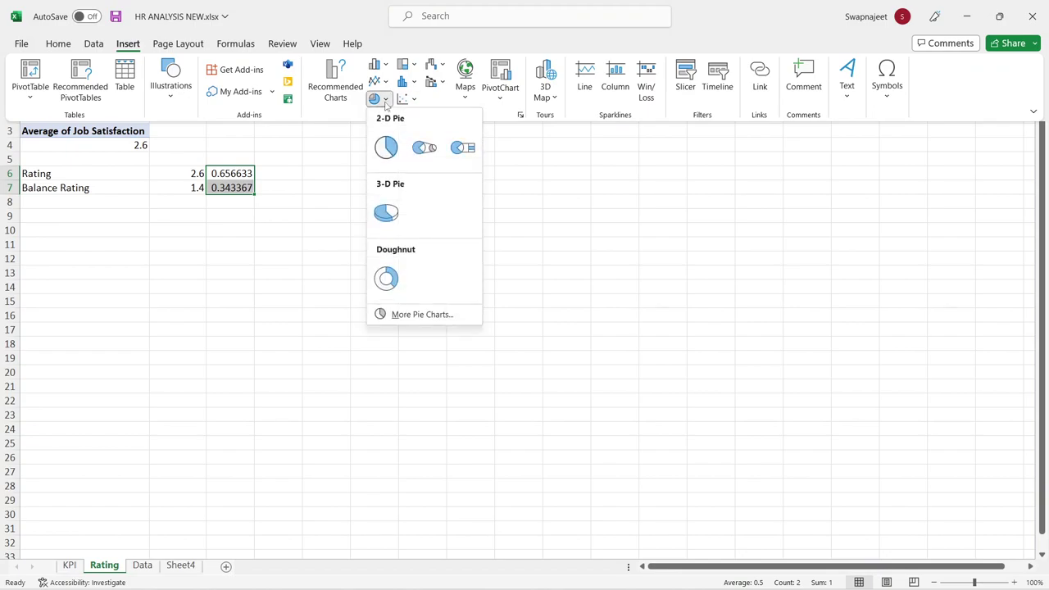
{"action": "left_click", "coordinate": [388, 276]}
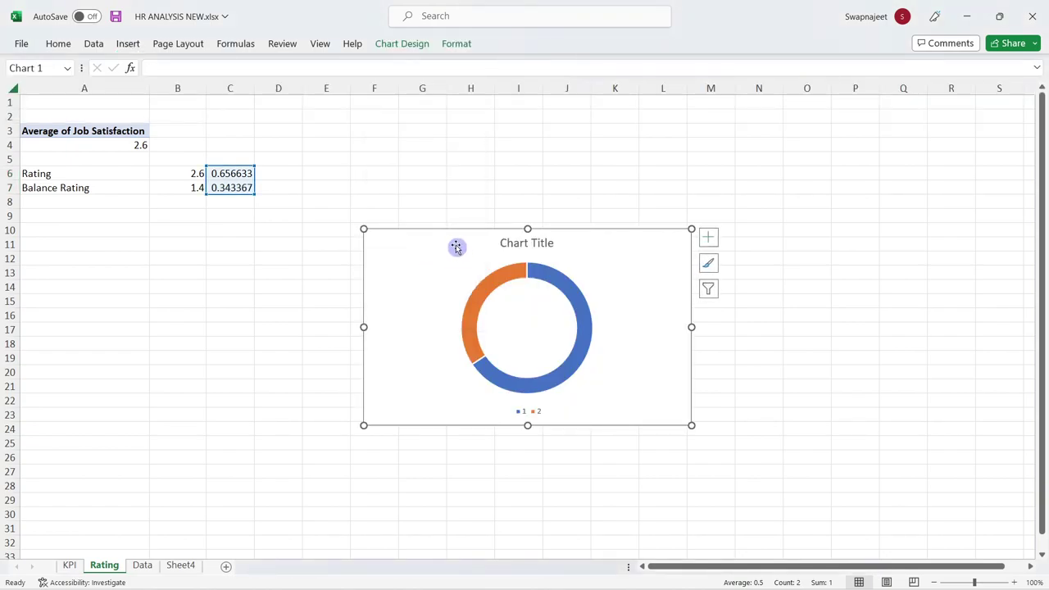
{"action": "left_click_drag", "start_coordinate": [457, 245], "coordinate": [266, 247]}
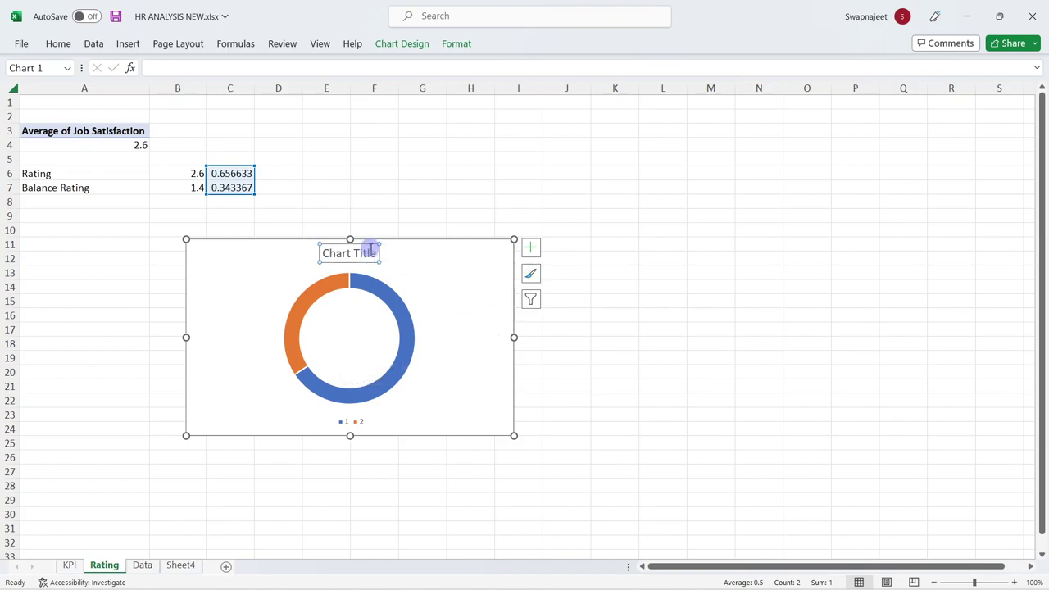
Delete the chart's title and legend, shrink it, and place it beside the rating figures
{"action": "key", "text": "Delete"}
{"action": "left_click", "coordinate": [344, 421]}
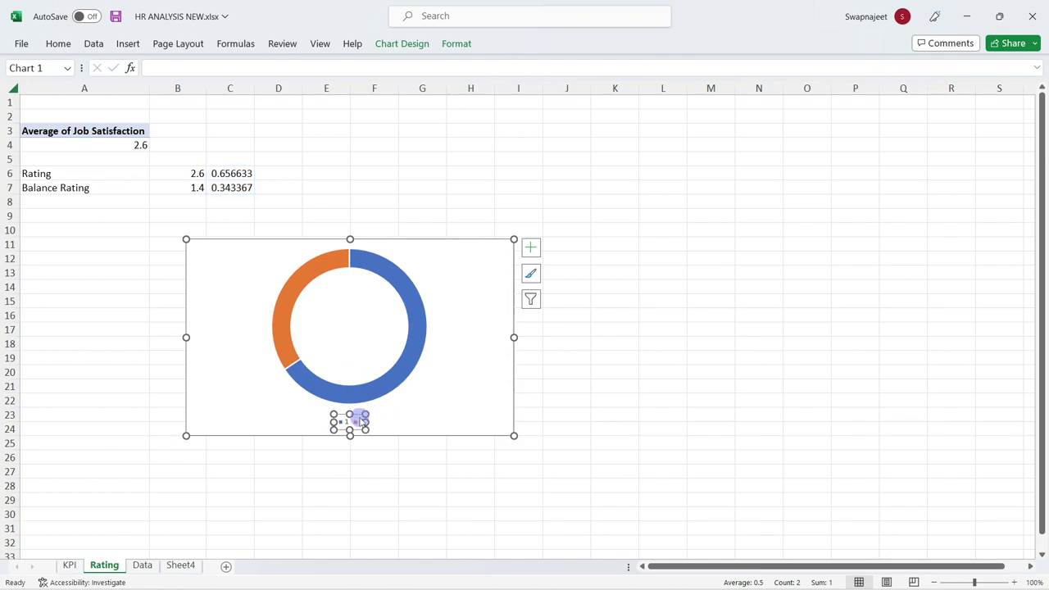
{"action": "key", "text": "Delete"}
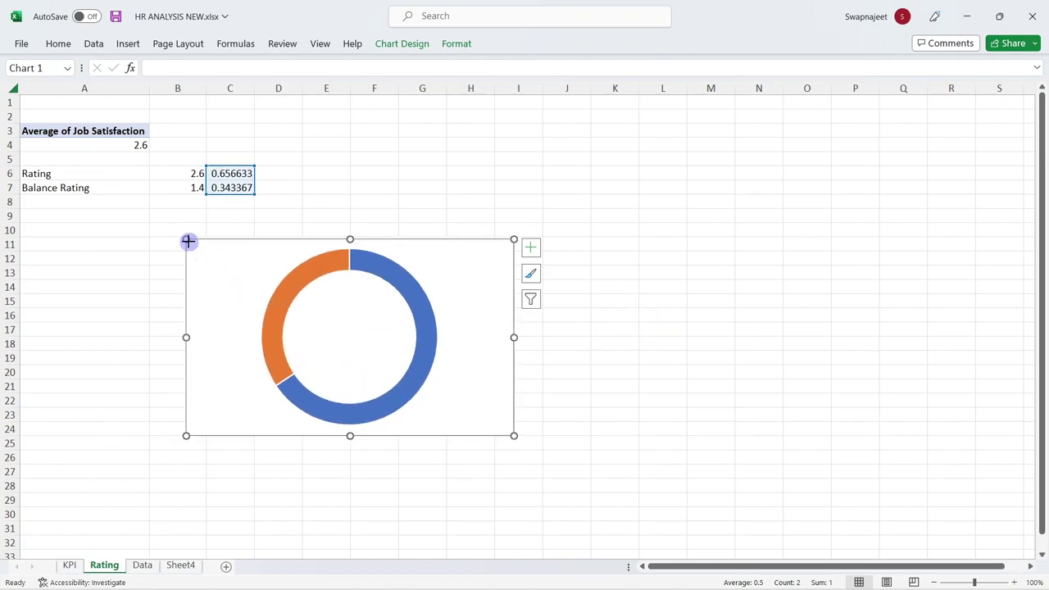
{"action": "left_click_drag", "start_coordinate": [188, 241], "coordinate": [304, 319]}
{"action": "left_click_drag", "start_coordinate": [342, 349], "coordinate": [398, 162]}
{"action": "left_click_drag", "start_coordinate": [435, 197], "coordinate": [325, 181]}
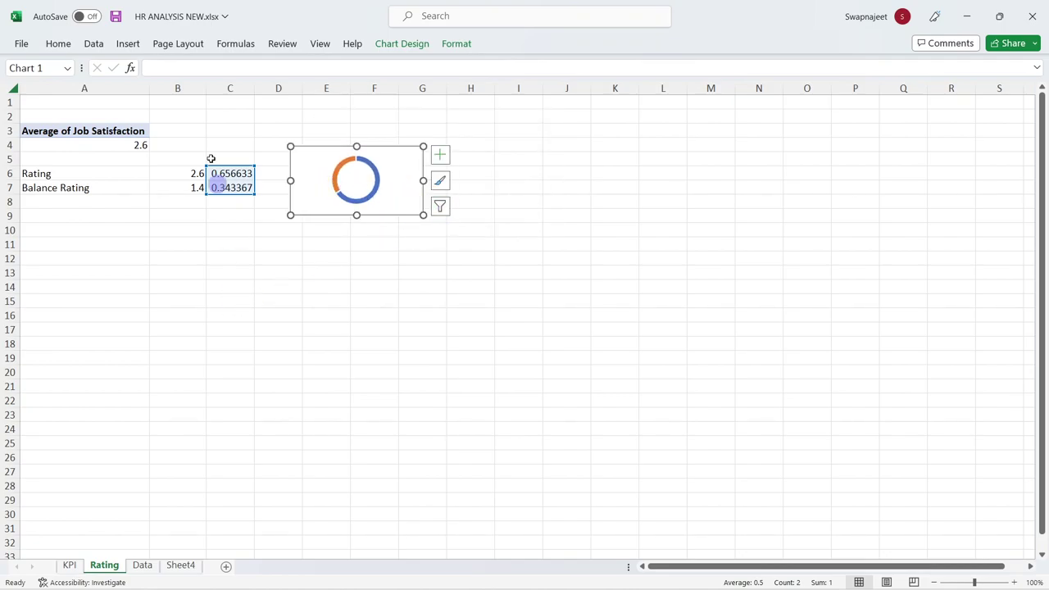
{"action": "left_click", "coordinate": [79, 147]}
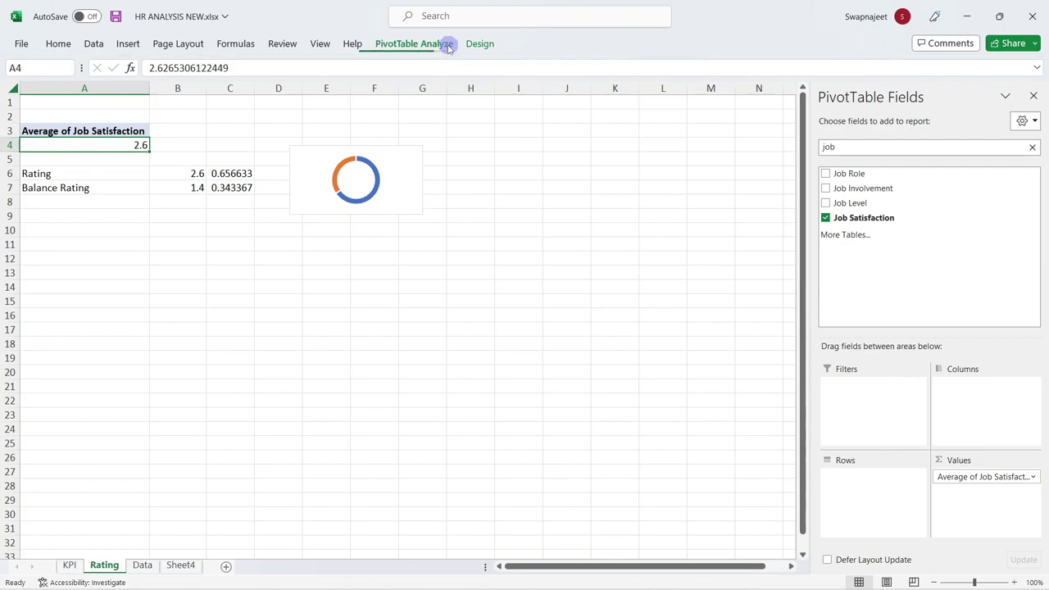
Add a Gender slicer to the pivot and place it, shortened, beside the doughnut chart
{"action": "left_click", "coordinate": [449, 47]}
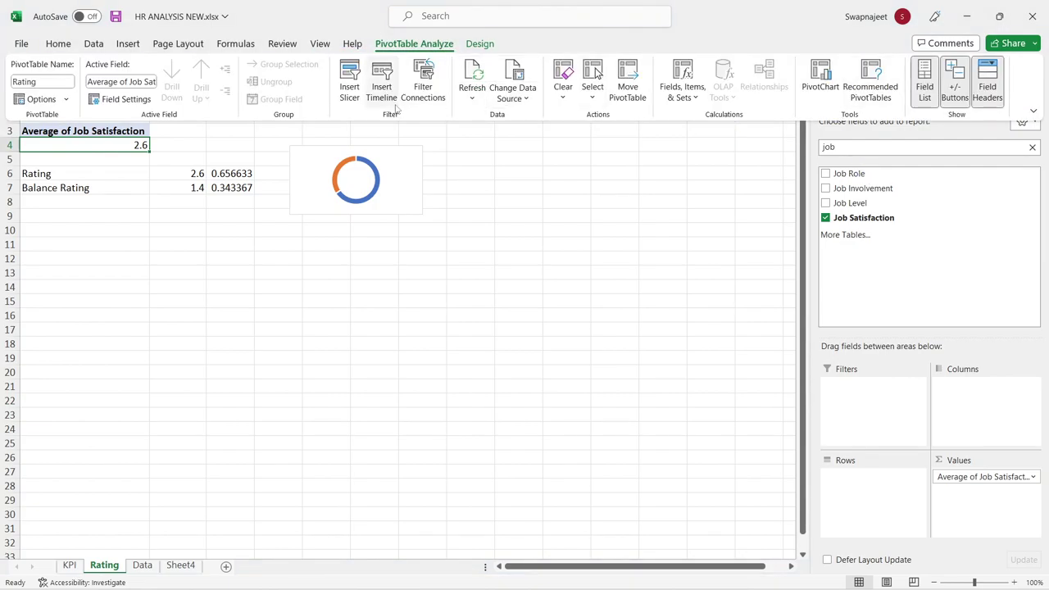
{"action": "left_click", "coordinate": [366, 86]}
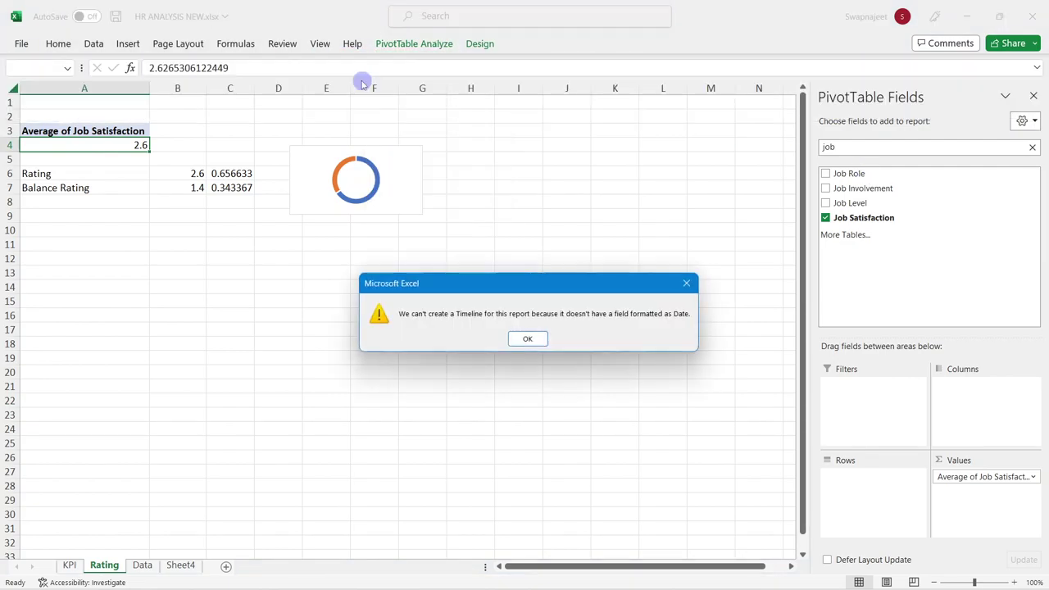
{"action": "left_click", "coordinate": [541, 335]}
{"action": "left_click", "coordinate": [426, 49]}
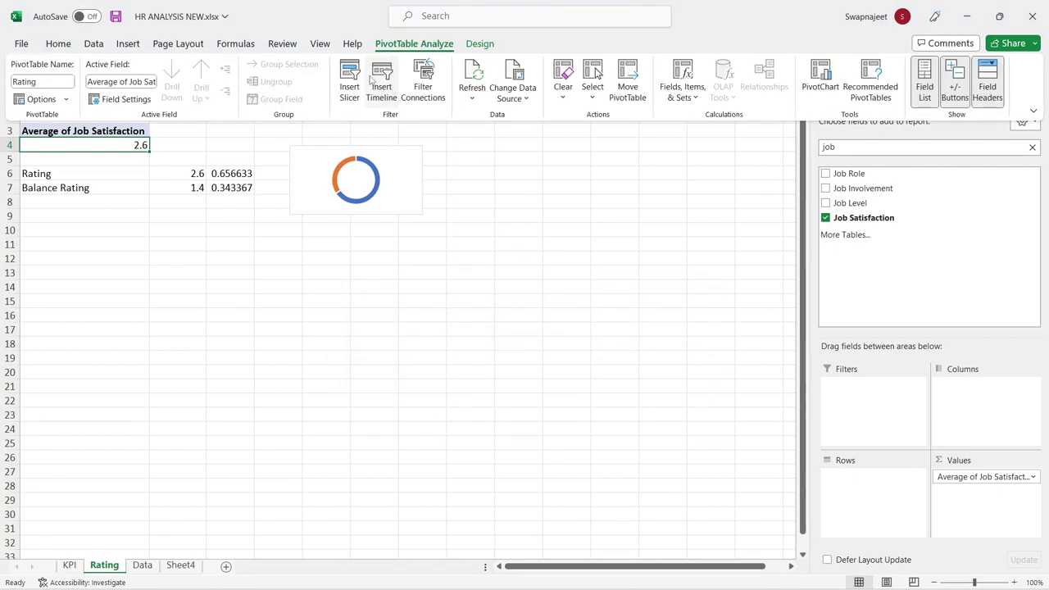
{"action": "left_click", "coordinate": [350, 82]}
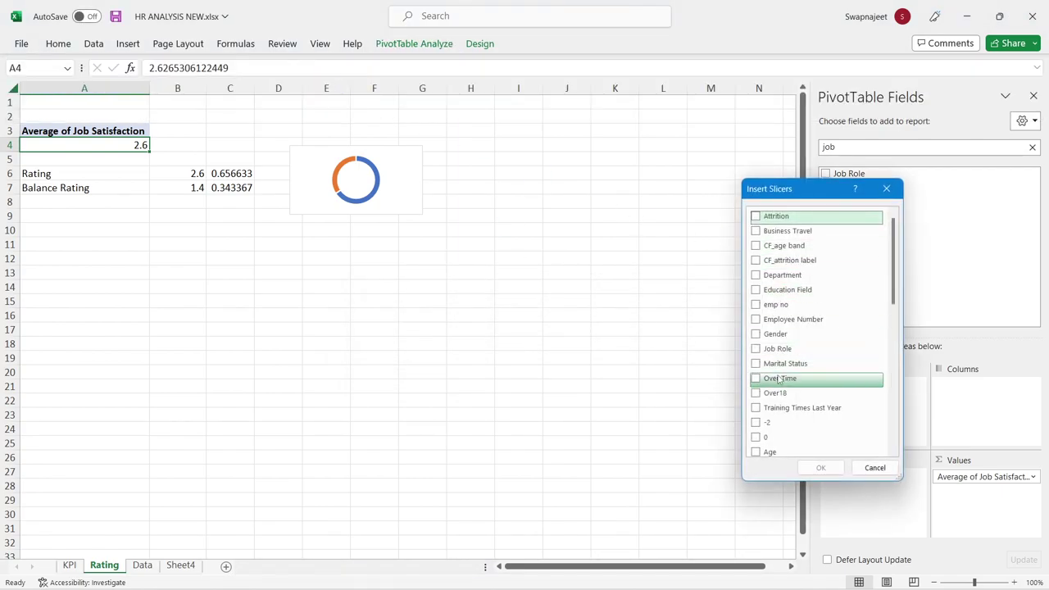
{"action": "left_click", "coordinate": [757, 334]}
{"action": "left_click", "coordinate": [817, 468]}
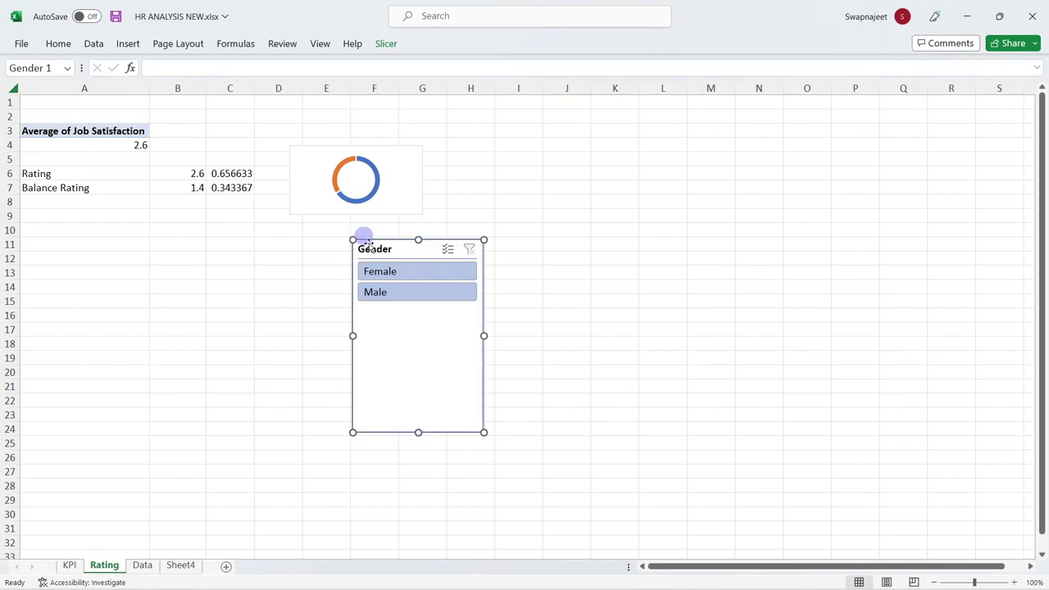
{"action": "left_click_drag", "start_coordinate": [361, 238], "coordinate": [583, 101]}
{"action": "left_click_drag", "start_coordinate": [588, 304], "coordinate": [586, 185]}
Toggle the slicer between Female and Male, then clear the filter so both genders show
{"action": "left_click", "coordinate": [566, 145]}
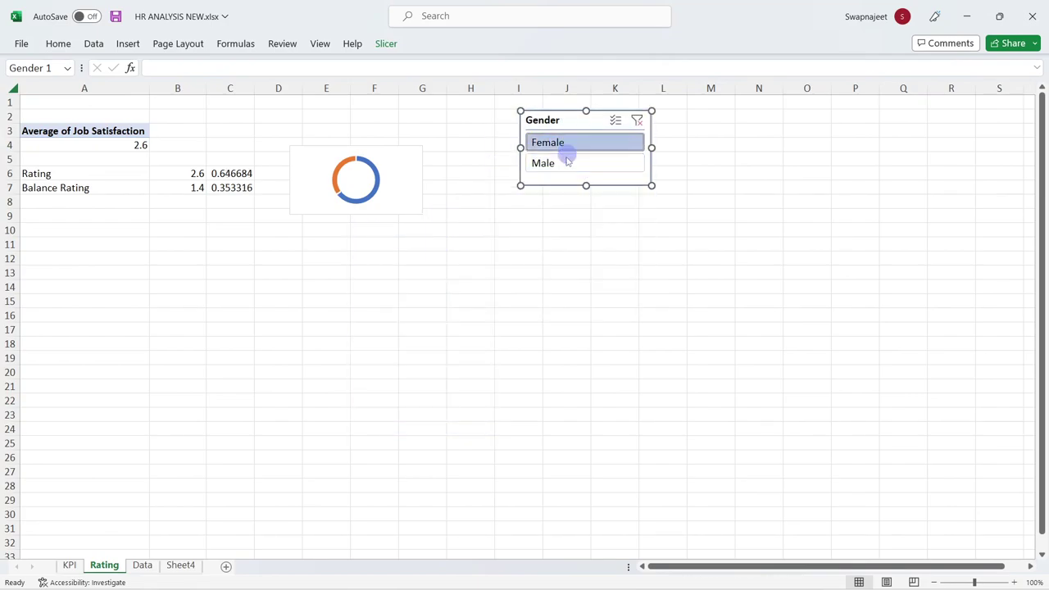
{"action": "left_click", "coordinate": [567, 162]}
{"action": "left_click", "coordinate": [565, 146]}
{"action": "left_click", "coordinate": [565, 164]}
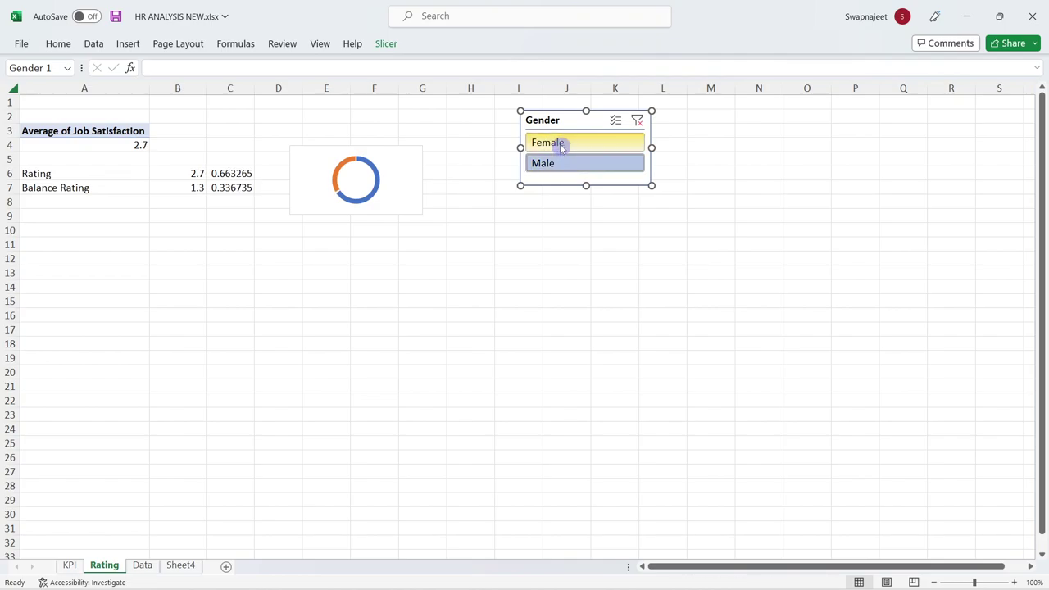
{"action": "left_click", "coordinate": [562, 144]}
{"action": "left_click", "coordinate": [589, 164]}
{"action": "left_click", "coordinate": [576, 144]}
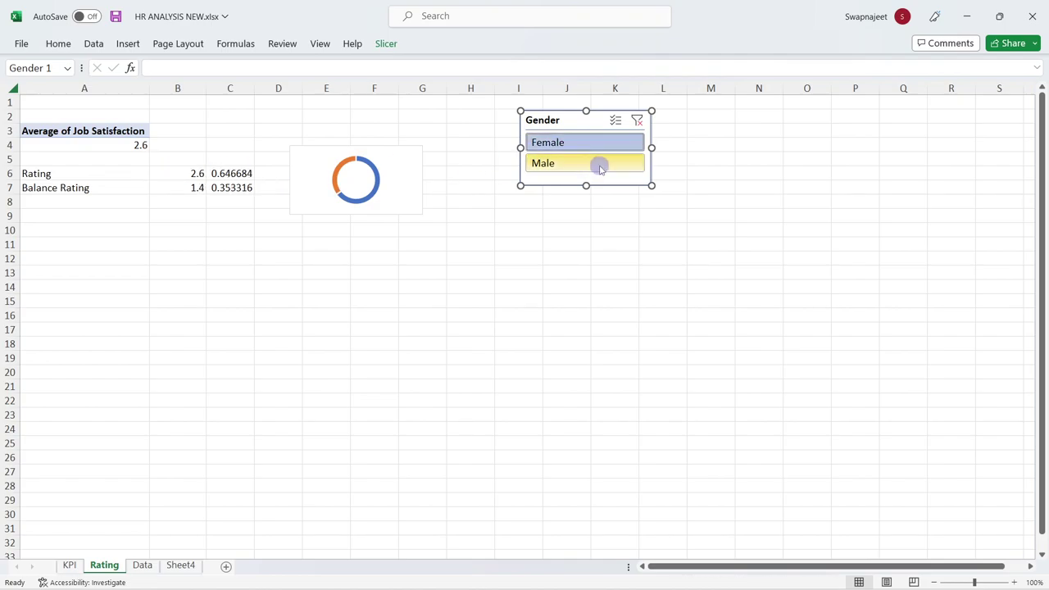
{"action": "left_click", "coordinate": [599, 164]}
{"action": "left_click", "coordinate": [636, 121]}
{"action": "left_click", "coordinate": [533, 316]}
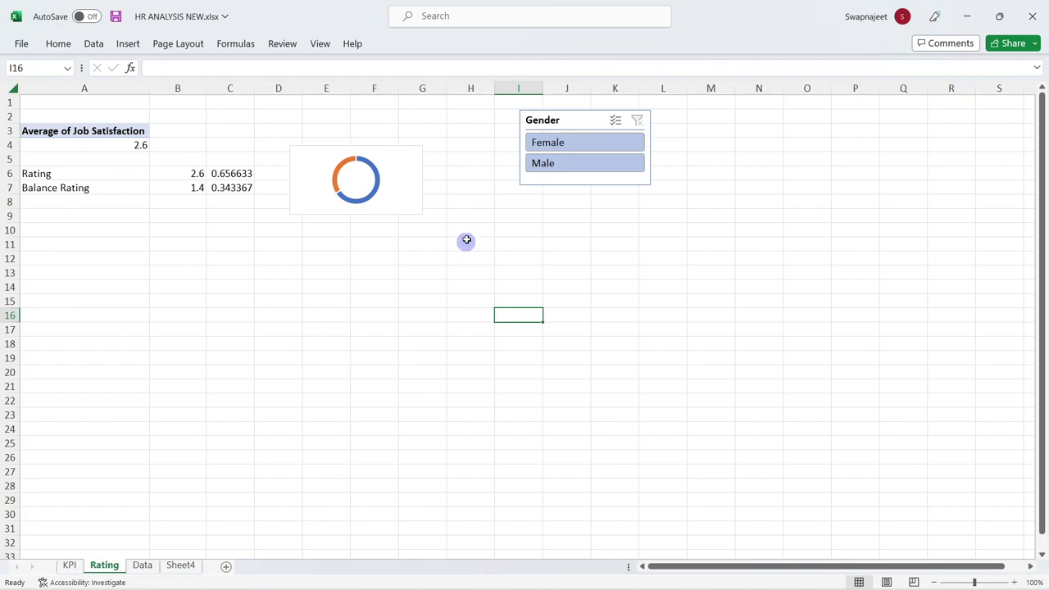
{"action": "left_click", "coordinate": [416, 195]}
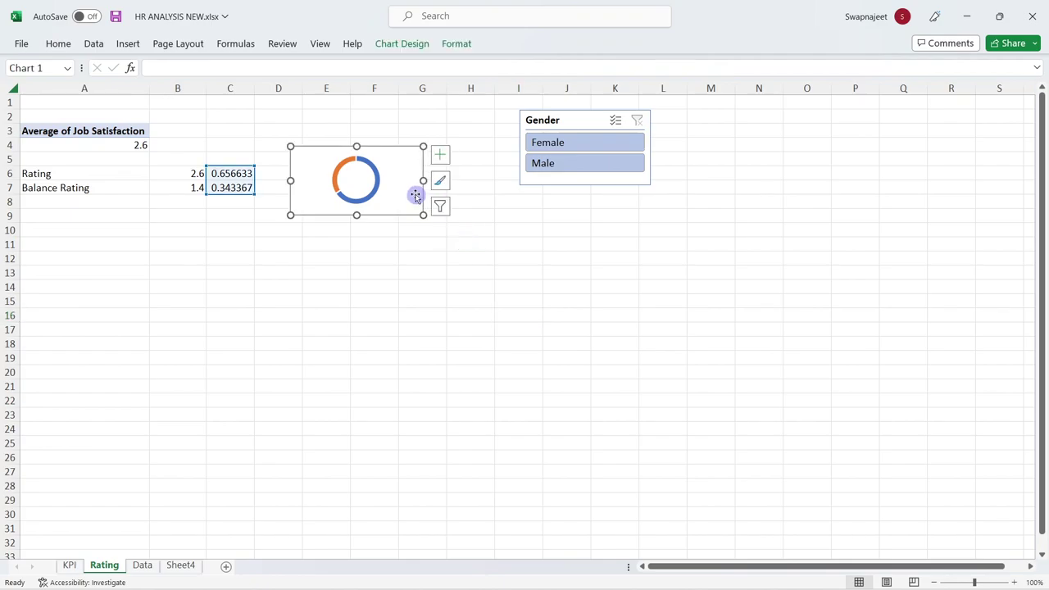
Rename Sheet4 to Dashboard
{"action": "left_click", "coordinate": [145, 566]}
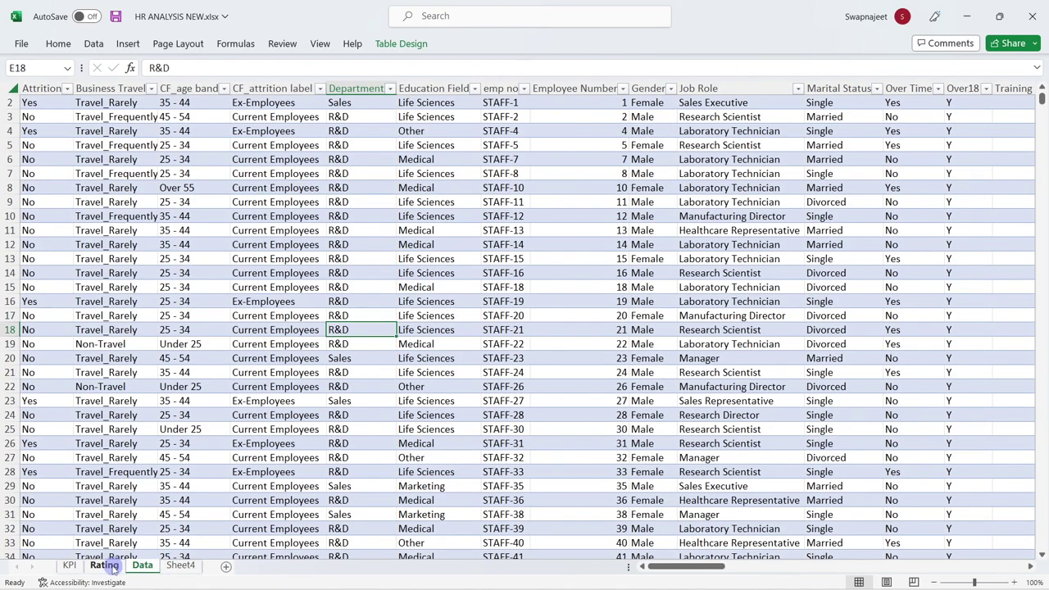
{"action": "left_click", "coordinate": [176, 568]}
{"action": "double_click", "coordinate": [176, 567]}
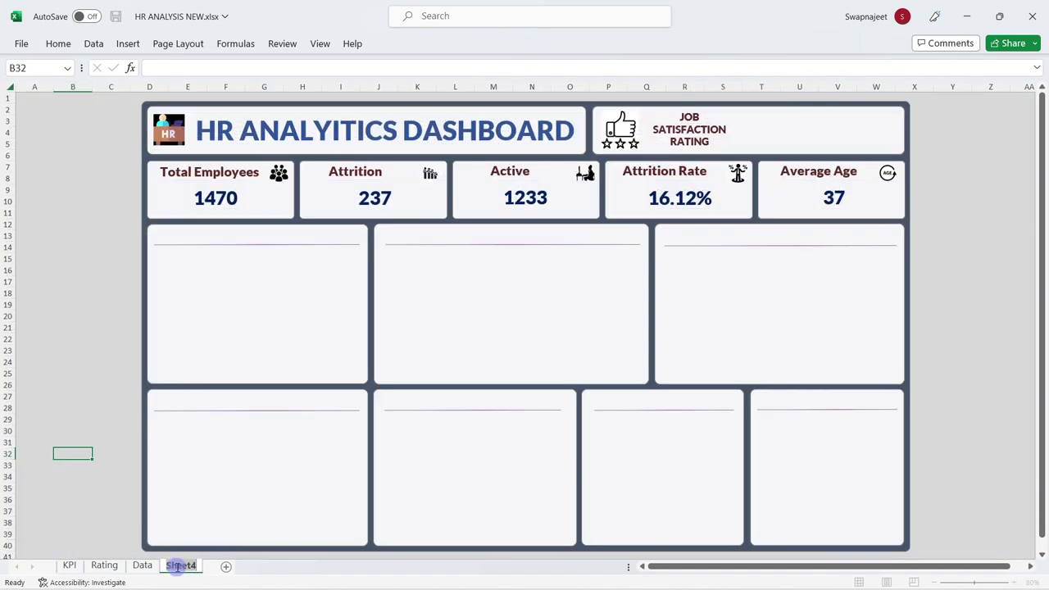
{"action": "type", "text": "Dashboard"}
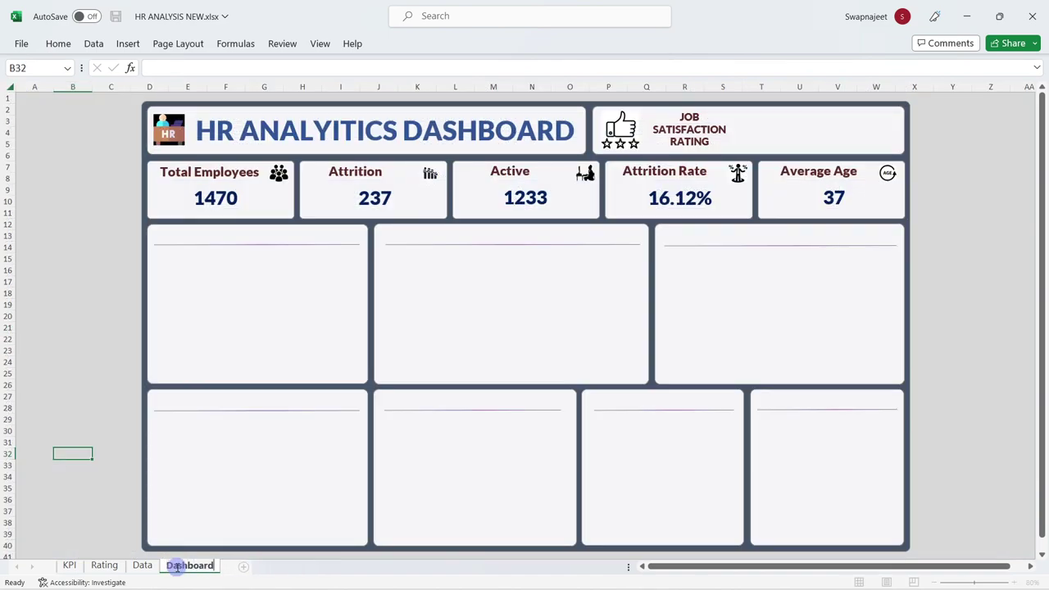
Paste the doughnut chart into the Job Satisfaction Rating card, narrowing it and enlarging the ring
{"action": "left_click", "coordinate": [968, 182]}
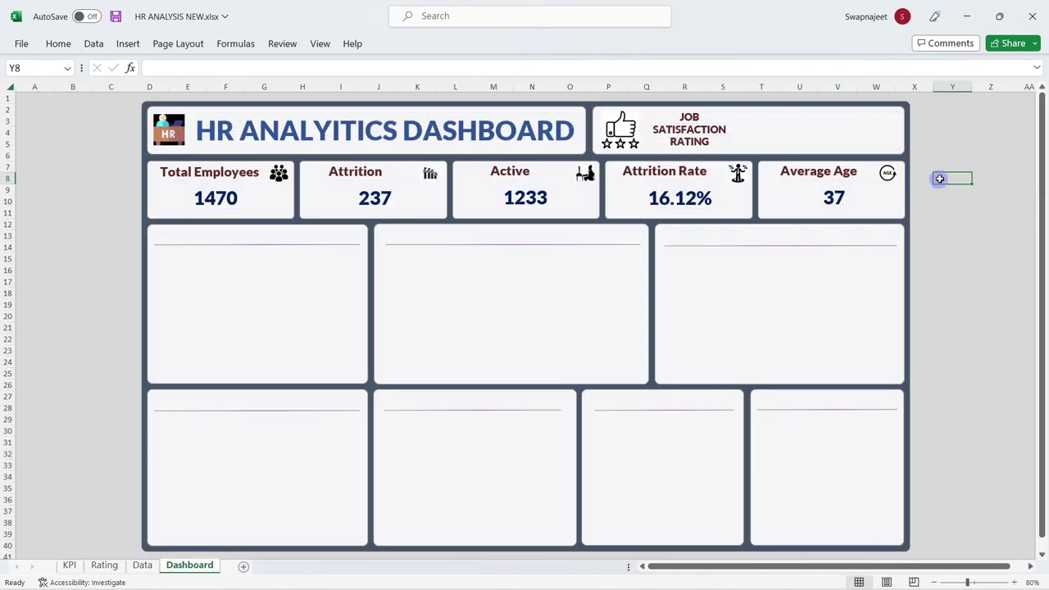
{"action": "key", "text": "ctrl+v"}
{"action": "left_click_drag", "start_coordinate": [955, 187], "coordinate": [758, 134]}
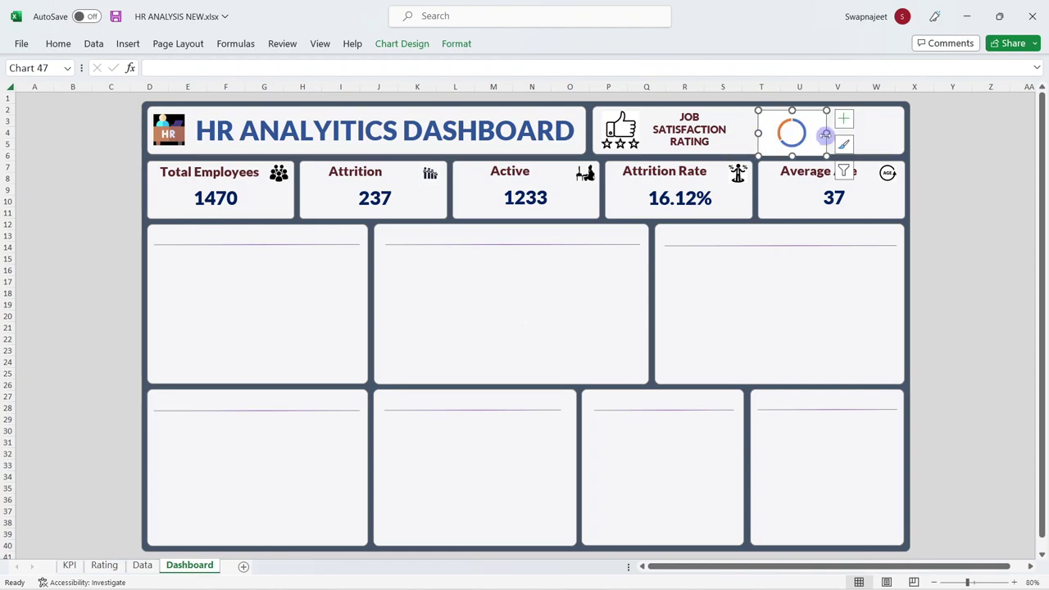
{"action": "mouse_move", "coordinate": [826, 134]}
{"action": "left_mouse_down"}
{"action": "mouse_move", "coordinate": [804, 131]}
{"action": "mouse_move", "coordinate": [817, 109]}
{"action": "mouse_move", "coordinate": [775, 130]}
{"action": "left_mouse_up"}
{"action": "left_click", "coordinate": [784, 131]}
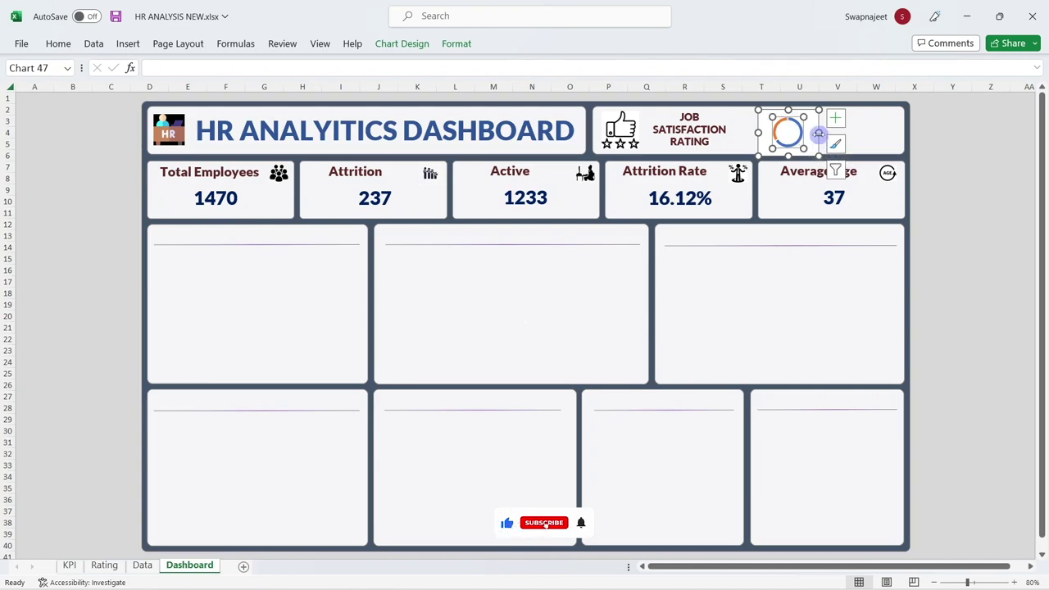
{"action": "mouse_move", "coordinate": [819, 112]}
{"action": "left_mouse_down"}
{"action": "mouse_move", "coordinate": [803, 139]}
{"action": "mouse_move", "coordinate": [784, 138]}
{"action": "left_mouse_up"}
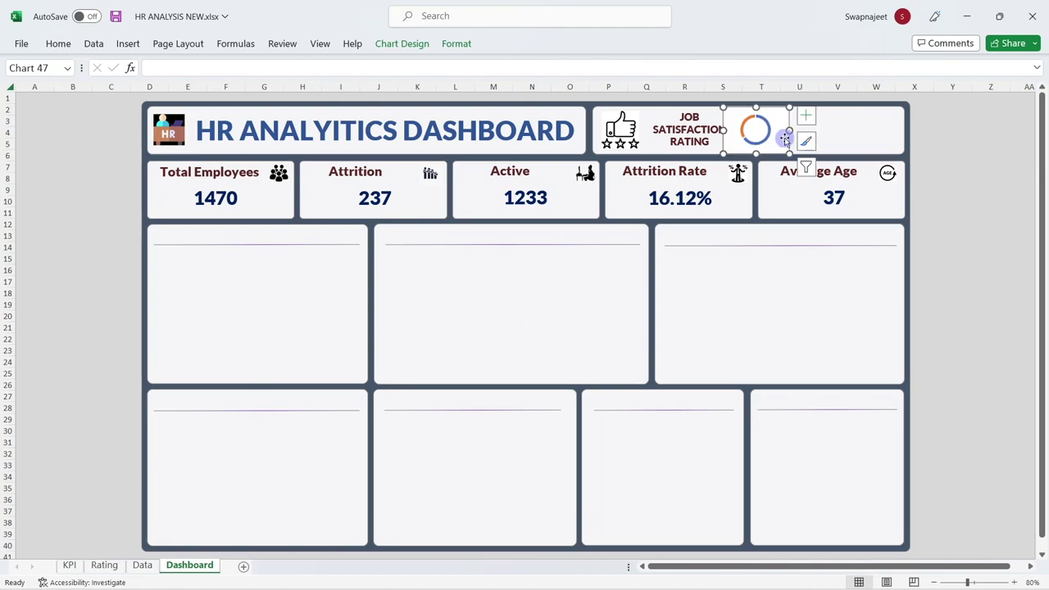
{"action": "left_click", "coordinate": [1019, 272]}
Set the doughnut's chart area to No fill with a No line border
{"action": "right_click", "coordinate": [776, 145]}
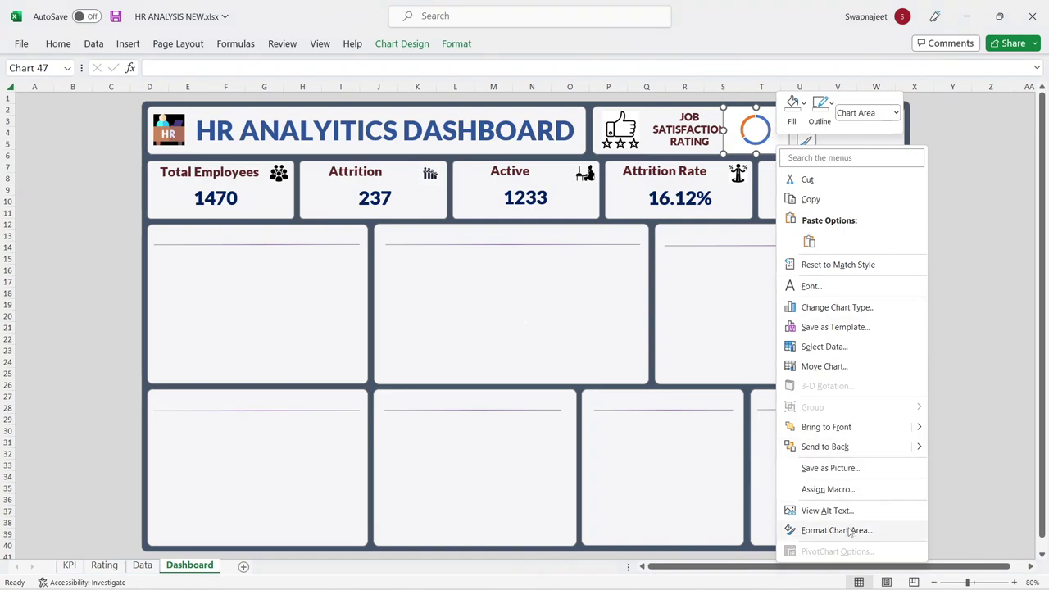
{"action": "left_click", "coordinate": [849, 531]}
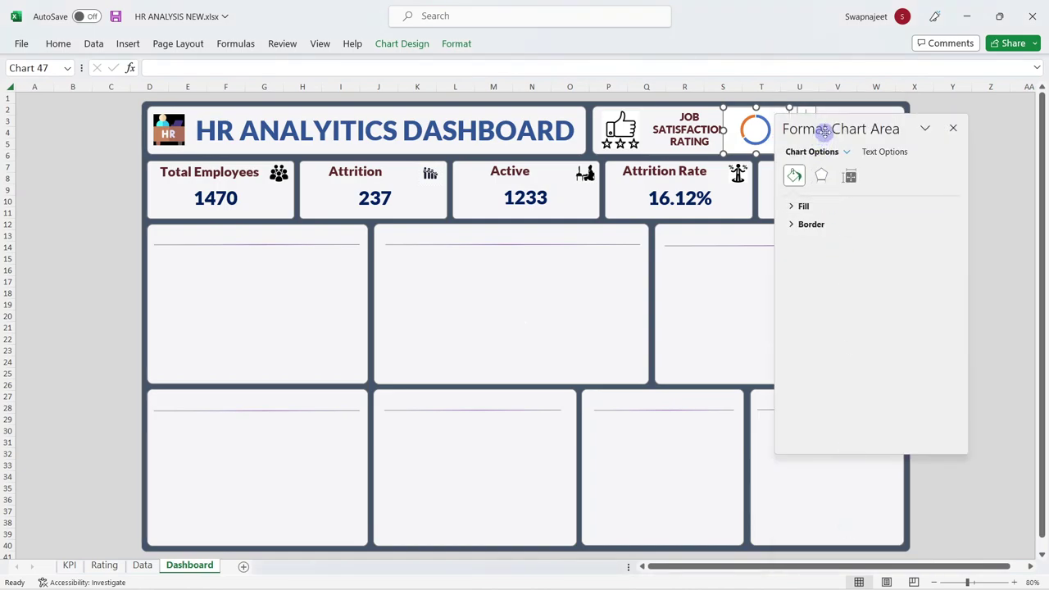
{"action": "left_click_drag", "start_coordinate": [822, 131], "coordinate": [470, 156]}
{"action": "left_click", "coordinate": [442, 232]}
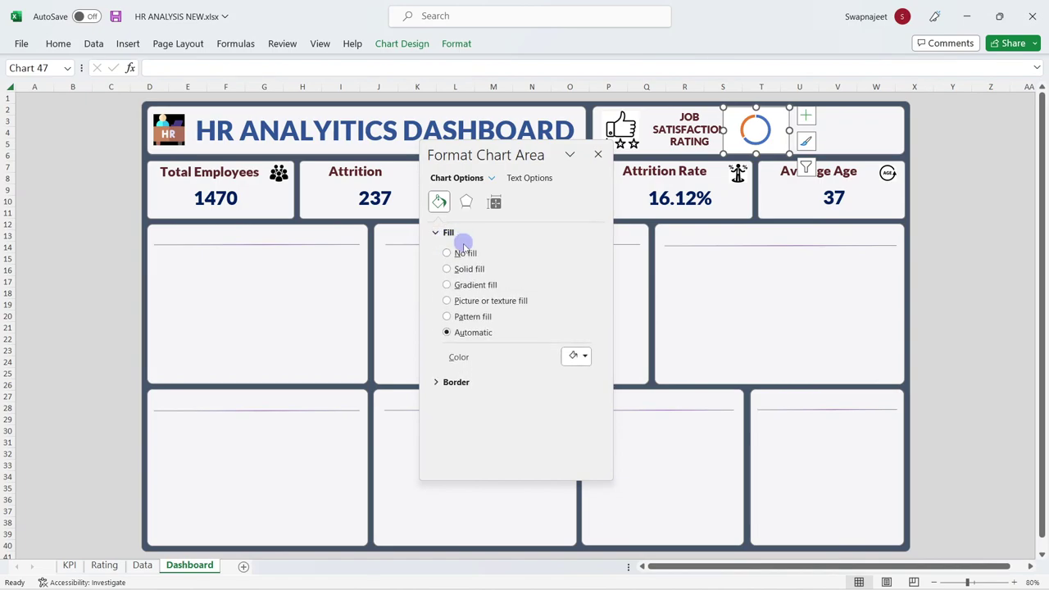
{"action": "left_click", "coordinate": [457, 253]}
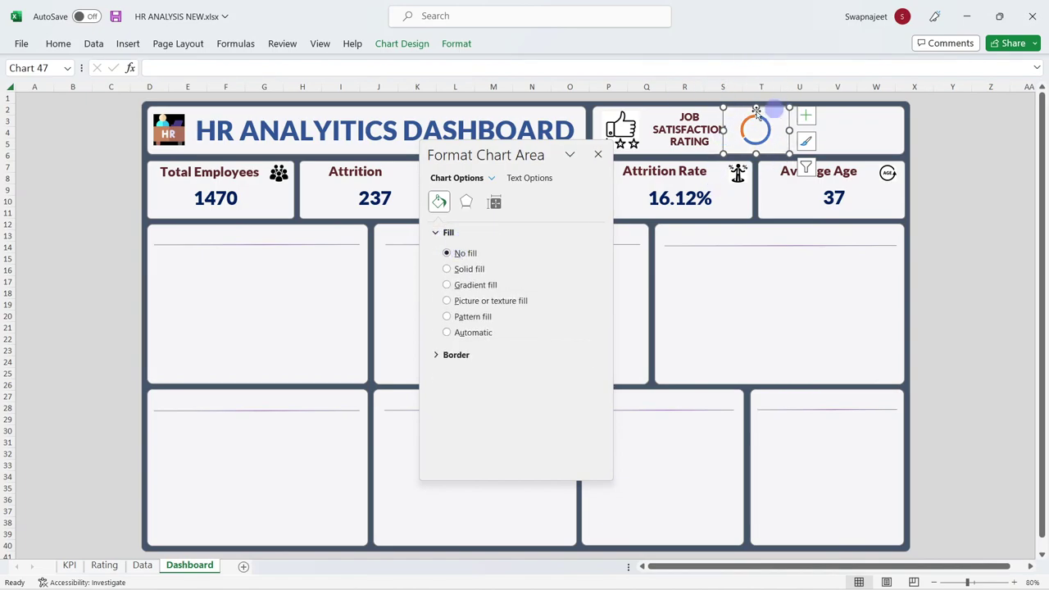
{"action": "left_click", "coordinate": [456, 355]}
{"action": "left_click", "coordinate": [446, 376]}
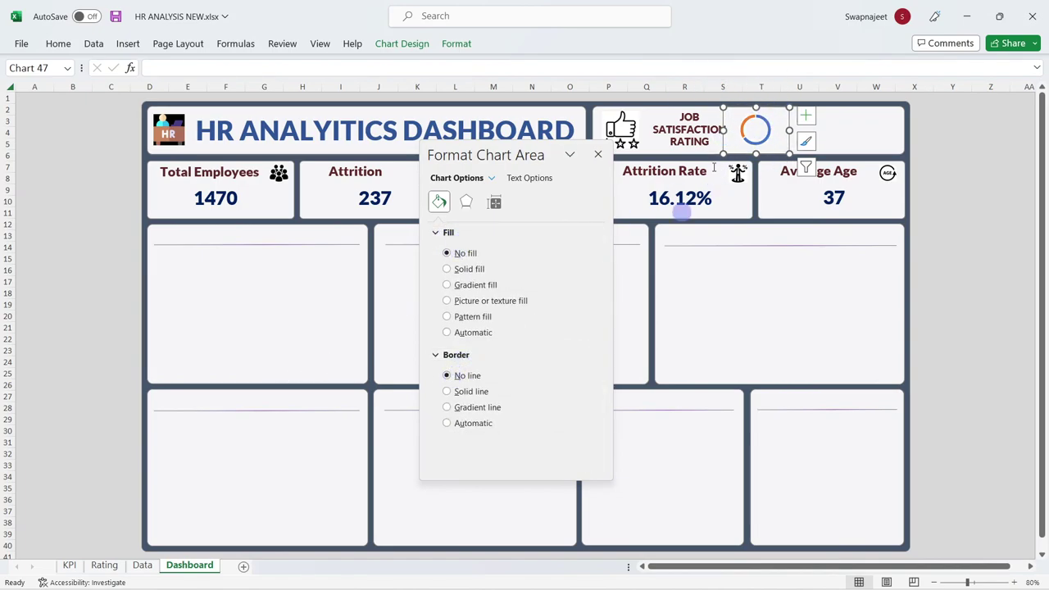
{"action": "left_click", "coordinate": [980, 133]}
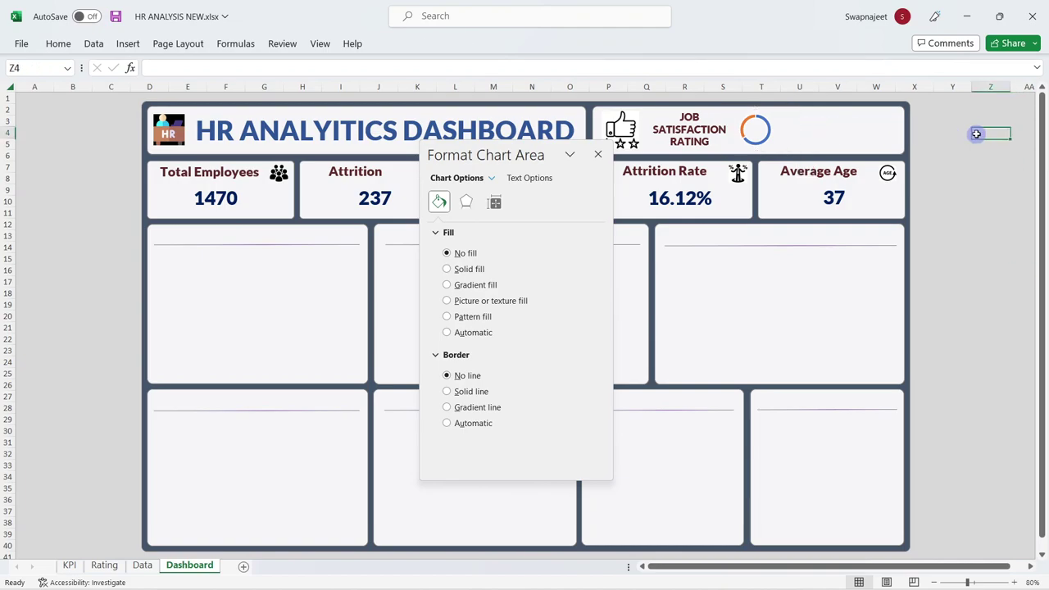
{"action": "left_click", "coordinate": [761, 134]}
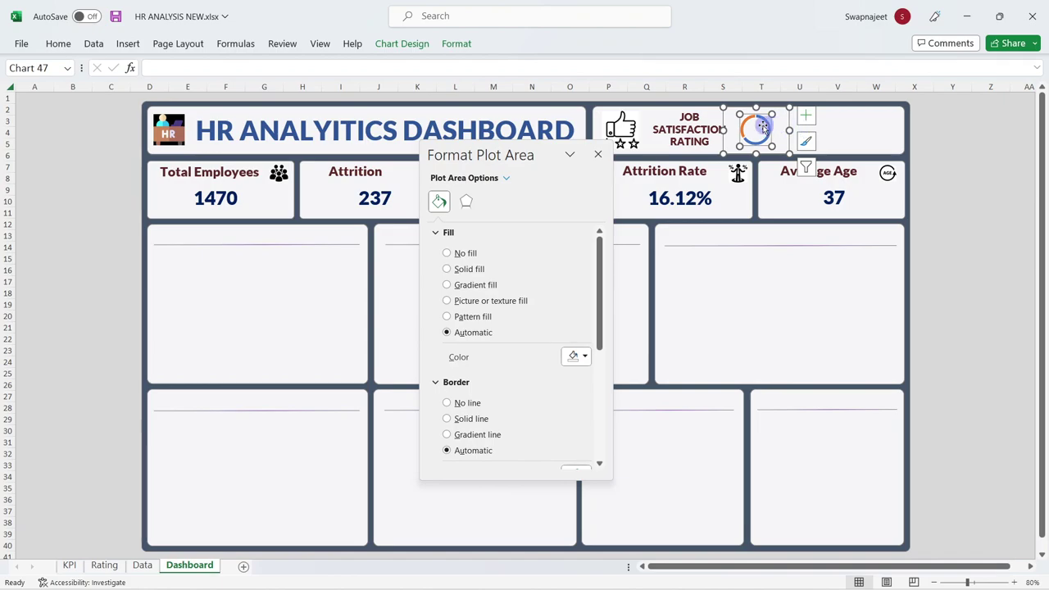
Back in the HR ANALYSIS NEW workbook, show the doughnut's Series Options and select one slice
{"action": "mouse_move", "coordinate": [418, 572]}
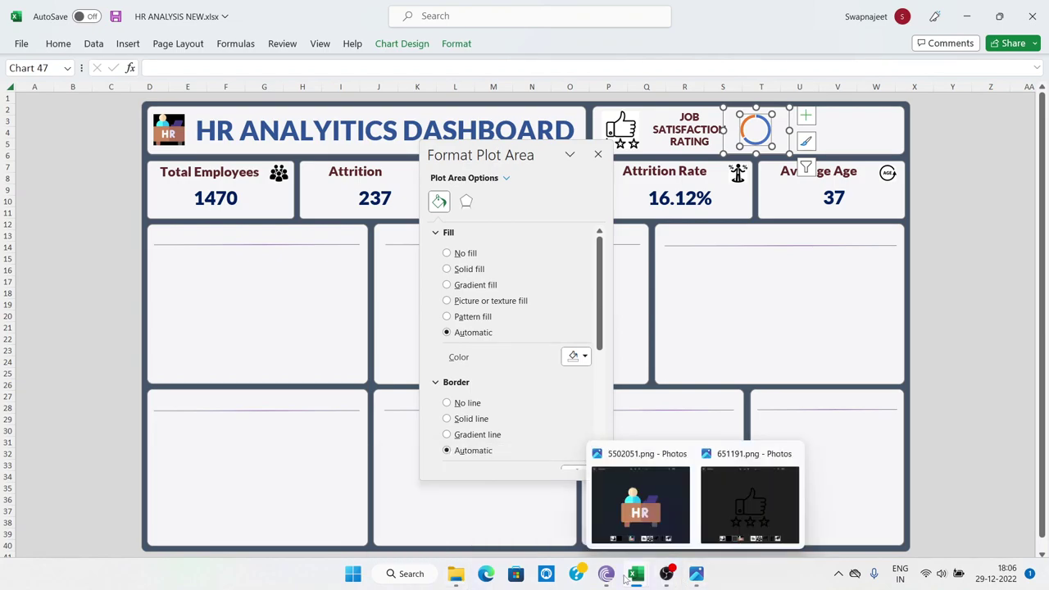
{"action": "mouse_move", "coordinate": [637, 577]}
{"action": "mouse_move", "coordinate": [635, 504]}
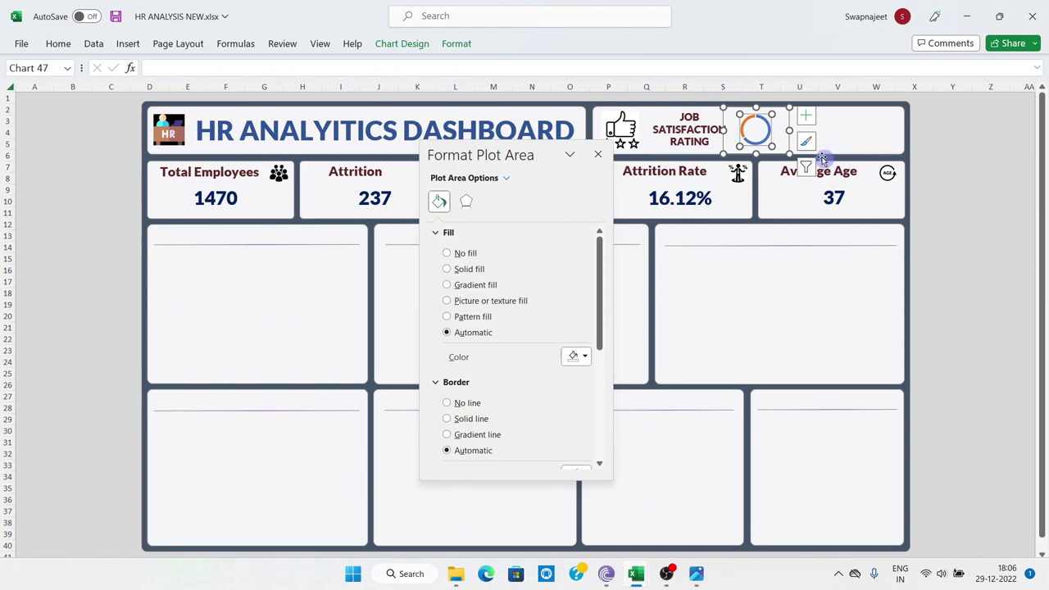
{"action": "left_click", "coordinate": [492, 504]}
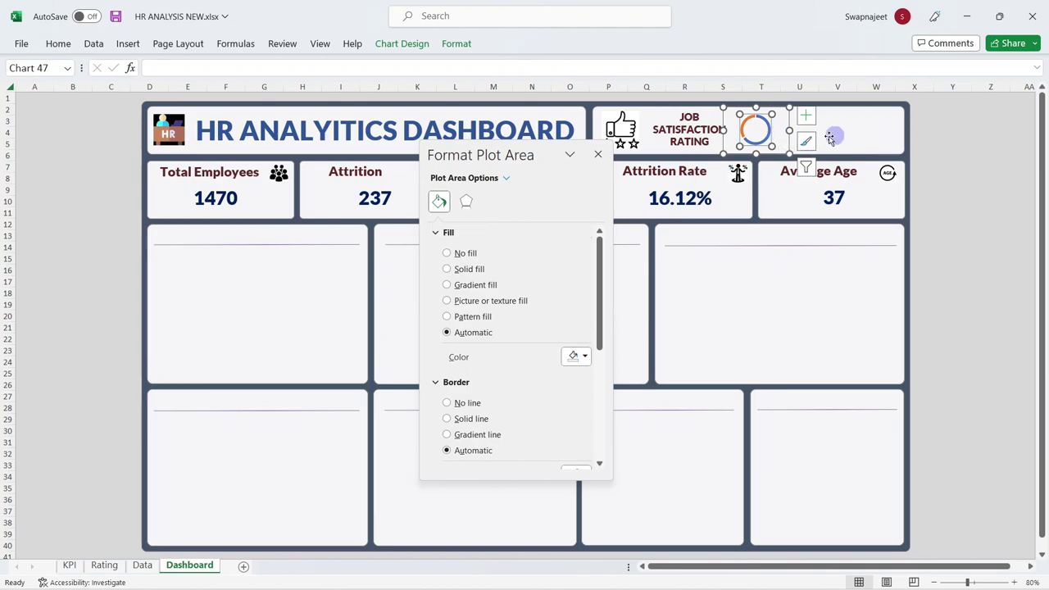
{"action": "left_click", "coordinate": [755, 120]}
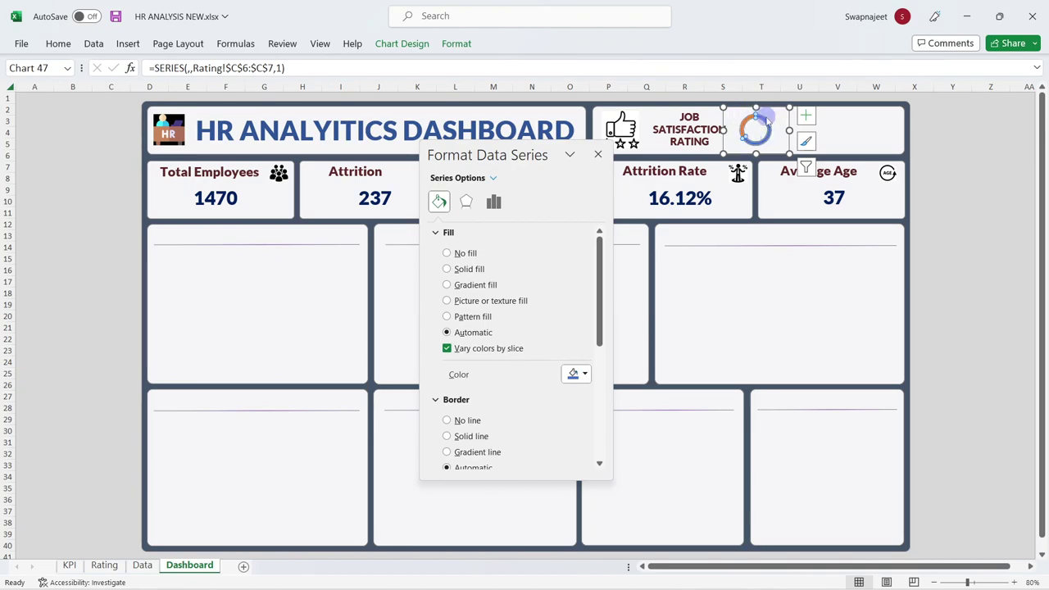
{"action": "left_click", "coordinate": [495, 202]}
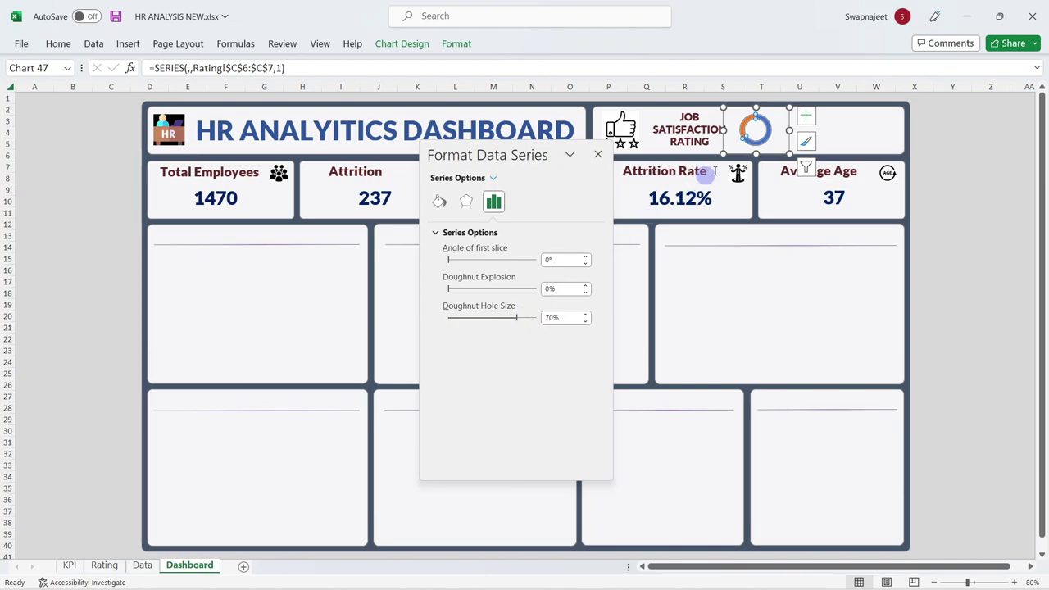
{"action": "left_click", "coordinate": [744, 130]}
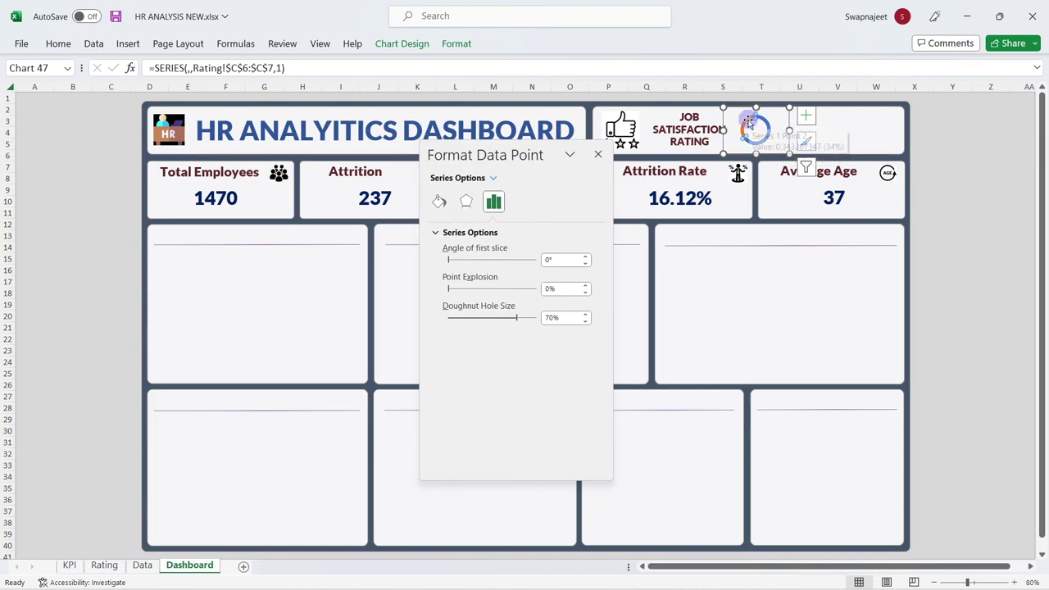
Give the selected slice a solid fill at 5% transparency
{"action": "left_click", "coordinate": [440, 204]}
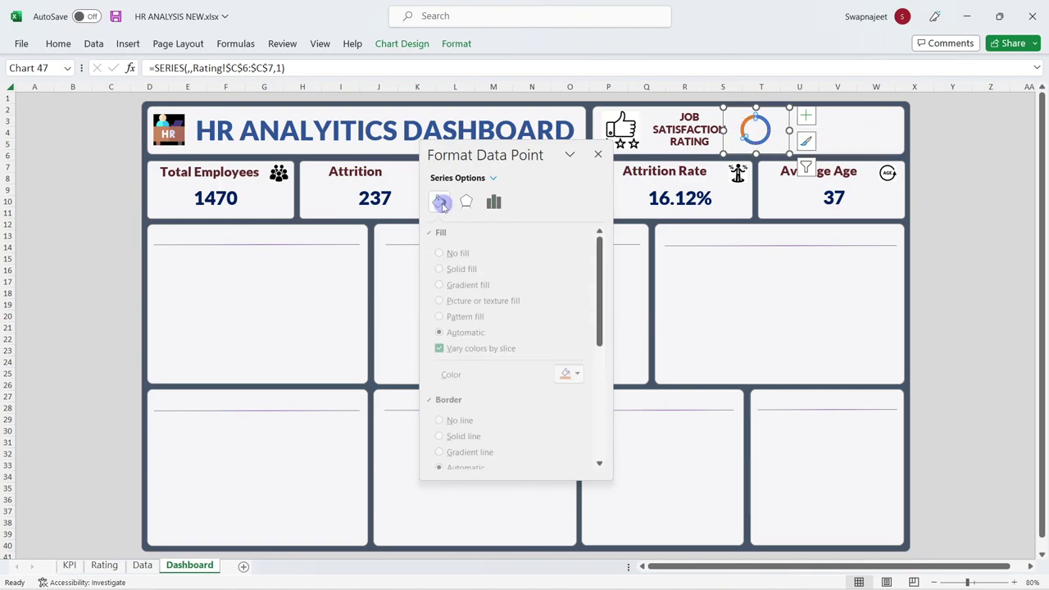
{"action": "left_click", "coordinate": [577, 377]}
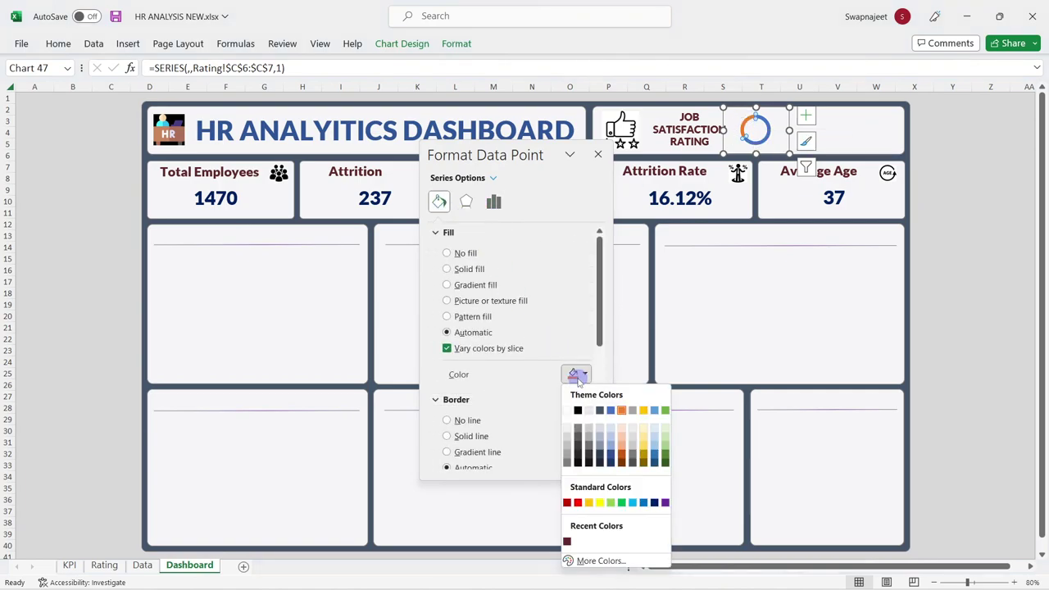
{"action": "left_click", "coordinate": [578, 428]}
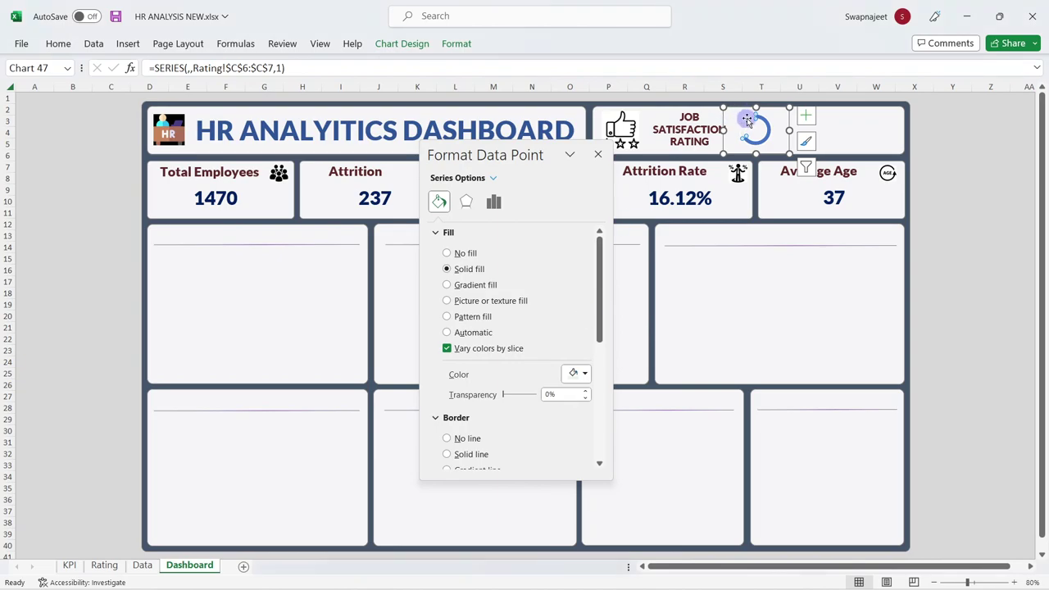
{"action": "left_click", "coordinate": [550, 394]}
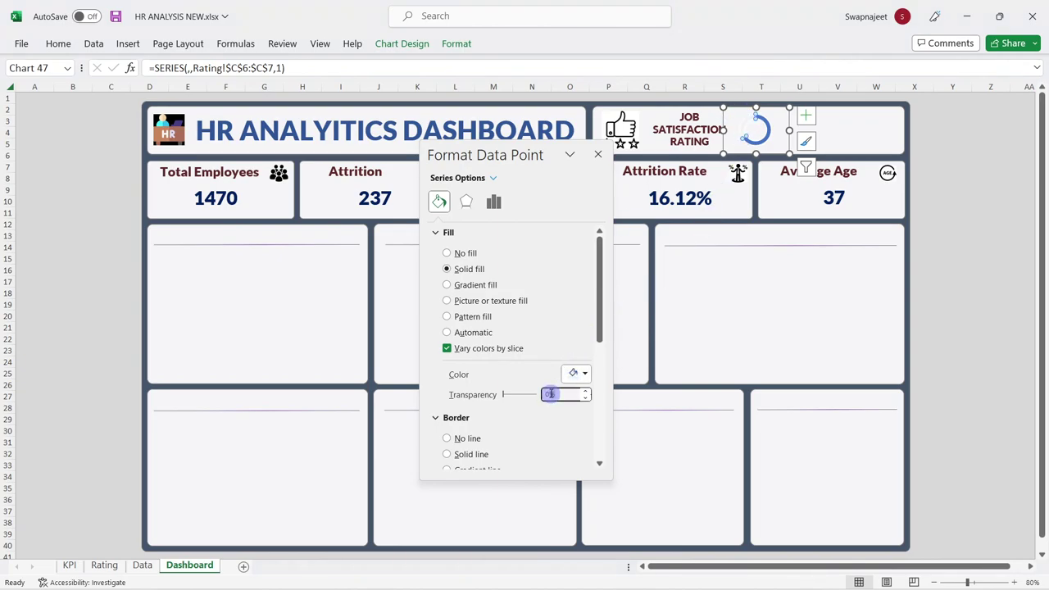
{"action": "left_click", "coordinate": [564, 375]}
{"action": "key", "text": "BackSpace"}
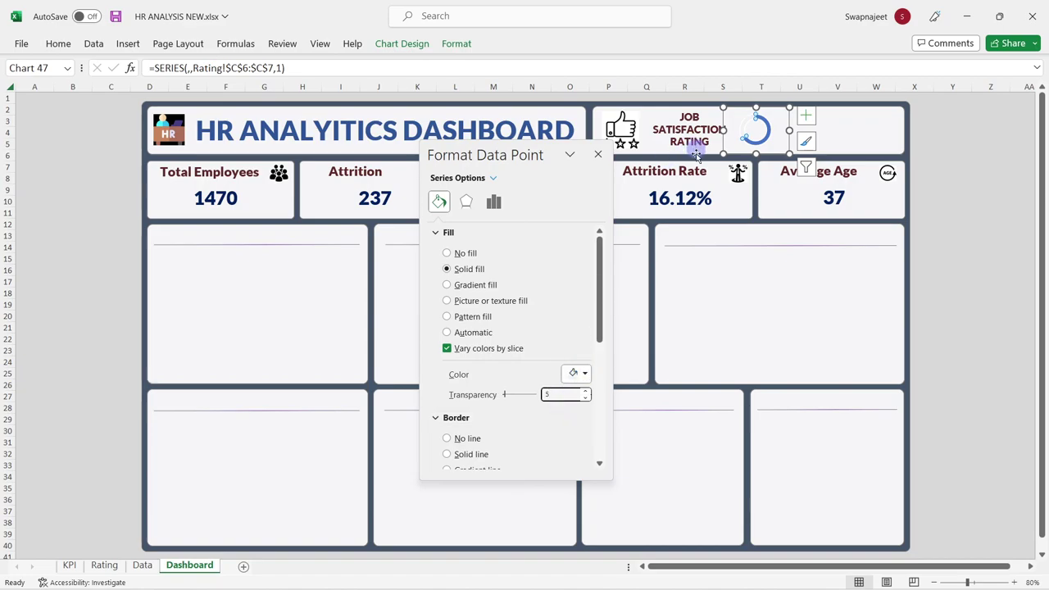
Give the other slice a gradient outline and remove its middle gradient stop
{"action": "left_click", "coordinate": [762, 139]}
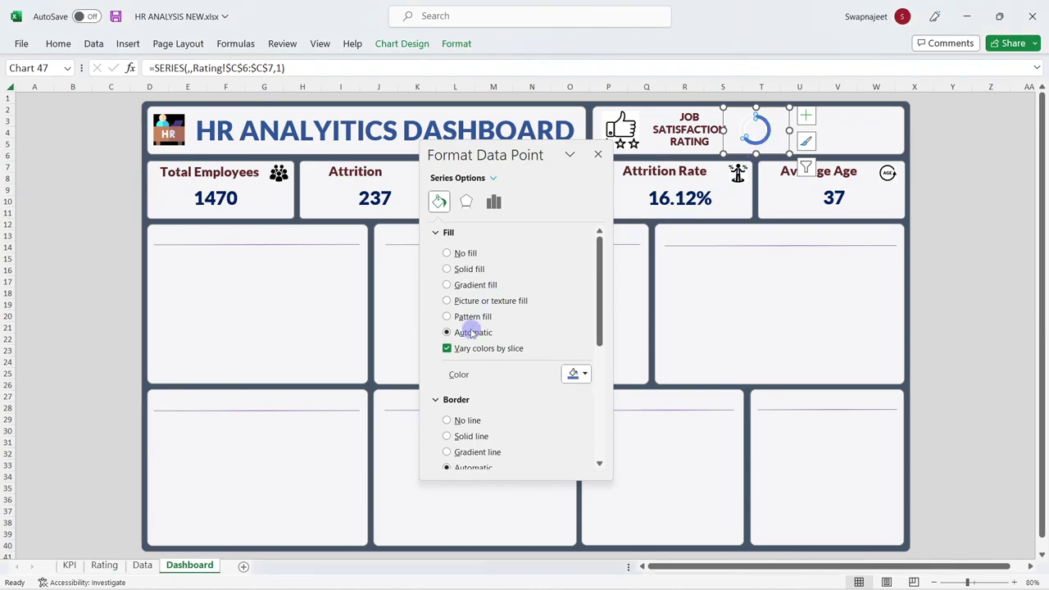
{"action": "scroll", "coordinate": [517, 377], "scroll_direction": "down", "scroll_amount": 1}
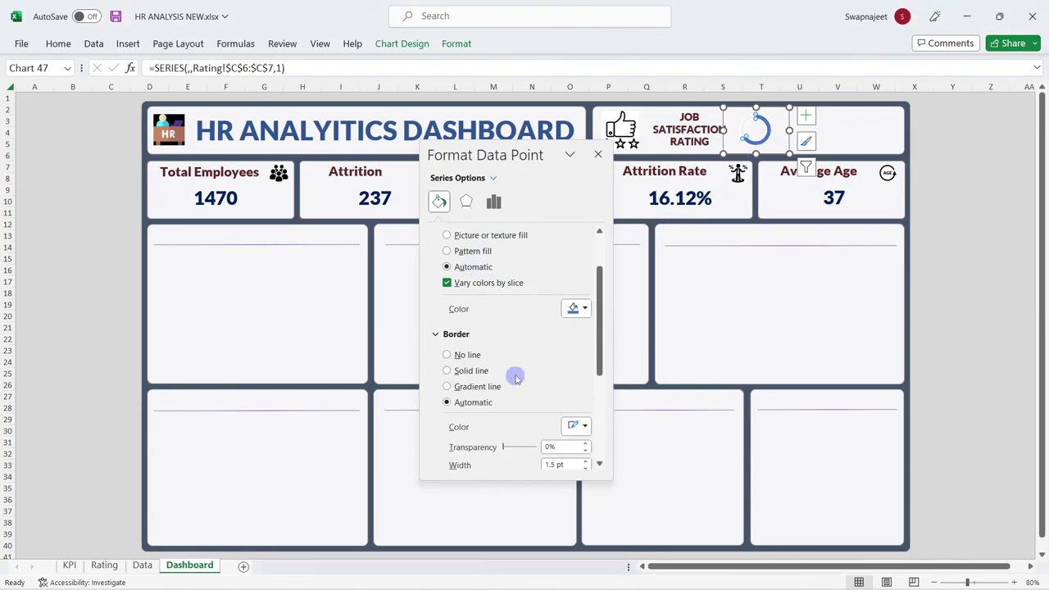
{"action": "scroll", "coordinate": [516, 377], "scroll_direction": "down", "scroll_amount": 1}
{"action": "left_click", "coordinate": [477, 322]}
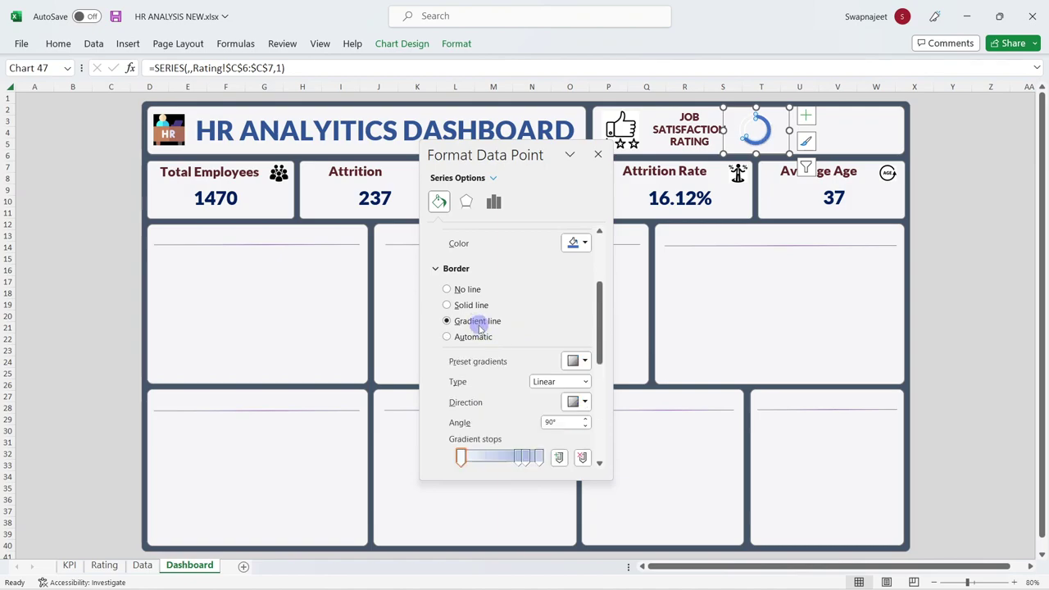
{"action": "scroll", "coordinate": [519, 326], "scroll_direction": "down", "scroll_amount": 1}
{"action": "scroll", "coordinate": [522, 328], "scroll_direction": "up", "scroll_amount": 1}
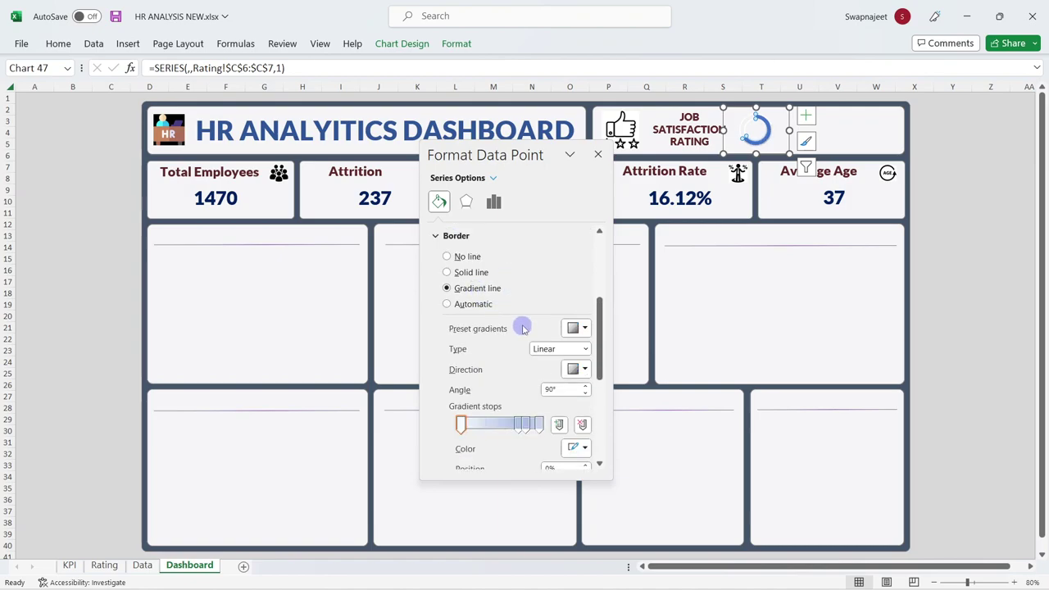
{"action": "scroll", "coordinate": [515, 336], "scroll_direction": "down", "scroll_amount": 1}
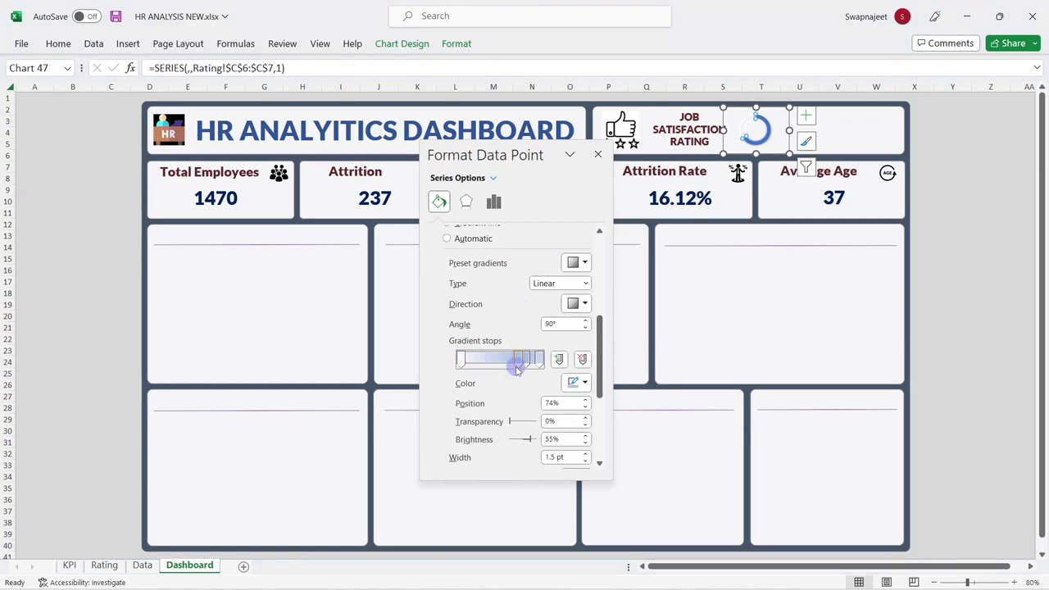
{"action": "left_click_drag", "start_coordinate": [526, 362], "coordinate": [518, 357]}
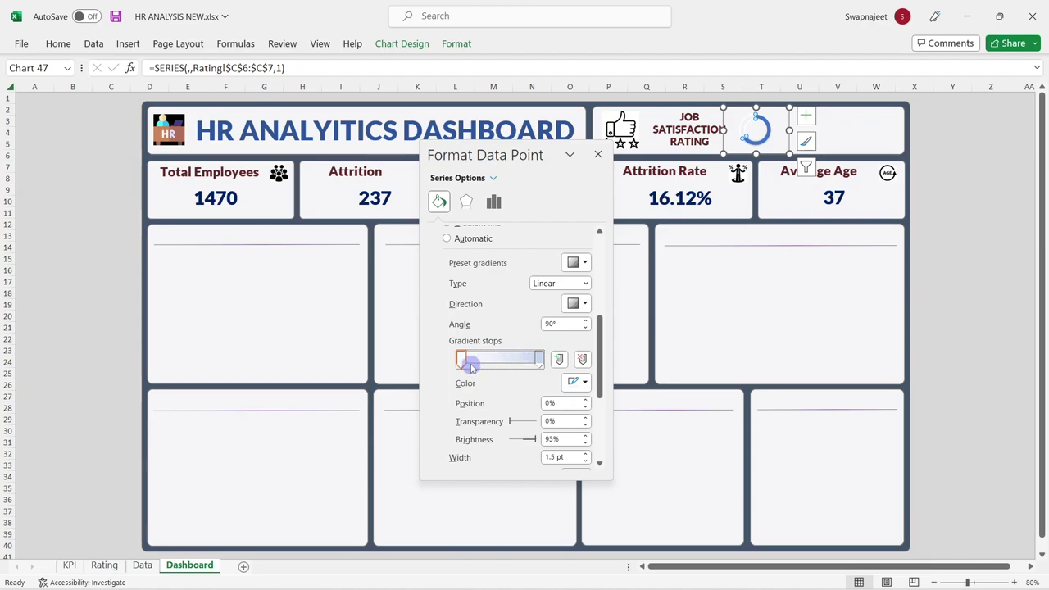
Set both gradient stops of the outline to dark blue
{"action": "left_click", "coordinate": [574, 381]}
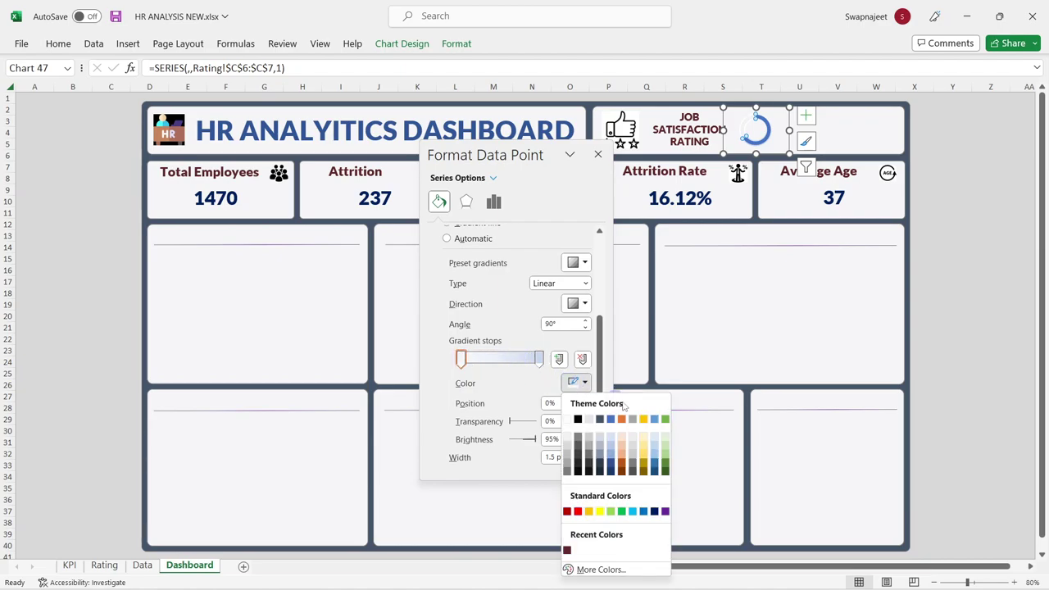
{"action": "left_click", "coordinate": [611, 467]}
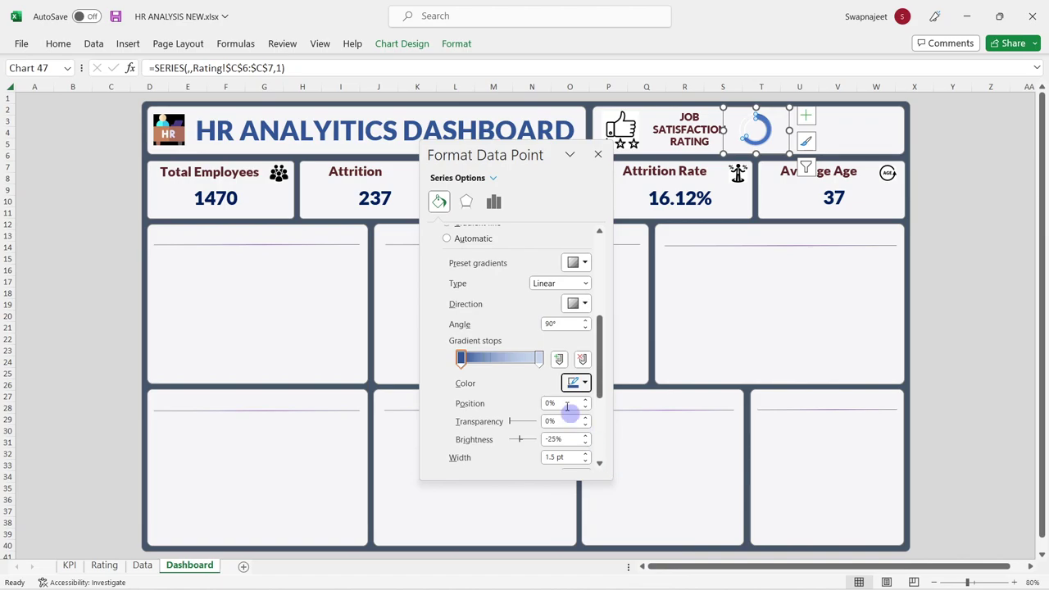
{"action": "left_click", "coordinate": [540, 361]}
{"action": "left_click", "coordinate": [573, 382]}
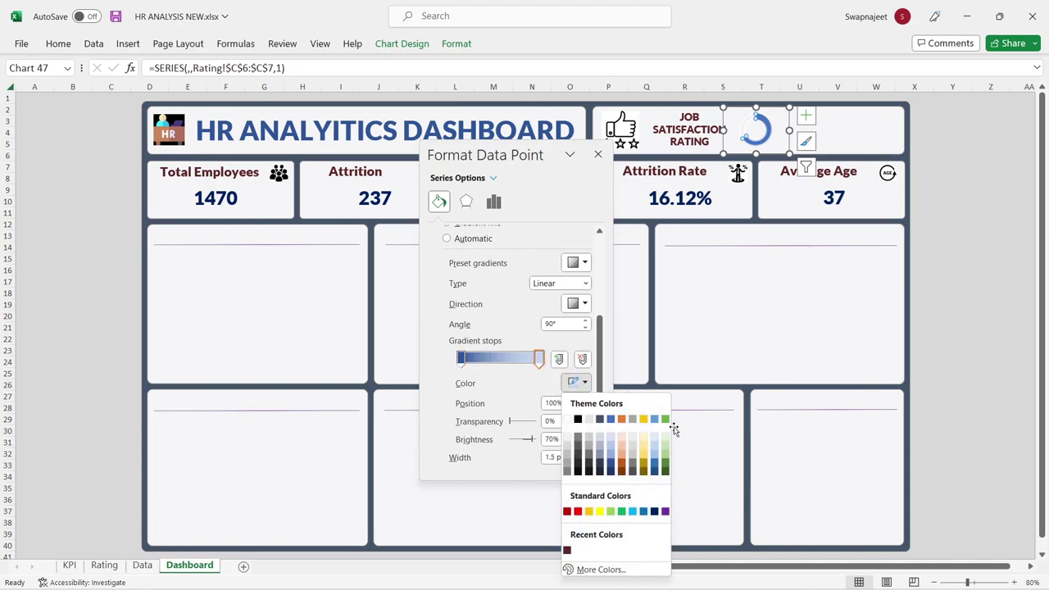
{"action": "left_click", "coordinate": [633, 462]}
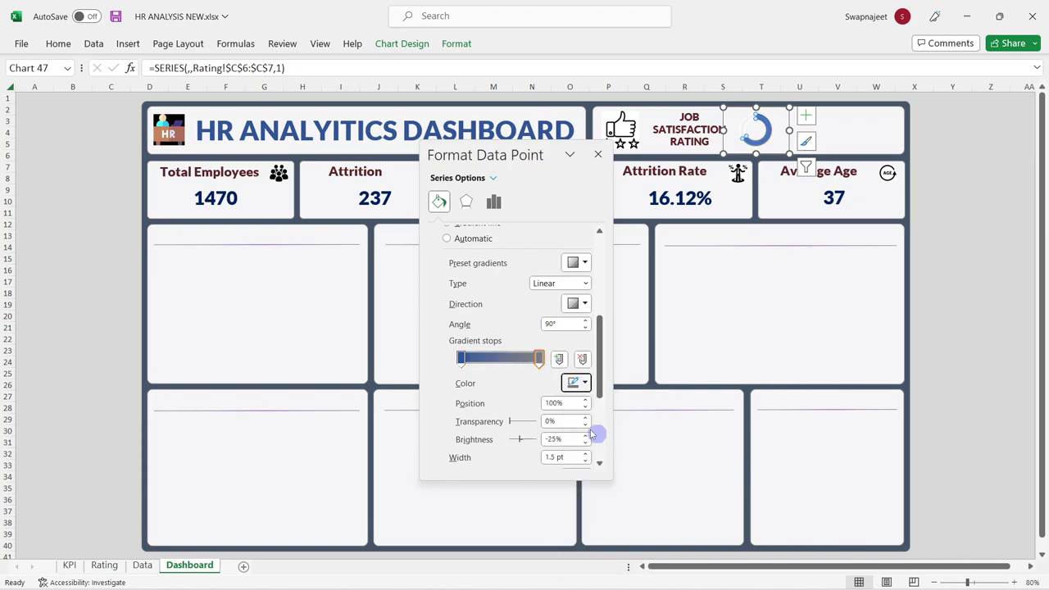
{"action": "scroll", "coordinate": [542, 393], "scroll_direction": "up", "scroll_amount": 1}
{"action": "scroll", "coordinate": [508, 381], "scroll_direction": "up", "scroll_amount": 3}
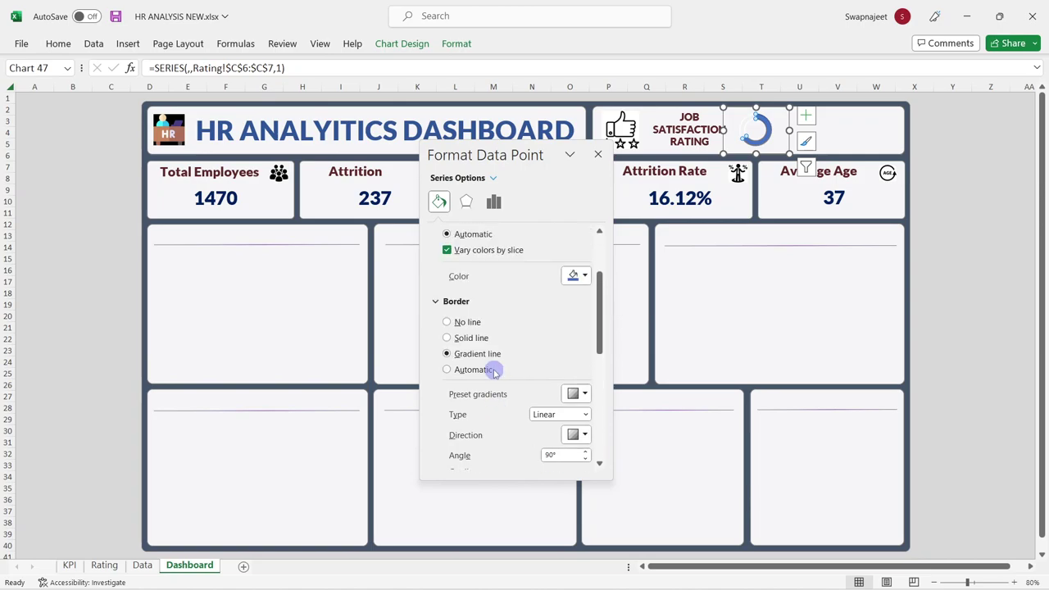
Remove the main slice's outline and give it a gradient fill with a dark blue first stop
{"action": "left_click", "coordinate": [450, 324]}
{"action": "scroll", "coordinate": [482, 336], "scroll_direction": "up", "scroll_amount": 1}
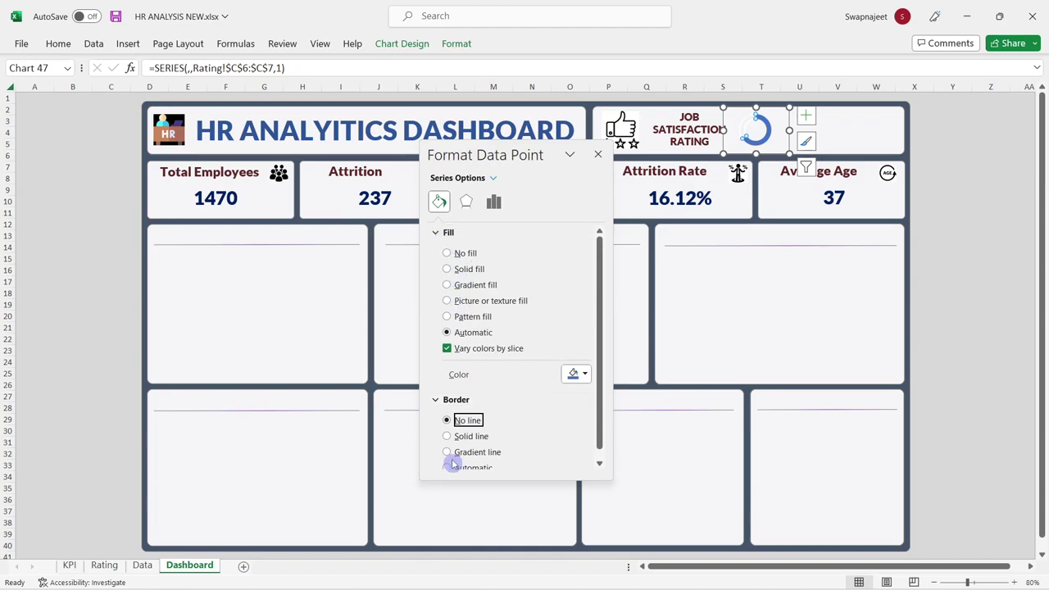
{"action": "left_click", "coordinate": [457, 287]}
{"action": "scroll", "coordinate": [537, 385], "scroll_direction": "down", "scroll_amount": 3}
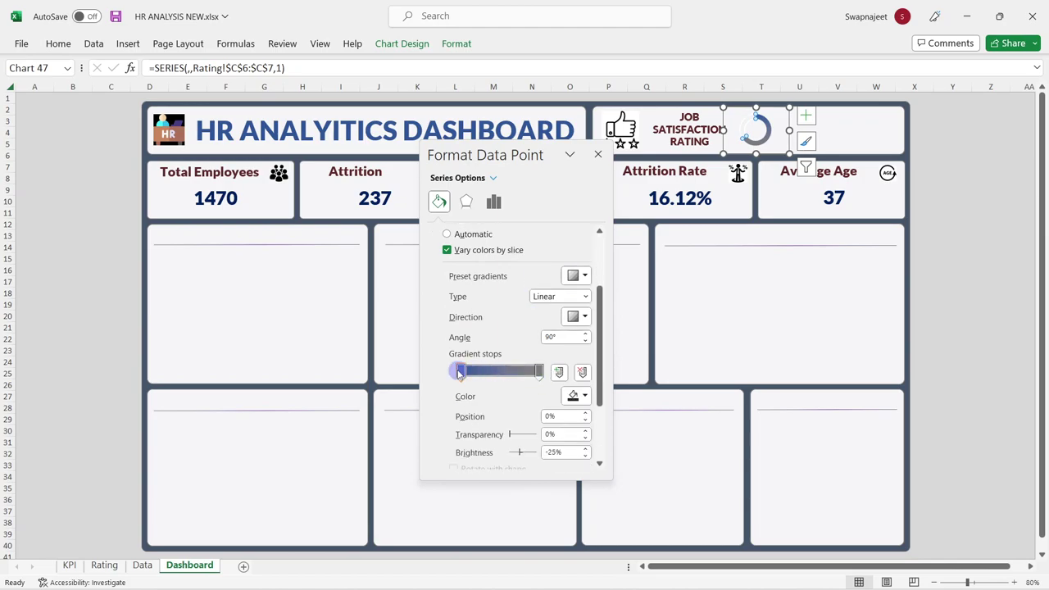
{"action": "left_click", "coordinate": [574, 396]}
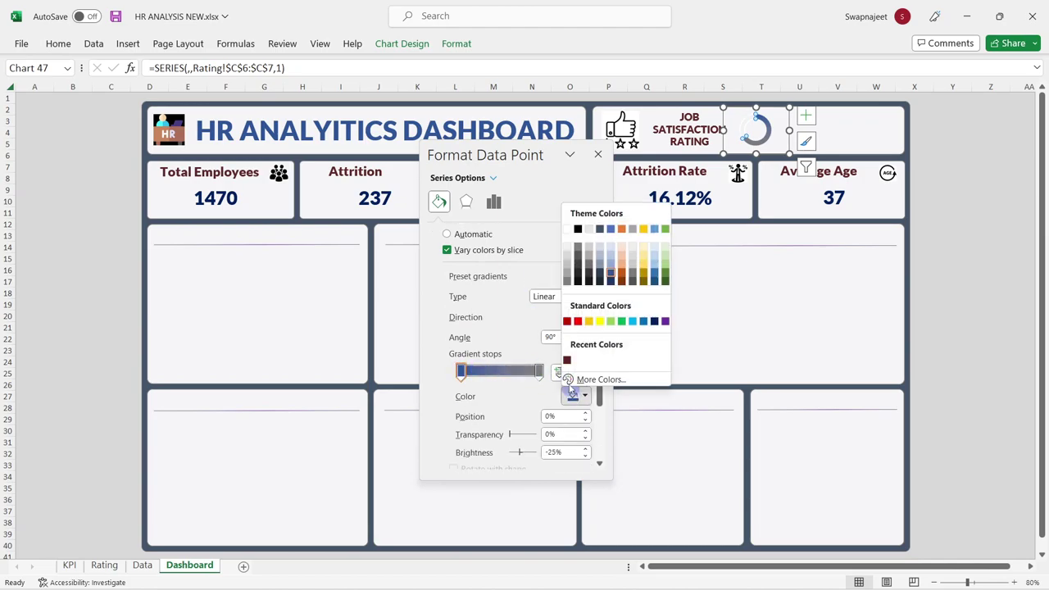
{"action": "left_click", "coordinate": [610, 281]}
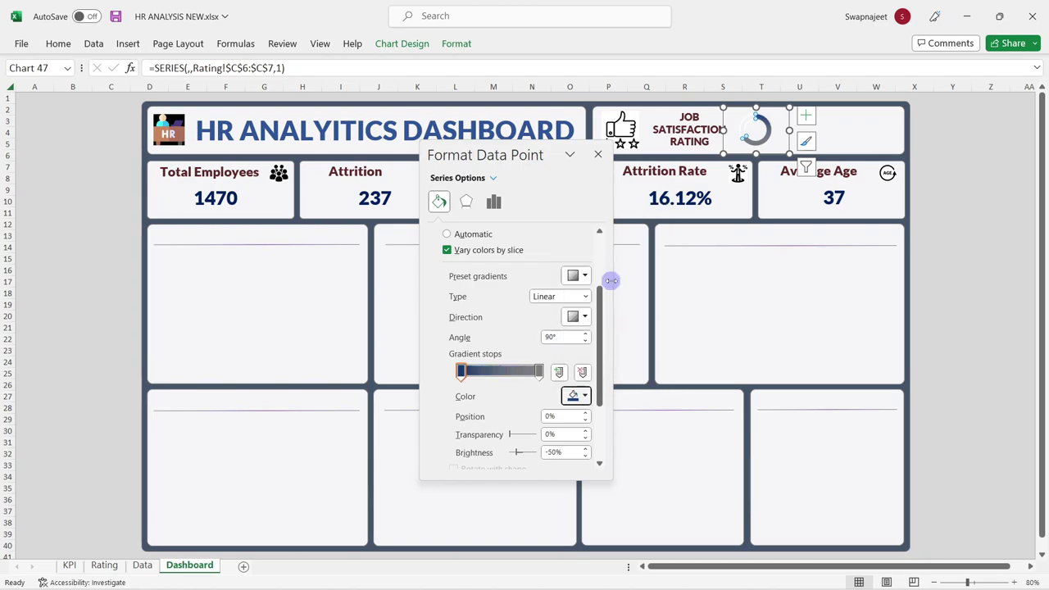
Set the fill's last gradient stop to green
{"action": "left_click", "coordinate": [573, 395]}
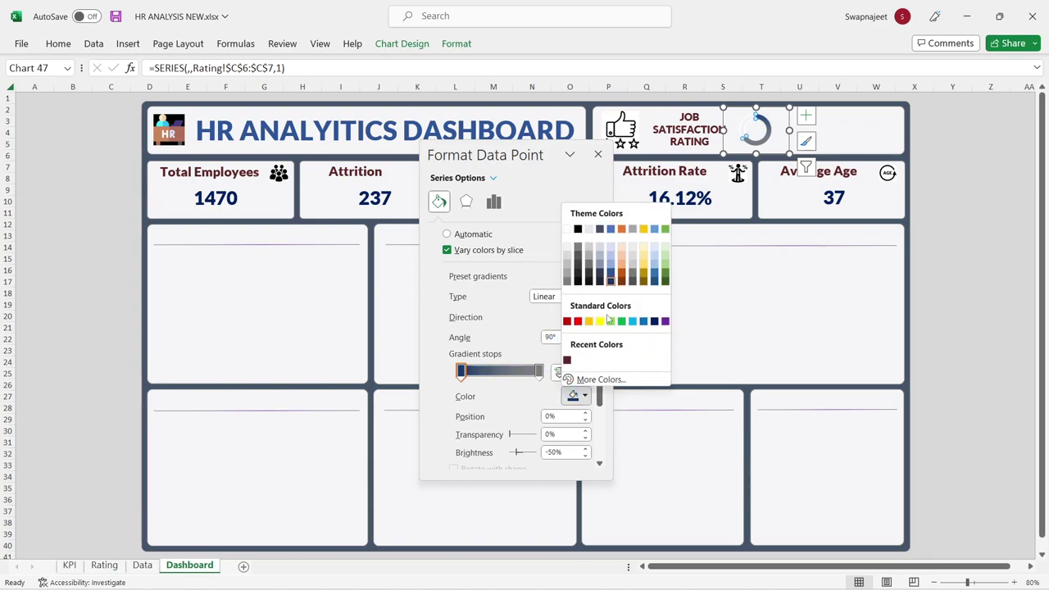
{"action": "left_click", "coordinate": [542, 373]}
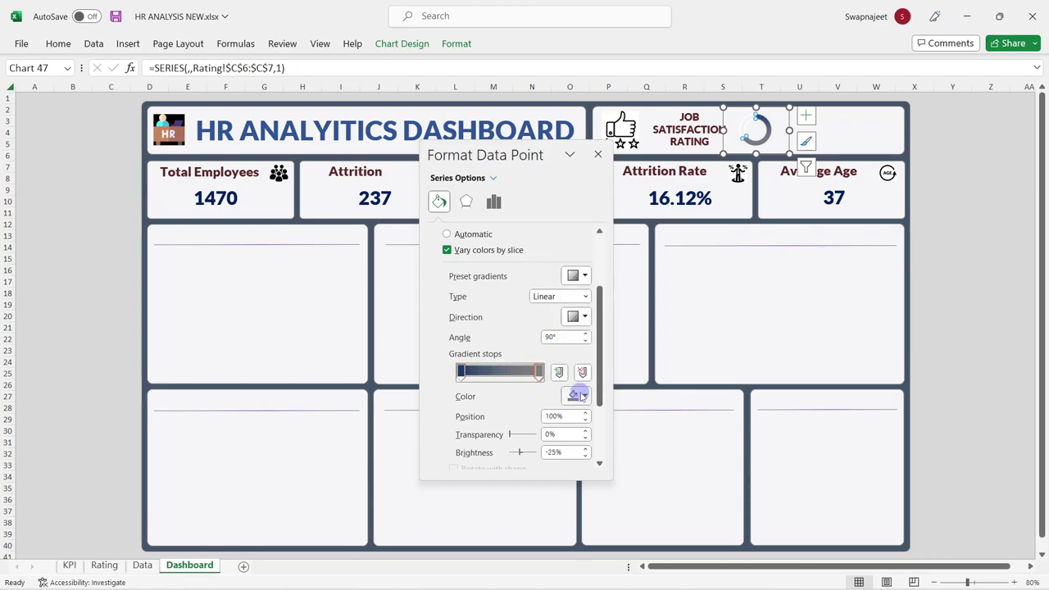
{"action": "left_click", "coordinate": [573, 396]}
{"action": "left_click", "coordinate": [632, 281]}
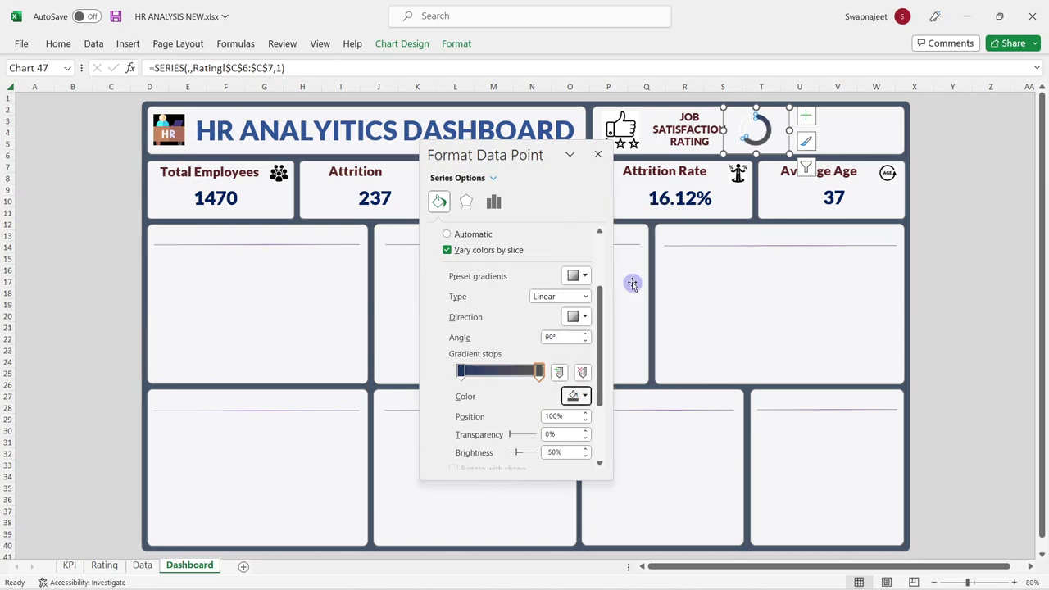
{"action": "left_click", "coordinate": [573, 397]}
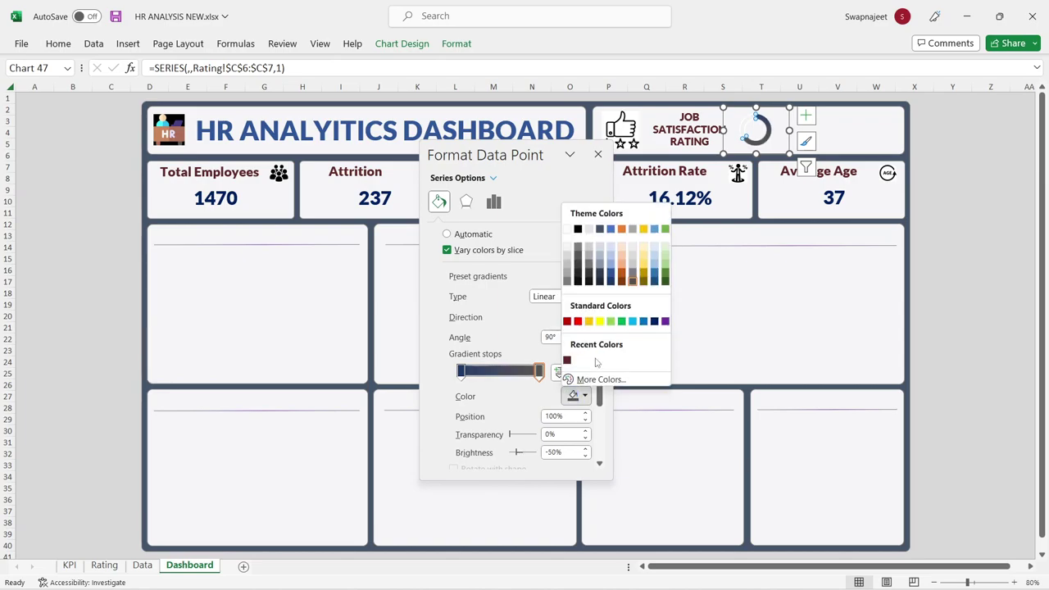
{"action": "left_click", "coordinate": [665, 275]}
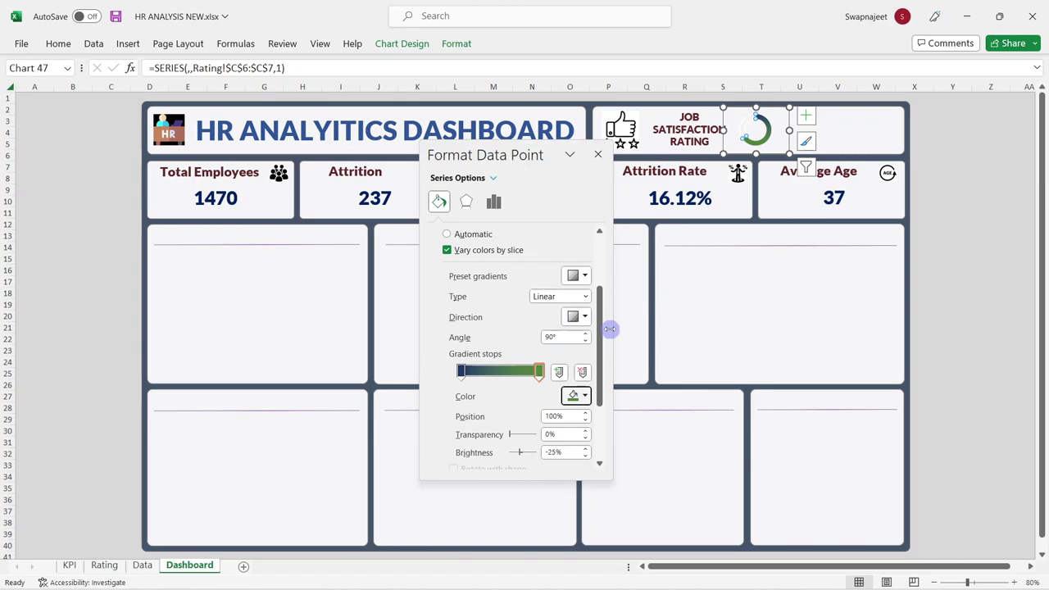
Remove the outline from the other doughnut slice
{"action": "left_click", "coordinate": [747, 121]}
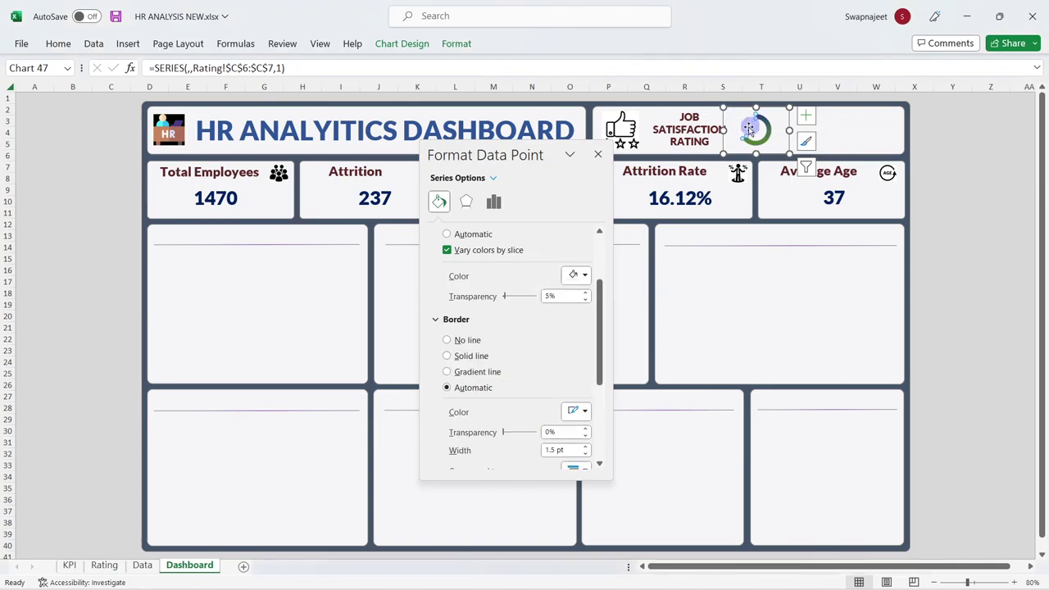
{"action": "scroll", "coordinate": [512, 366], "scroll_direction": "down", "scroll_amount": 2}
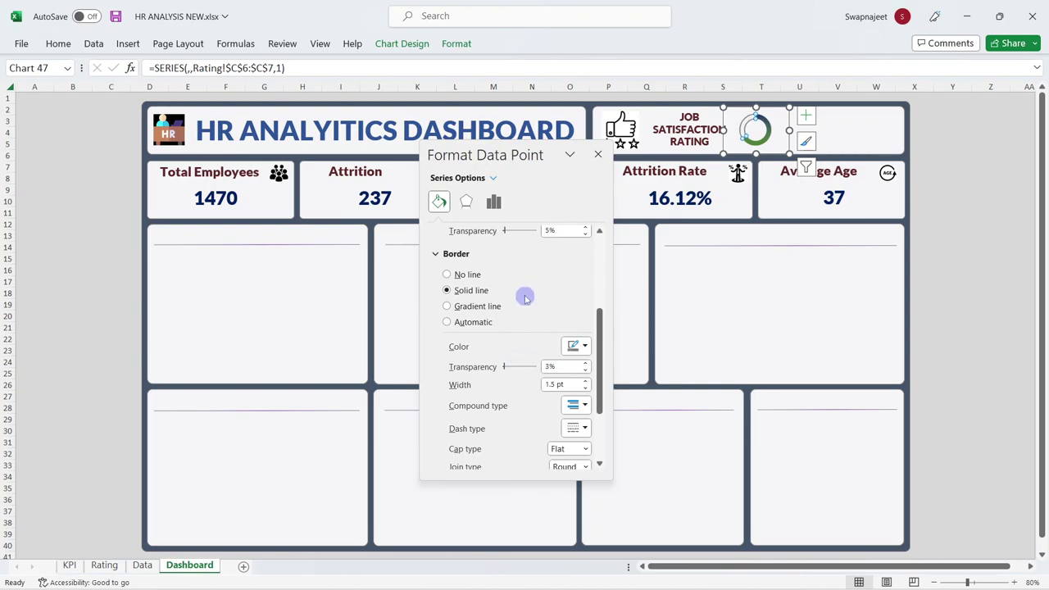
{"action": "scroll", "coordinate": [525, 299], "scroll_direction": "up", "scroll_amount": 3}
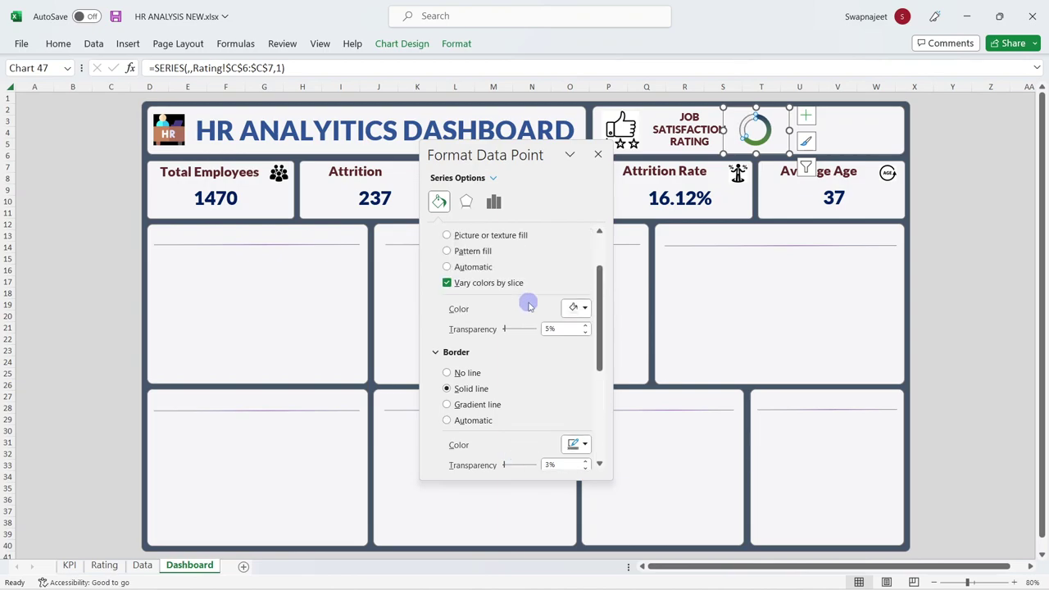
{"action": "left_click", "coordinate": [461, 370]}
{"action": "scroll", "coordinate": [557, 295], "scroll_direction": "up", "scroll_amount": 1}
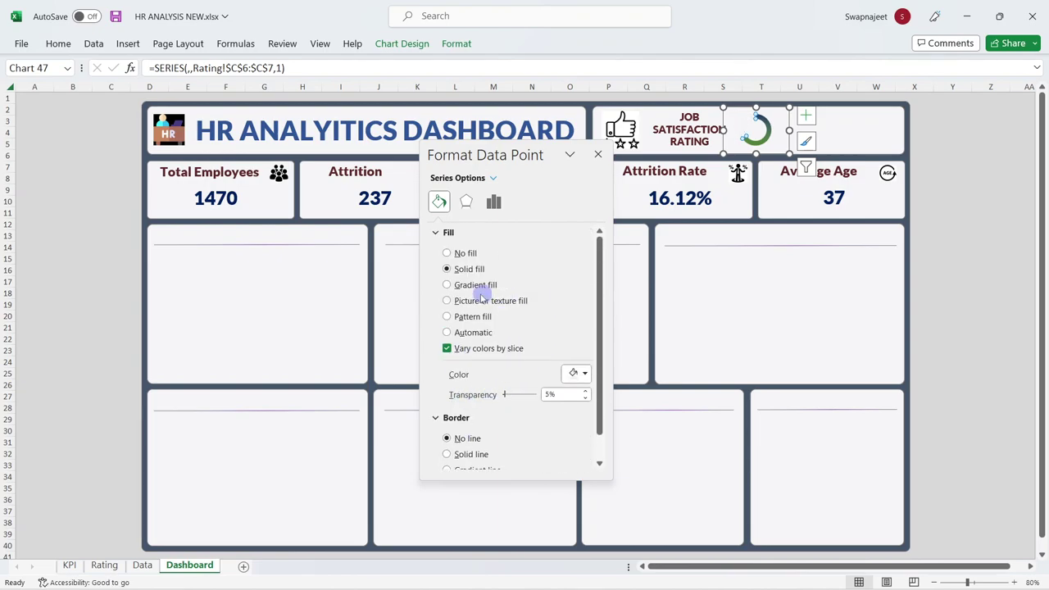
{"action": "left_click", "coordinate": [758, 131]}
Close the Format Data Point pane and drag the doughnut's corner handle outward slightly
{"action": "left_click", "coordinate": [600, 157]}
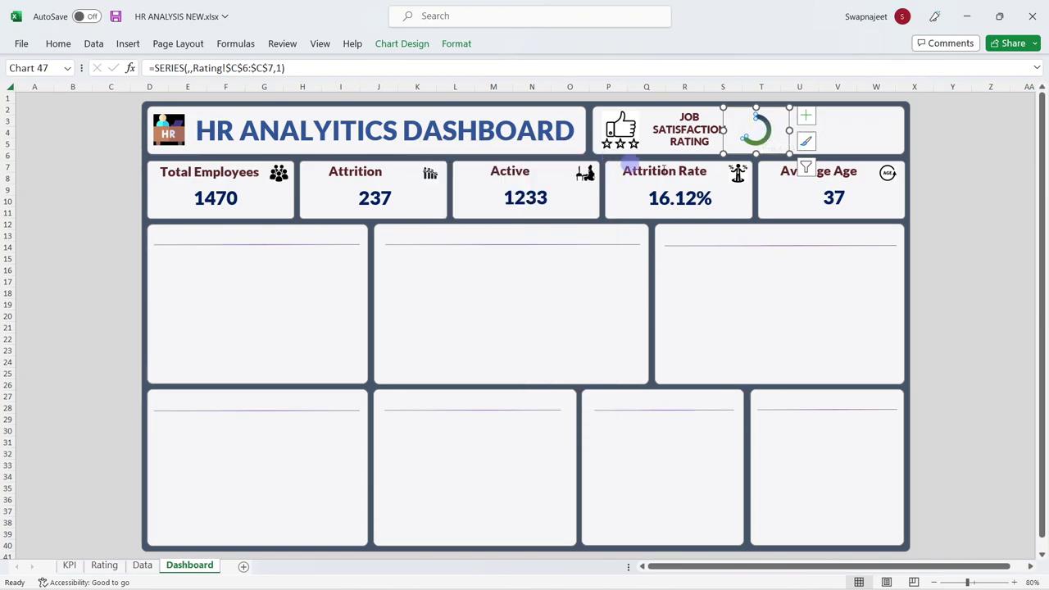
{"action": "left_click", "coordinate": [1000, 168]}
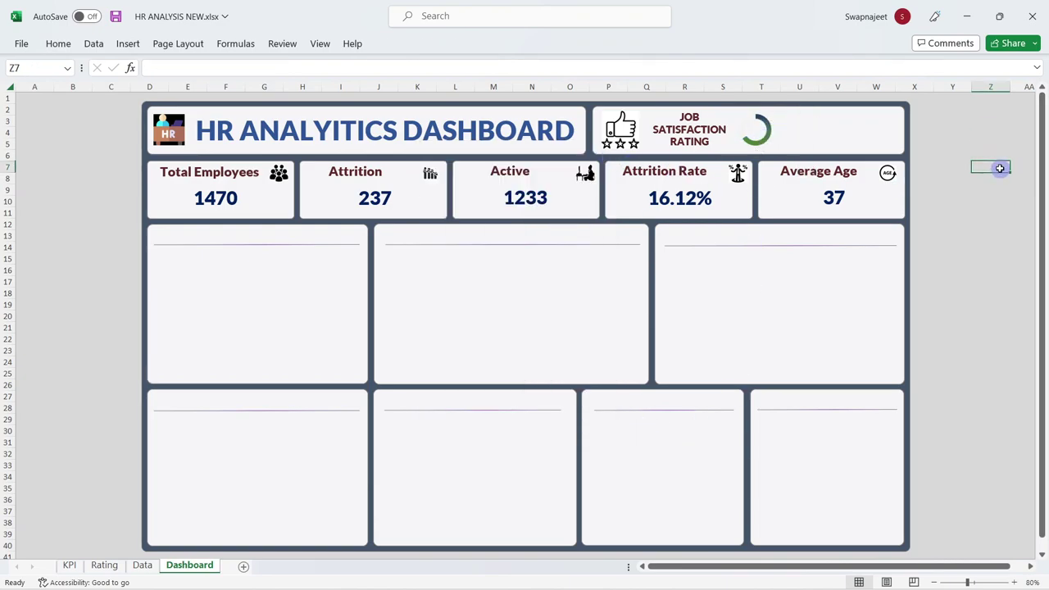
{"action": "left_click", "coordinate": [763, 136]}
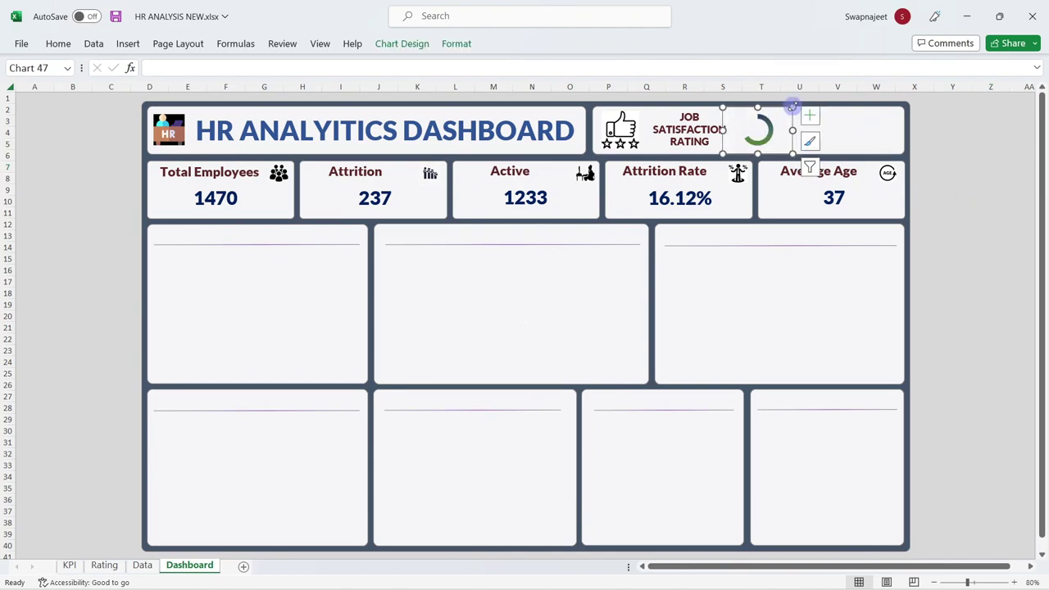
{"action": "left_click_drag", "start_coordinate": [792, 106], "coordinate": [797, 105]}
{"action": "left_click", "coordinate": [951, 213]}
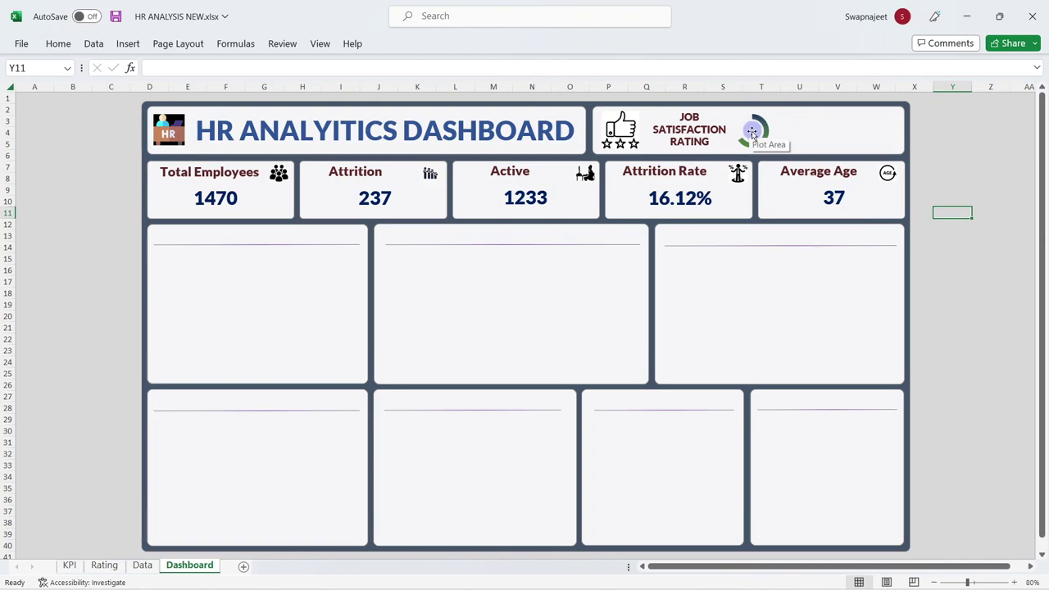
Insert a text box on the doughnut ring
{"action": "left_click", "coordinate": [127, 43]}
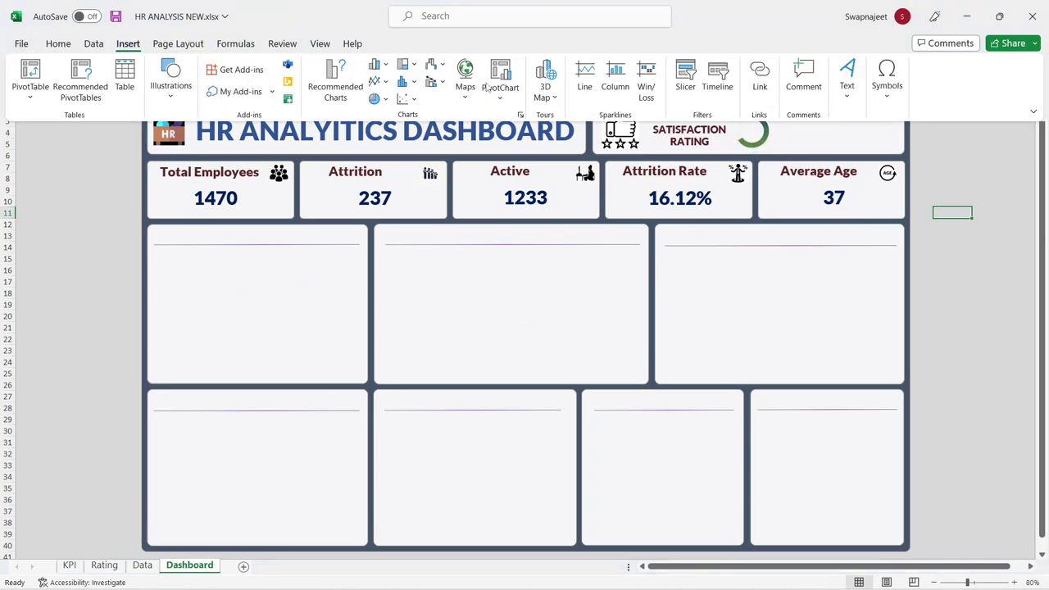
{"action": "left_click", "coordinate": [847, 85]}
{"action": "left_click", "coordinate": [848, 146]}
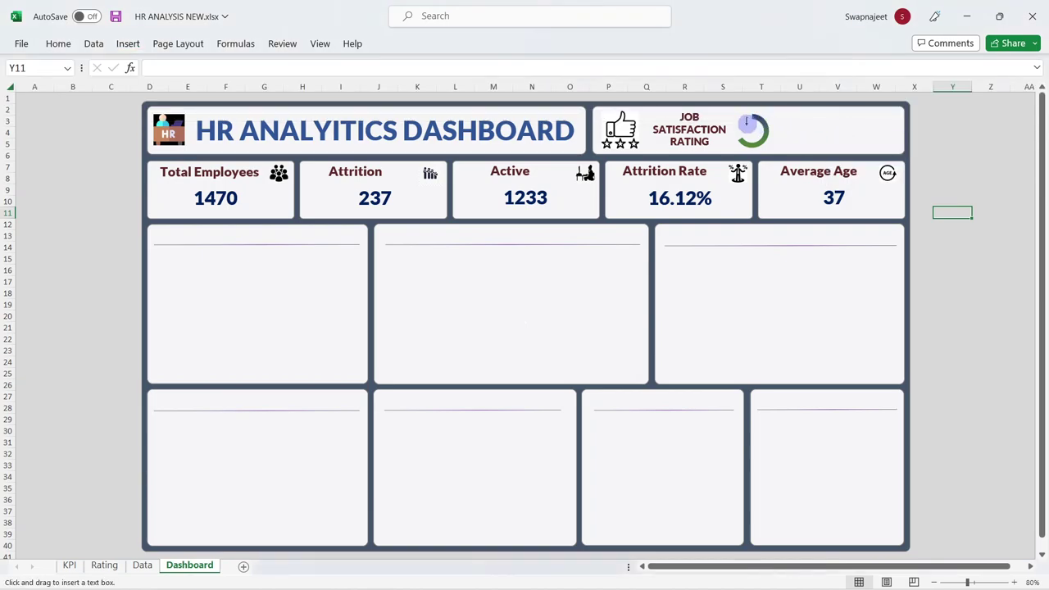
{"action": "left_click", "coordinate": [761, 138]}
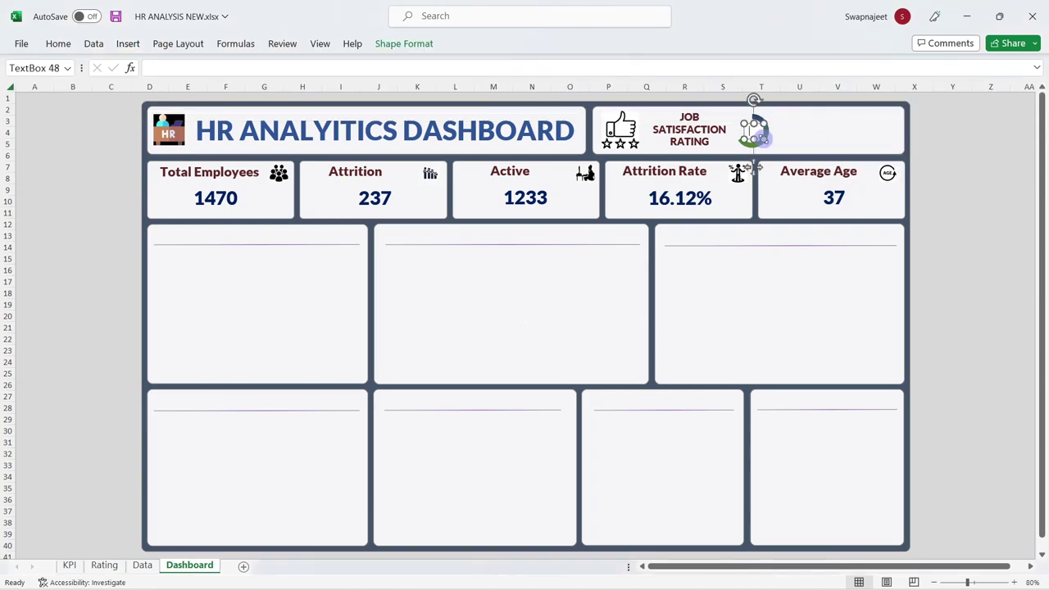
{"action": "left_click", "coordinate": [757, 131]}
{"action": "left_click", "coordinate": [748, 126]}
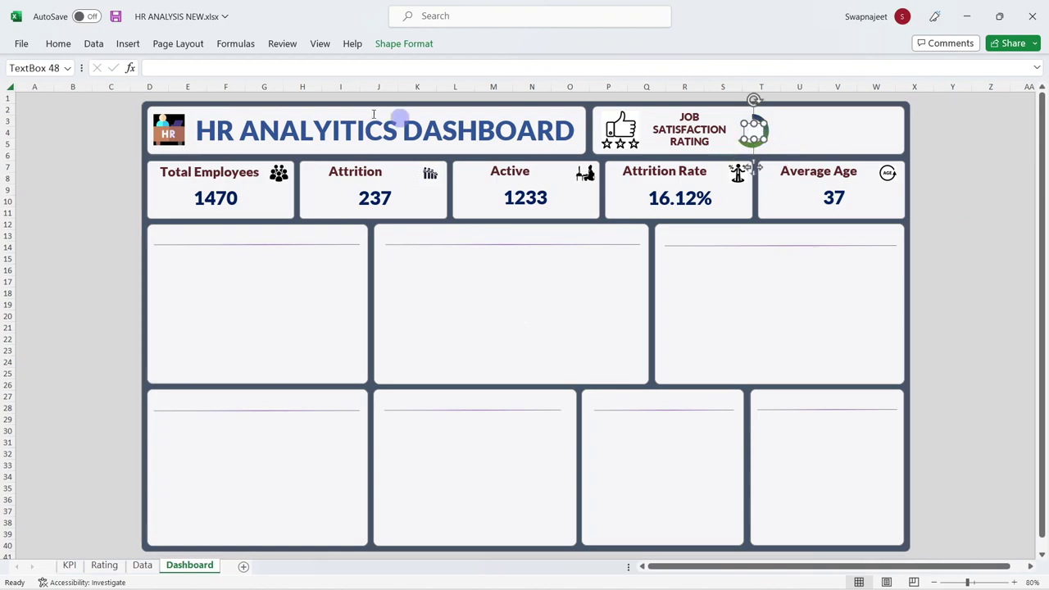
Link the text box to =Rating!B6 so it shows 2.6
{"action": "left_click", "coordinate": [163, 70]}
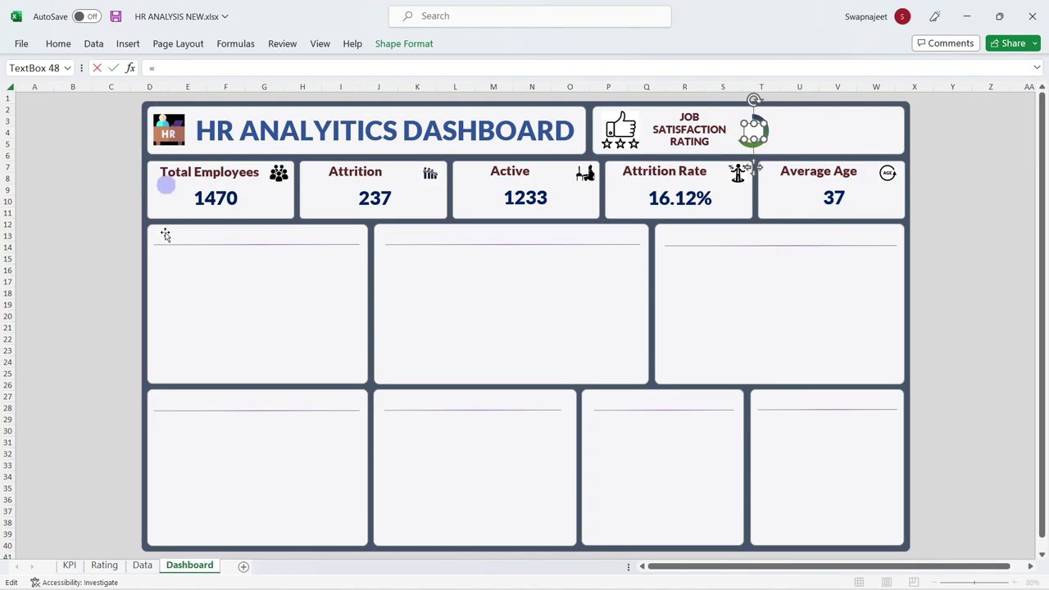
{"action": "left_click", "coordinate": [104, 565]}
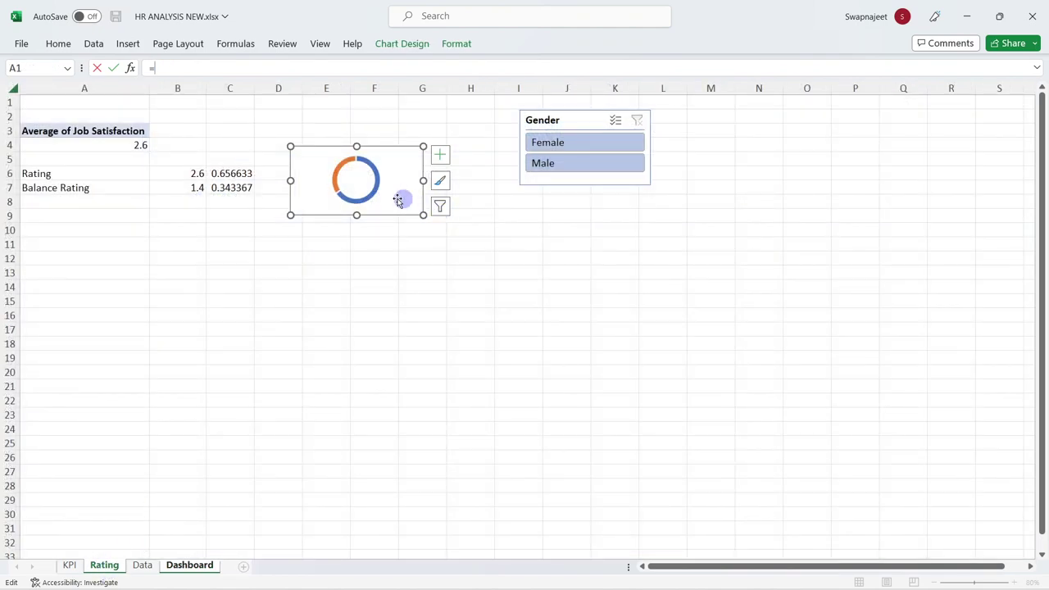
{"action": "left_click", "coordinate": [197, 174]}
{"action": "key", "text": "Return"}
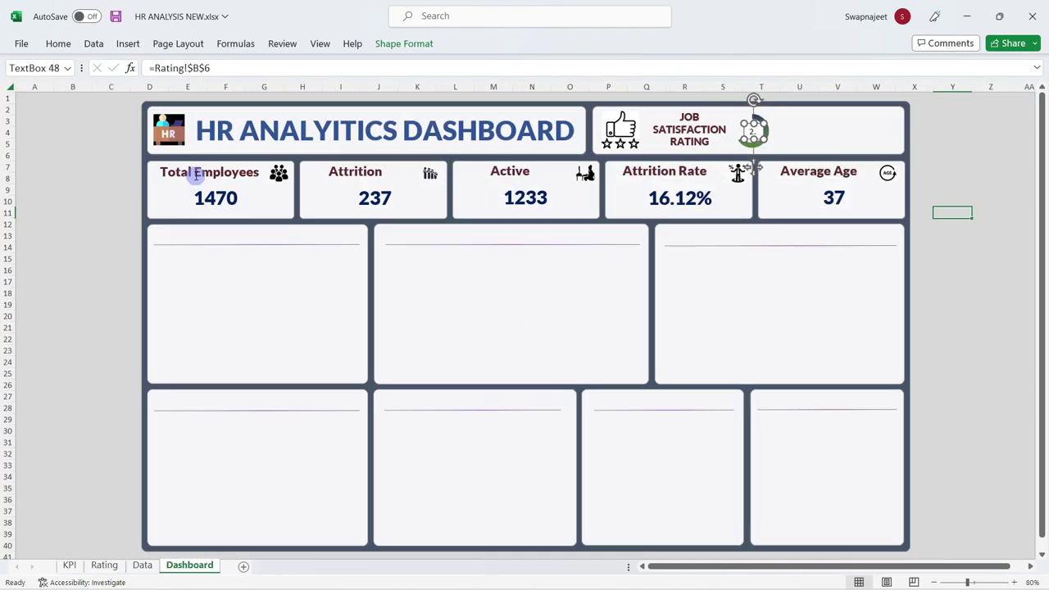
{"action": "left_click", "coordinate": [741, 123]}
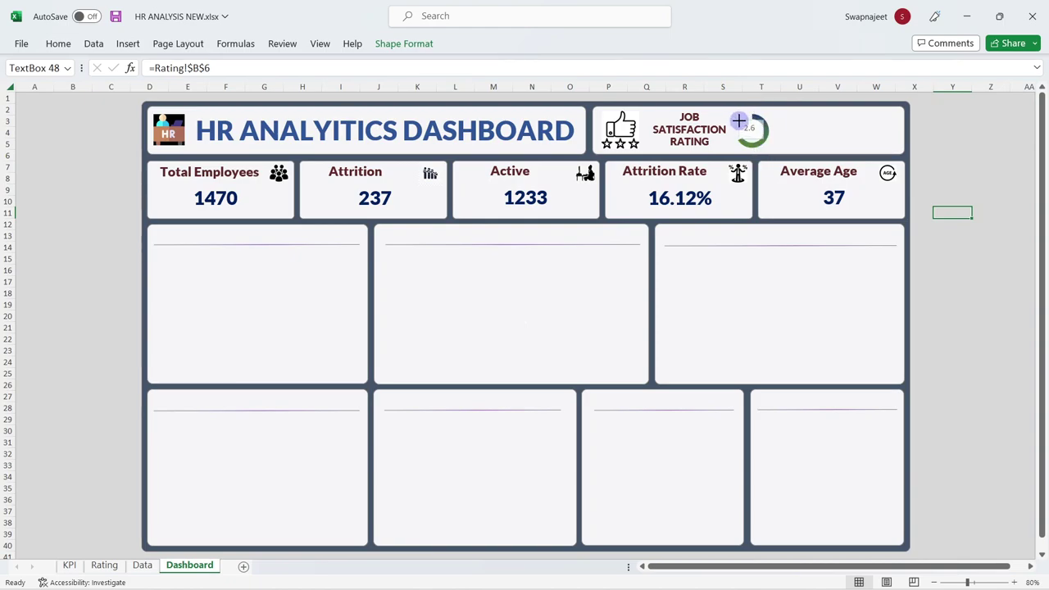
{"action": "left_click", "coordinate": [739, 122]}
Format the 2.6 label as Middle-aligned, Lato Black, dark blue text
{"action": "left_click", "coordinate": [62, 47]}
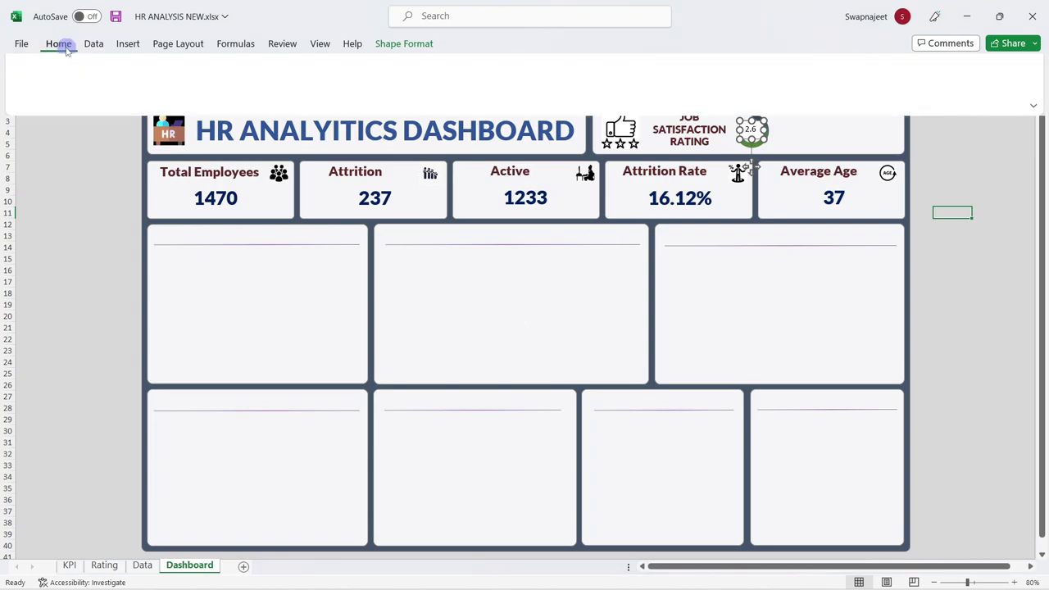
{"action": "left_click", "coordinate": [350, 70]}
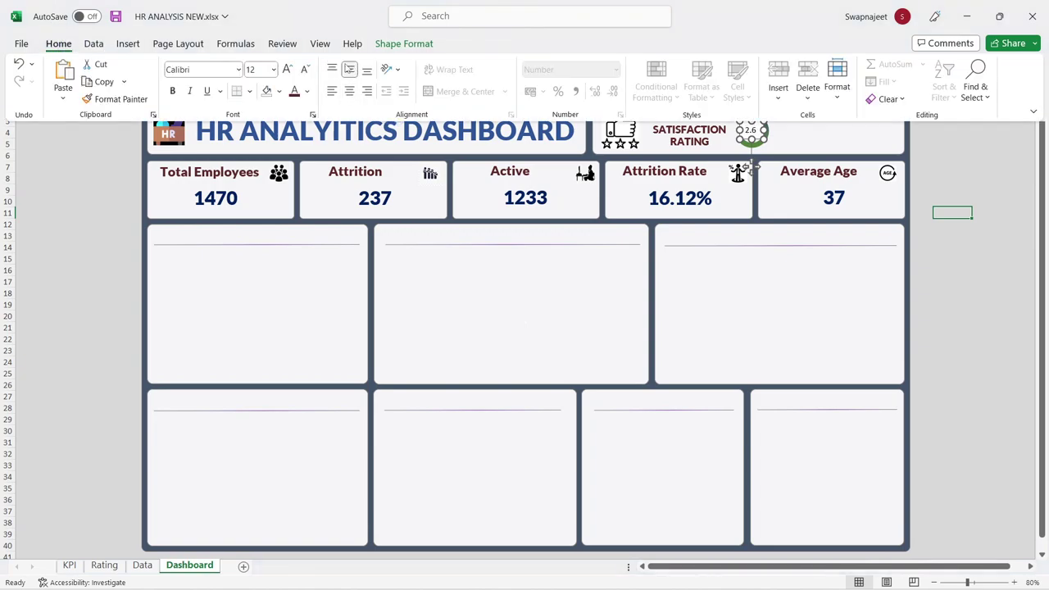
{"action": "left_click", "coordinate": [208, 67]}
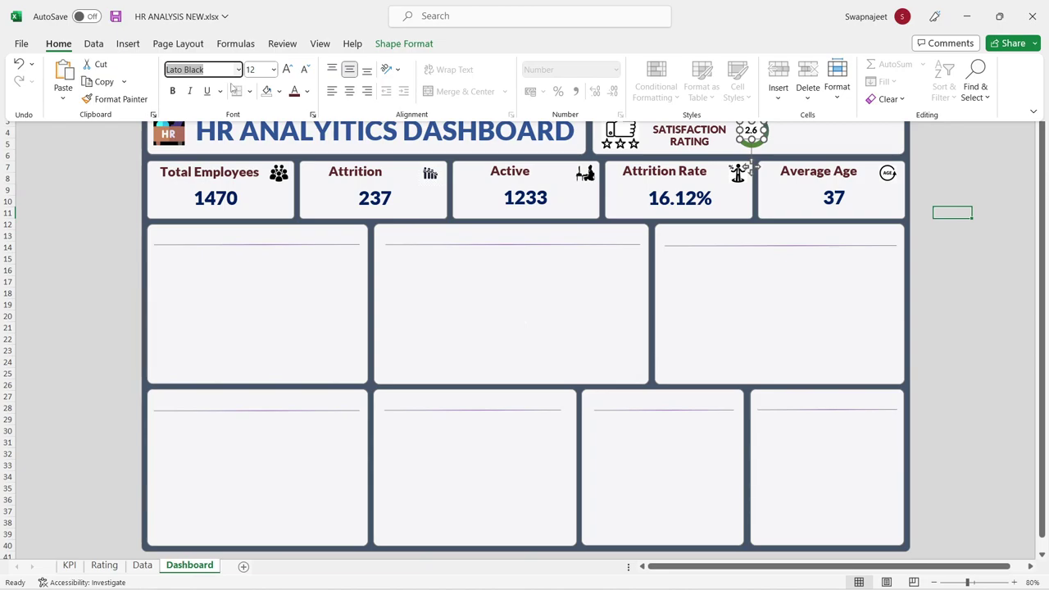
{"action": "left_click", "coordinate": [308, 93]}
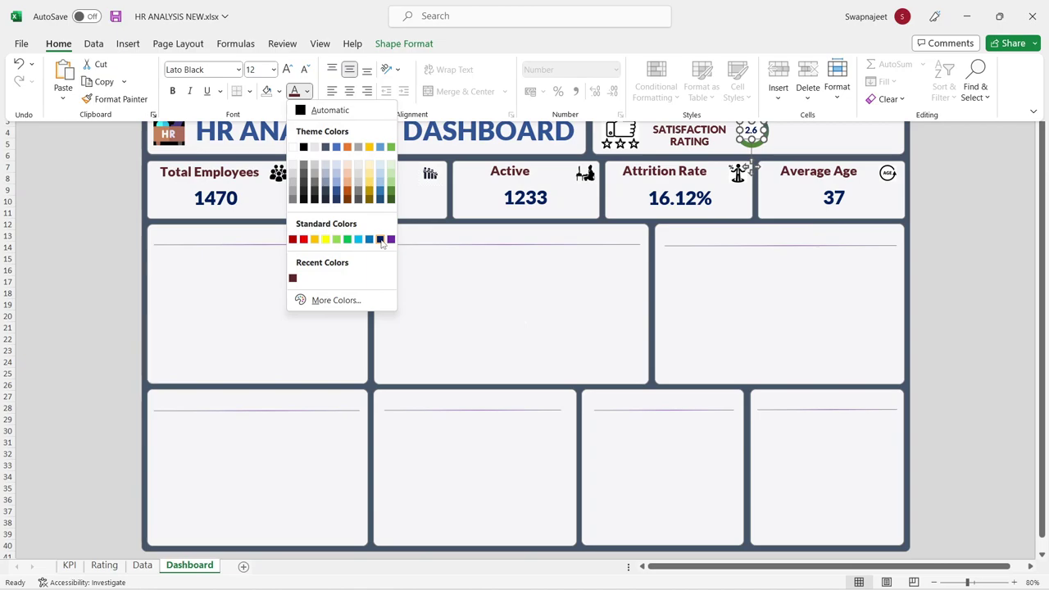
{"action": "left_click", "coordinate": [381, 239]}
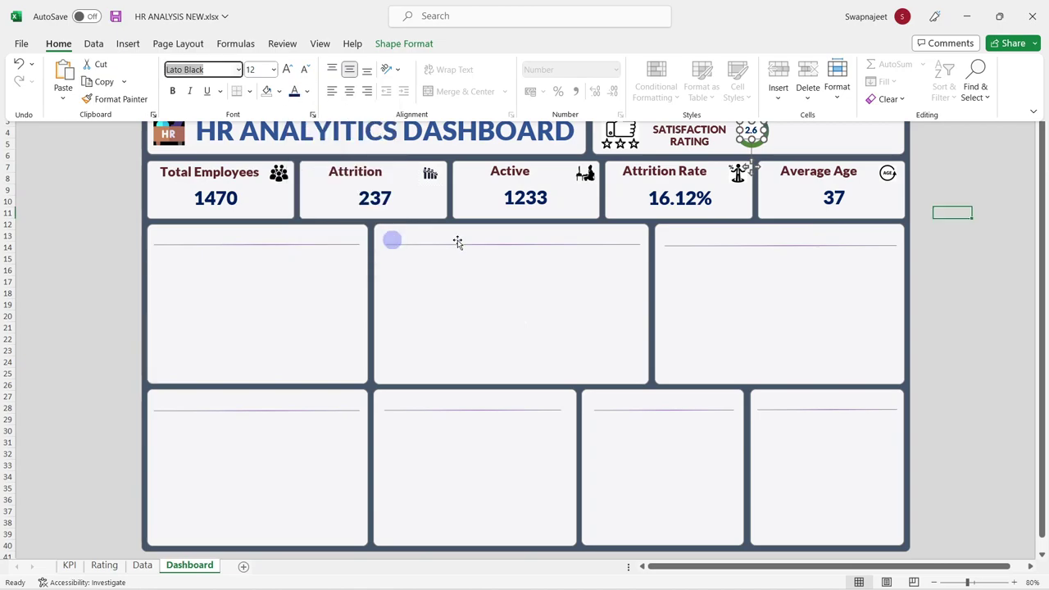
{"action": "left_click", "coordinate": [976, 236]}
Set the label's Shape Outline to No Outline and Shape Fill to No Fill
{"action": "left_click", "coordinate": [744, 130]}
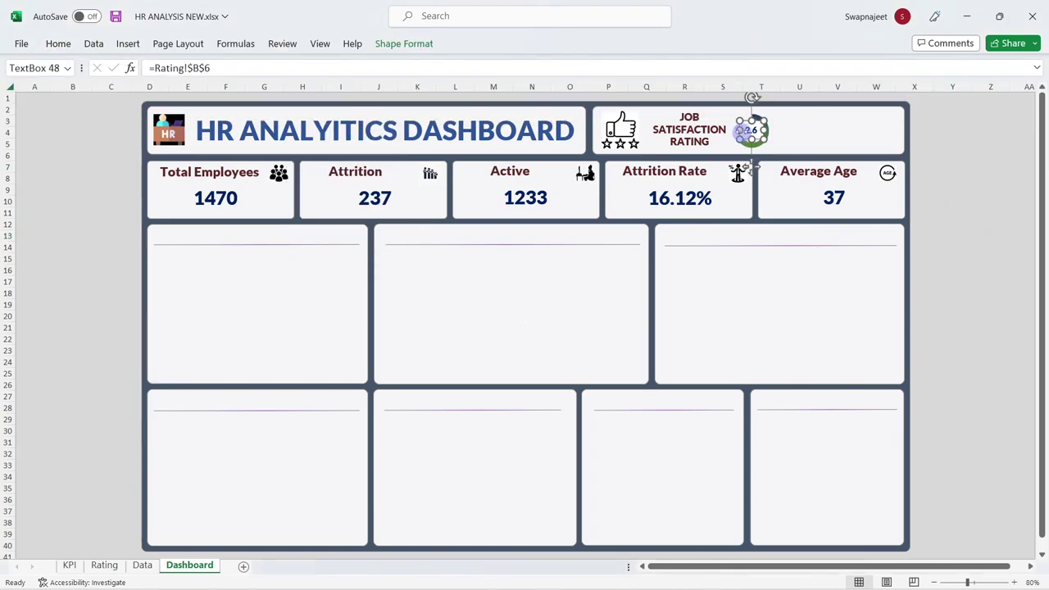
{"action": "left_click", "coordinate": [403, 44]}
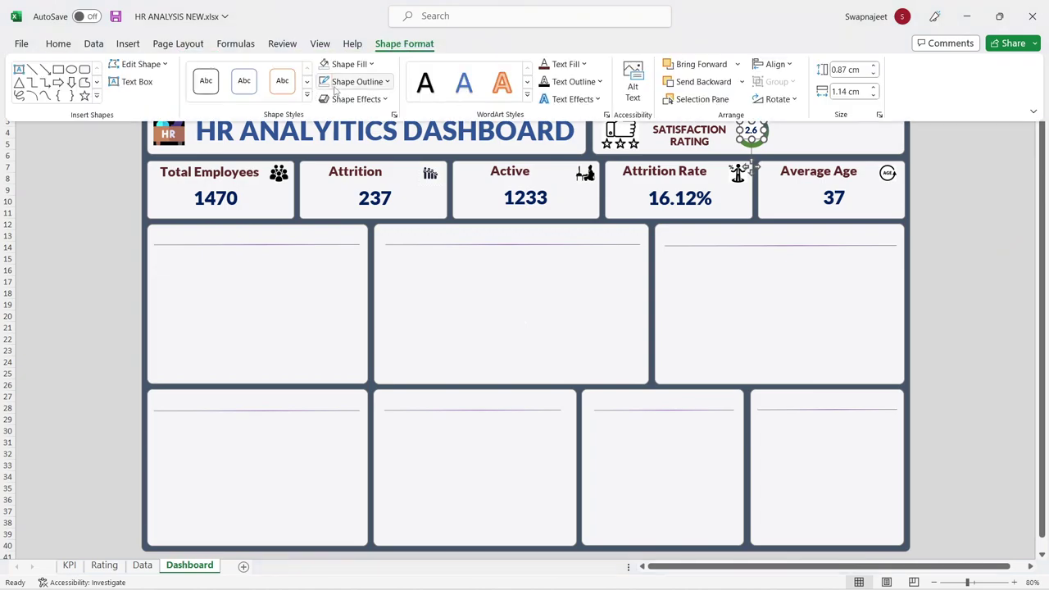
{"action": "left_click", "coordinate": [357, 81]}
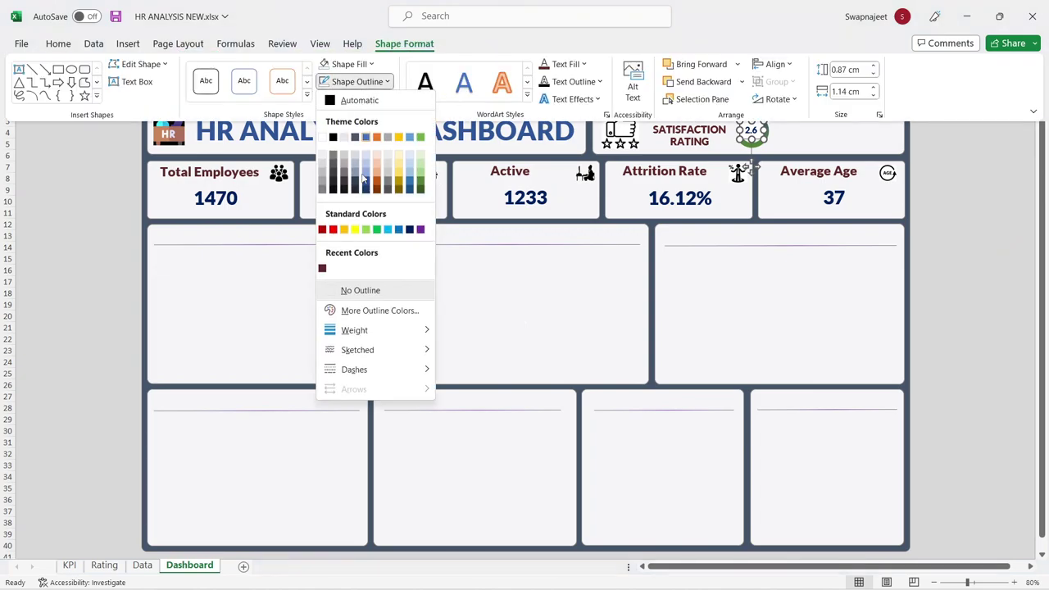
{"action": "left_click", "coordinate": [355, 294]}
{"action": "left_click", "coordinate": [348, 64]}
{"action": "left_click", "coordinate": [352, 272]}
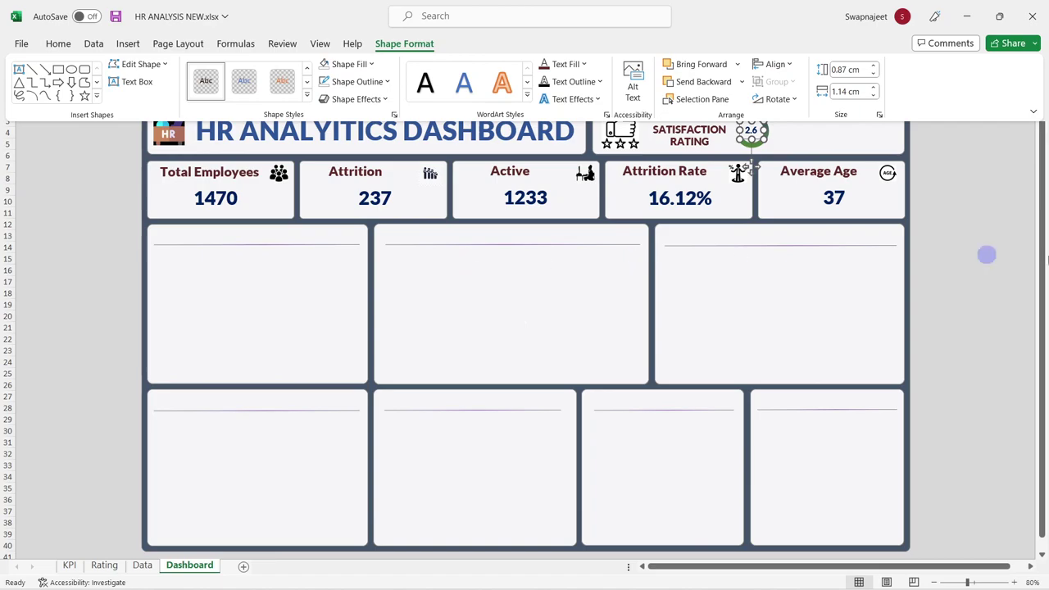
{"action": "left_click", "coordinate": [972, 205]}
{"action": "left_click", "coordinate": [970, 188]}
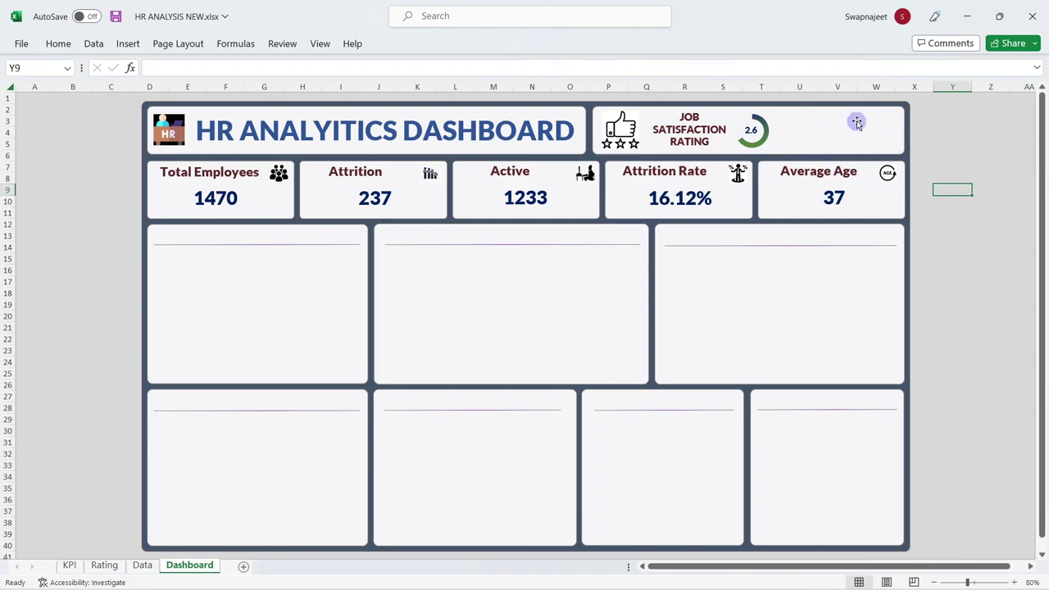
Copy the Average of Job Satisfaction pivot and paste a duplicate at A12
{"action": "left_click", "coordinate": [96, 565]}
{"action": "left_click", "coordinate": [236, 371]}
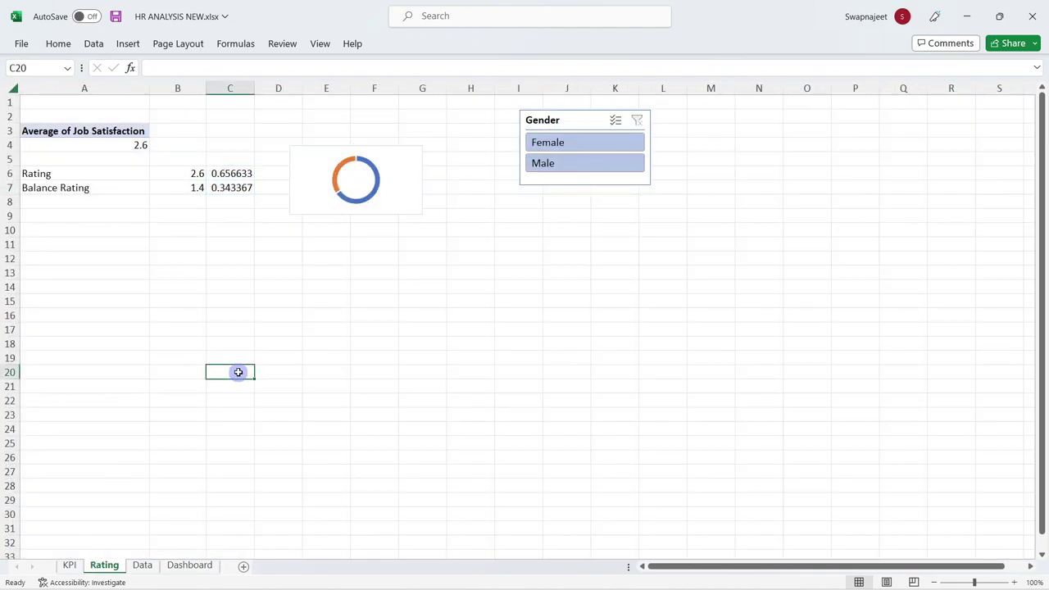
{"action": "left_click", "coordinate": [178, 300]}
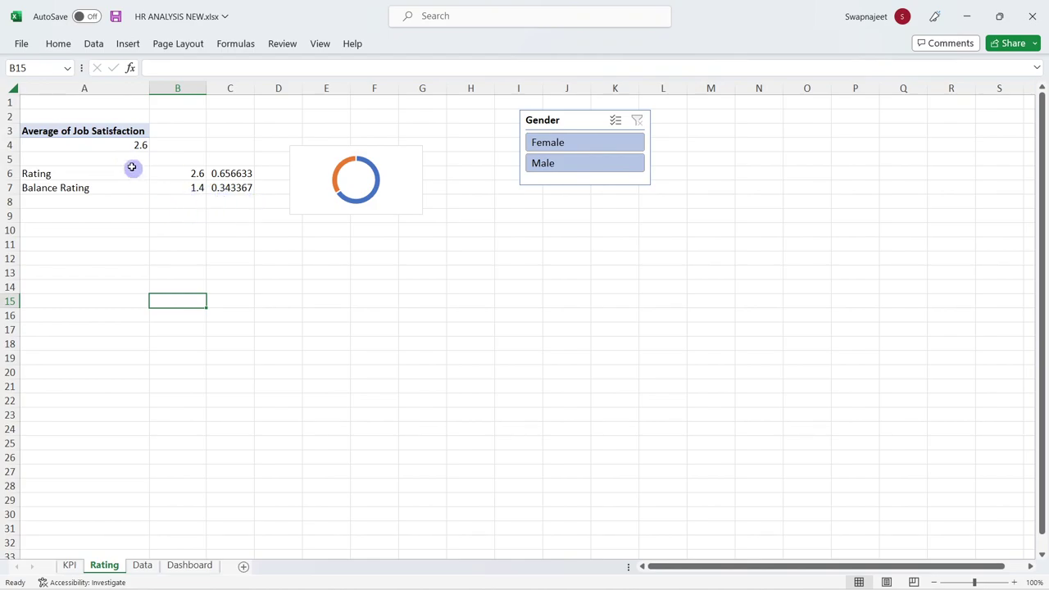
{"action": "left_click", "coordinate": [209, 145]}
{"action": "mouse_move", "coordinate": [128, 131]}
{"action": "left_mouse_down"}
{"action": "mouse_move", "coordinate": [98, 131]}
{"action": "mouse_move", "coordinate": [122, 143]}
{"action": "left_mouse_up"}
{"action": "key", "text": "ctrl+c"}
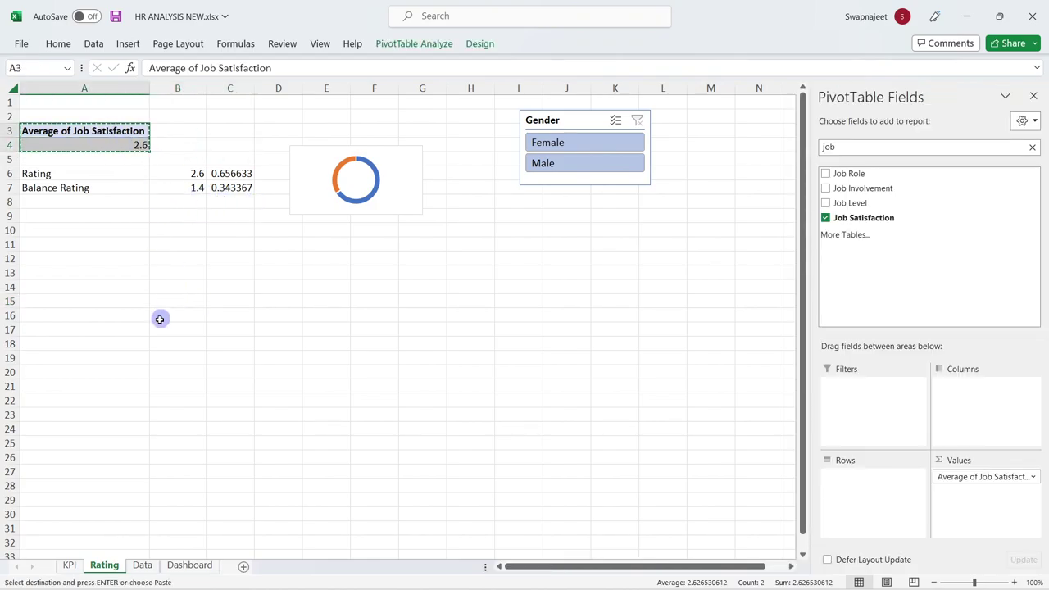
{"action": "left_click", "coordinate": [58, 260]}
{"action": "key", "text": "ctrl+v"}
{"action": "left_click", "coordinate": [101, 328]}
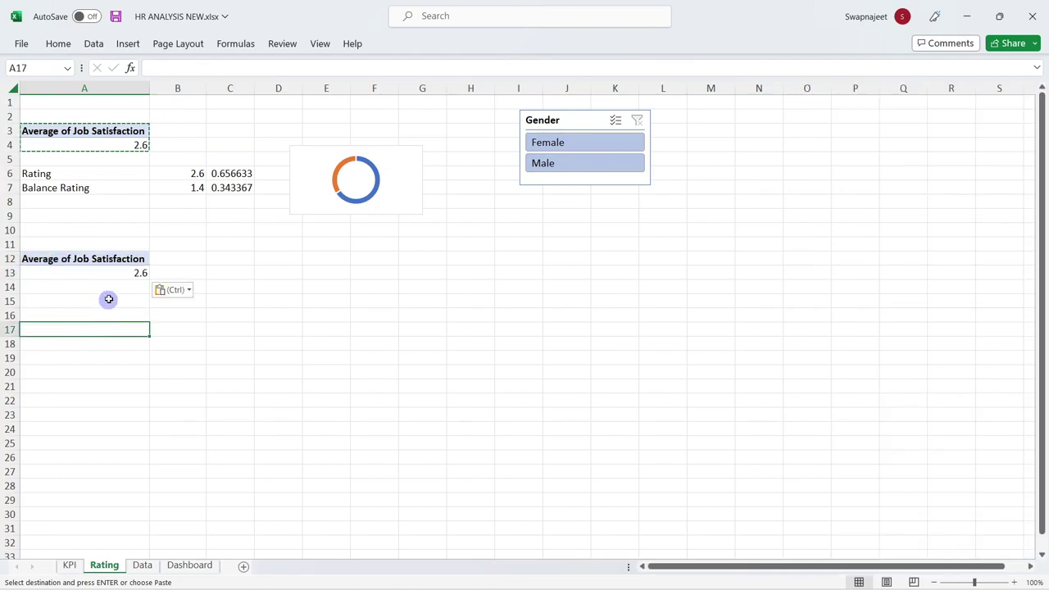
Check the duplicate's field list, then delete rows 12–14 to remove it
{"action": "left_click", "coordinate": [112, 272]}
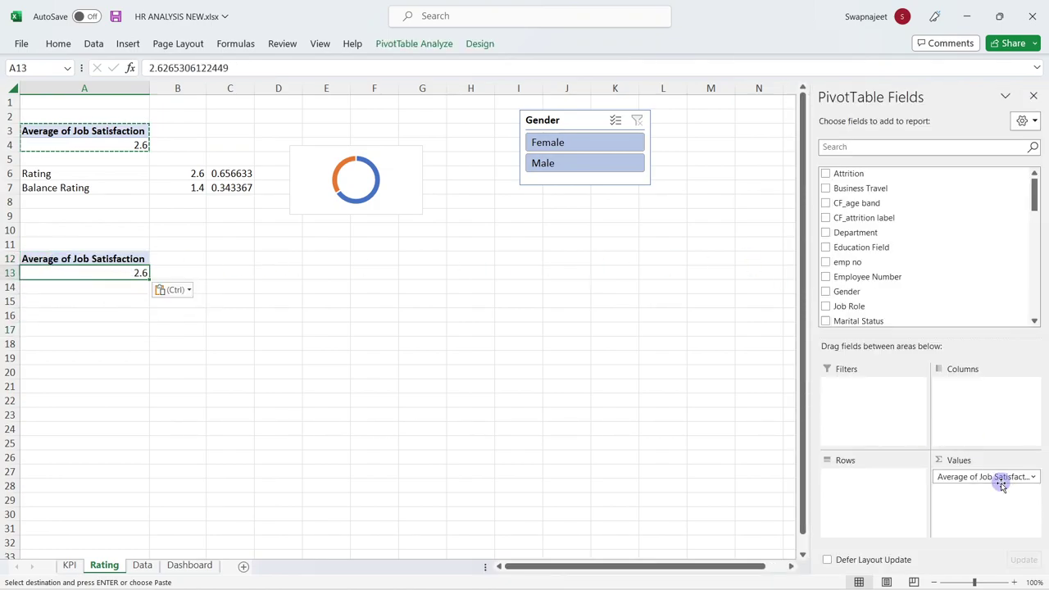
{"action": "mouse_move", "coordinate": [1002, 478]}
{"action": "left_mouse_down"}
{"action": "mouse_move", "coordinate": [1007, 497]}
{"action": "mouse_move", "coordinate": [987, 477]}
{"action": "left_mouse_up"}
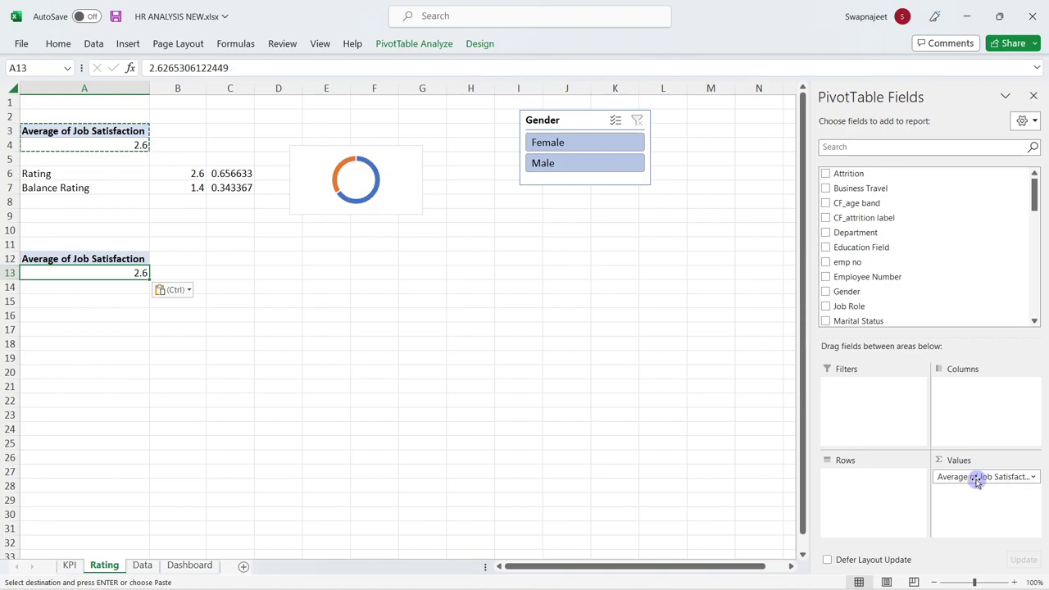
{"action": "left_click", "coordinate": [853, 149]}
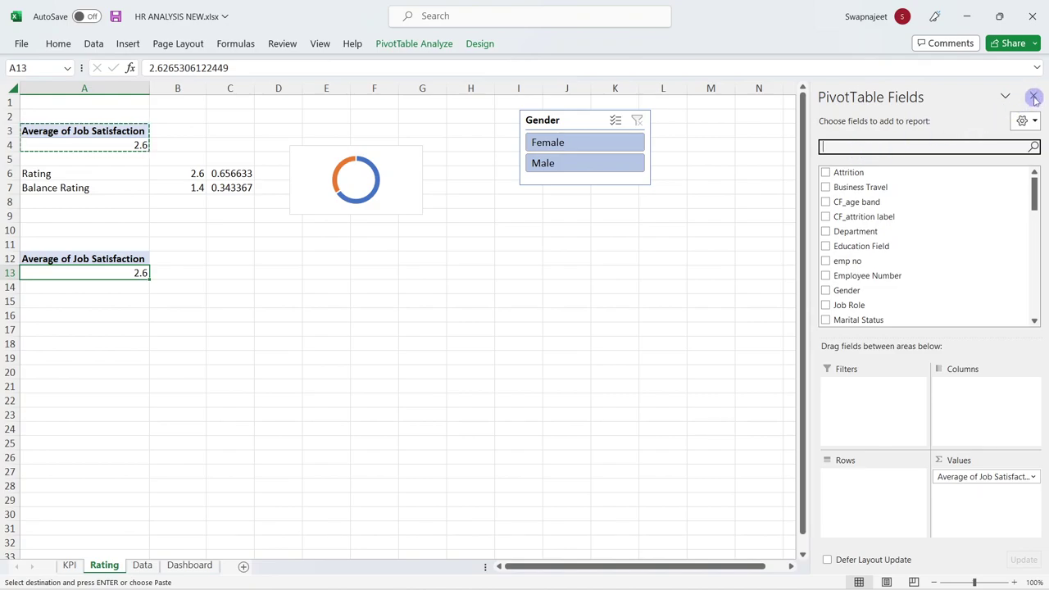
{"action": "left_click", "coordinate": [1035, 98]}
{"action": "left_click", "coordinate": [217, 316]}
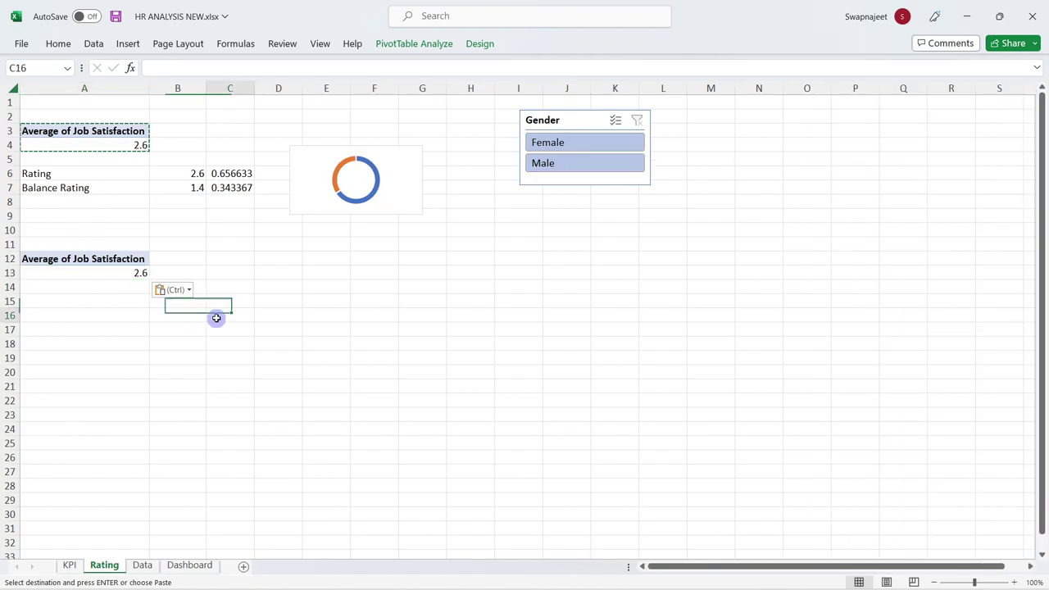
{"action": "left_click_drag", "start_coordinate": [194, 175], "coordinate": [188, 187]}
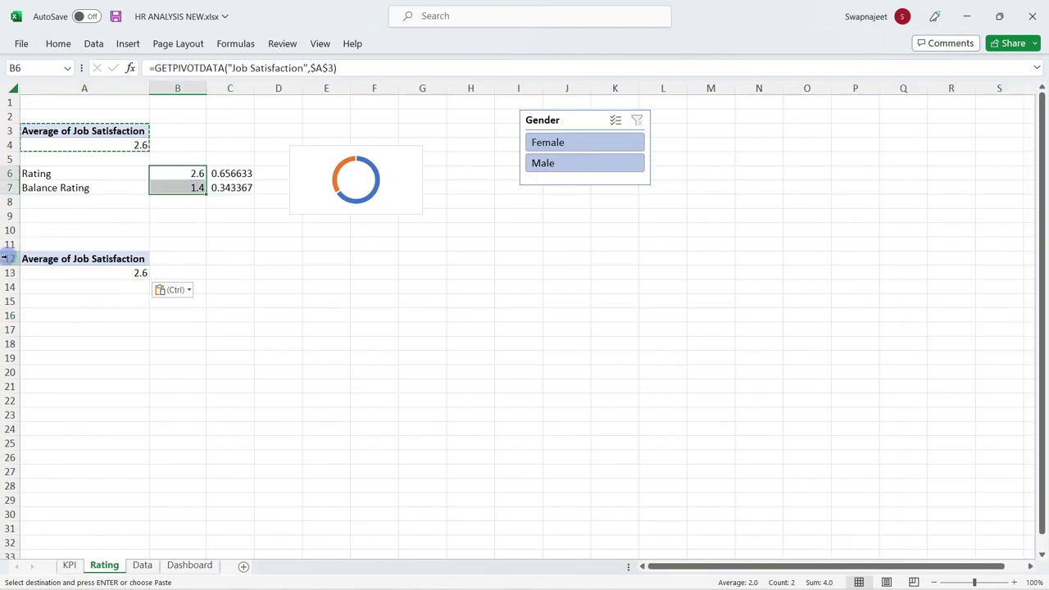
{"action": "left_click_drag", "start_coordinate": [10, 258], "coordinate": [10, 287]}
{"action": "right_click", "coordinate": [57, 274]}
{"action": "left_click", "coordinate": [95, 428]}
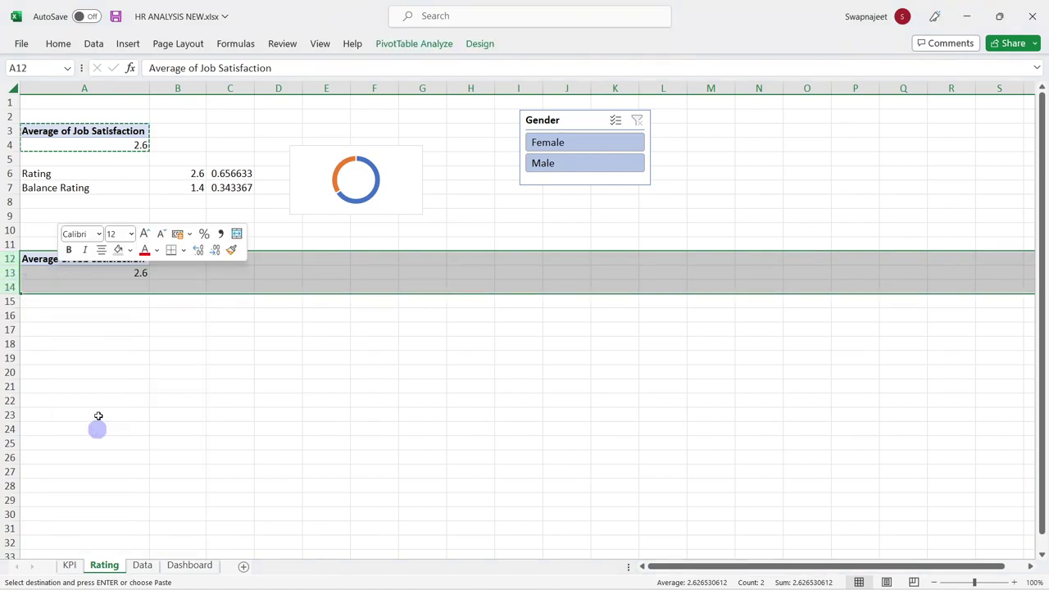
Select the ratings in B6:B7 and bring up the Column/Bar chart types
{"action": "left_click_drag", "start_coordinate": [182, 173], "coordinate": [182, 191]}
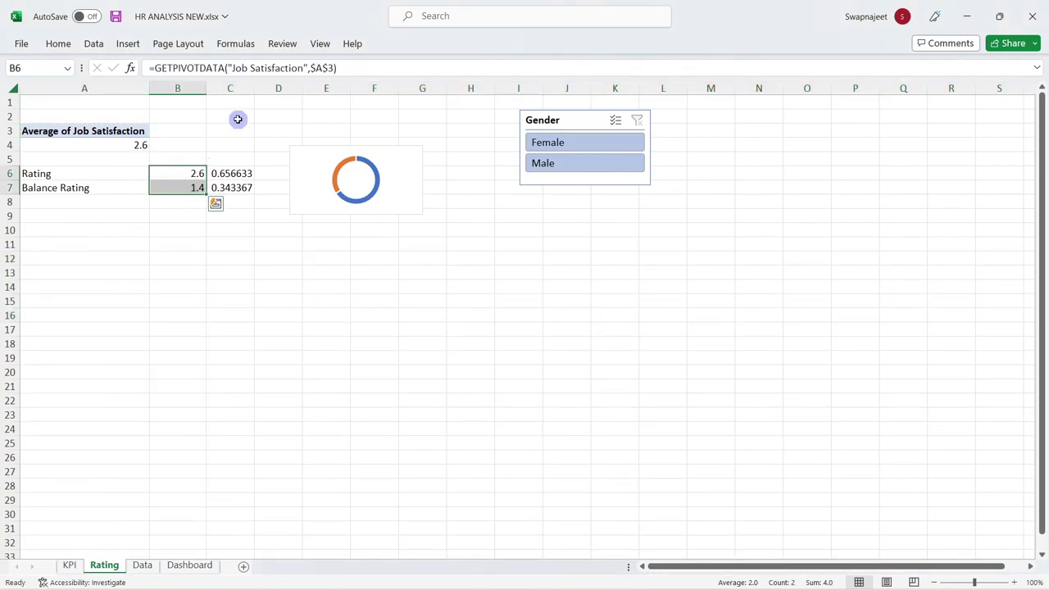
{"action": "left_click", "coordinate": [129, 44]}
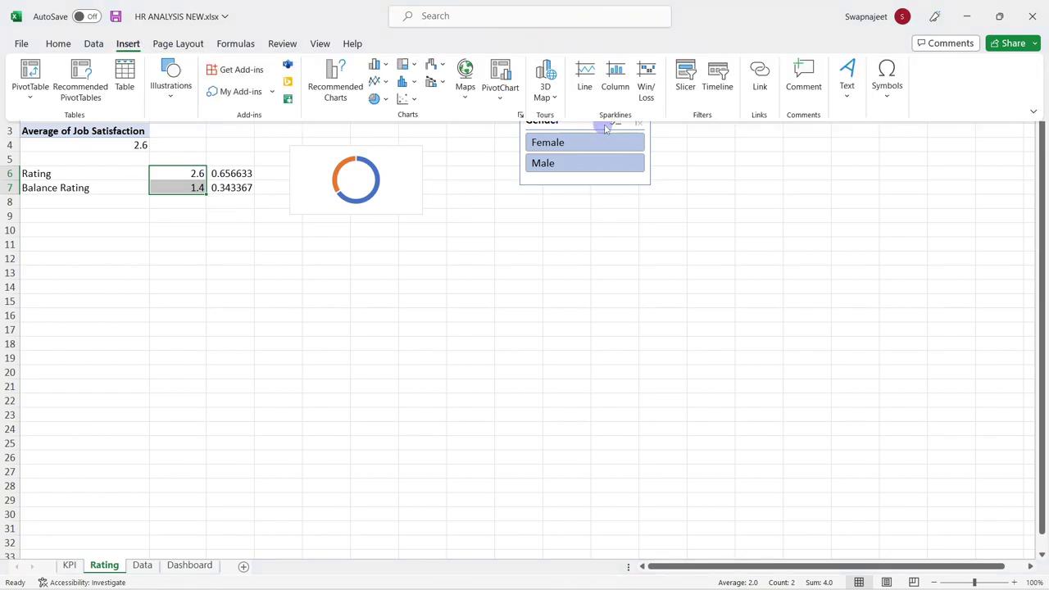
{"action": "left_click", "coordinate": [412, 86]}
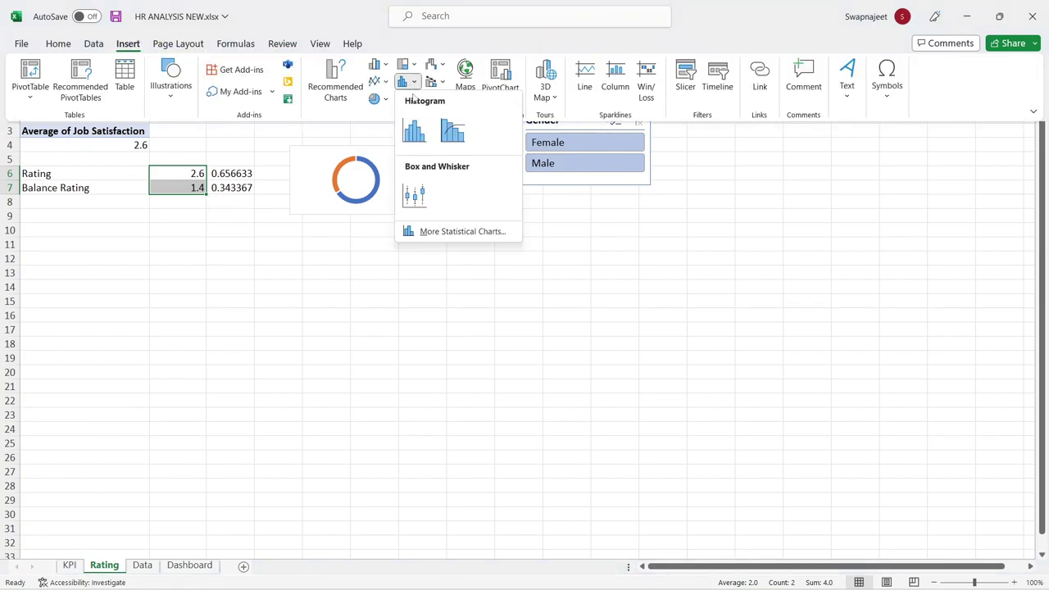
{"action": "left_click", "coordinate": [381, 65]}
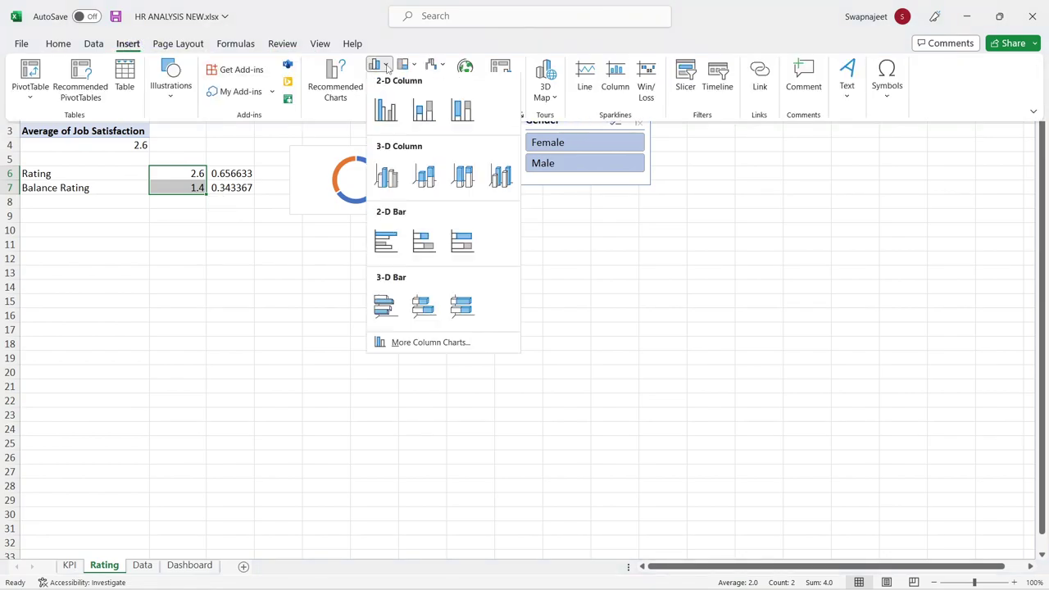
Insert a stacked bar chart of the two ratings and move it left below the data
{"action": "left_click", "coordinate": [423, 244]}
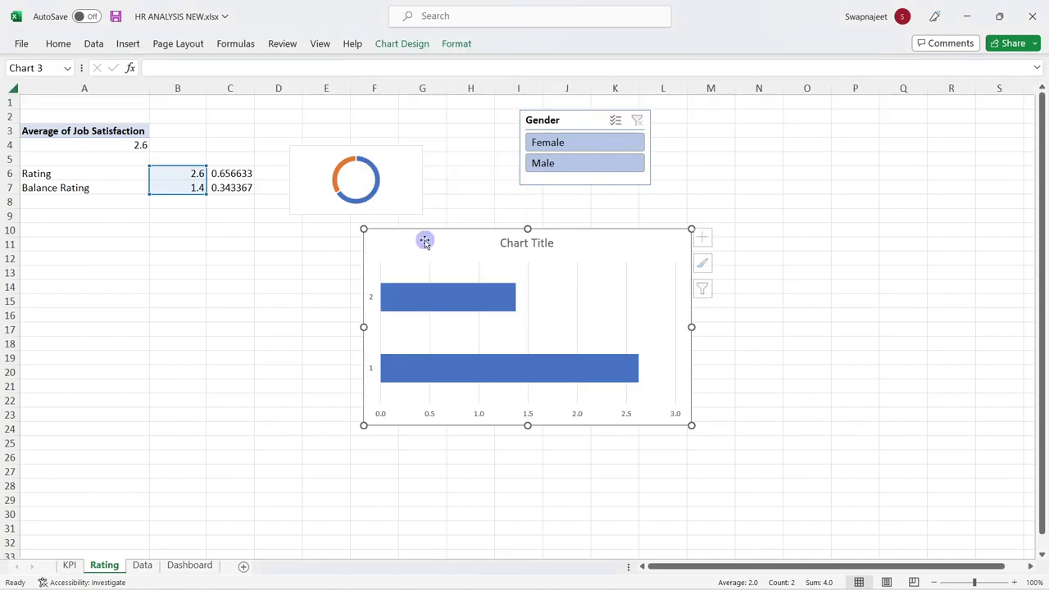
{"action": "left_click", "coordinate": [592, 286]}
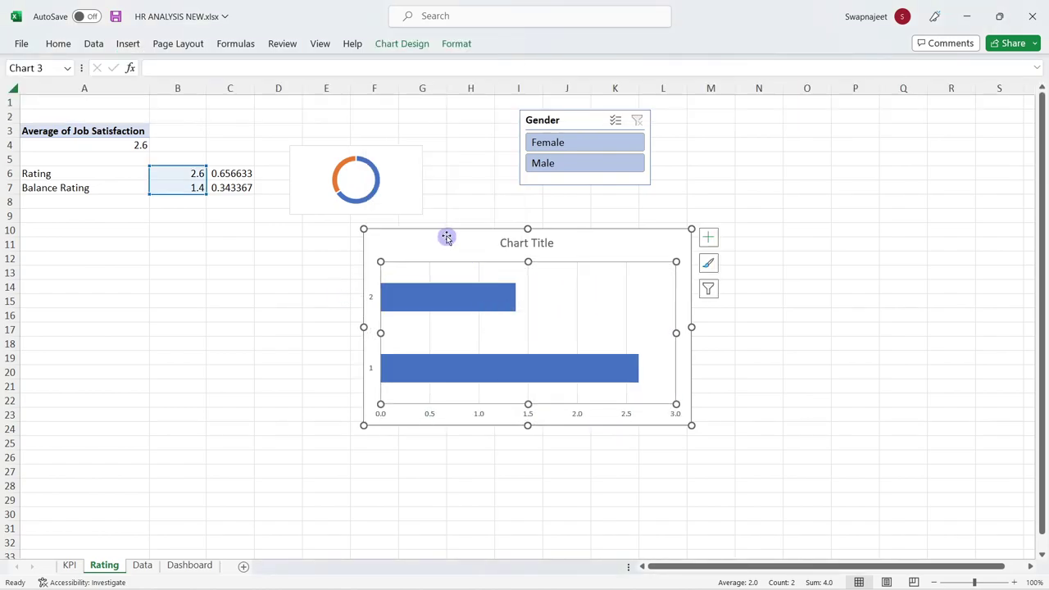
{"action": "left_click_drag", "start_coordinate": [447, 237], "coordinate": [201, 265]}
Delete the chart title and both the horizontal and vertical axis labels
{"action": "left_click", "coordinate": [293, 279]}
{"action": "key", "text": "Delete"}
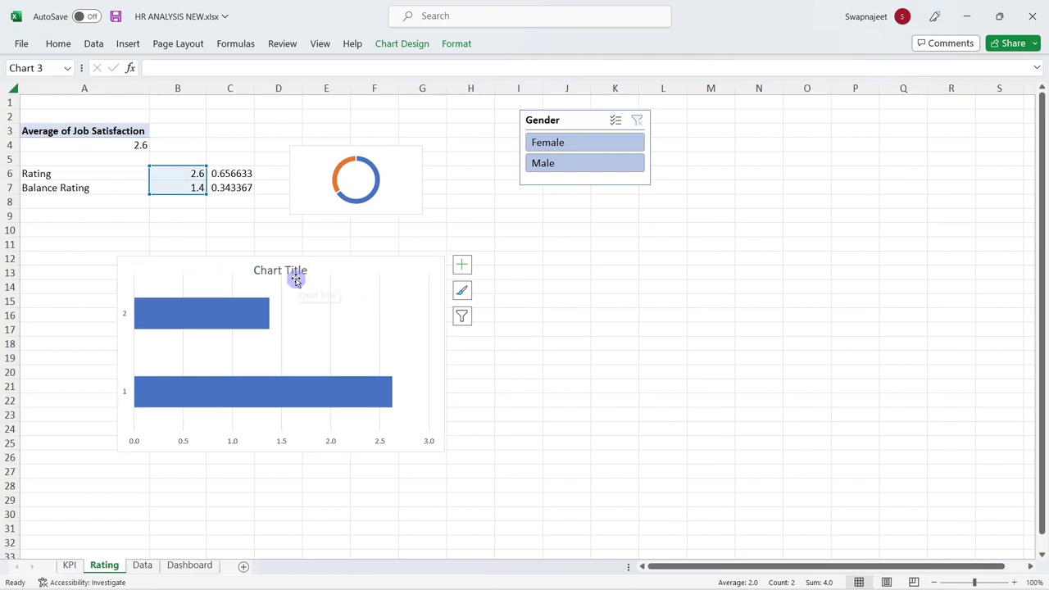
{"action": "left_click", "coordinate": [287, 441]}
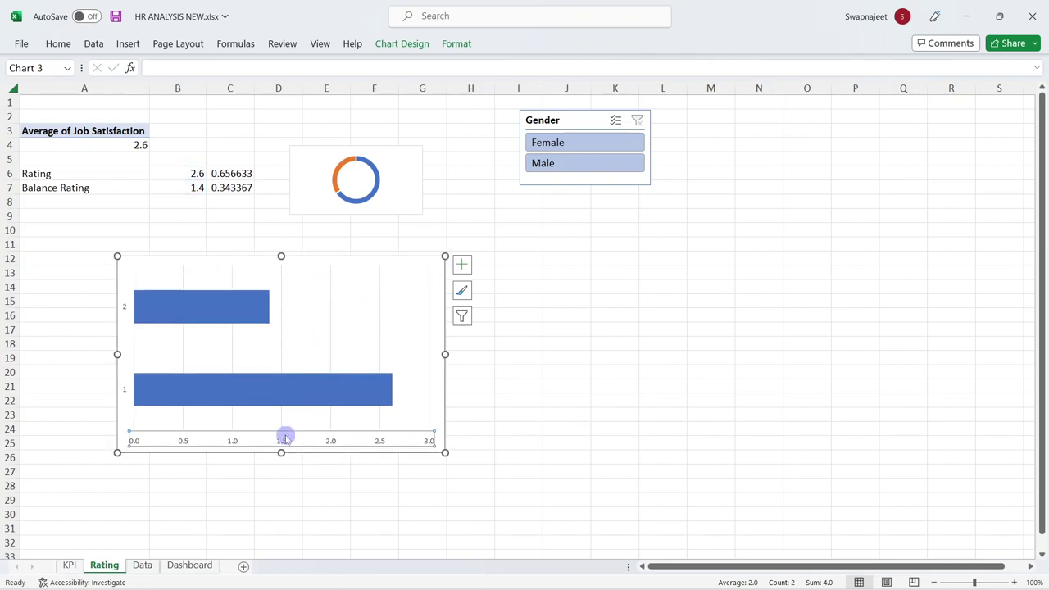
{"action": "key", "text": "Delete"}
{"action": "left_click", "coordinate": [130, 307]}
{"action": "key", "text": "Delete"}
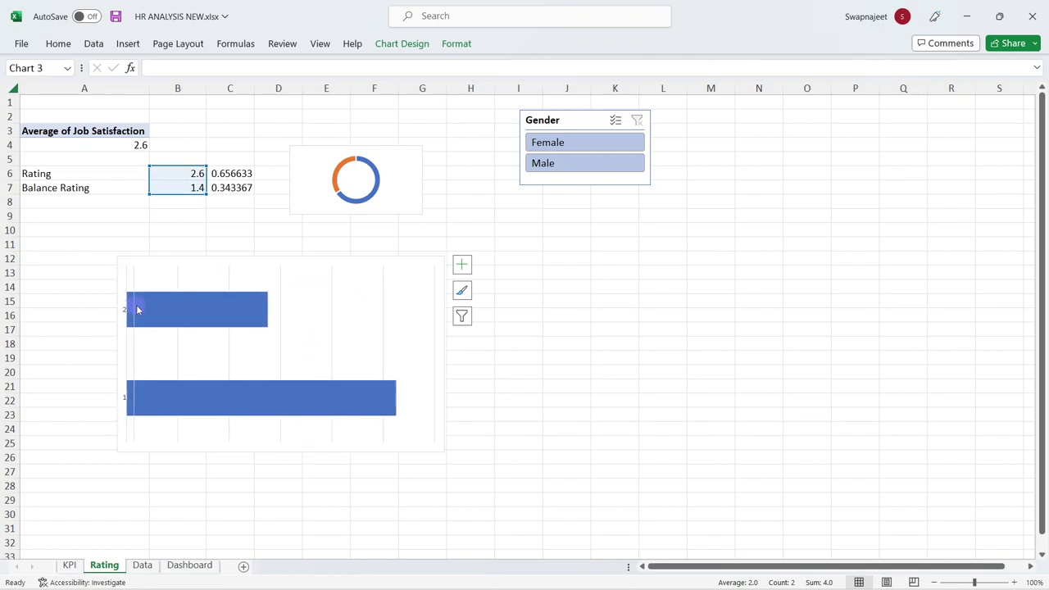
Turn off the chart gridlines from Chart Elements
{"action": "left_click", "coordinate": [345, 316]}
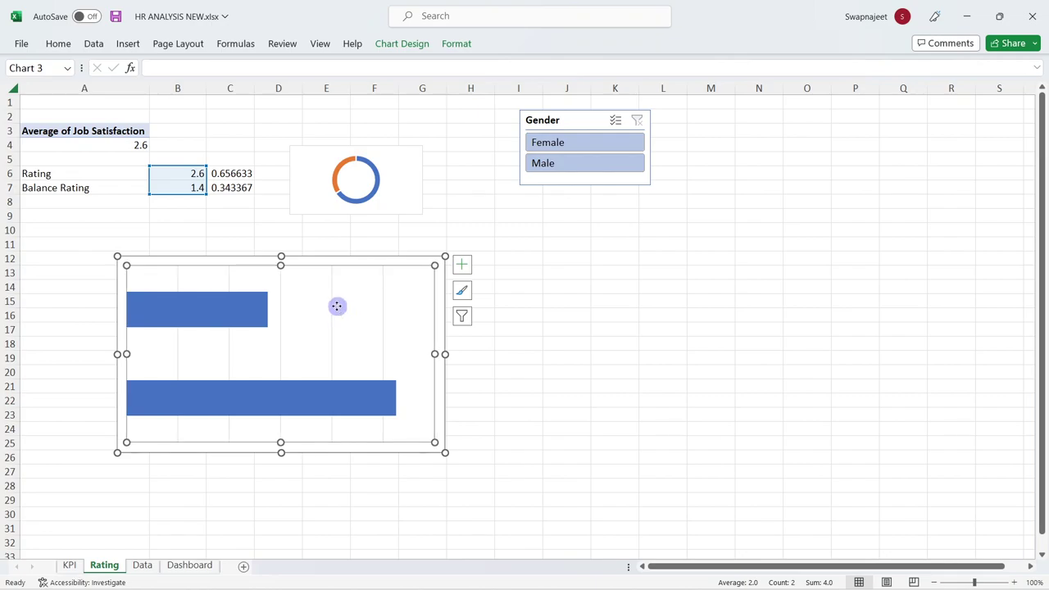
{"action": "left_click", "coordinate": [461, 263]}
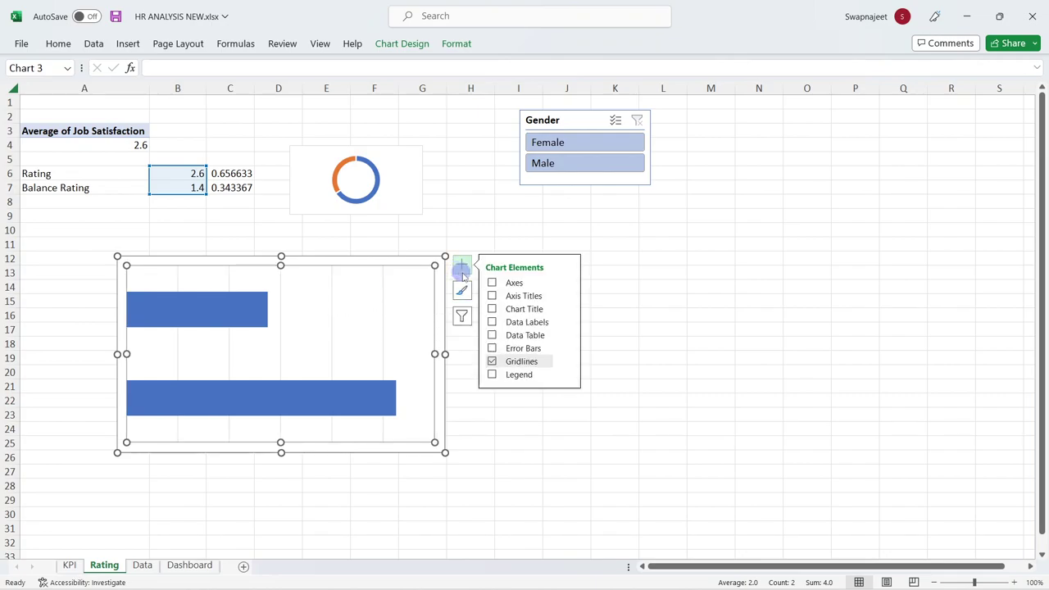
{"action": "left_click", "coordinate": [502, 361]}
{"action": "left_click", "coordinate": [639, 255]}
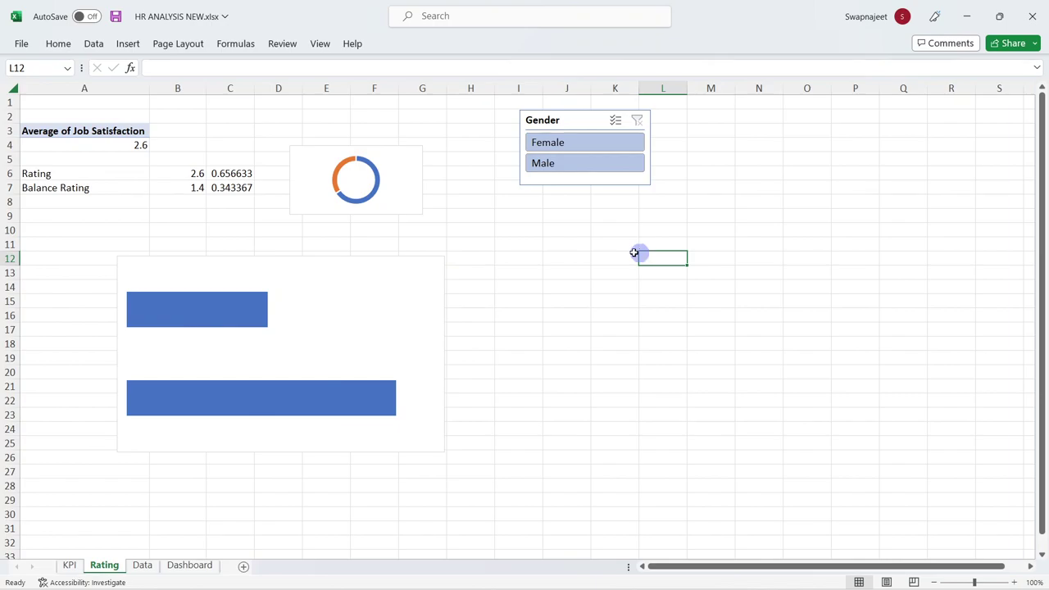
{"action": "left_click", "coordinate": [366, 289]}
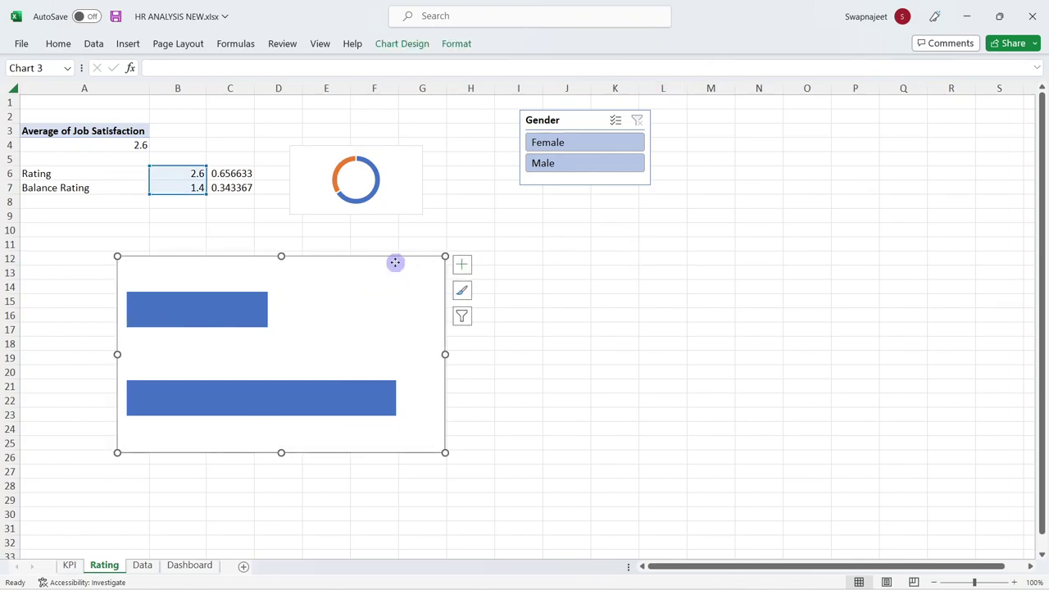
Switch the chart's rows and columns so Rating and Balance Rating stack as one bar
{"action": "right_click", "coordinate": [383, 257]}
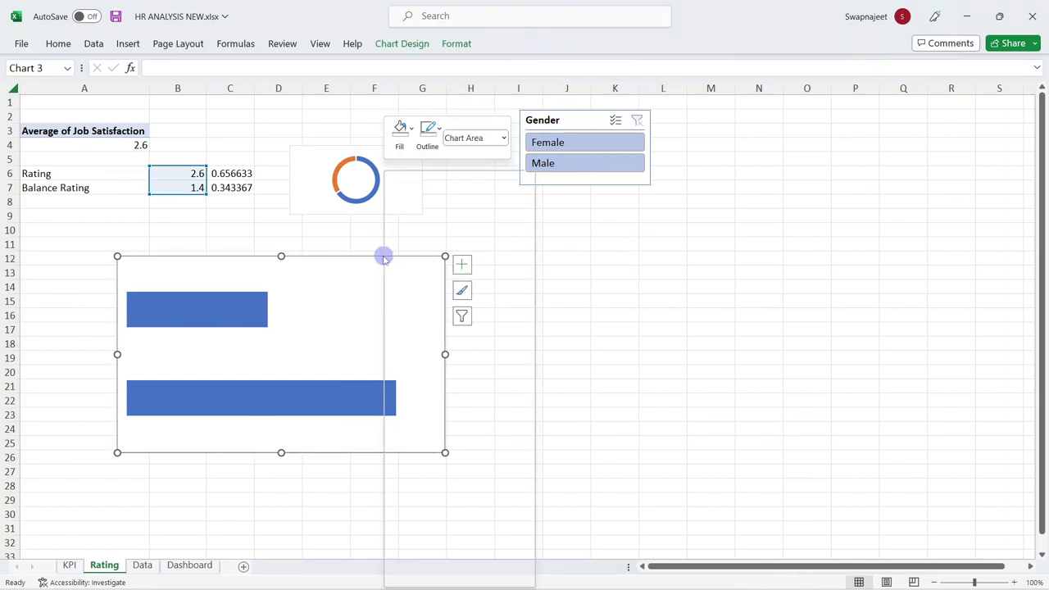
{"action": "left_click", "coordinate": [434, 372]}
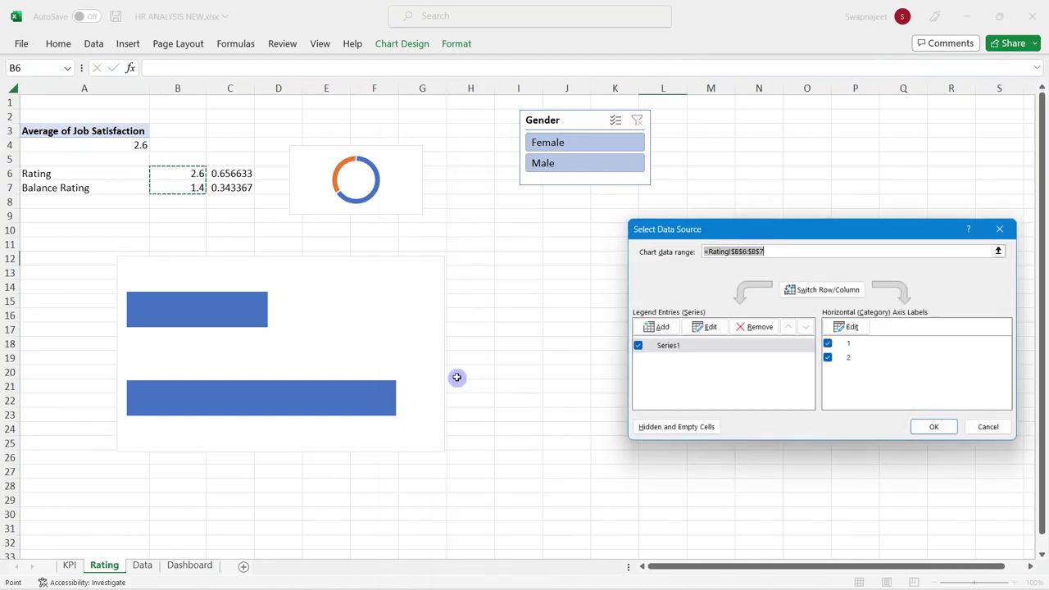
{"action": "left_click", "coordinate": [842, 293]}
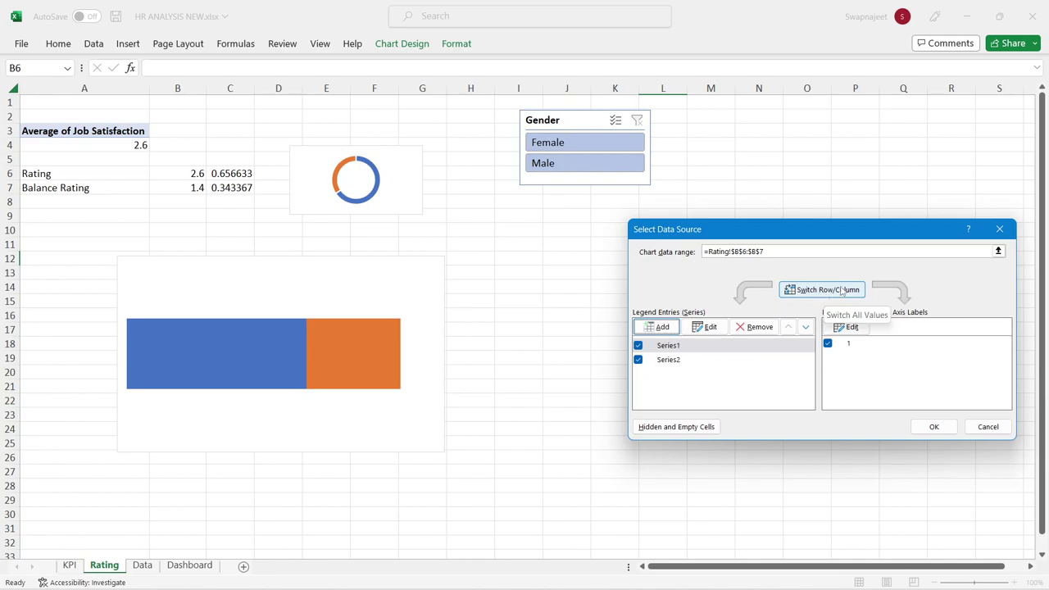
{"action": "left_click", "coordinate": [999, 229]}
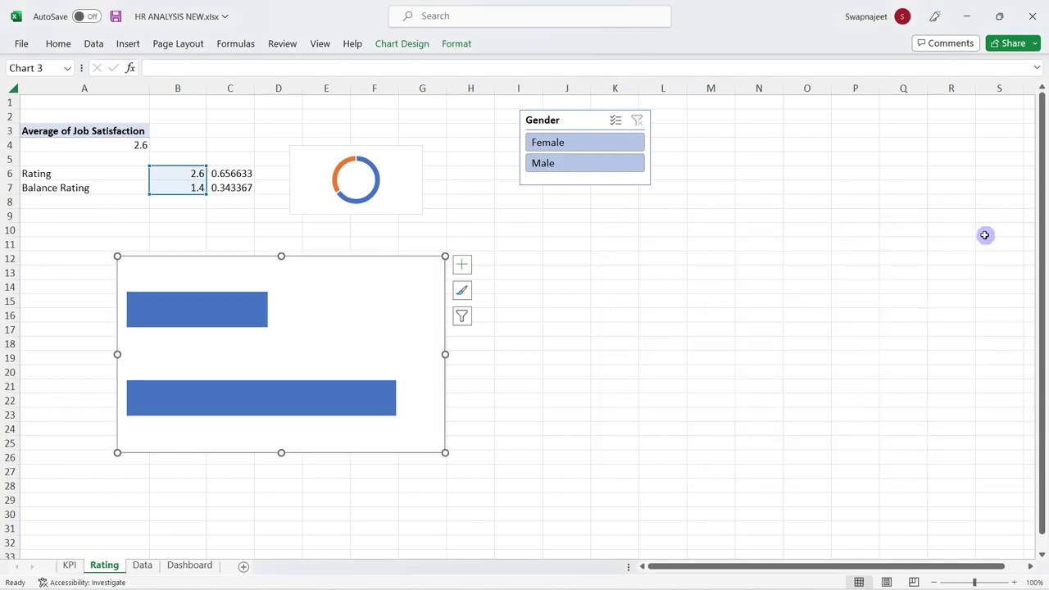
{"action": "right_click", "coordinate": [391, 330]}
{"action": "right_click", "coordinate": [383, 264]}
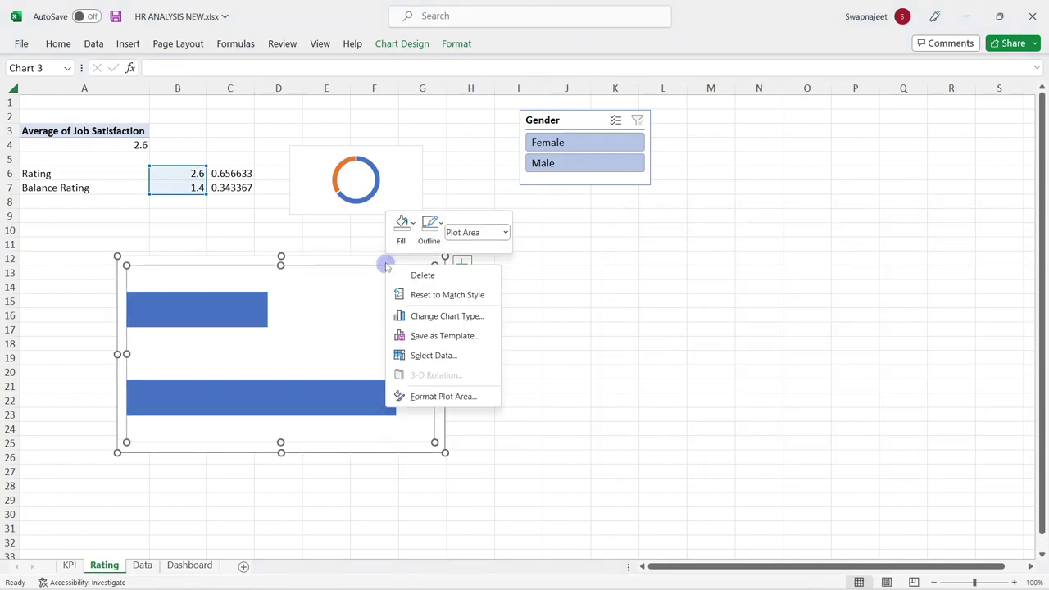
{"action": "left_click", "coordinate": [384, 259]}
{"action": "right_click", "coordinate": [382, 259]}
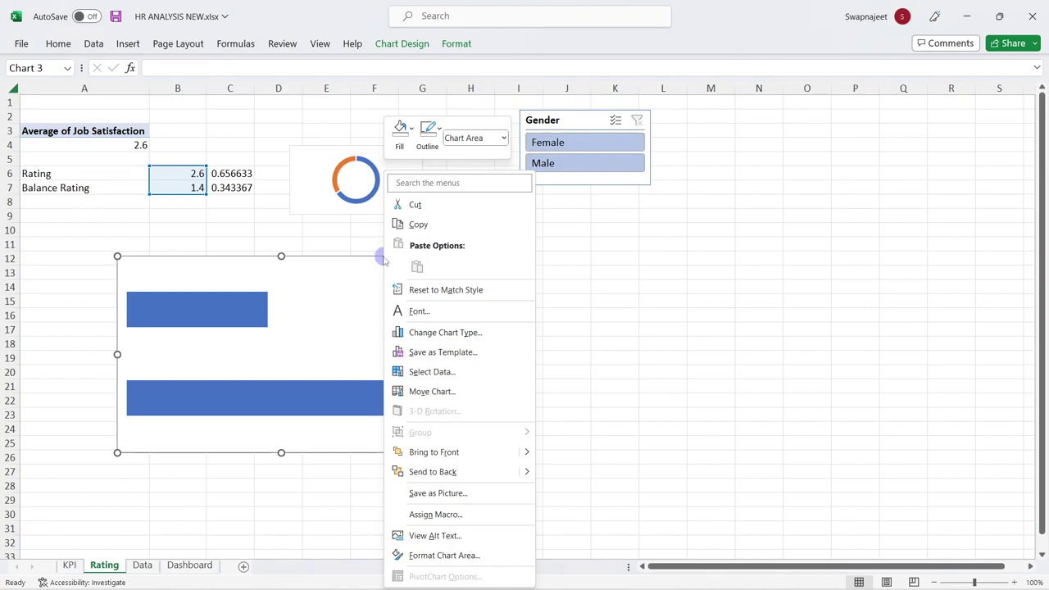
{"action": "left_click", "coordinate": [432, 373]}
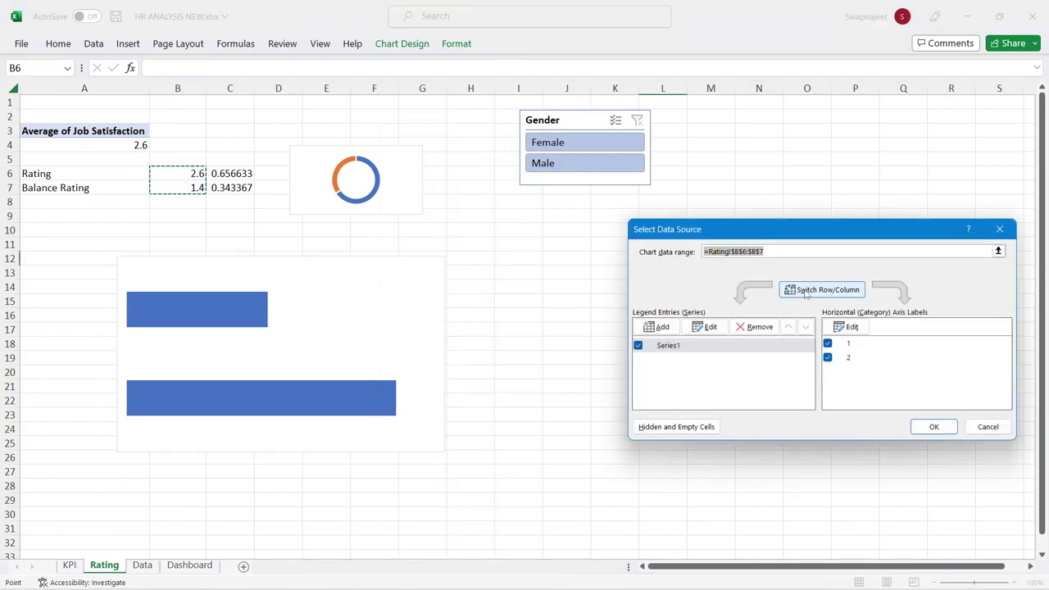
{"action": "left_click", "coordinate": [806, 294]}
{"action": "left_click", "coordinate": [933, 426]}
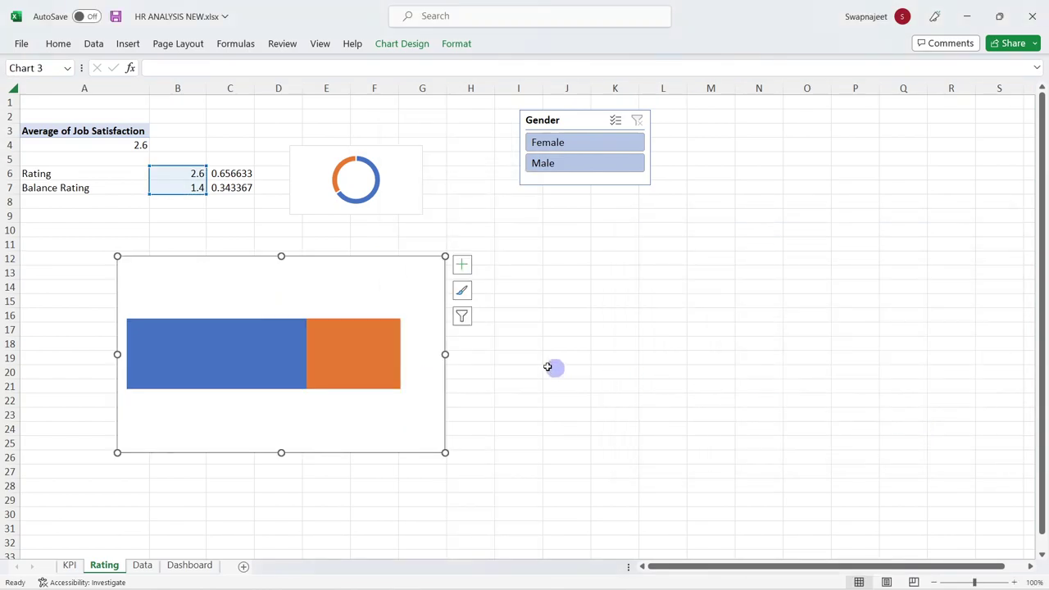
Turn the chart axes back on from Chart Elements
{"action": "left_click", "coordinate": [462, 275]}
{"action": "left_click", "coordinate": [434, 271]}
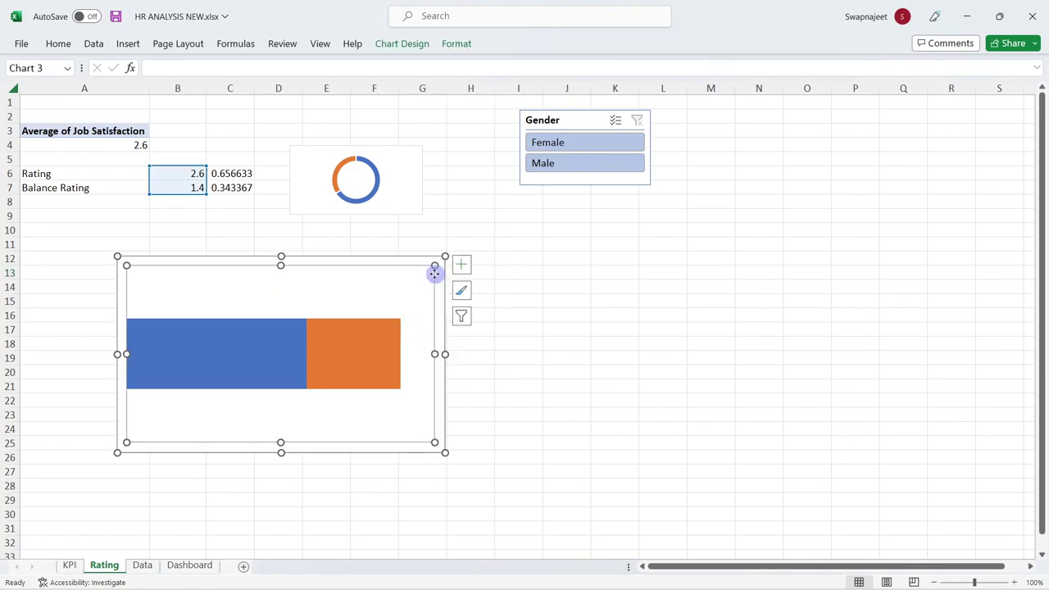
{"action": "left_click", "coordinate": [441, 261]}
{"action": "left_click", "coordinate": [462, 264]}
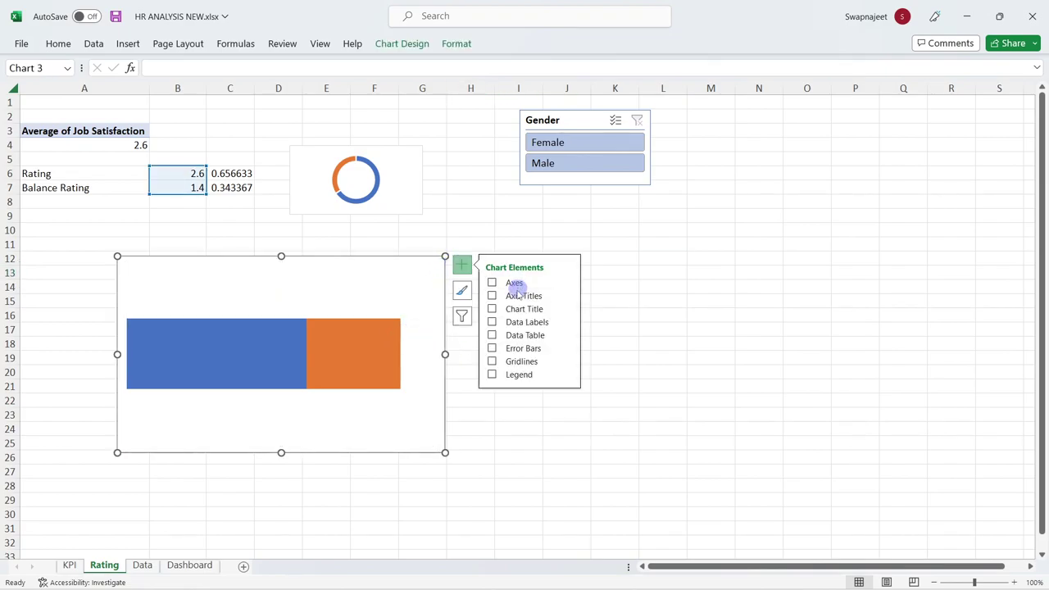
{"action": "left_click", "coordinate": [513, 283]}
{"action": "left_click", "coordinate": [496, 441]}
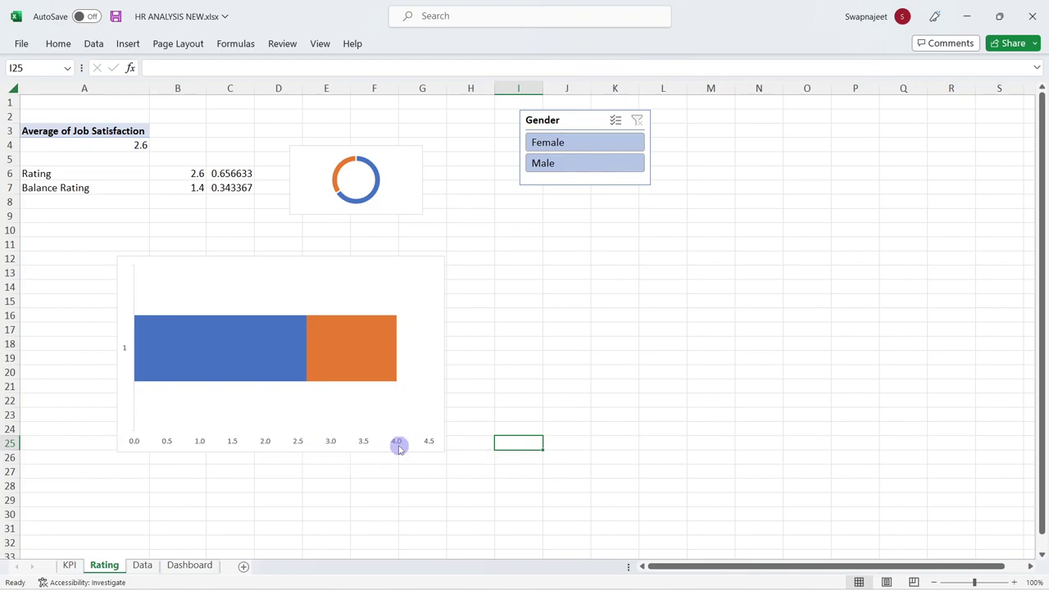
Set the horizontal axis bounds to minimum 0 and maximum 4.0
{"action": "right_click", "coordinate": [297, 445]}
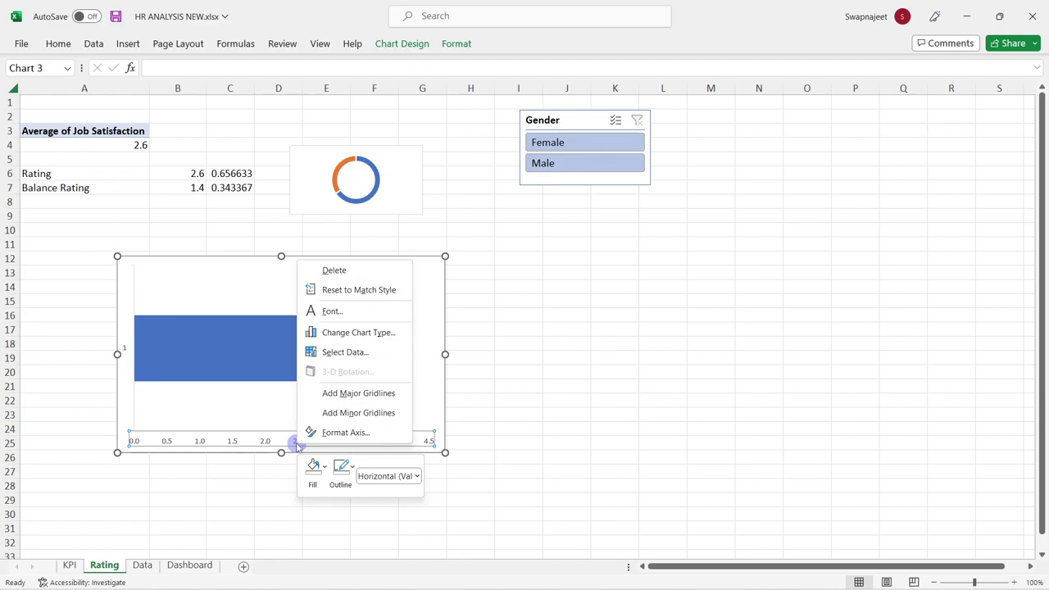
{"action": "left_click", "coordinate": [345, 432]}
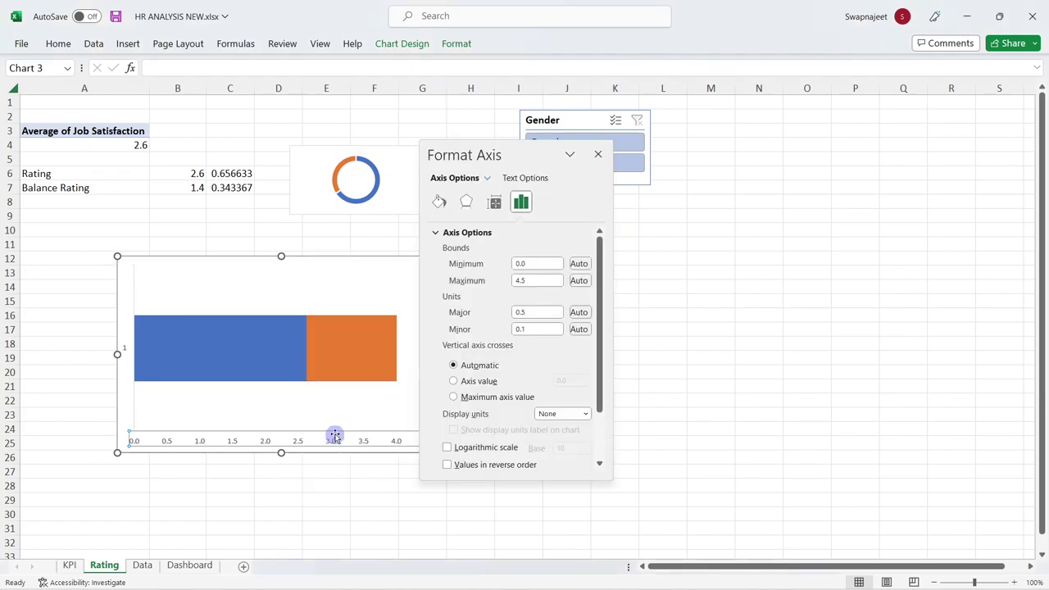
{"action": "left_click_drag", "start_coordinate": [620, 156], "coordinate": [740, 175]}
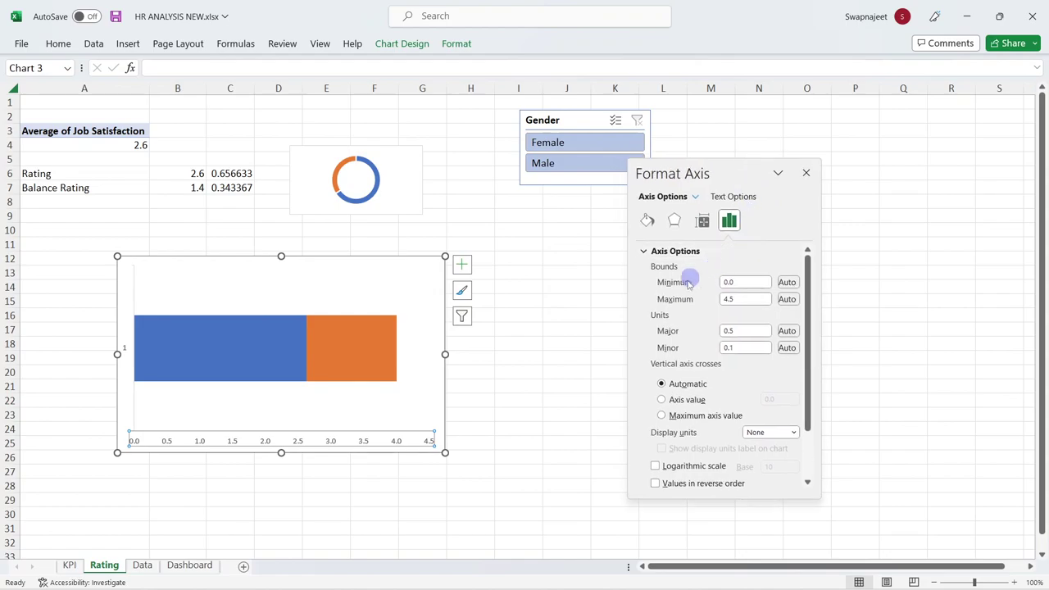
{"action": "left_click", "coordinate": [747, 282]}
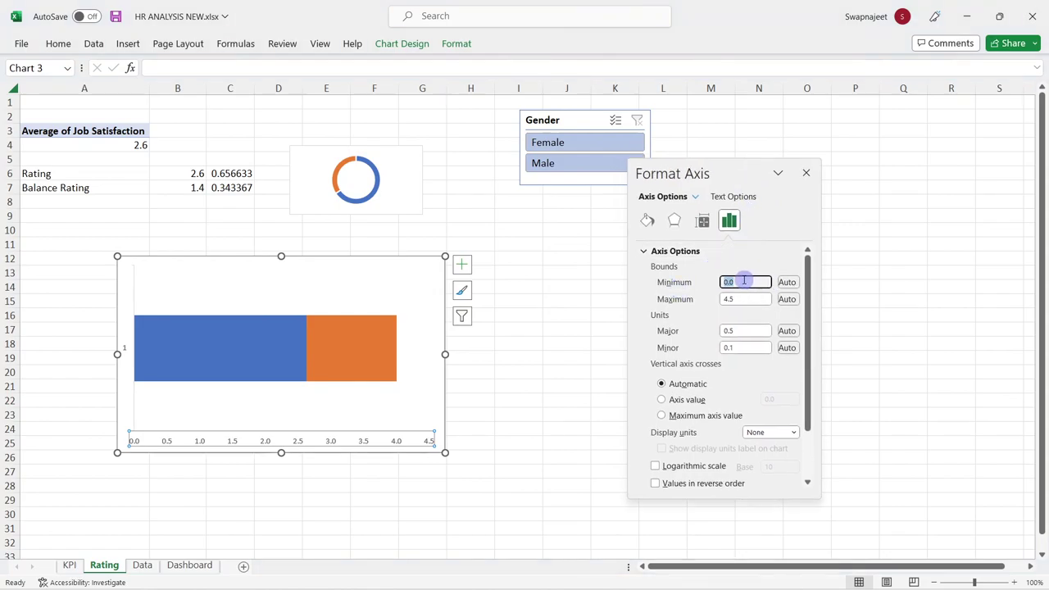
{"action": "type", "text": "0"}
{"action": "left_click", "coordinate": [738, 299]}
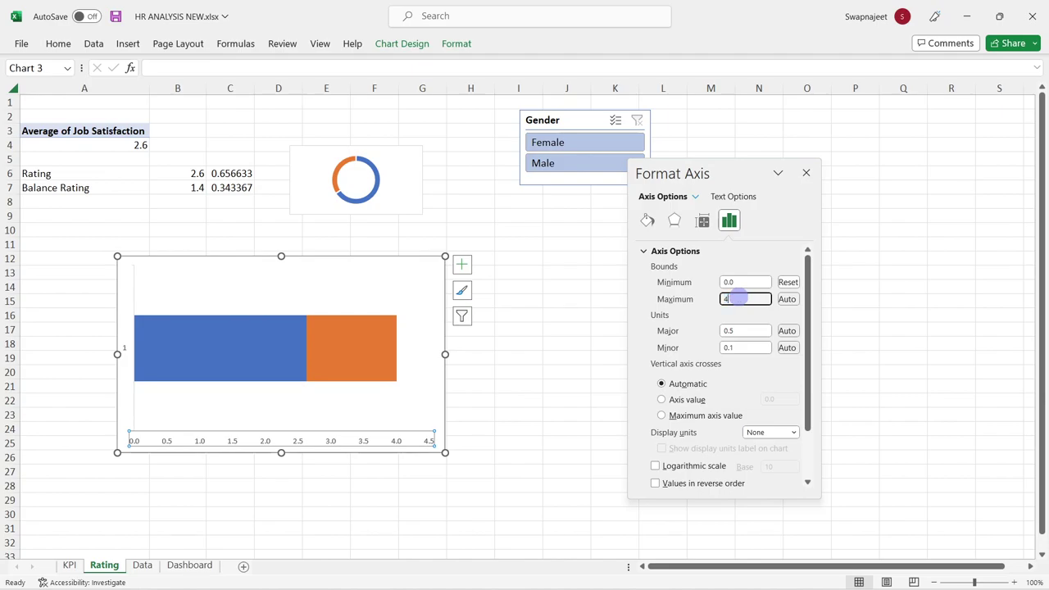
{"action": "key", "text": "Return"}
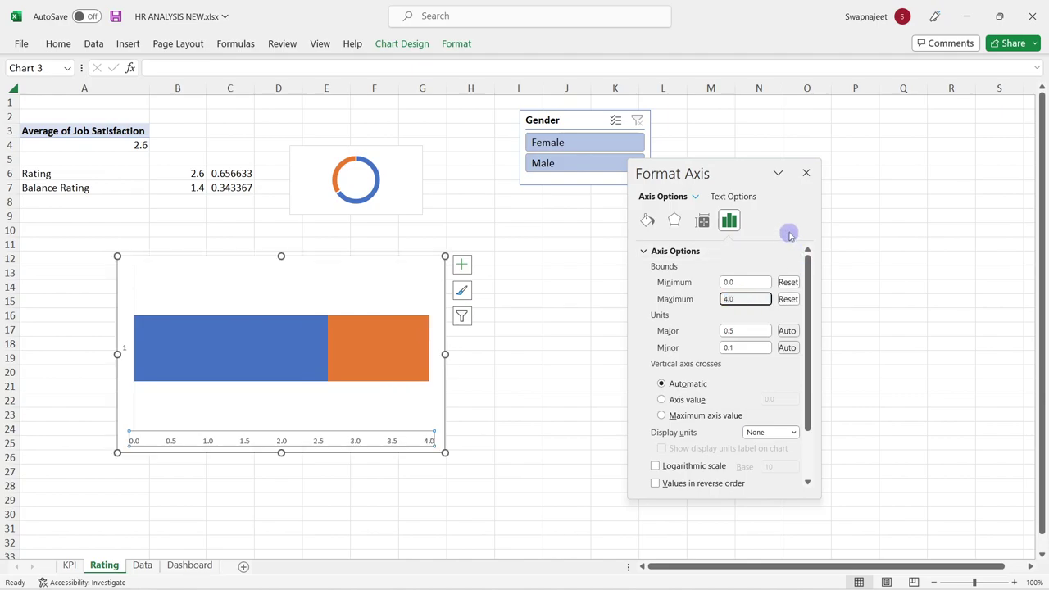
Test the Gender slicer with Female and Male, then clear its filter
{"action": "left_click", "coordinate": [806, 173]}
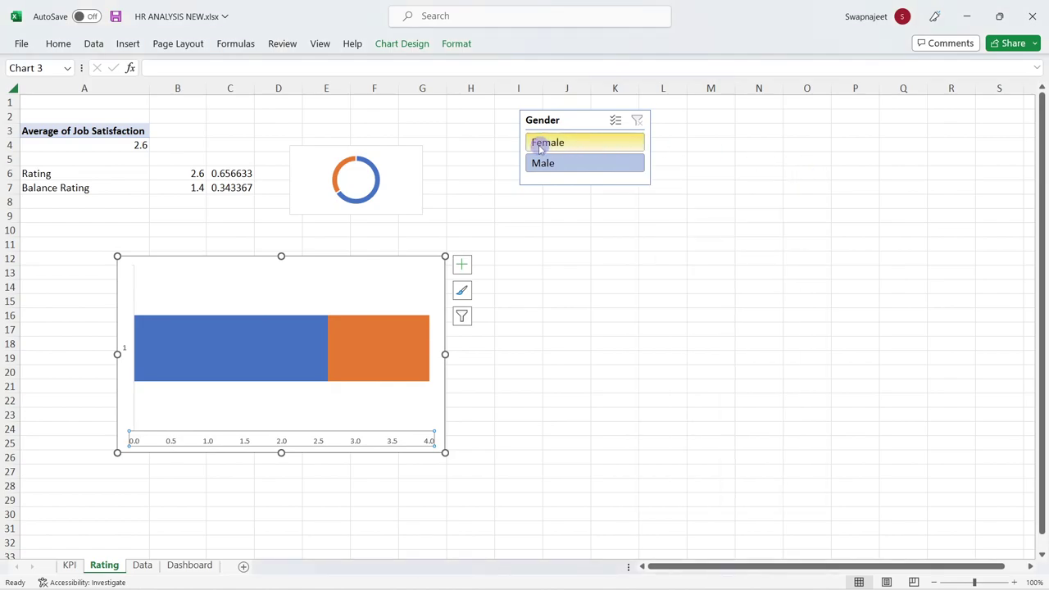
{"action": "left_click", "coordinate": [545, 145]}
{"action": "left_click", "coordinate": [557, 161]}
{"action": "left_click", "coordinate": [557, 144]}
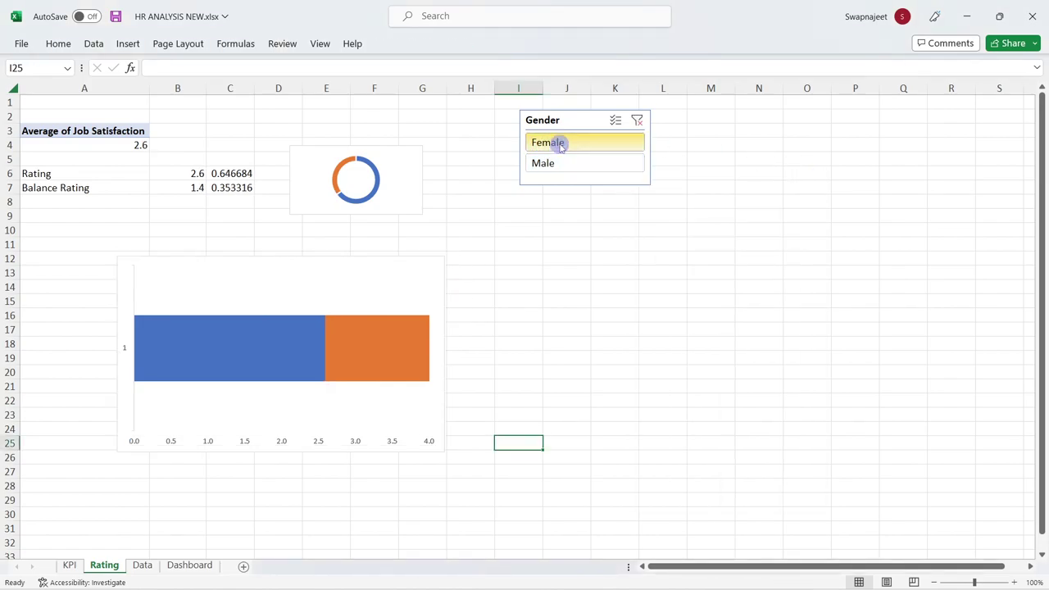
{"action": "left_click", "coordinate": [564, 163]}
{"action": "left_click", "coordinate": [562, 145]}
{"action": "left_click", "coordinate": [597, 159]}
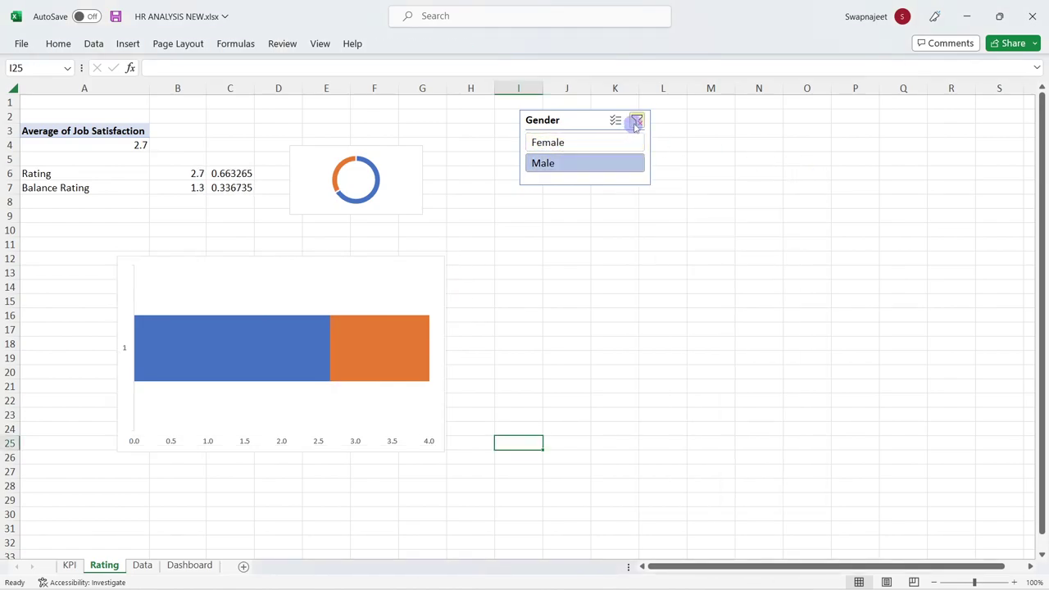
{"action": "left_click", "coordinate": [636, 122]}
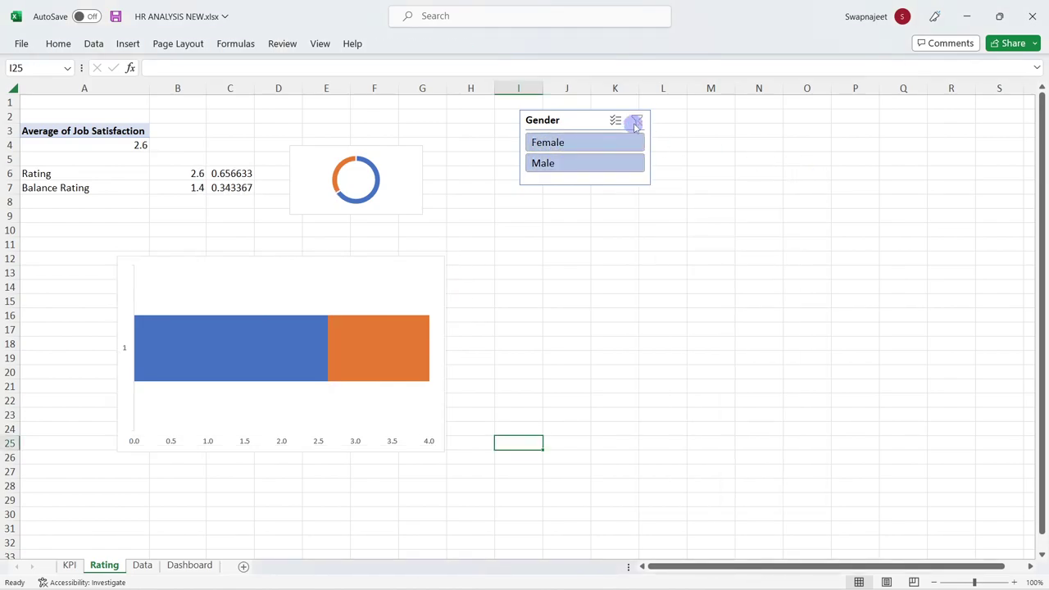
Insert an Education Field slicer for the pivot table and place it in column M
{"action": "left_click", "coordinate": [86, 144]}
{"action": "left_click", "coordinate": [429, 45]}
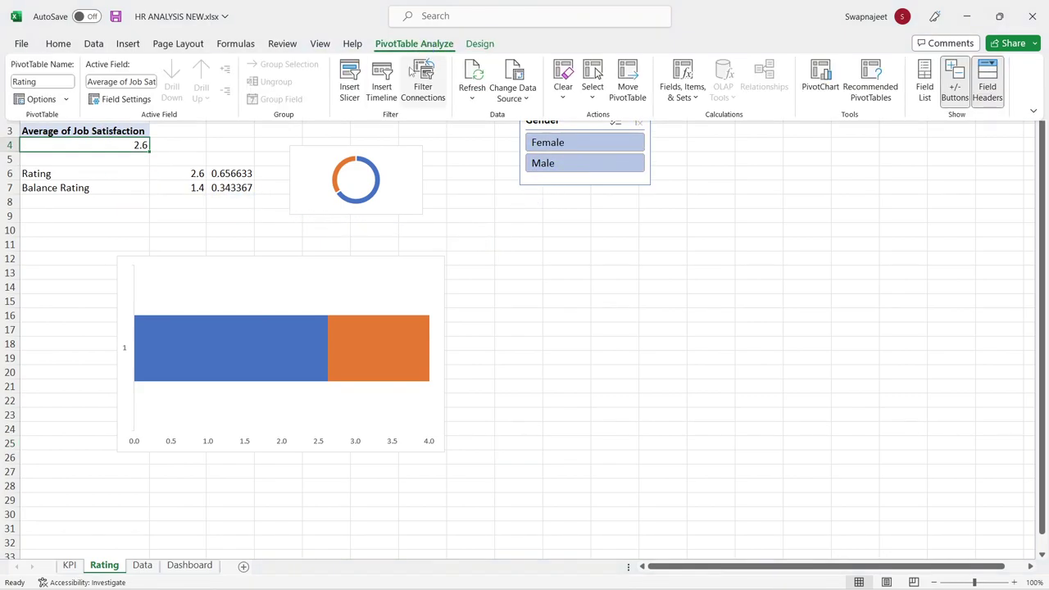
{"action": "left_click", "coordinate": [357, 79]}
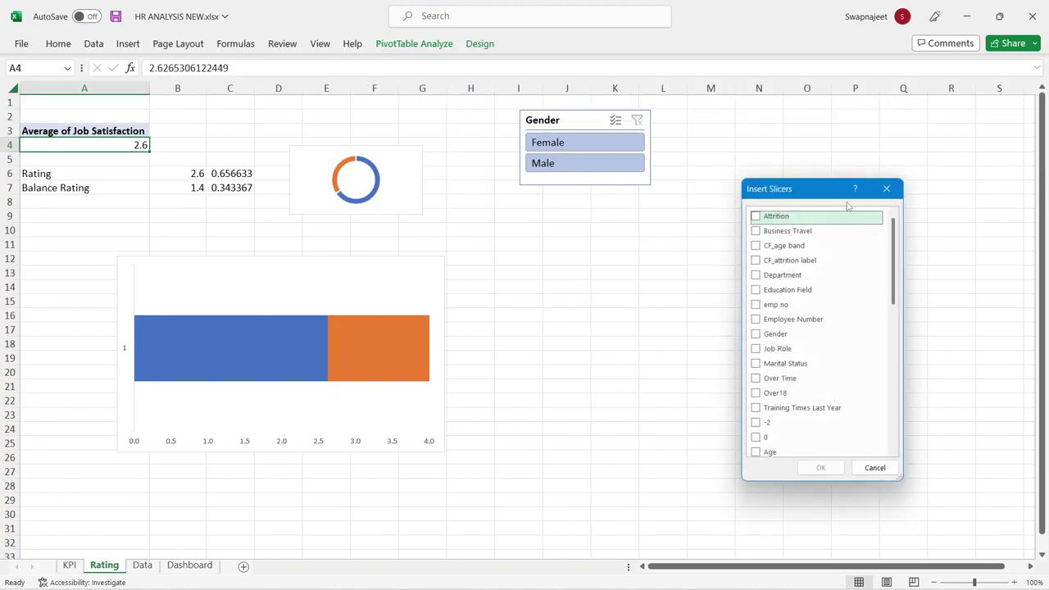
{"action": "left_click", "coordinate": [844, 289]}
{"action": "left_click", "coordinate": [836, 470]}
{"action": "left_click_drag", "start_coordinate": [539, 243], "coordinate": [740, 233]}
Try each Education Field item, from Life Sciences to Technical Degree, then clear the filter
{"action": "left_click", "coordinate": [737, 257]}
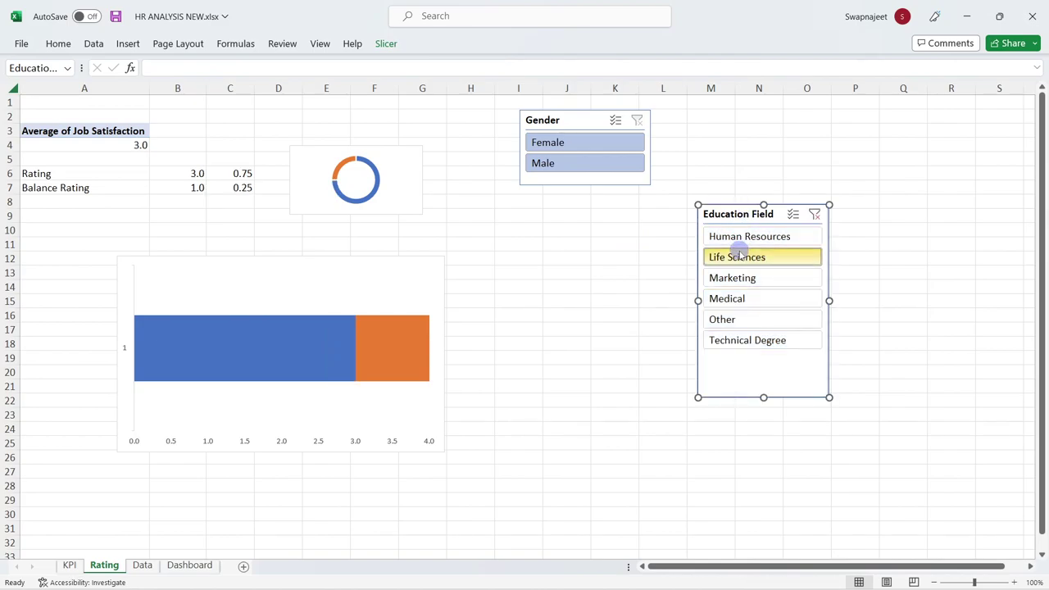
{"action": "left_click", "coordinate": [734, 278]}
{"action": "left_click", "coordinate": [730, 298]}
{"action": "left_click", "coordinate": [726, 319]}
{"action": "left_click", "coordinate": [737, 343]}
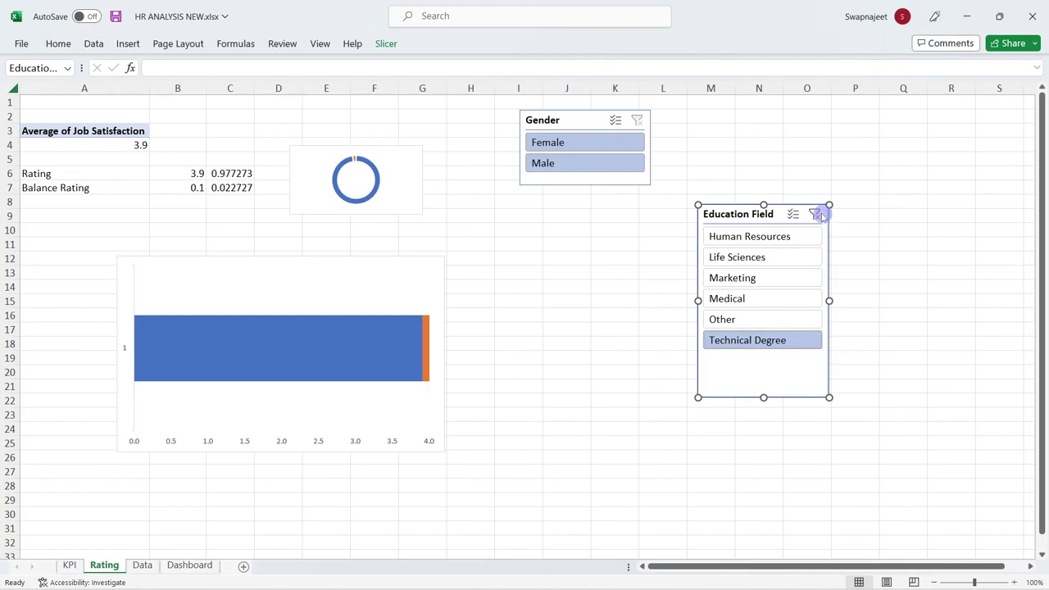
{"action": "left_click", "coordinate": [814, 214]}
{"action": "left_click", "coordinate": [567, 258]}
{"action": "left_click", "coordinate": [321, 441]}
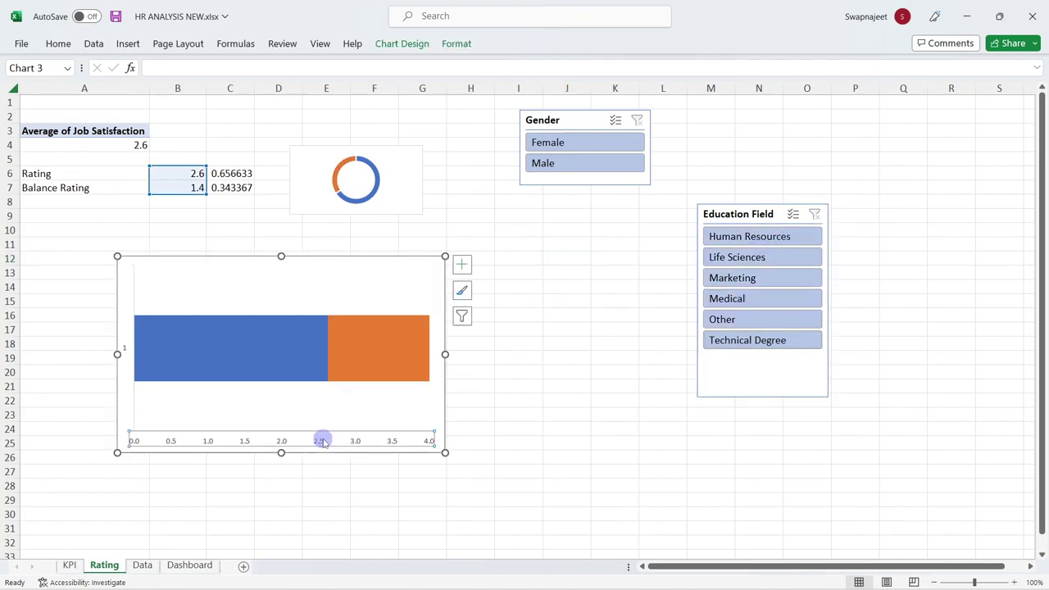
Delete both chart axes and shorten the chart from its top edge
{"action": "key", "text": "Delete"}
{"action": "left_click", "coordinate": [123, 356]}
{"action": "key", "text": "Delete"}
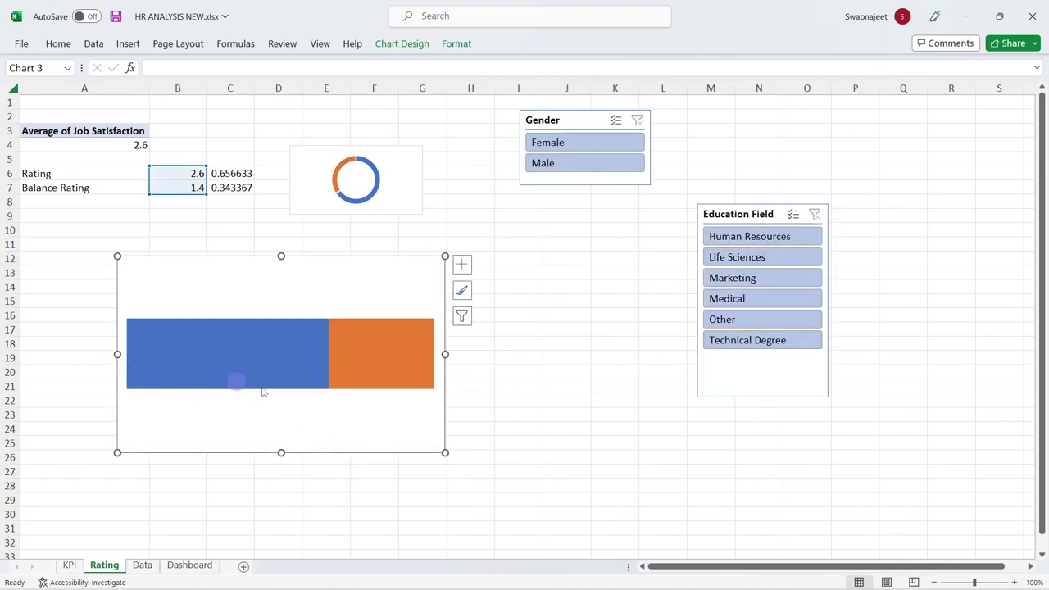
{"action": "left_click_drag", "start_coordinate": [281, 258], "coordinate": [281, 357]}
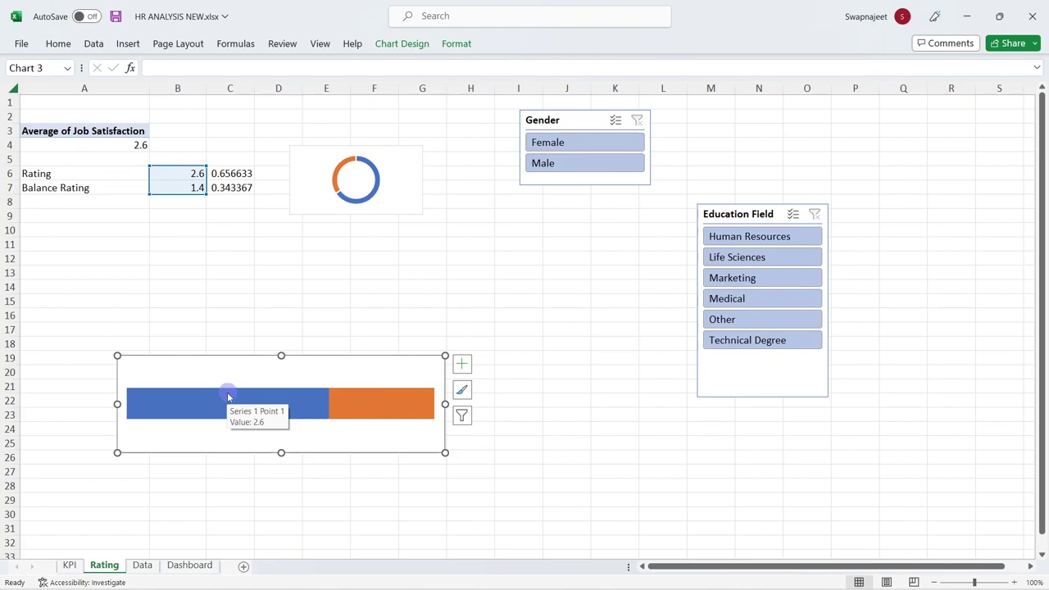
Set the bar series gap width to 0% so the bar fills the chart
{"action": "mouse_move", "coordinate": [285, 409]}
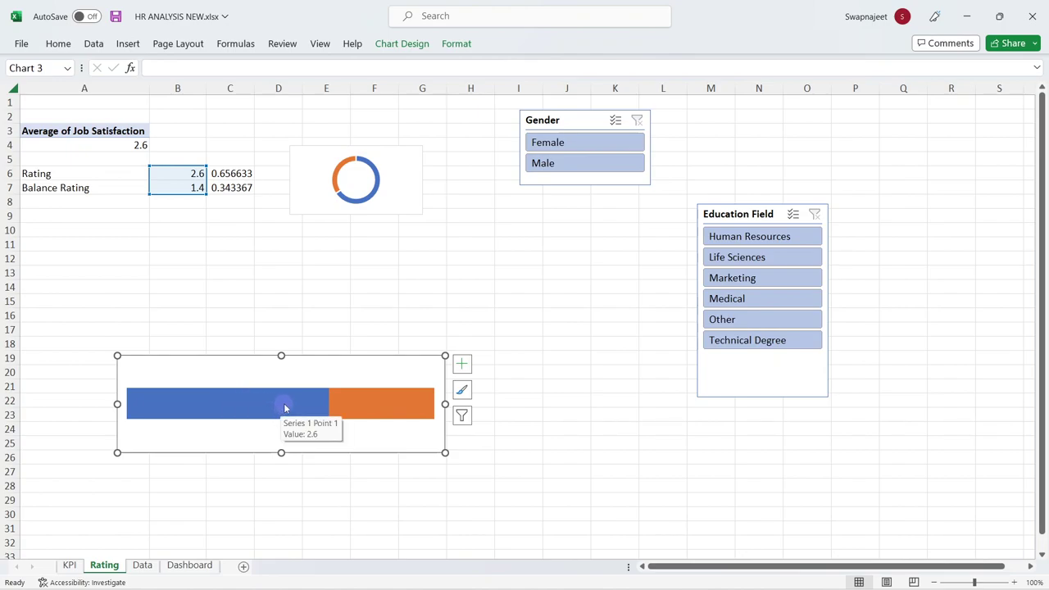
{"action": "right_click", "coordinate": [284, 408]}
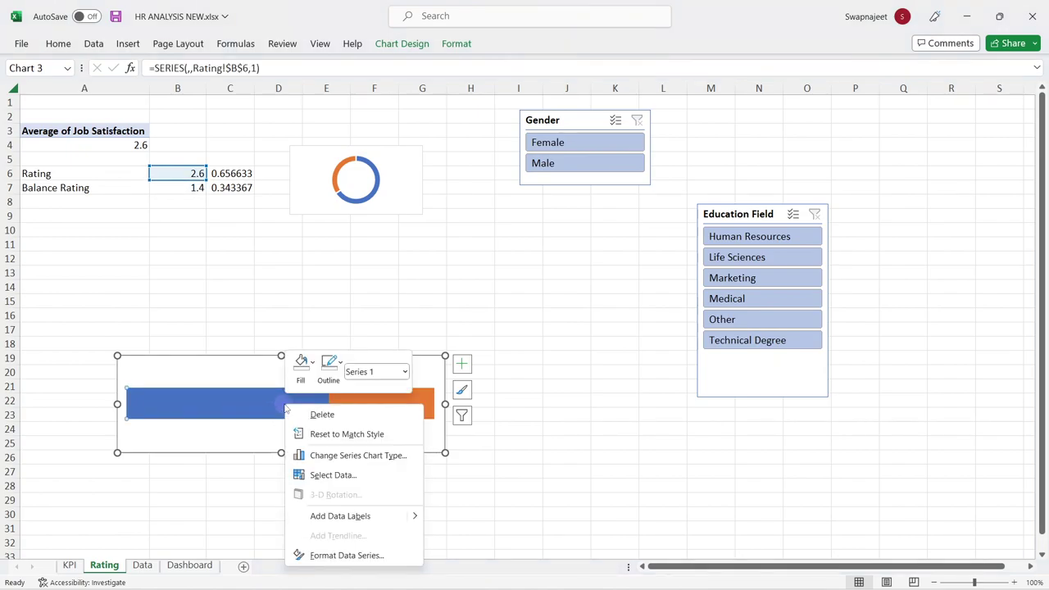
{"action": "left_click", "coordinate": [296, 567]}
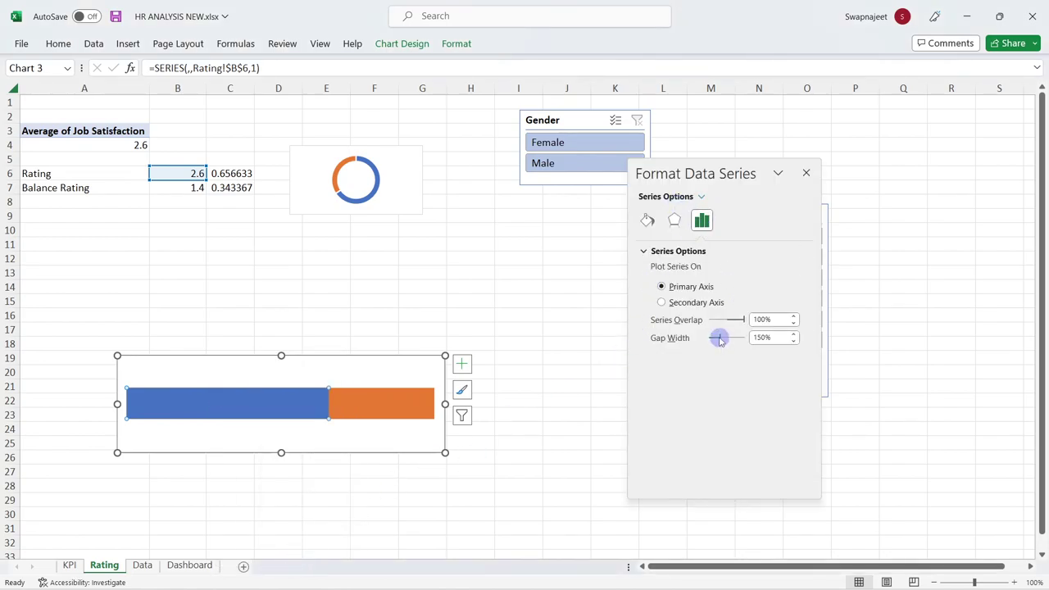
{"action": "left_click_drag", "start_coordinate": [720, 340], "coordinate": [696, 339]}
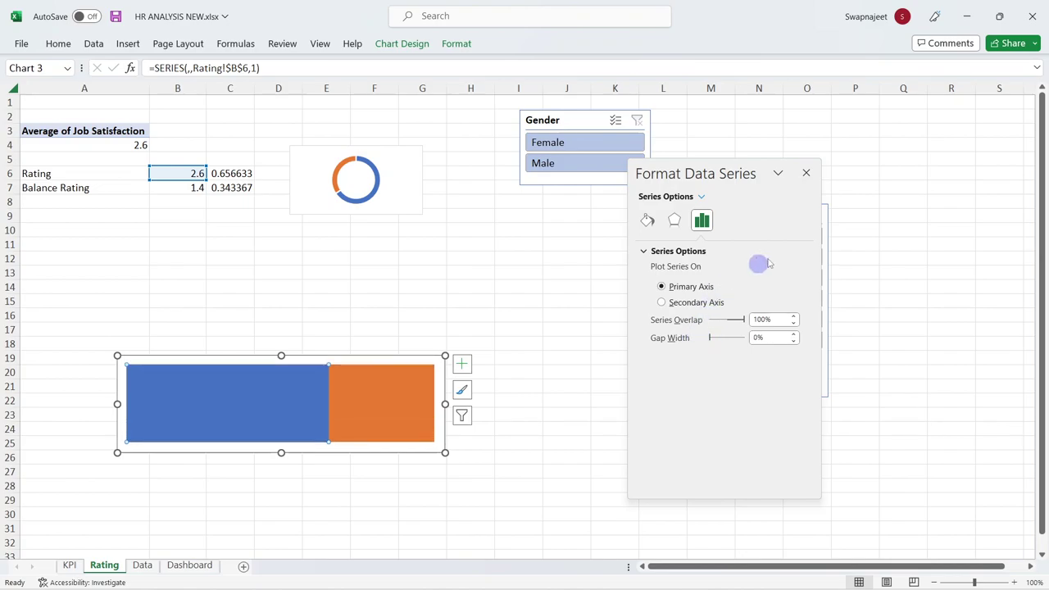
{"action": "left_click", "coordinate": [805, 176]}
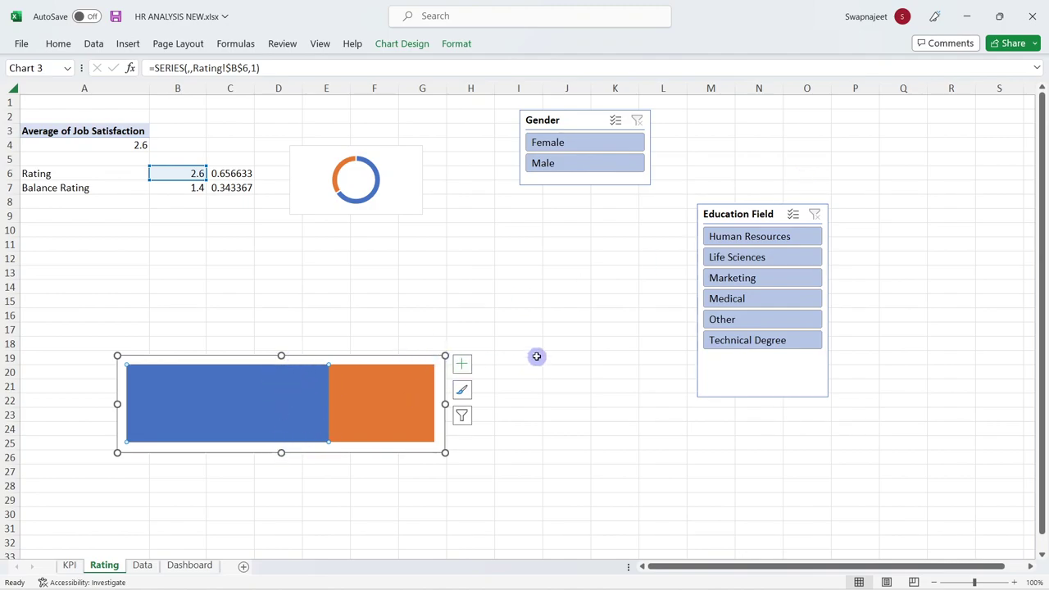
{"action": "left_click", "coordinate": [537, 357]}
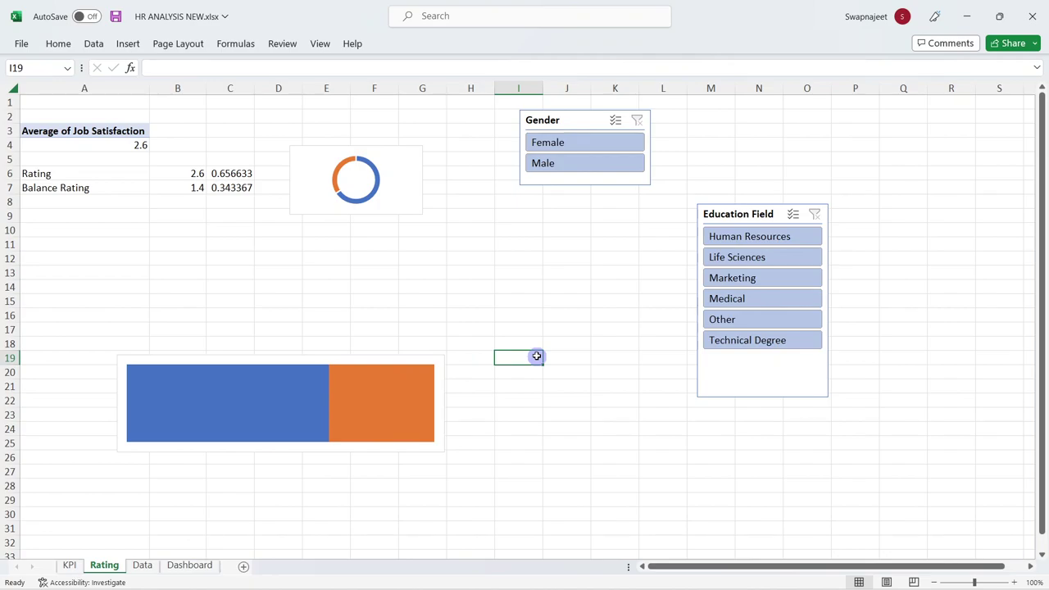
{"action": "left_click", "coordinate": [537, 329]}
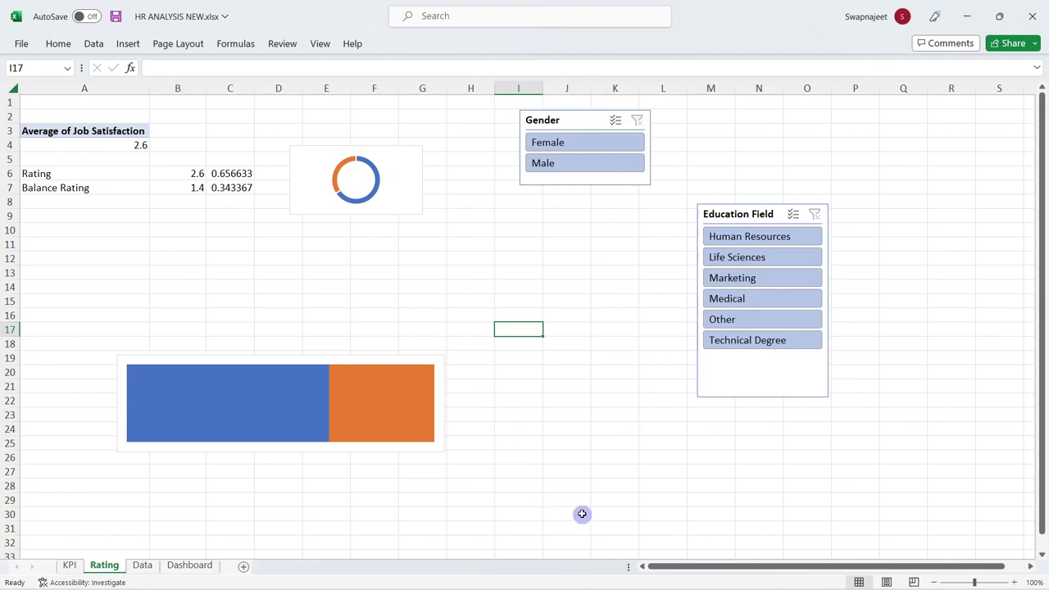
Leave the Excel HR workbook and switch to the blank PowerPoint presentation on the taskbar
{"action": "mouse_move", "coordinate": [607, 586]}
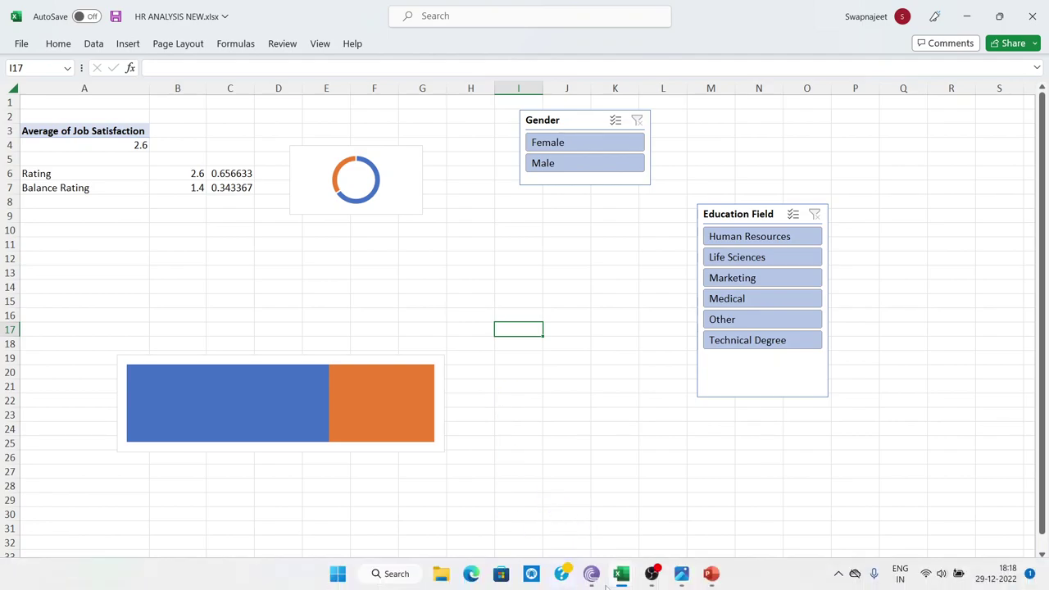
{"action": "left_click", "coordinate": [710, 574]}
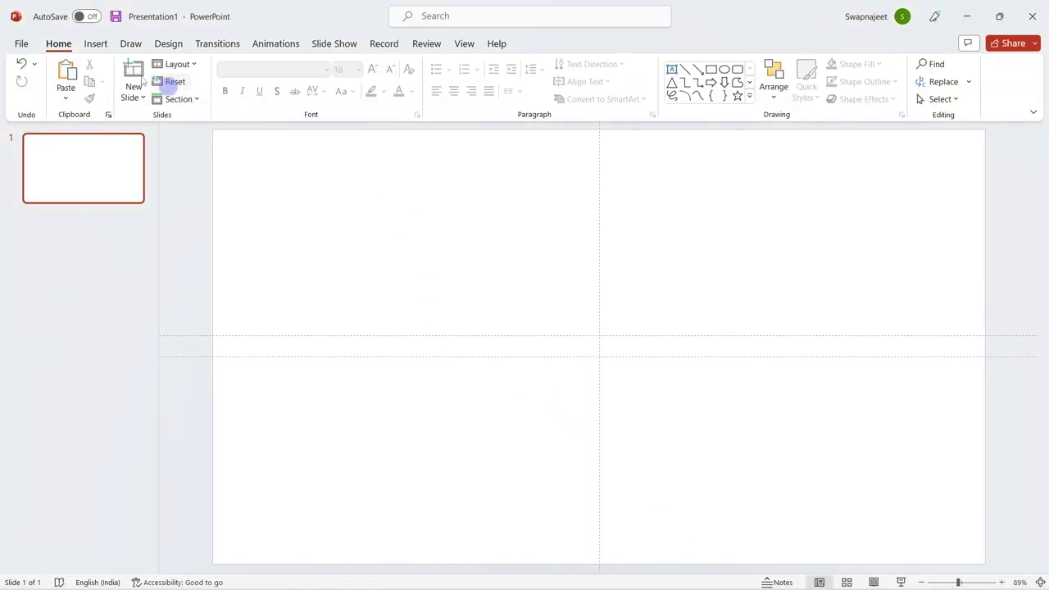
Draw a small blue 5-Point Star and duplicate it with Ctrl+D into four stars
{"action": "left_click", "coordinate": [95, 44]}
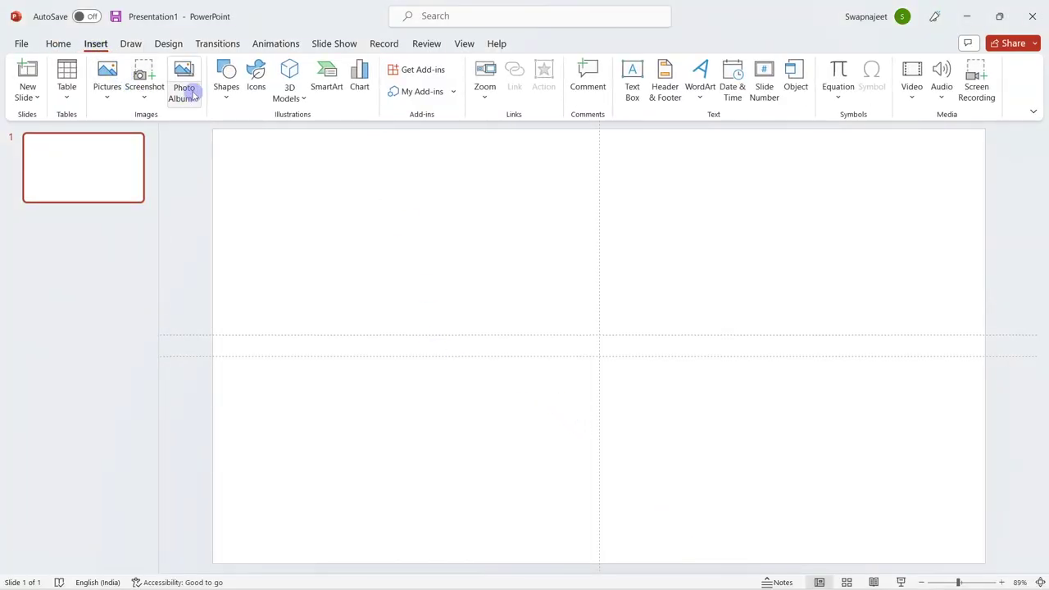
{"action": "left_click", "coordinate": [226, 78]}
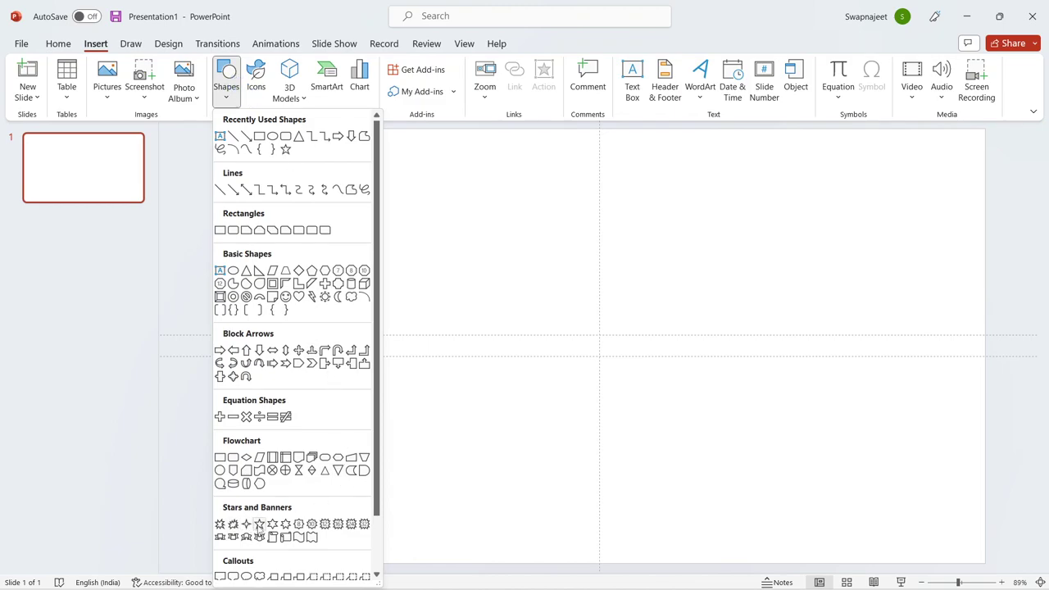
{"action": "left_click", "coordinate": [259, 526]}
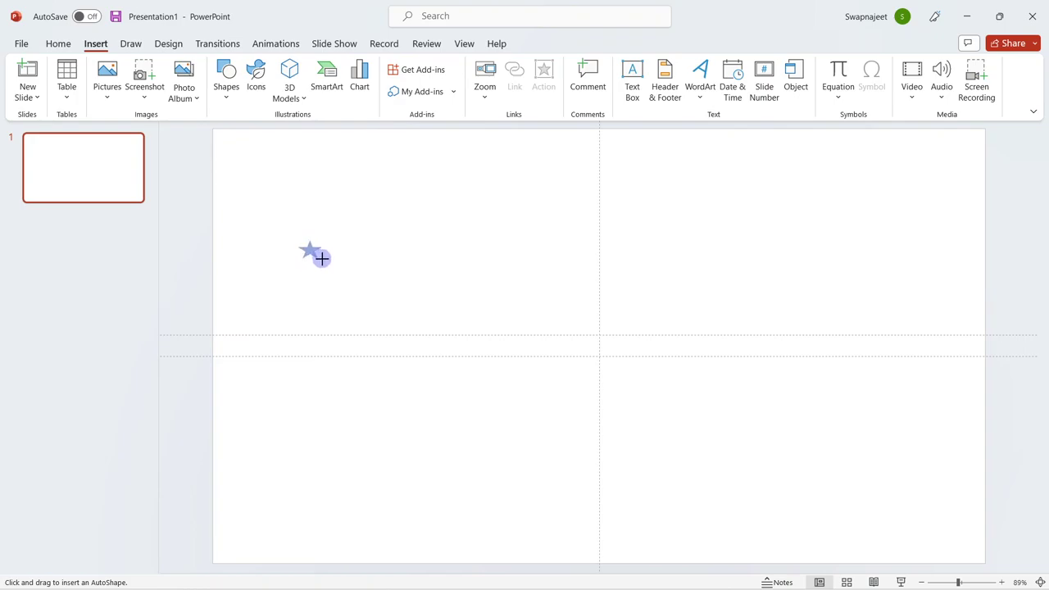
{"action": "left_click_drag", "start_coordinate": [321, 259], "coordinate": [320, 263]}
{"action": "left_click_drag", "start_coordinate": [323, 261], "coordinate": [323, 263]}
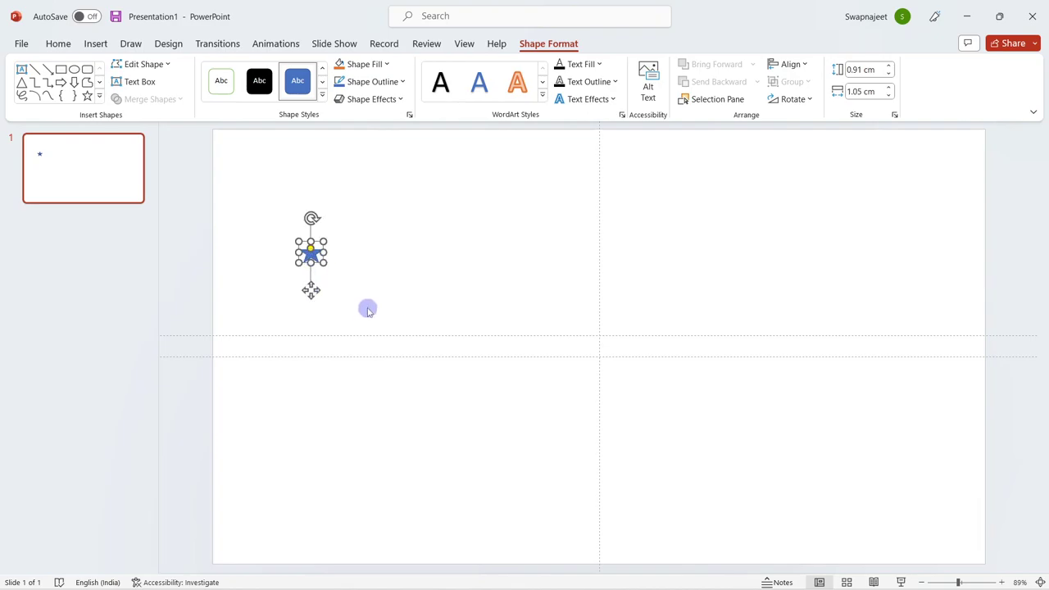
{"action": "key", "text": "ctrl+d"}
{"action": "key", "text": "ctrl+d"}
{"action": "key", "text": "ctrl+d"}
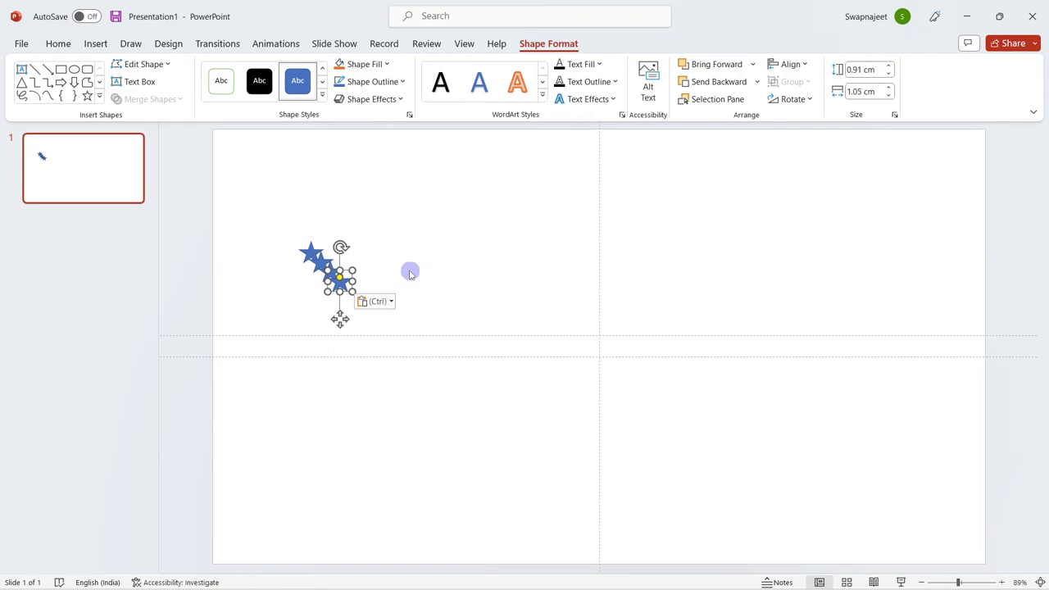
{"action": "left_click_drag", "start_coordinate": [340, 281], "coordinate": [392, 259]}
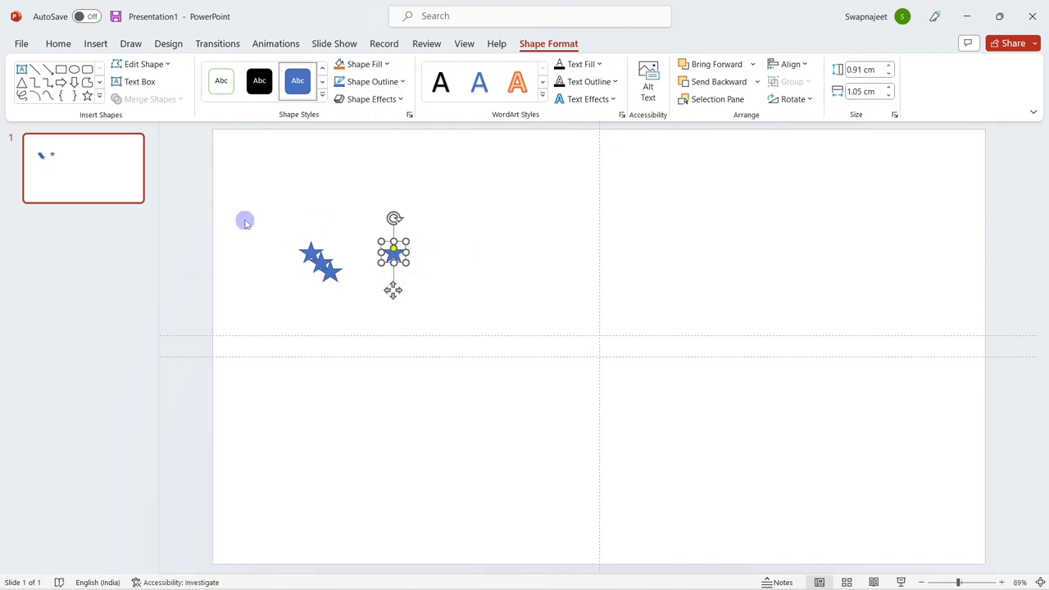
Align the four stars on their middles and distribute them evenly horizontally
{"action": "left_click_drag", "start_coordinate": [243, 221], "coordinate": [461, 290]}
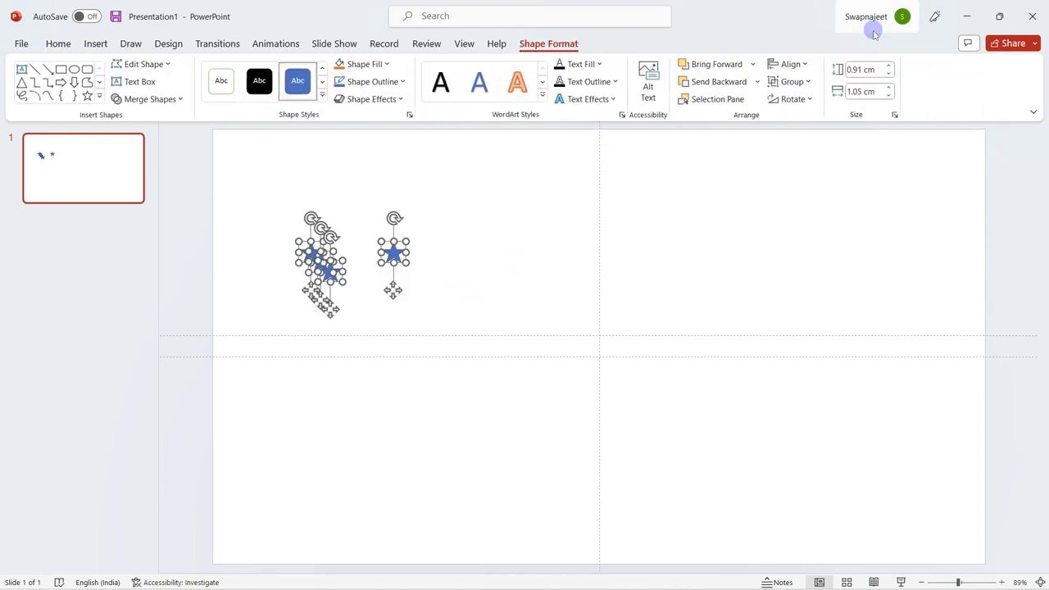
{"action": "left_click", "coordinate": [789, 66]}
{"action": "left_click", "coordinate": [814, 164]}
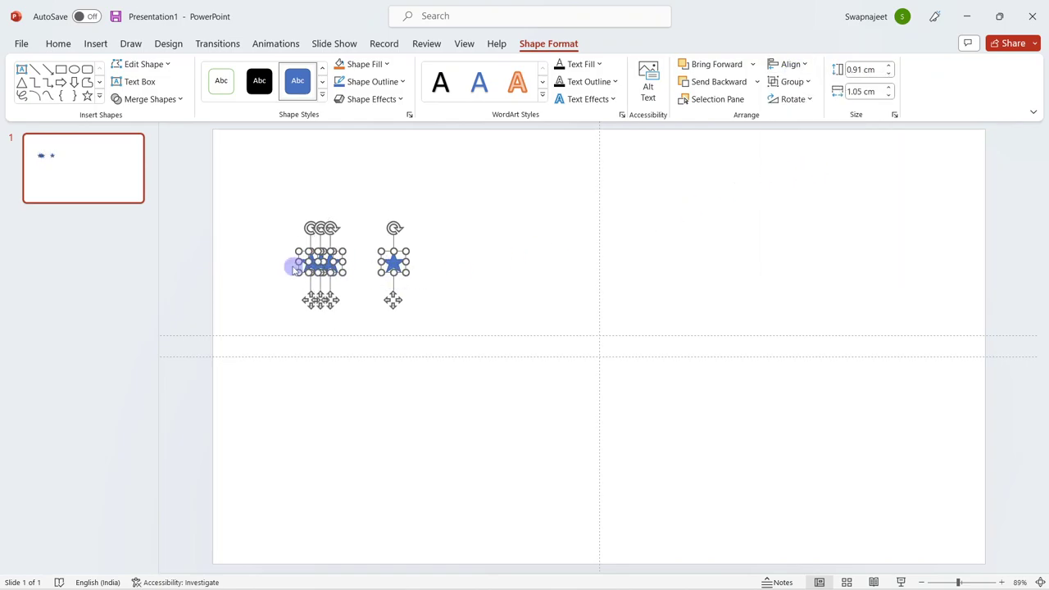
{"action": "left_click", "coordinate": [780, 66]}
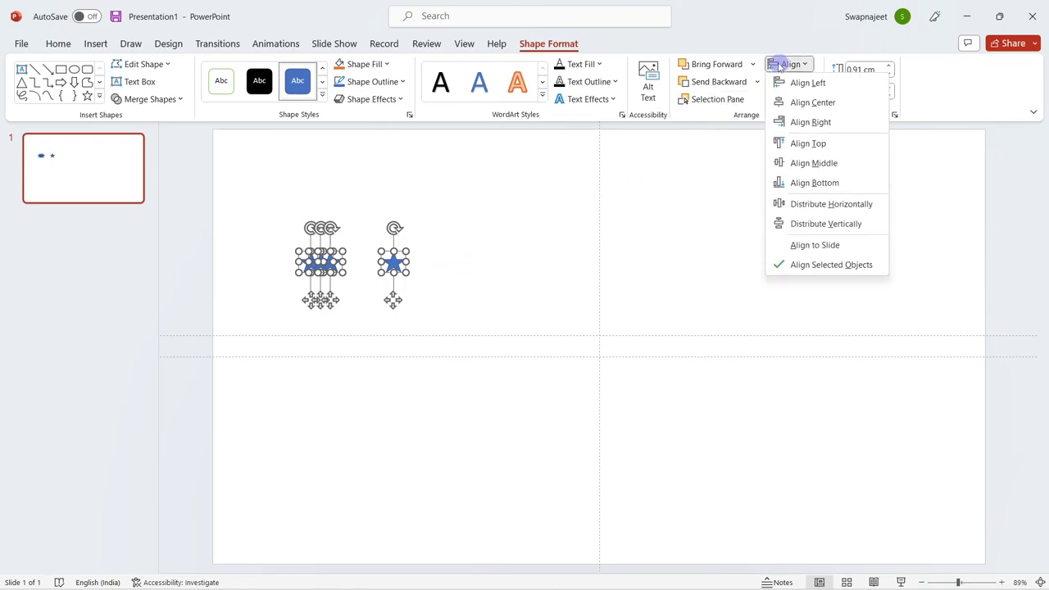
{"action": "left_click", "coordinate": [822, 203]}
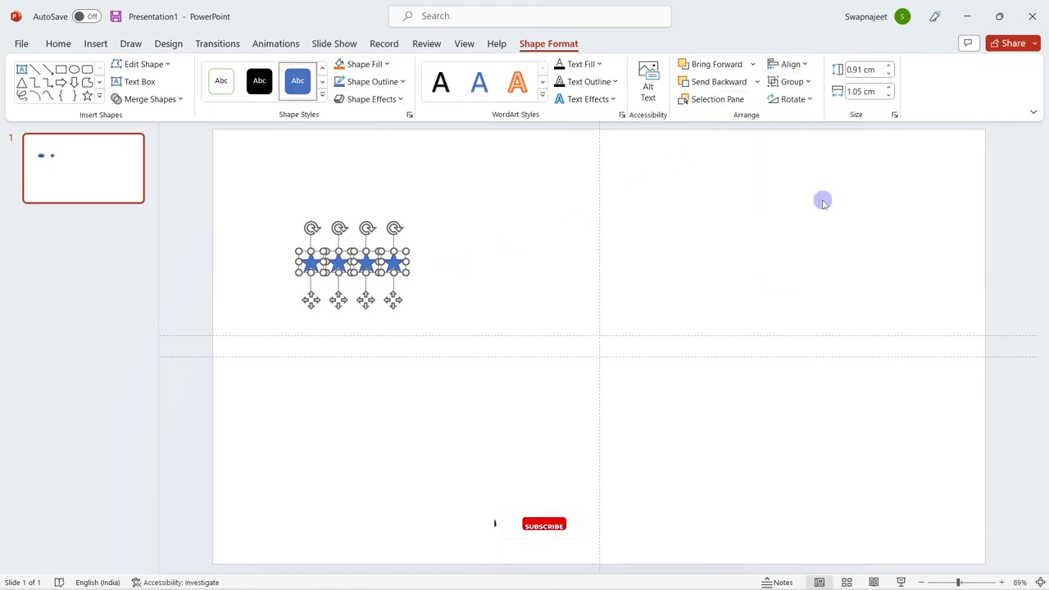
{"action": "left_click", "coordinate": [488, 246]}
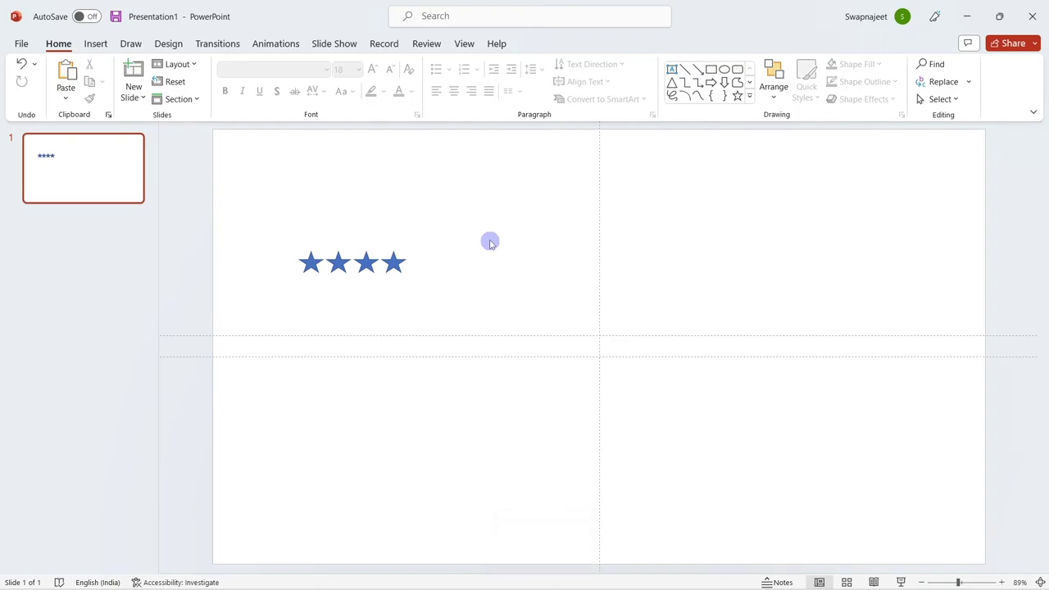
Select the second and third stars individually to check their spacing
{"action": "left_click", "coordinate": [340, 259]}
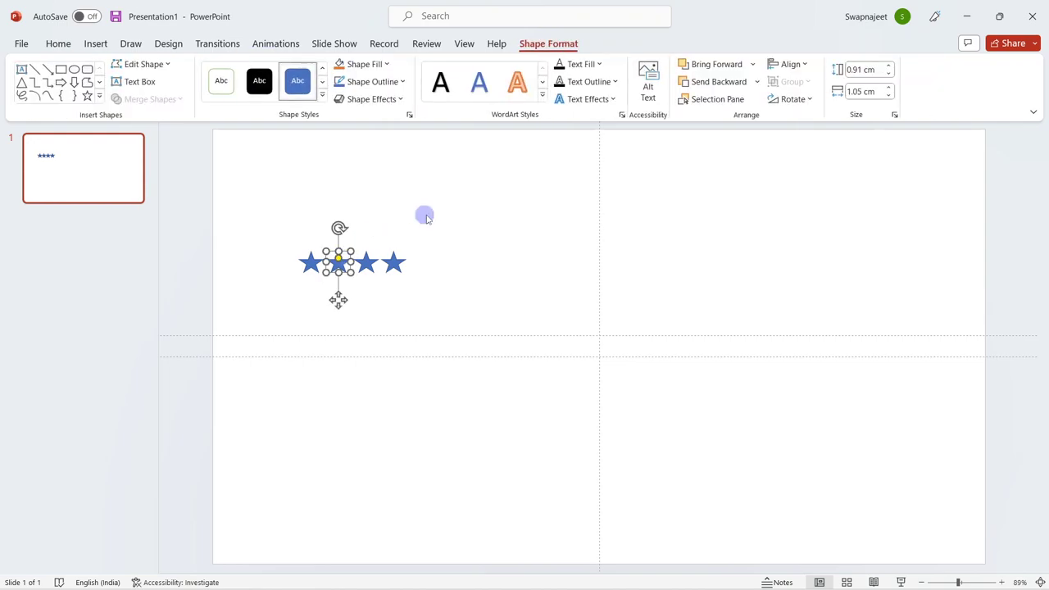
{"action": "left_click", "coordinate": [425, 220]}
{"action": "left_click", "coordinate": [331, 268]}
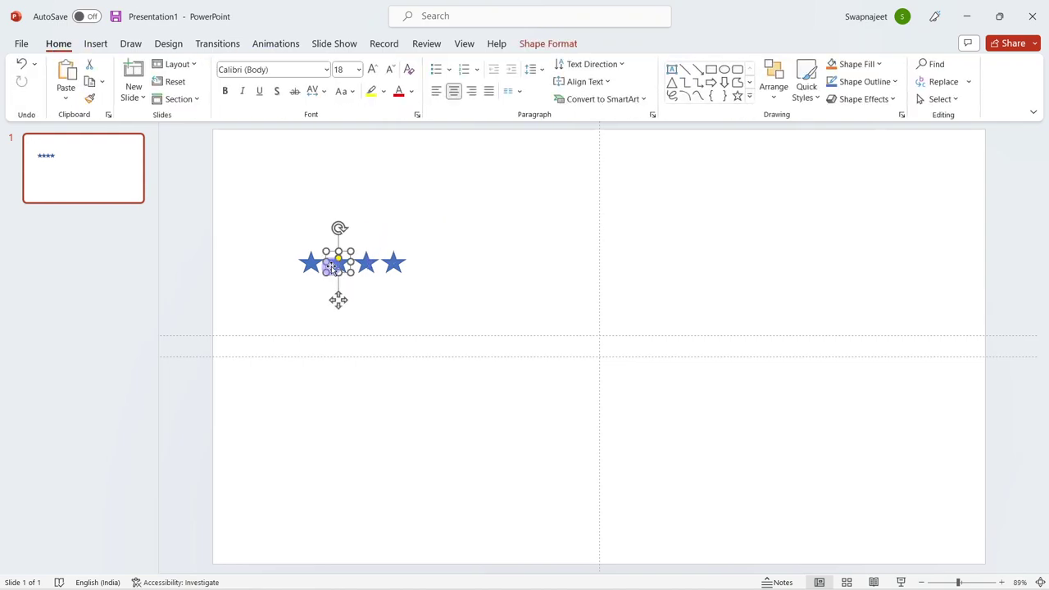
{"action": "left_click", "coordinate": [410, 238]}
{"action": "left_click", "coordinate": [370, 260]}
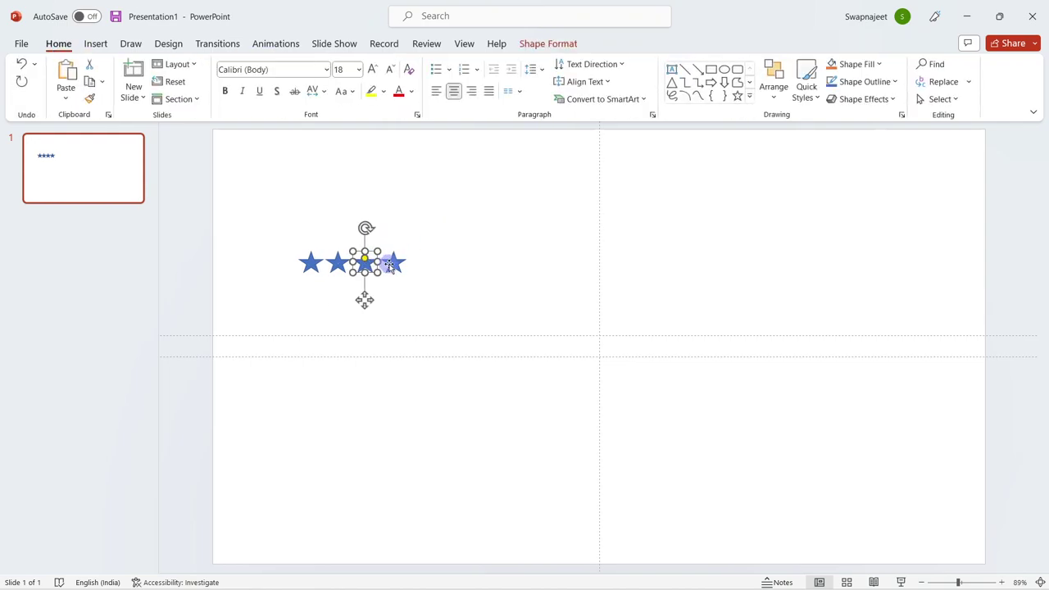
{"action": "left_click", "coordinate": [439, 261]}
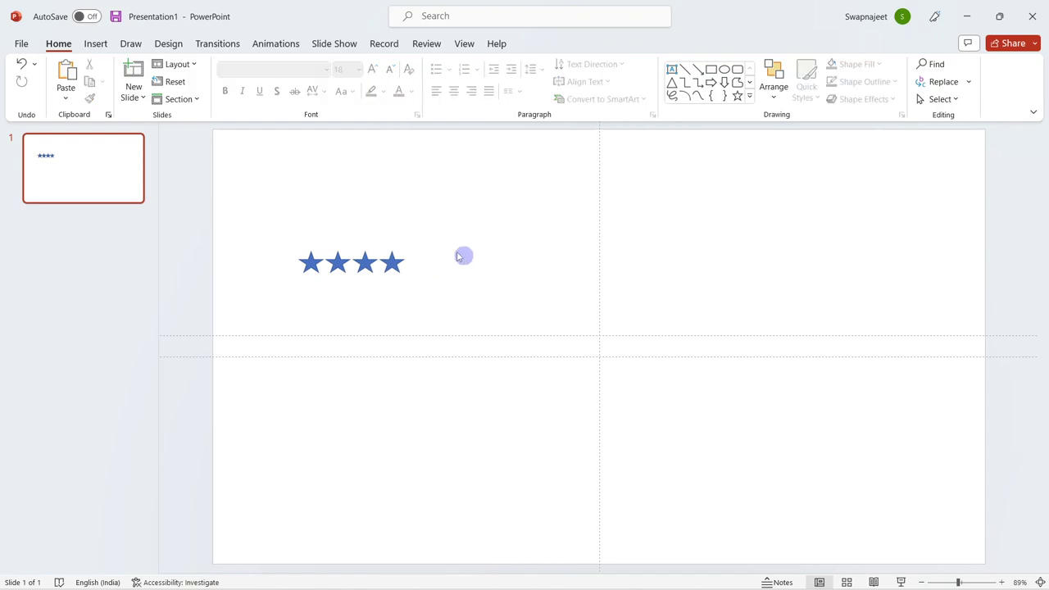
Draw a rectangle covering the four stars and send it behind them
{"action": "left_click", "coordinate": [97, 49]}
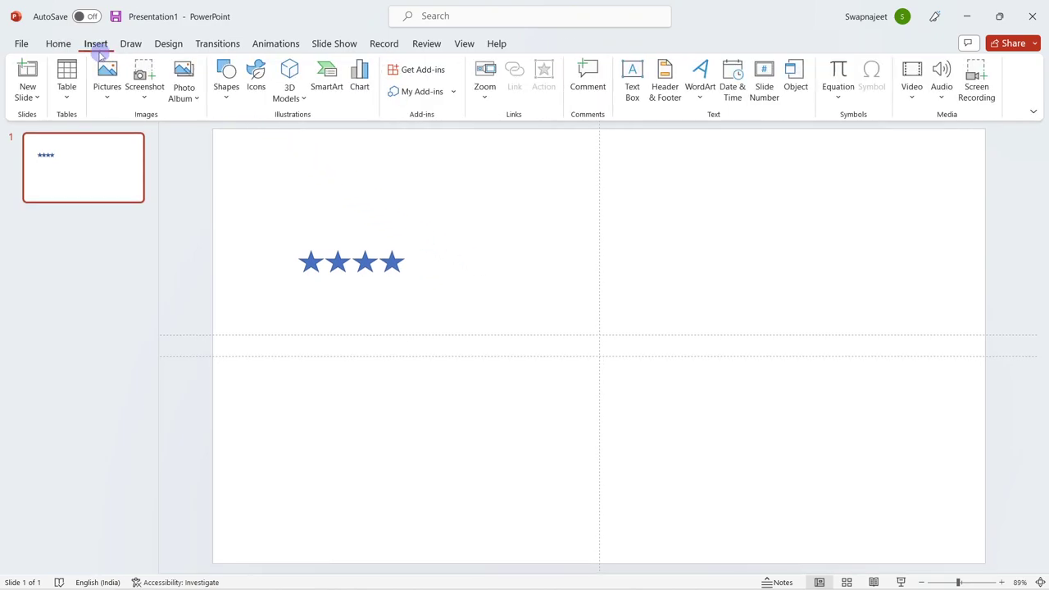
{"action": "left_click", "coordinate": [229, 75]}
{"action": "left_click", "coordinate": [255, 137]}
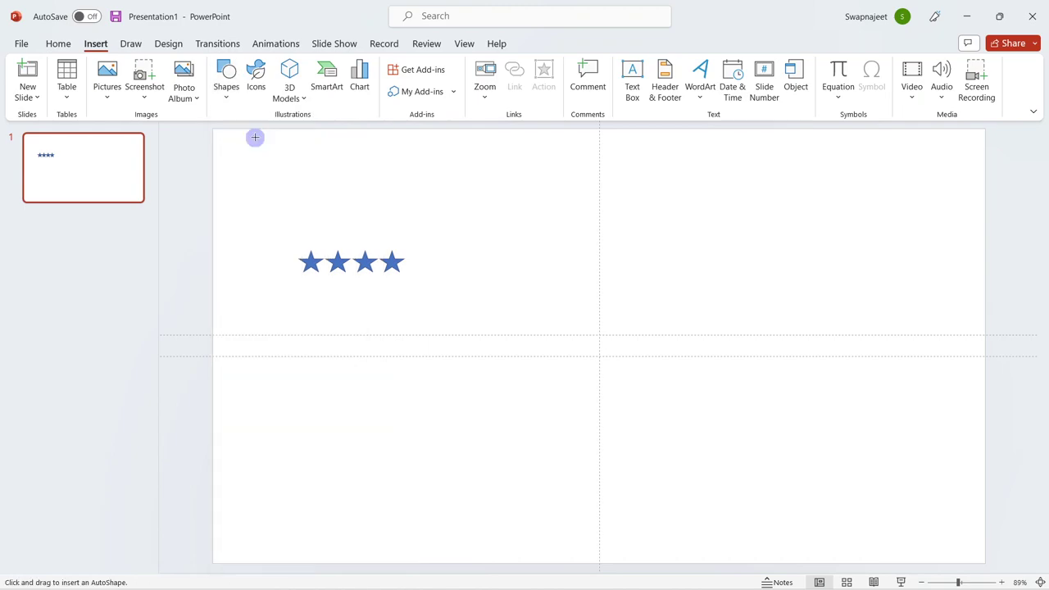
{"action": "left_click_drag", "start_coordinate": [292, 251], "coordinate": [416, 278]}
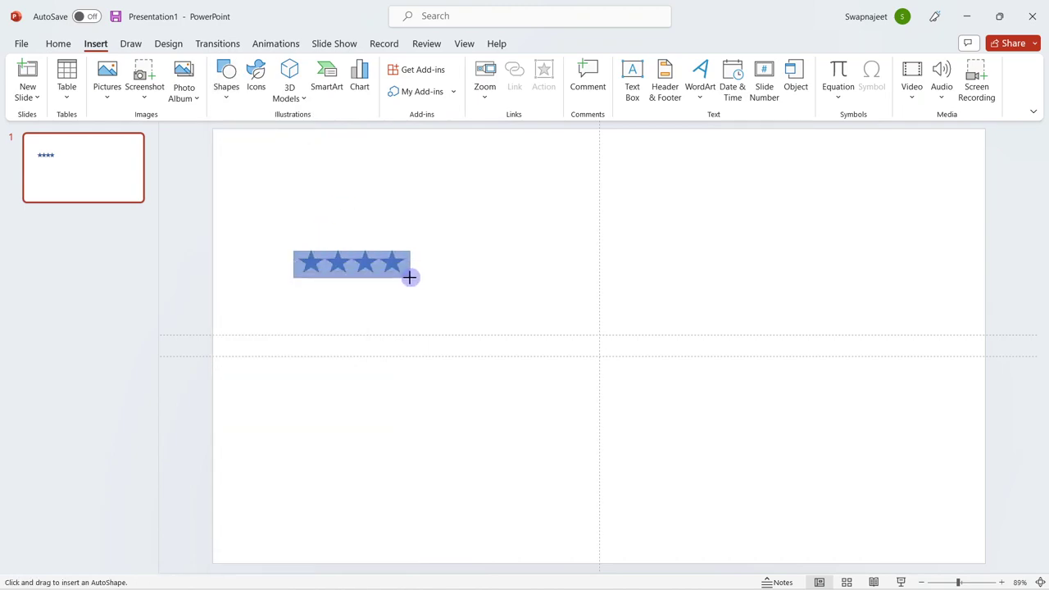
{"action": "left_click_drag", "start_coordinate": [410, 277], "coordinate": [413, 277]}
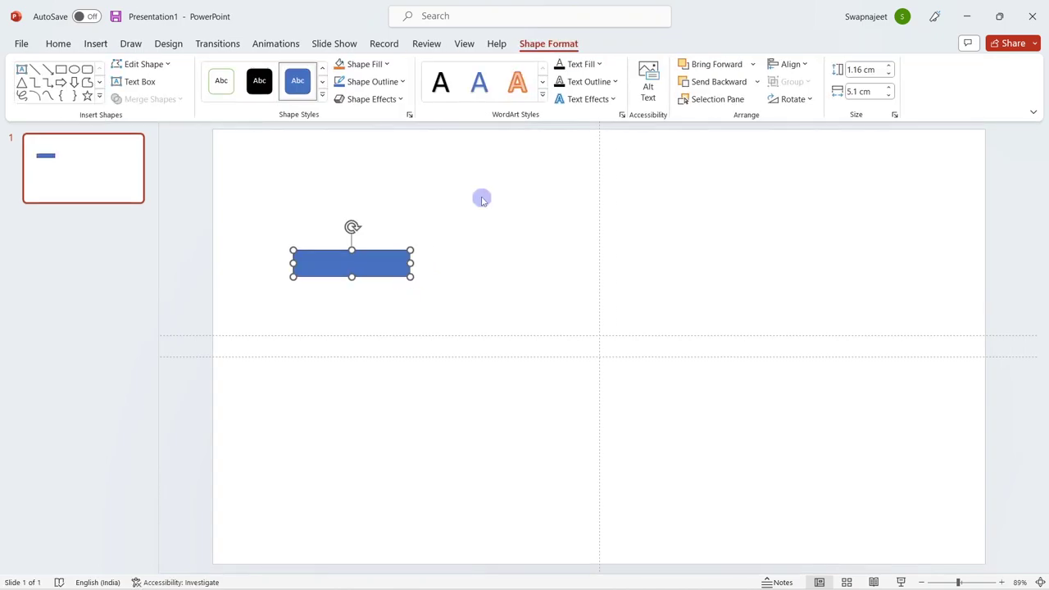
{"action": "left_click", "coordinate": [484, 200]}
{"action": "right_click", "coordinate": [394, 260]}
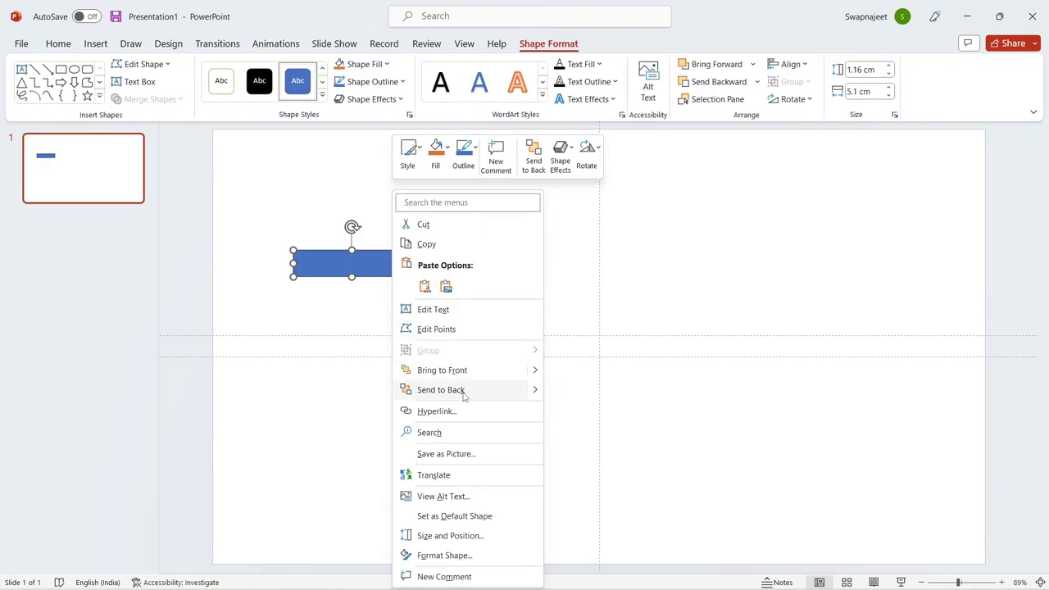
{"action": "left_click", "coordinate": [463, 390]}
{"action": "left_click", "coordinate": [450, 277]}
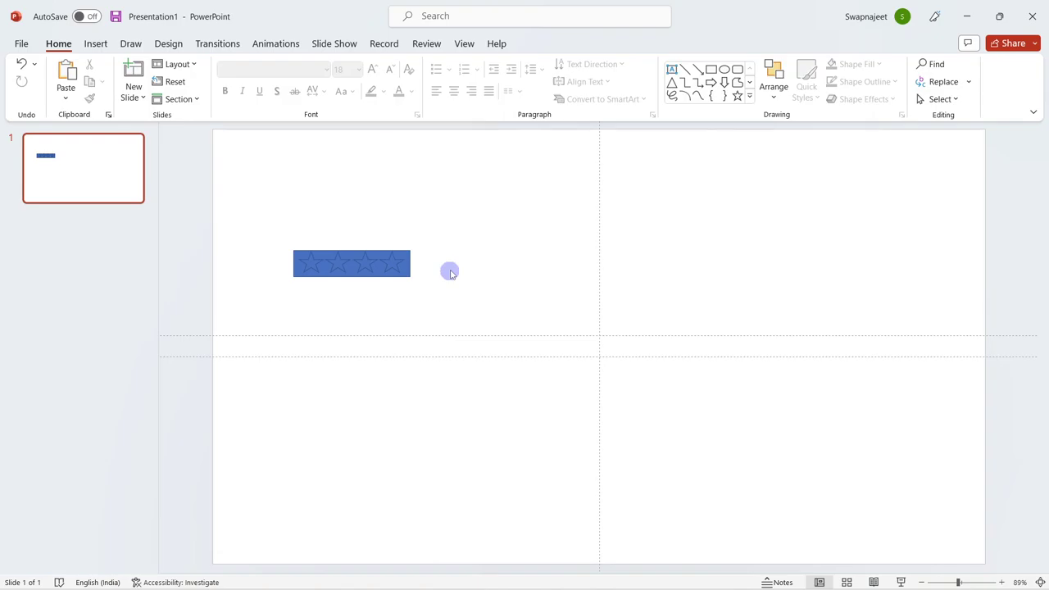
{"action": "left_click", "coordinate": [408, 271]}
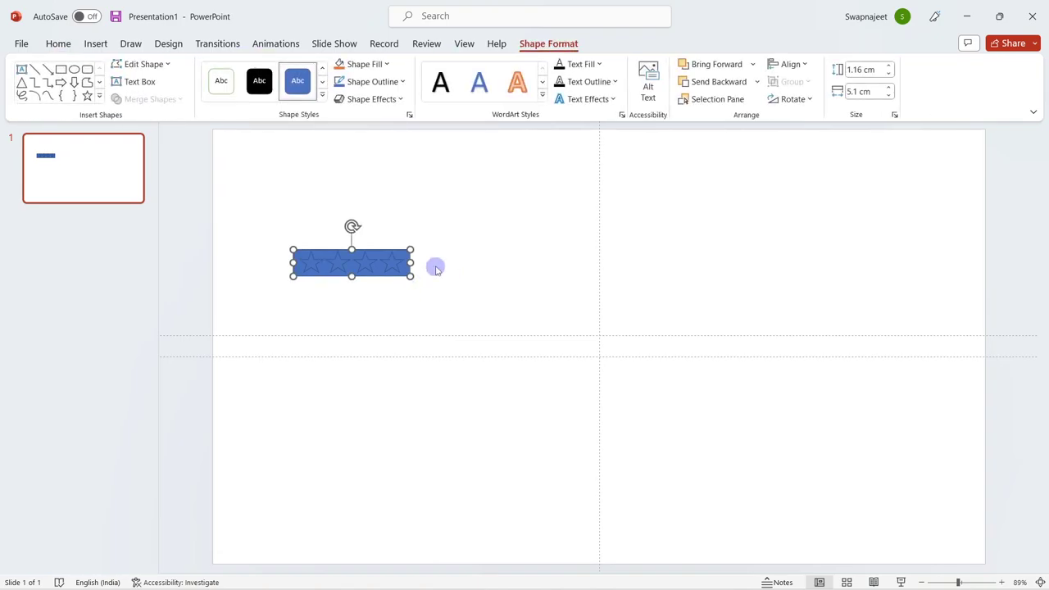
{"action": "left_click", "coordinate": [435, 269]}
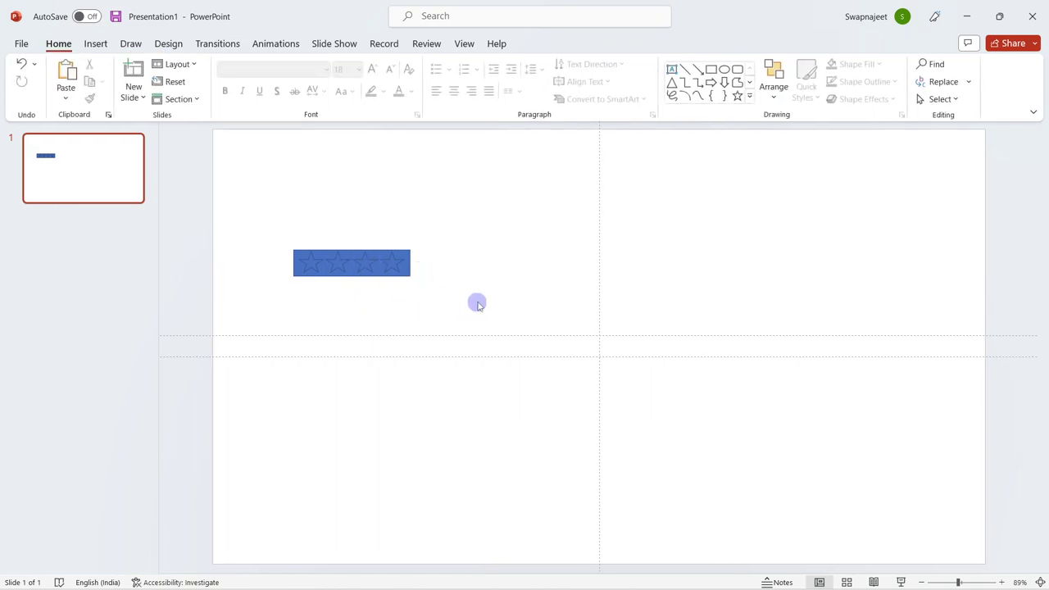
Cut the four stars out of the rectangle using Merge Shapes, creating a star-cutout strip
{"action": "left_click", "coordinate": [409, 269]}
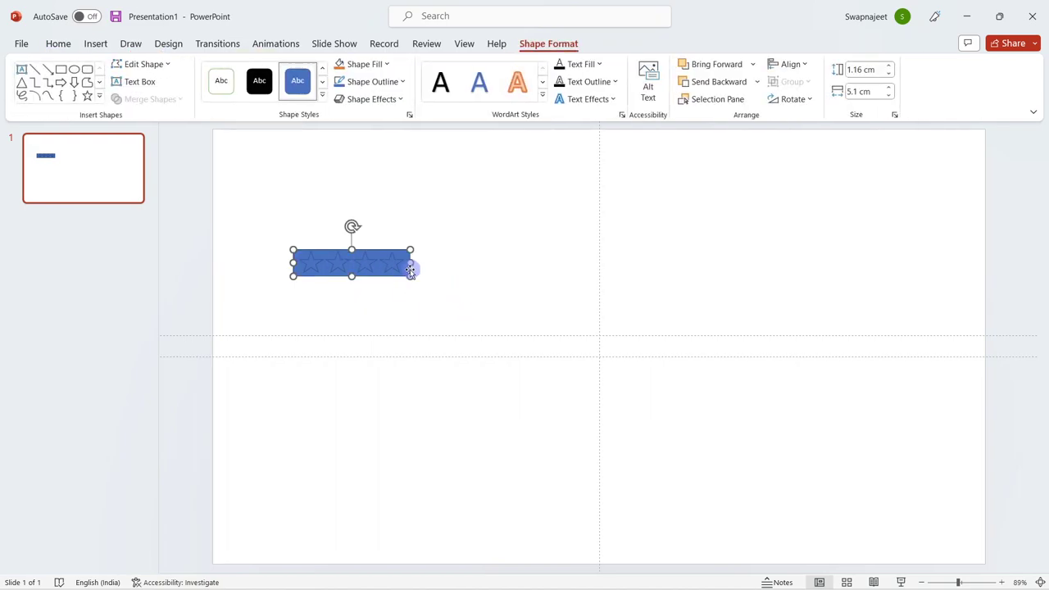
{"action": "left_click", "coordinate": [312, 265], "text": "shift"}
{"action": "left_click", "coordinate": [338, 264], "text": "shift"}
{"action": "left_click", "coordinate": [365, 264], "text": "shift"}
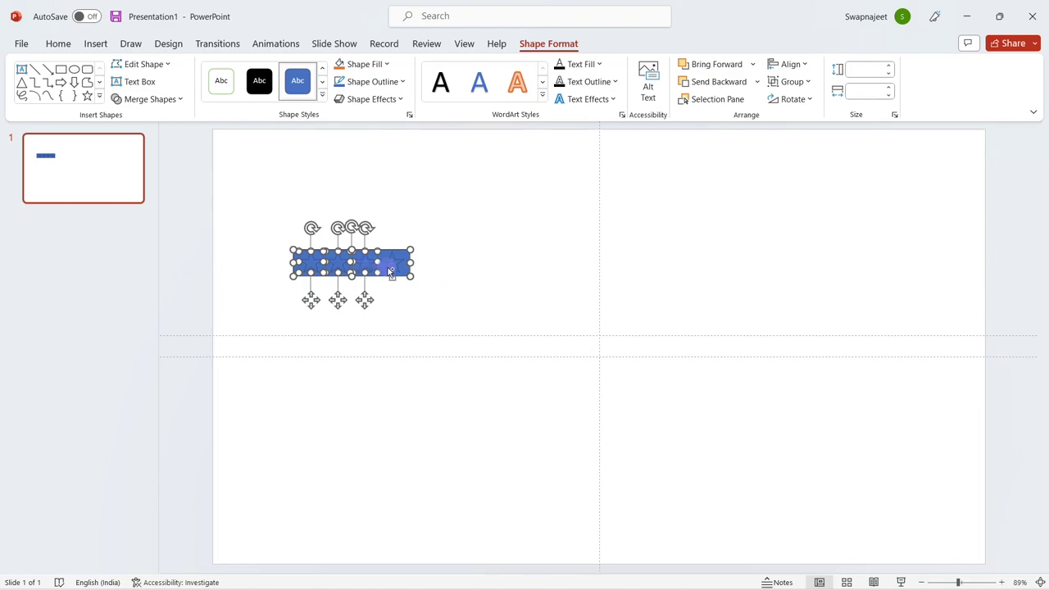
{"action": "left_click", "coordinate": [392, 264], "text": "shift"}
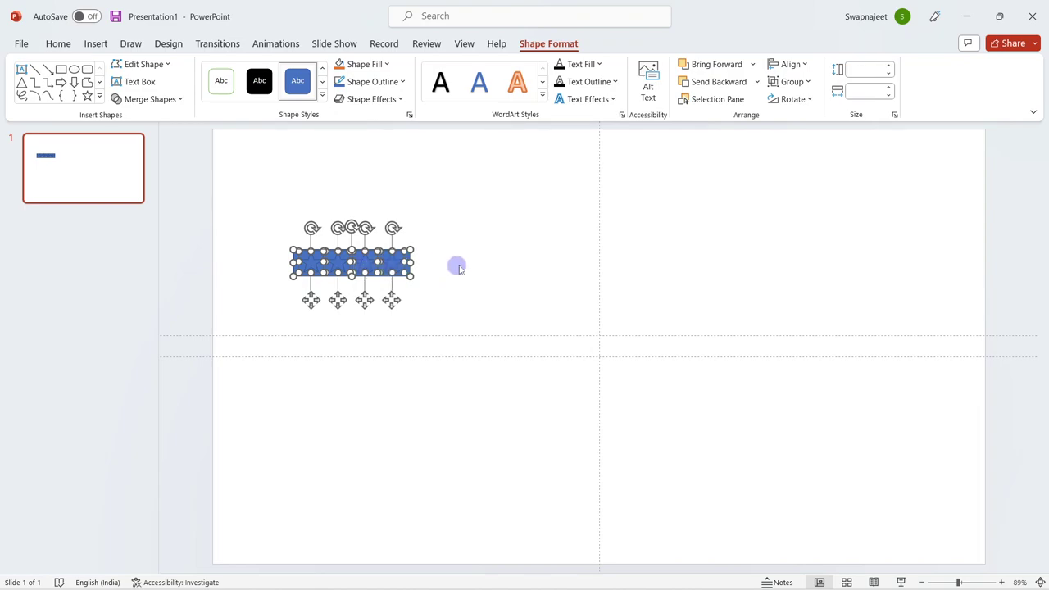
{"action": "left_click", "coordinate": [131, 98]}
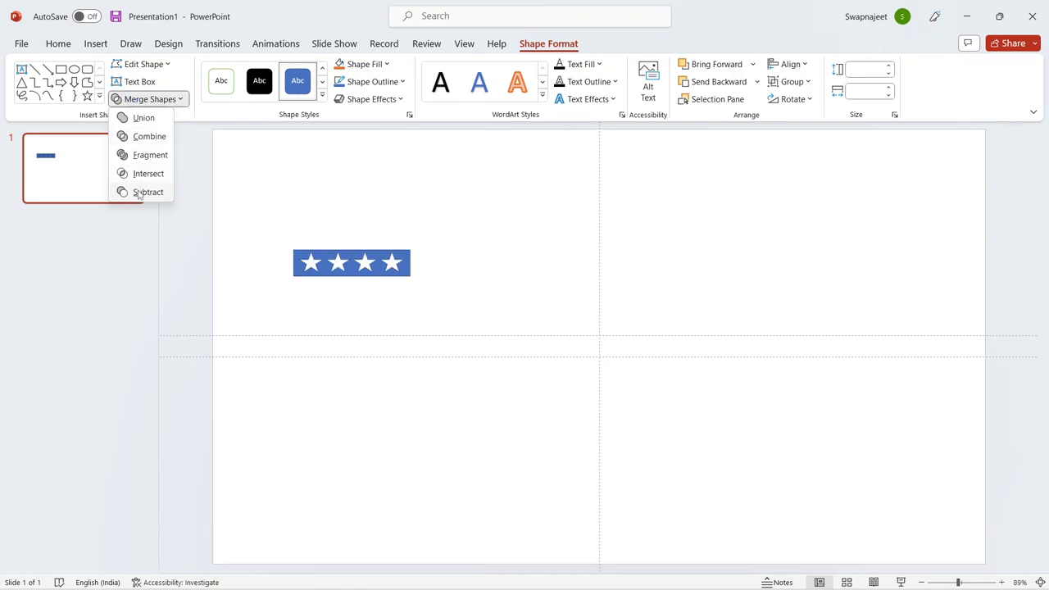
{"action": "left_click", "coordinate": [138, 191]}
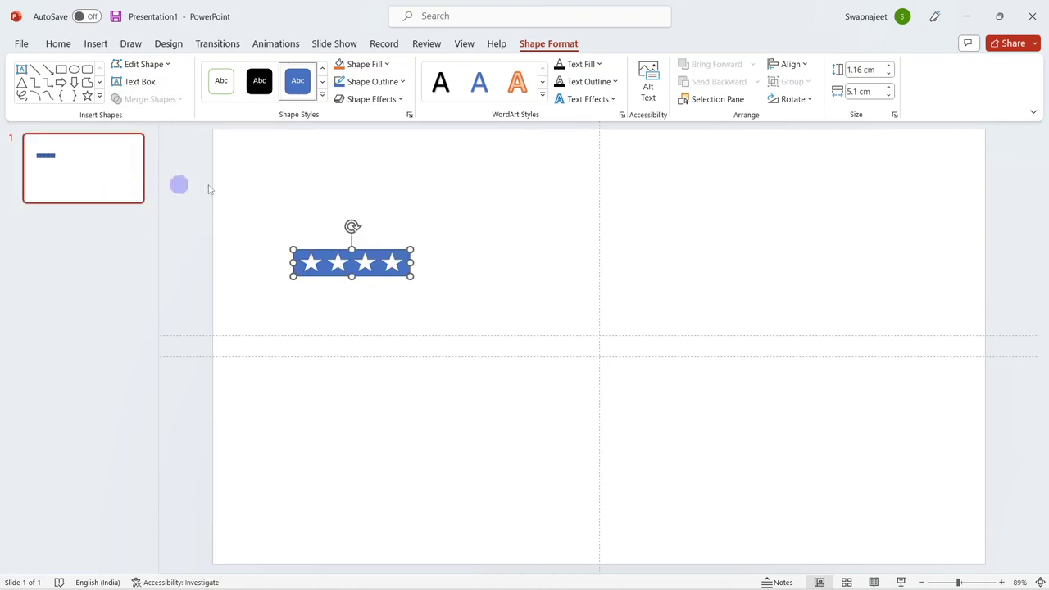
{"action": "left_click", "coordinate": [400, 197]}
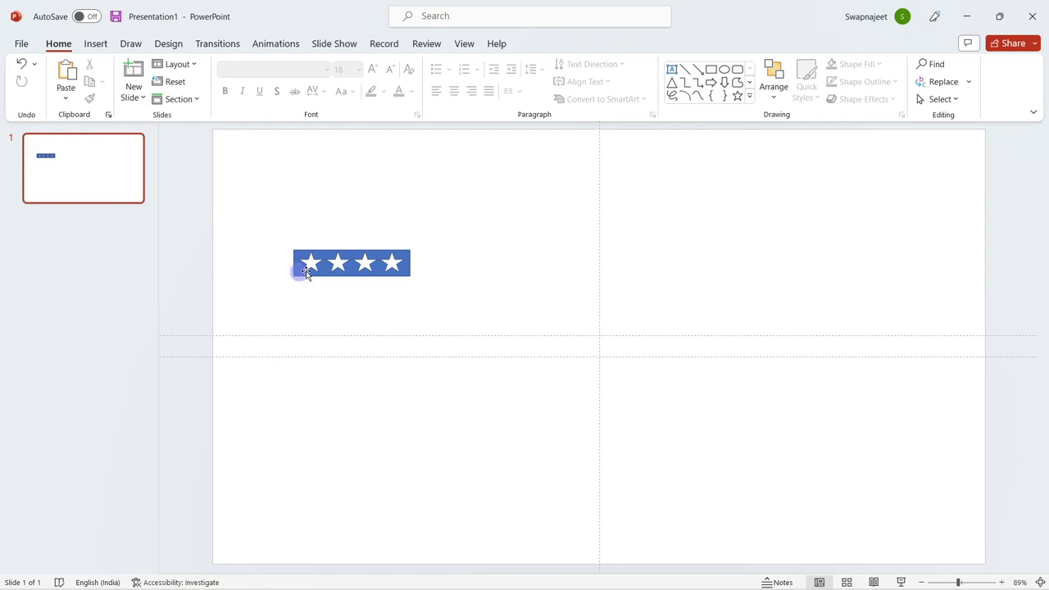
Widen the star strip to 5.37 cm and select it
{"action": "left_click", "coordinate": [395, 275]}
{"action": "left_click_drag", "start_coordinate": [410, 276], "coordinate": [416, 284]}
{"action": "left_click_drag", "start_coordinate": [354, 273], "coordinate": [350, 278]}
{"action": "left_click", "coordinate": [481, 216]}
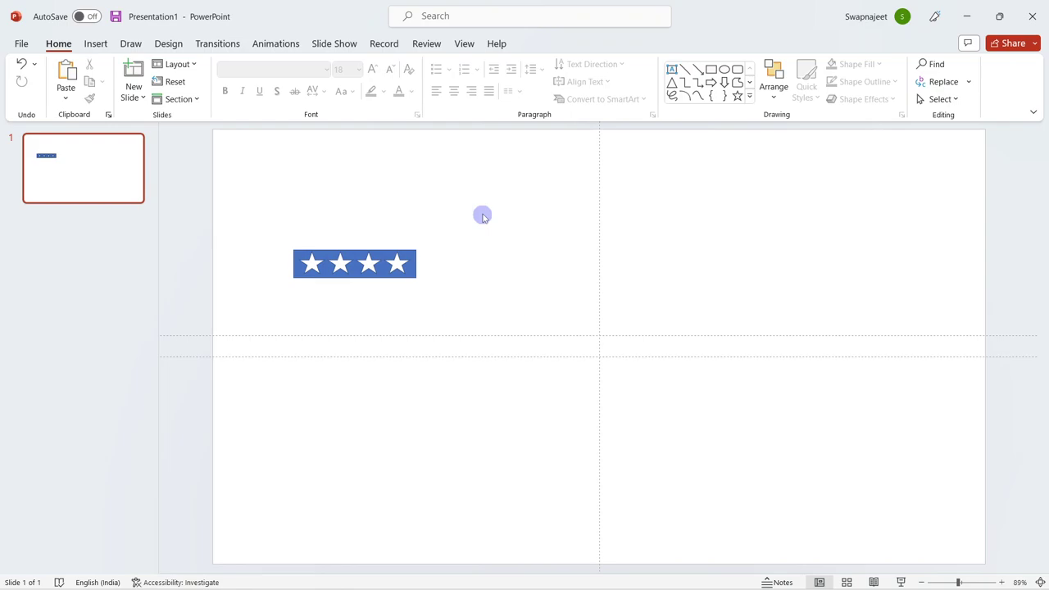
{"action": "left_click", "coordinate": [381, 258]}
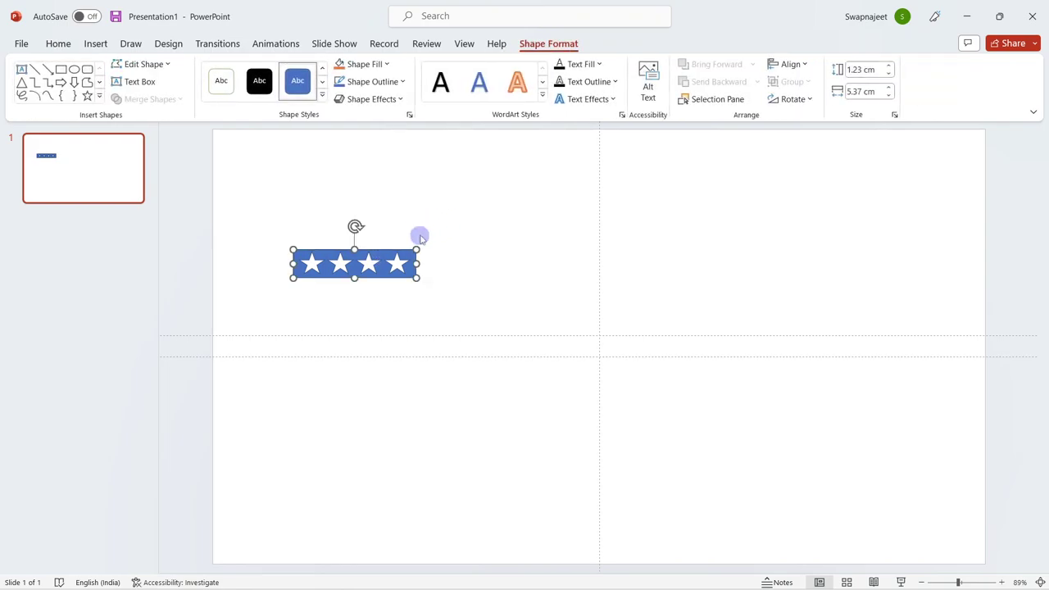
Switch to the HR ANALYSIS NEW workbook in Excel
{"action": "mouse_move", "coordinate": [565, 580]}
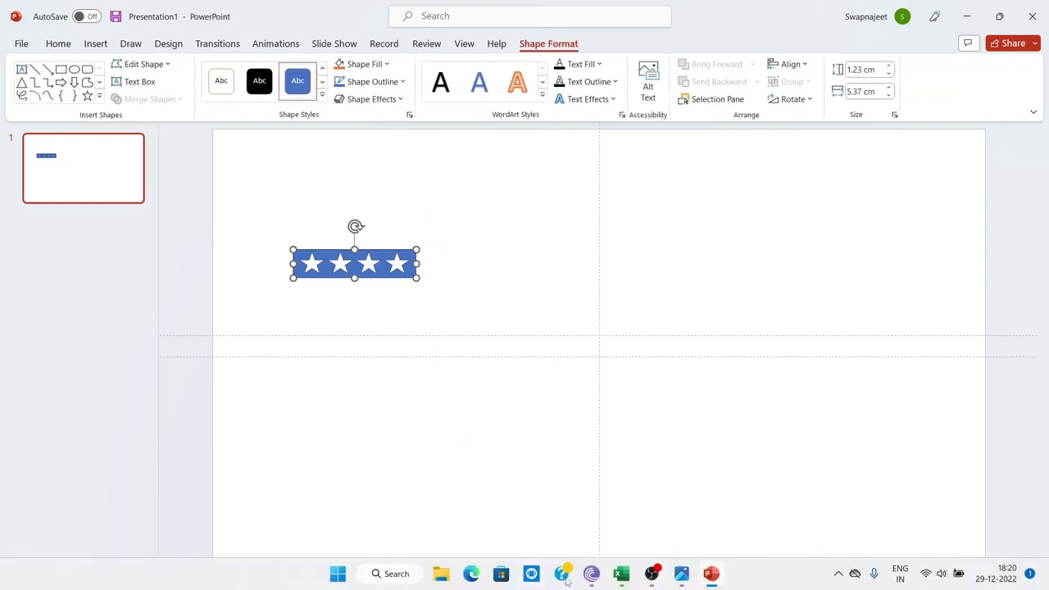
{"action": "left_click", "coordinate": [629, 576]}
{"action": "left_click", "coordinate": [518, 515]}
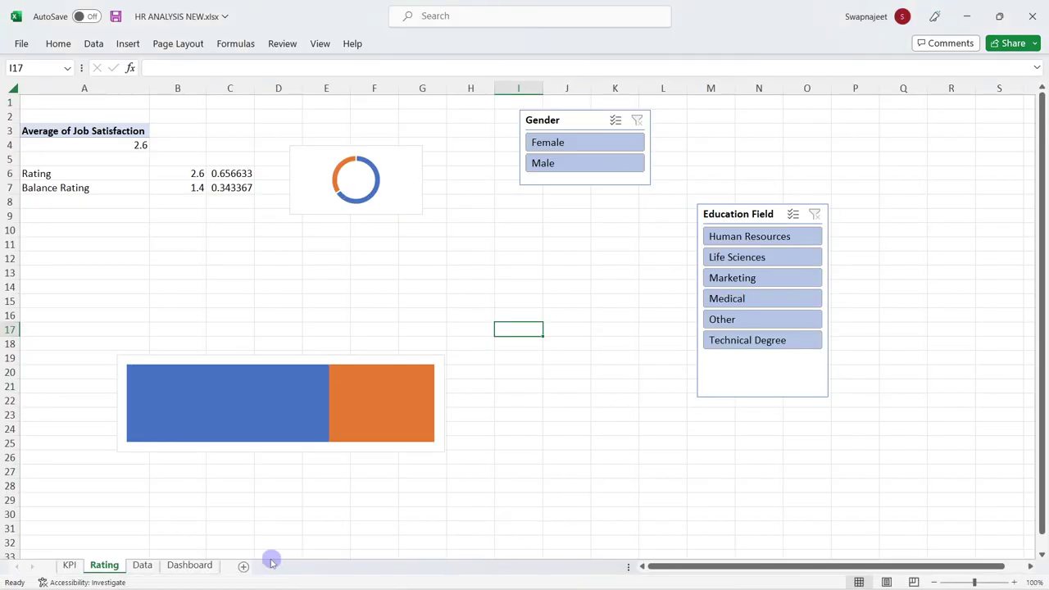
Paste the star strip on the Dashboard and place it beside the Job Satisfaction gauge
{"action": "left_click", "coordinate": [191, 565]}
{"action": "key", "text": "ctrl+v"}
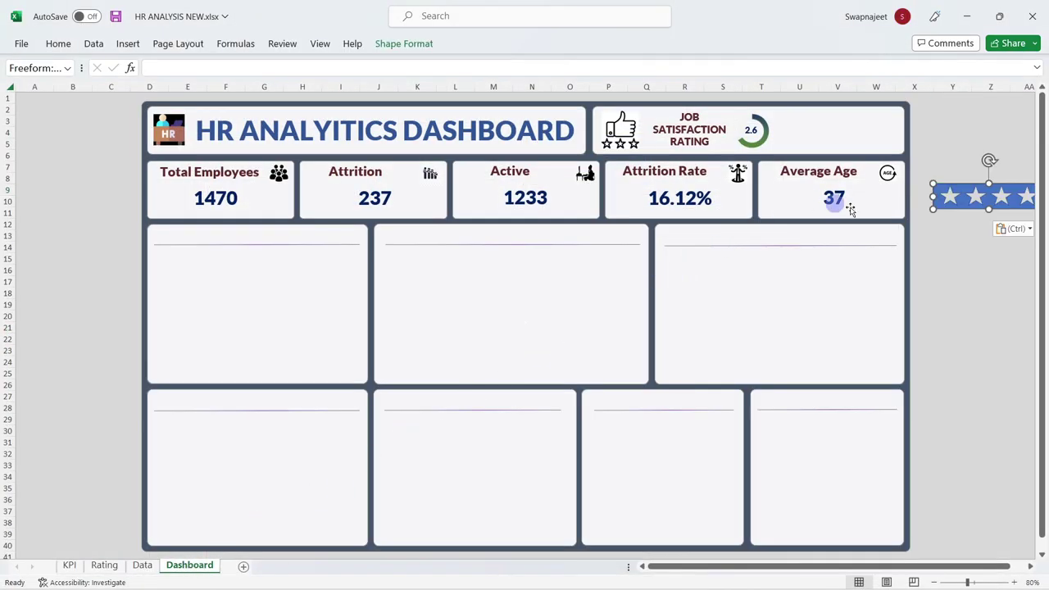
{"action": "left_click_drag", "start_coordinate": [972, 201], "coordinate": [899, 130]}
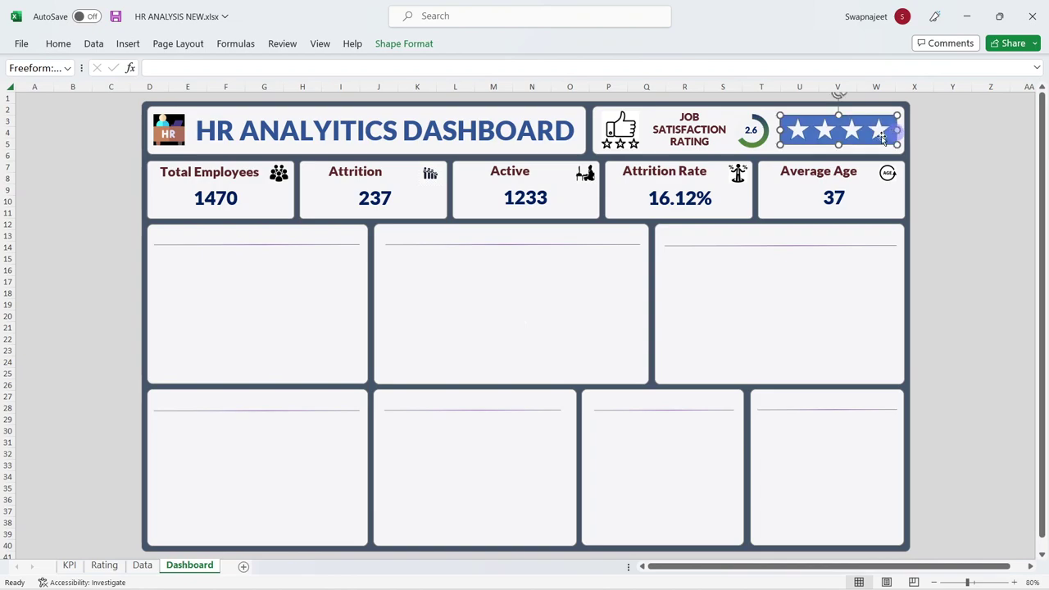
{"action": "left_click", "coordinate": [824, 133]}
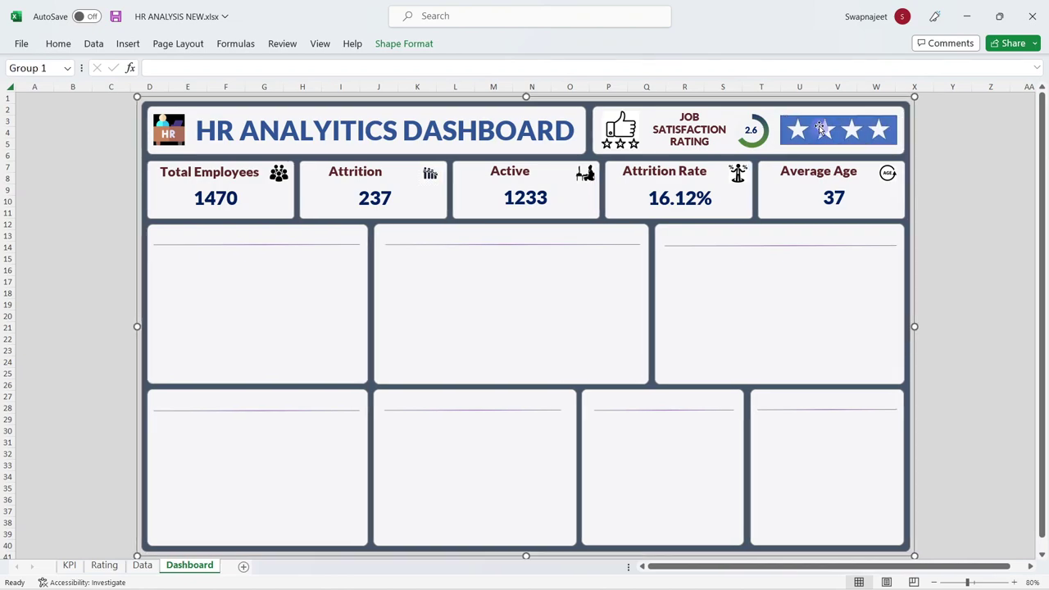
{"action": "left_click", "coordinate": [820, 128]}
{"action": "left_click", "coordinate": [929, 143]}
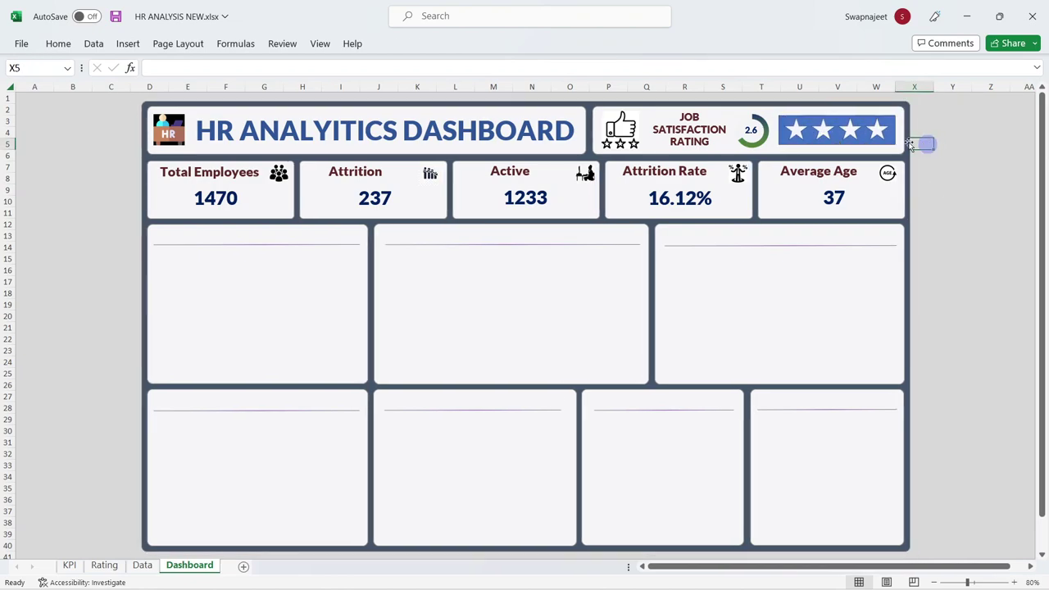
{"action": "left_click", "coordinate": [849, 132]}
{"action": "key", "text": "Down"}
{"action": "key", "text": "Down"}
{"action": "key", "text": "Down"}
{"action": "key", "text": "Down"}
{"action": "key", "text": "Down"}
{"action": "key", "text": "Down"}
{"action": "key", "text": "Down"}
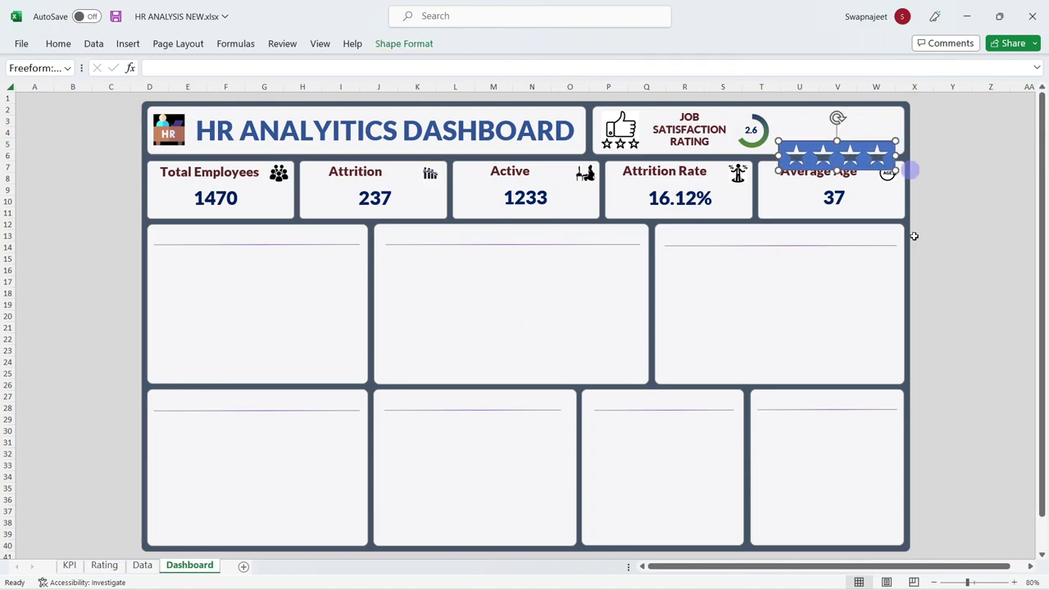
Go to the Rating sheet and select its bar chart
{"action": "left_click", "coordinate": [81, 567]}
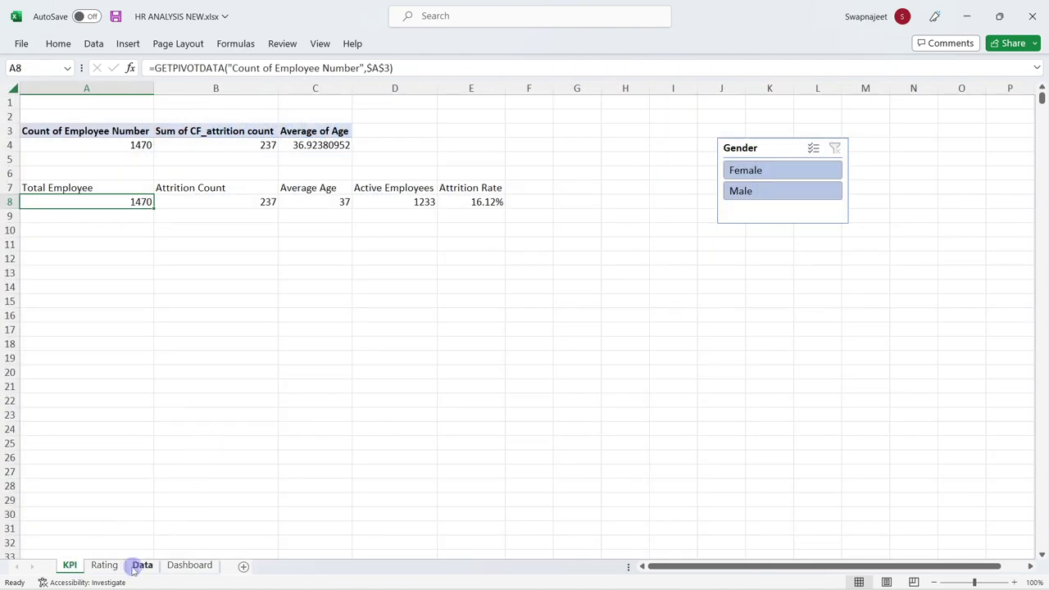
{"action": "left_click", "coordinate": [104, 565]}
{"action": "left_click", "coordinate": [286, 383]}
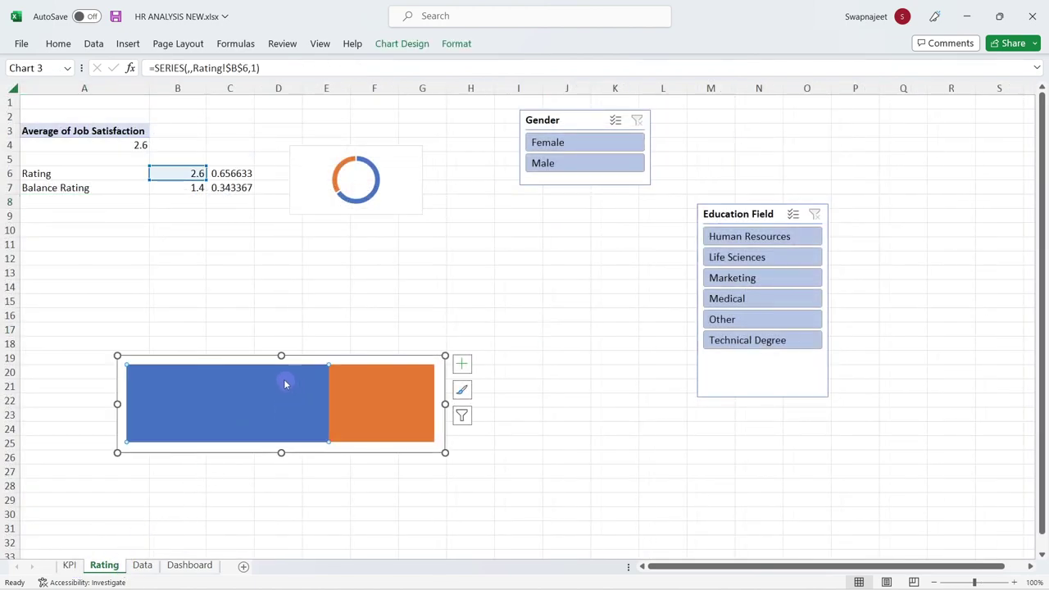
Paste the rating bar chart onto the Dashboard sheet
{"action": "left_click", "coordinate": [189, 566]}
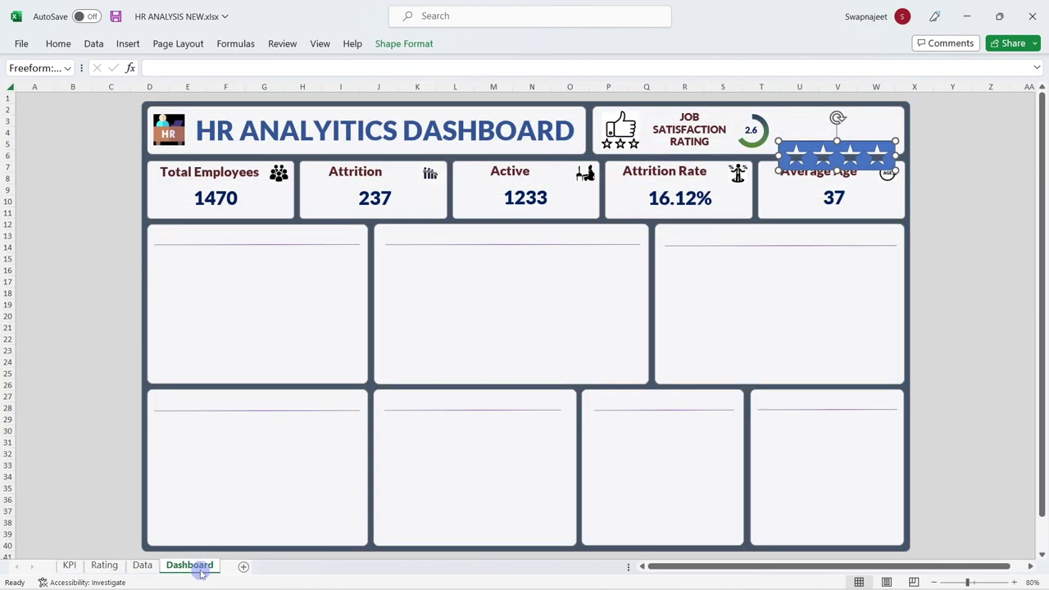
{"action": "left_click", "coordinate": [804, 120]}
{"action": "key", "text": "ctrl+v"}
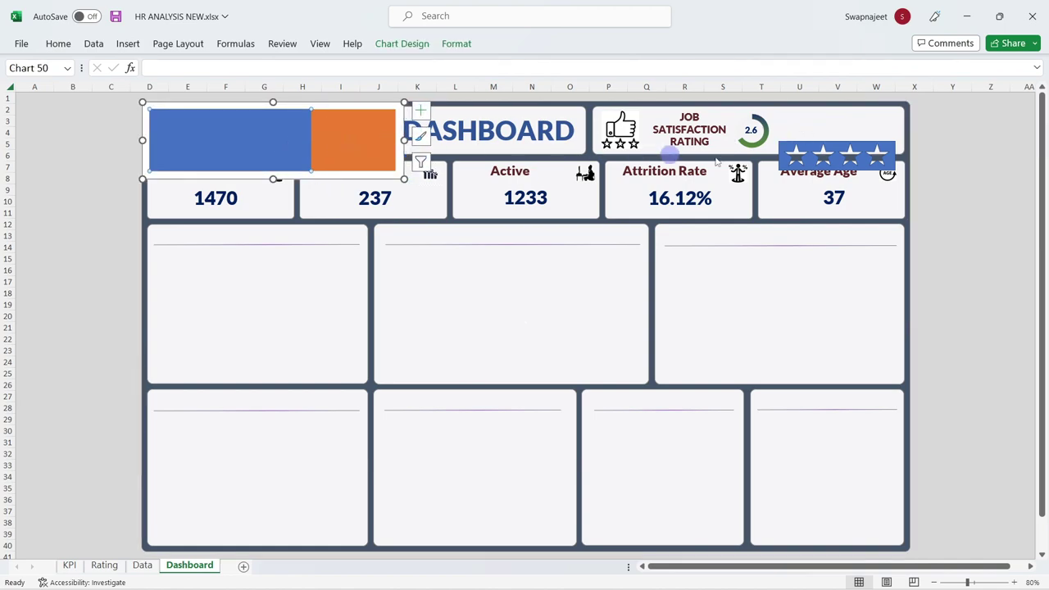
Shrink and position the pasted chart just above the star strip in the Job Satisfaction card
{"action": "left_click_drag", "start_coordinate": [647, 113], "coordinate": [977, 112]}
{"action": "left_click_drag", "start_coordinate": [805, 134], "coordinate": [858, 100]}
{"action": "left_click_drag", "start_coordinate": [947, 122], "coordinate": [891, 123]}
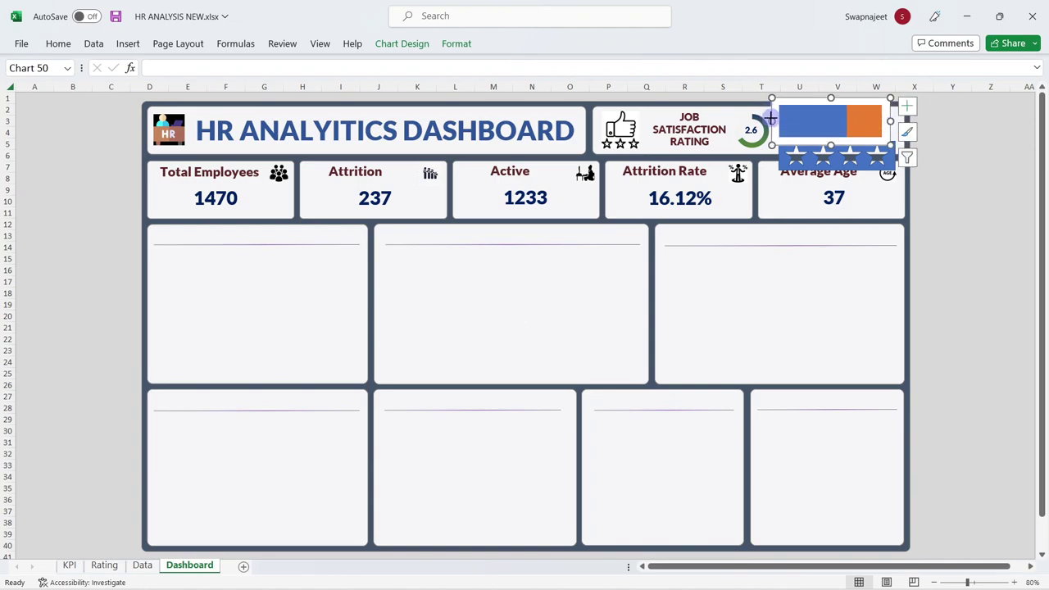
{"action": "left_click_drag", "start_coordinate": [771, 119], "coordinate": [778, 118]}
{"action": "left_click_drag", "start_coordinate": [844, 99], "coordinate": [837, 110]}
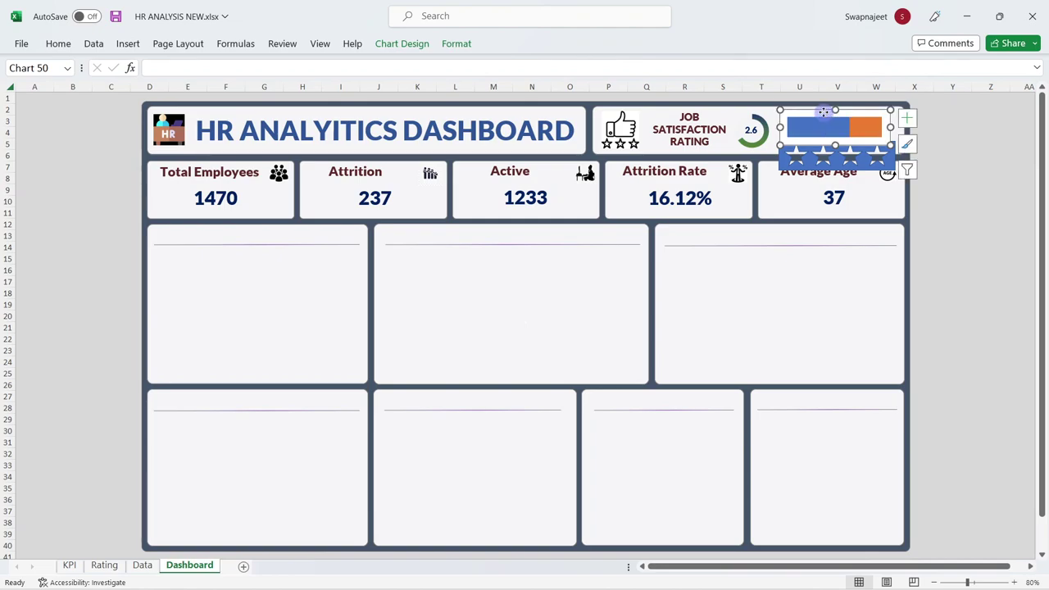
Set the chart area to No fill and No line
{"action": "right_click", "coordinate": [825, 113]}
{"action": "left_click", "coordinate": [885, 497]}
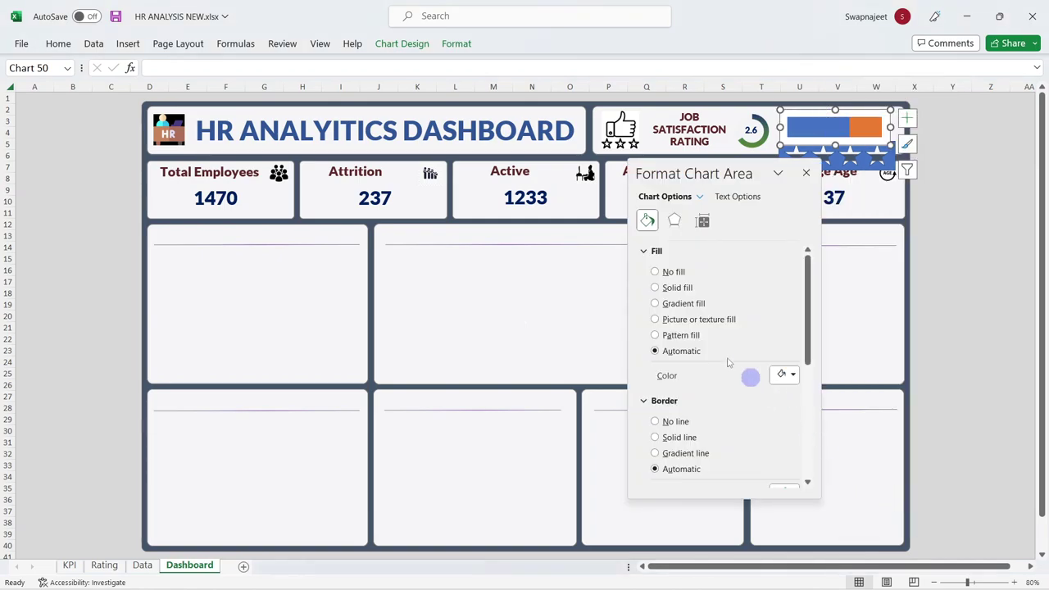
{"action": "left_click", "coordinate": [667, 274]}
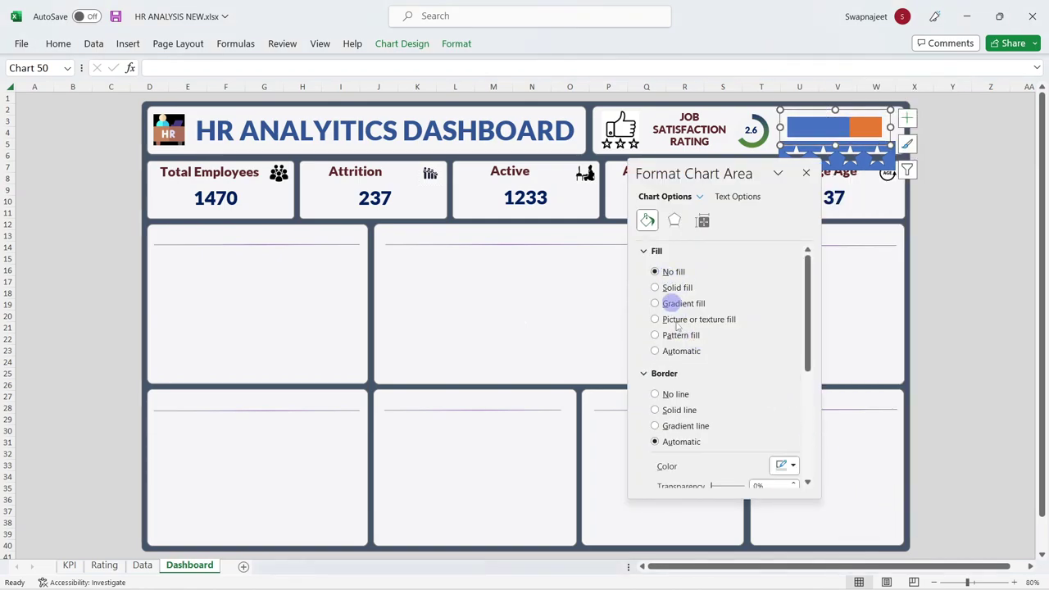
{"action": "left_click", "coordinate": [676, 395]}
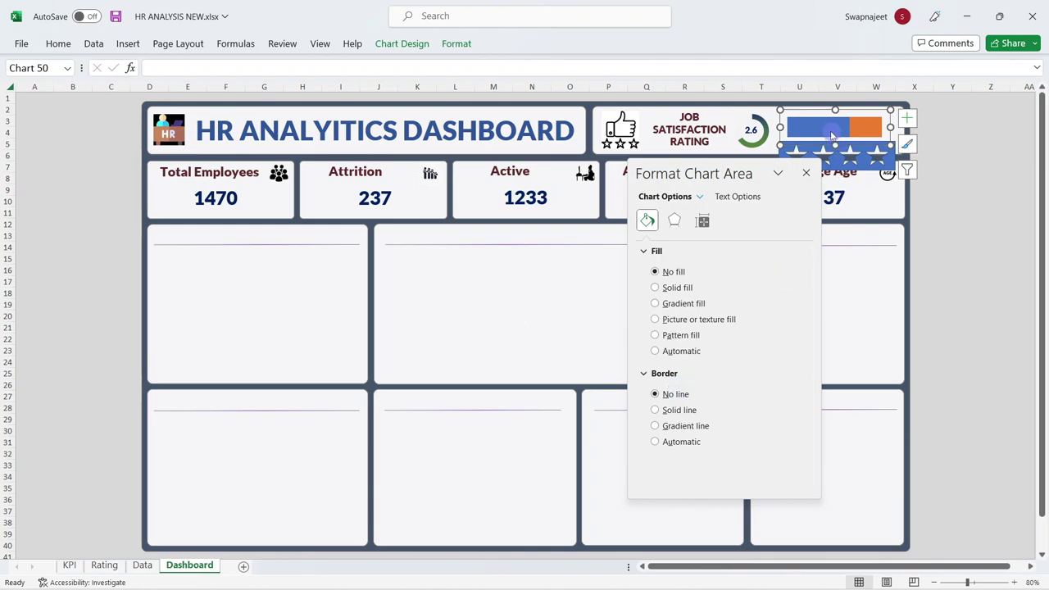
Colour the rating bar series dark brown and the balance bar series white
{"action": "left_click", "coordinate": [829, 132]}
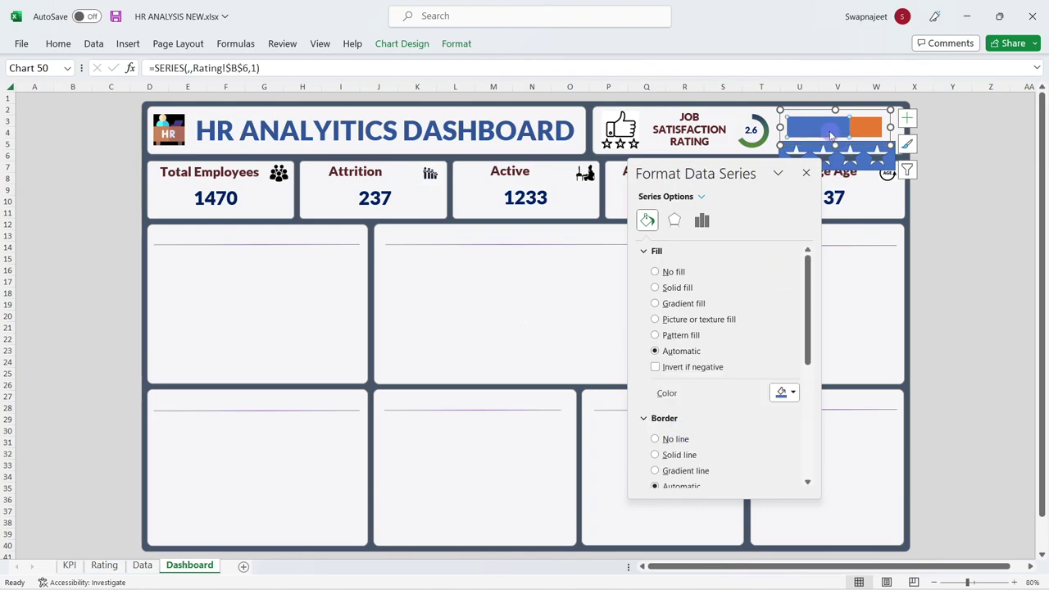
{"action": "left_click", "coordinate": [785, 394]}
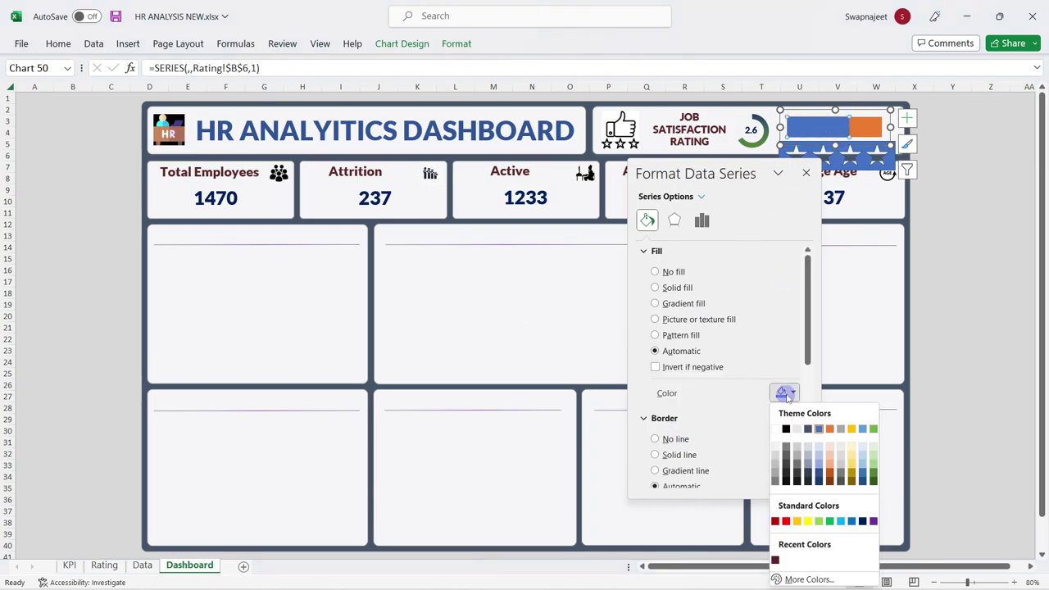
{"action": "left_click", "coordinate": [832, 481]}
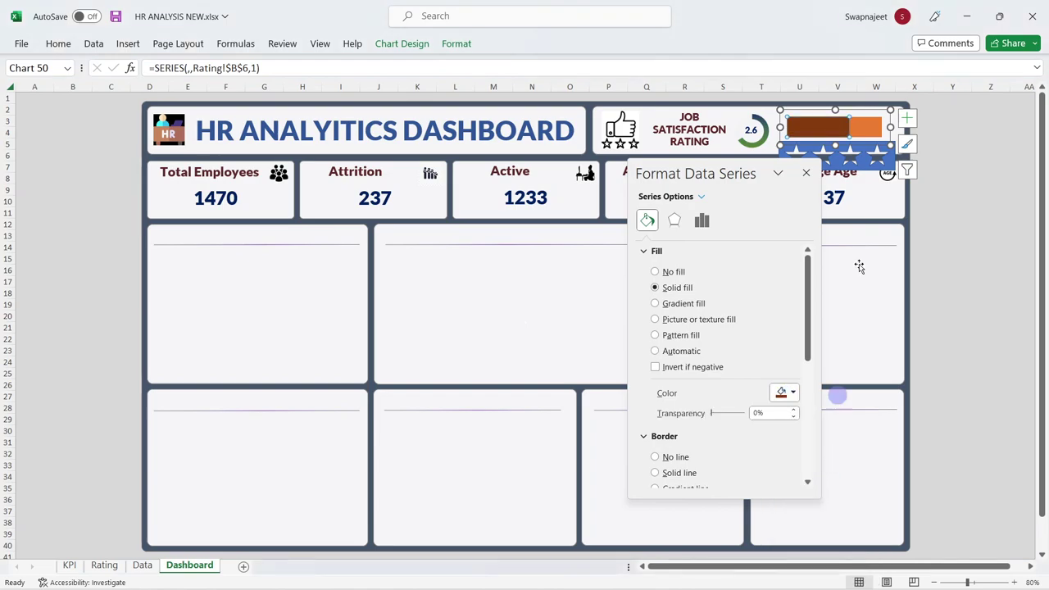
{"action": "key", "text": "Up"}
{"action": "left_click", "coordinate": [785, 394]}
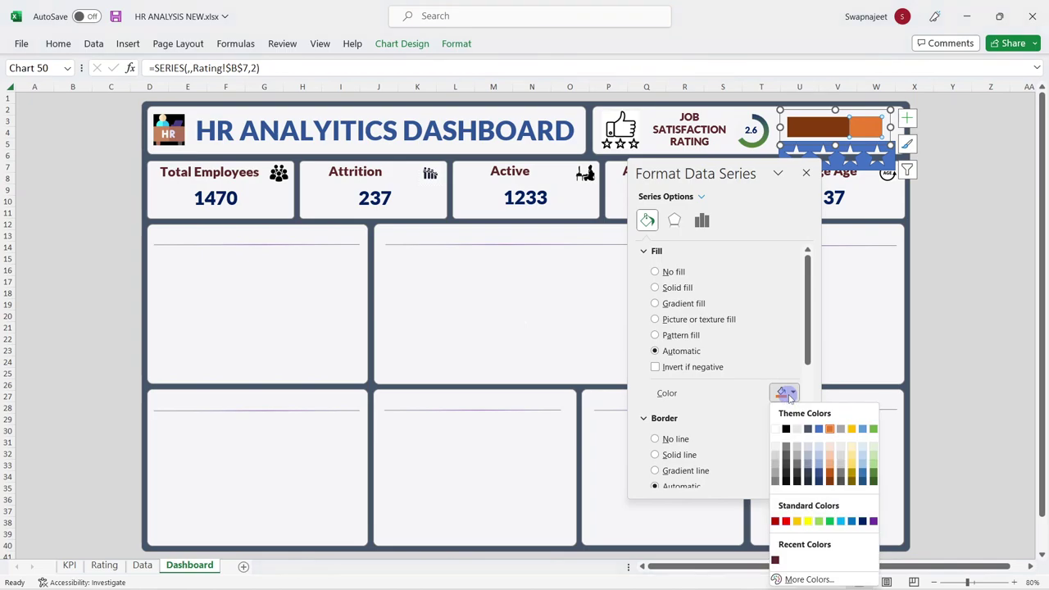
{"action": "left_click", "coordinate": [776, 432]}
{"action": "left_click", "coordinate": [975, 244]}
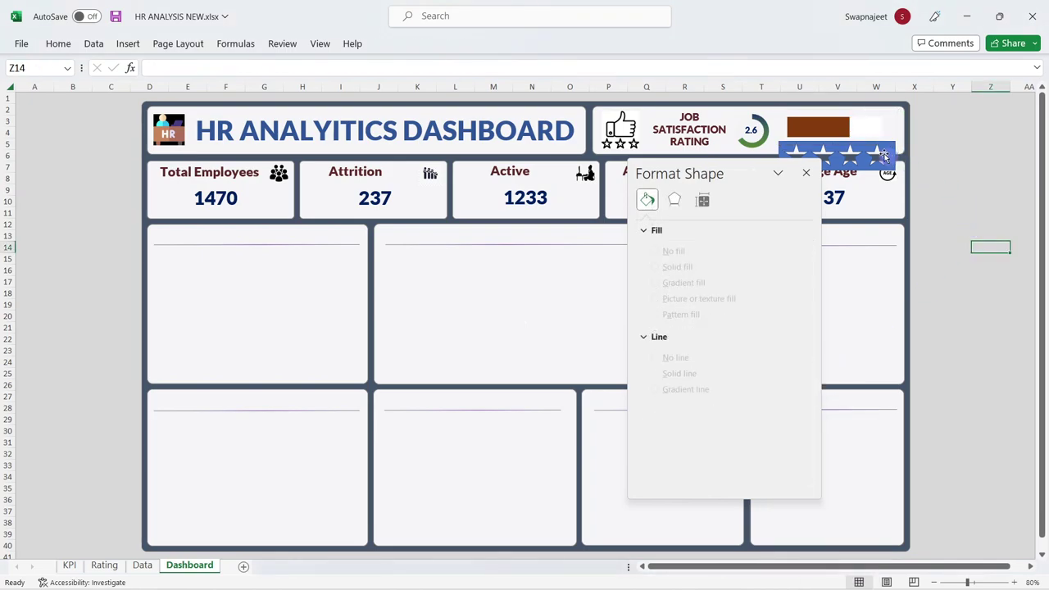
Close the format pane and nudge the star strip up over the rating bar
{"action": "left_click", "coordinate": [868, 150]}
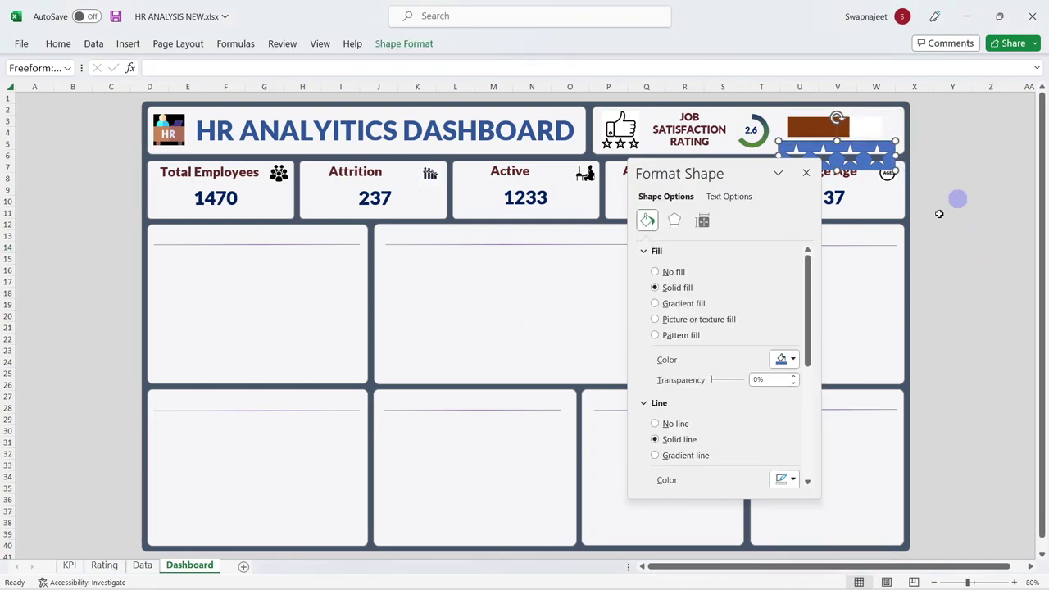
{"action": "left_click", "coordinate": [809, 175]}
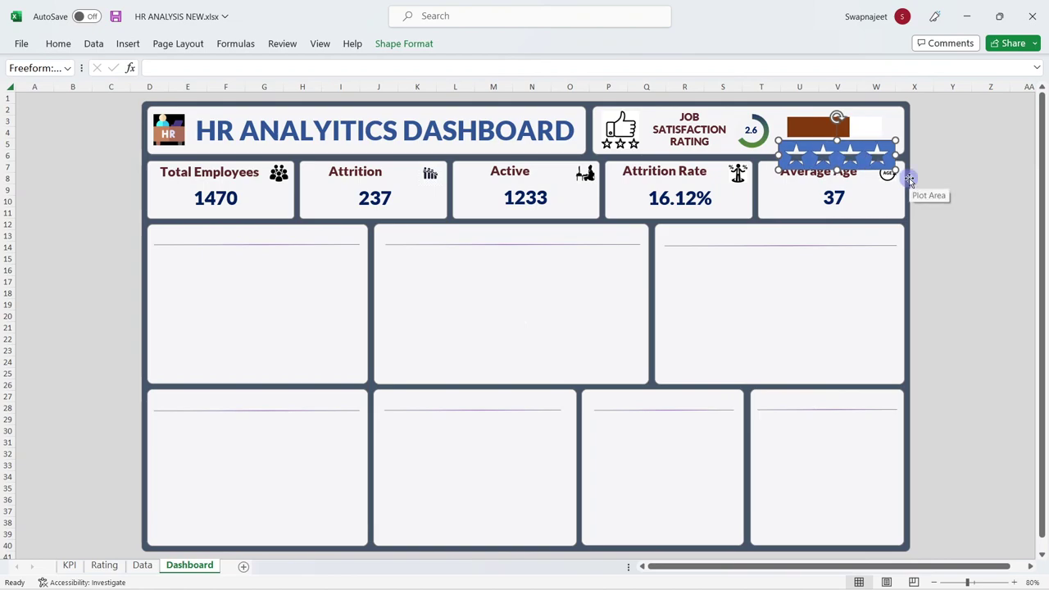
{"action": "key", "text": "Up"}
{"action": "key", "text": "Up"}
{"action": "key", "text": "Up"}
{"action": "key", "text": "Up"}
{"action": "key", "text": "Up"}
{"action": "key", "text": "Up"}
{"action": "key", "text": "Up"}
{"action": "key", "text": "Up"}
{"action": "key", "text": "Up"}
{"action": "key", "text": "Up"}
{"action": "key", "text": "Up"}
{"action": "key", "text": "Up"}
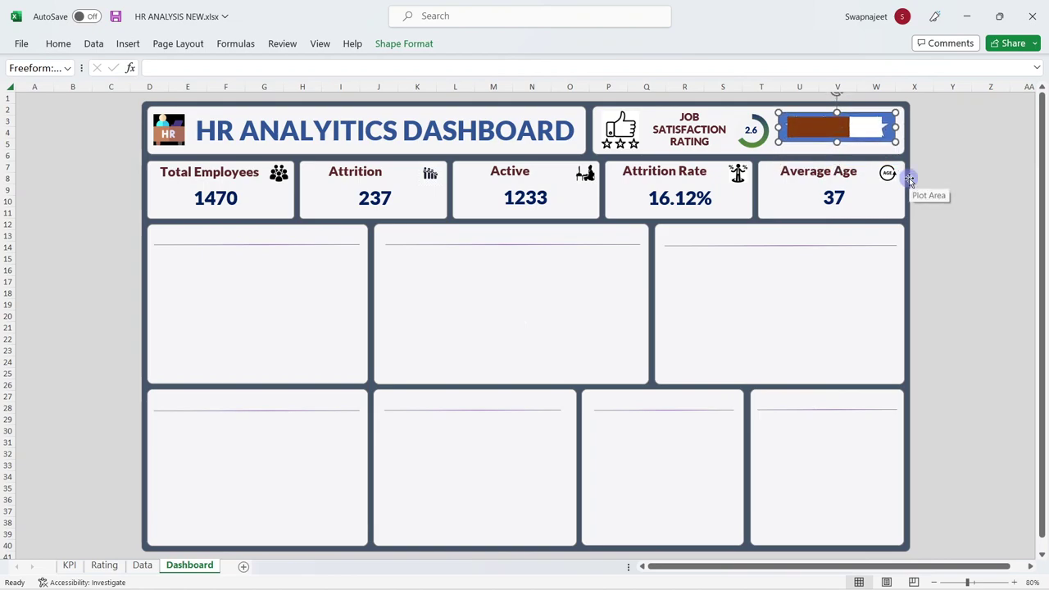
{"action": "left_click", "coordinate": [939, 151]}
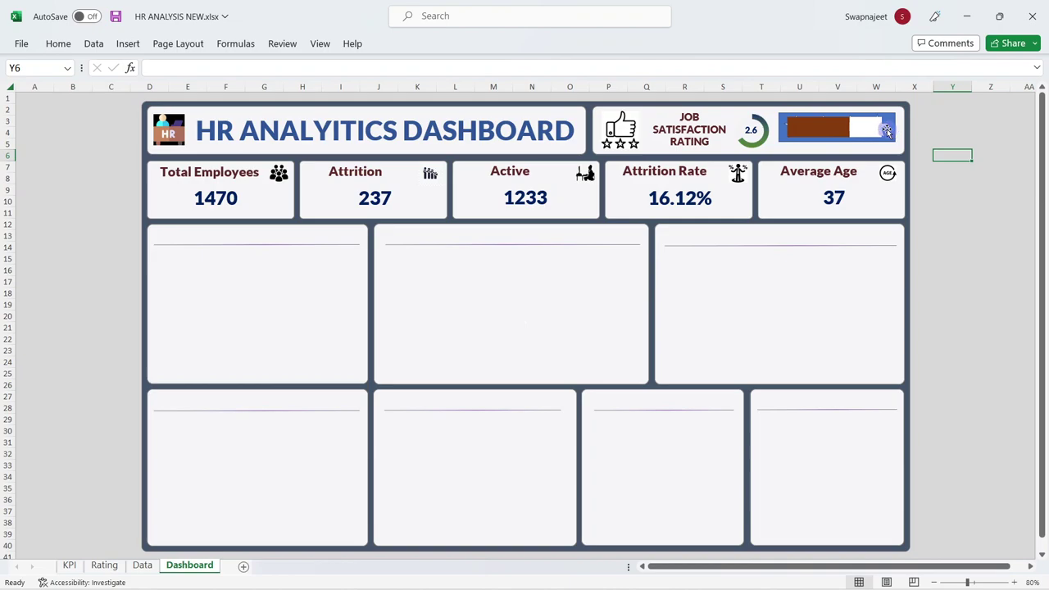
Bring the rating bar chart in front of the star strip
{"action": "left_click", "coordinate": [886, 129]}
{"action": "right_click", "coordinate": [890, 141]}
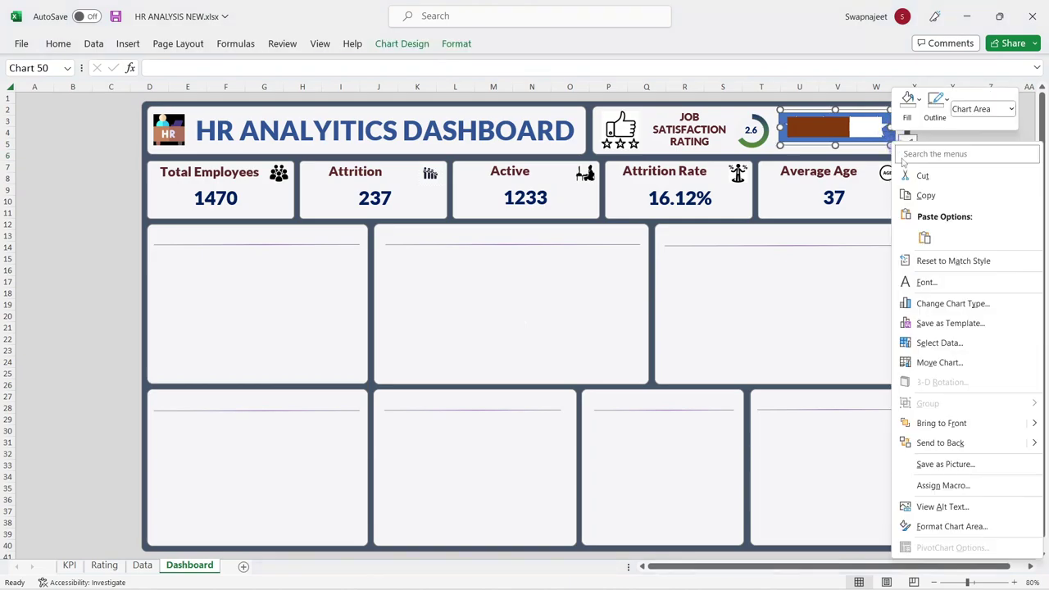
{"action": "left_click", "coordinate": [952, 421]}
{"action": "left_click", "coordinate": [953, 259]}
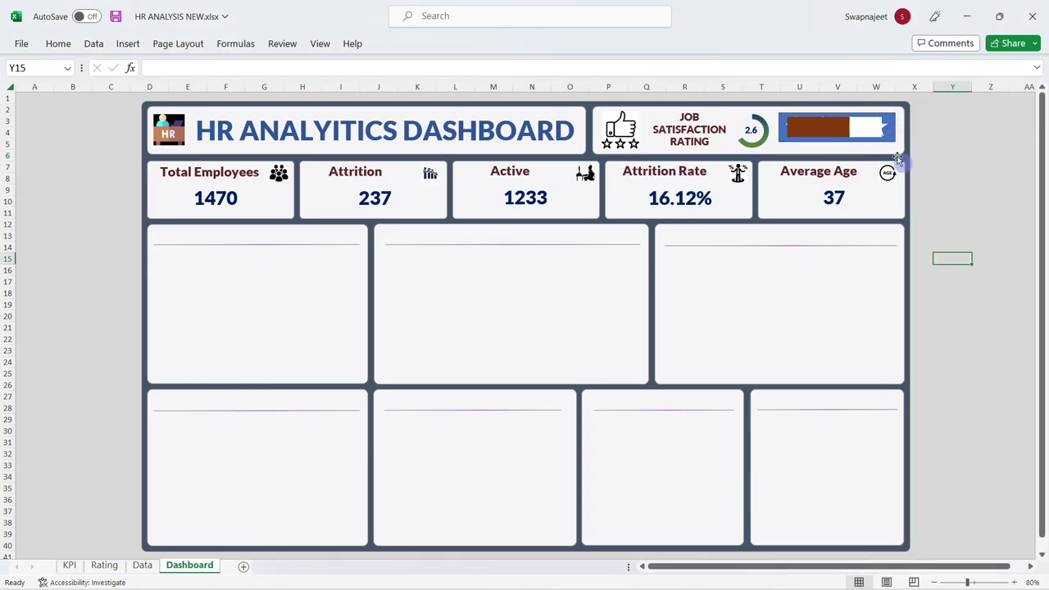
{"action": "left_click", "coordinate": [836, 131]}
{"action": "right_click", "coordinate": [836, 129]}
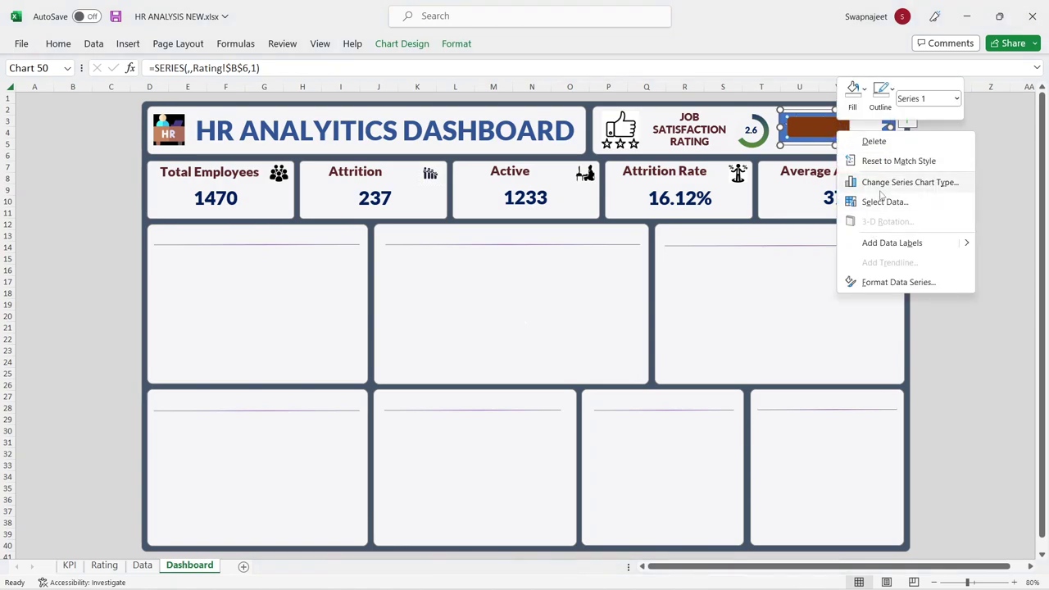
{"action": "key", "text": "Escape"}
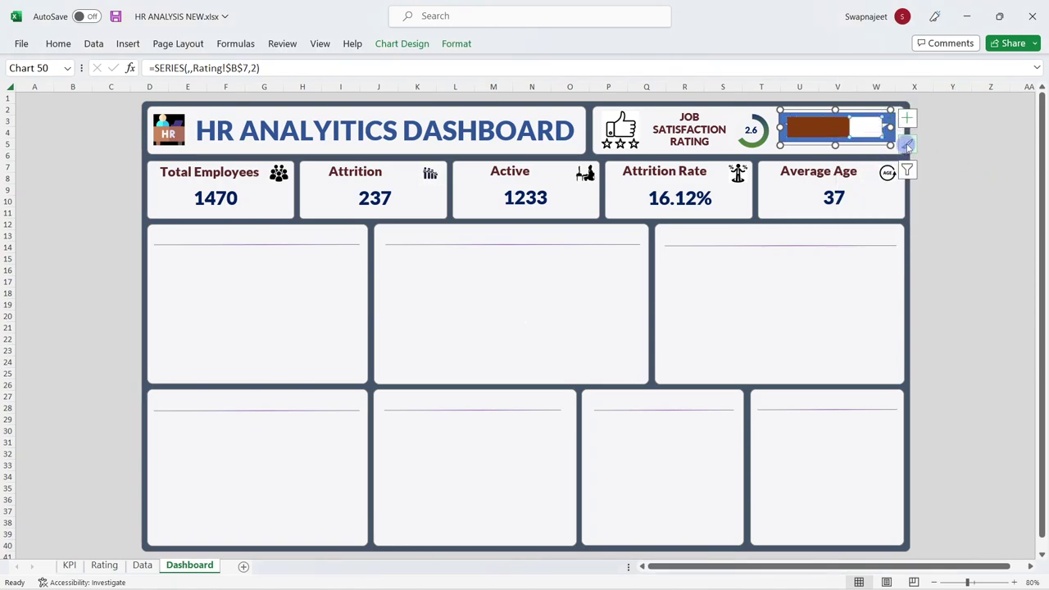
{"action": "left_click", "coordinate": [901, 140]}
Move the star shape below the bar and send the rating chart to back
{"action": "left_click_drag", "start_coordinate": [897, 128], "coordinate": [869, 131]}
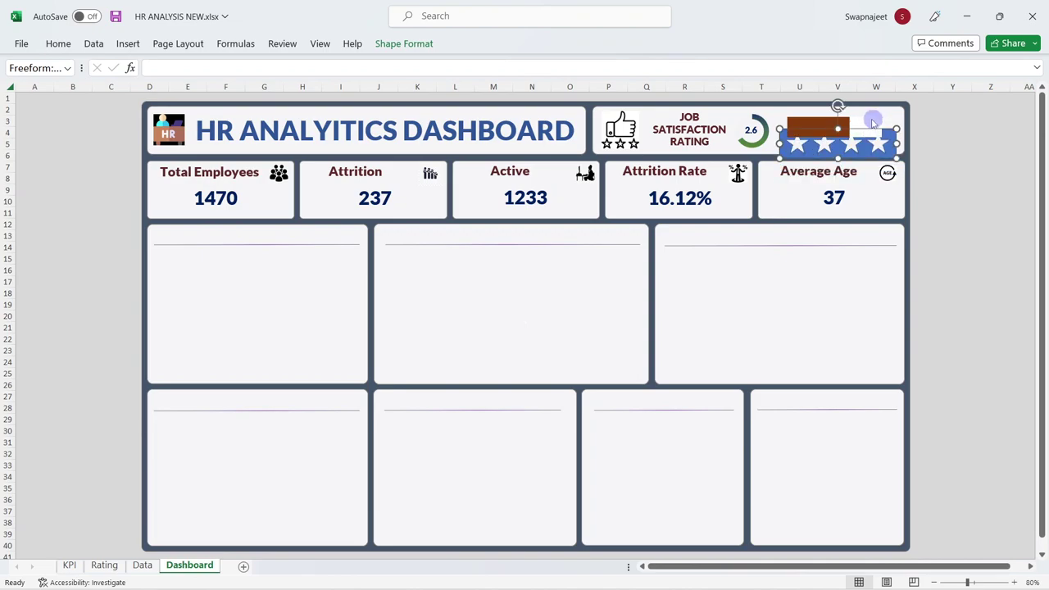
{"action": "left_click", "coordinate": [874, 122]}
{"action": "right_click", "coordinate": [886, 114]}
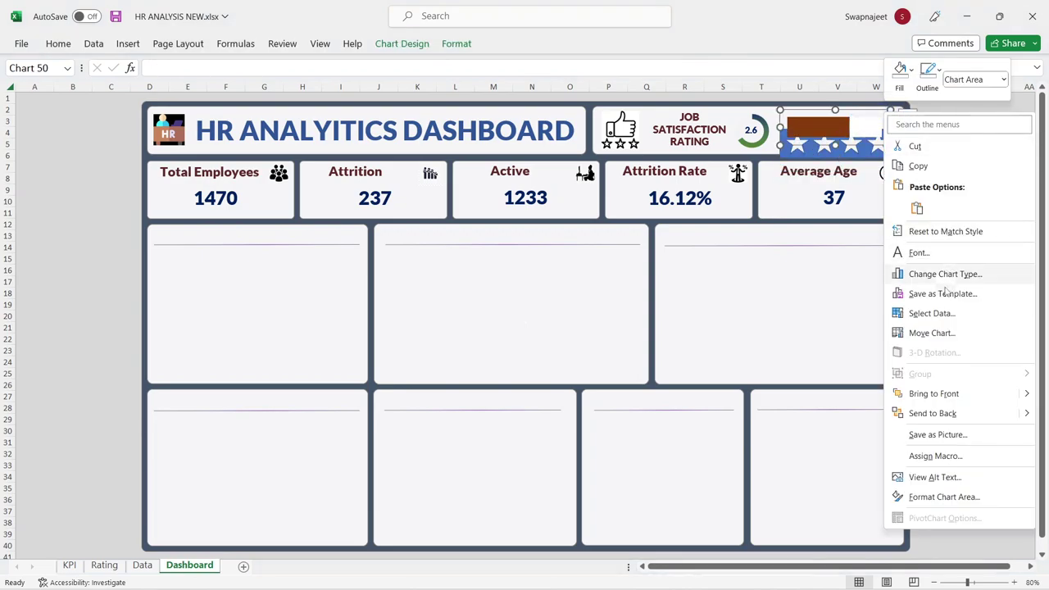
{"action": "left_click", "coordinate": [937, 413]}
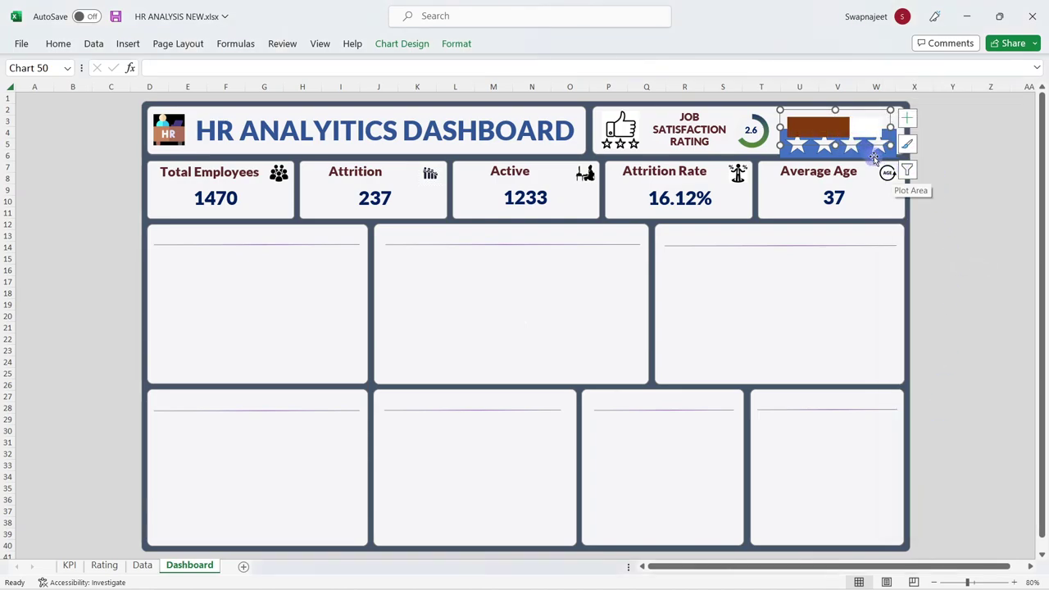
Delete the star strip from the Dashboard and return to the PowerPoint slide
{"action": "left_click", "coordinate": [866, 161]}
{"action": "left_click", "coordinate": [959, 131]}
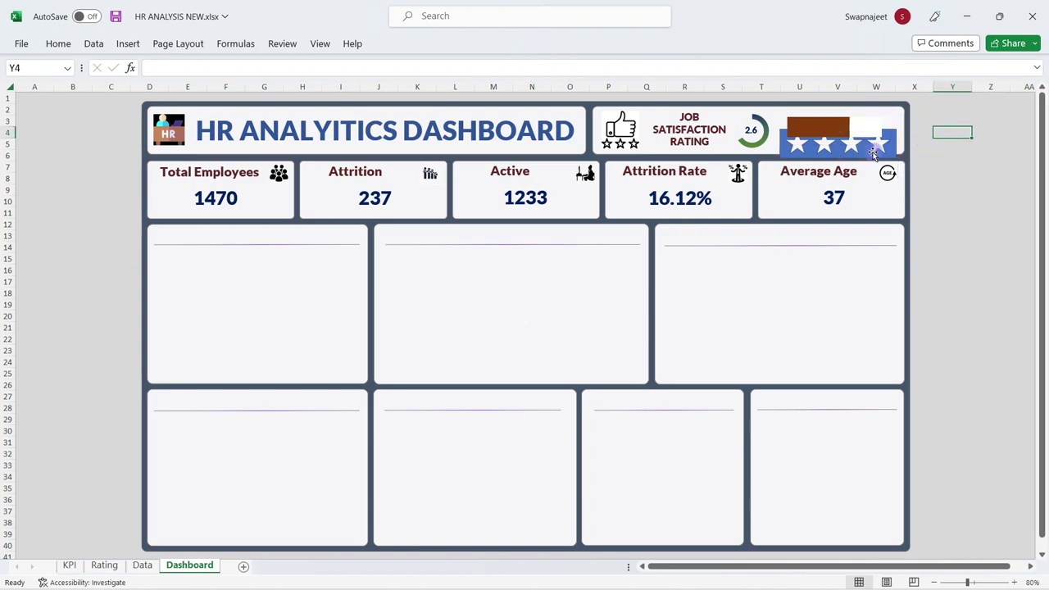
{"action": "left_click", "coordinate": [863, 160]}
{"action": "key", "text": "Delete"}
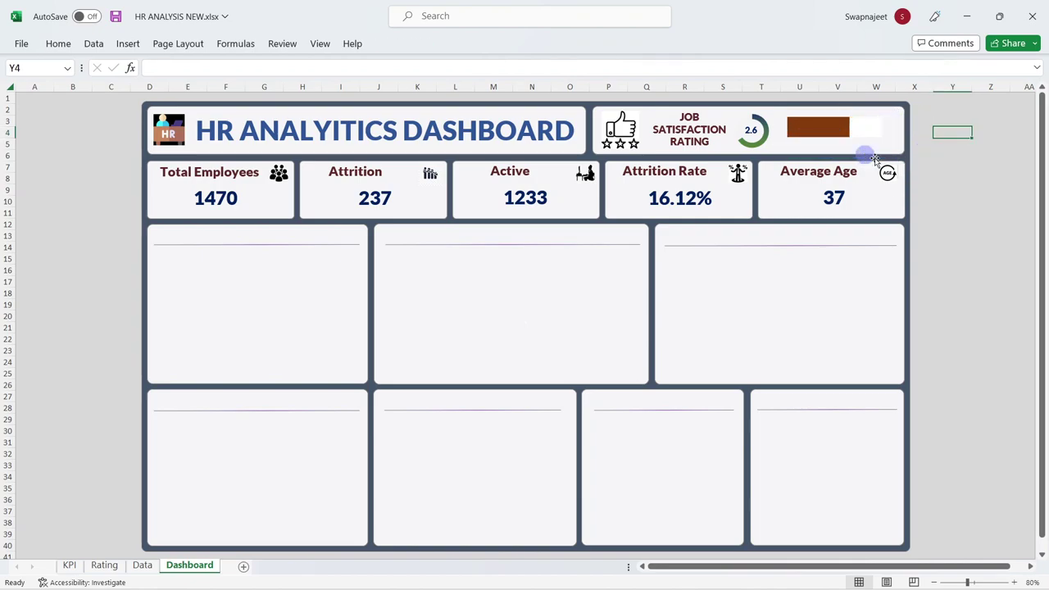
{"action": "left_click", "coordinate": [710, 577]}
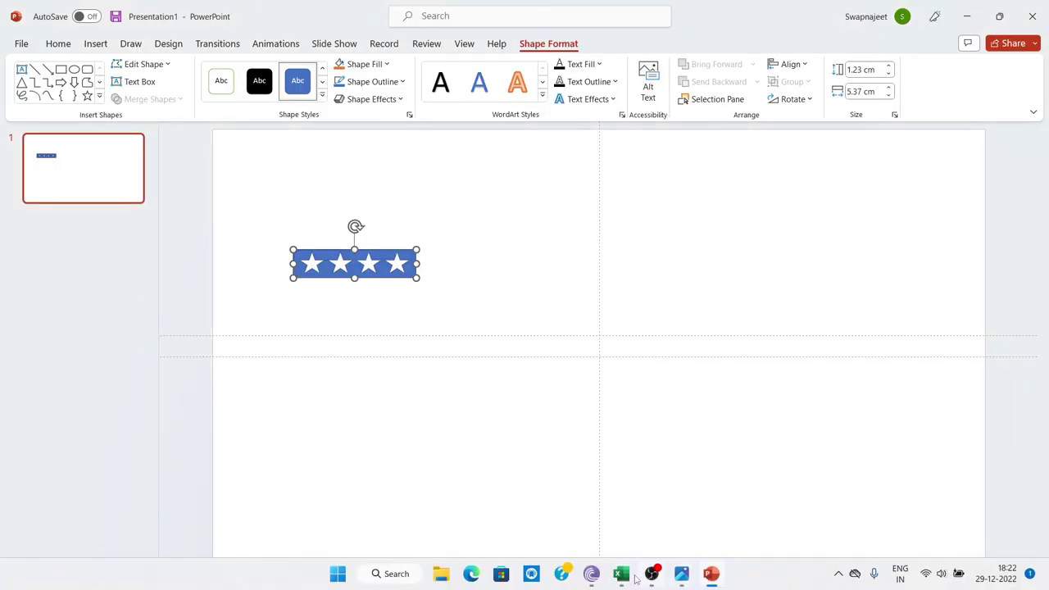
Back in HR ANALYSIS NEW, paste the copied stars into the rating bar chart as its fill
{"action": "mouse_move", "coordinate": [621, 574]}
{"action": "left_click", "coordinate": [448, 501]}
{"action": "left_click", "coordinate": [823, 134]}
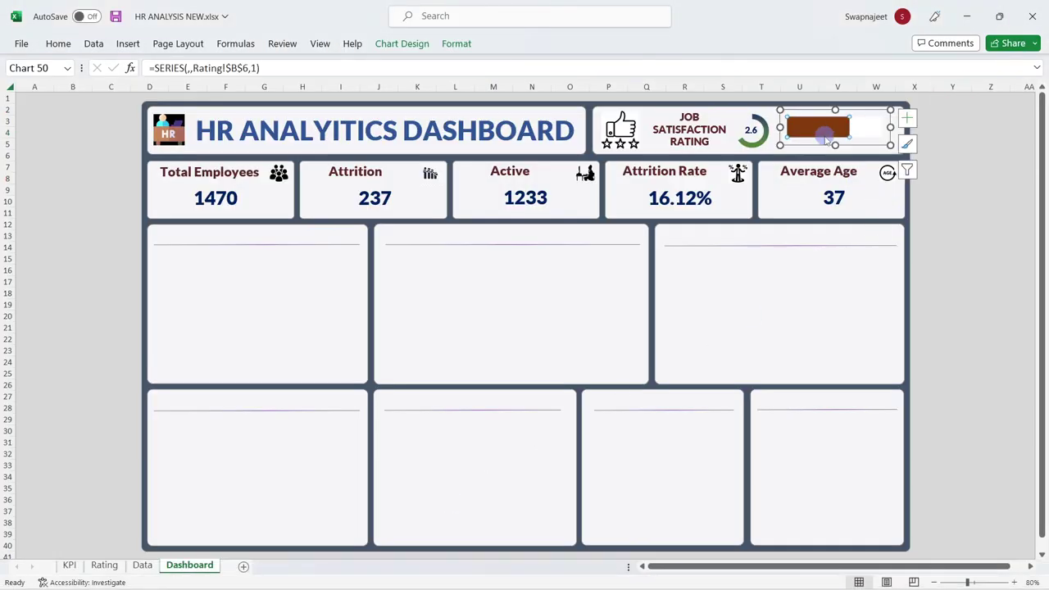
{"action": "key", "text": "ctrl+v"}
{"action": "left_click", "coordinate": [939, 178]}
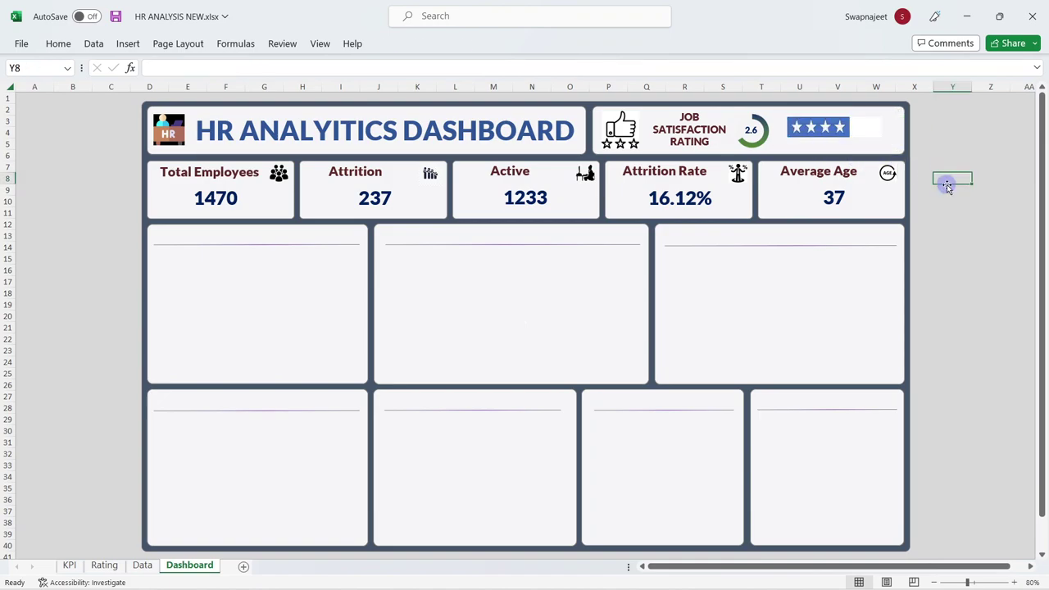
{"action": "left_click", "coordinate": [816, 140]}
Undo the star picture fill and paste the star strip as a shape over the brown bar
{"action": "key", "text": "ctrl+z"}
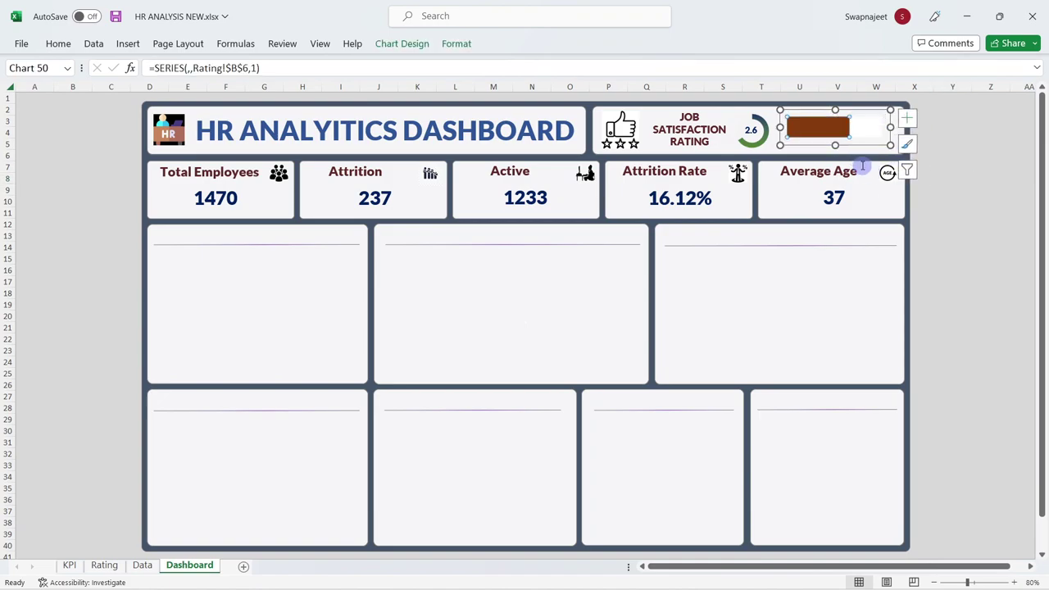
{"action": "left_click", "coordinate": [899, 150]}
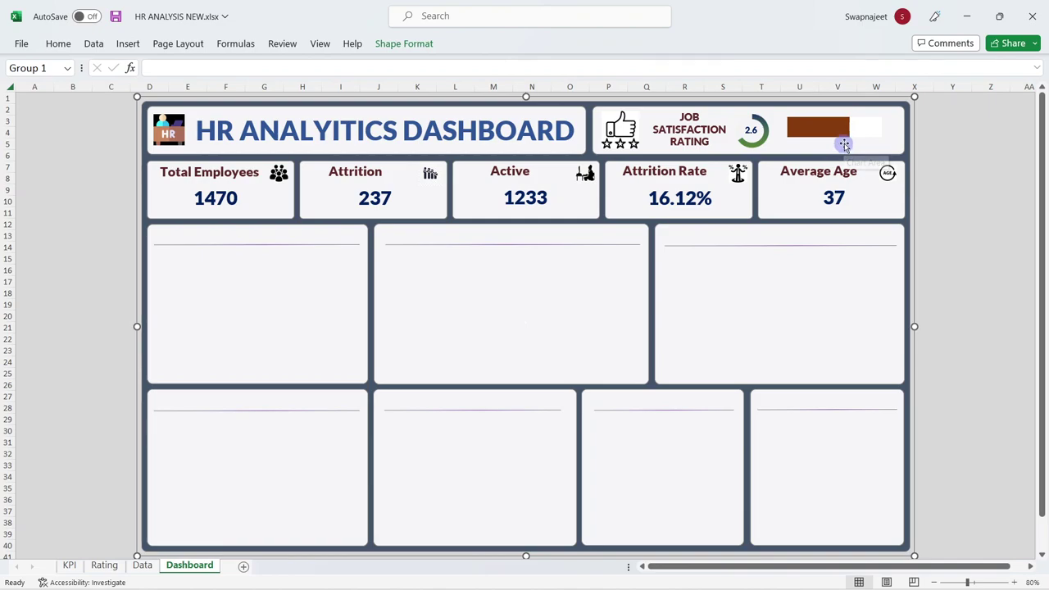
{"action": "key", "text": "ctrl+v"}
{"action": "left_click_drag", "start_coordinate": [181, 105], "coordinate": [838, 112]}
Nudge the star strip down and stretch the rating chart's top and bottom edges
{"action": "left_click", "coordinate": [809, 128]}
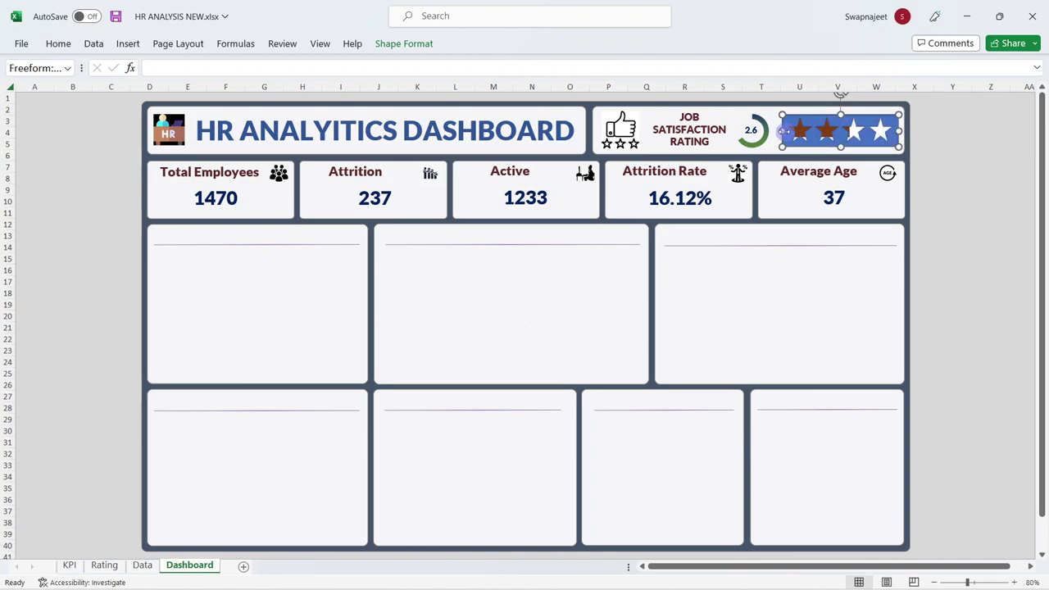
{"action": "left_click", "coordinate": [966, 154]}
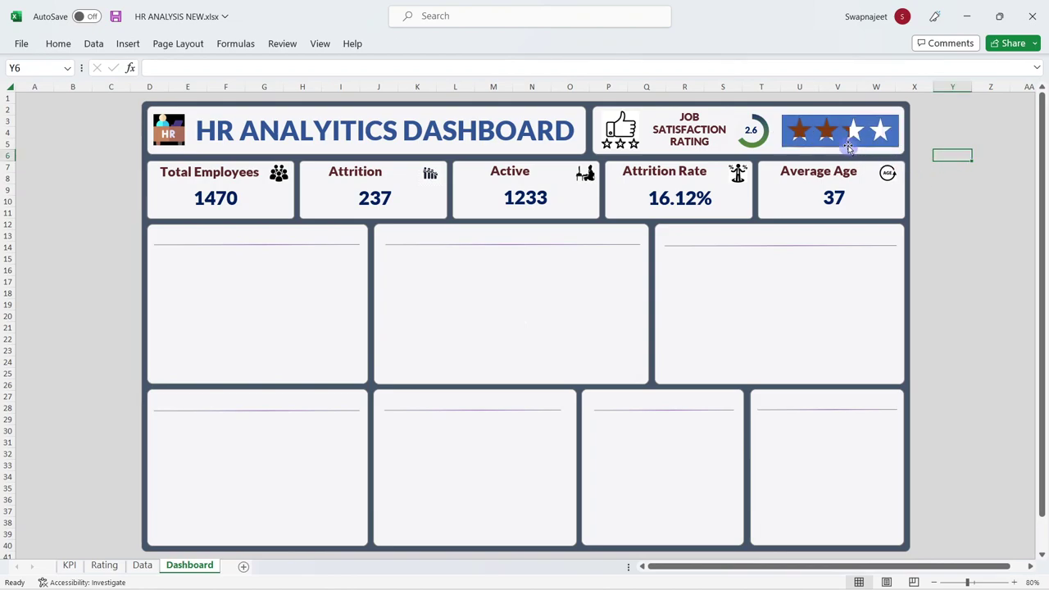
{"action": "left_click_drag", "start_coordinate": [848, 147], "coordinate": [849, 178]}
{"action": "left_click", "coordinate": [844, 120]}
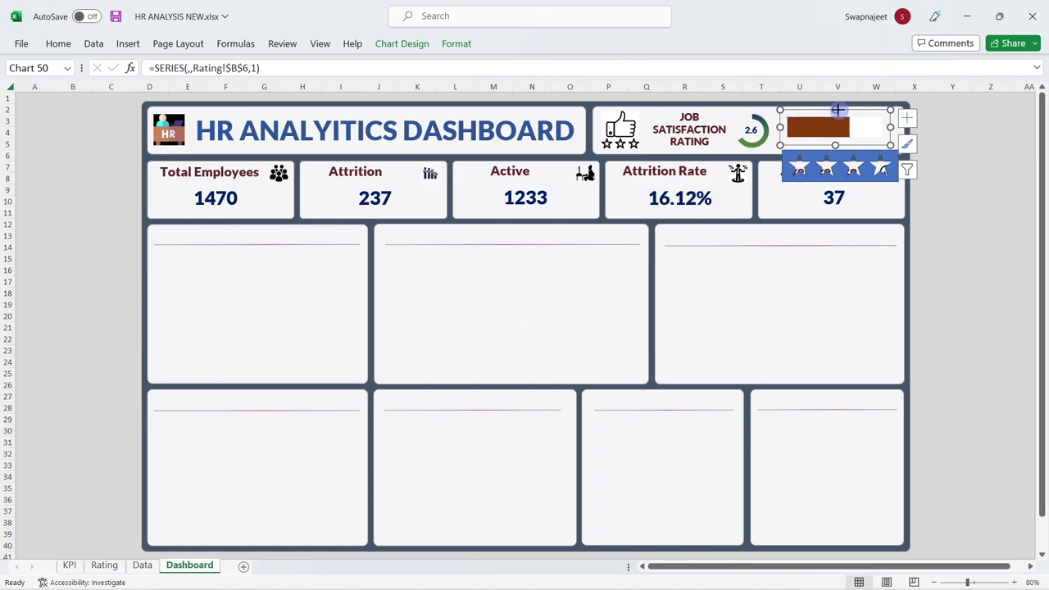
{"action": "left_click_drag", "start_coordinate": [838, 110], "coordinate": [836, 106]}
{"action": "left_click_drag", "start_coordinate": [835, 145], "coordinate": [836, 149]}
Trim and nudge the star strip until about 2.6 stars show brown fill
{"action": "left_click", "coordinate": [848, 173]}
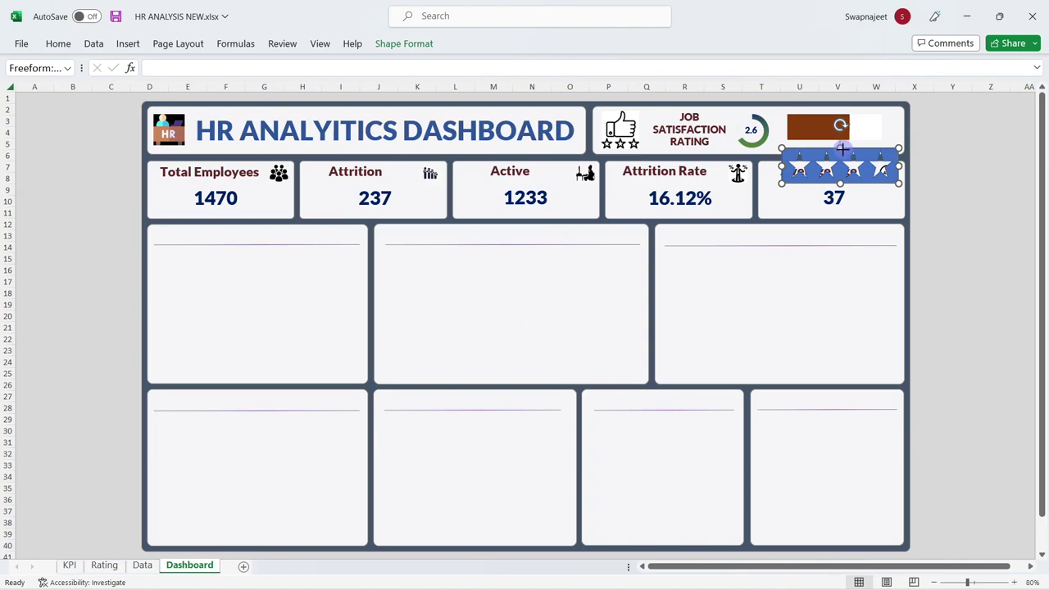
{"action": "left_click_drag", "start_coordinate": [841, 149], "coordinate": [840, 151]}
{"action": "key", "text": "Up"}
{"action": "key", "text": "Up"}
{"action": "key", "text": "Up"}
{"action": "key", "text": "Up"}
{"action": "key", "text": "Up"}
{"action": "key", "text": "Up"}
{"action": "key", "text": "Up"}
{"action": "key", "text": "Up"}
{"action": "key", "text": "Up"}
{"action": "key", "text": "Up"}
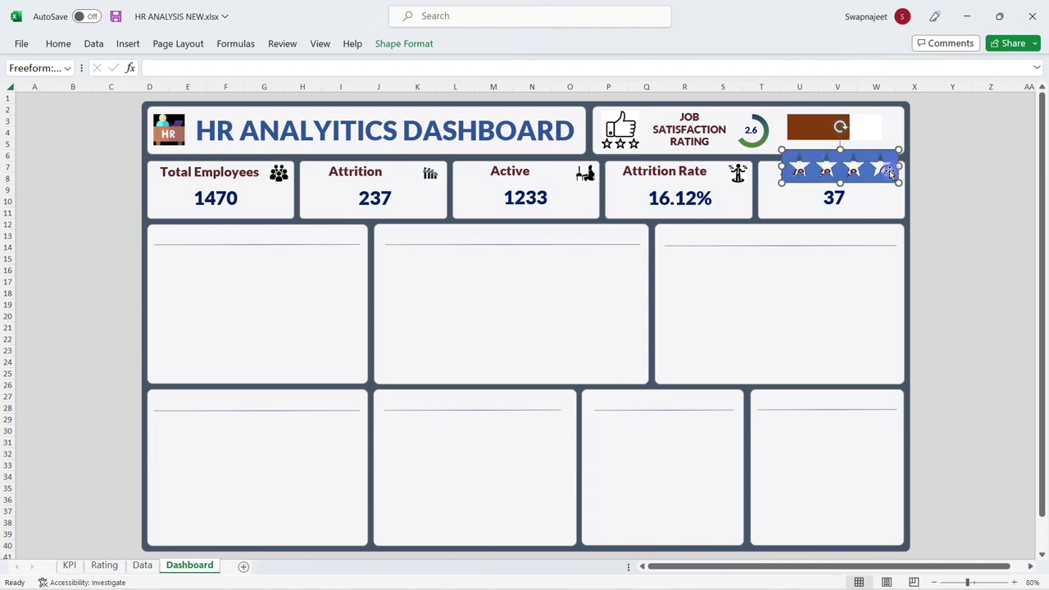
{"action": "key", "text": "Down"}
{"action": "key", "text": "Down"}
{"action": "key", "text": "Down"}
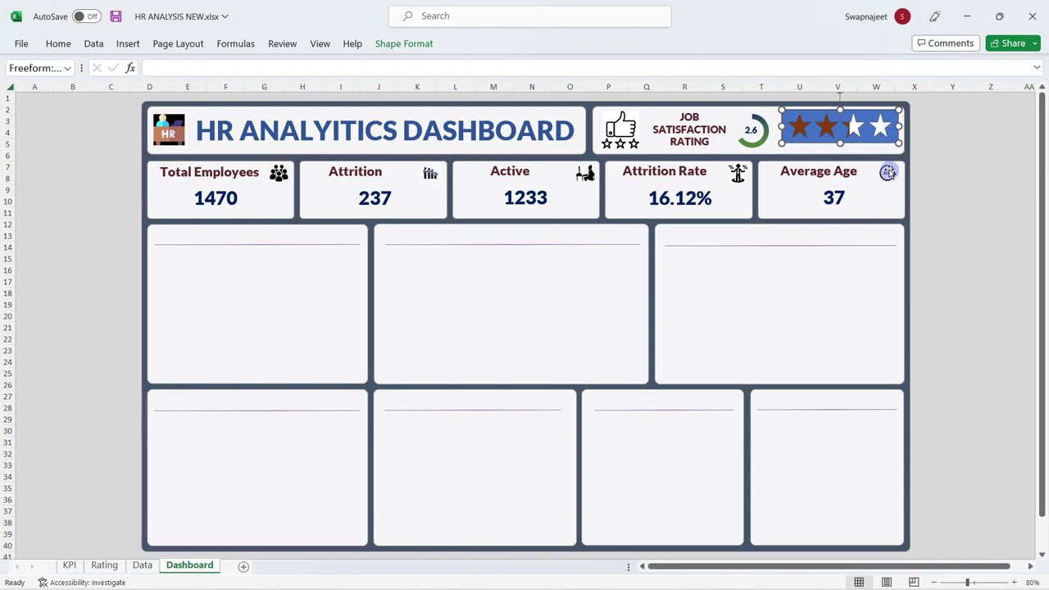
{"action": "key", "text": "Left"}
{"action": "key", "text": "Left"}
{"action": "key", "text": "Left"}
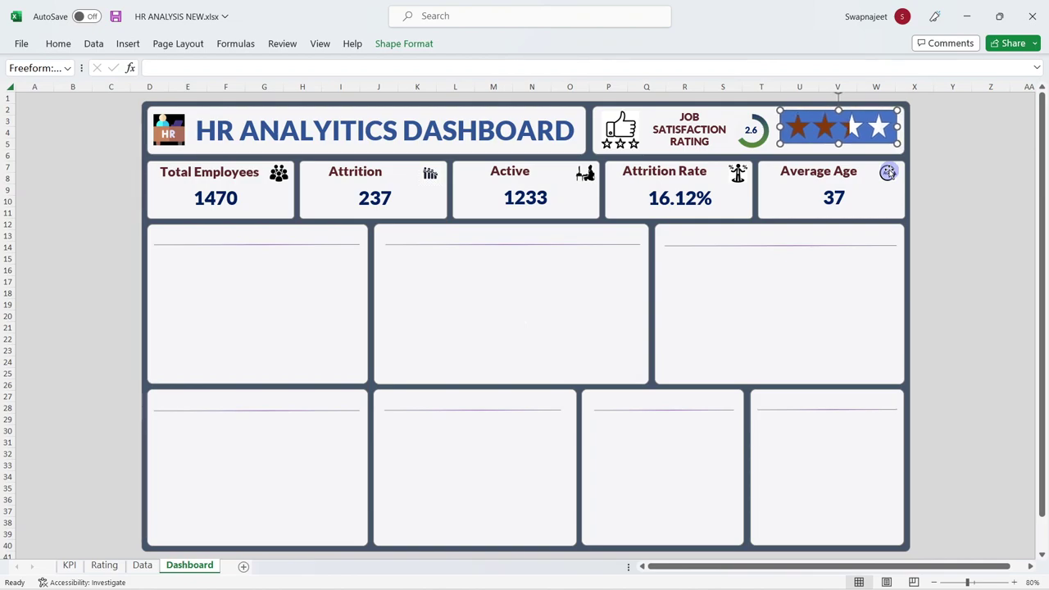
{"action": "key", "text": "Right"}
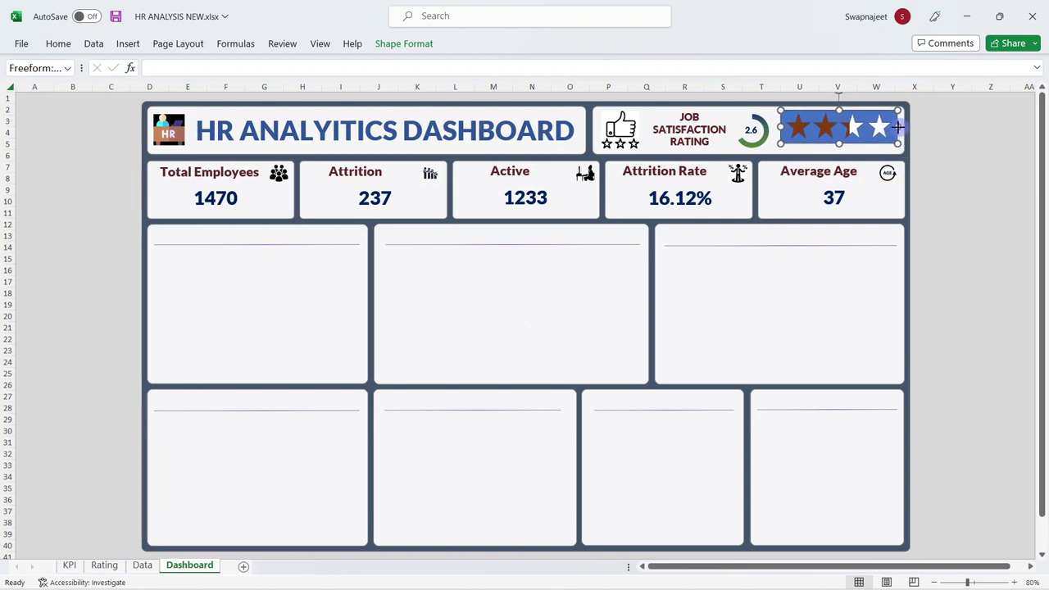
{"action": "left_click_drag", "start_coordinate": [899, 127], "coordinate": [893, 127]}
{"action": "left_click_drag", "start_coordinate": [838, 109], "coordinate": [838, 113]}
{"action": "left_click", "coordinate": [968, 138]}
Give the star strip a solid white fill in Format Shape
{"action": "right_click", "coordinate": [884, 124]}
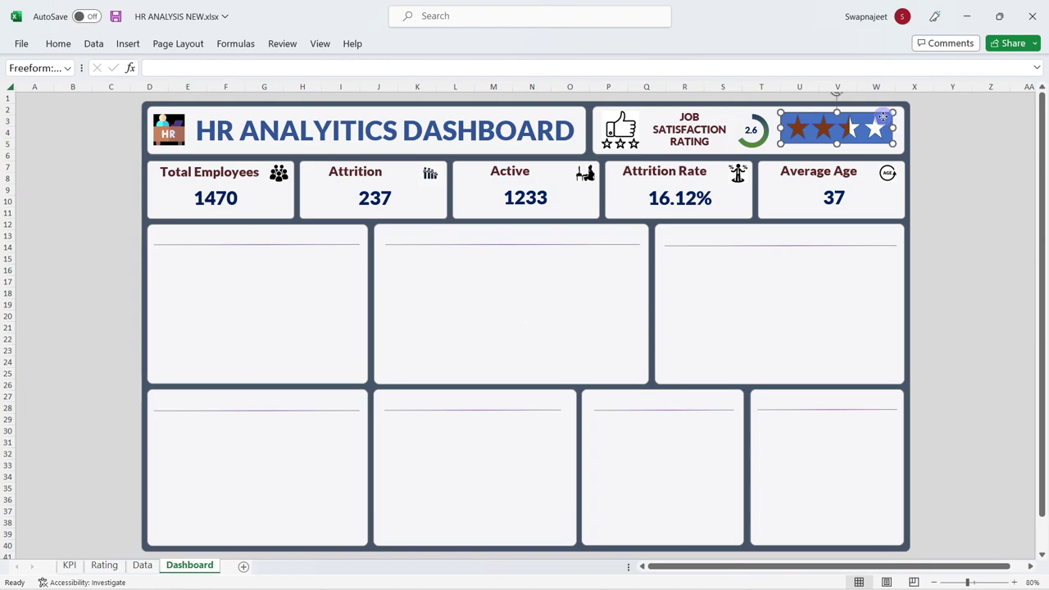
{"action": "left_click", "coordinate": [934, 461]}
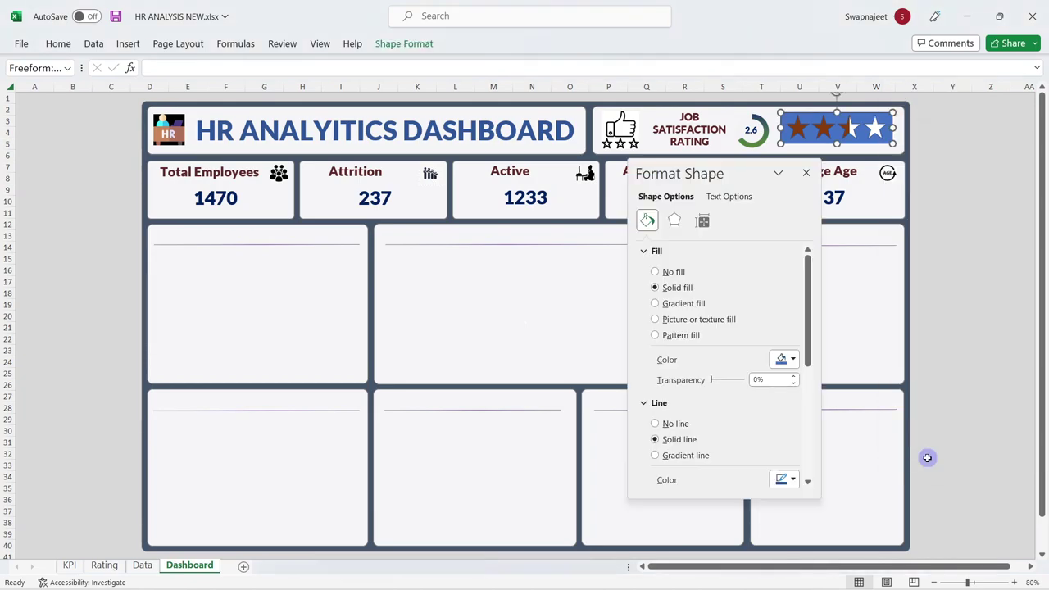
{"action": "left_click", "coordinate": [666, 272]}
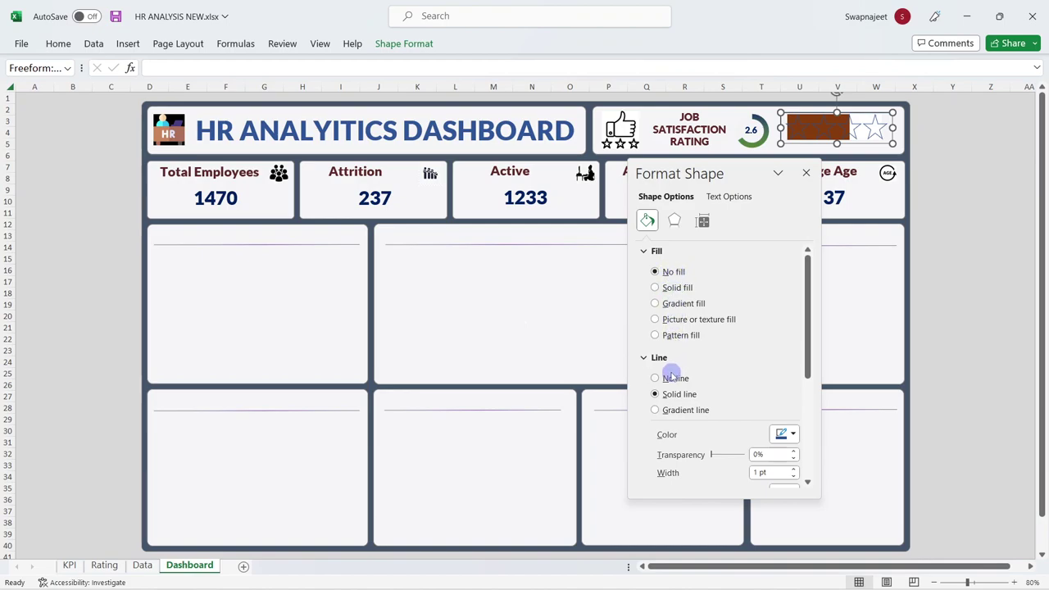
{"action": "left_click", "coordinate": [671, 287]}
{"action": "left_click", "coordinate": [783, 360]}
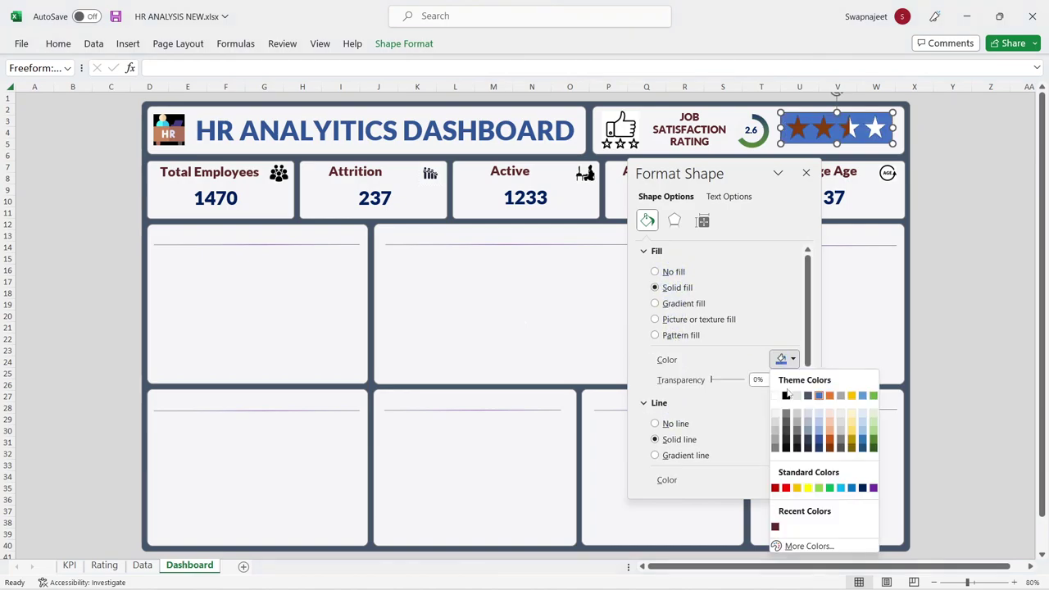
{"action": "left_click", "coordinate": [776, 395]}
{"action": "left_click", "coordinate": [950, 247]}
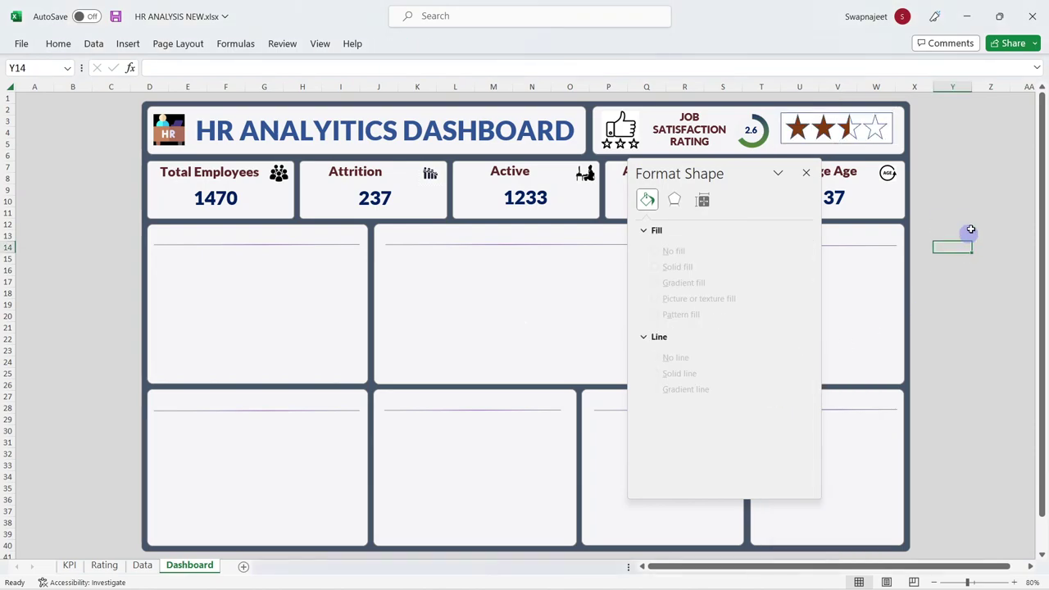
Remove the star strip's outline, close the pane, and select the strip
{"action": "left_click", "coordinate": [890, 142]}
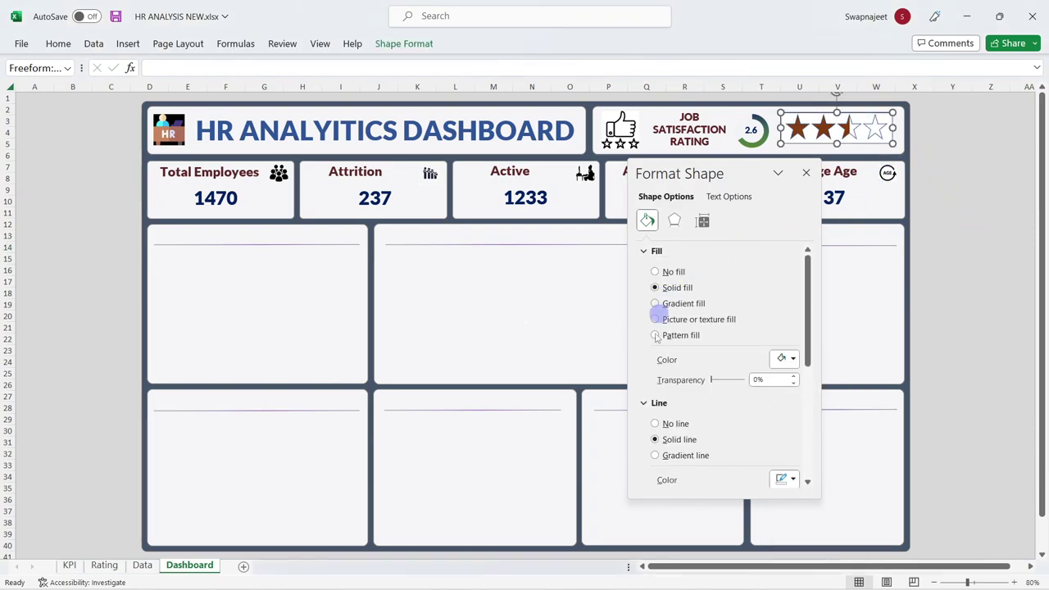
{"action": "left_click", "coordinate": [653, 424]}
{"action": "left_click", "coordinate": [990, 269]}
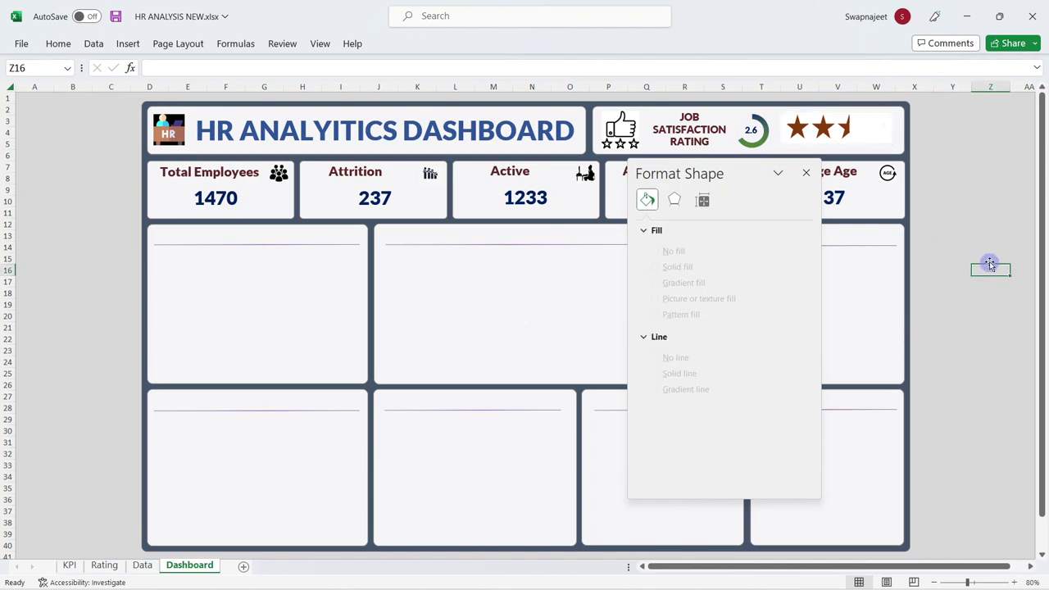
{"action": "left_click", "coordinate": [807, 173]}
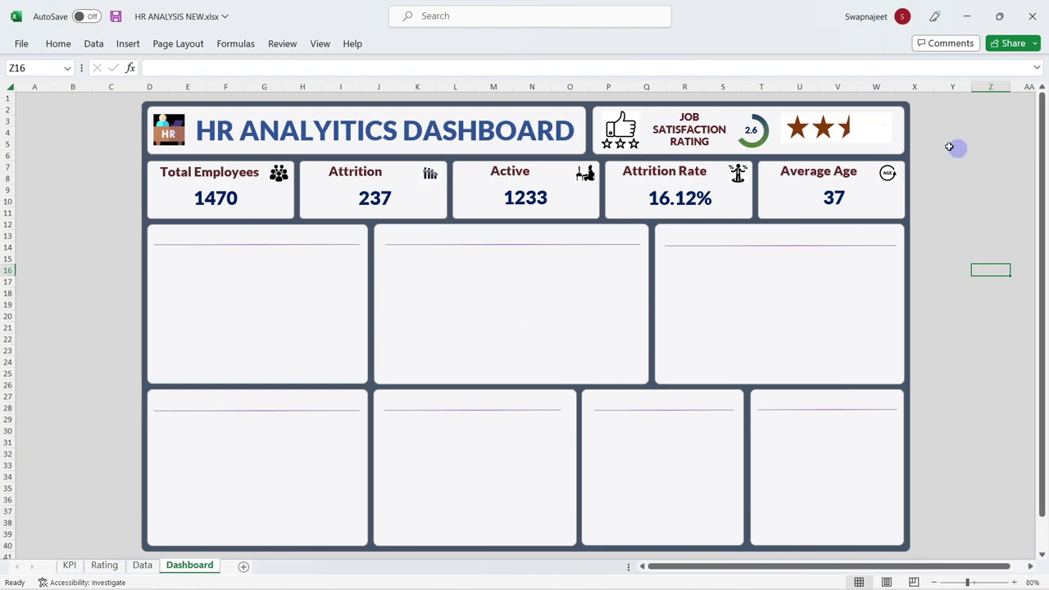
{"action": "left_click", "coordinate": [887, 139]}
{"action": "left_click", "coordinate": [887, 139]}
Open Format Shape for the star strip and clear its fill transparency value
{"action": "right_click", "coordinate": [890, 141]}
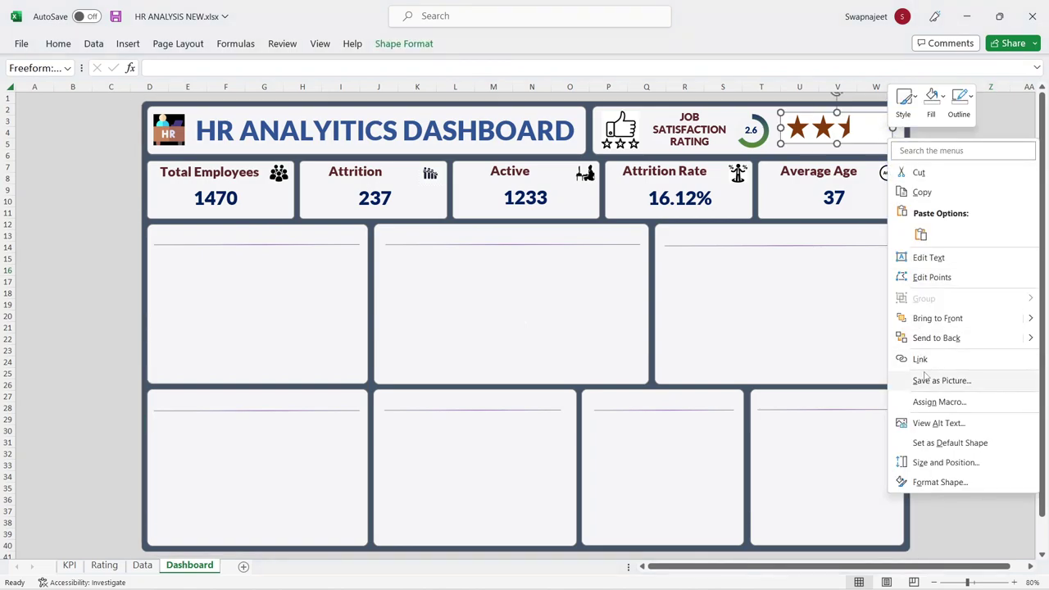
{"action": "left_click", "coordinate": [937, 481]}
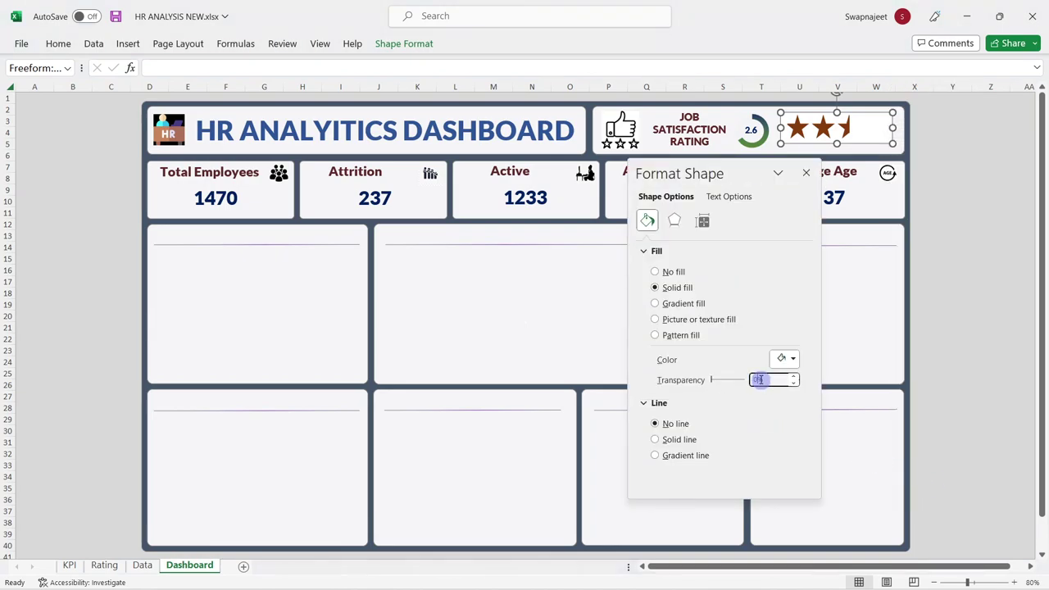
{"action": "left_click", "coordinate": [759, 379]}
{"action": "type", "text": "10"}
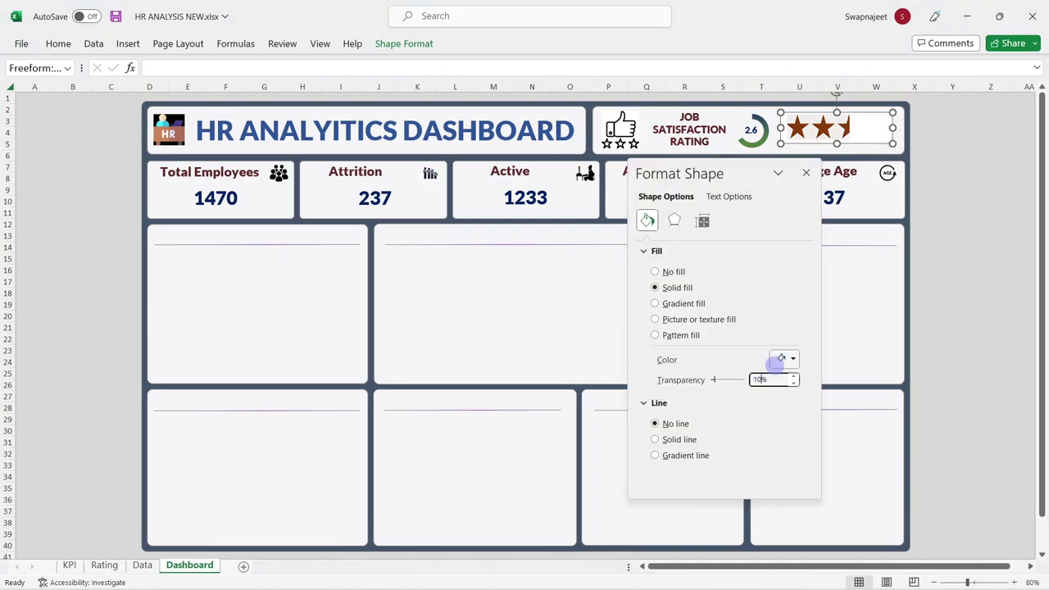
{"action": "double_click", "coordinate": [756, 379]}
{"action": "key", "text": "BackSpace"}
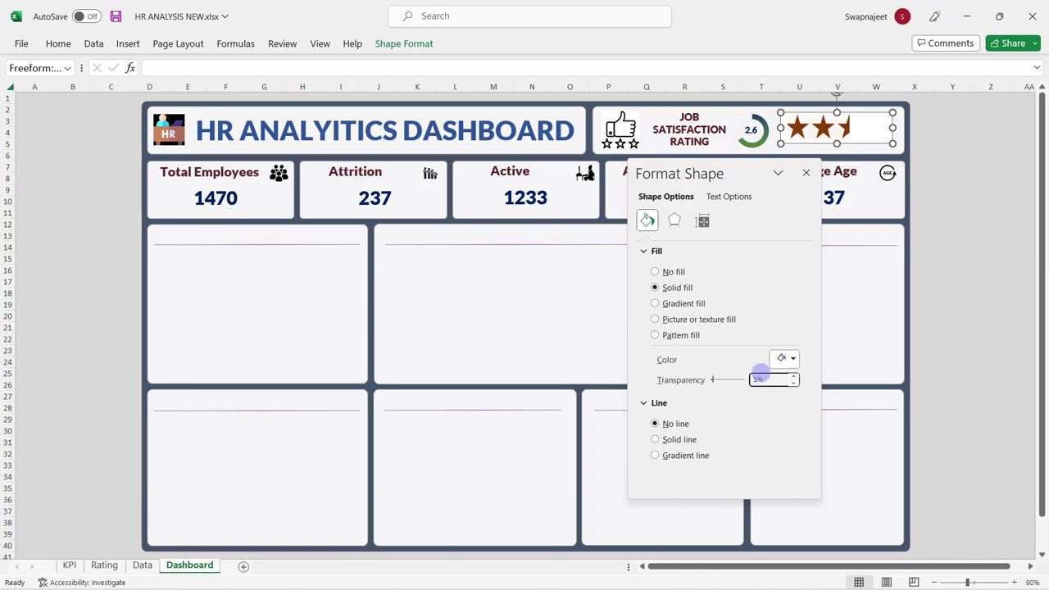
Give the star strip a 0% transparency light fill colour, then close the formatting pane
{"action": "left_click", "coordinate": [1021, 269]}
{"action": "left_click", "coordinate": [998, 223]}
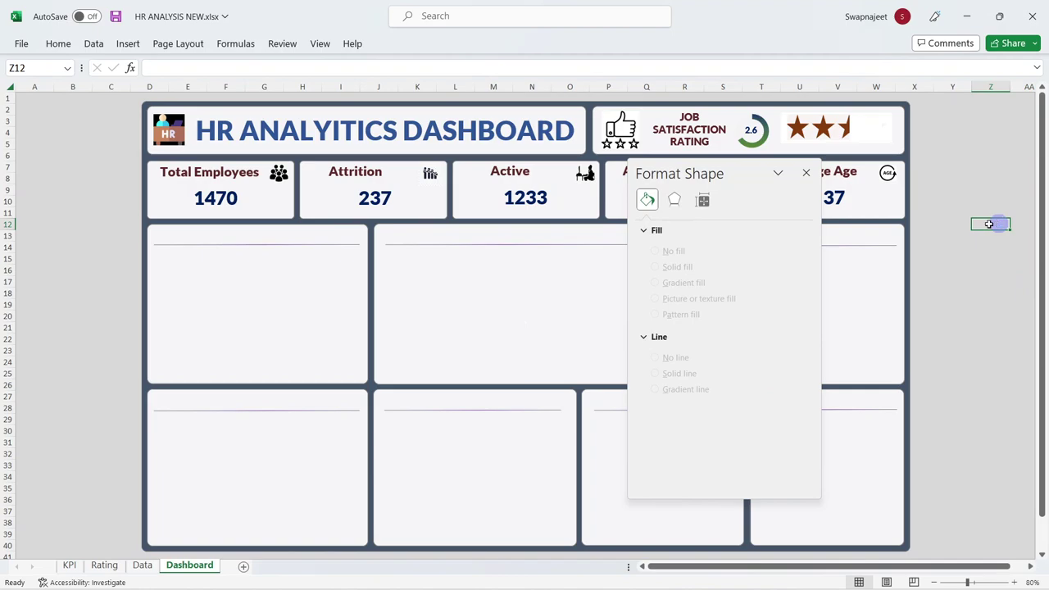
{"action": "left_click", "coordinate": [811, 131]}
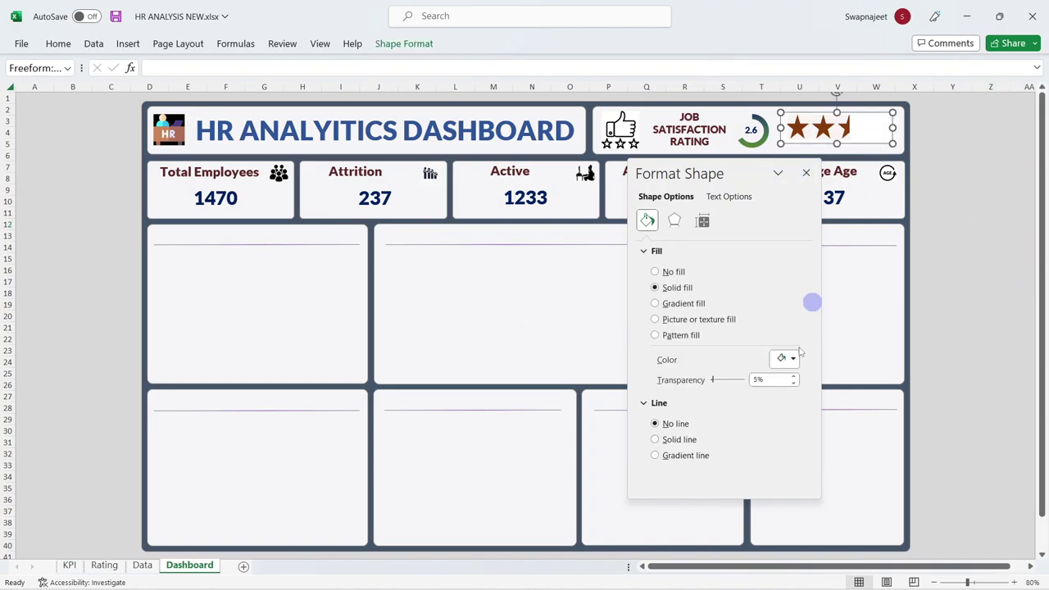
{"action": "left_click", "coordinate": [761, 380]}
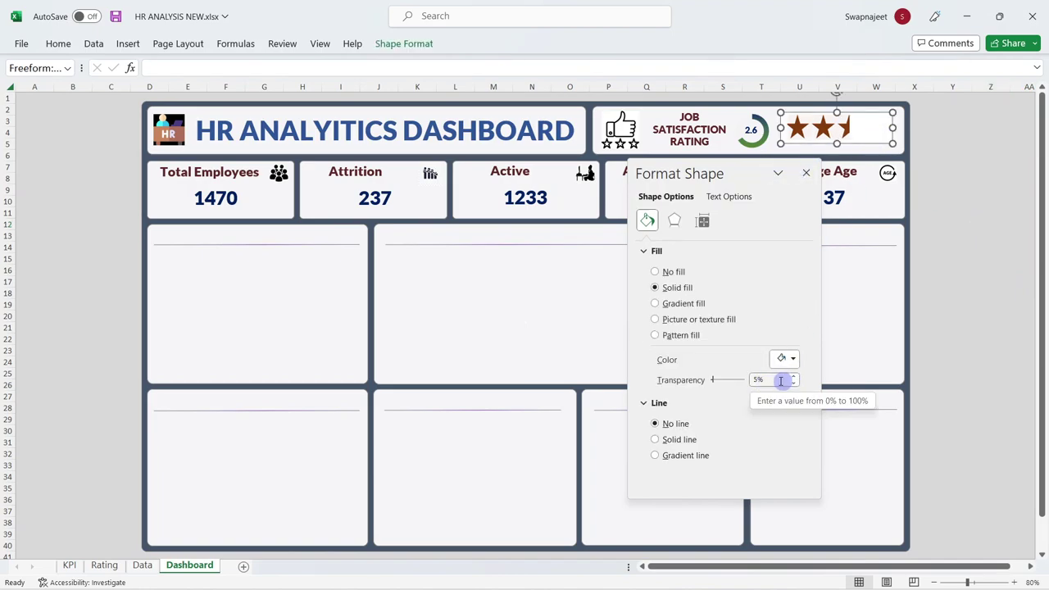
{"action": "left_click", "coordinate": [794, 384]}
{"action": "left_click", "coordinate": [794, 384]}
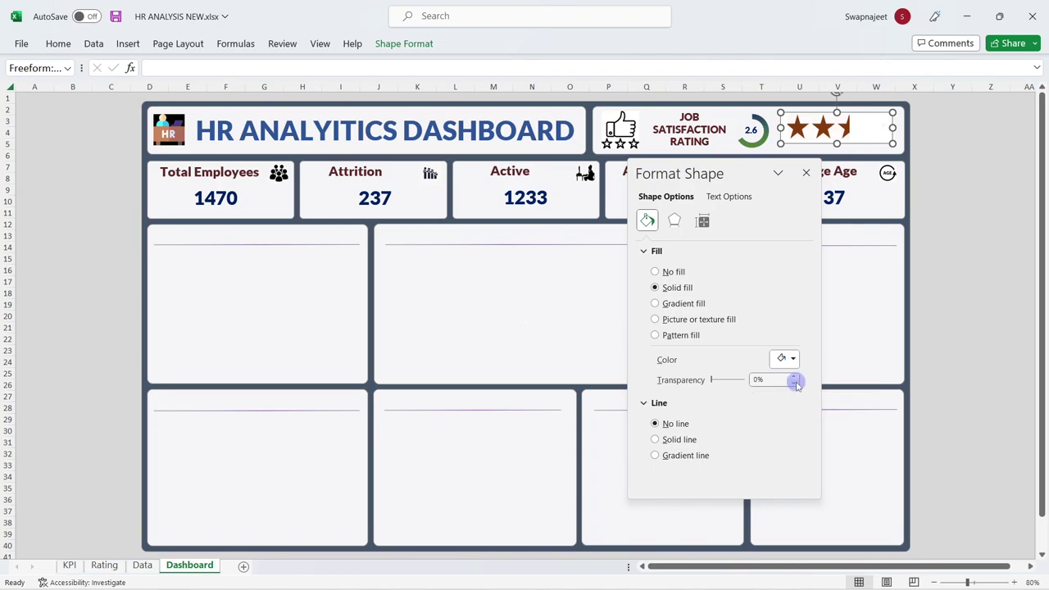
{"action": "left_click", "coordinate": [788, 361]}
{"action": "left_click", "coordinate": [773, 408]}
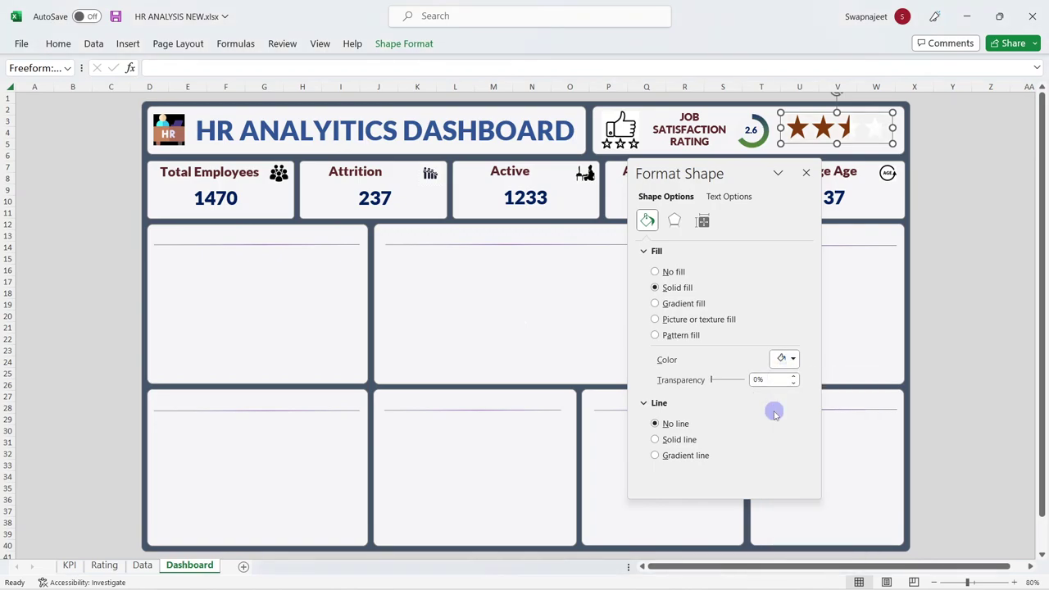
{"action": "left_click", "coordinate": [996, 213]}
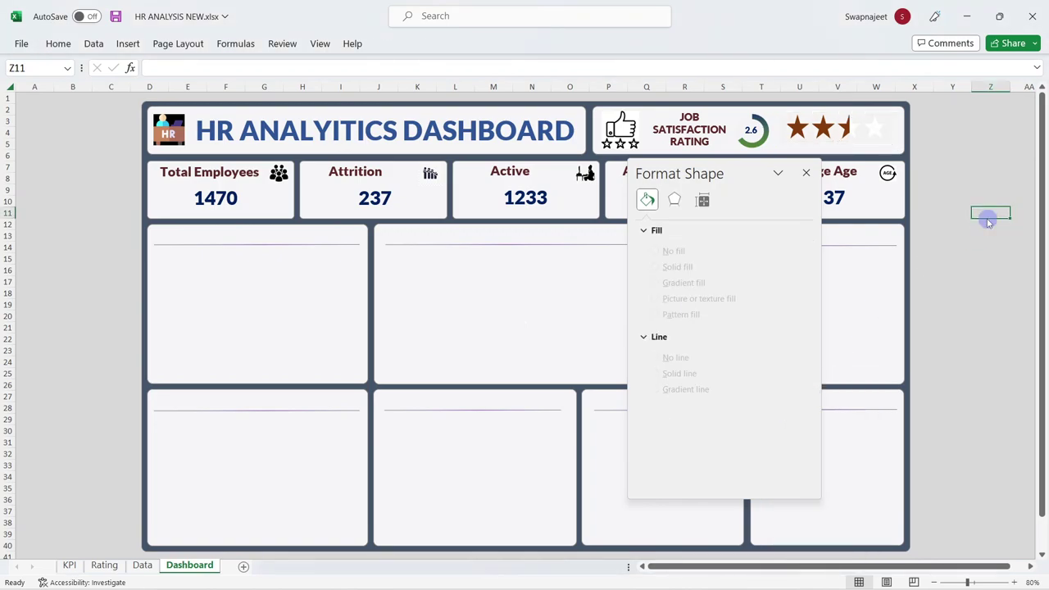
{"action": "left_click", "coordinate": [806, 177]}
{"action": "left_click", "coordinate": [983, 199]}
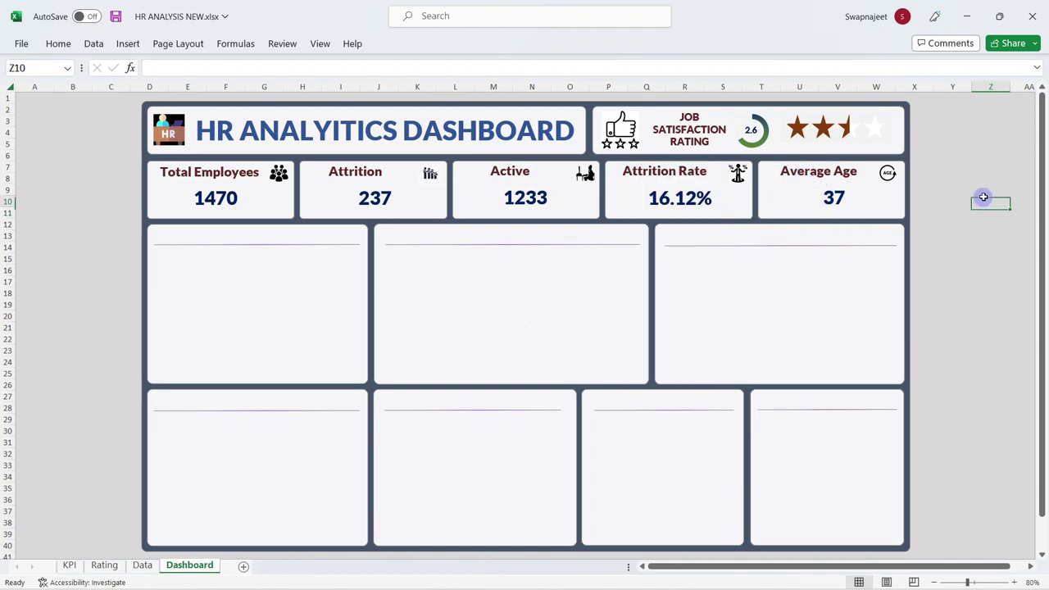
{"action": "left_click", "coordinate": [902, 143]}
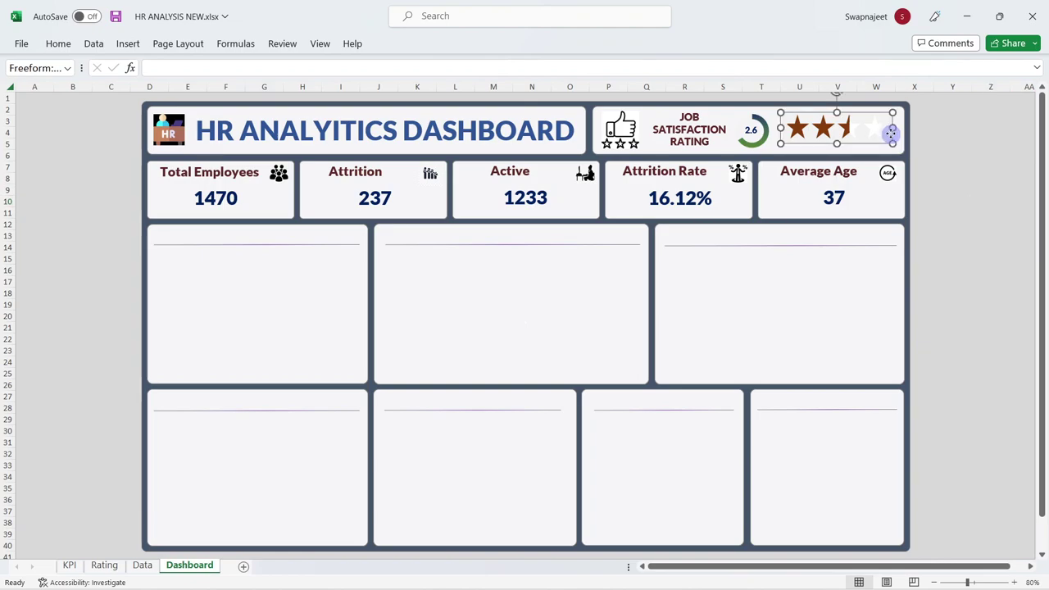
{"action": "left_click", "coordinate": [935, 143]}
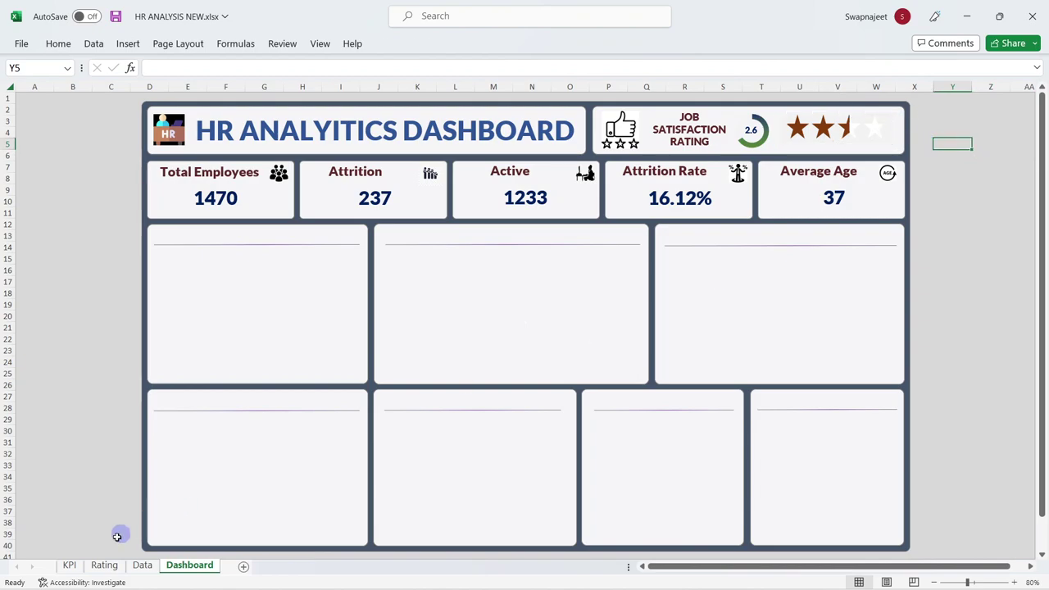
{"action": "left_click", "coordinate": [72, 564]}
{"action": "left_click", "coordinate": [105, 565]}
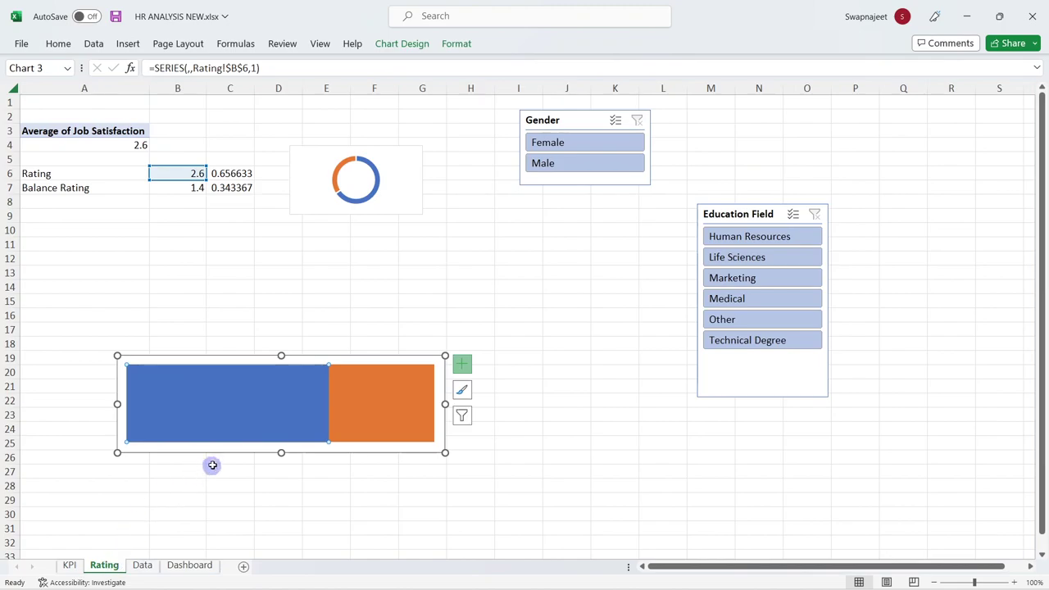
{"action": "left_click", "coordinate": [179, 566]}
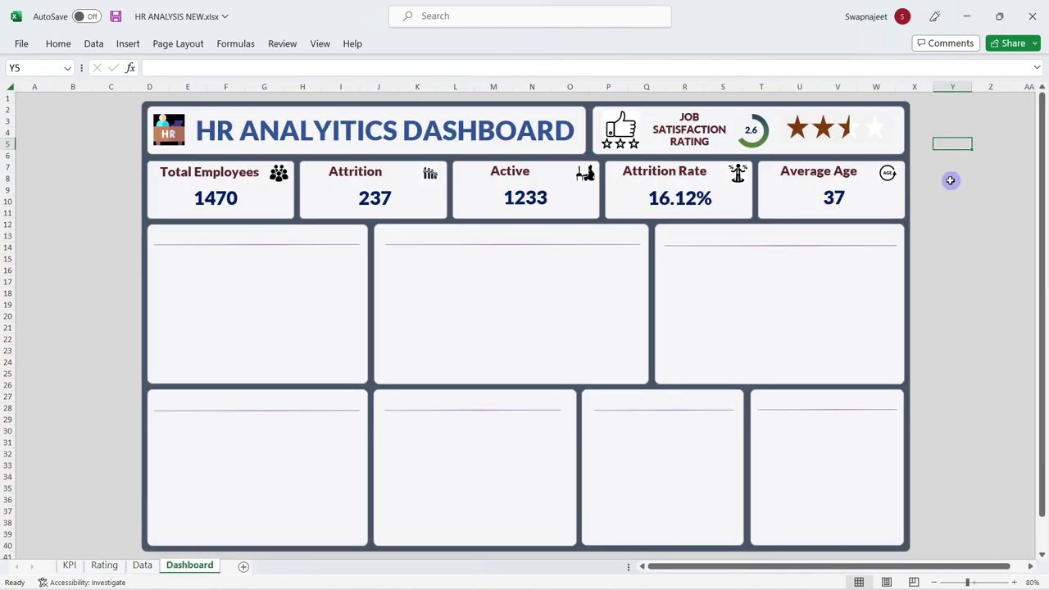
{"action": "left_click", "coordinate": [892, 136]}
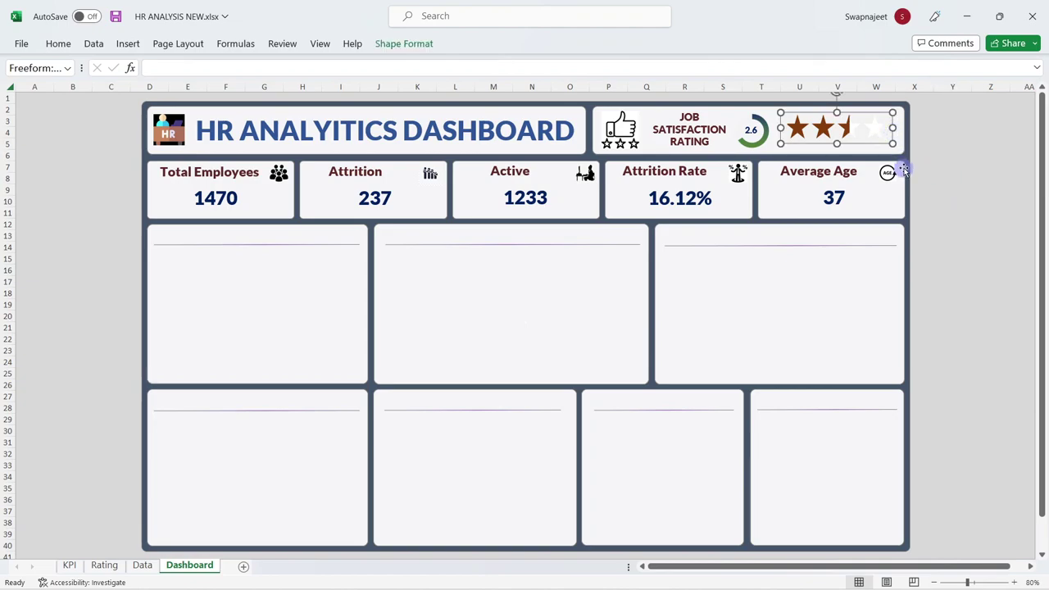
Move the star shape aside and nudge the rating bar chart upward
{"action": "left_click_drag", "start_coordinate": [892, 133], "coordinate": [907, 167]}
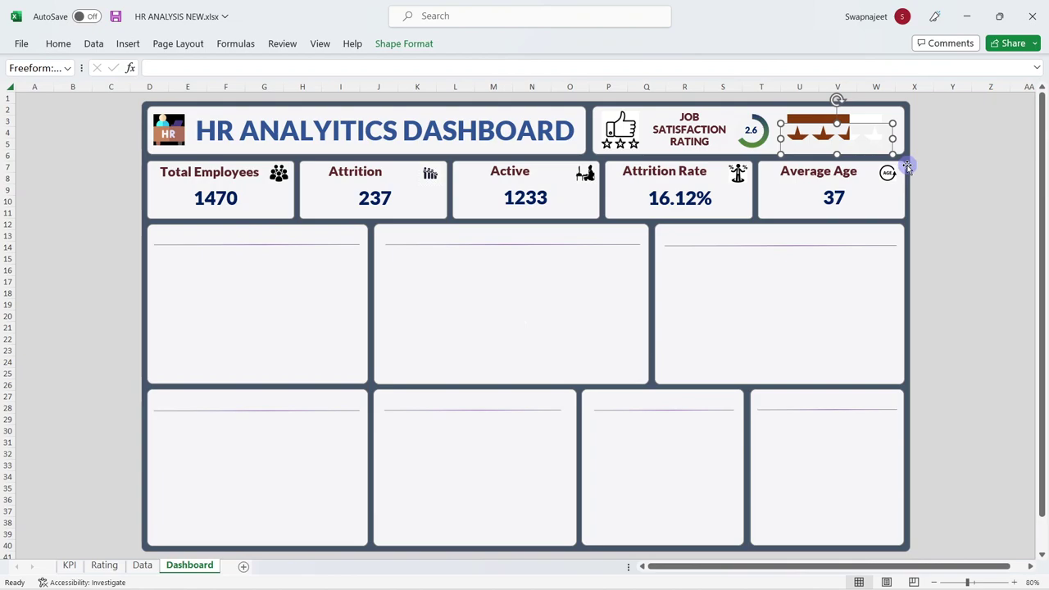
{"action": "left_click", "coordinate": [890, 128]}
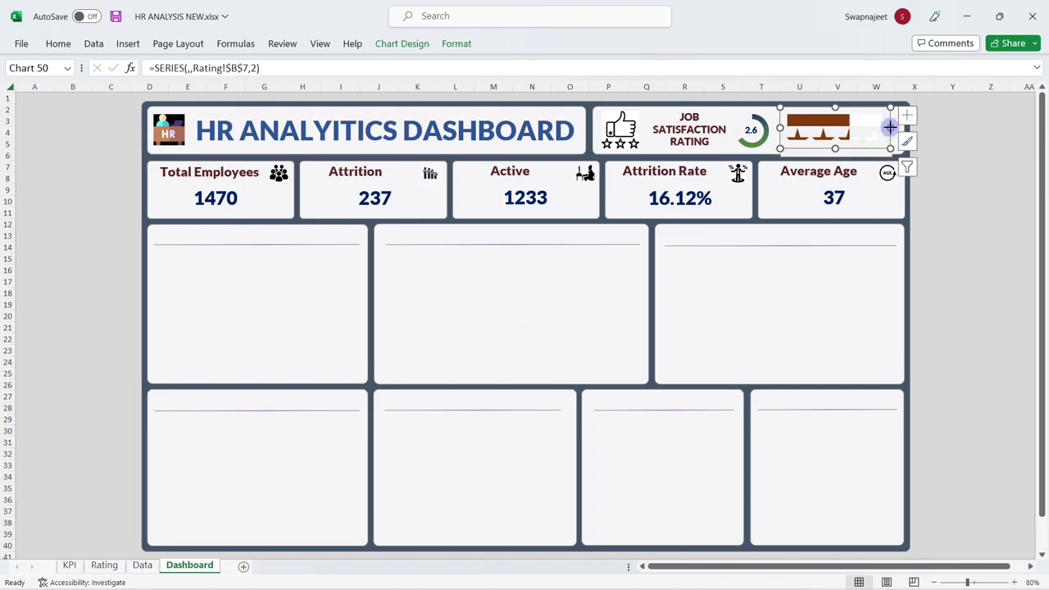
{"action": "left_click", "coordinate": [890, 128]}
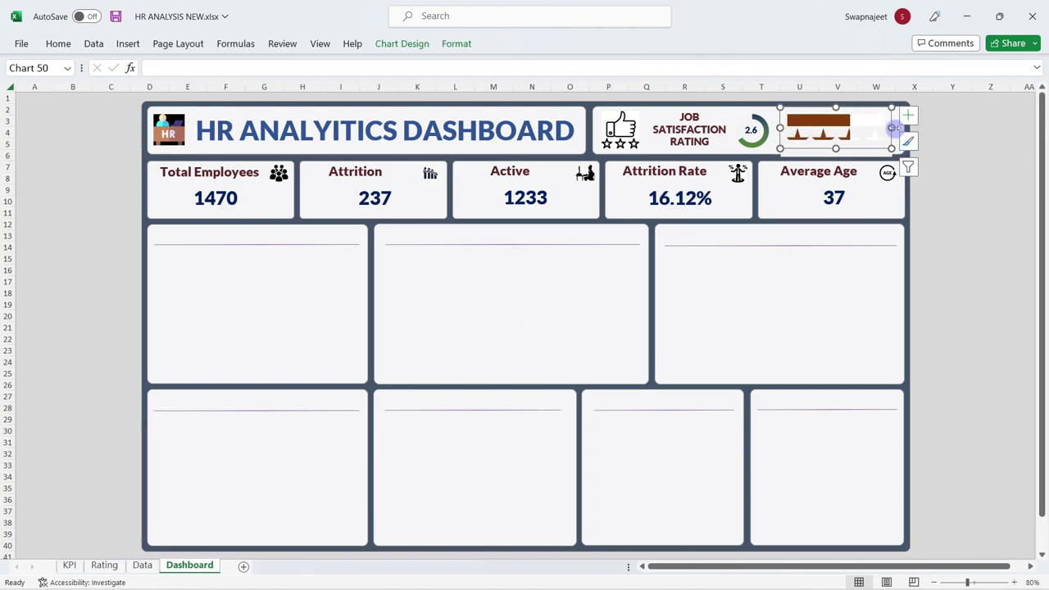
{"action": "left_click_drag", "start_coordinate": [897, 127], "coordinate": [898, 127]}
{"action": "left_click_drag", "start_coordinate": [896, 127], "coordinate": [893, 128]}
{"action": "key", "text": "Up"}
{"action": "key", "text": "Up"}
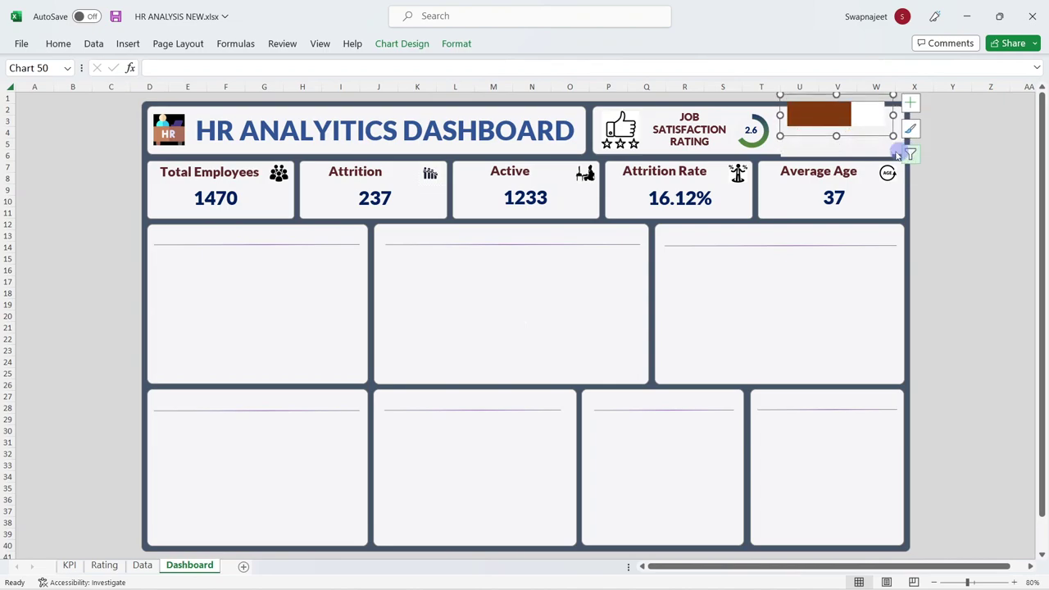
Place the star shape back exactly over the rating bar chart, nudging it up with arrow keys
{"action": "left_click_drag", "start_coordinate": [868, 154], "coordinate": [862, 131]}
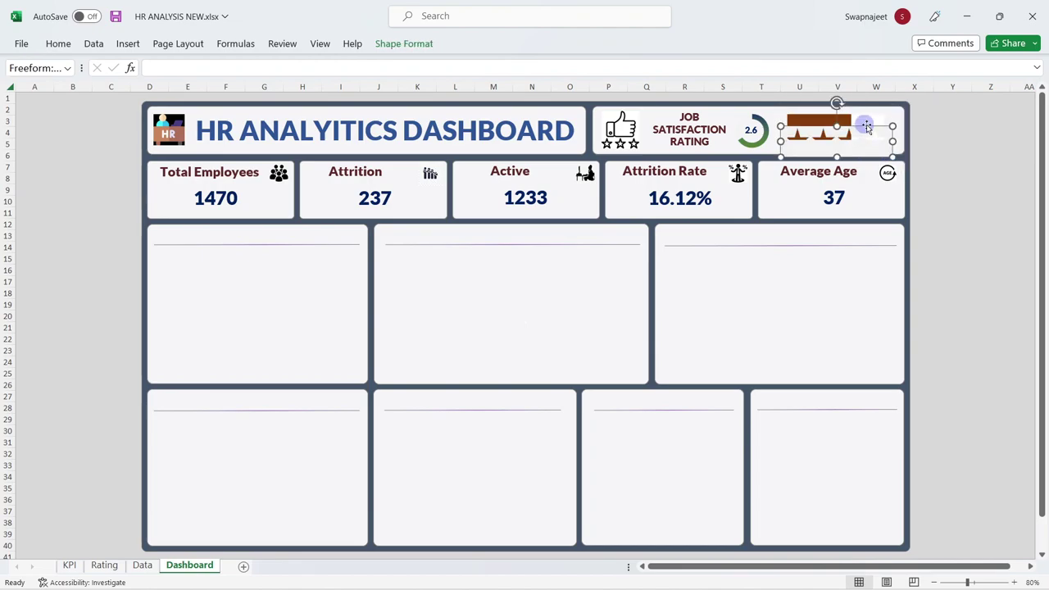
{"action": "key", "text": "Up"}
{"action": "key", "text": "Up"}
{"action": "key", "text": "Up"}
{"action": "key", "text": "Up"}
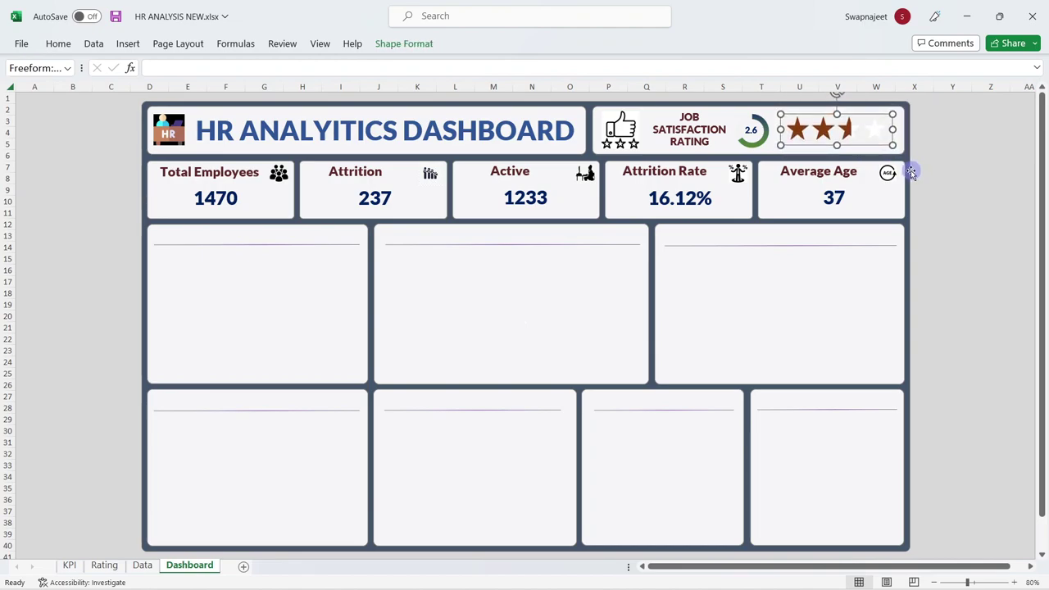
{"action": "left_click", "coordinate": [965, 213]}
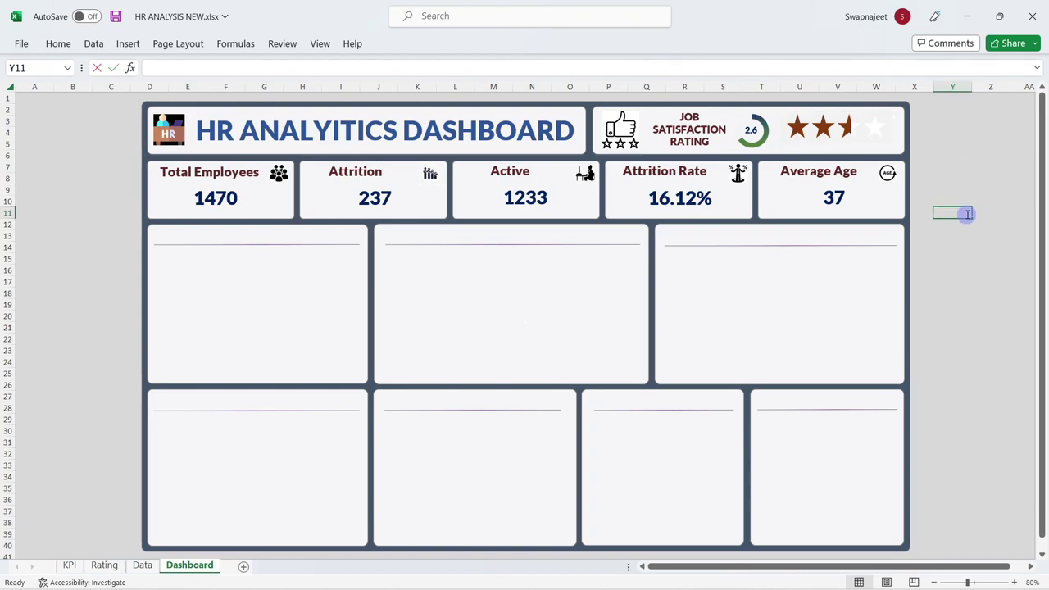
{"action": "left_click", "coordinate": [105, 565]}
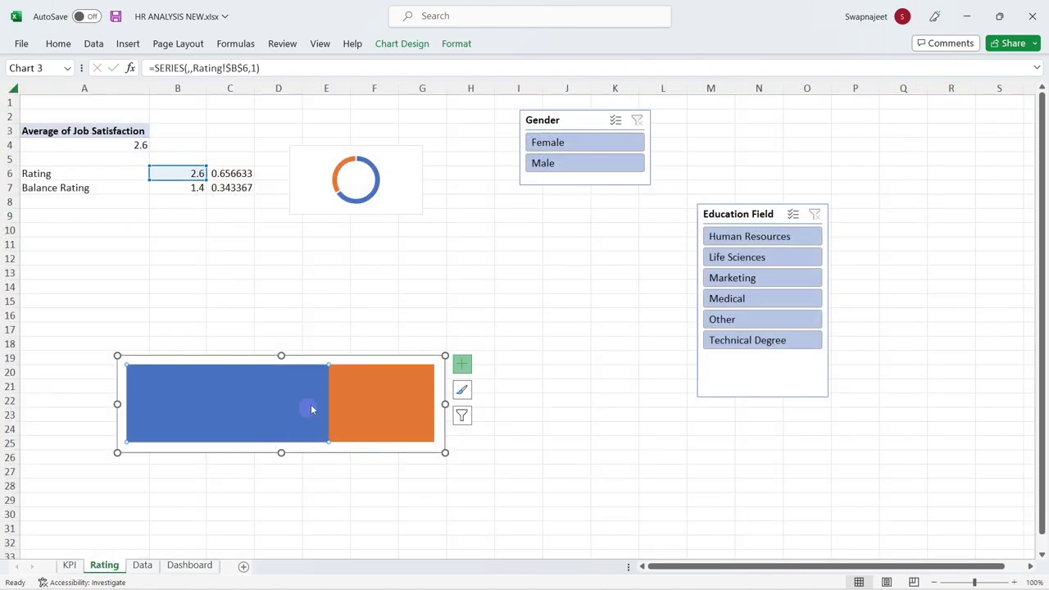
Paste a copy of the Education Field slicer beside the Dashboard
{"action": "left_click", "coordinate": [767, 213]}
{"action": "left_click", "coordinate": [190, 564]}
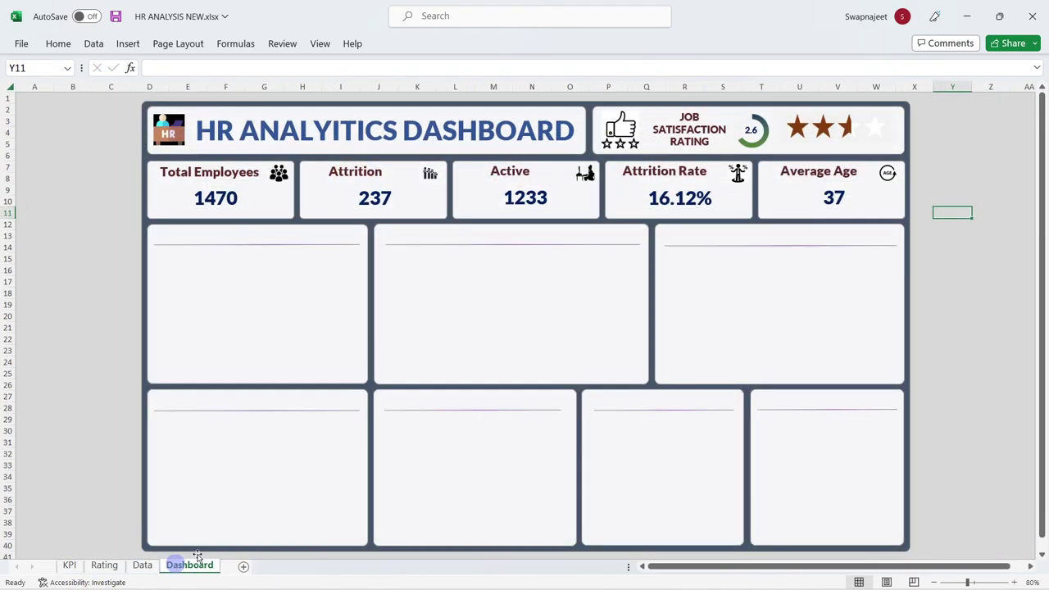
{"action": "left_click", "coordinate": [949, 176]}
{"action": "key", "text": "ctrl+v"}
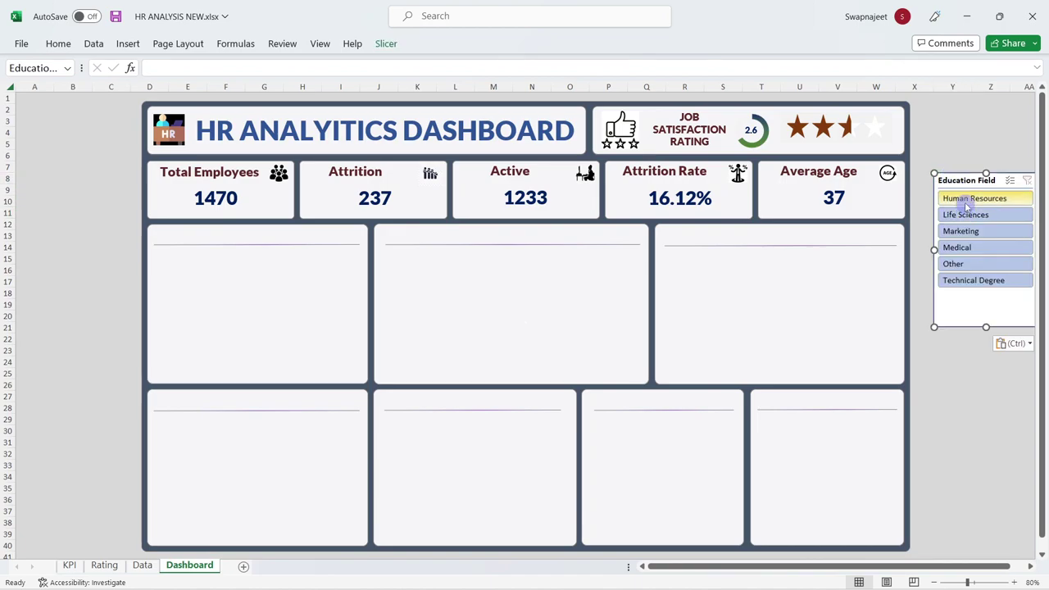
Try Human Resources, Life Sciences and Marketing, settle on Technical Degree (3.9, four stars), then delete the copy
{"action": "left_click", "coordinate": [964, 198]}
{"action": "left_click", "coordinate": [964, 214]}
{"action": "left_click", "coordinate": [972, 232]}
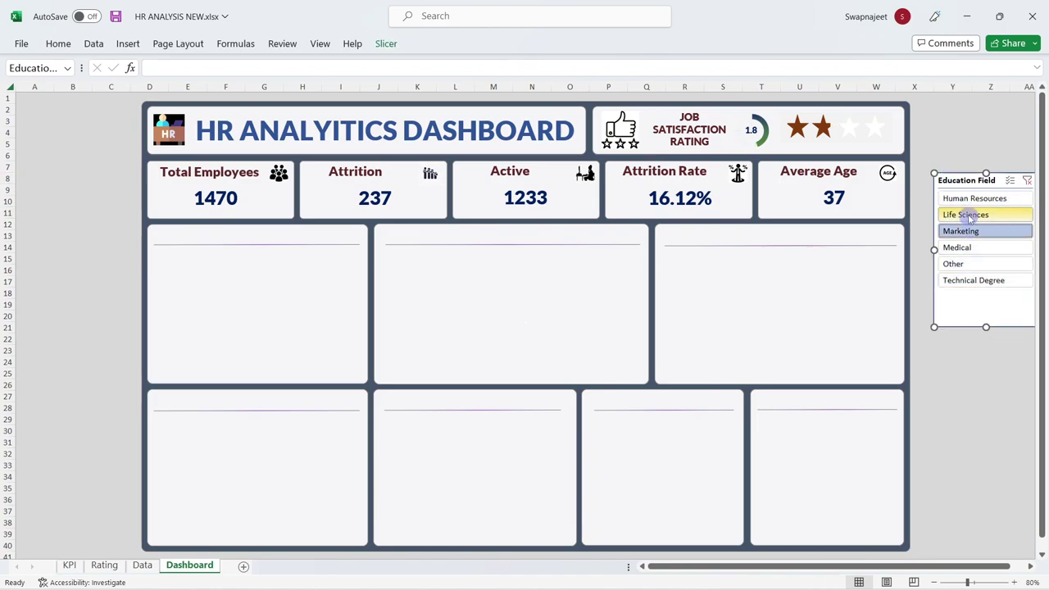
{"action": "left_click", "coordinate": [964, 214]}
{"action": "left_click", "coordinate": [965, 199]}
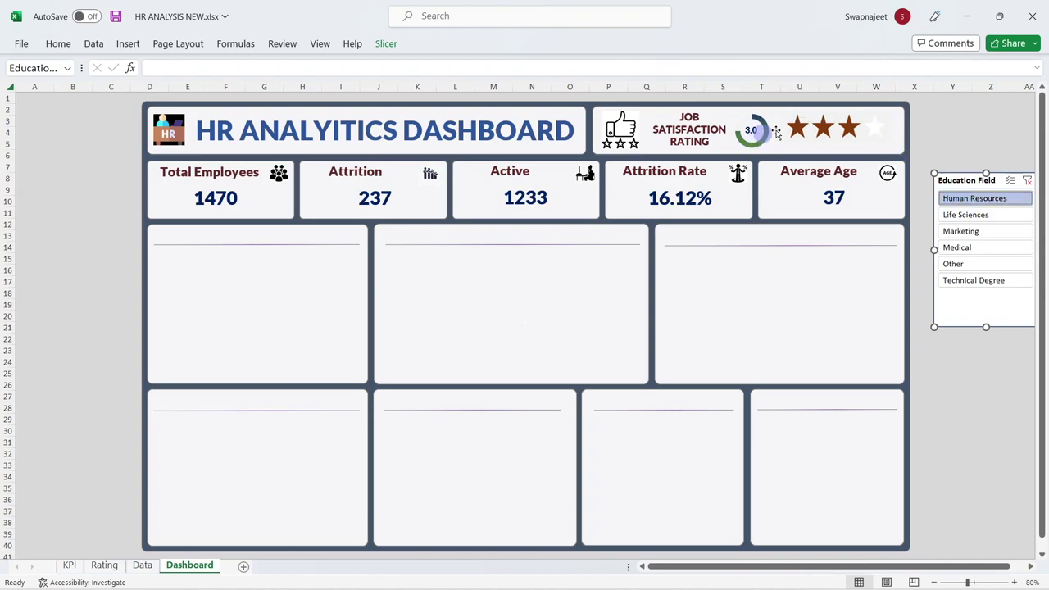
{"action": "left_click", "coordinate": [990, 280]}
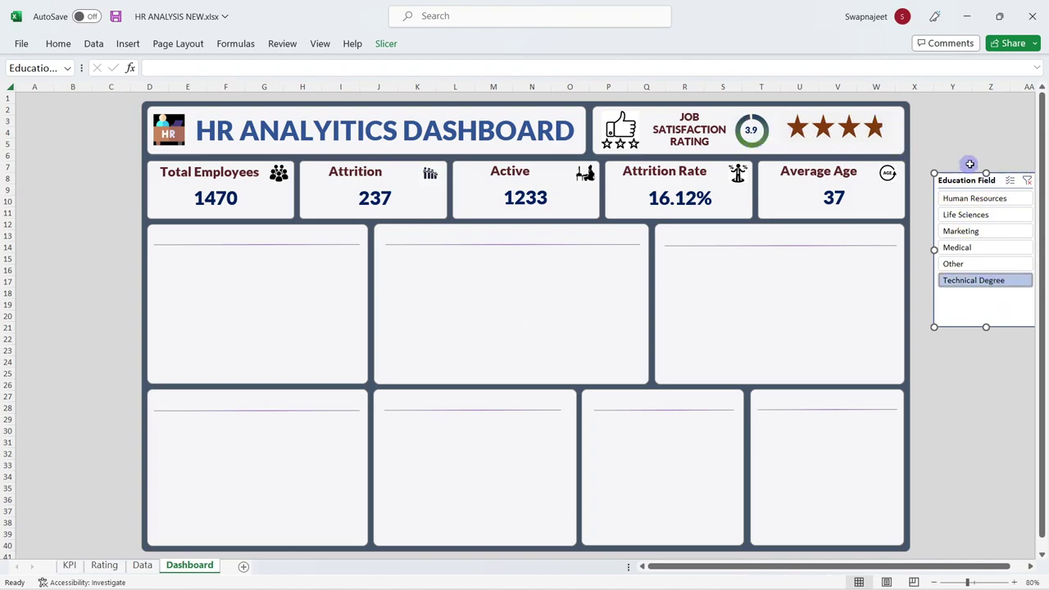
{"action": "key", "text": "Delete"}
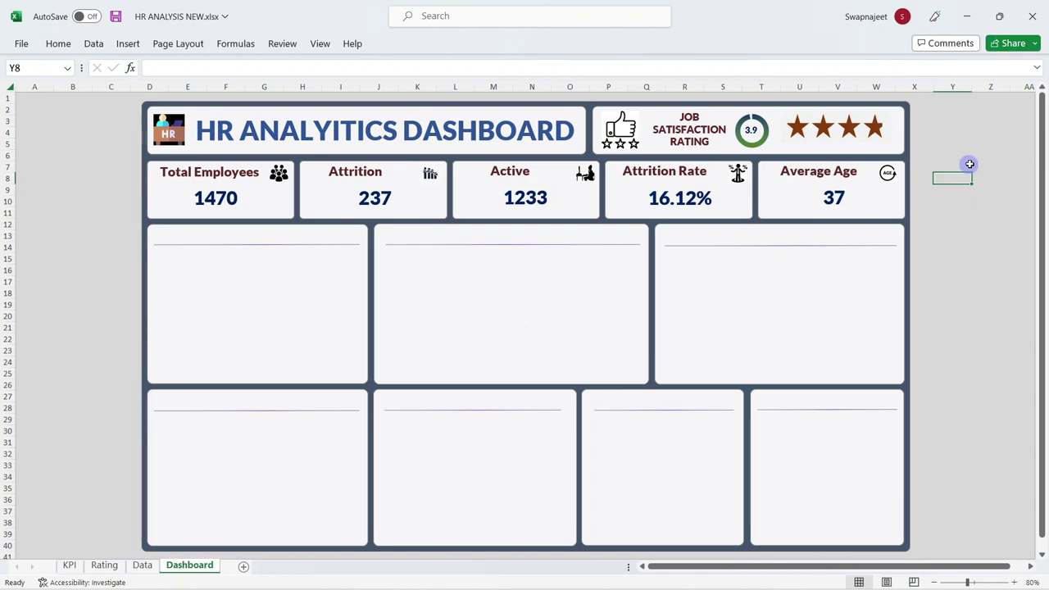
Clear the Education Field slicer on the Rating sheet so the Dashboard rating returns to 2.6
{"action": "left_click", "coordinate": [93, 565]}
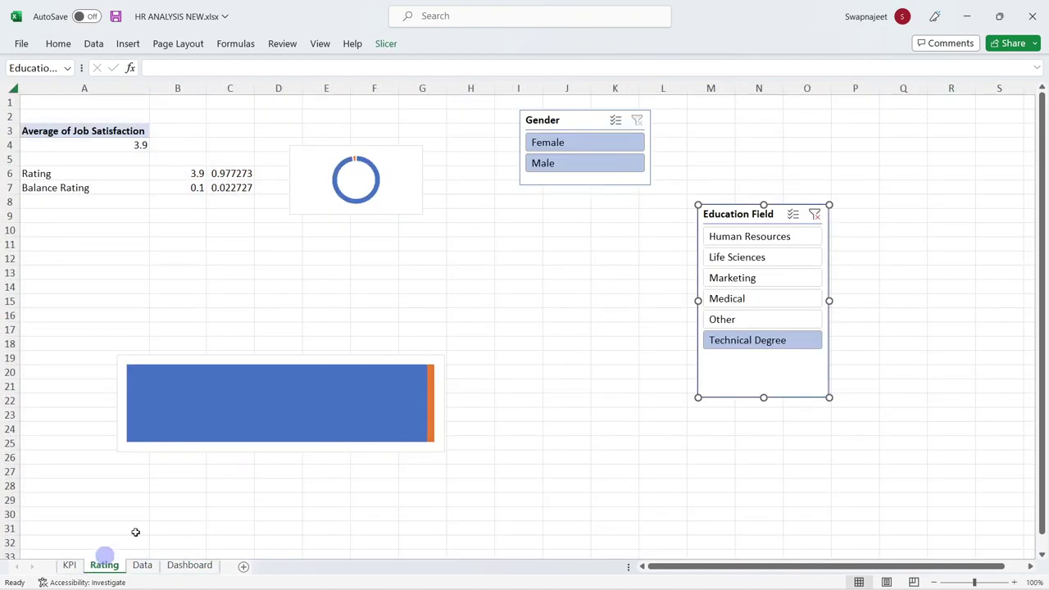
{"action": "left_click", "coordinate": [813, 214]}
{"action": "left_click", "coordinate": [474, 415]}
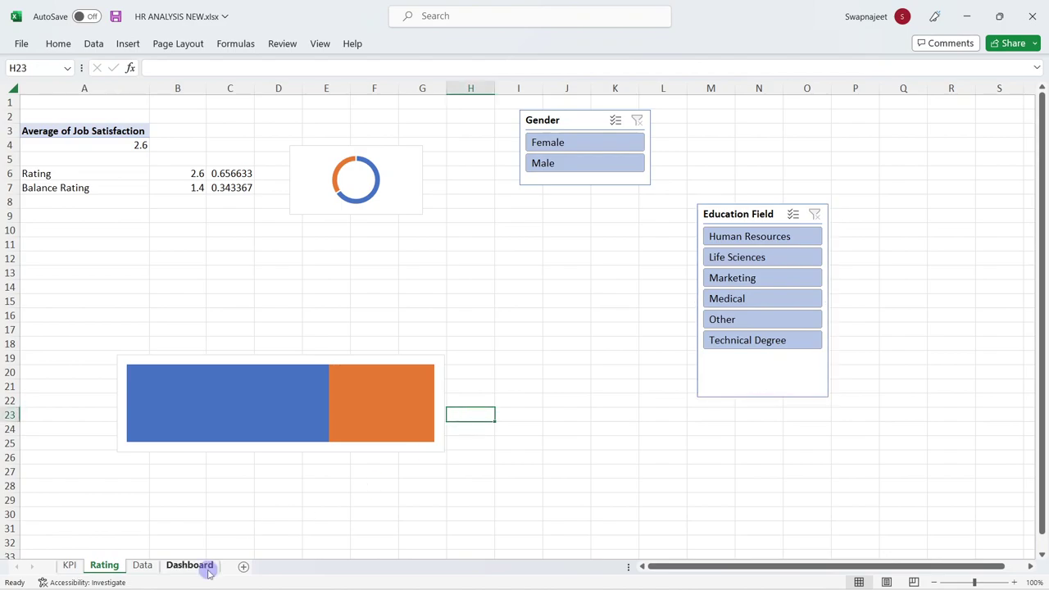
{"action": "left_click", "coordinate": [189, 566]}
{"action": "left_click", "coordinate": [965, 211]}
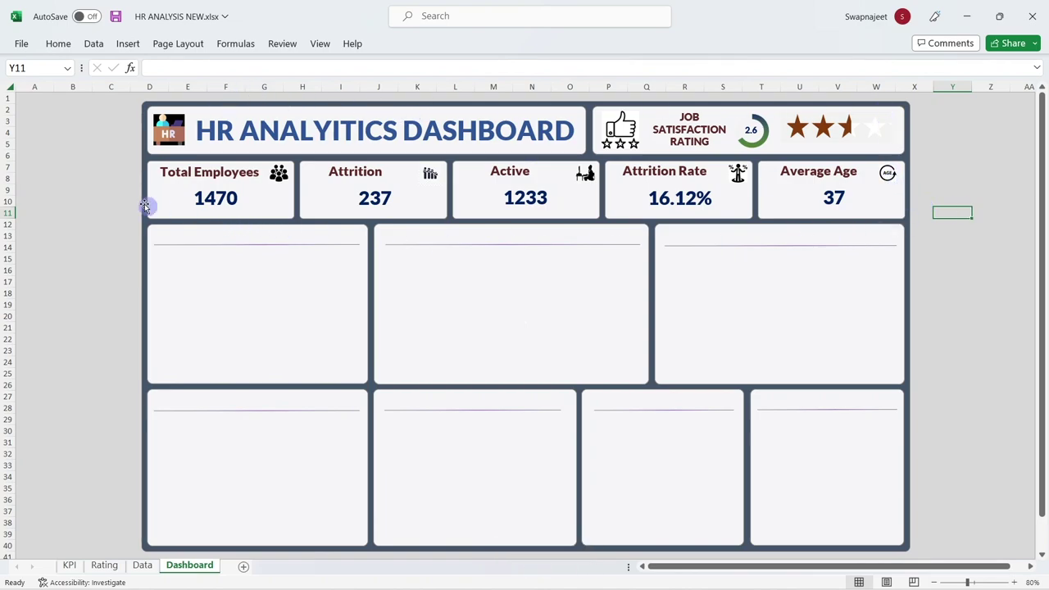
{"action": "left_click", "coordinate": [938, 135]}
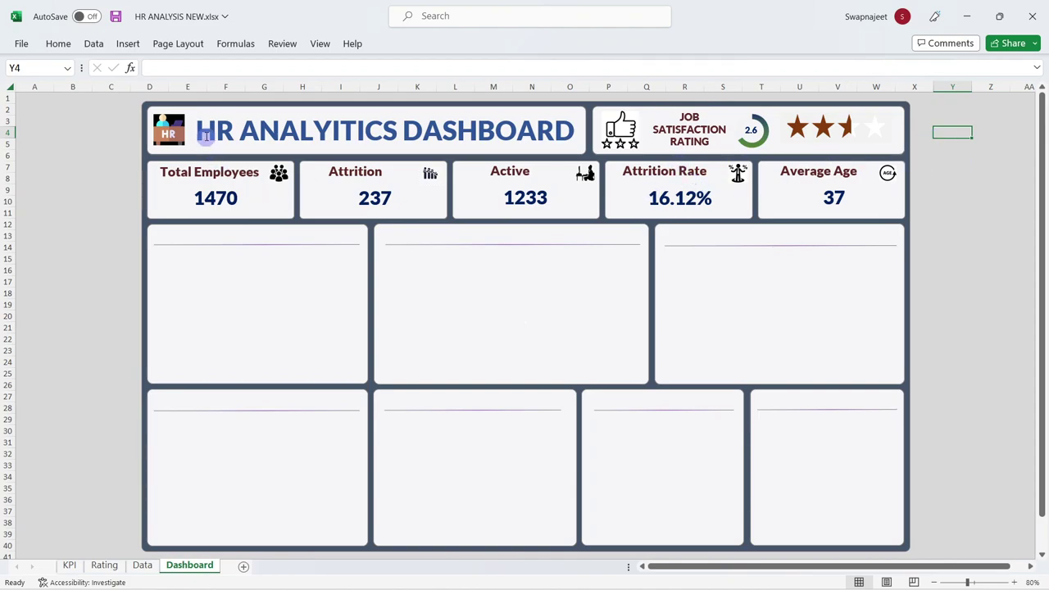
{"action": "left_click", "coordinate": [75, 170]}
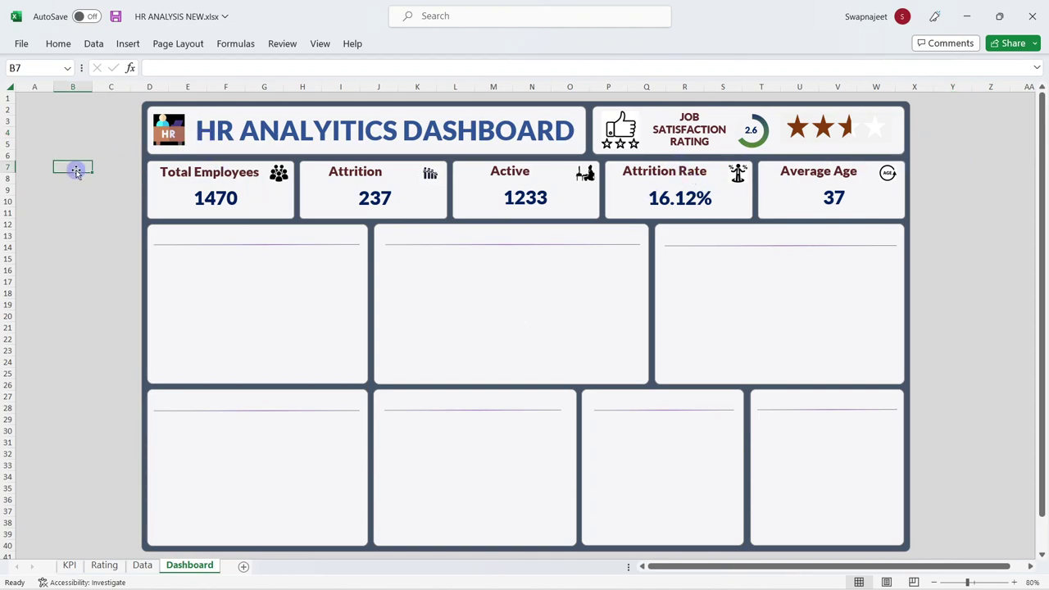